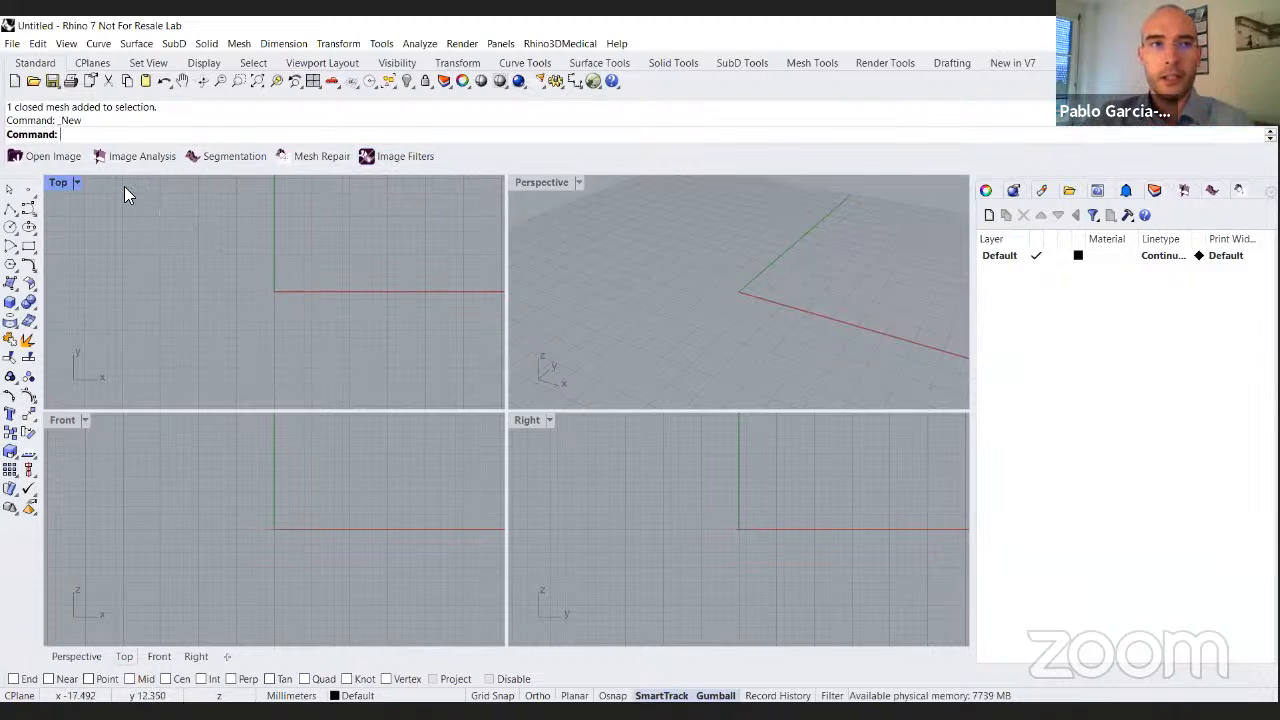
Open the medical image series in the EXP00000 folder by choosing its DICOM file EXP0002.
left_click(62, 163)
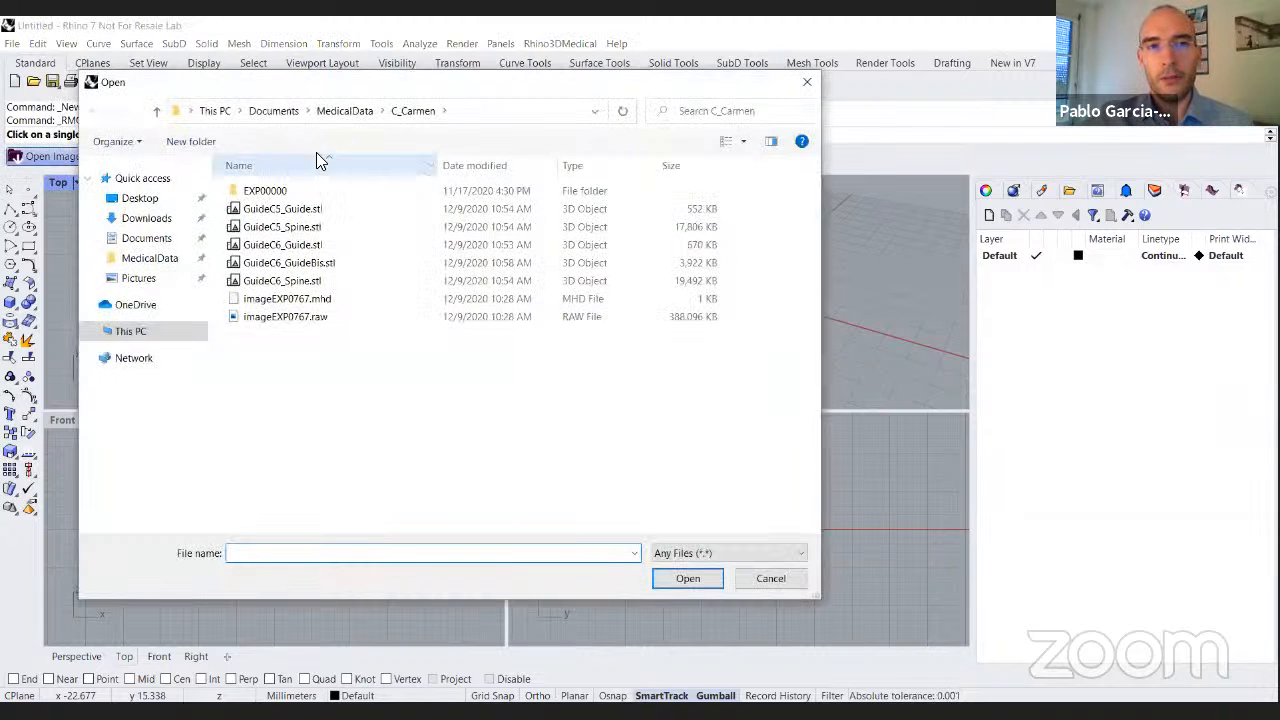
double_click(370, 253)
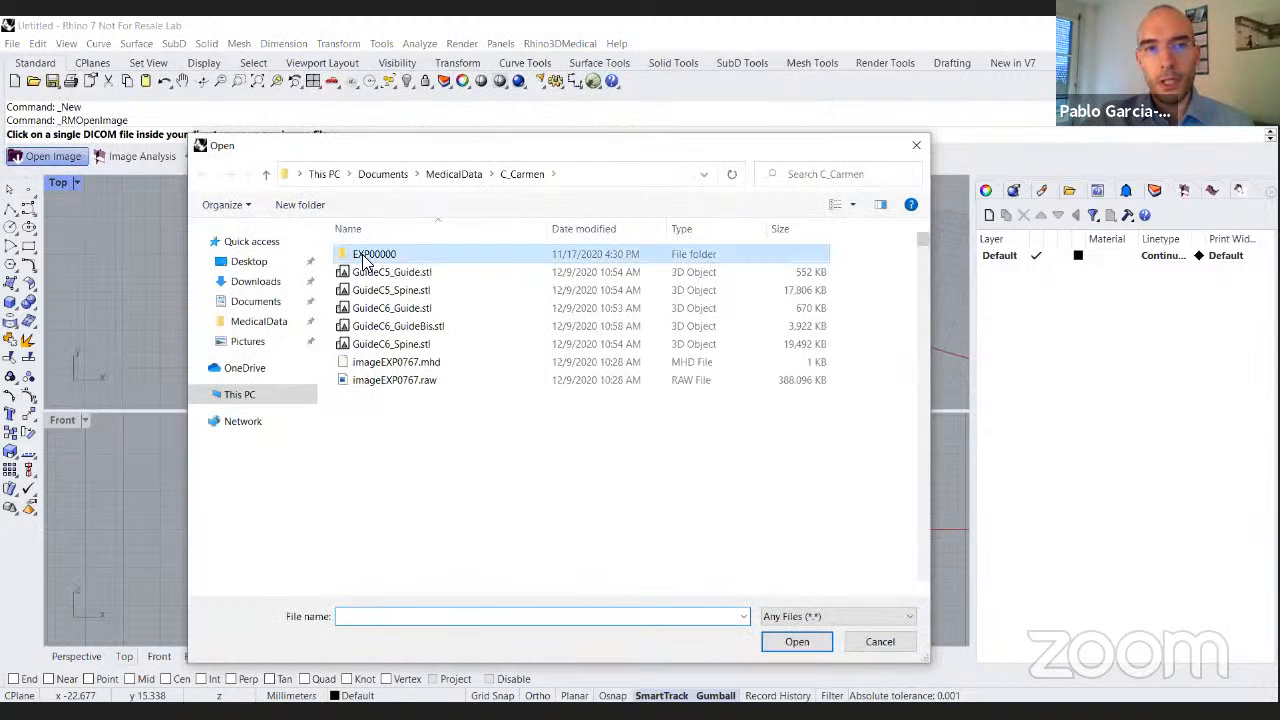
scroll(506, 363, "down", 14)
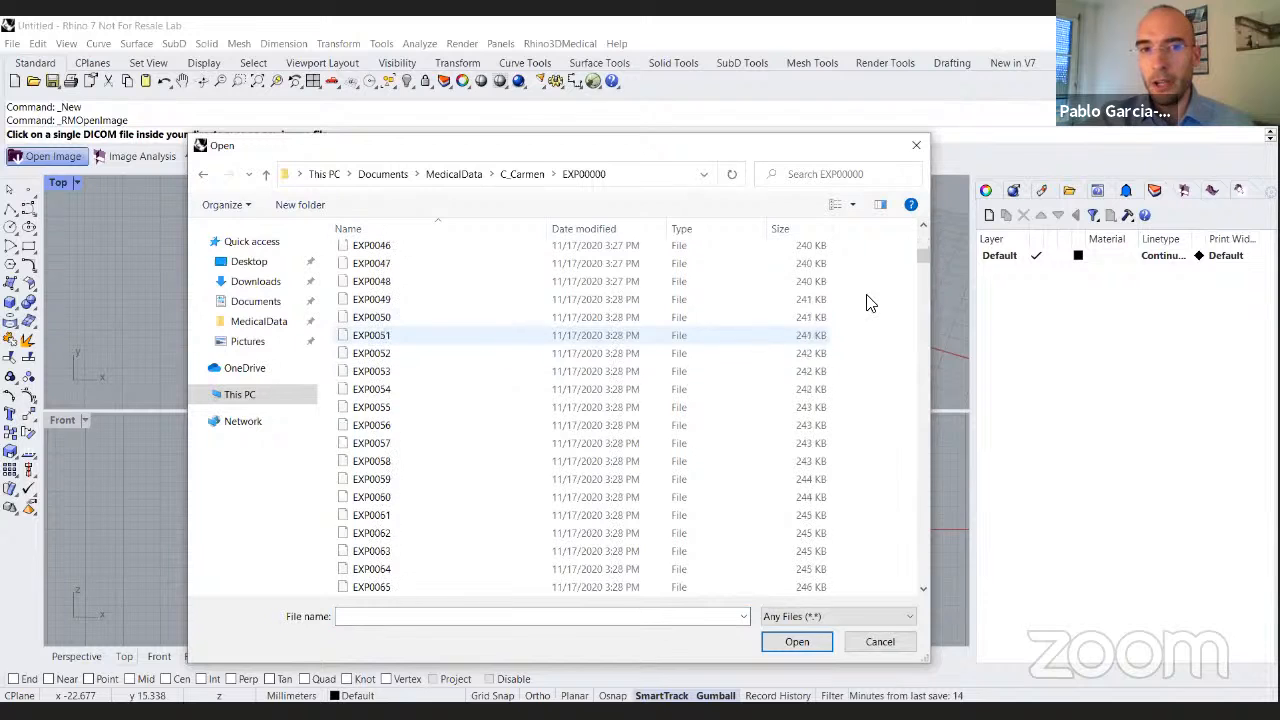
scroll(700, 320, "up", 15)
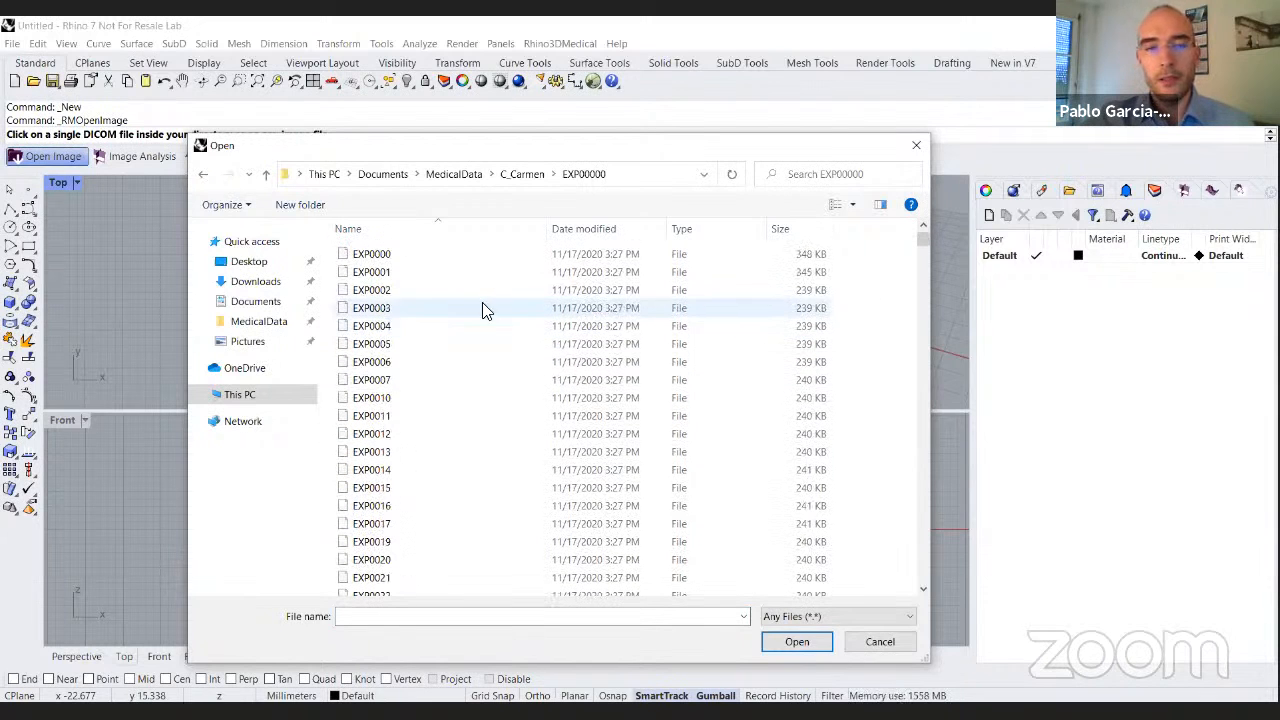
left_click(379, 292)
double_click(378, 292)
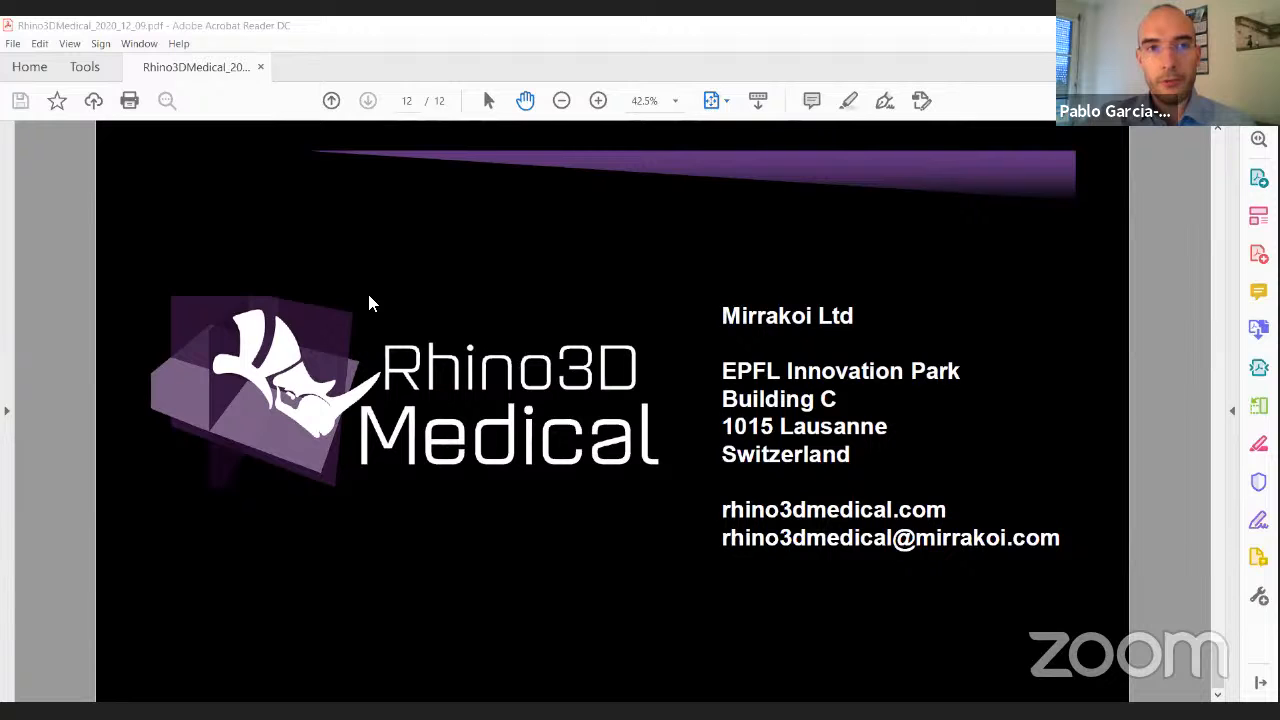
Return to Rhino, compare DICOM series 1 and 2 with their metadata and previews, and load series 2.
key("alt+Tab")
left_click(318, 122)
left_click(322, 153)
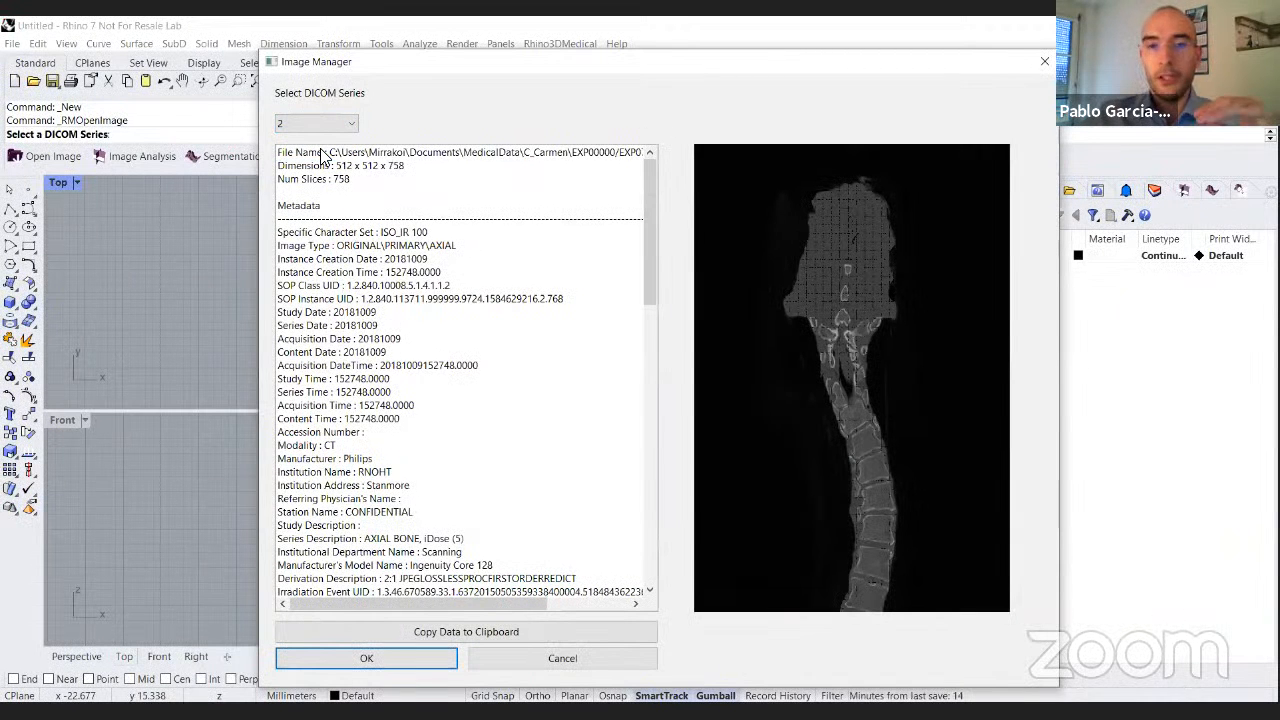
left_click(320, 123)
left_click(321, 143)
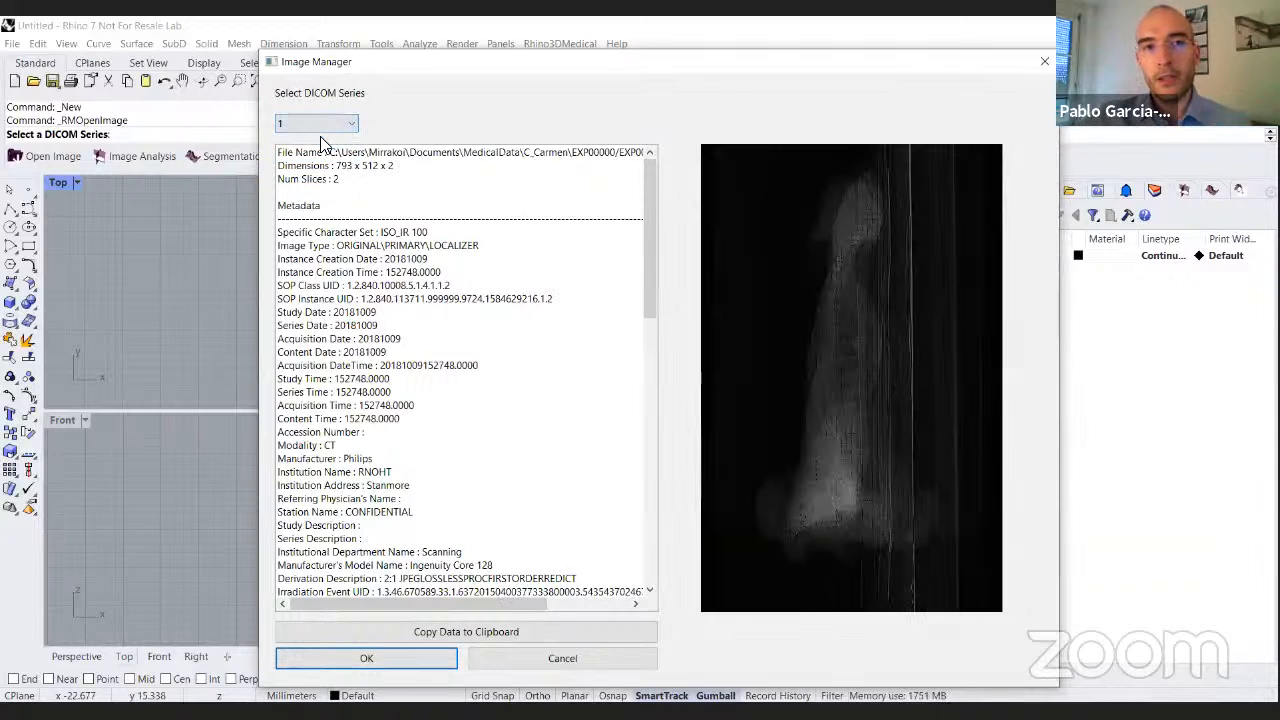
scroll(323, 127, "down", 1)
scroll(323, 127, "up", 1)
scroll(323, 127, "down", 1)
left_click_drag(648, 246, 646, 200)
left_click(424, 656)
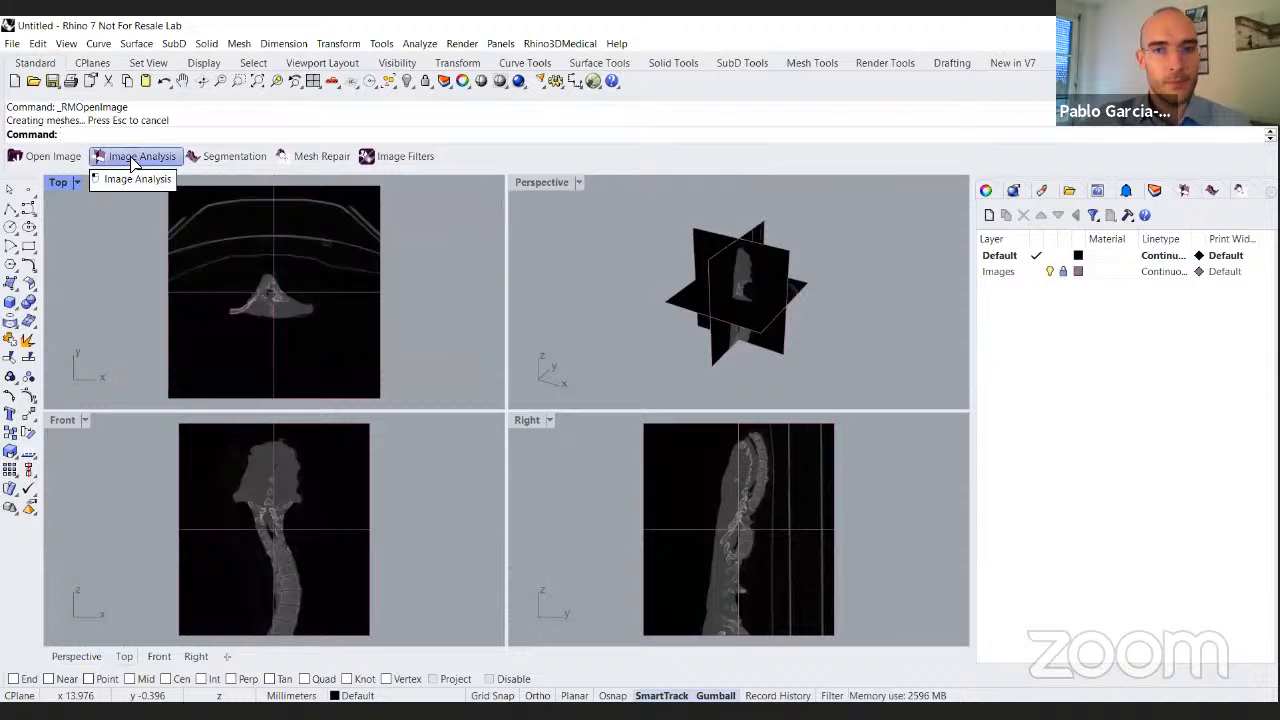
Open Image Analysis and set the axial slice to 367 and the coronal slice to 241.
left_click(133, 160)
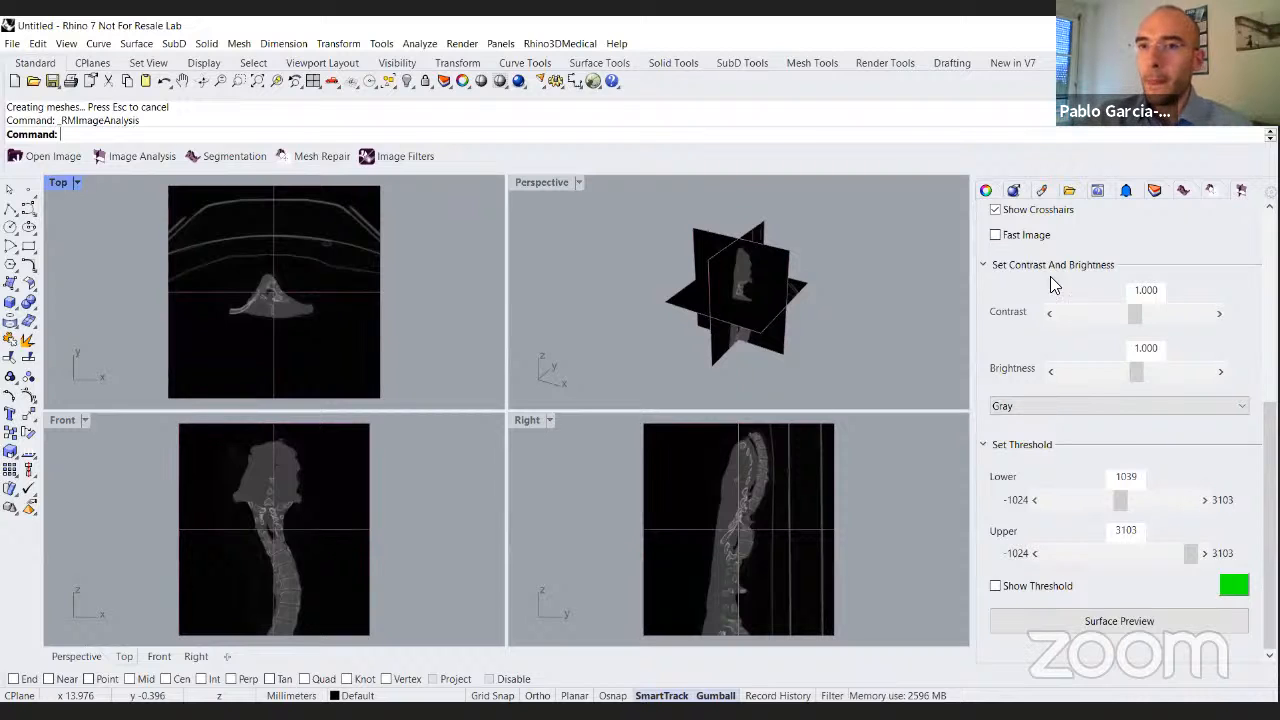
left_click(880, 290)
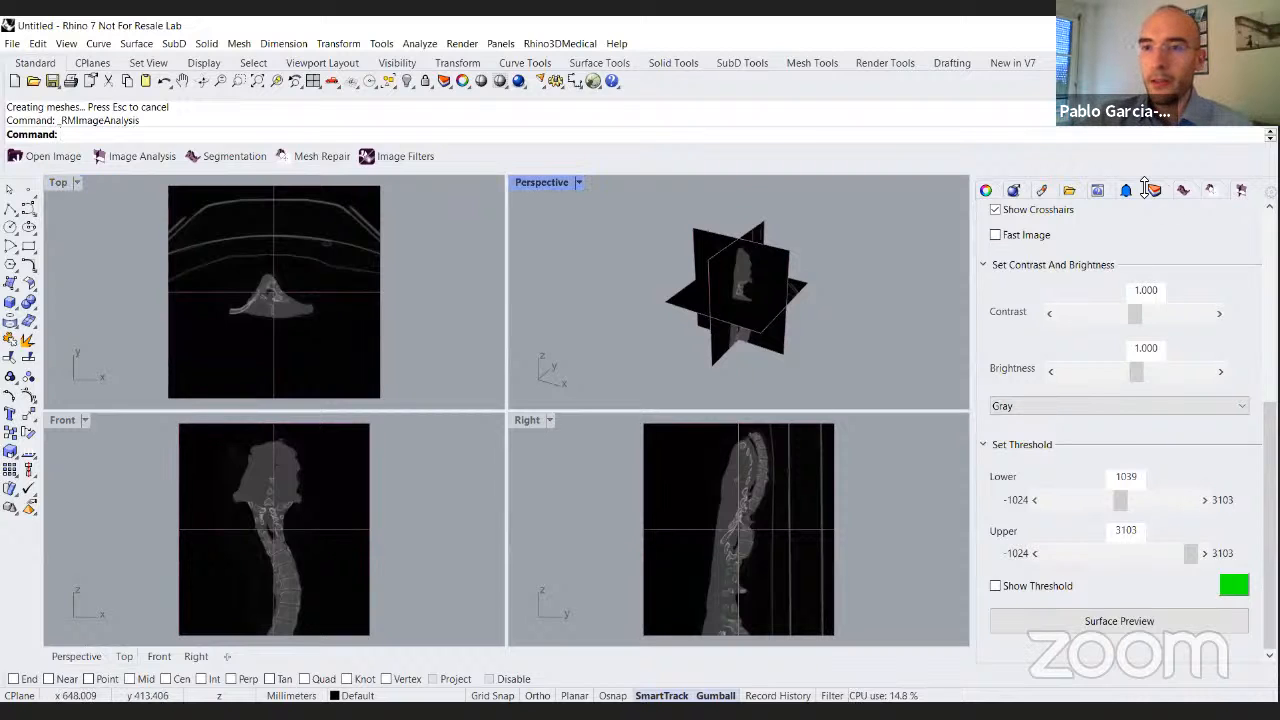
scroll(1210, 372, "up", 5)
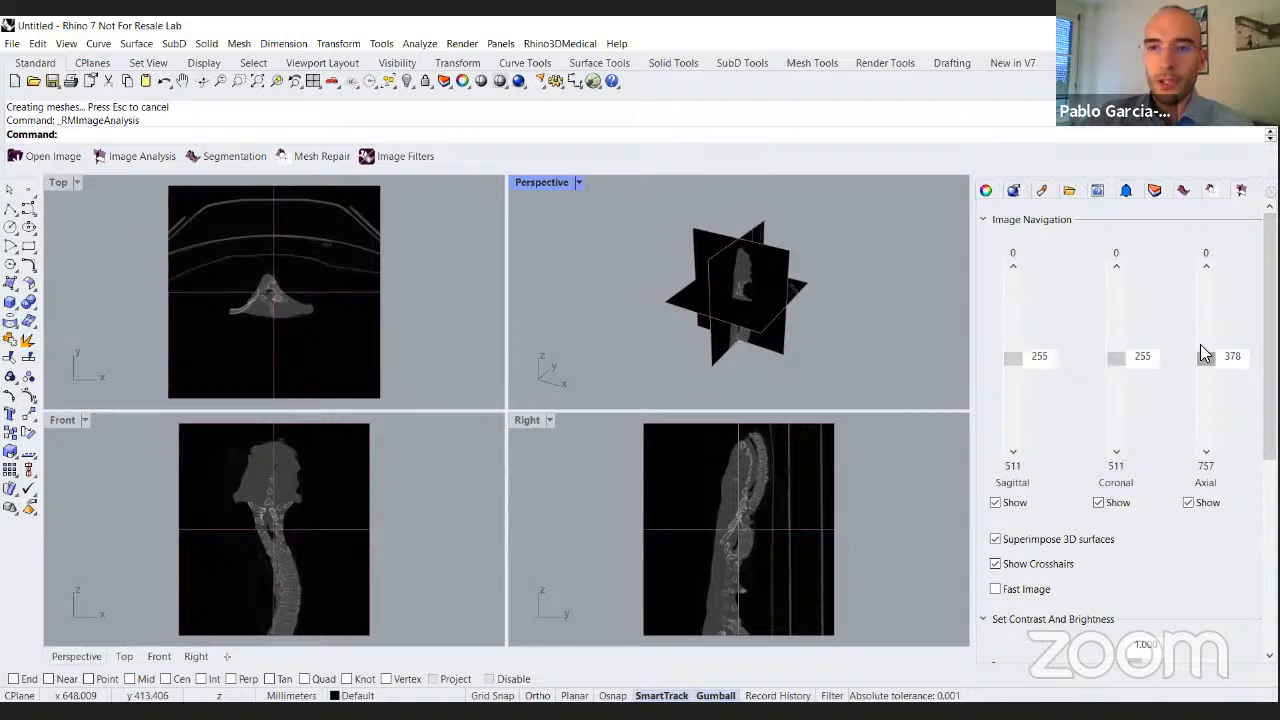
mouse_move(1203, 347)
left_mouse_down()
mouse_move(1208, 372)
mouse_move(1206, 357)
left_mouse_up()
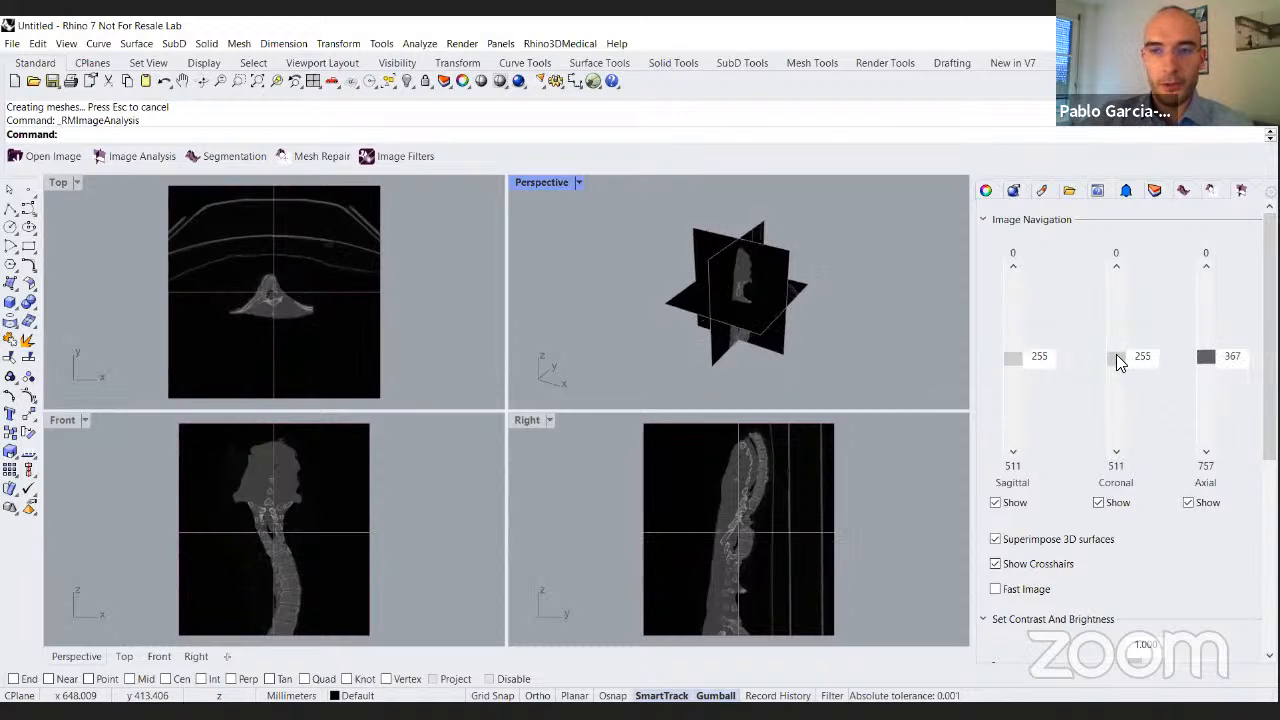
left_click_drag(1116, 343, 1116, 356)
Examine the spine slices closely in all four viewports, and maximize the Right viewport to inspect the sagittal slice.
scroll(728, 516, "up", 6)
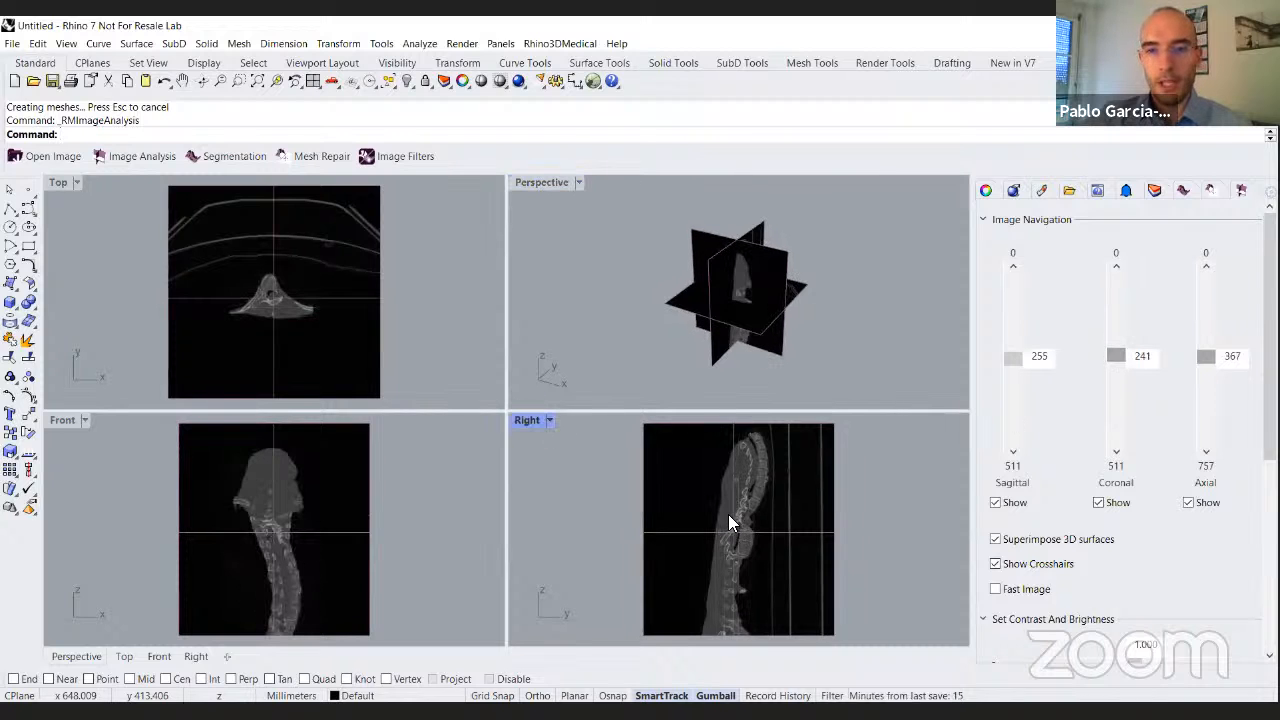
scroll(718, 320, "up", 2)
scroll(720, 322, "up", 5)
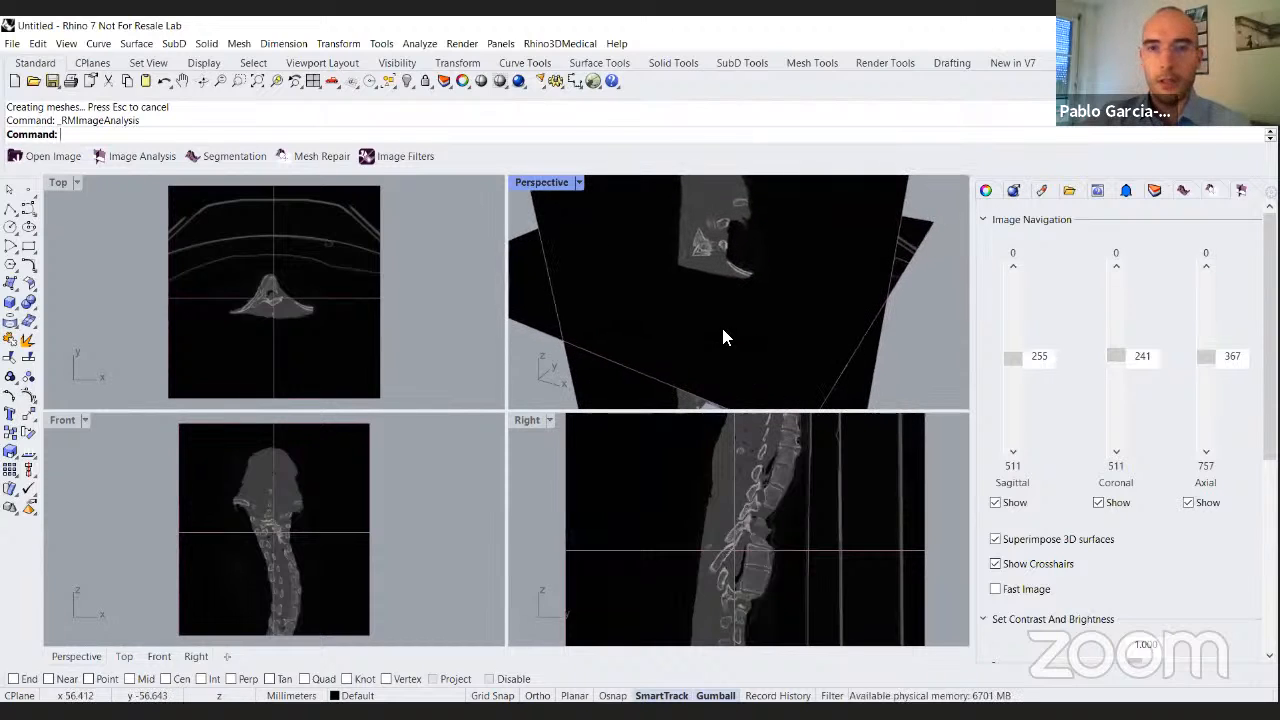
right_click_drag(721, 337, 780, 275)
scroll(286, 313, "up", 3)
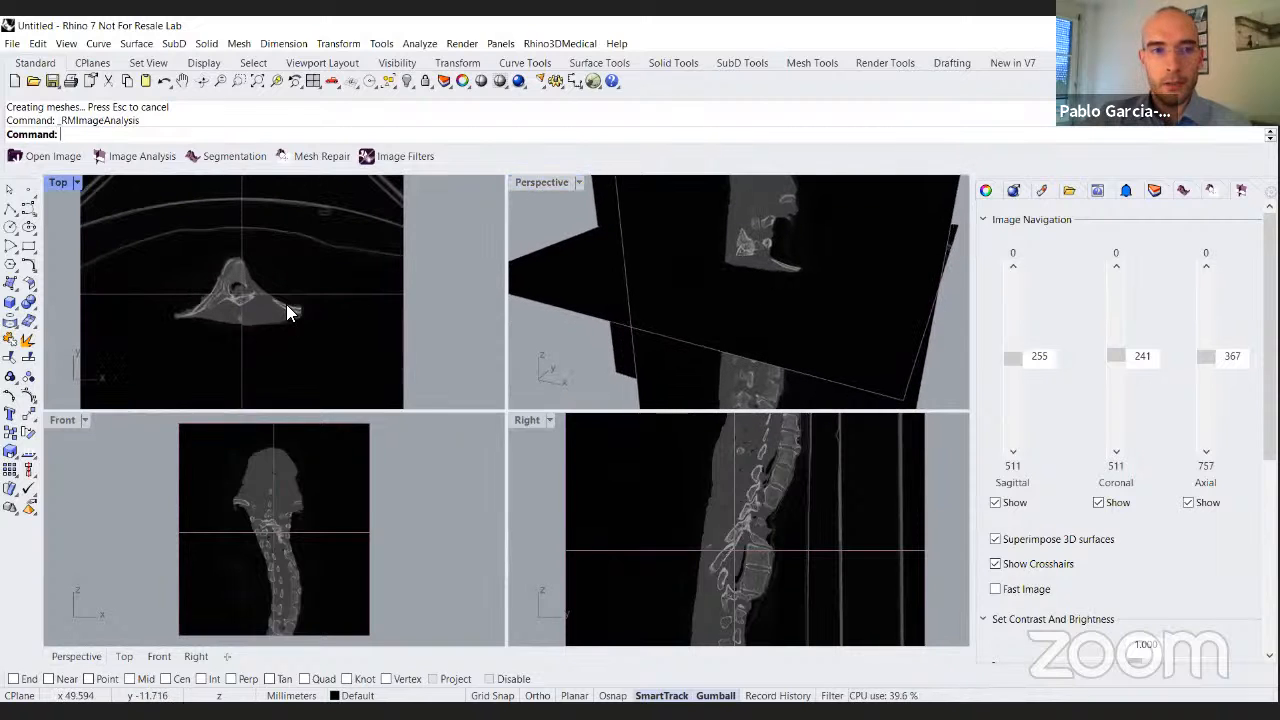
scroll(300, 504, "up", 5)
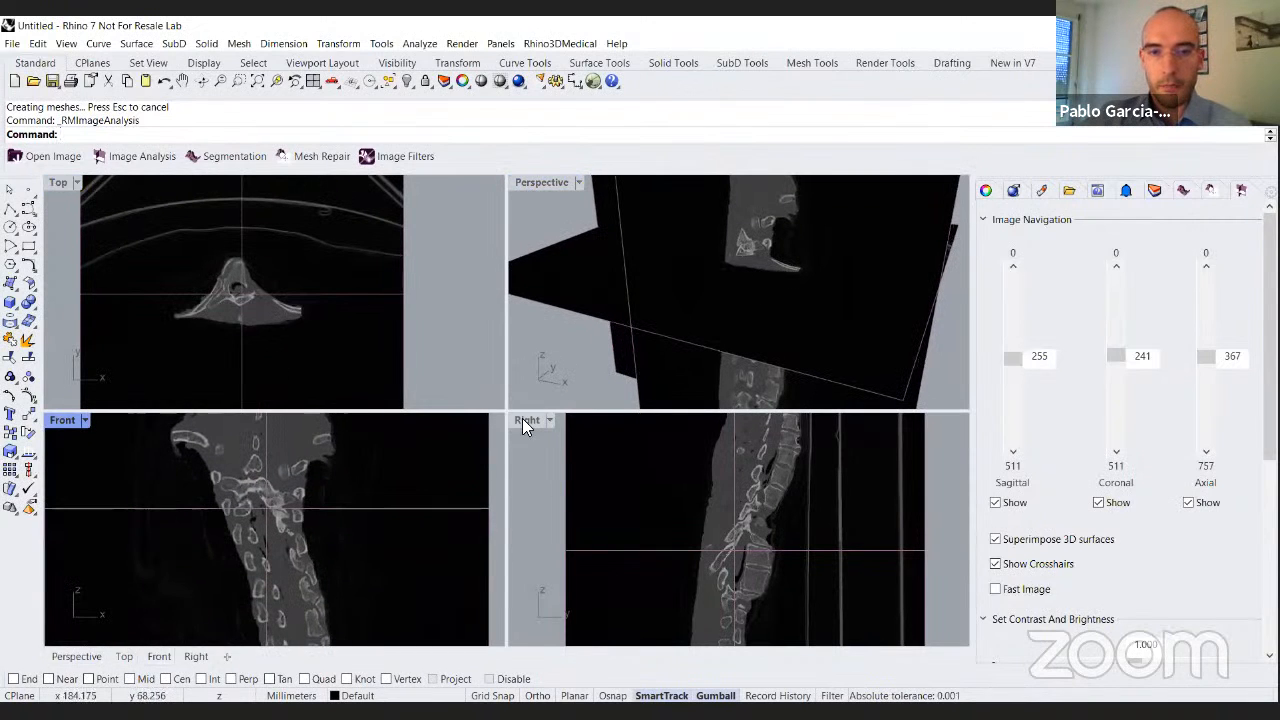
double_click(516, 420)
scroll(563, 343, "down", 3)
scroll(523, 366, "up", 4)
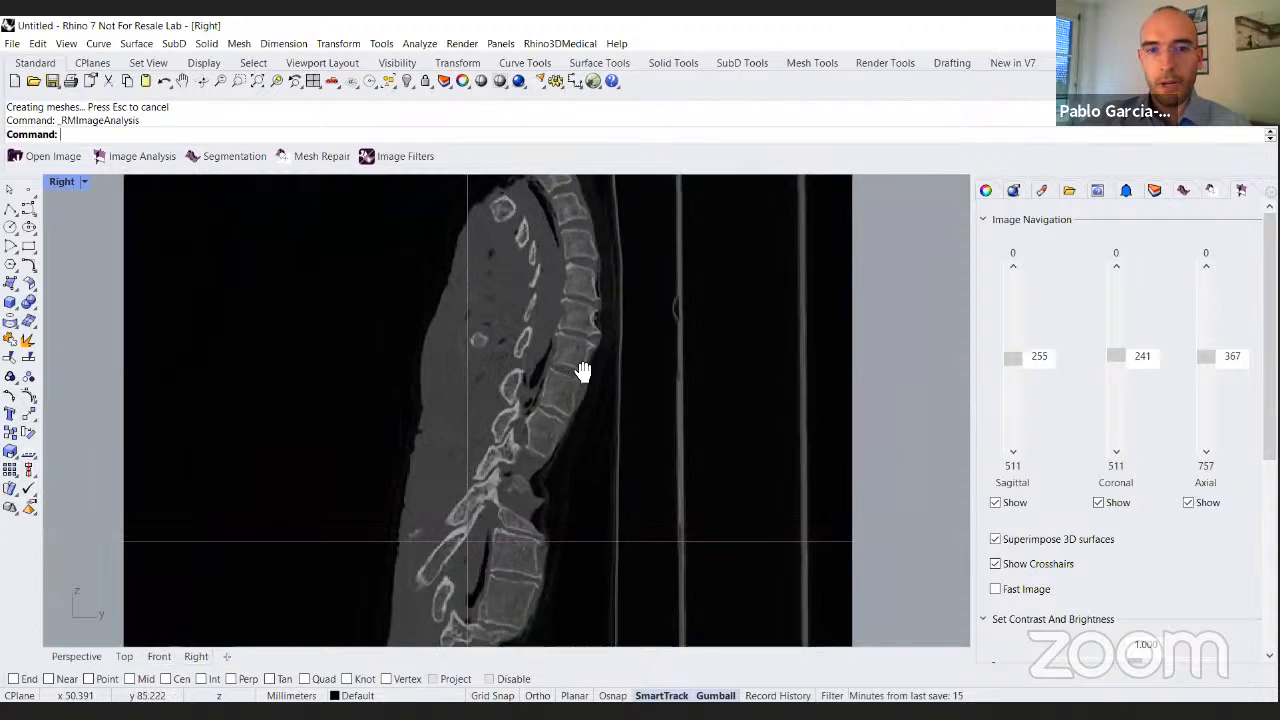
scroll(514, 456, "up", 3)
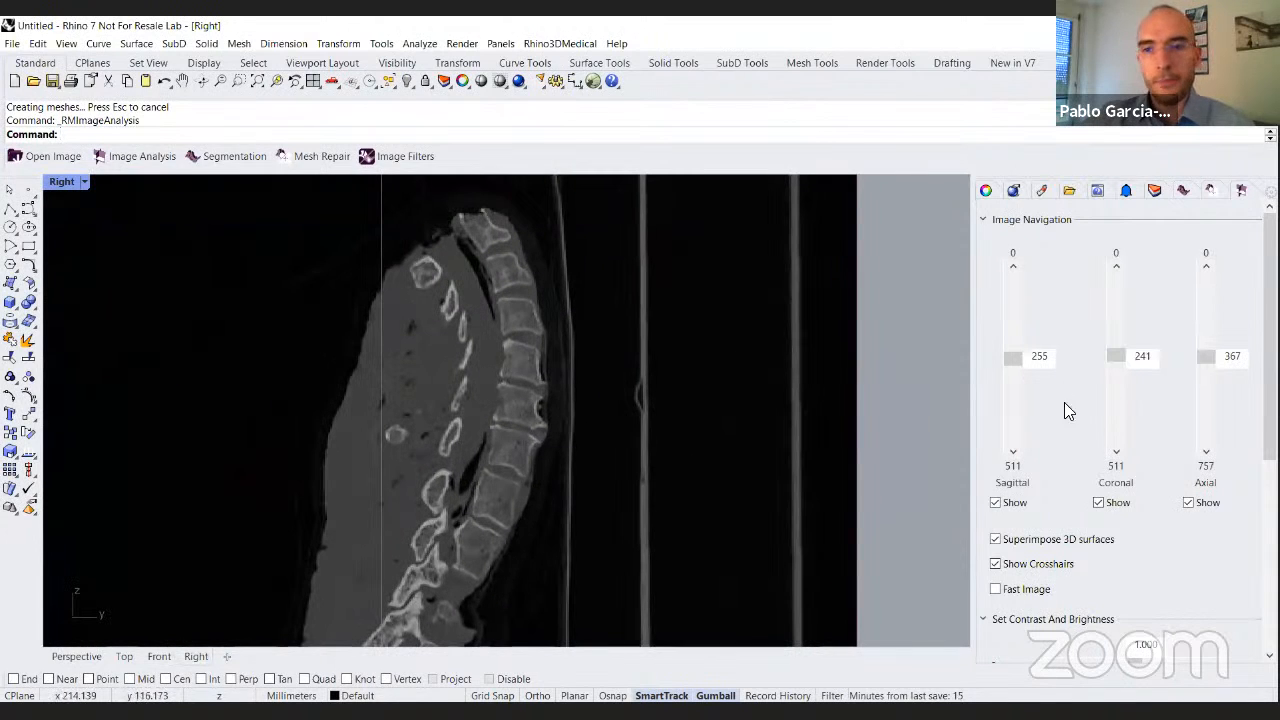
Show the threshold overlay on the images and set the lower threshold to 131 so it covers the vertebrae.
scroll(1068, 400, "down", 7)
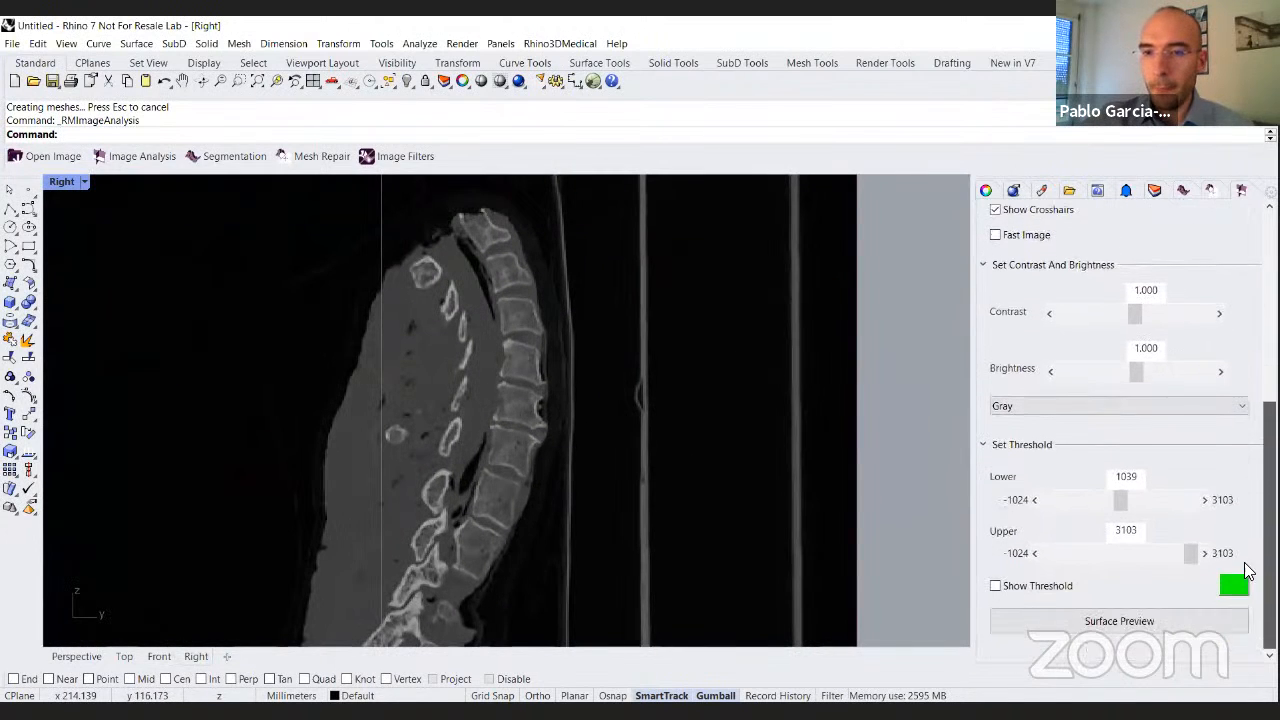
left_click(1018, 586)
right_click_drag(546, 415, 544, 380)
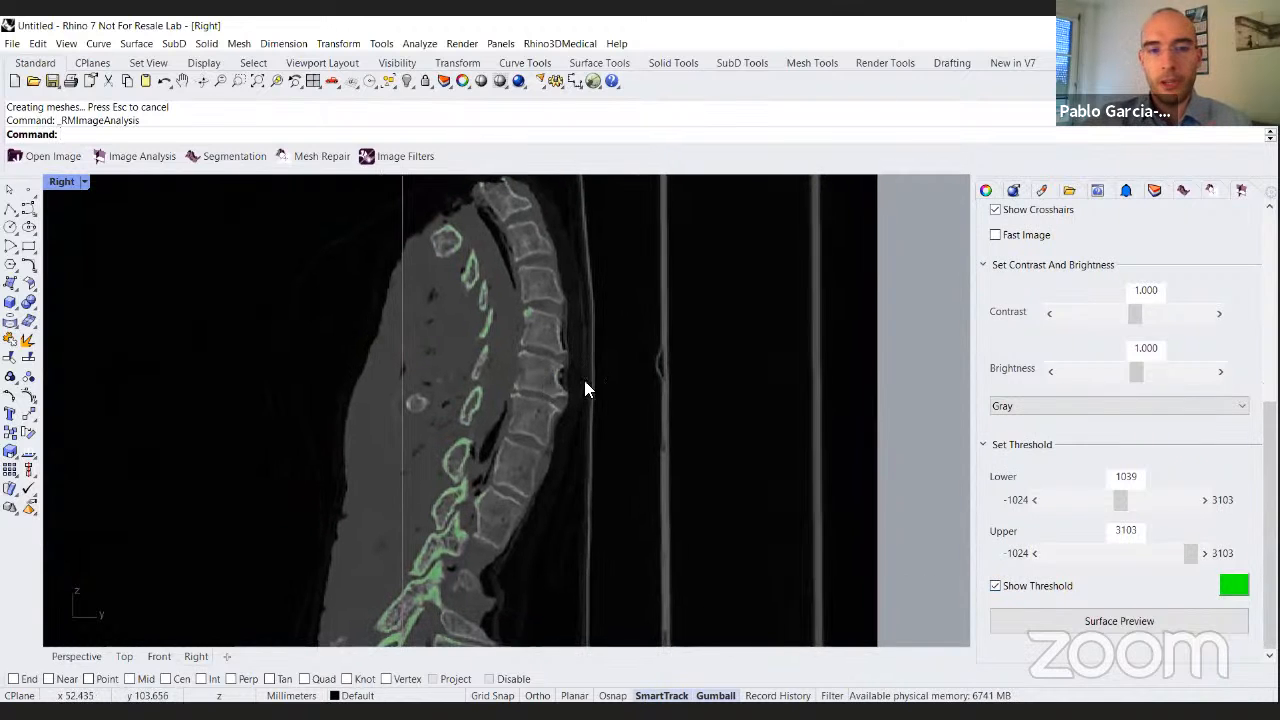
left_click(1034, 500)
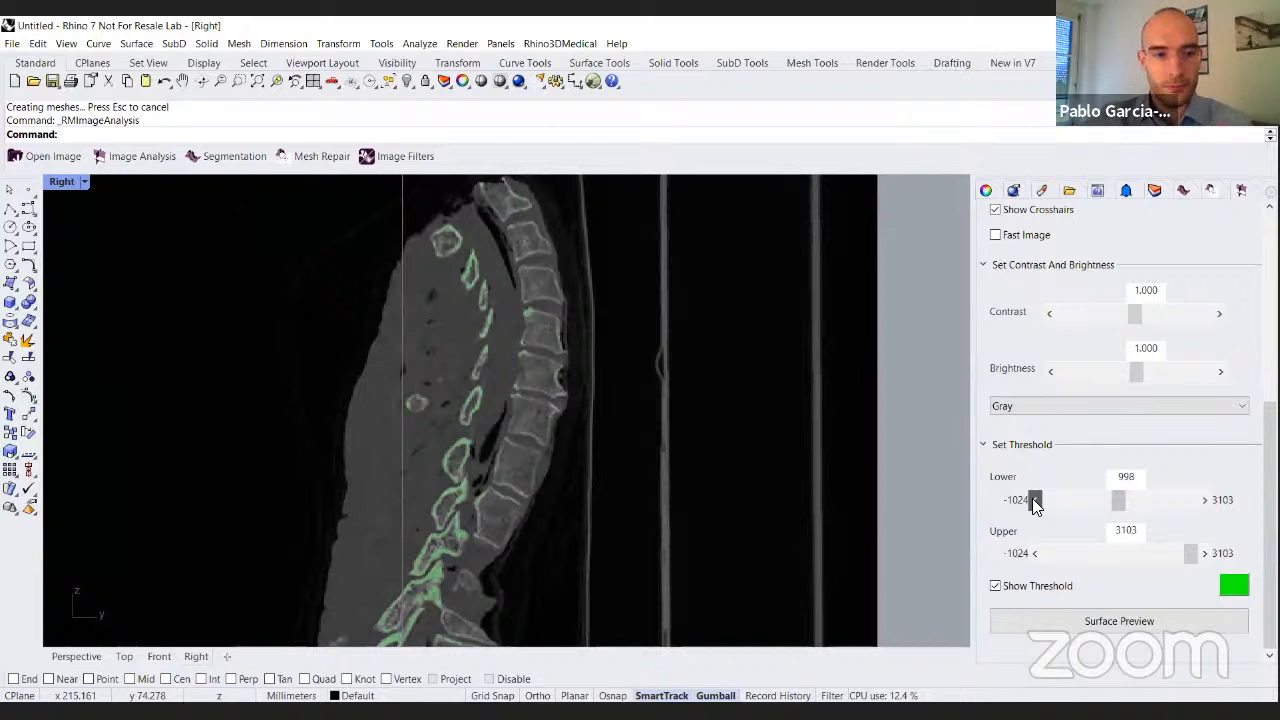
left_click(1035, 500)
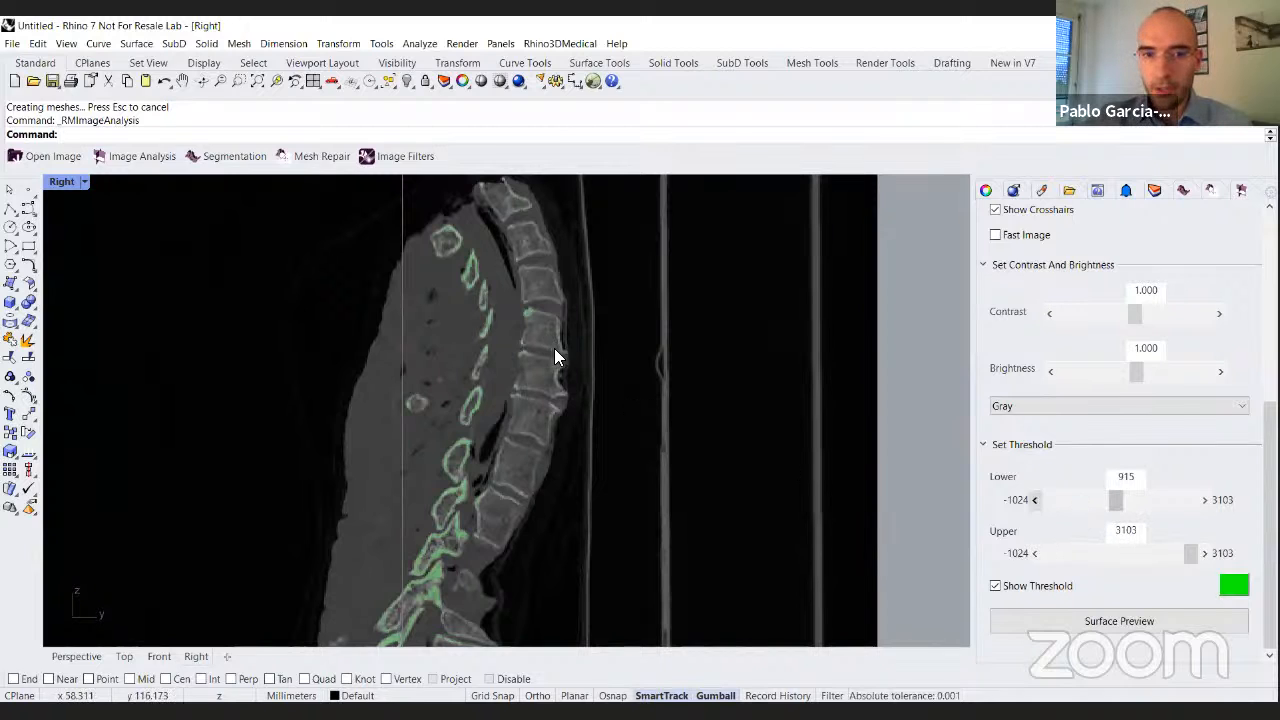
scroll(557, 358, "up", 2)
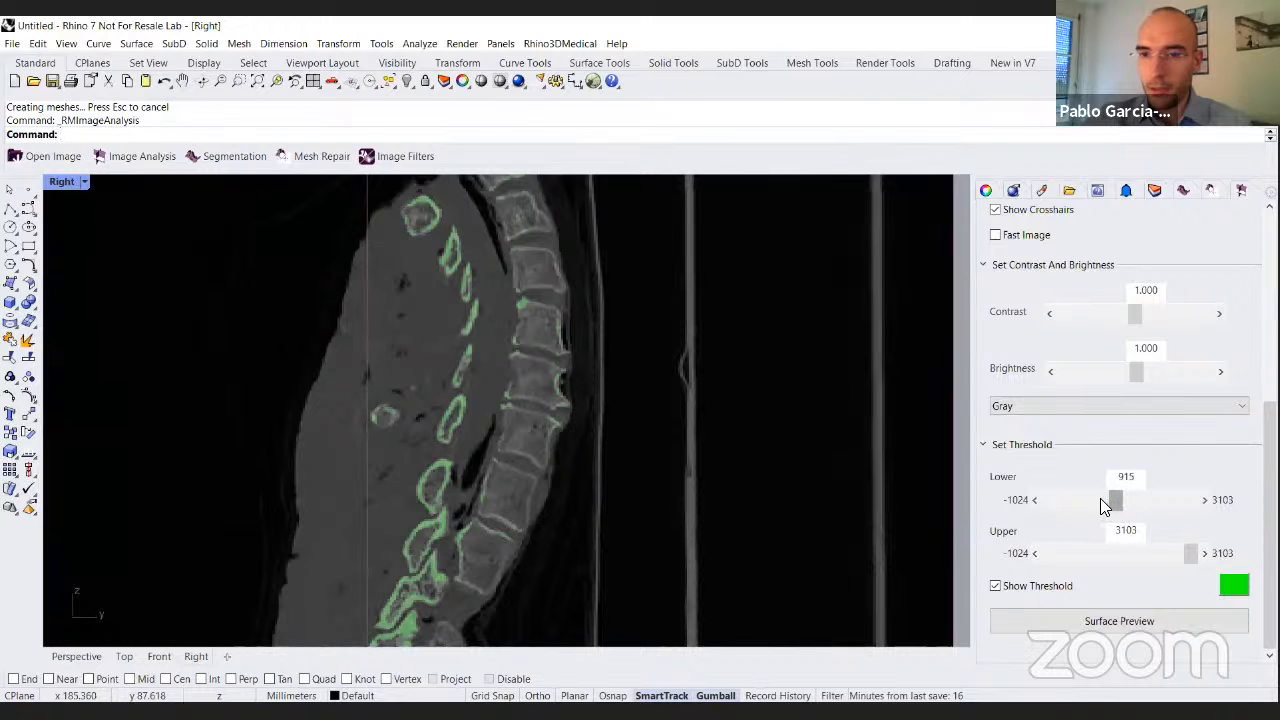
left_click(1098, 504)
left_click(1092, 503)
left_click(1088, 502)
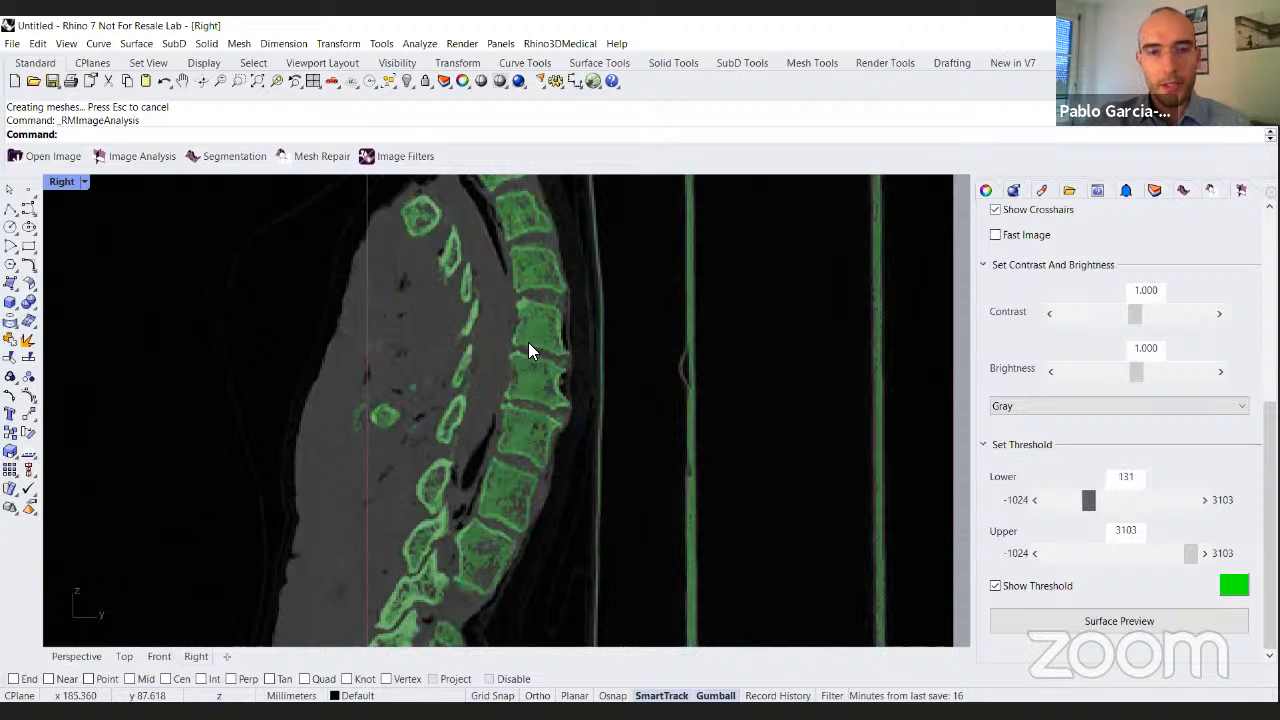
Inspect the thresholded vertebrae and preview their 3D surface with and without the connectivity check, closing the preview without creating a surface.
scroll(516, 362, "up", 6)
scroll(518, 362, "down", 6)
right_click_drag(537, 353, 562, 412)
scroll(546, 400, "up", 3)
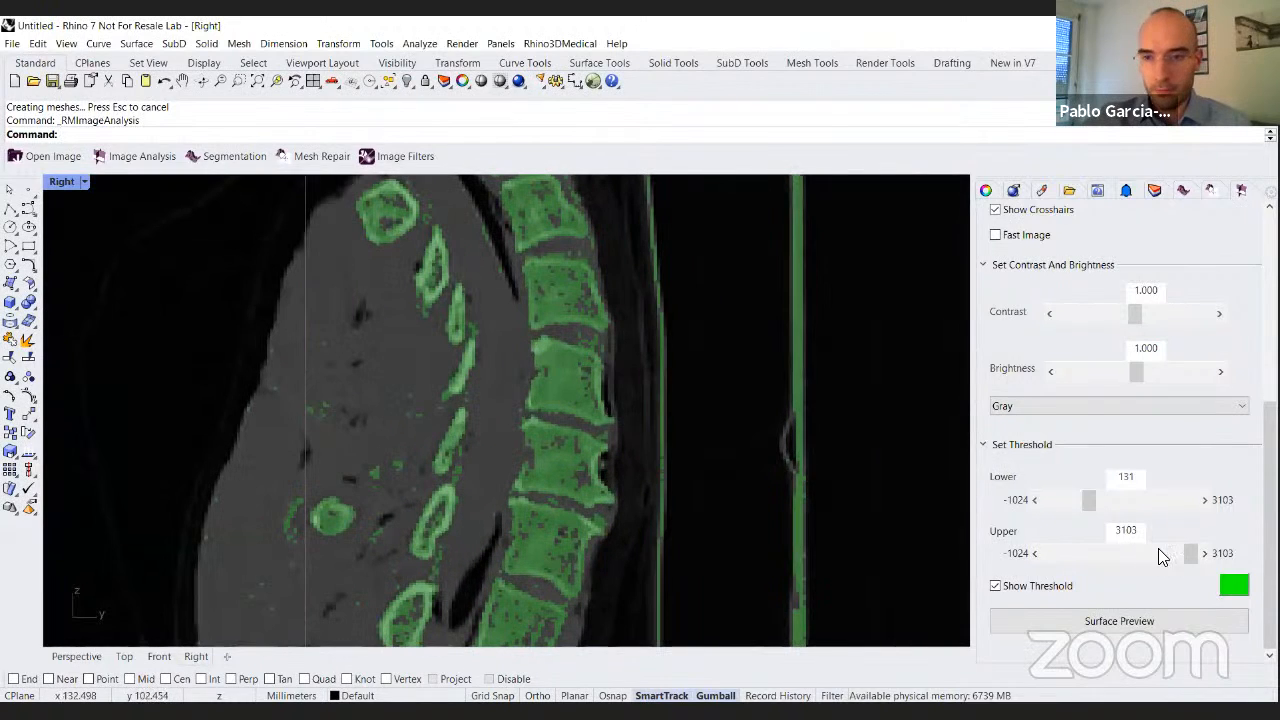
left_click(1106, 624)
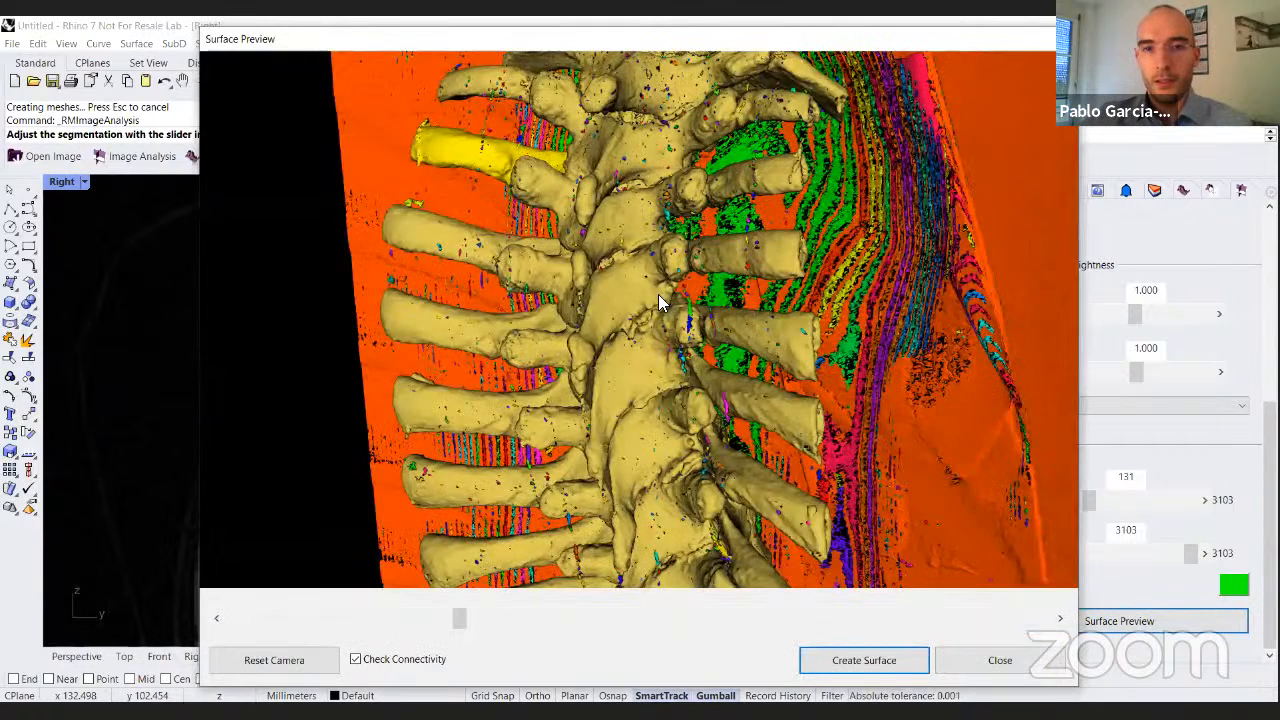
left_click_drag(658, 294, 746, 288)
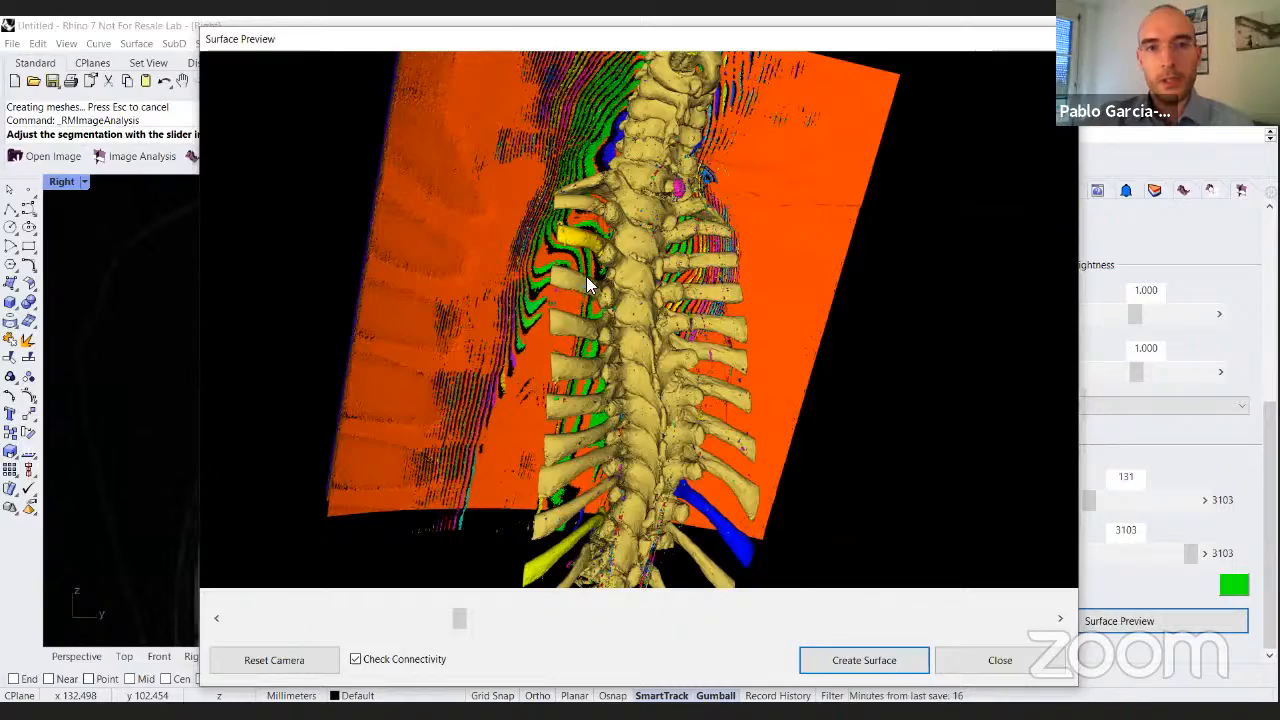
scroll(602, 296, "up", 2)
left_click_drag(602, 296, 572, 350)
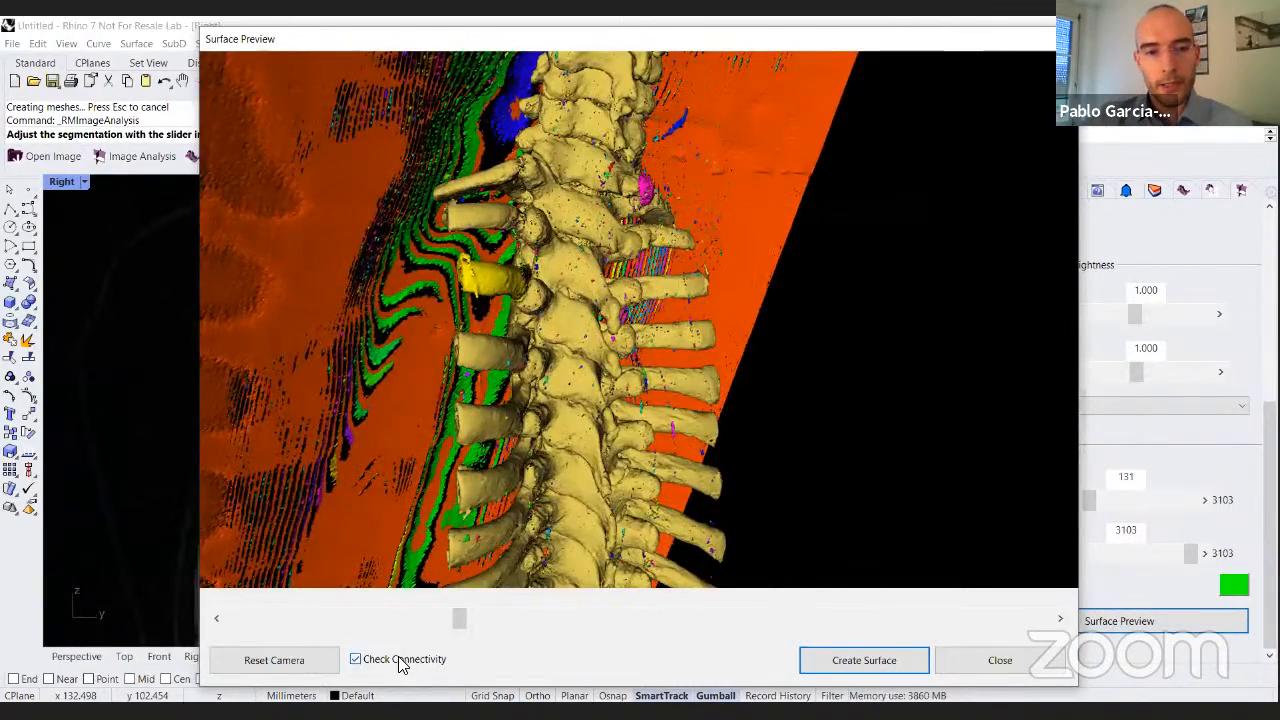
left_click(400, 660)
left_click_drag(488, 178, 716, 284)
left_click_drag(878, 290, 984, 658)
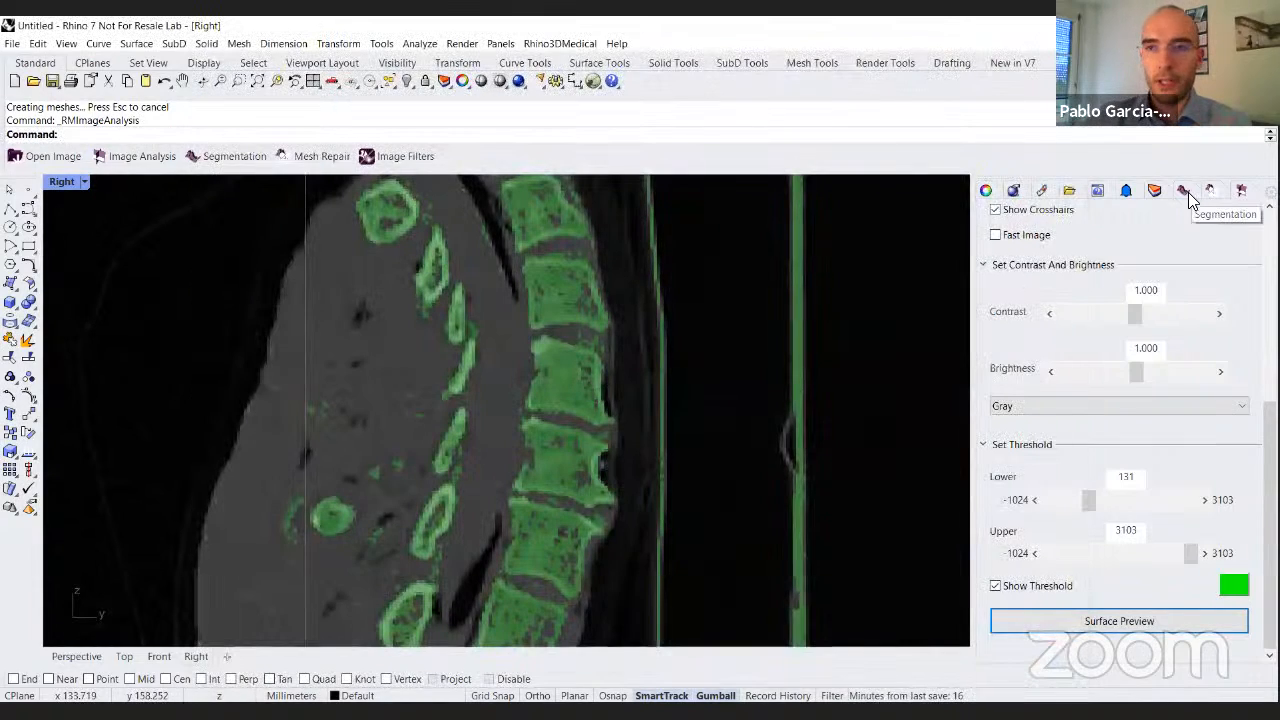
Create a segmentation surface from the threshold with Close Surface and Extract Largest Region enabled, and restore the four-viewport layout.
left_click(222, 158)
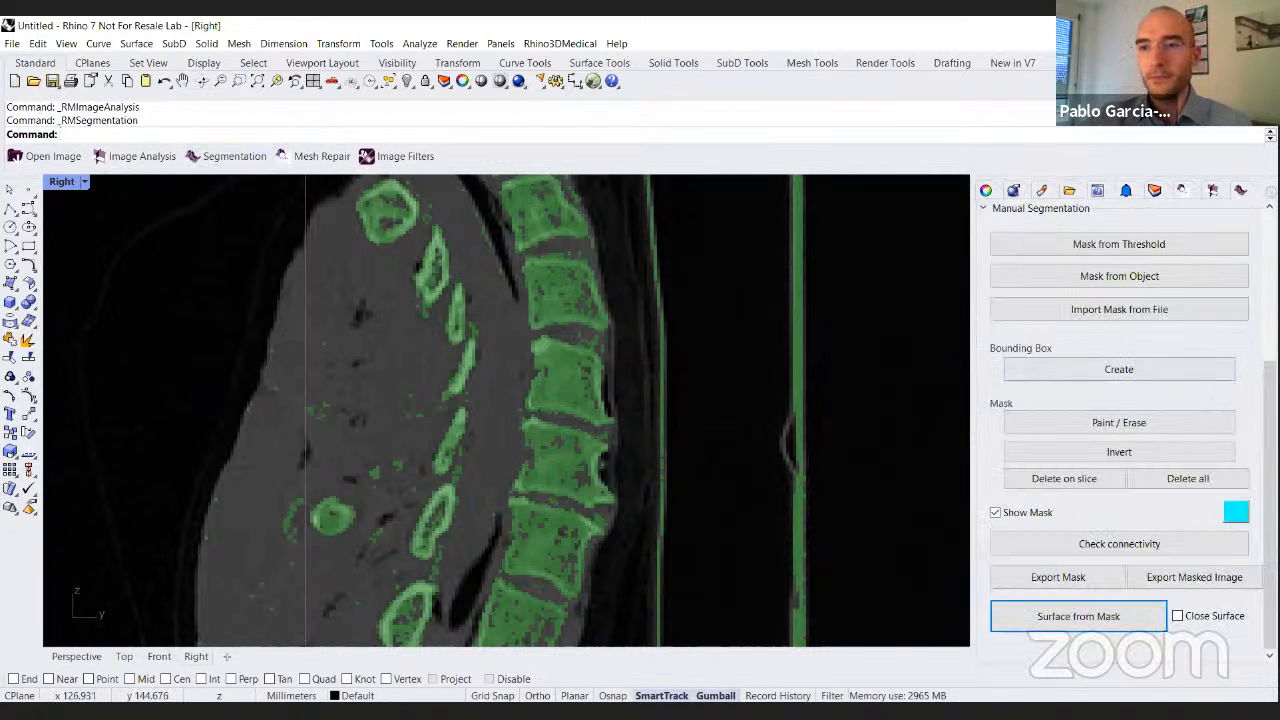
scroll(1100, 400, "up", 5)
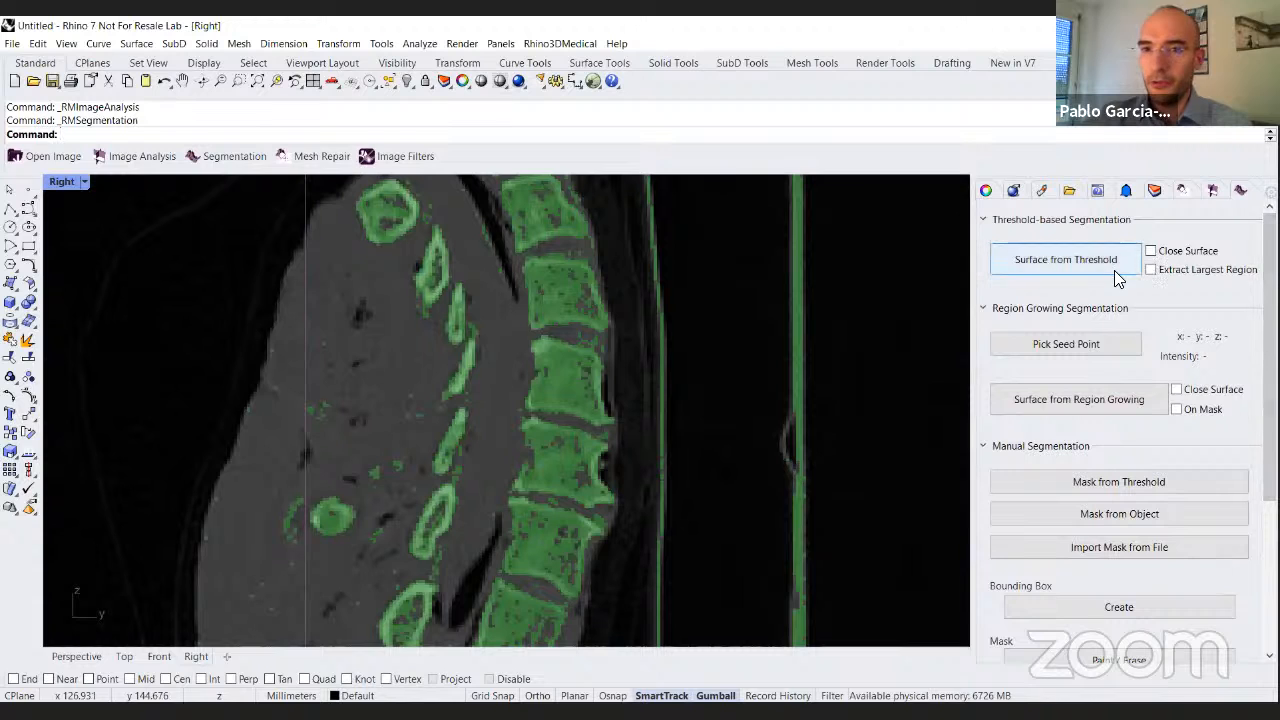
scroll(697, 345, "down", 2)
right_click_drag(600, 315, 553, 304)
left_click(1155, 254)
left_click(1155, 268)
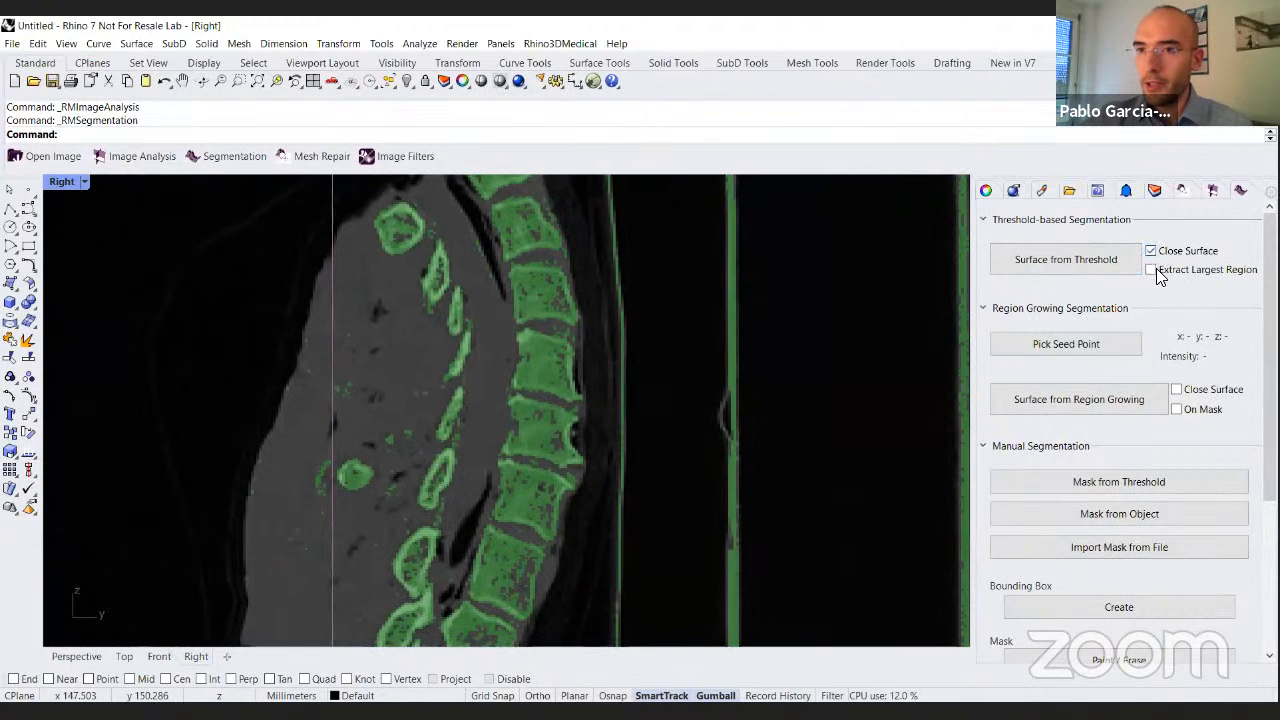
left_click(1087, 260)
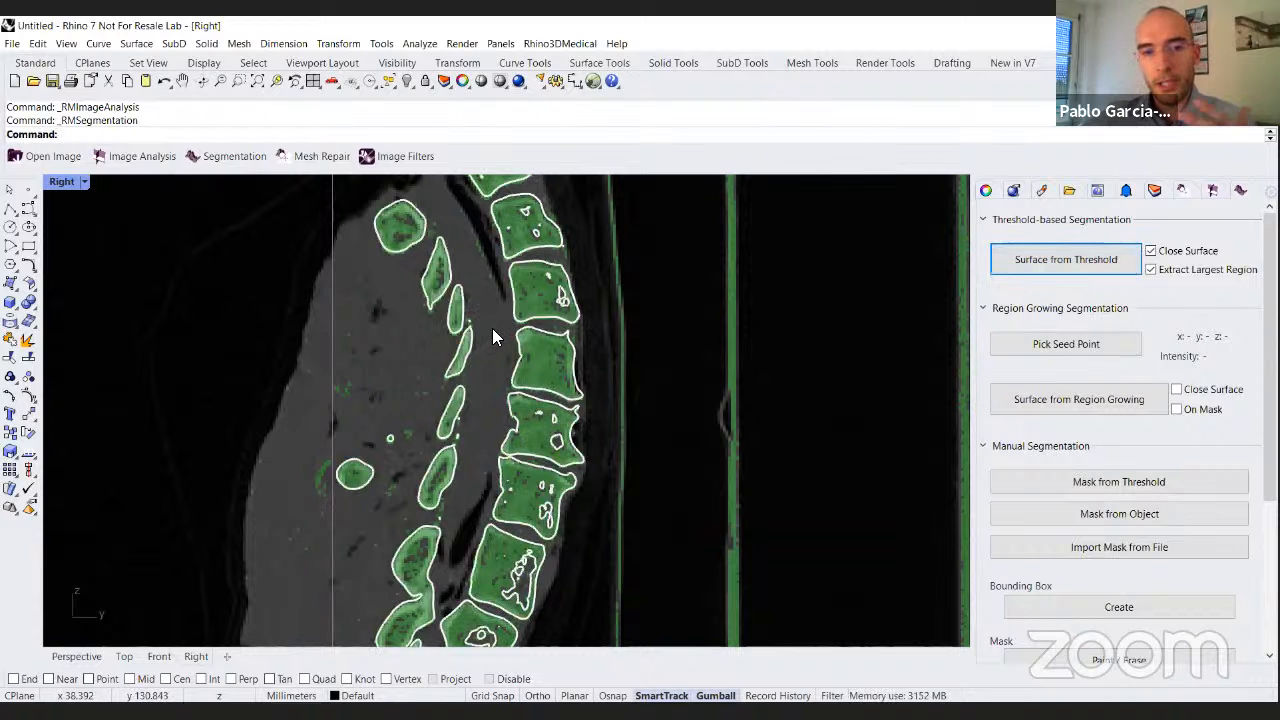
scroll(486, 316, "down", 5)
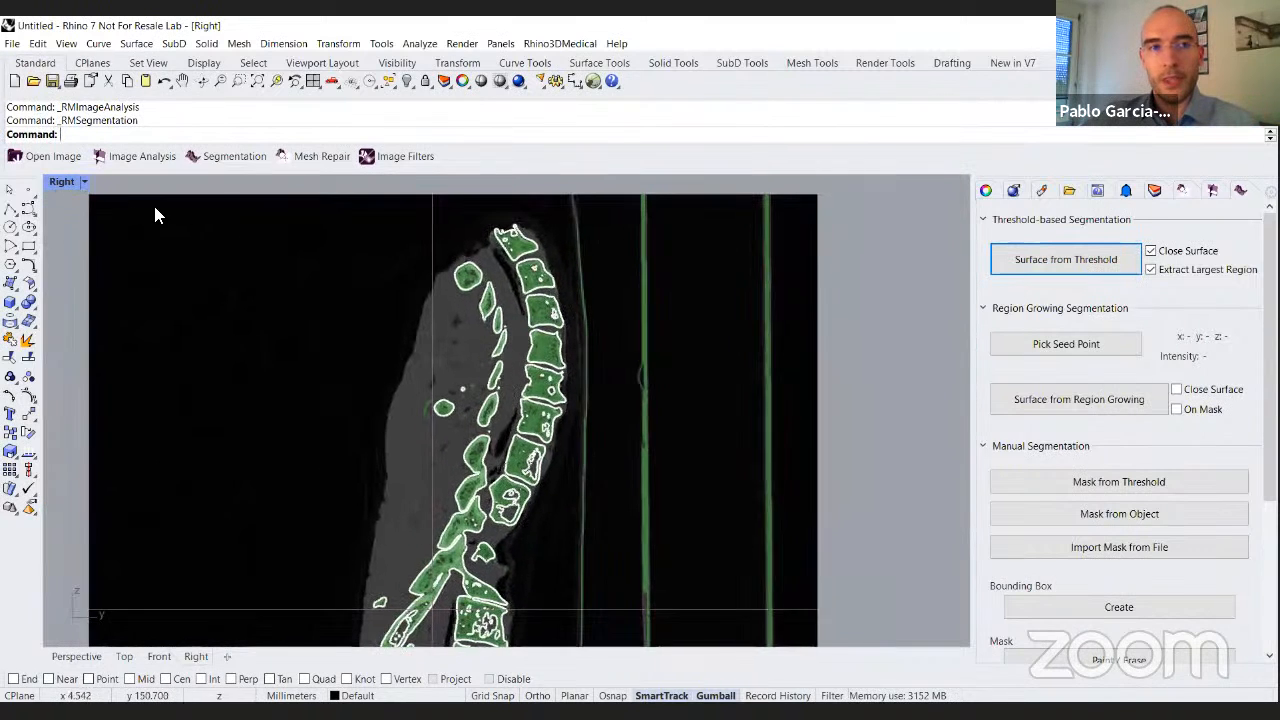
double_click(56, 182)
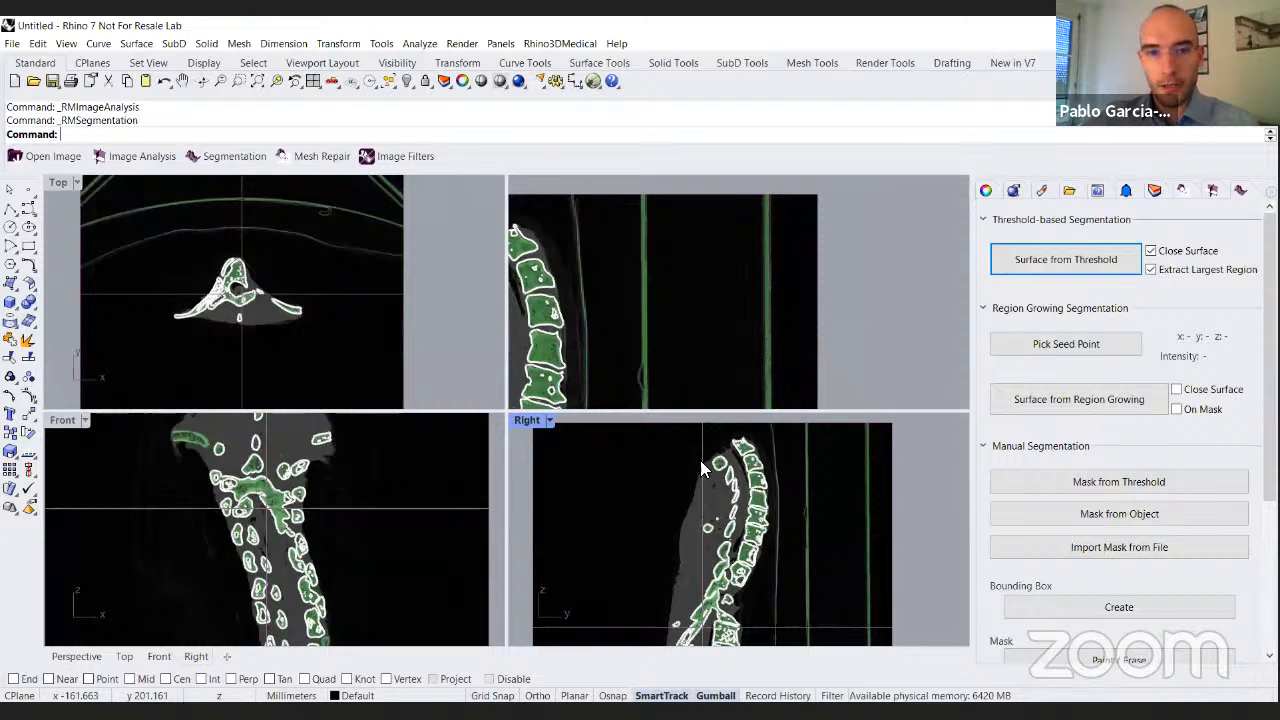
Inspect the segmented spine surface in the Perspective viewport with the Images layer hidden, and show the images again.
right_click_drag(597, 302, 607, 188)
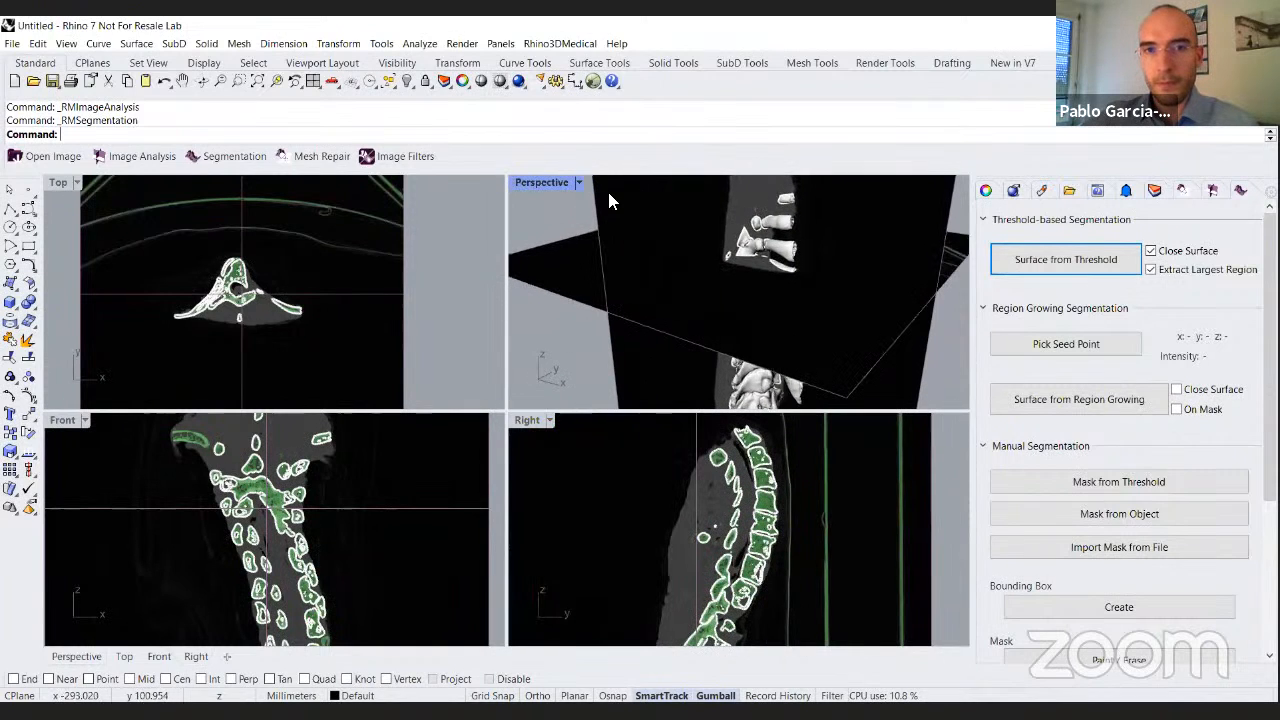
double_click(544, 182)
right_click_drag(512, 300, 820, 232)
left_click(1163, 191)
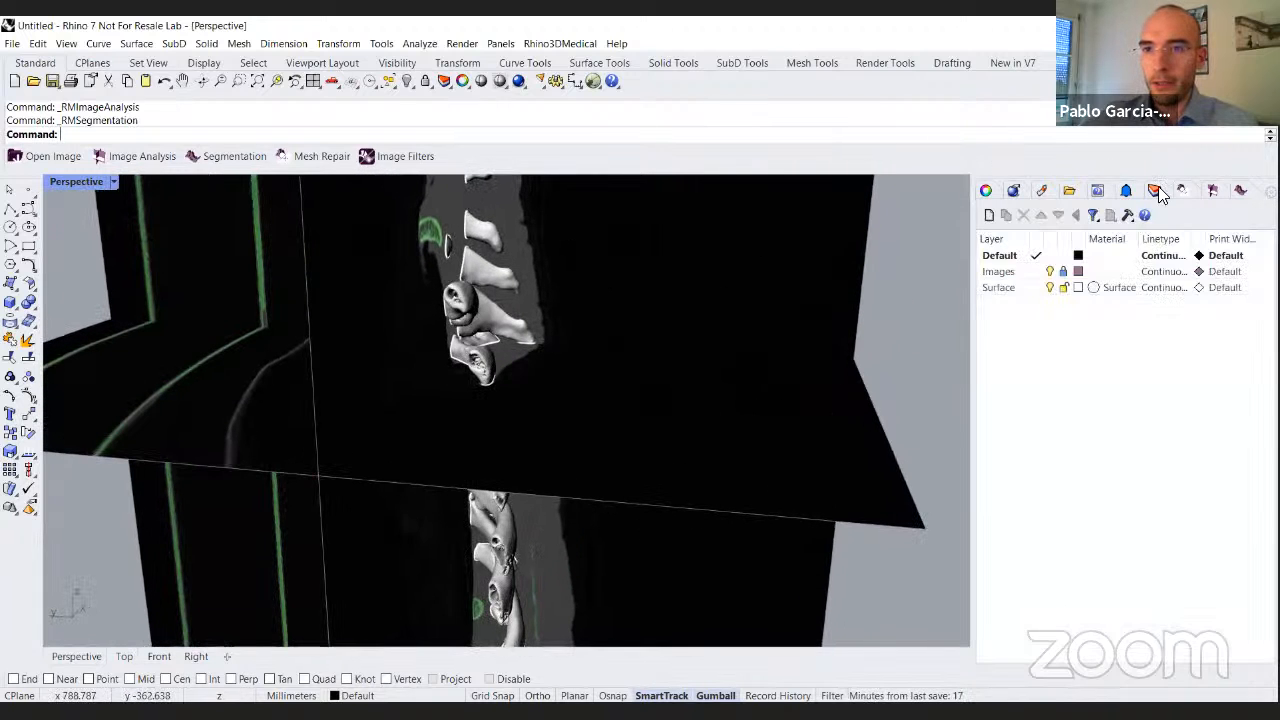
right_click_drag(630, 352, 91, 188)
double_click(88, 183)
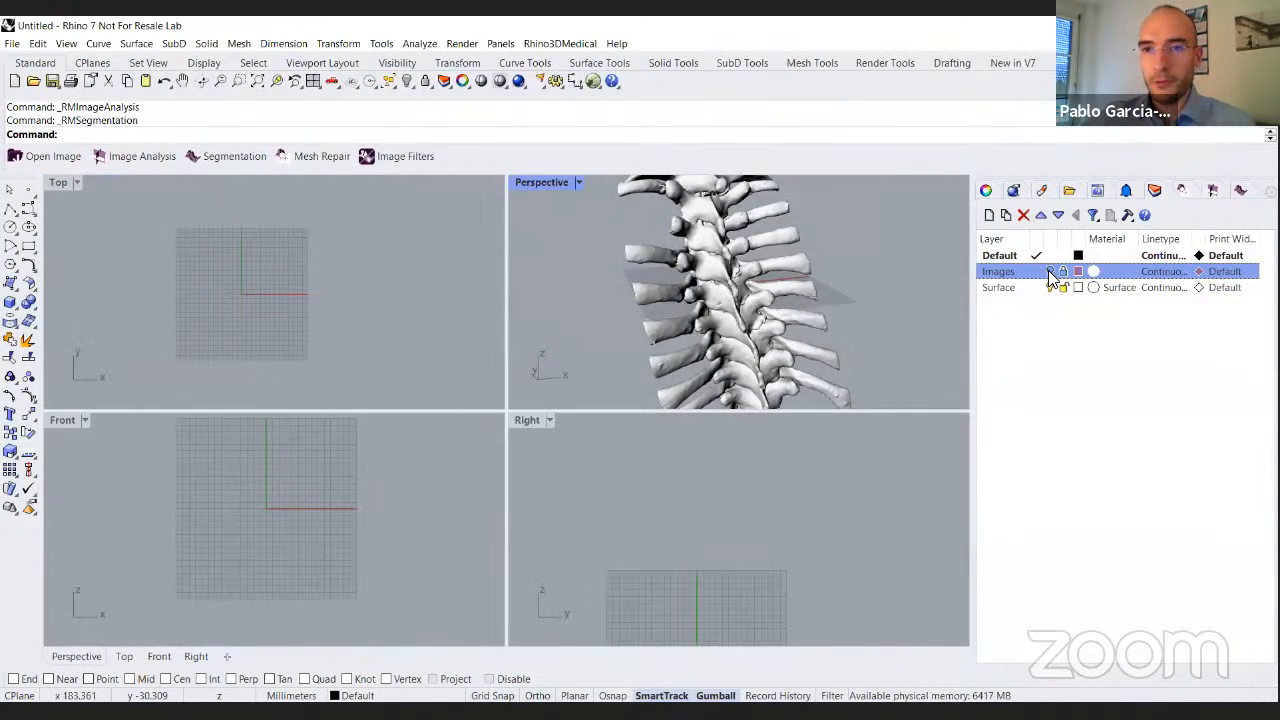
left_click(1050, 272)
Rename the Surface layer as Spine.
left_click(1008, 288)
left_click(1000, 288)
type("Spine")
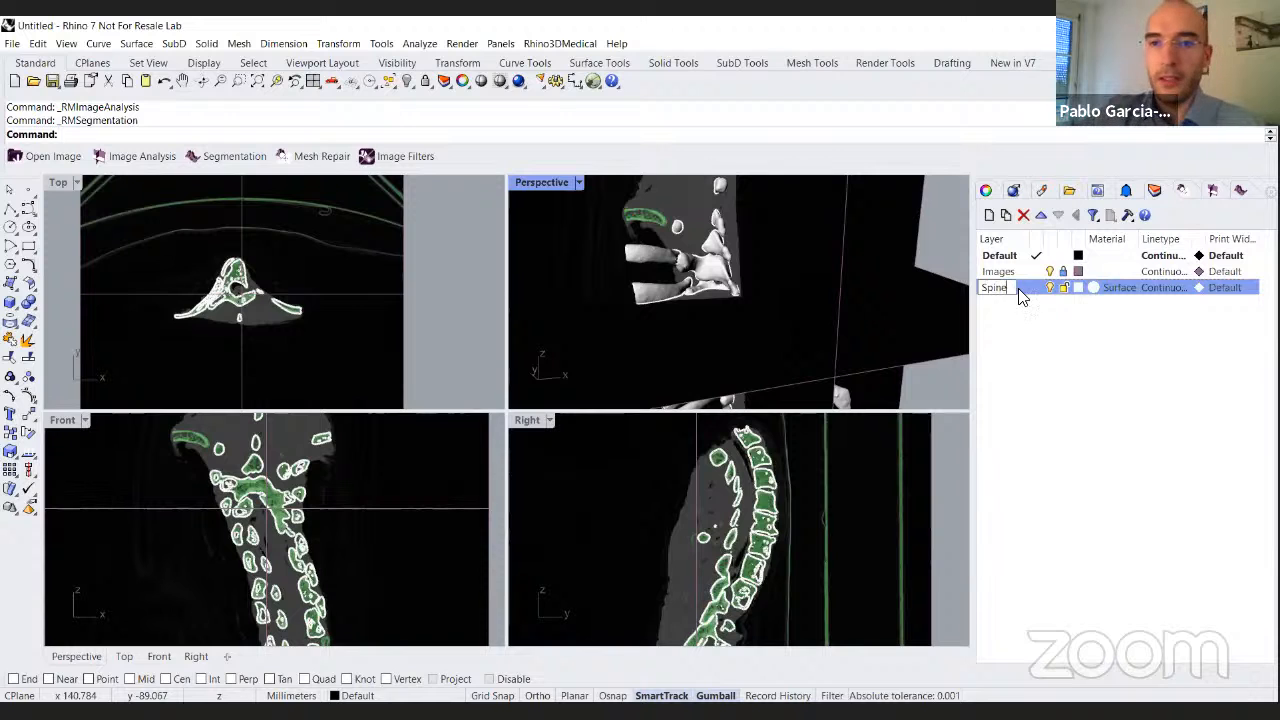
left_click(1057, 451)
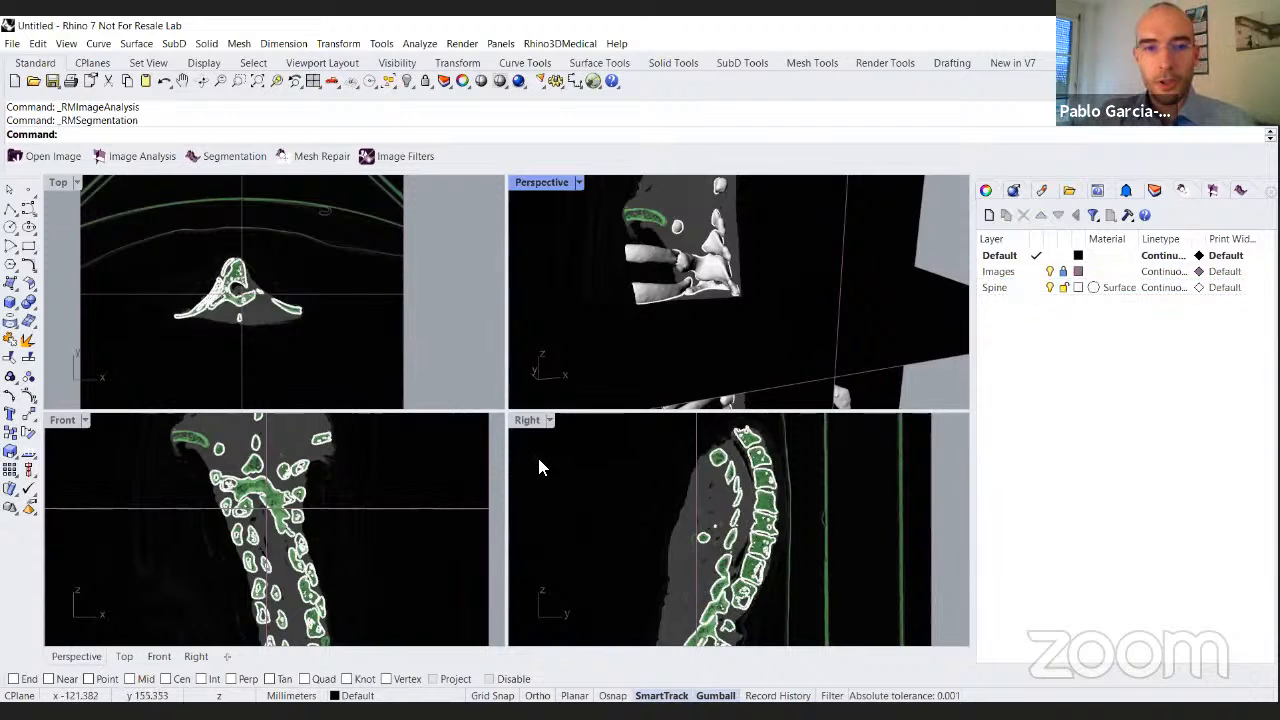
Examine the surface contours around the vertebrae on the sagittal slice in the maximized Right viewport, and restore the four-viewport layout.
double_click(521, 421)
scroll(545, 425, "up", 3)
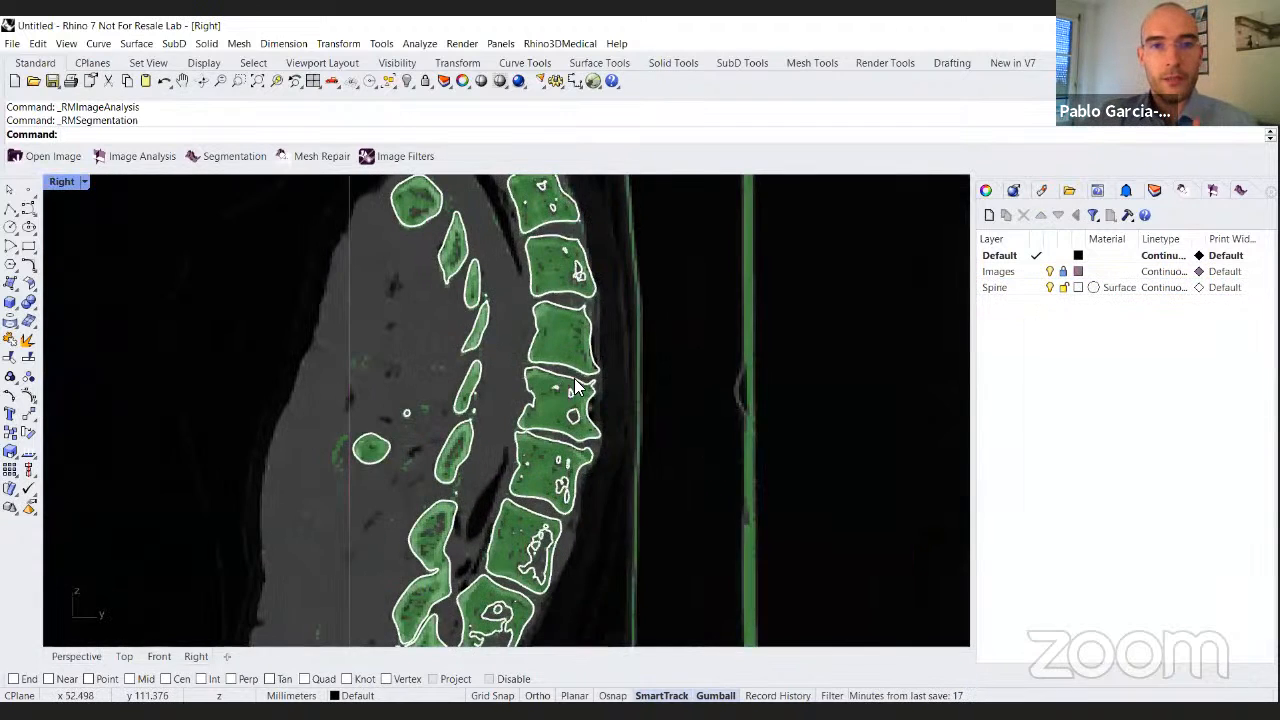
scroll(545, 425, "up", 2)
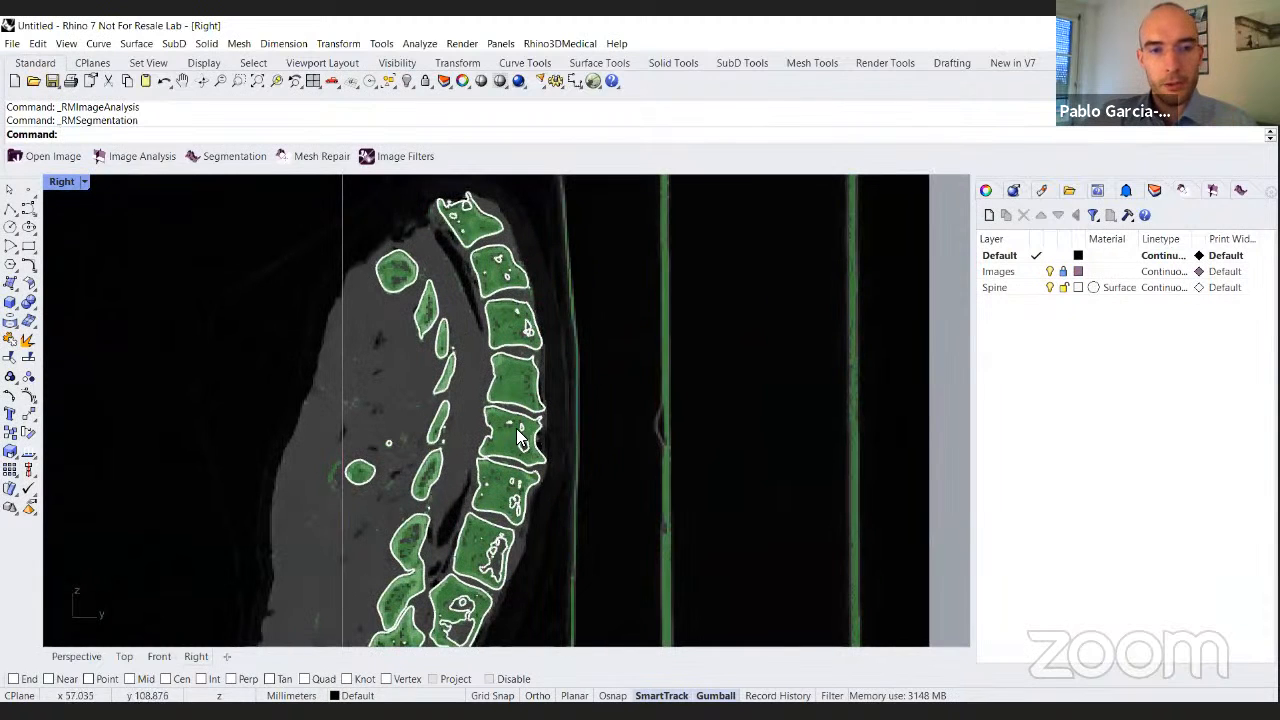
right_click_drag(513, 435, 506, 449)
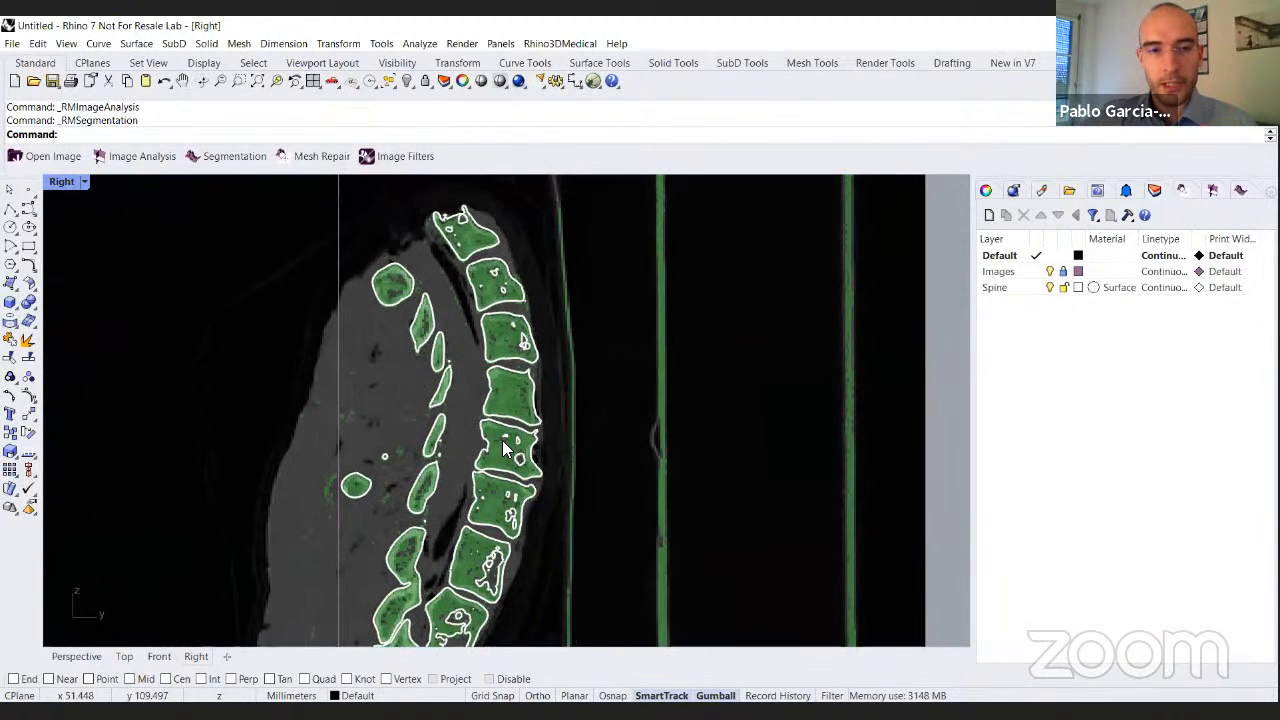
scroll(504, 446, "up", 2)
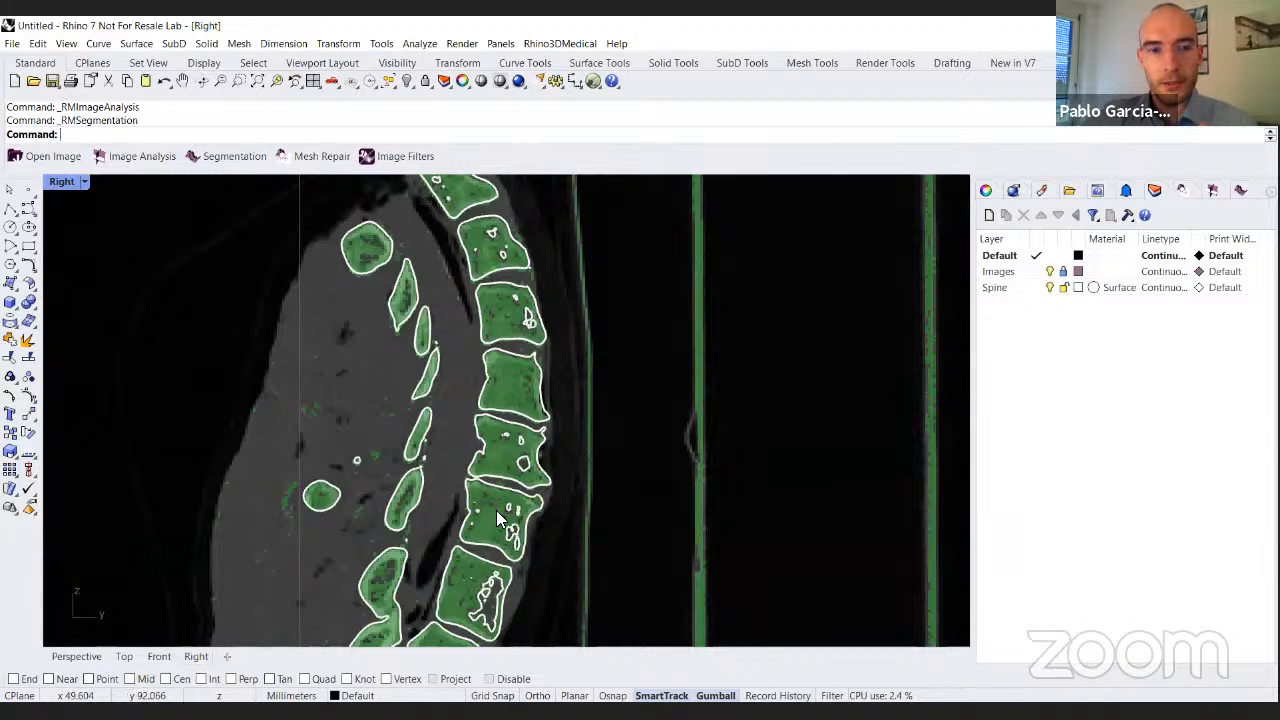
left_click(524, 425)
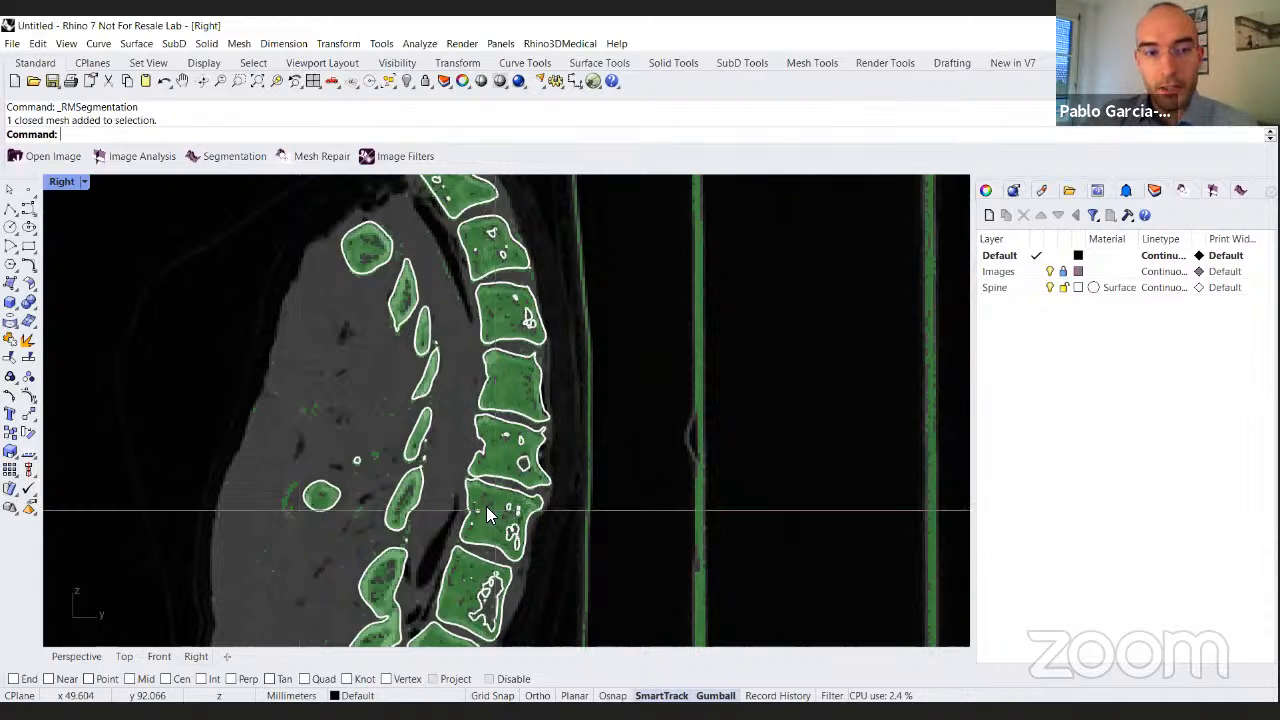
scroll(496, 470, "up", 3)
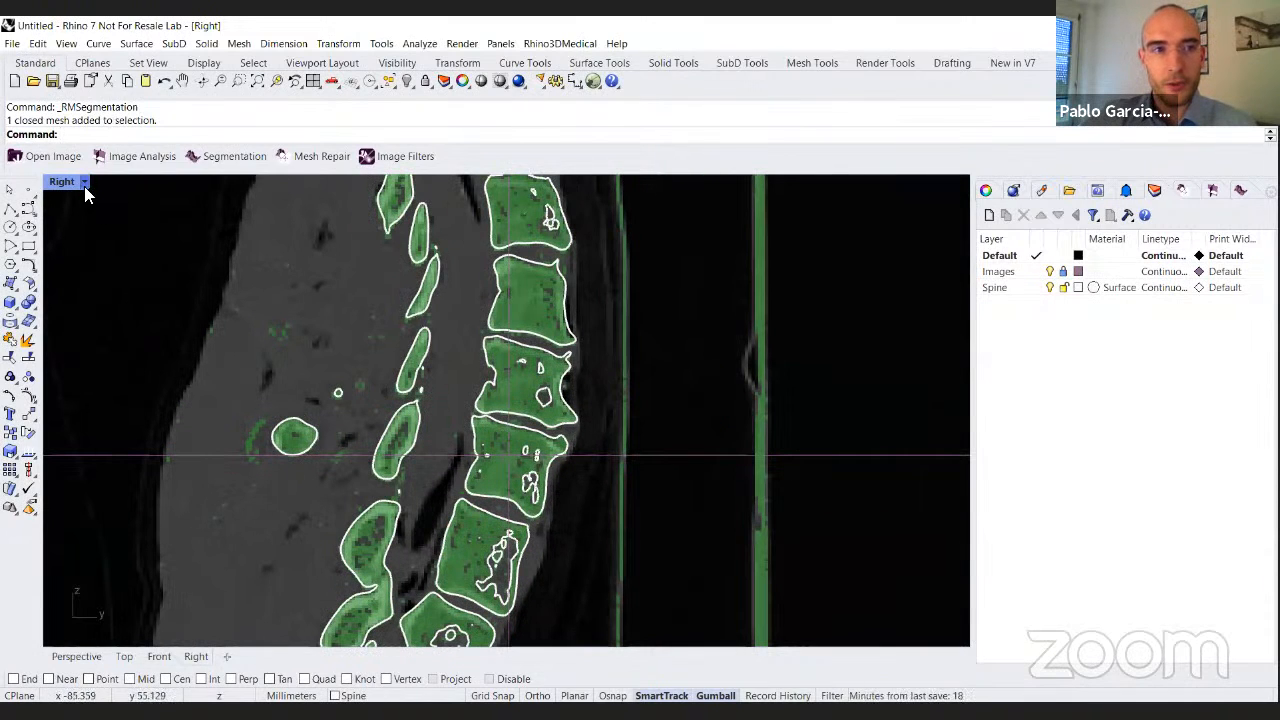
double_click(66, 182)
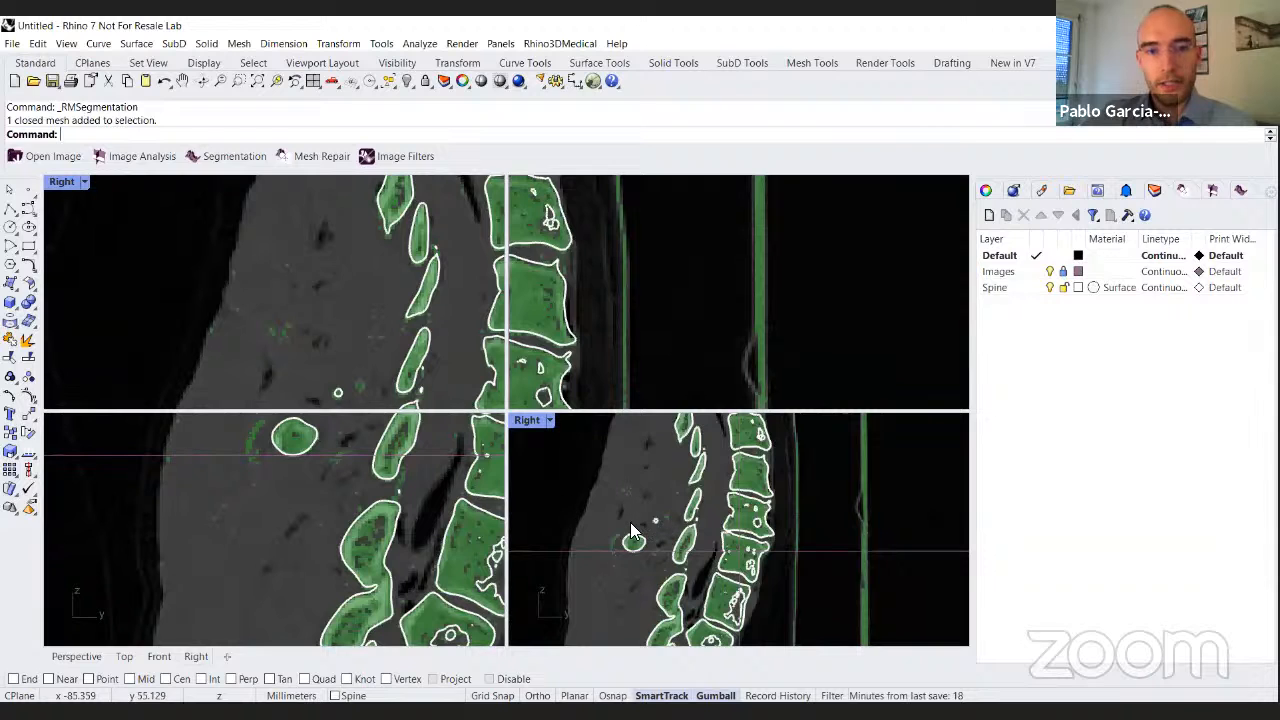
scroll(374, 494, "down", 4)
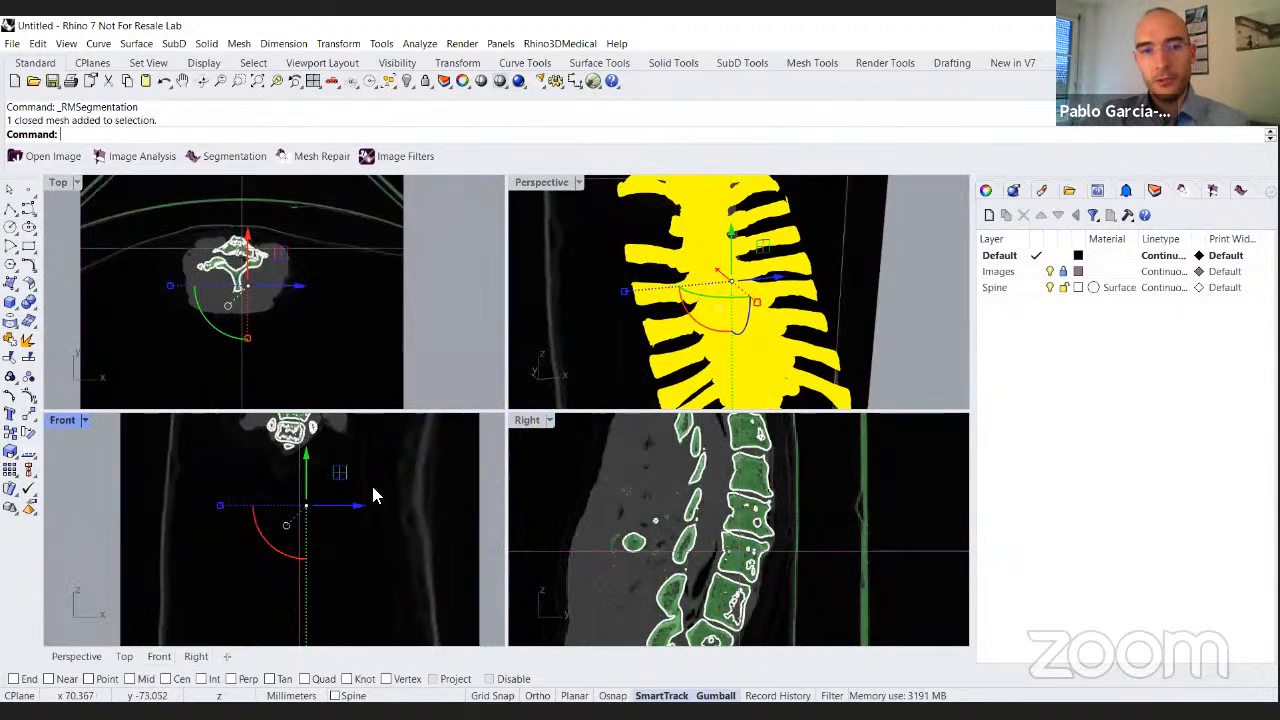
Deselect the spine mesh and lock the Spine layer.
left_click(872, 320)
left_click(1051, 287)
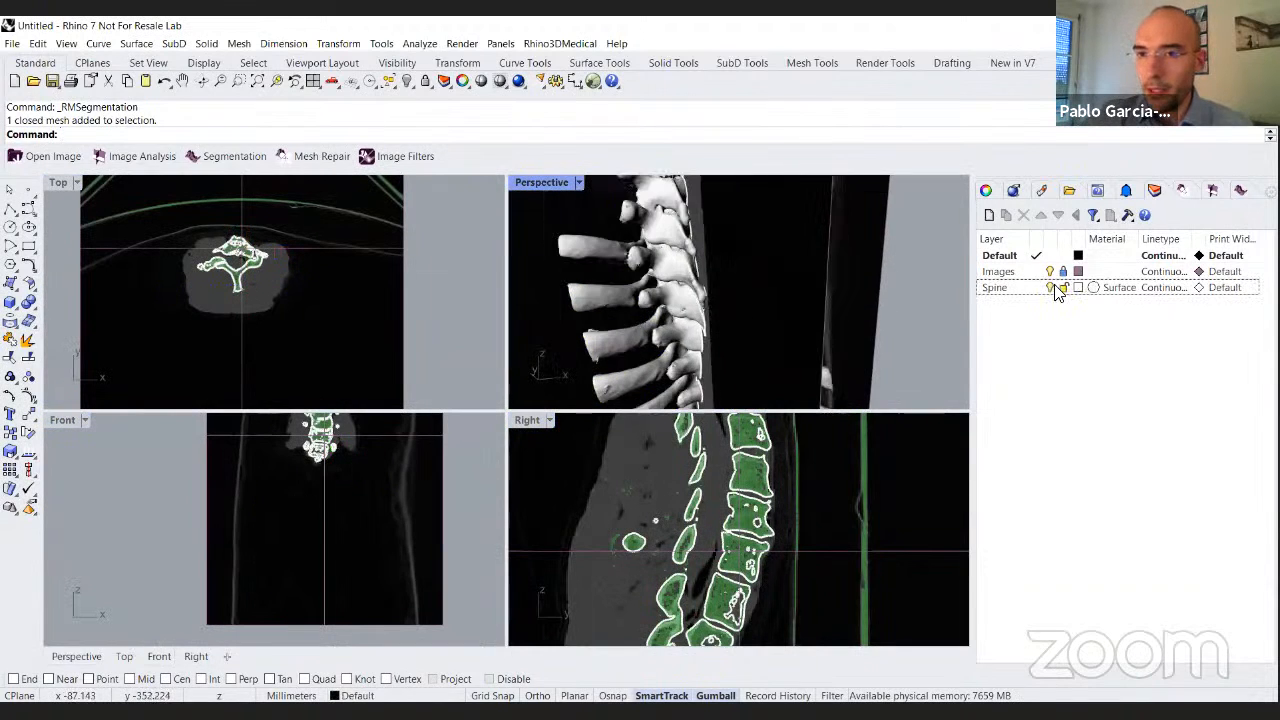
left_click(1063, 289)
right_click_drag(680, 284, 755, 268)
double_click(542, 182)
right_click_drag(483, 334, 572, 320)
double_click(92, 184)
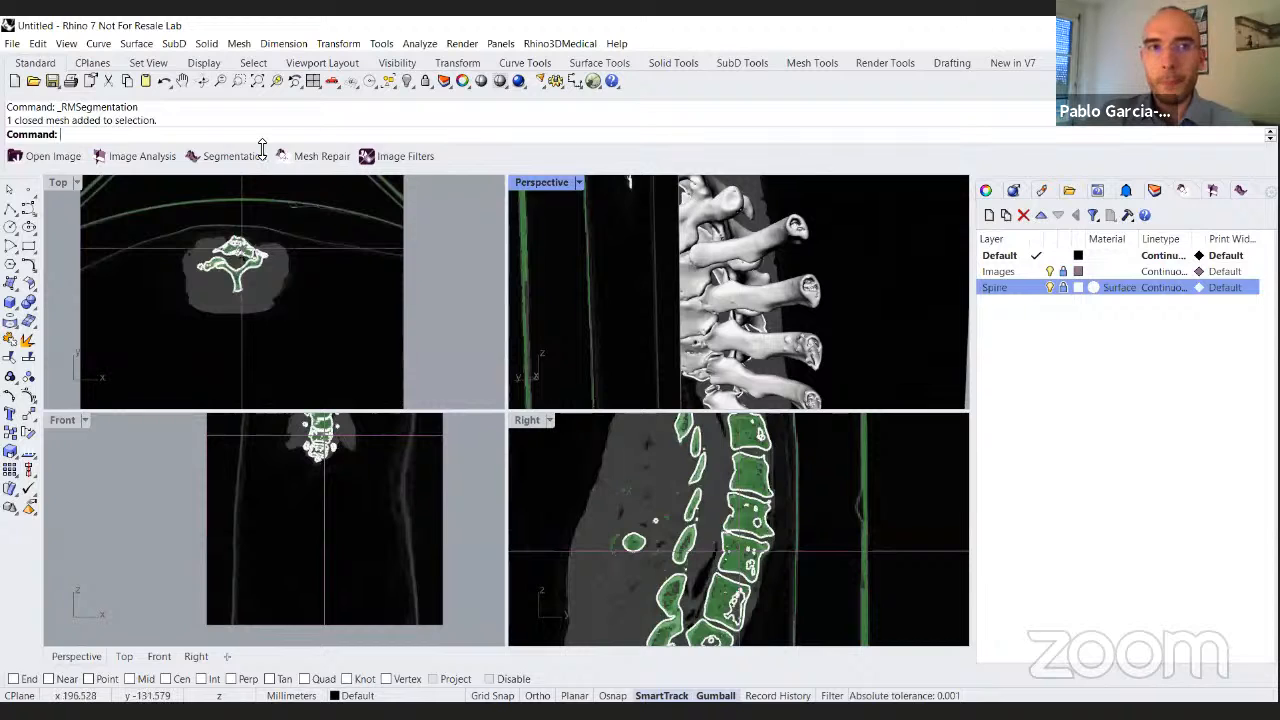
Create a segmentation mask from the threshold.
left_click(240, 156)
scroll(1125, 462, "down", 1)
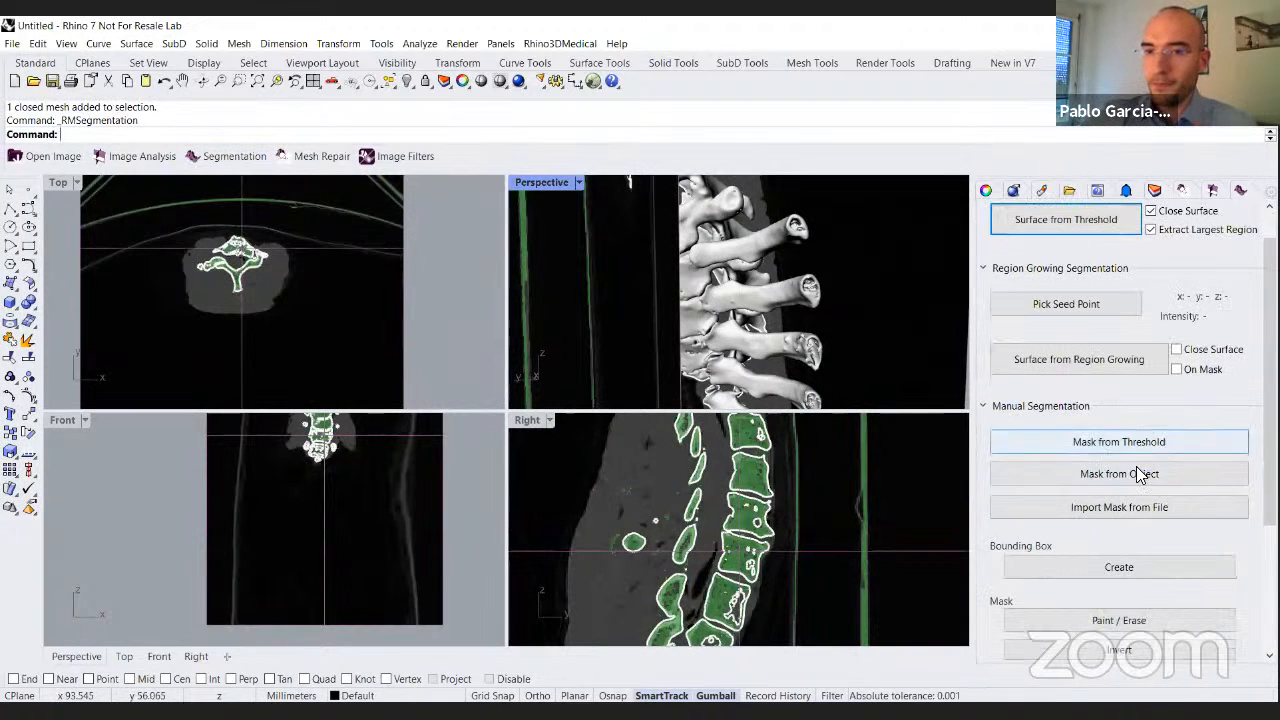
scroll(1110, 443, "up", 1)
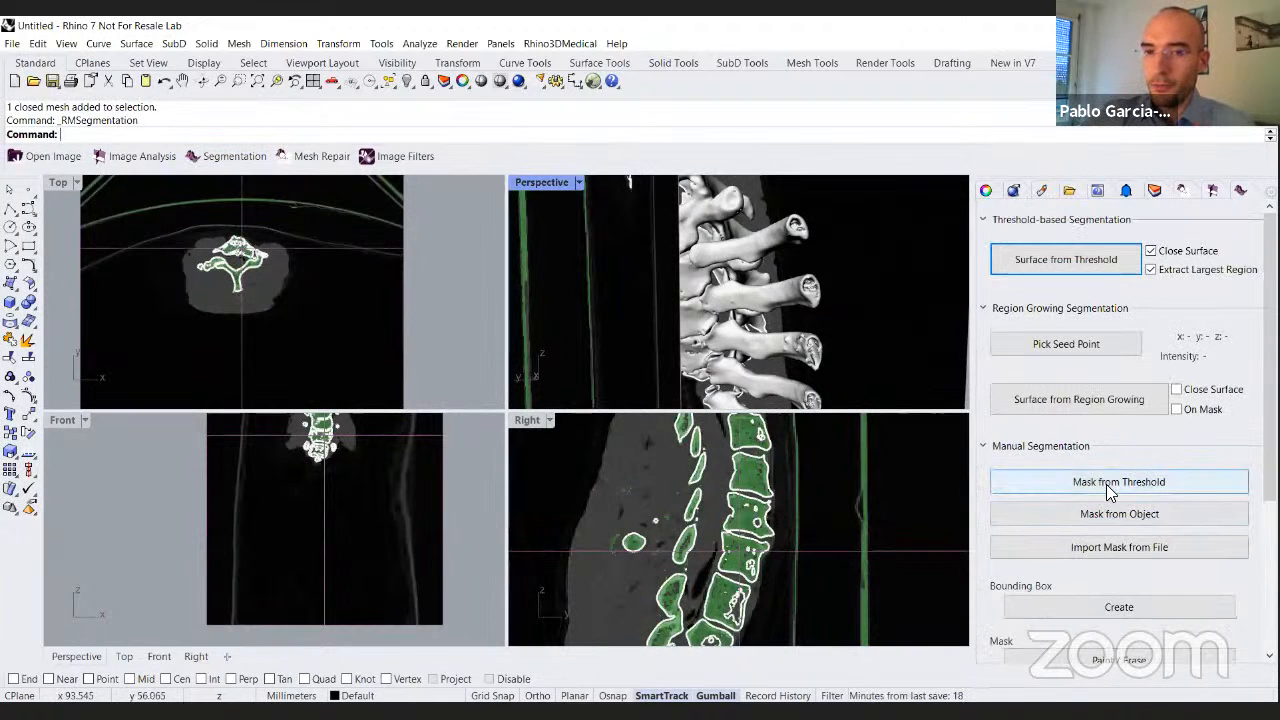
left_click(300, 500)
left_click(1113, 484)
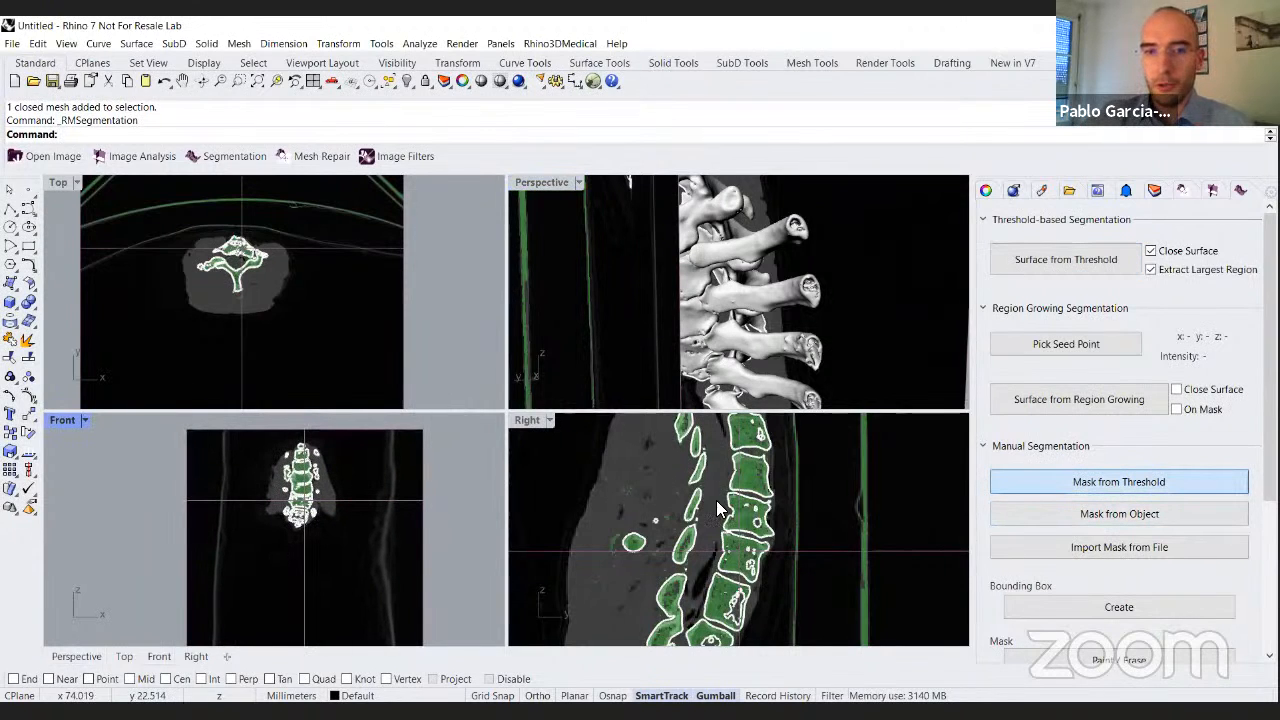
Create a mask bounding box centred on a vertebra in the Right viewport, extending about 49 mm to each side in the Top viewport.
scroll(766, 554, "up", 3)
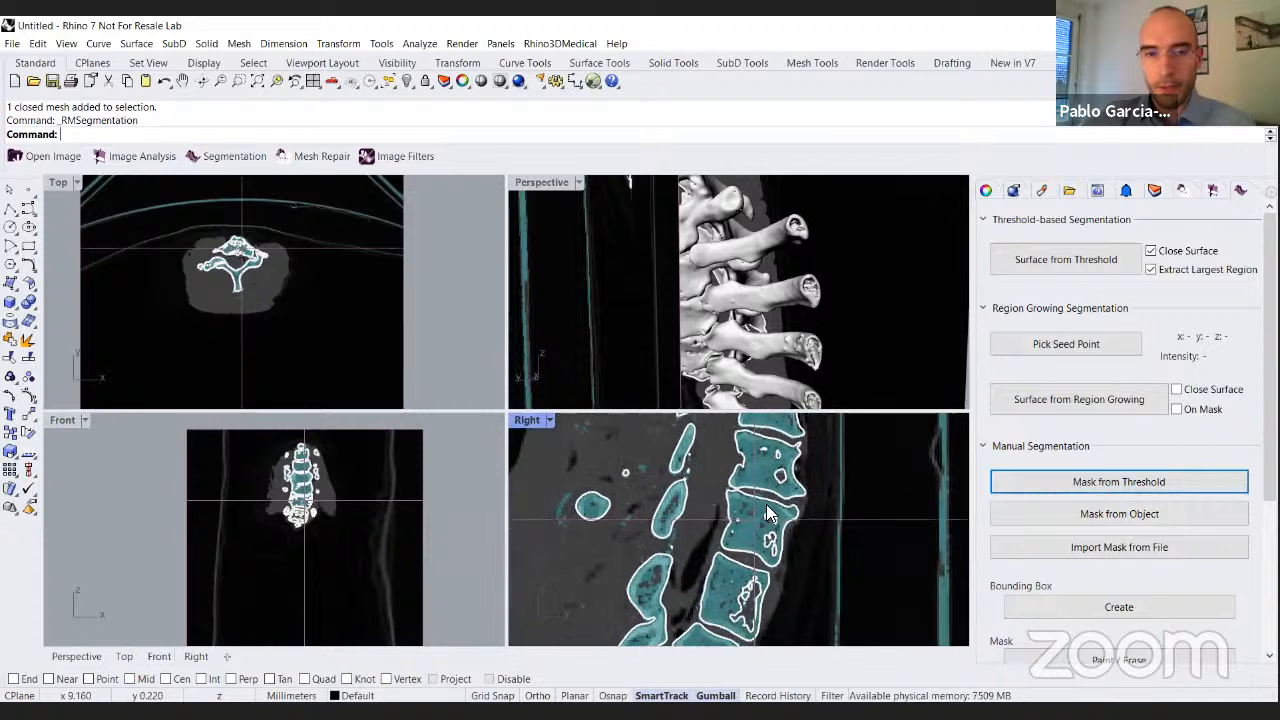
double_click(528, 420)
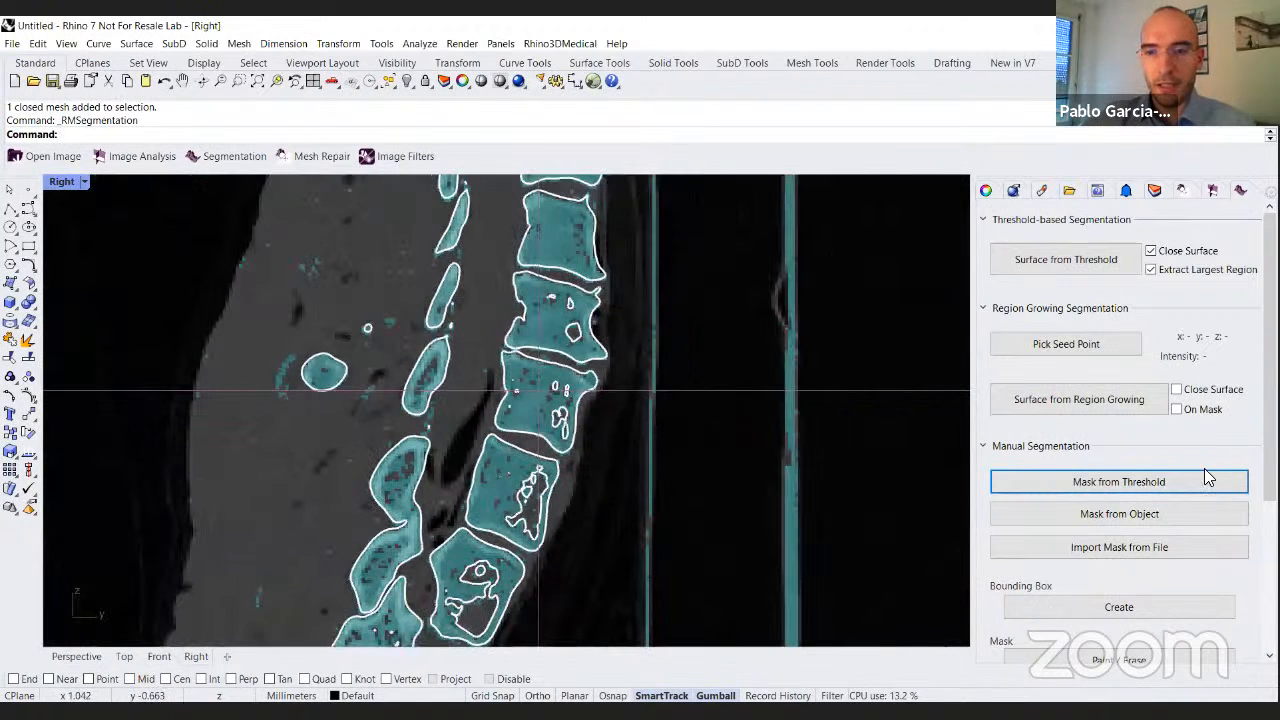
scroll(1120, 420, "down", 3)
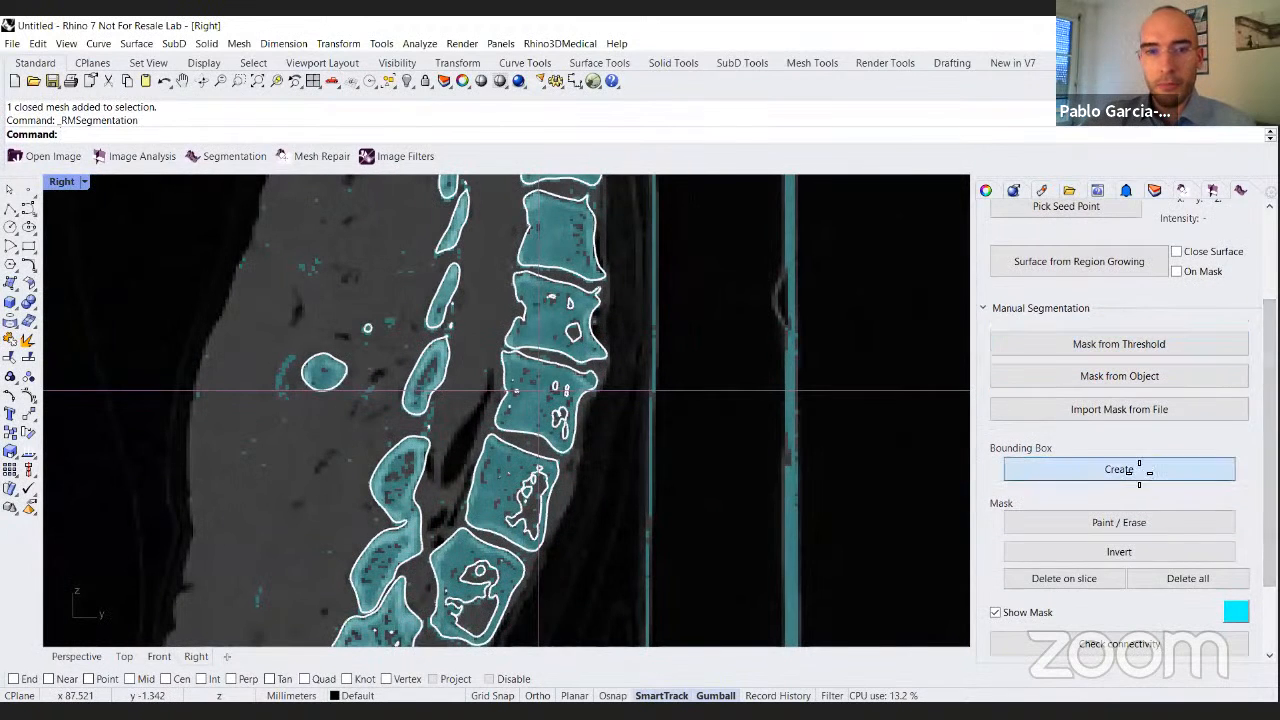
left_click(1158, 469)
right_click_drag(520, 405, 531, 447)
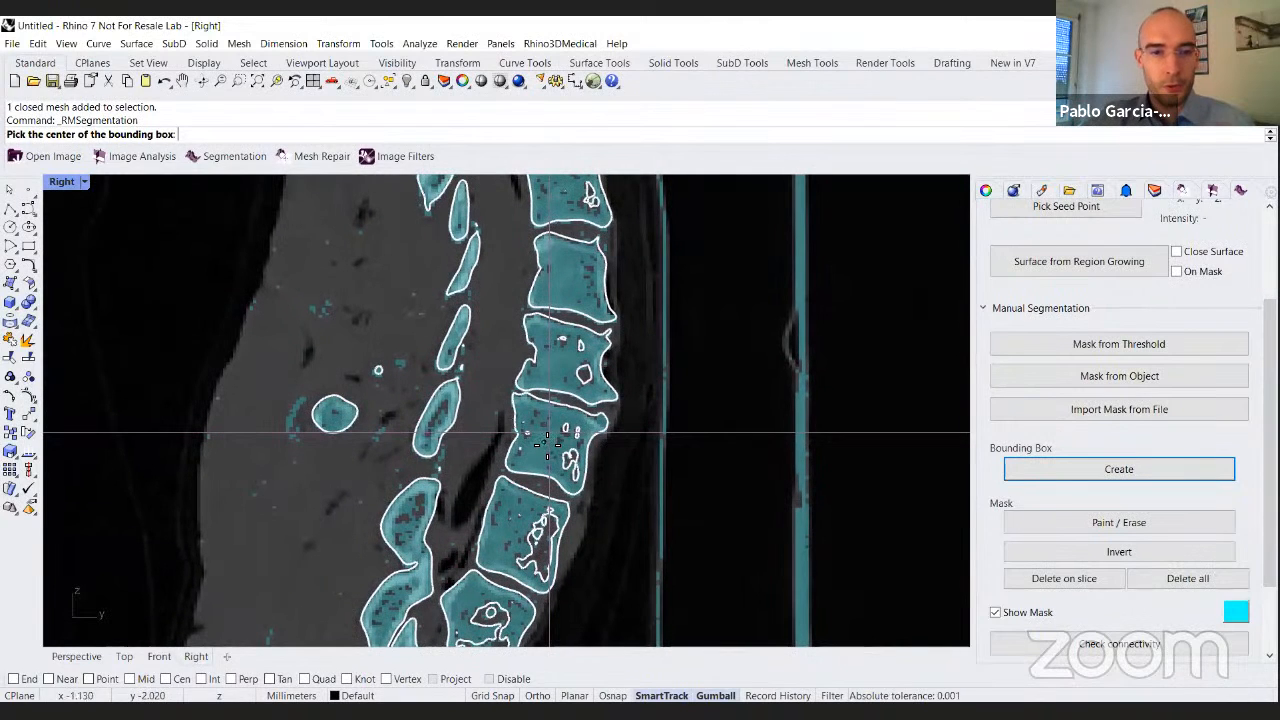
left_click(544, 444)
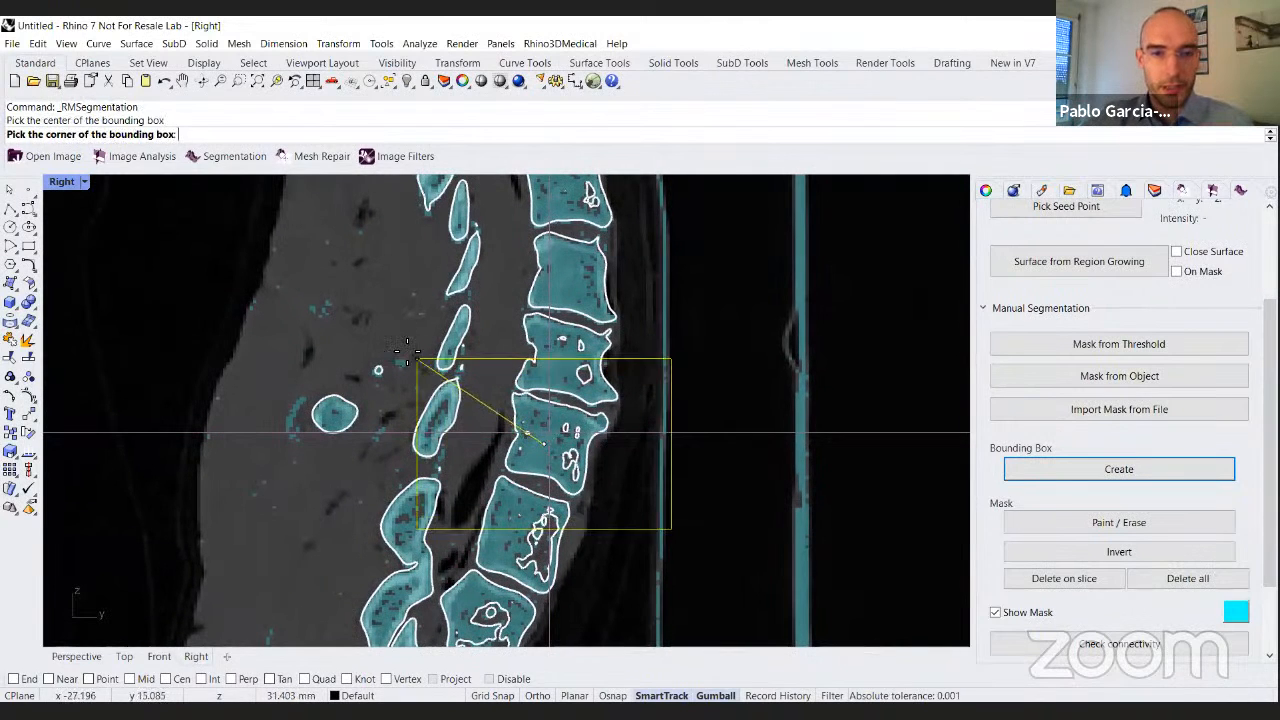
left_click(268, 295)
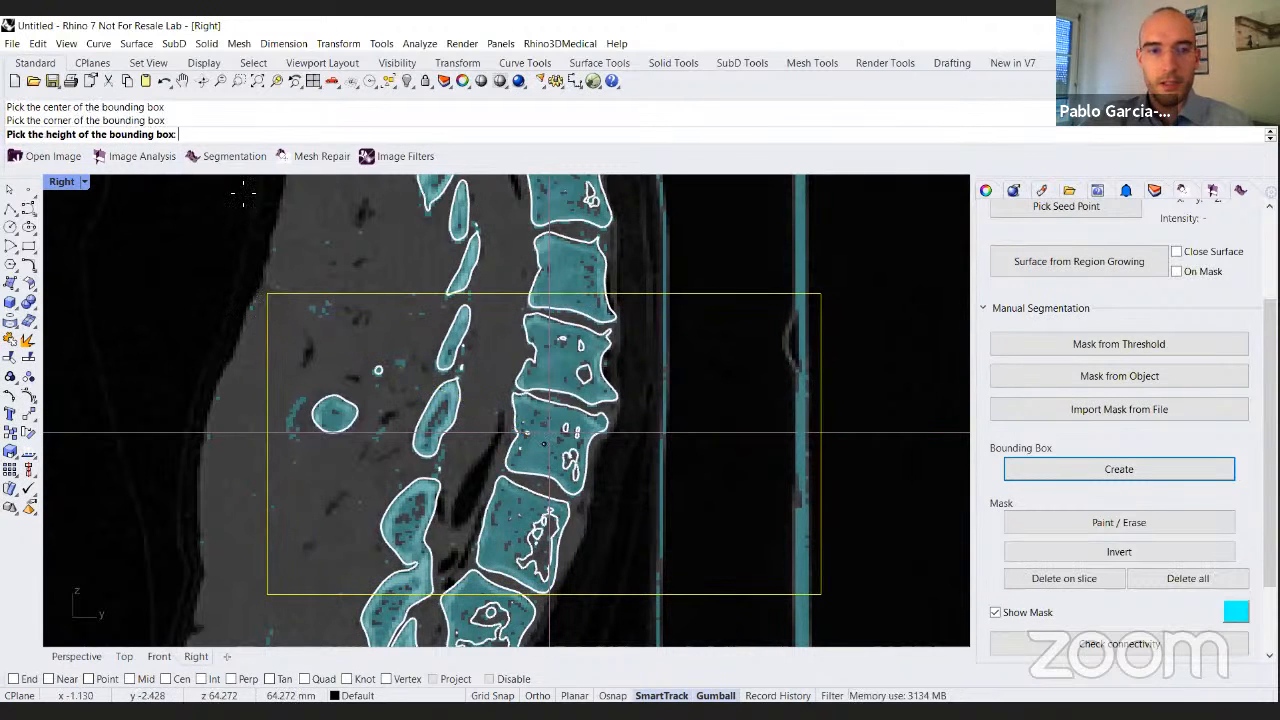
double_click(61, 182)
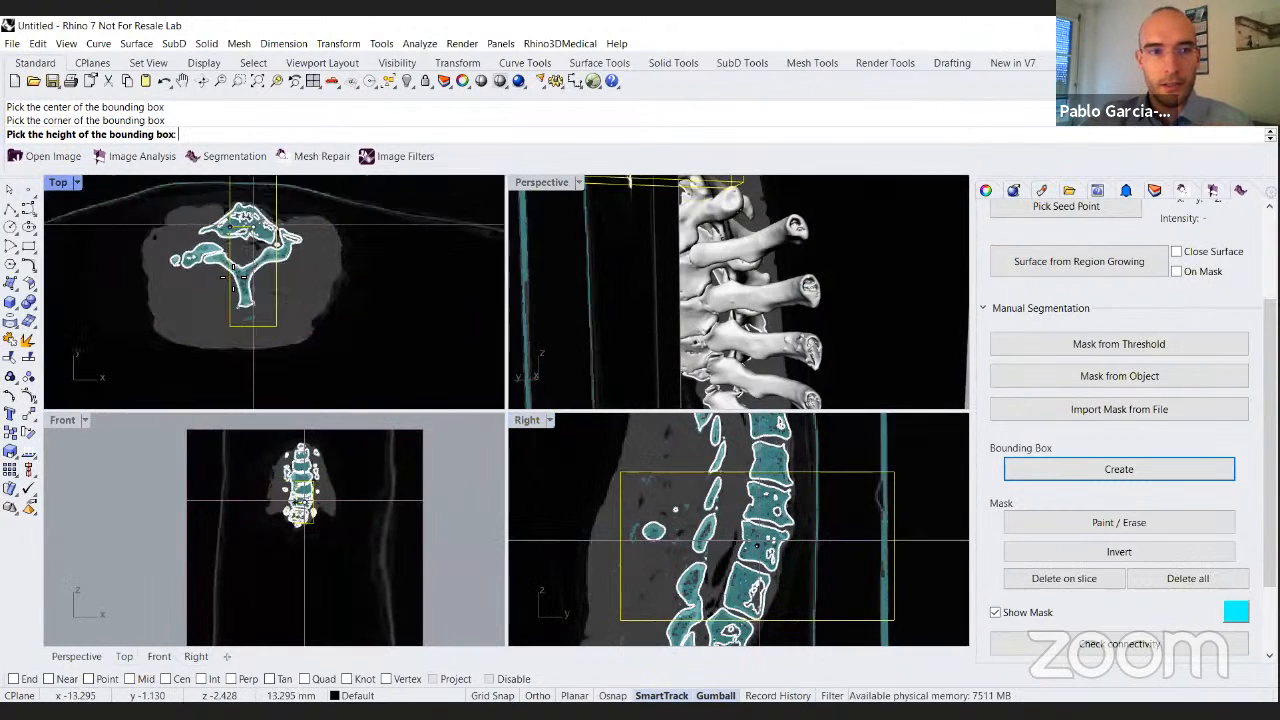
left_click(177, 283)
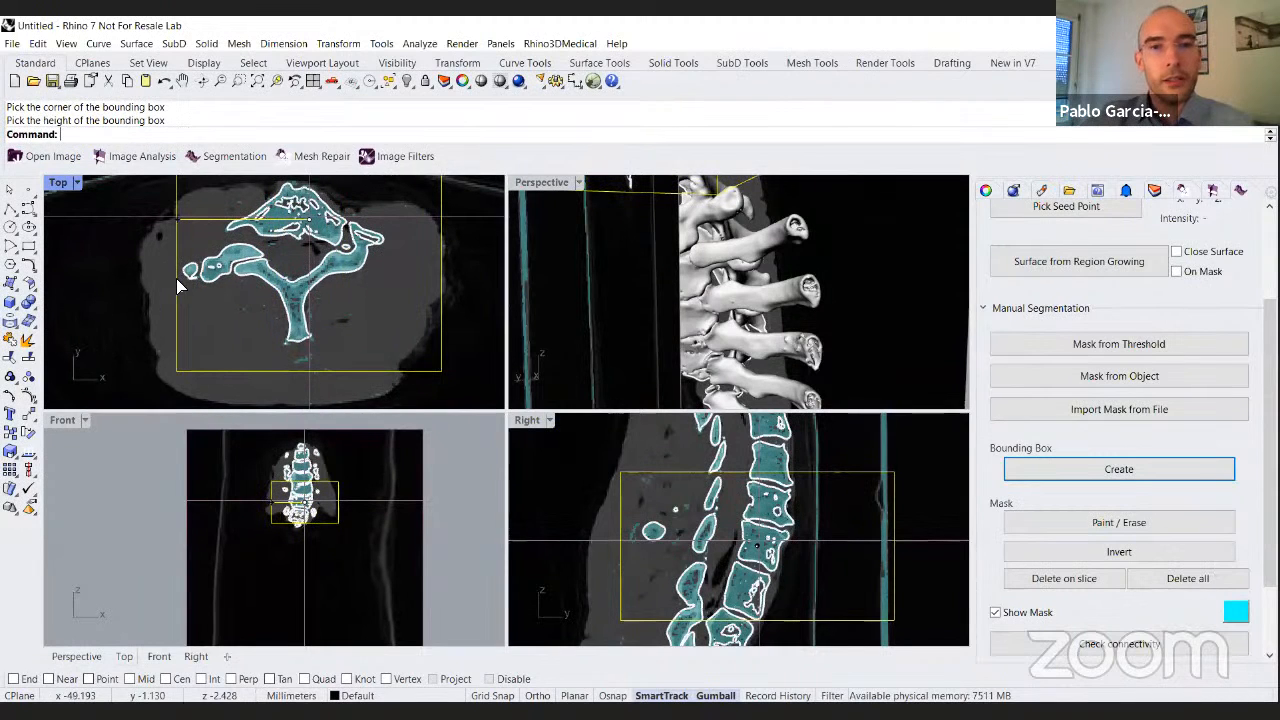
left_click(600, 277)
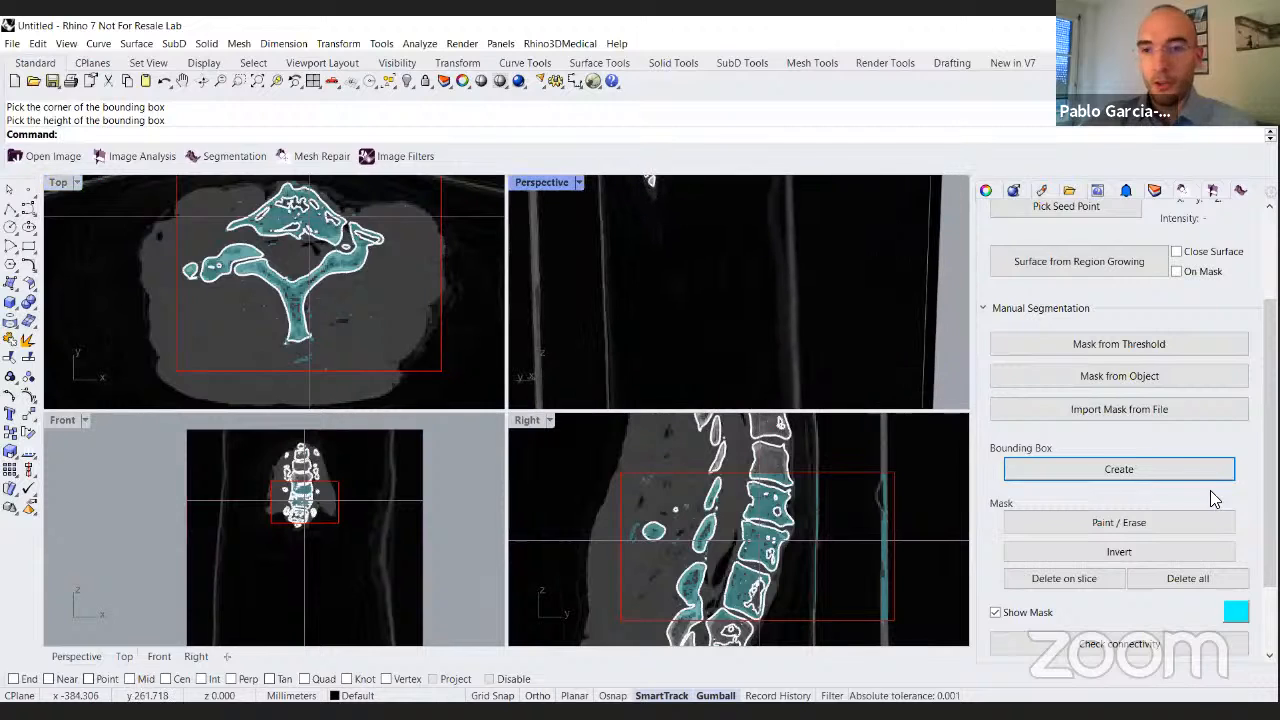
Create a surface from the mask inside the bounding box with Close Surface enabled.
scroll(1215, 505, "down", 3)
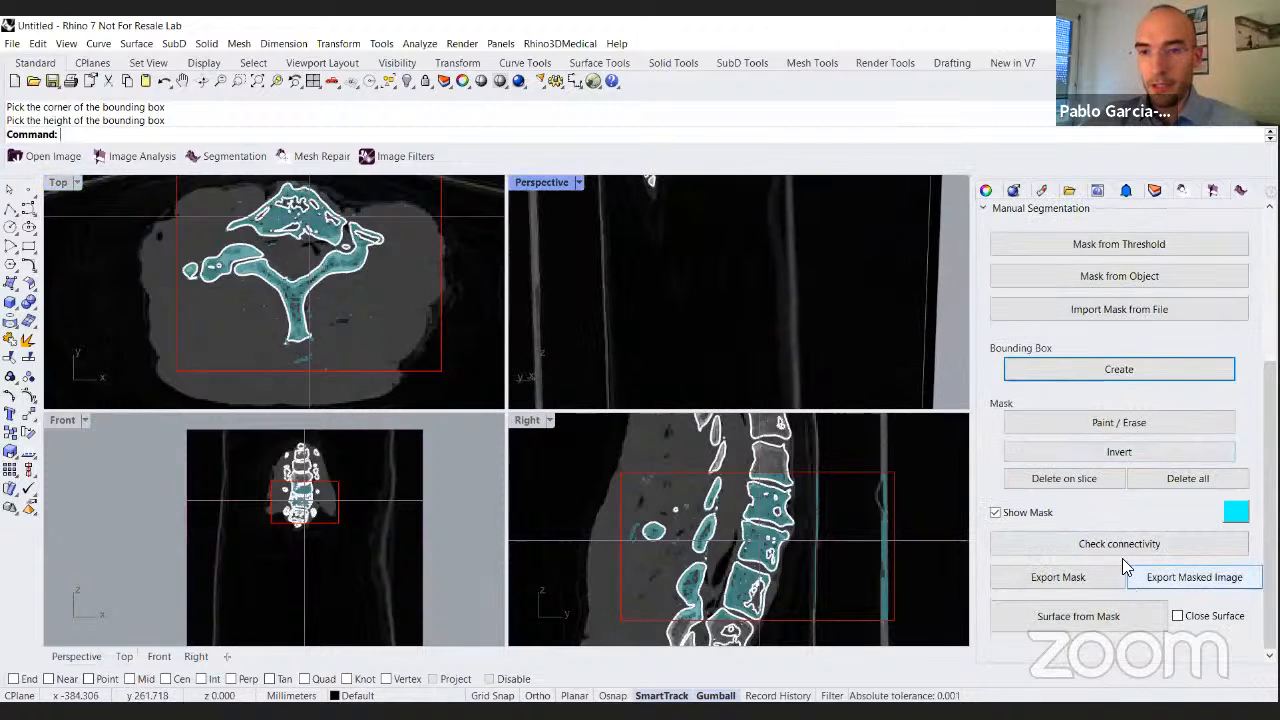
left_click(1178, 616)
left_click(1122, 618)
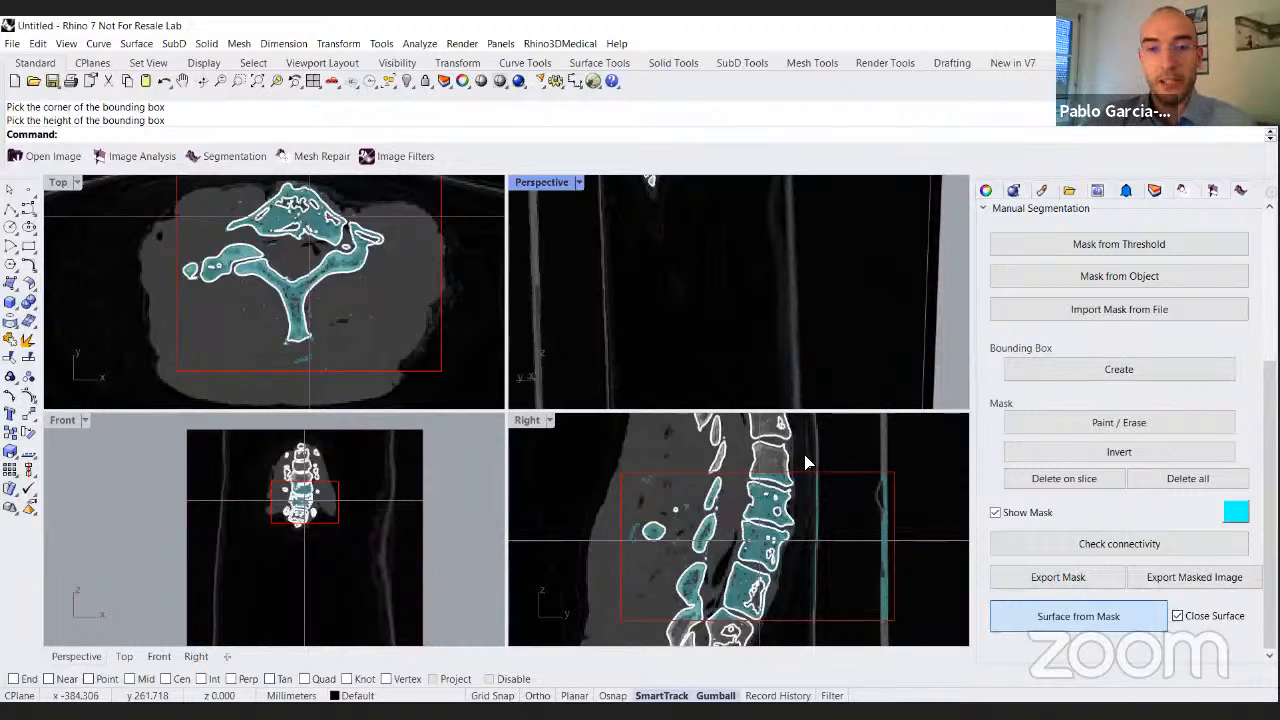
Hide the Images, Spine and bounding box layers, and inspect the surface made from the mask in the maximized Perspective viewport.
double_click(542, 182)
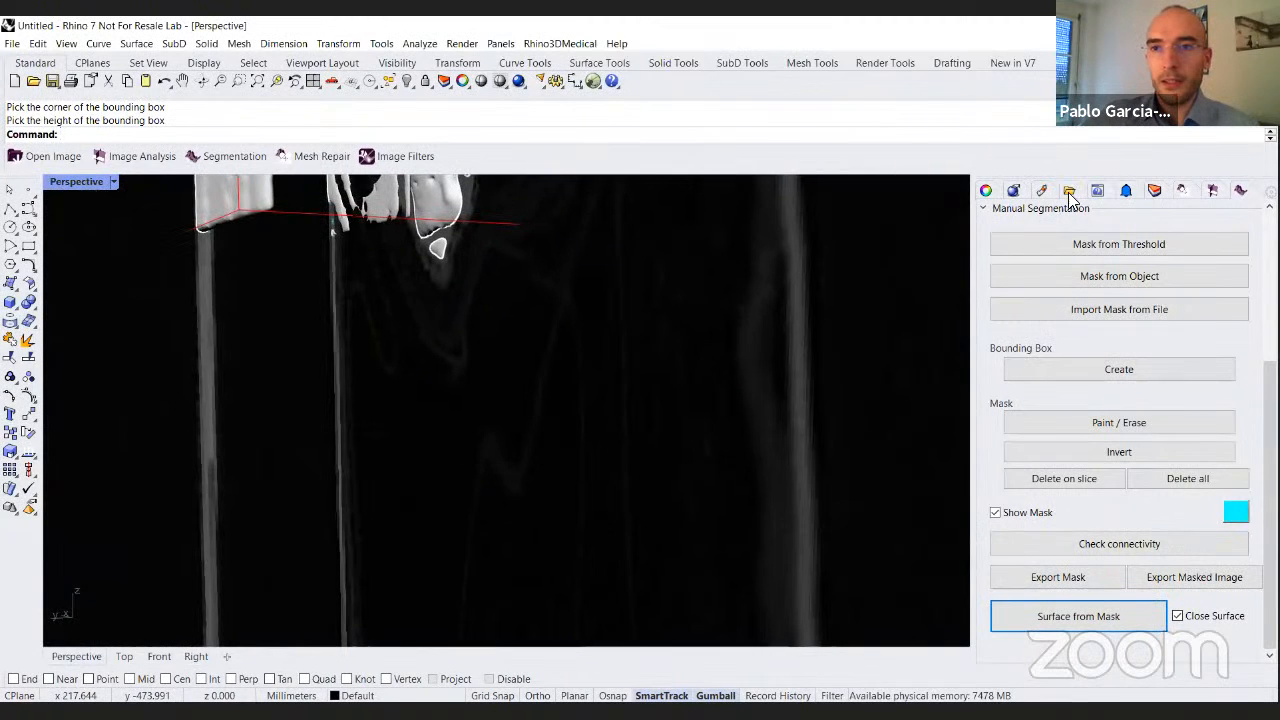
left_click(1153, 191)
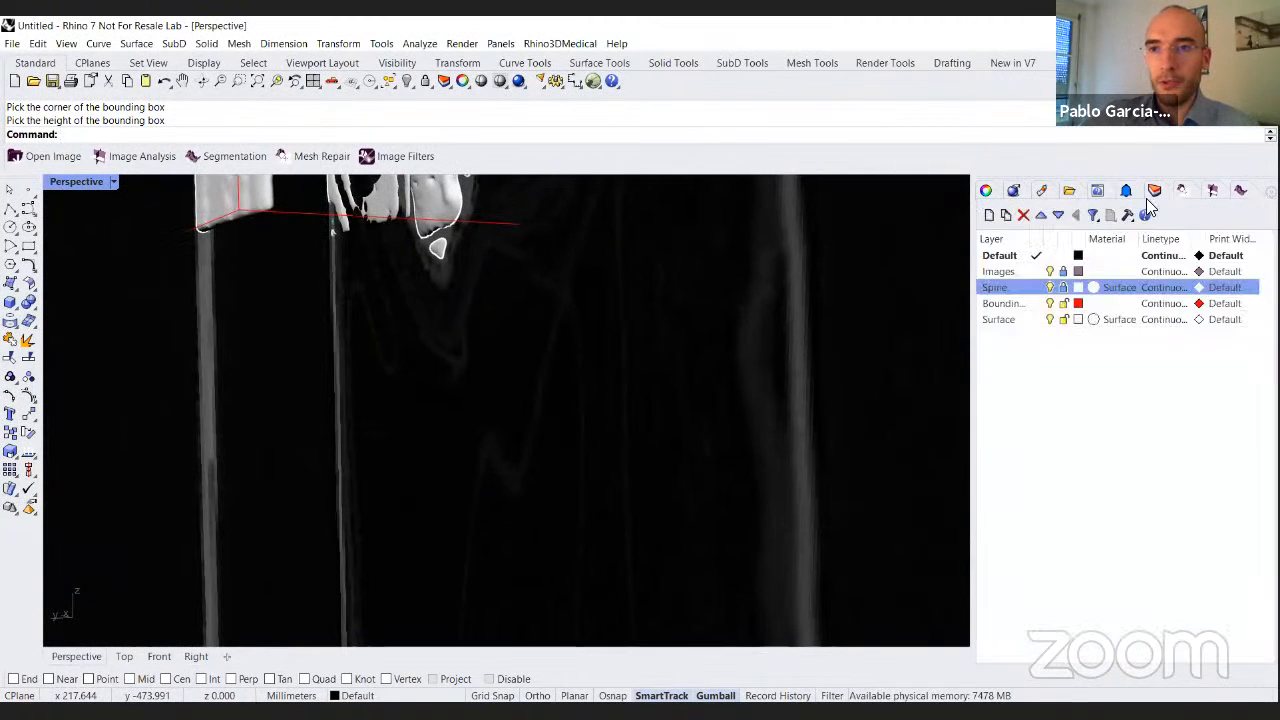
left_click(1048, 272)
scroll(496, 302, "down", 5)
right_click_drag(568, 385, 680, 350)
scroll(560, 370, "up", 3)
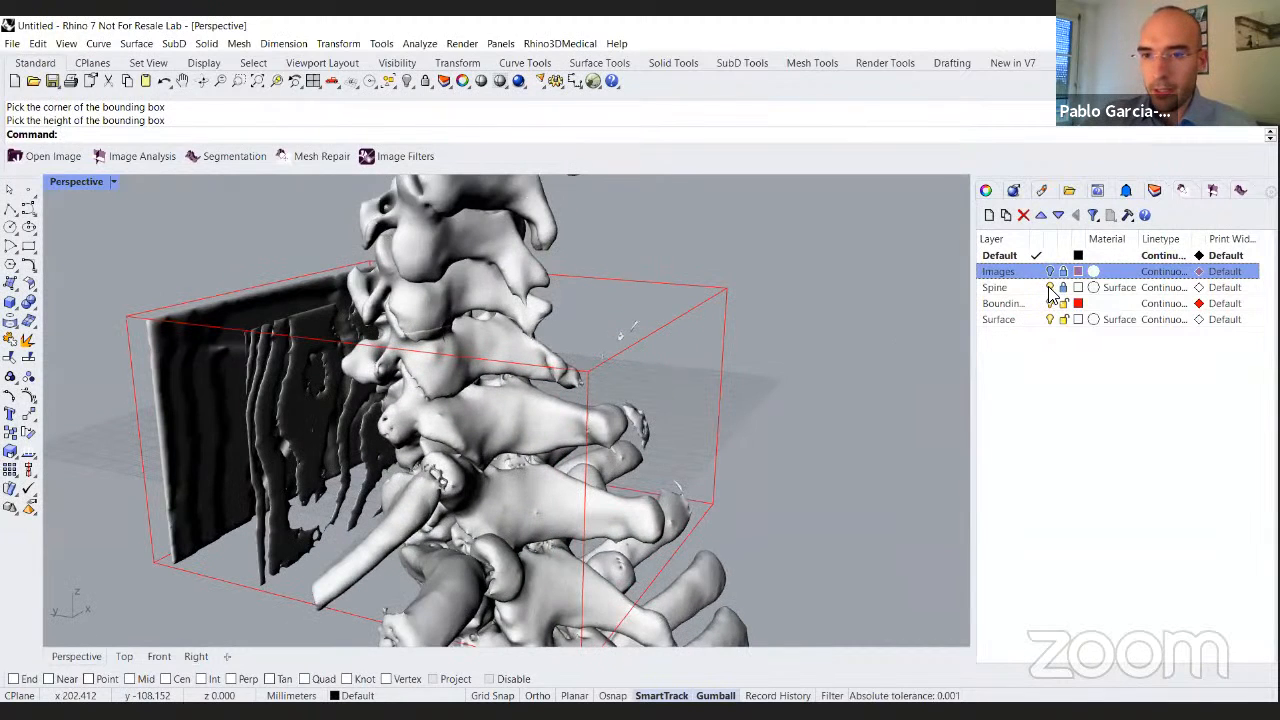
left_click(1050, 288)
right_click_drag(588, 352, 536, 376)
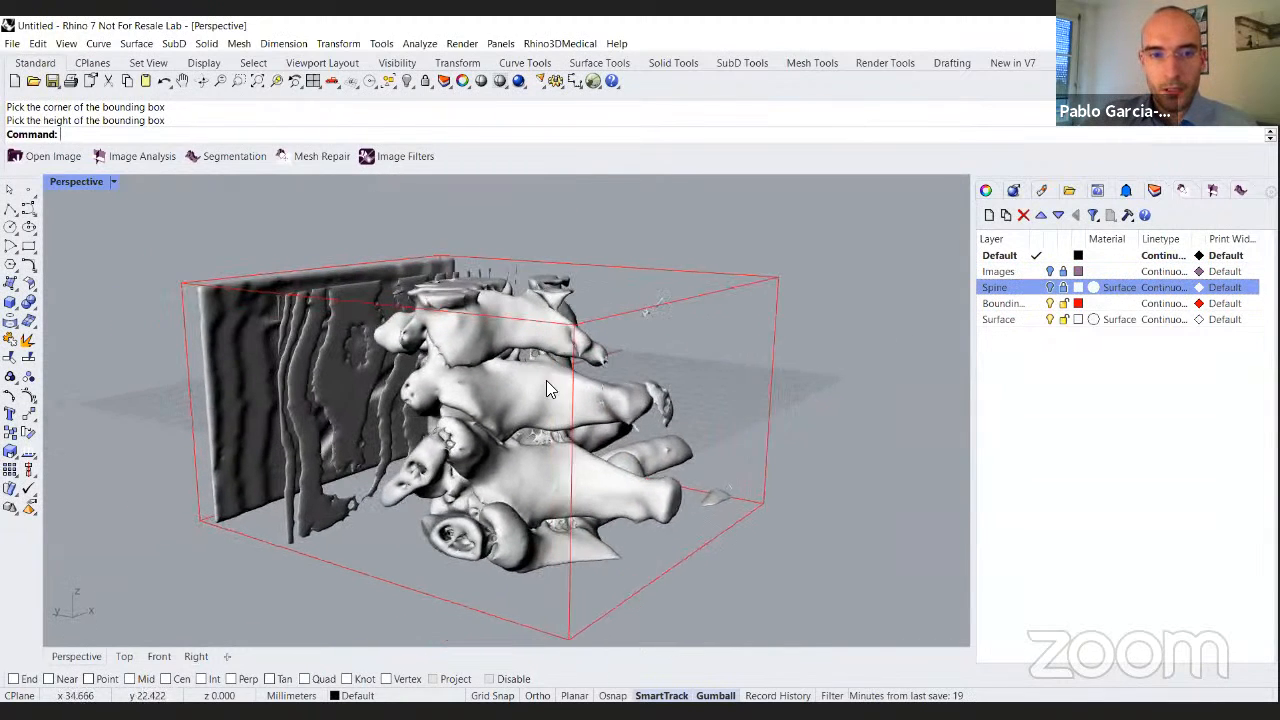
left_click(1050, 304)
right_click_drag(634, 373, 697, 362, "shift")
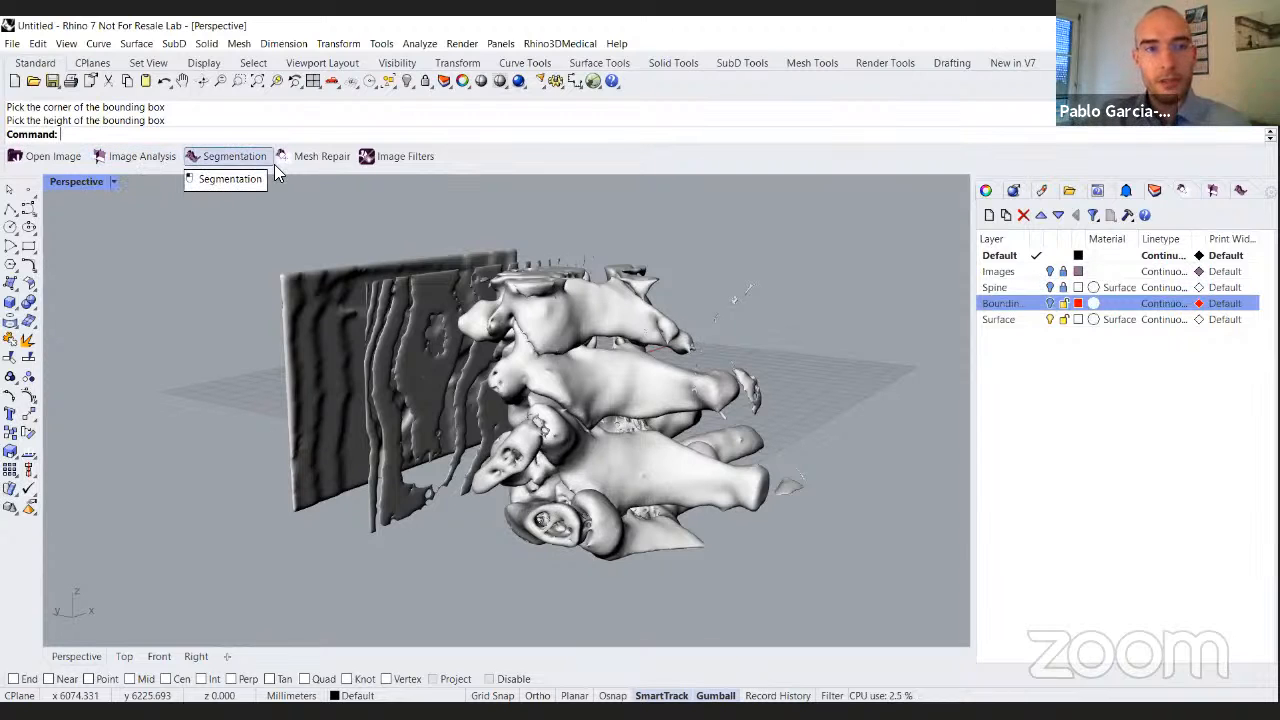
Extract the largest connected region from the bounding-box surface mesh with the Mesh Repair tools.
left_click(326, 160)
left_click(371, 159)
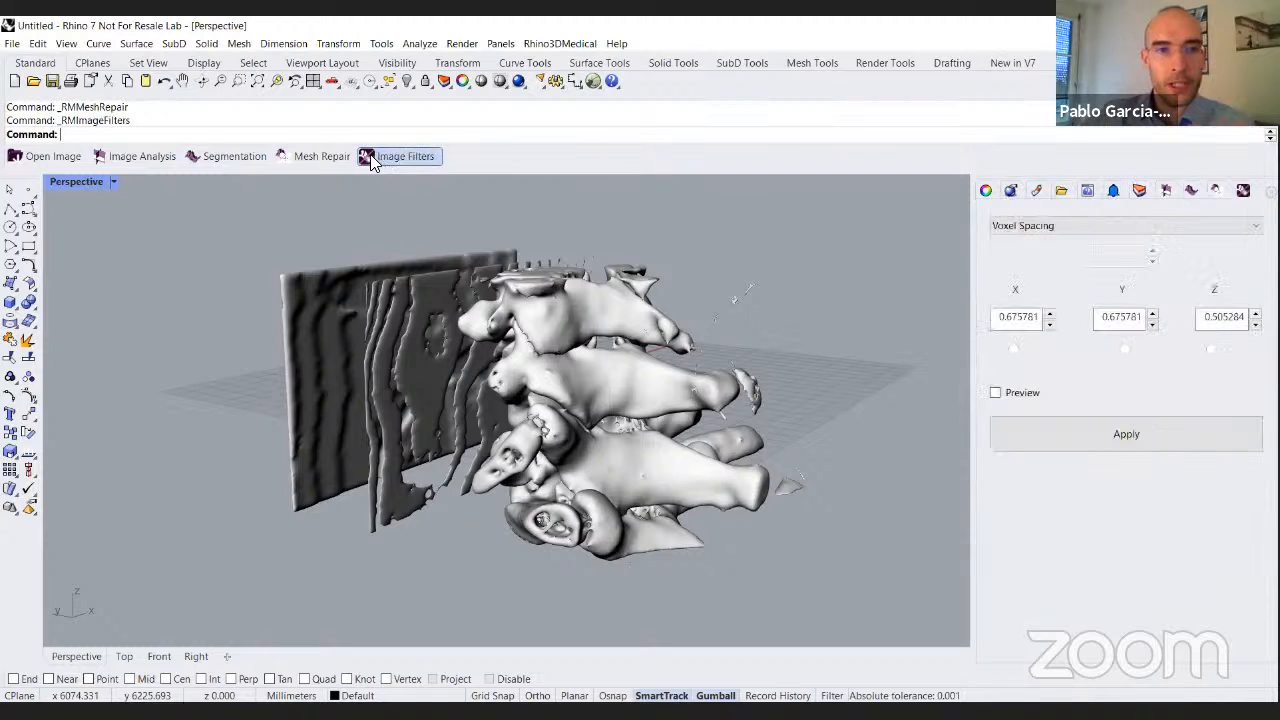
left_click(252, 155)
left_click(296, 156)
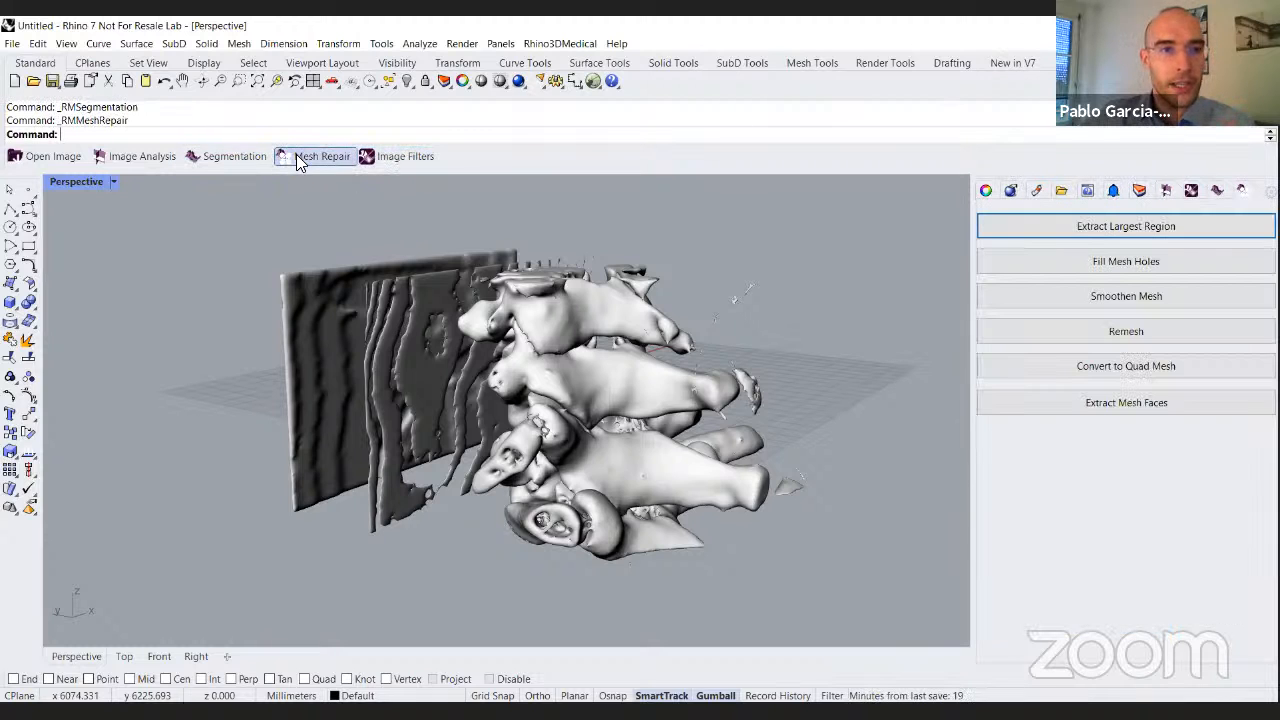
scroll(592, 396, "up", 2)
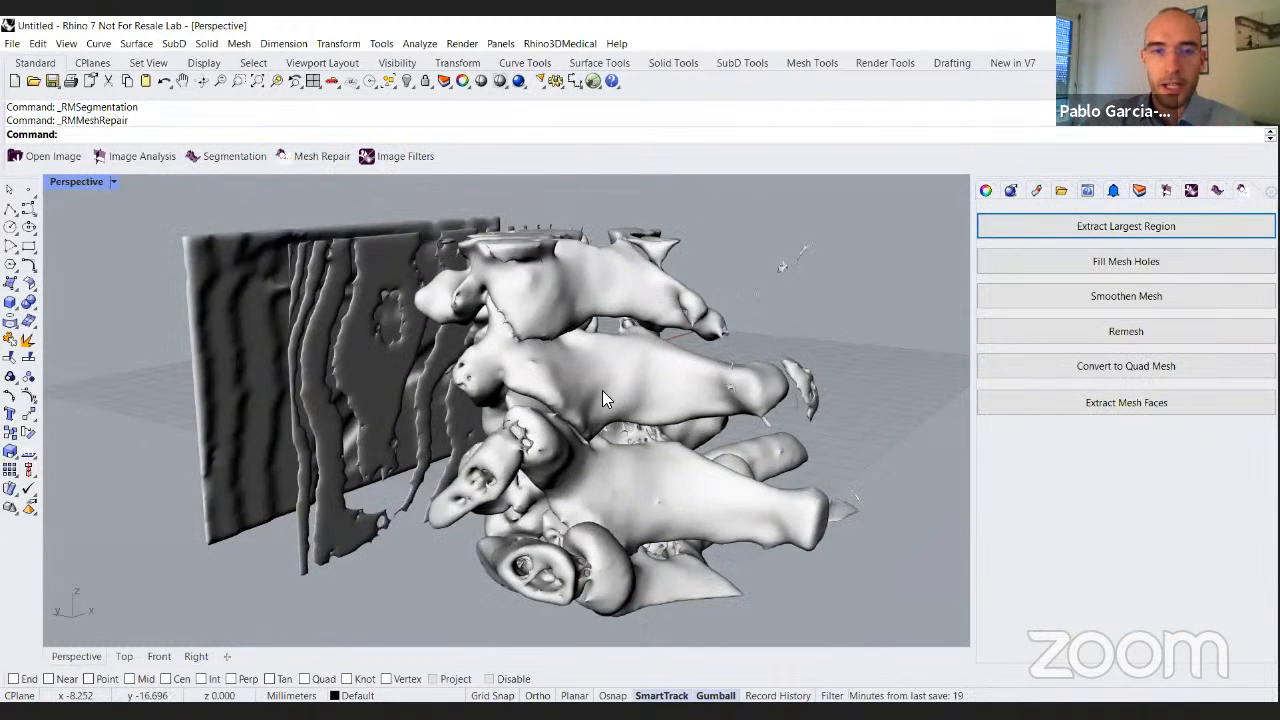
right_click_drag(580, 364, 655, 336)
right_click_drag(936, 256, 734, 344)
left_click(1056, 226)
scroll(518, 384, "up", 5)
scroll(518, 384, "down", 4)
scroll(518, 384, "up", 2)
Delete the original surface mesh with its loose fragments, keeping only the extracted largest region.
left_click(518, 384)
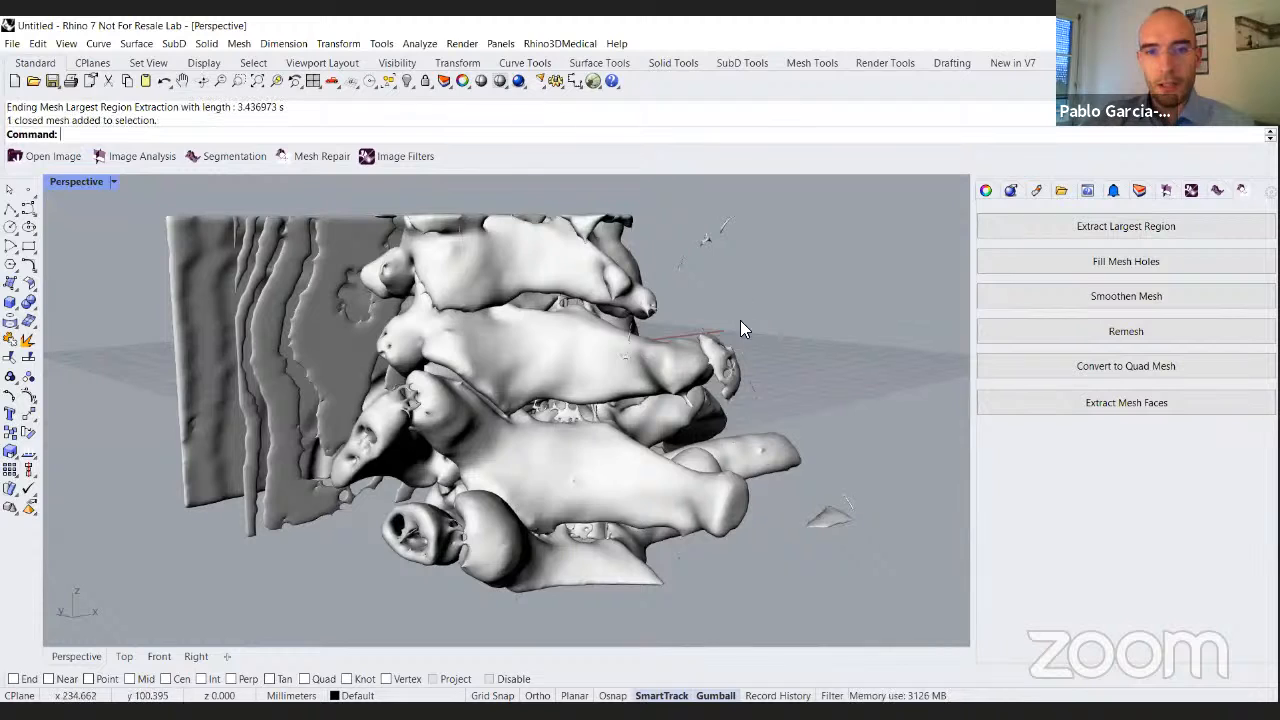
left_click(758, 348)
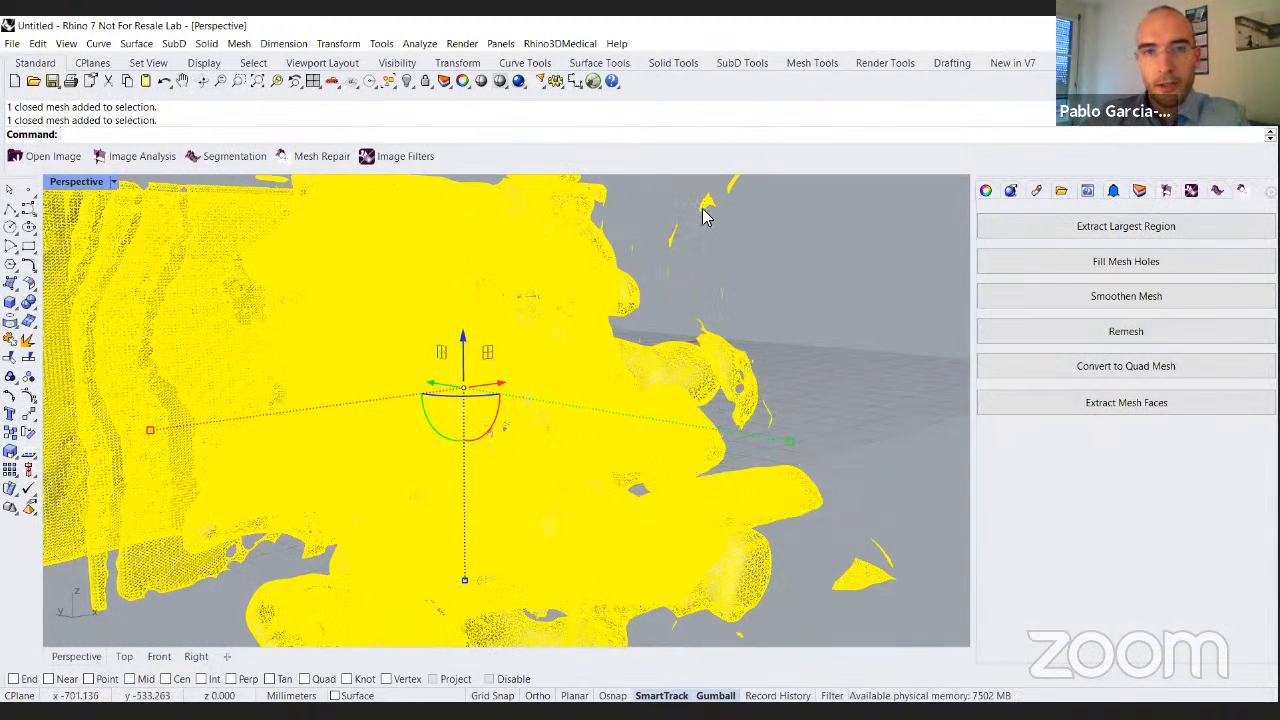
key("Delete")
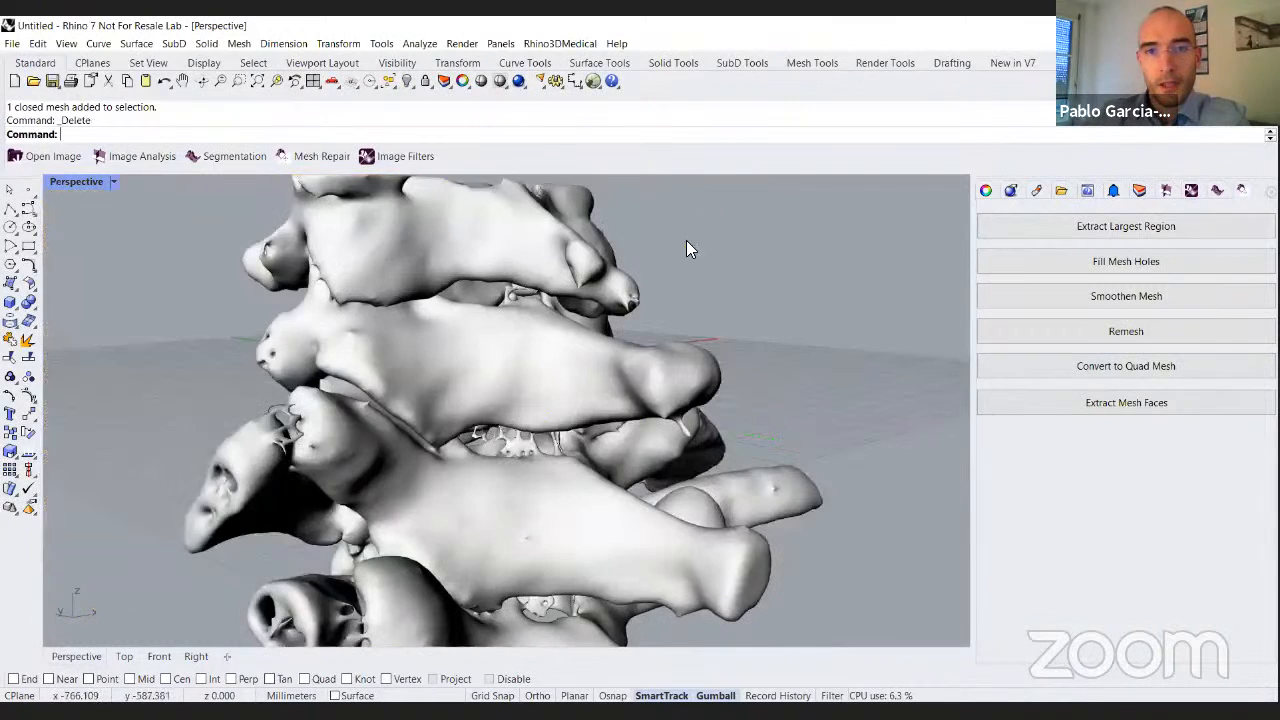
right_click_drag(626, 364, 575, 440)
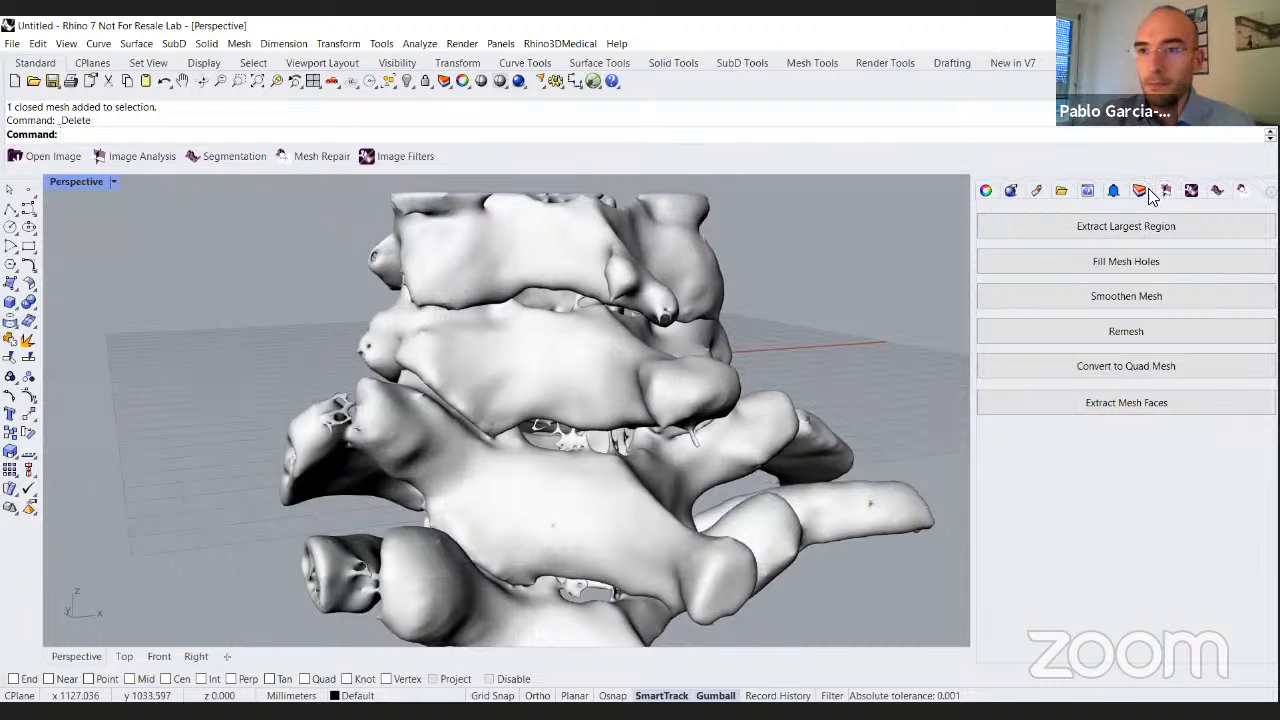
Make Default the current layer and delete the original Surface layer.
left_click(1139, 190)
left_click(1012, 337)
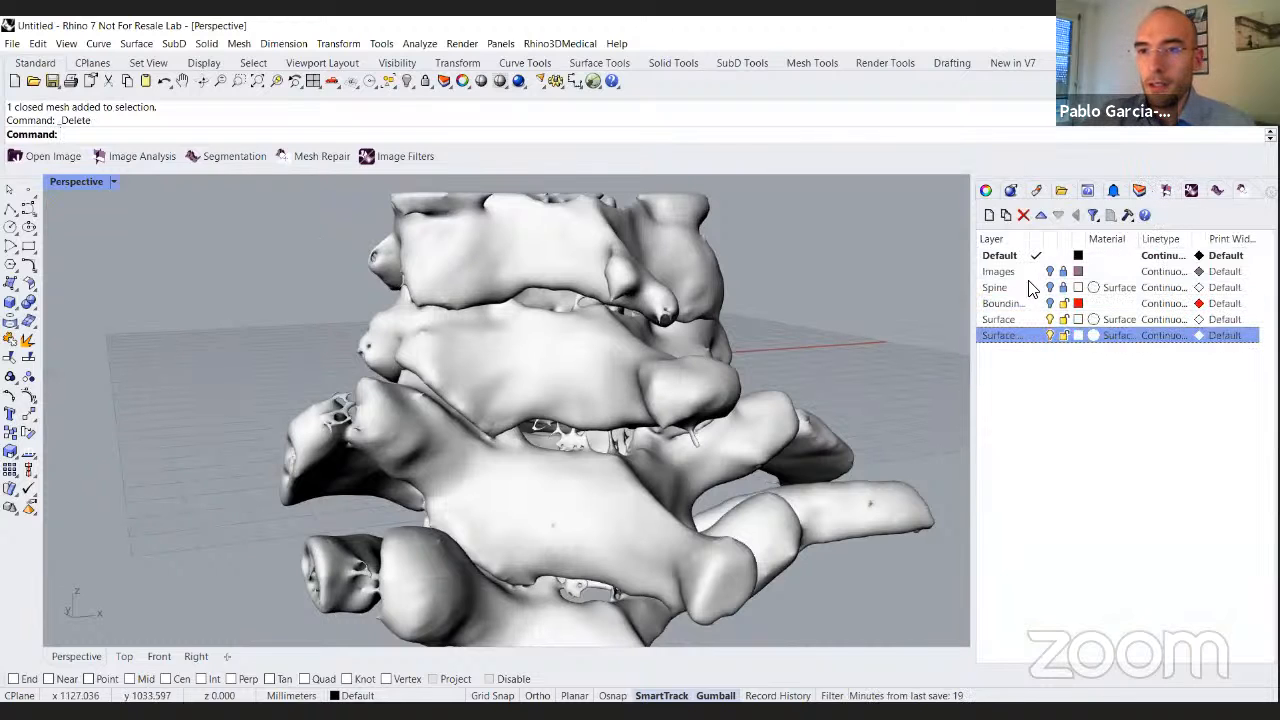
double_click(1030, 319)
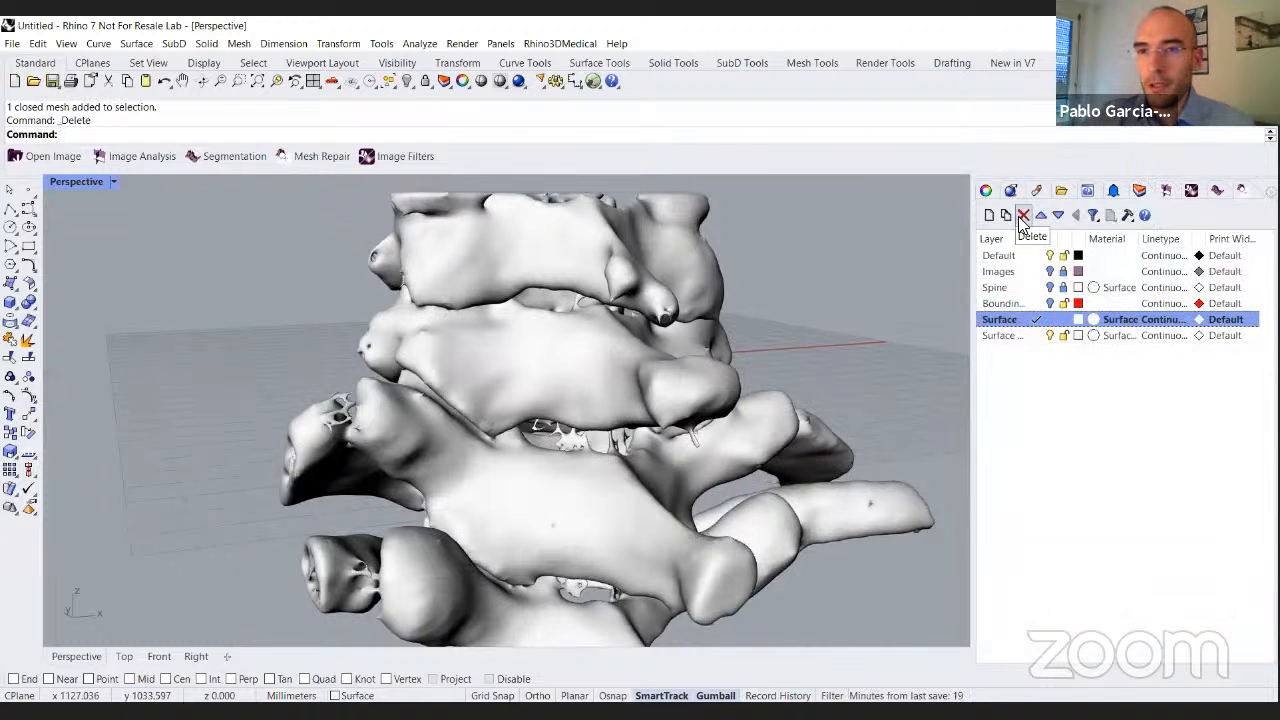
left_click(1023, 215)
left_click(680, 404)
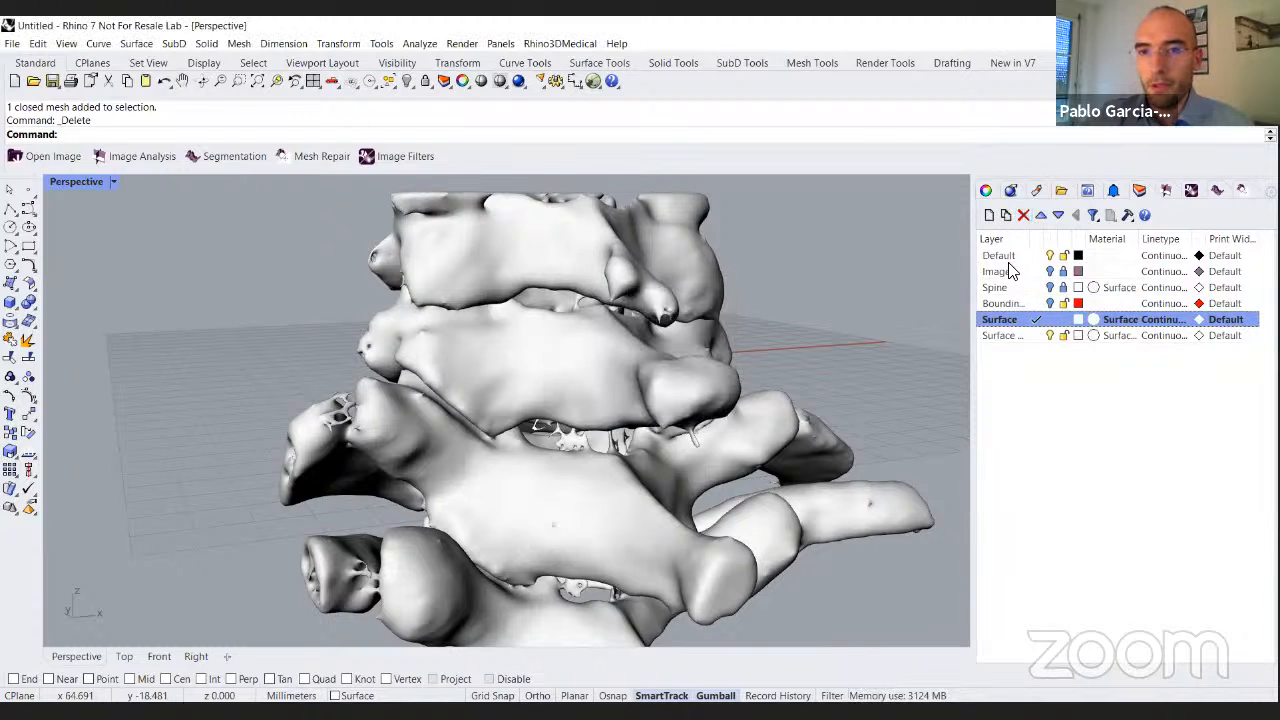
double_click(1003, 257)
left_click(1012, 319)
left_click(1023, 215)
Rename the layer of the extracted mesh to Vertebra.
left_click(1000, 319)
type("Vertebra")
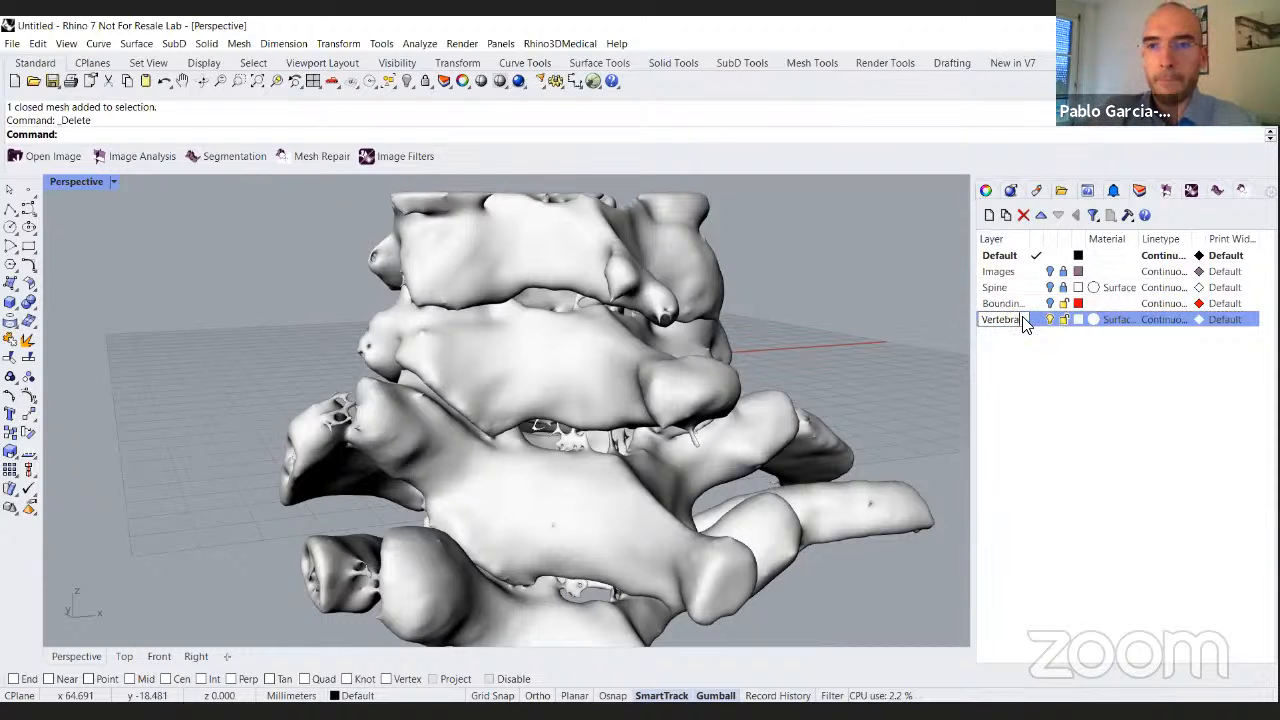
left_click(1068, 383)
Set the Vertebra layer's material colour to yellow.
left_click(1094, 320)
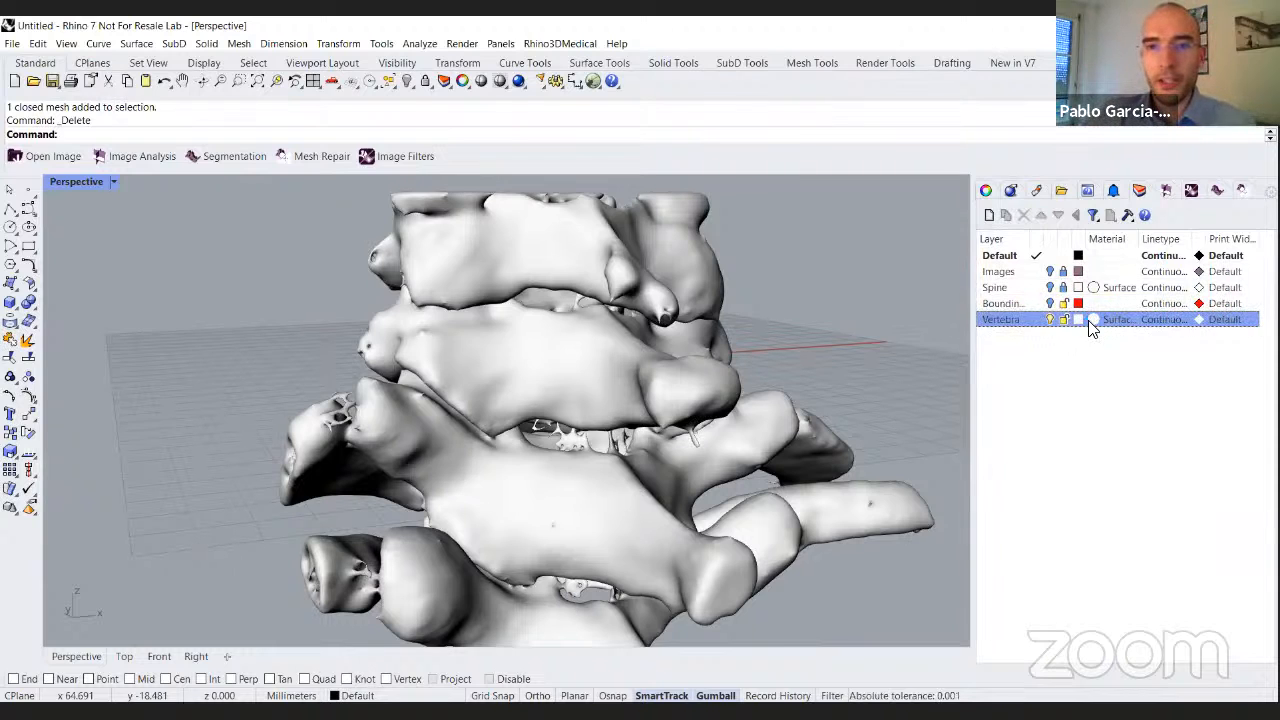
left_click(640, 325)
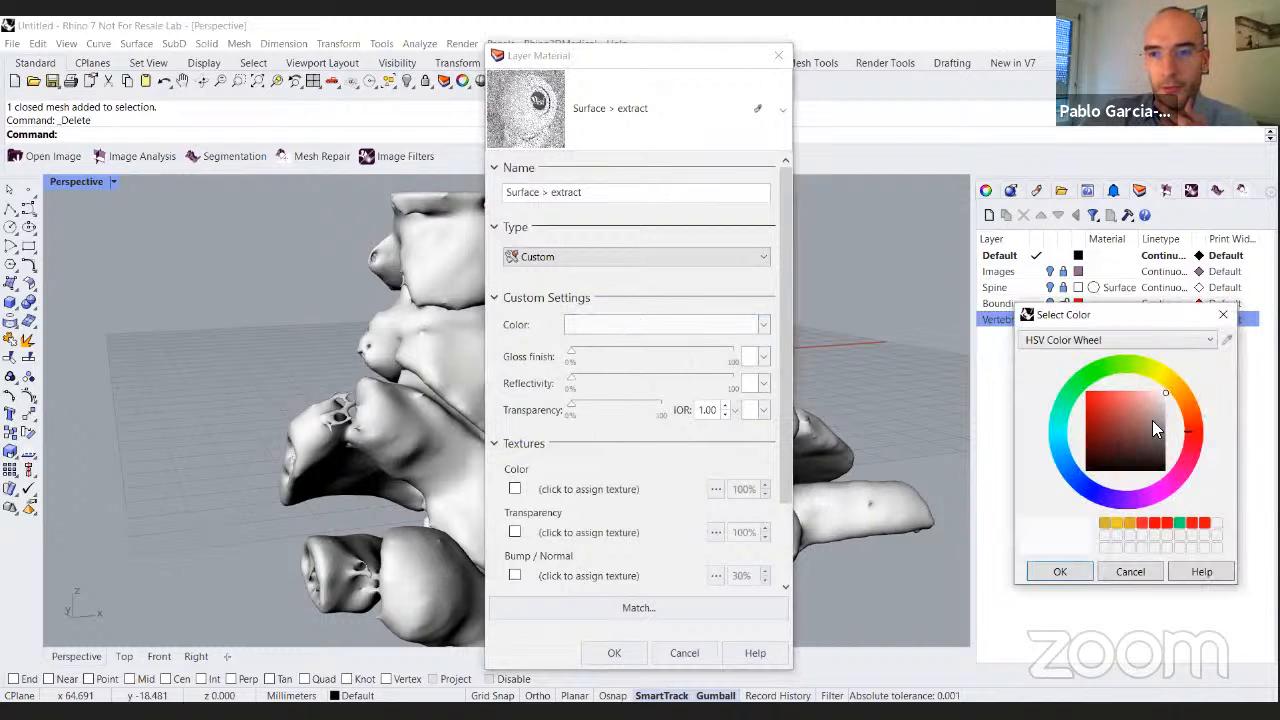
left_click(1166, 388)
left_click(1098, 401)
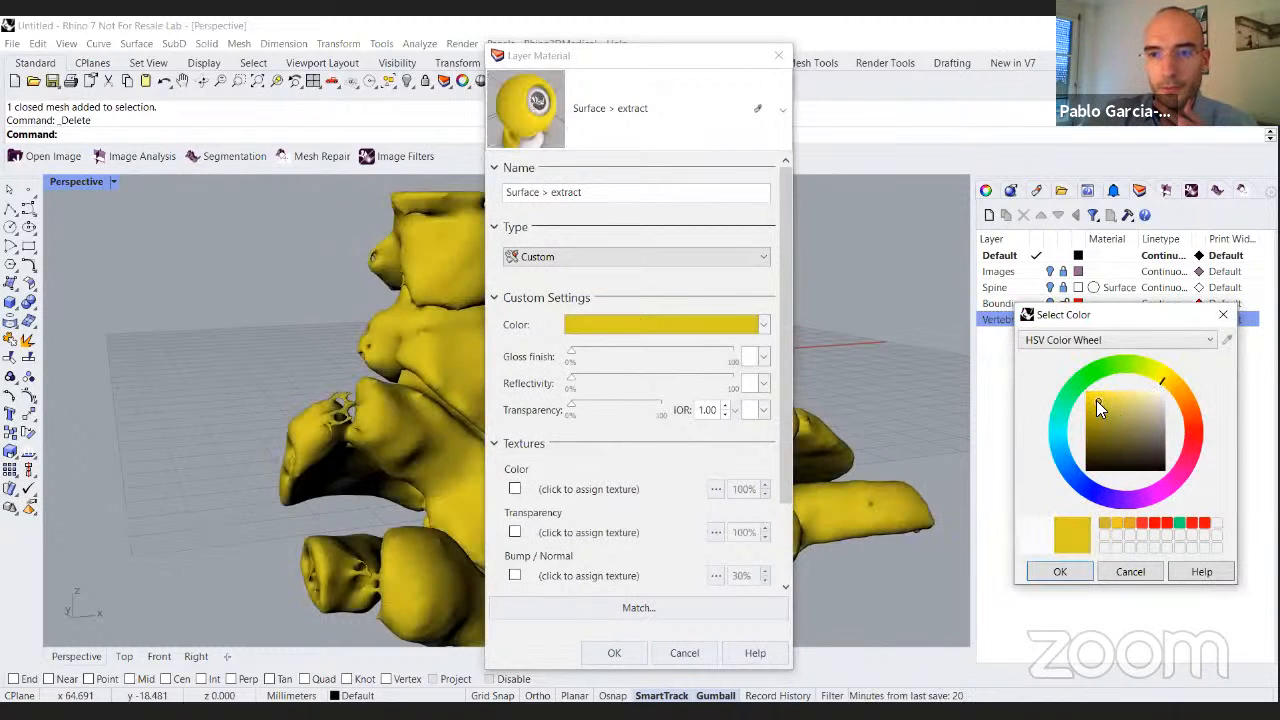
left_click(1050, 574)
left_click(598, 654)
Restore the four-viewport layout, show the Images layer and check the vertebra surface's contours against the CT slices.
right_click_drag(590, 440, 600, 360)
double_click(70, 183)
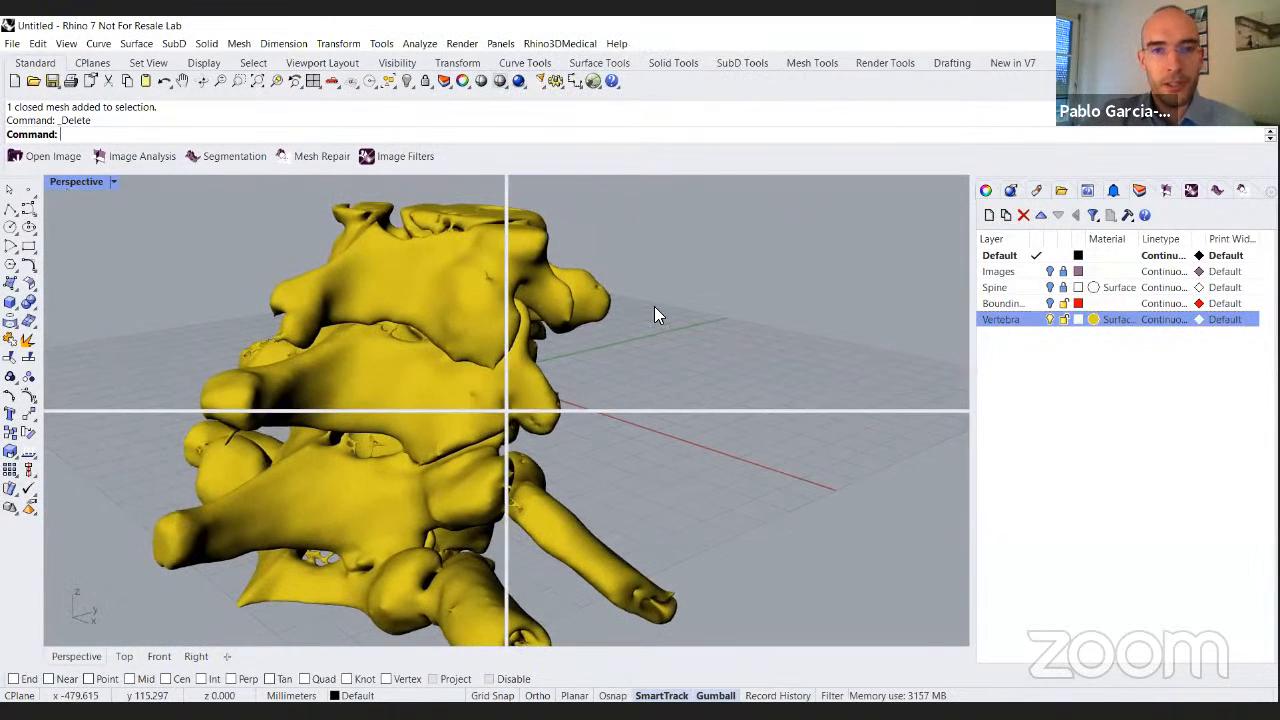
left_click(1050, 271)
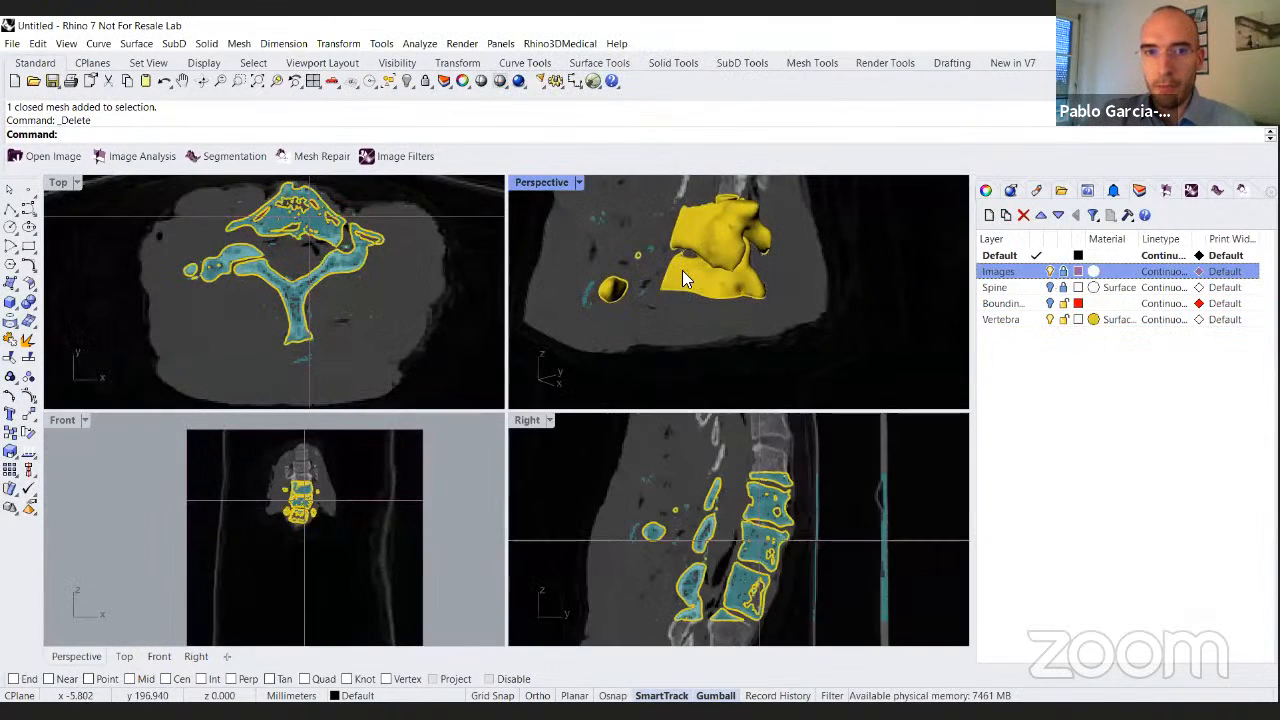
left_click(354, 281)
scroll(354, 281, "down", 3)
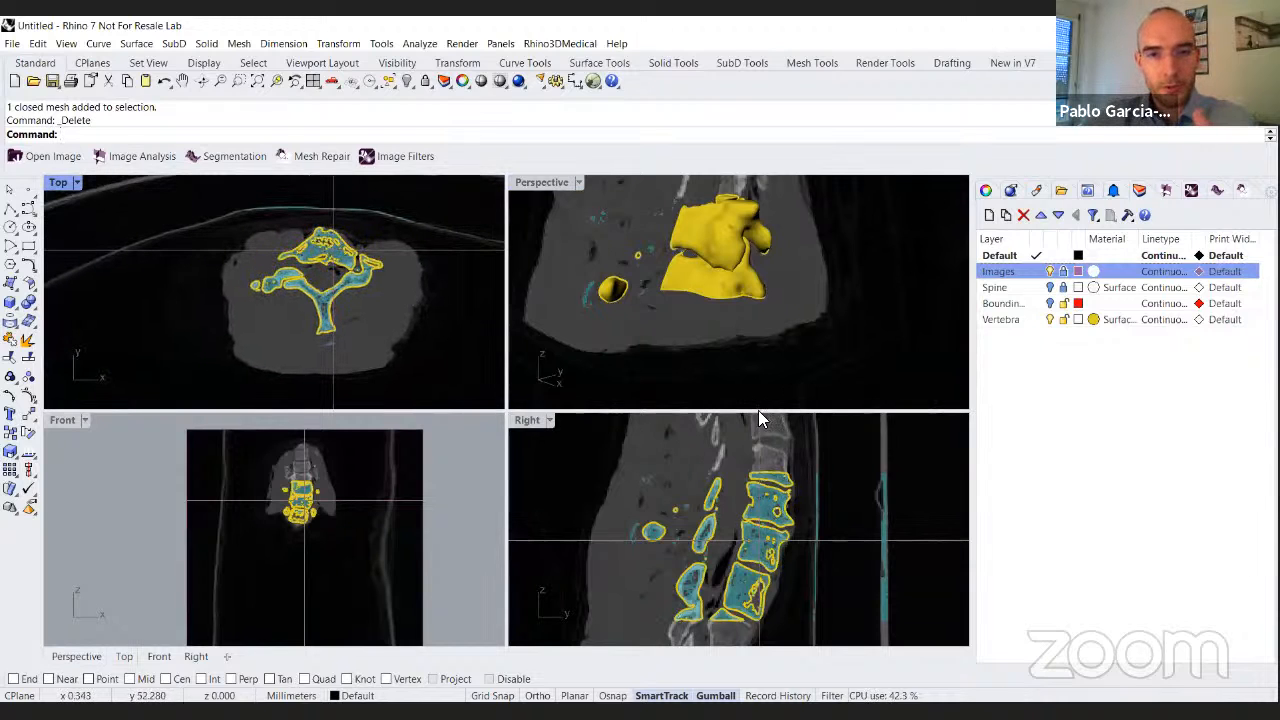
left_click(764, 550)
scroll(762, 548, "up", 2)
scroll(730, 535, "down", 2)
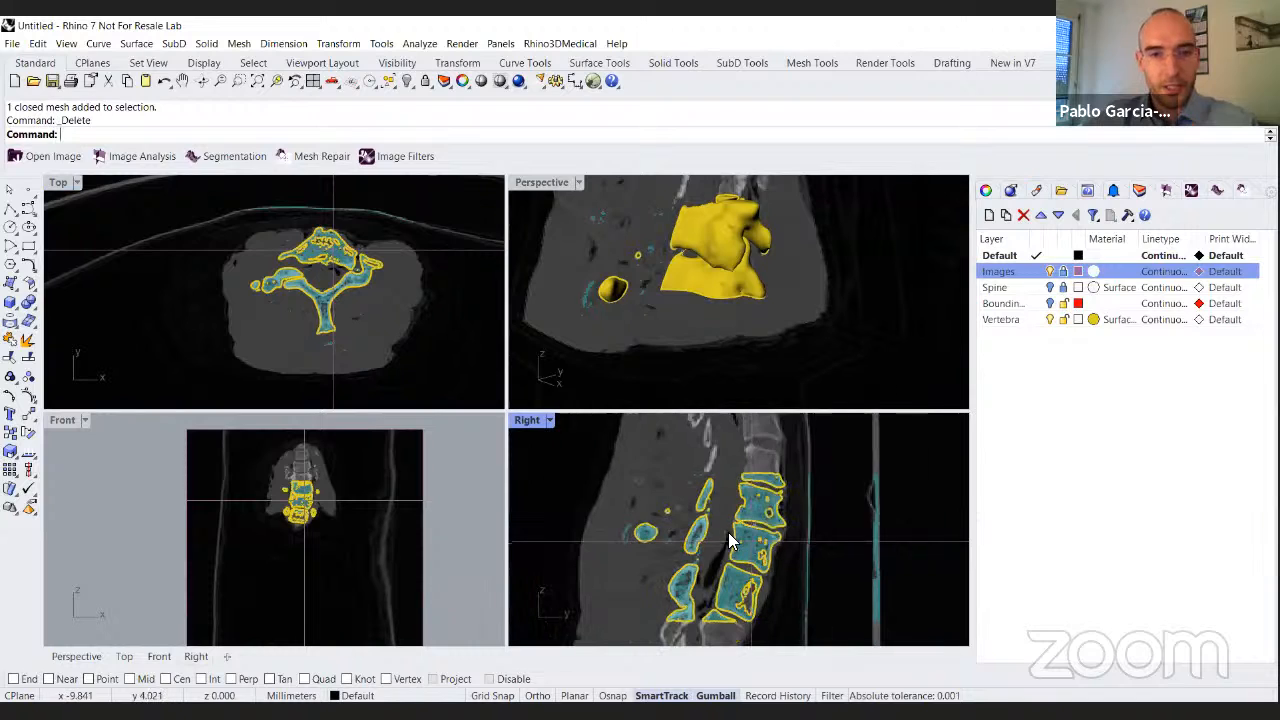
right_click_drag(388, 284, 381, 316)
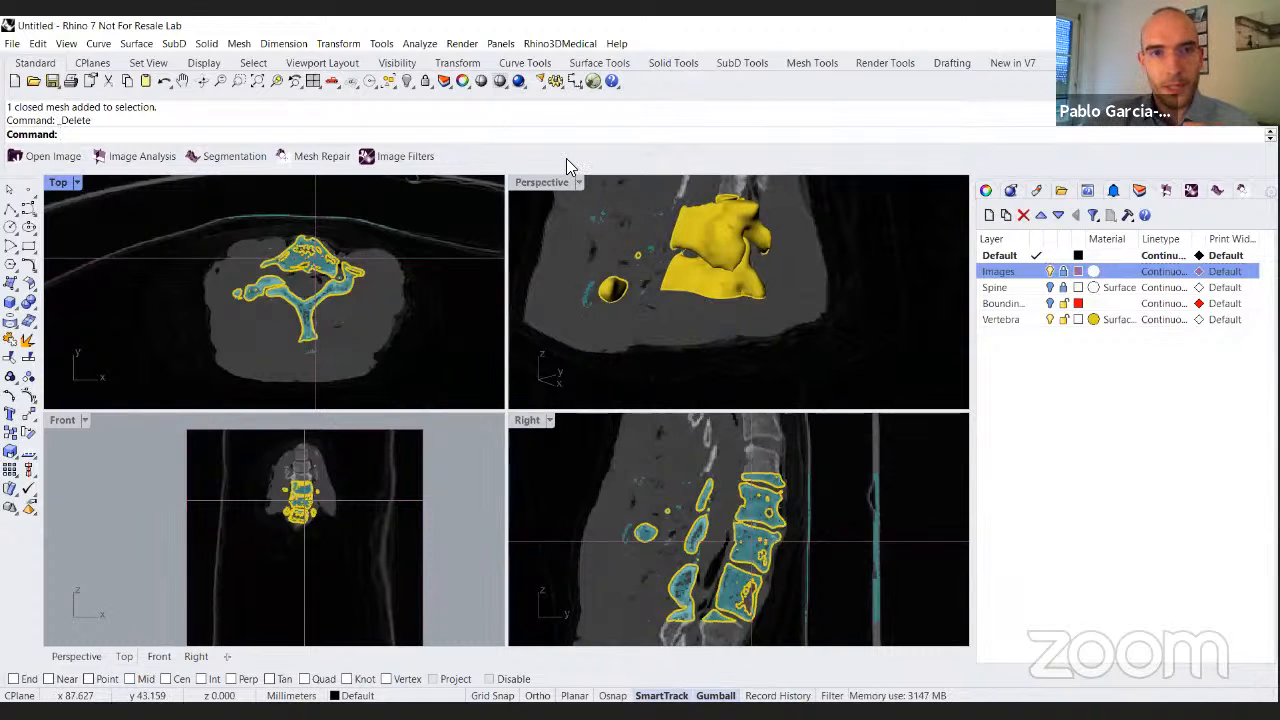
Create a rectangular slicing plane around the body cross-section in the Top viewport.
left_click(558, 45)
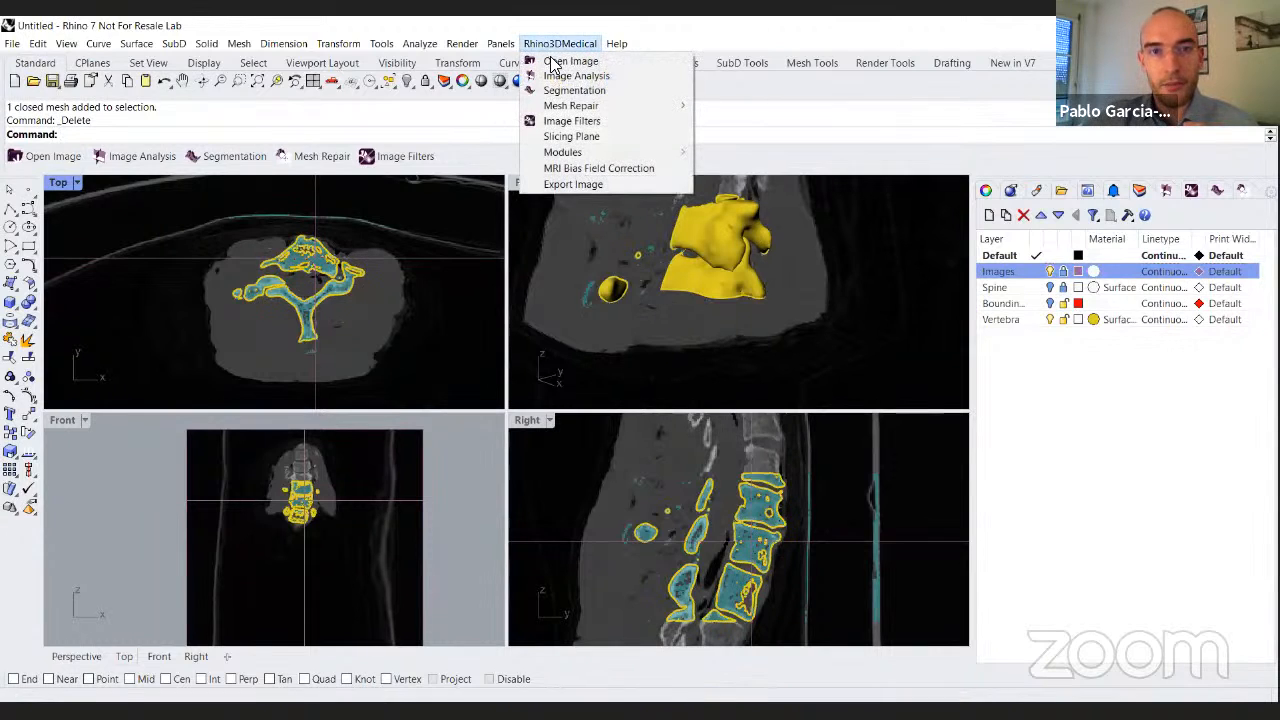
left_click(571, 137)
left_click(215, 218)
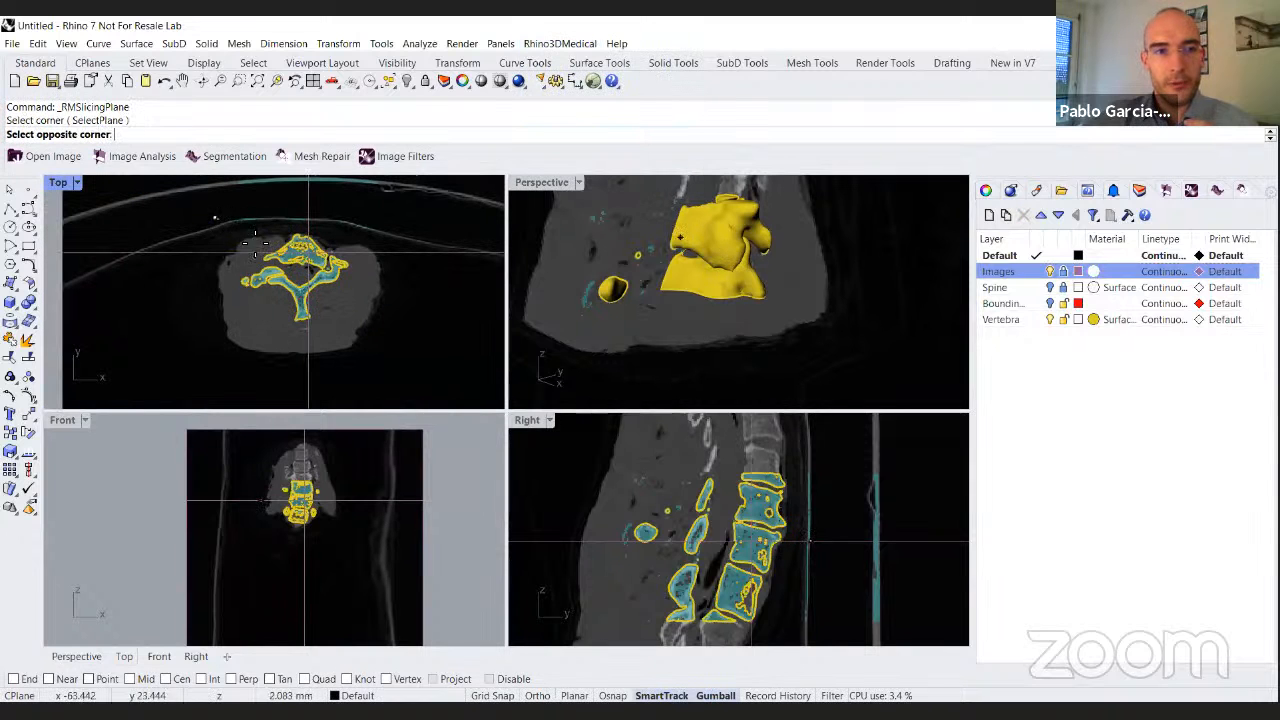
left_click(570, 265)
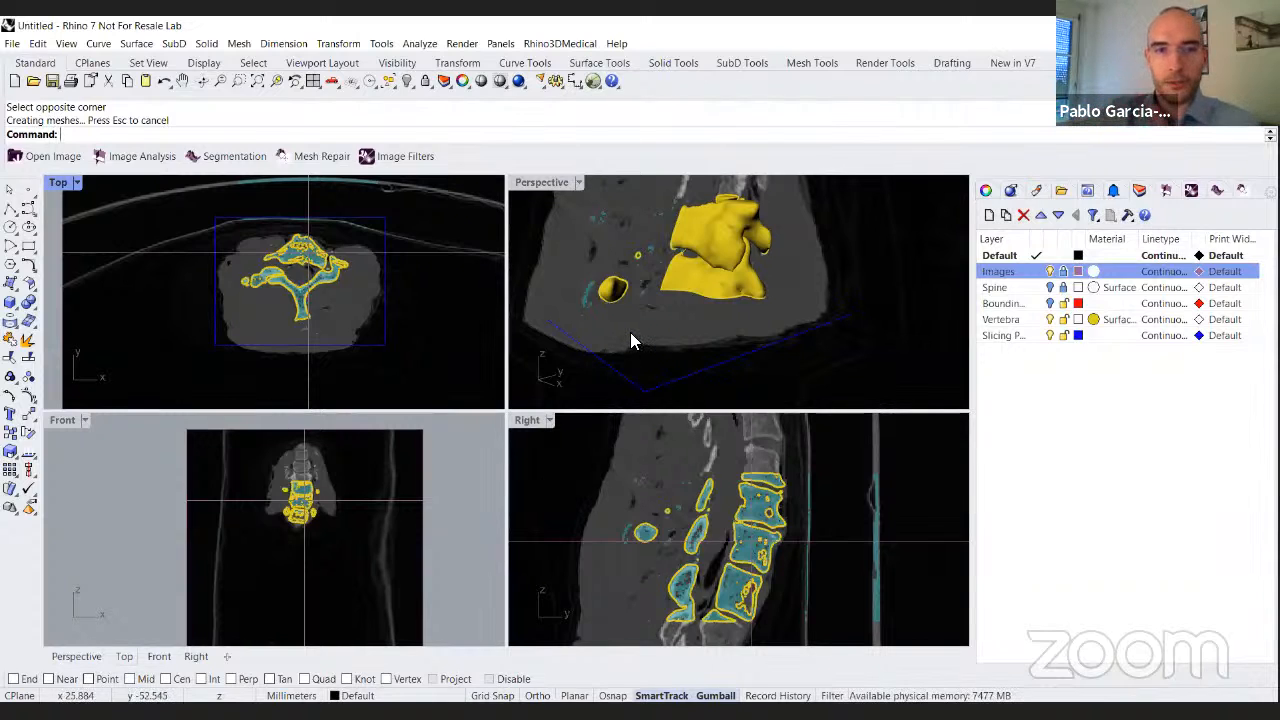
Maximize the Perspective viewport and hide the Images layer, leaving the slicing plane and vertebra surface shown.
double_click(541, 182)
right_click_drag(536, 224, 544, 460)
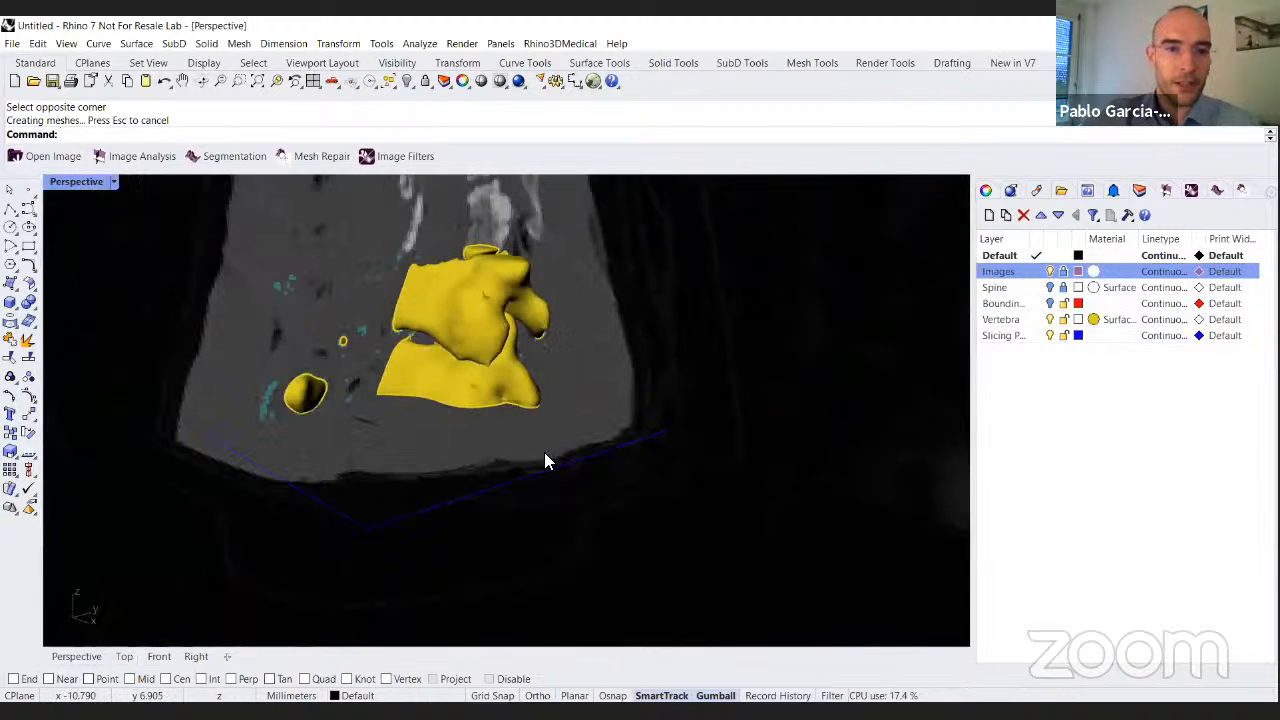
left_click(1050, 271)
right_click_drag(432, 372, 478, 432)
Move and tilt the slicing plane through the vertebrae with the gumball.
left_click(426, 368)
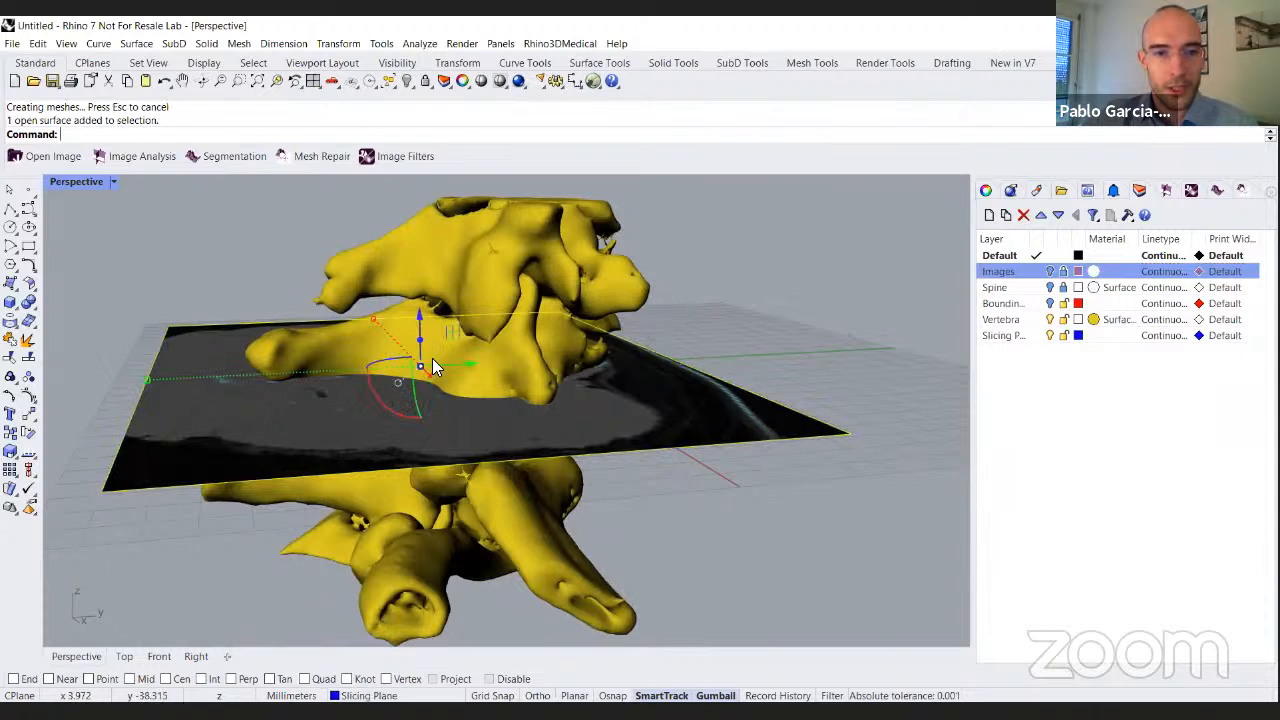
left_click_drag(455, 342, 418, 390)
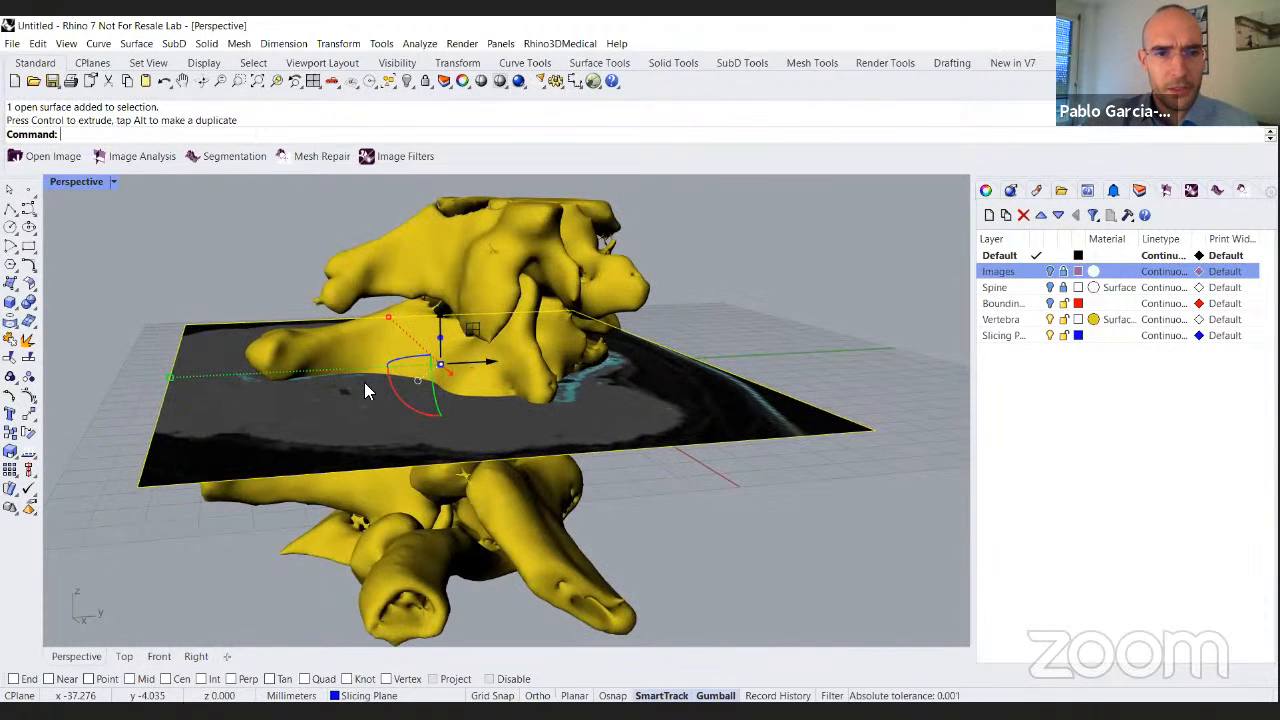
right_click_drag(364, 382, 362, 374)
left_click_drag(368, 403, 370, 352)
scroll(368, 354, "up", 4)
right_click_drag(458, 326, 543, 322)
left_click_drag(543, 322, 588, 298)
right_click_drag(637, 356, 464, 362)
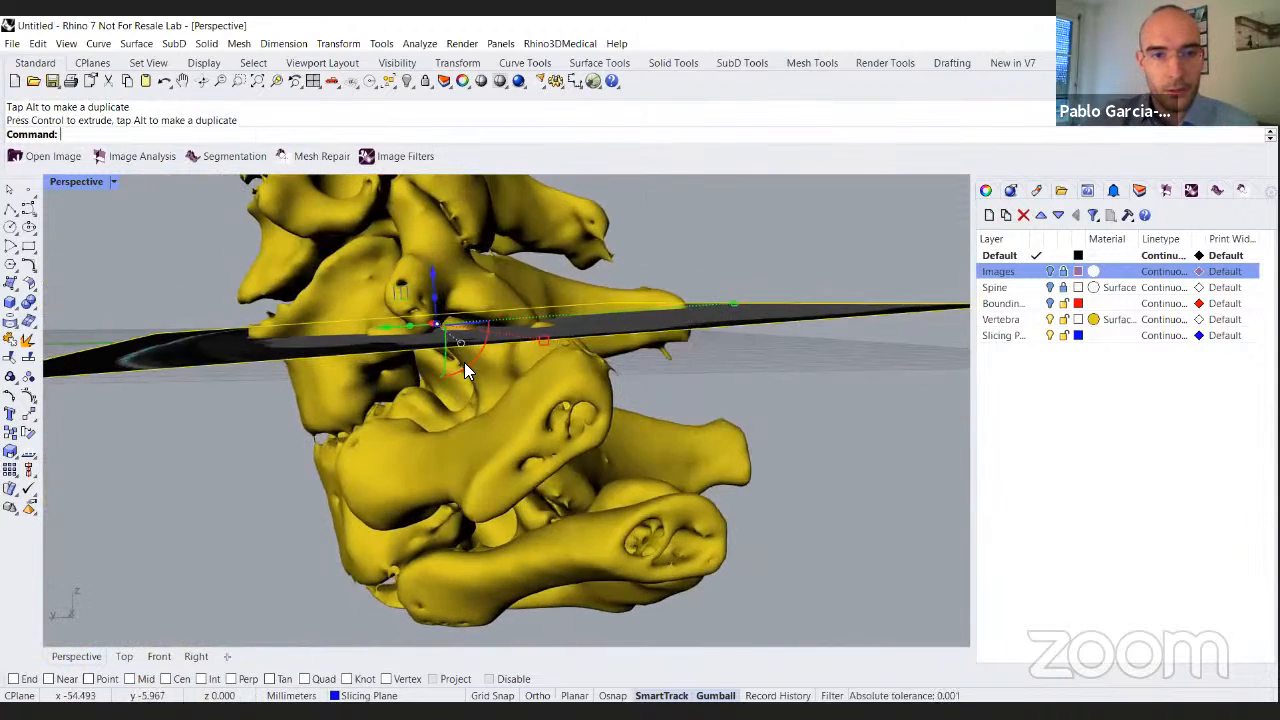
left_click_drag(466, 362, 468, 356)
Hide the Vertebra layer and shift the slicing plane vertically to reslice the CT image.
right_click_drag(556, 368, 1040, 333)
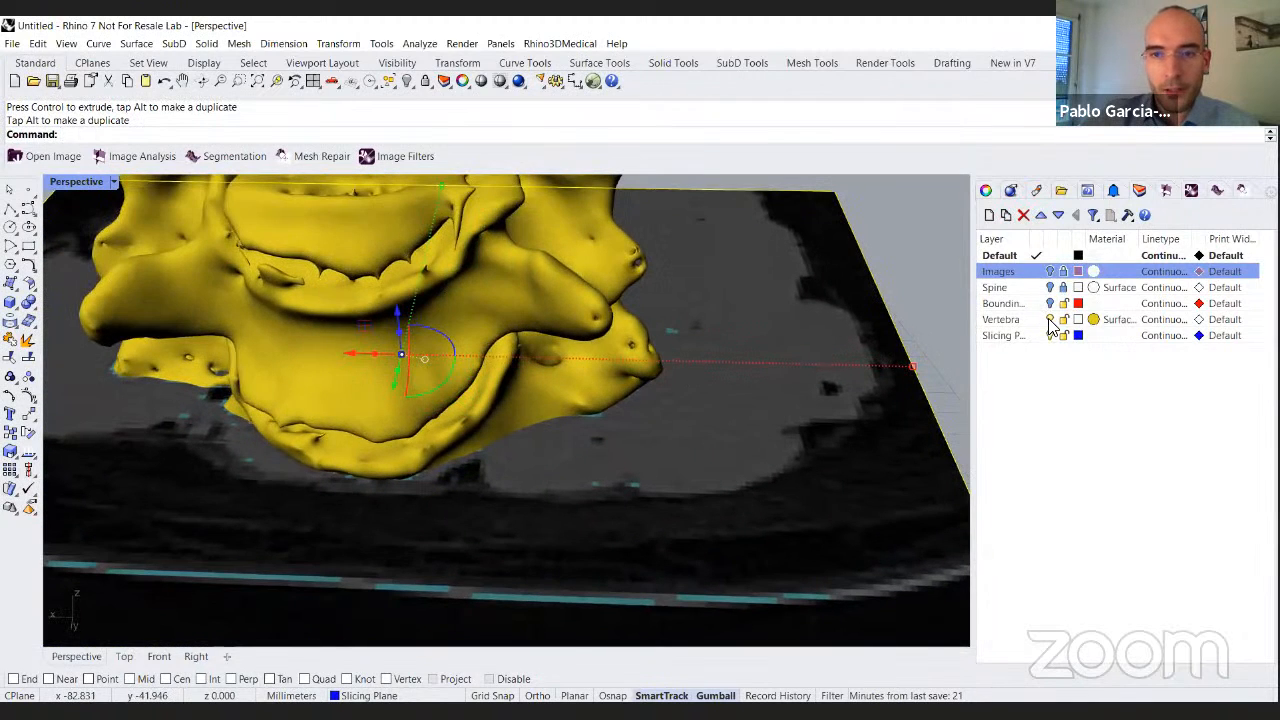
left_click(1050, 320)
right_click_drag(531, 343, 556, 302)
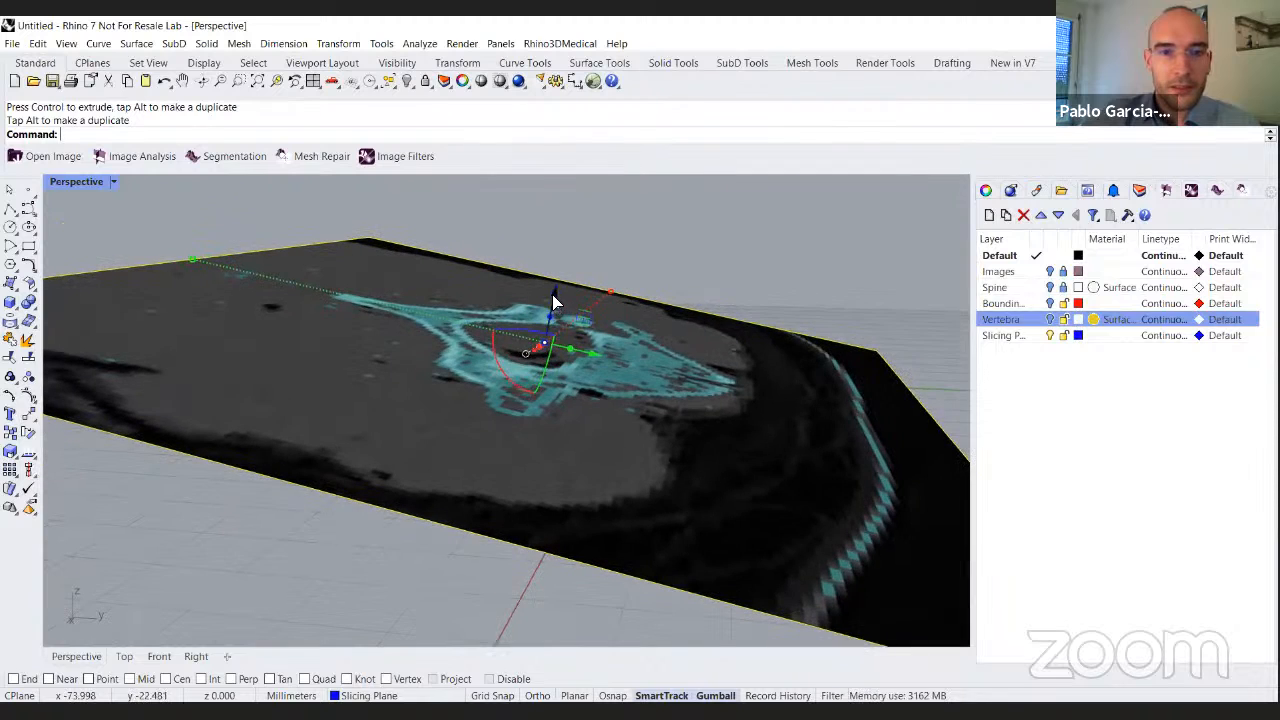
left_click_drag(553, 295, 554, 292)
right_click_drag(535, 347, 466, 368)
left_click_drag(482, 346, 470, 350)
key("Escape")
left_click(480, 337)
right_click_drag(514, 397, 537, 376)
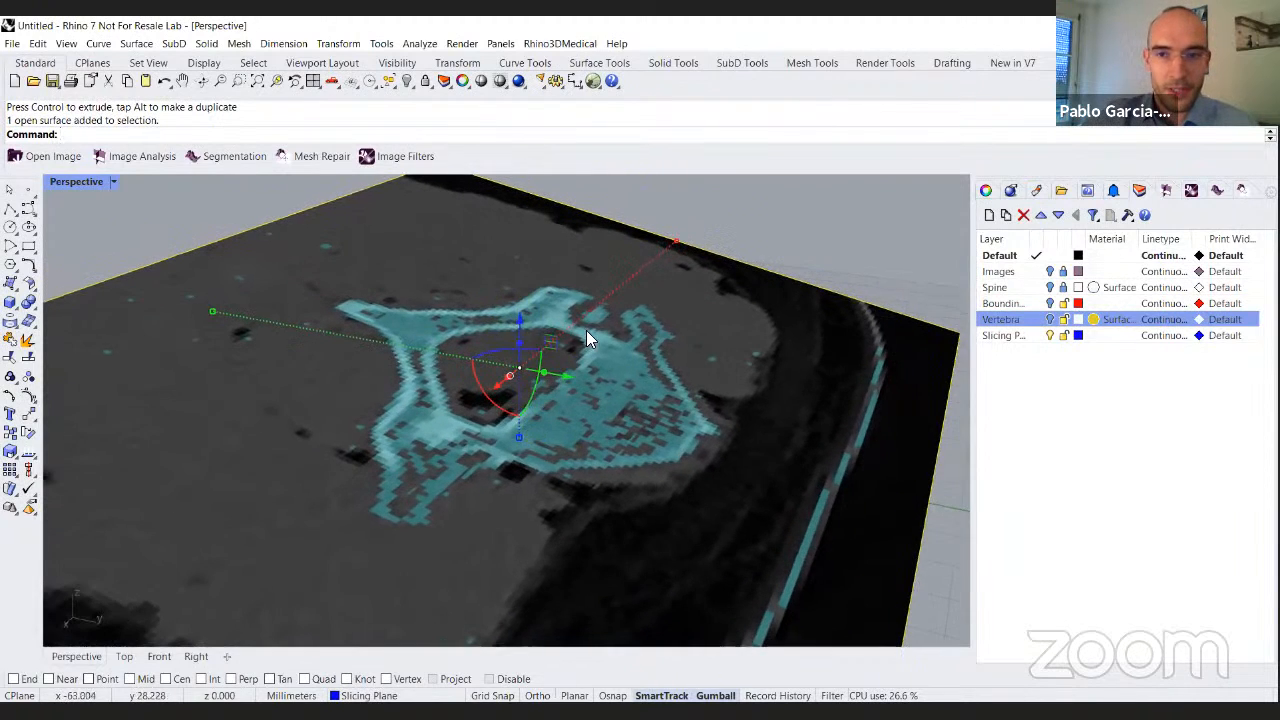
right_click_drag(586, 330, 548, 324)
left_click_drag(537, 303, 534, 296)
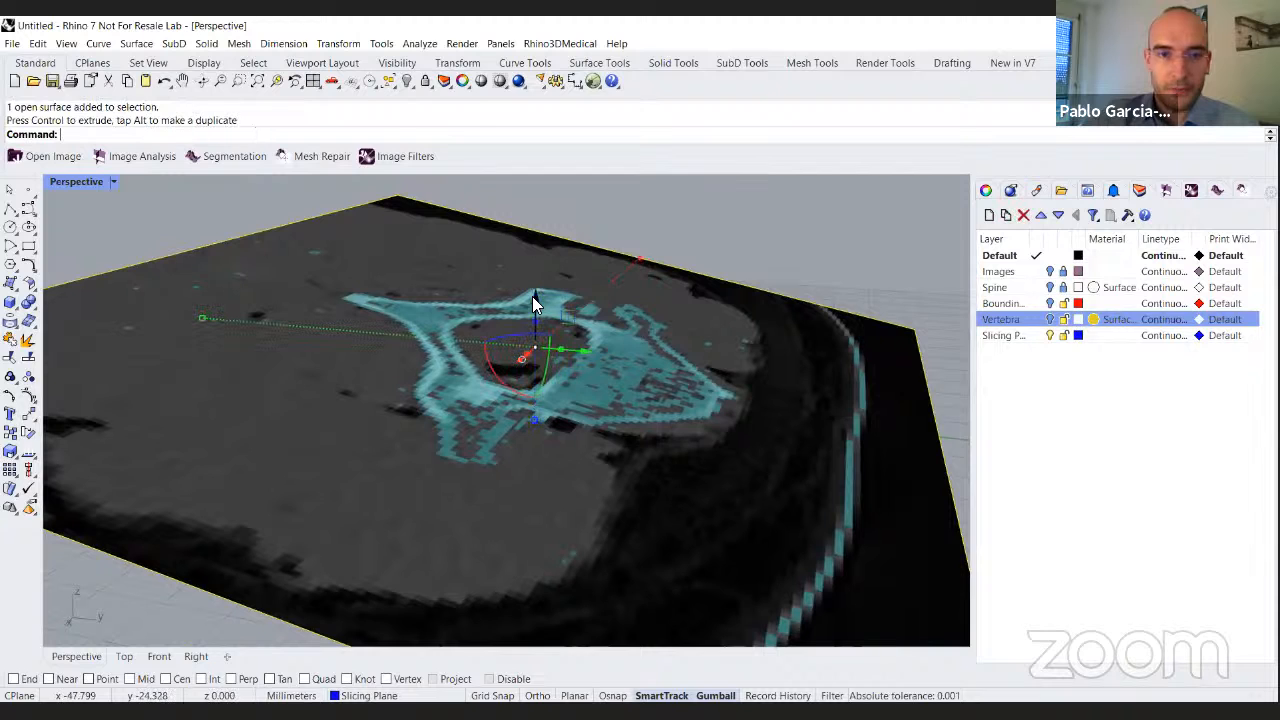
Show the Vertebra layer and rotate the slicing plane relative to the vertebrae.
left_click(1047, 322)
right_click_drag(678, 348, 572, 350)
left_click_drag(572, 343, 562, 343)
right_click_drag(527, 326, 558, 376)
scroll(556, 376, "down", 3)
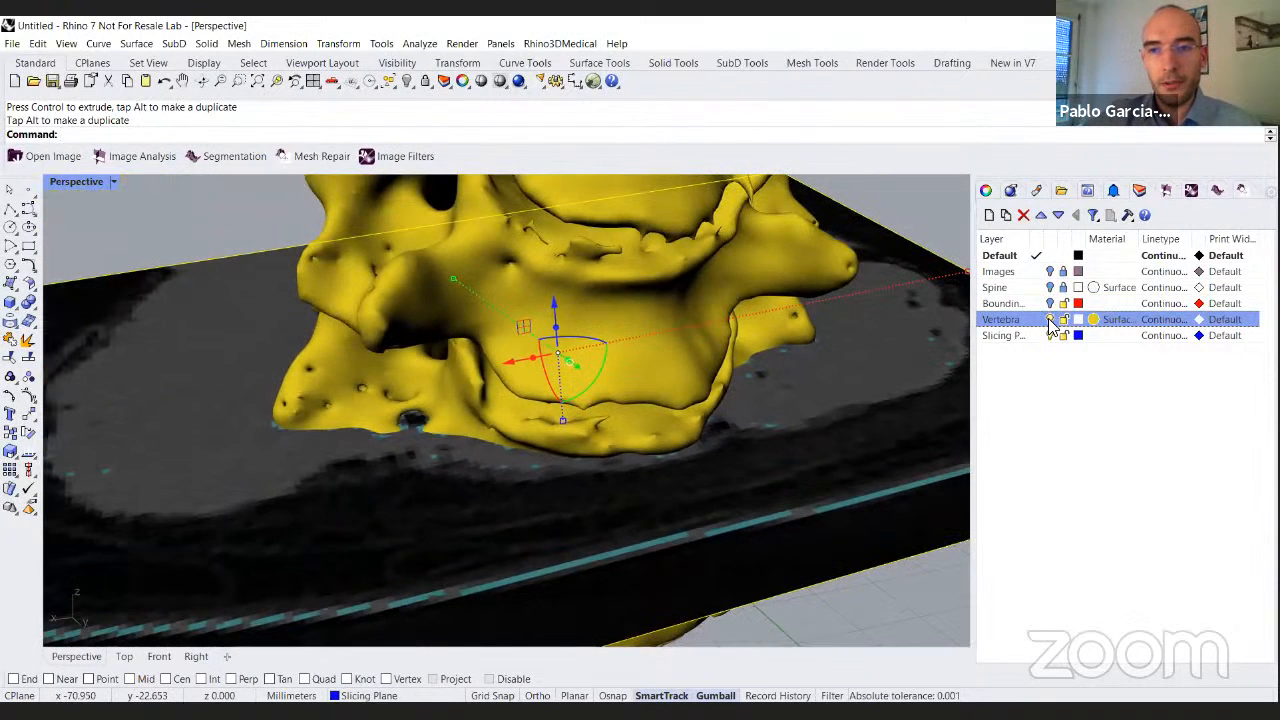
Toggle the Vertebra layer's visibility and compare the slicing plane's image and mask with the vertebra surface.
left_click(1049, 320)
right_click_drag(652, 318, 688, 302)
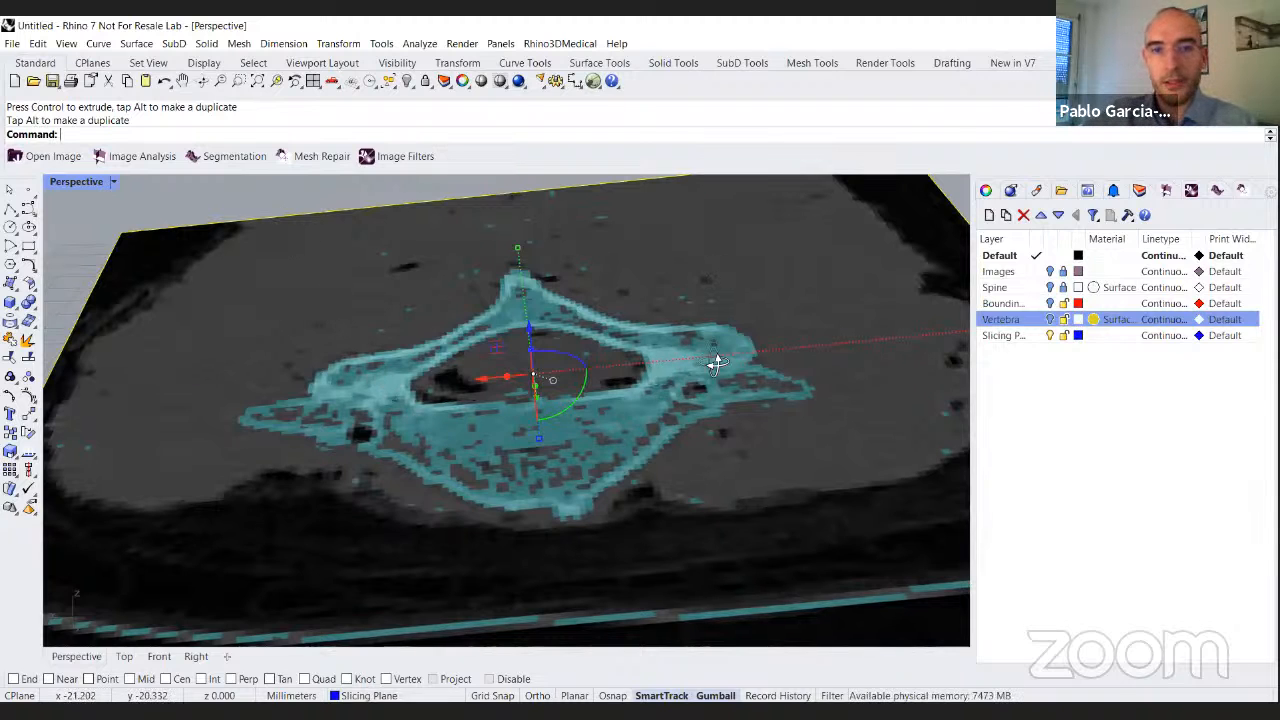
right_click_drag(717, 363, 682, 304)
left_click(946, 182)
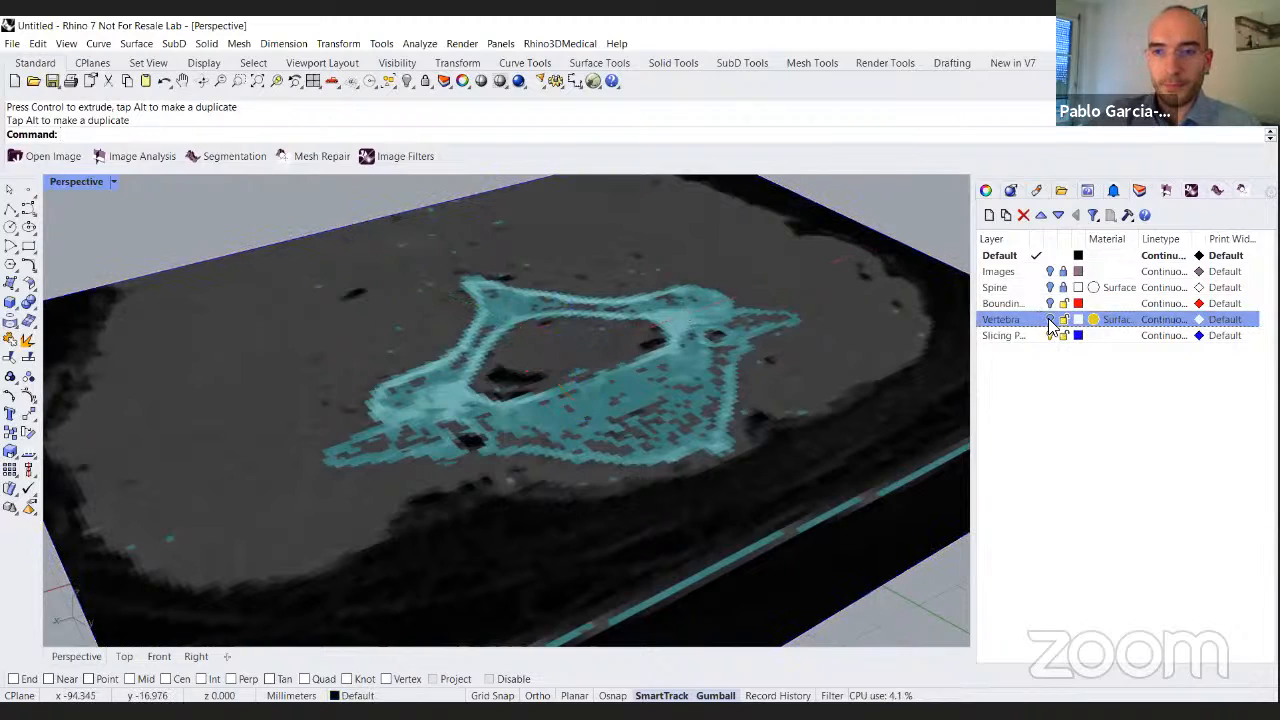
left_click(1050, 319)
right_click_drag(609, 331, 540, 400)
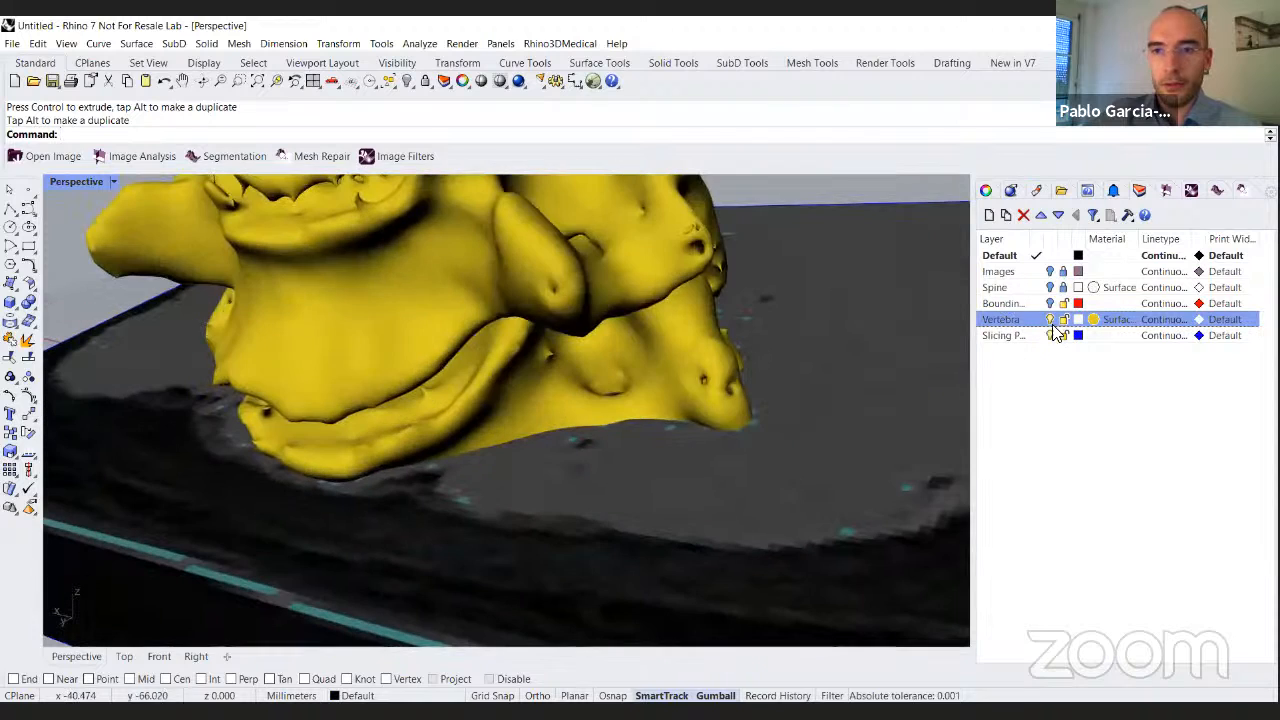
left_click(1050, 319)
right_click_drag(694, 363, 610, 334)
left_click(886, 218)
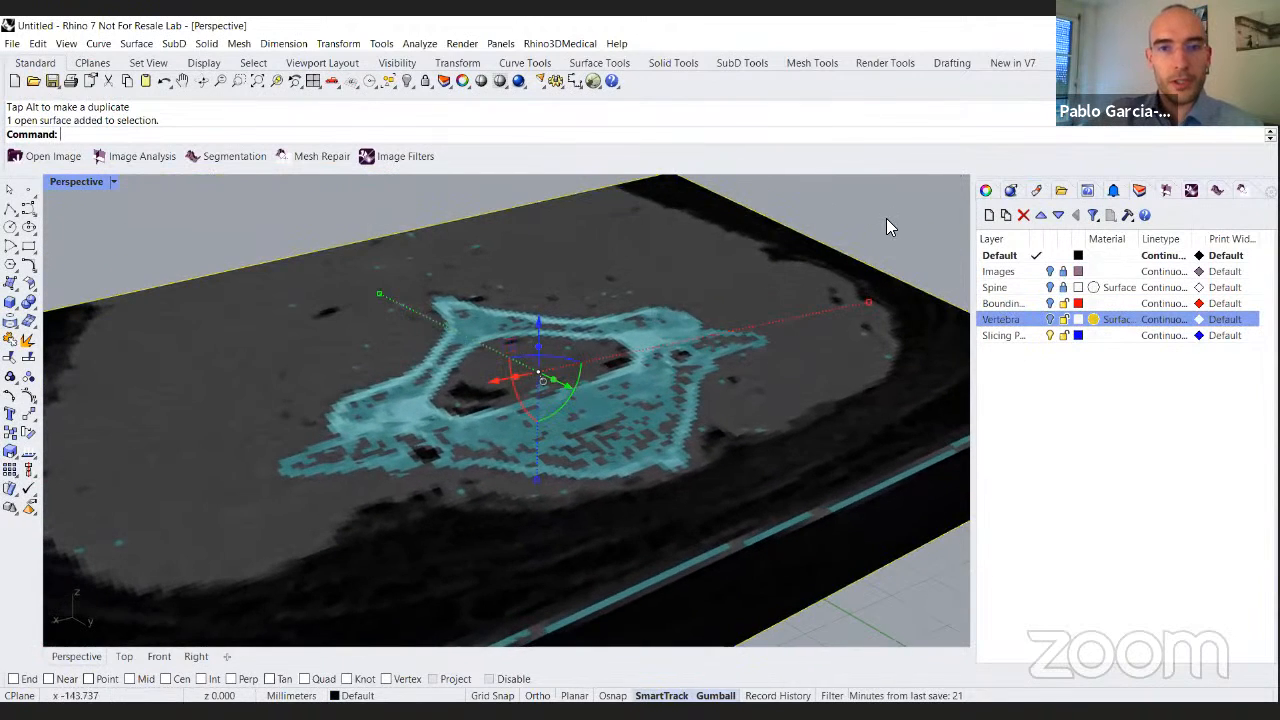
Orient the construction plane to the slicing plane surface with its origin on the vertebra and default X axis, and lock the Slicing Plane layer.
key("Escape")
type("C")
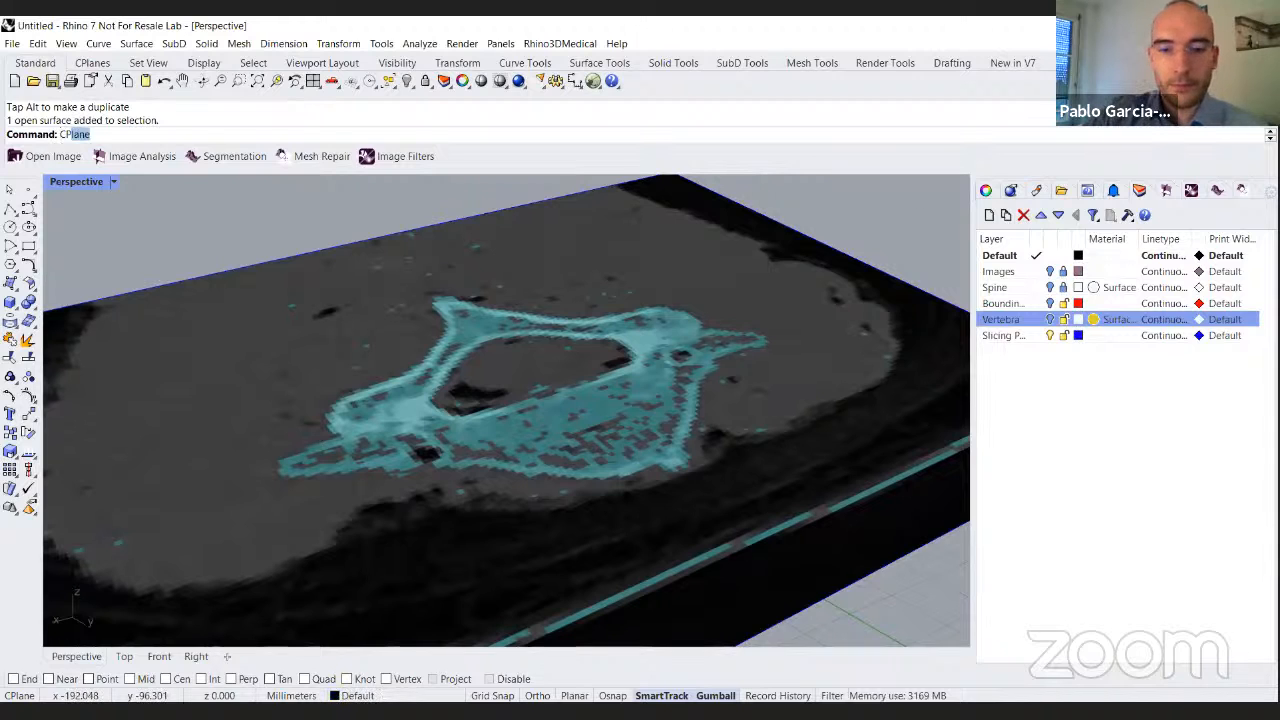
type("P")
key("Return")
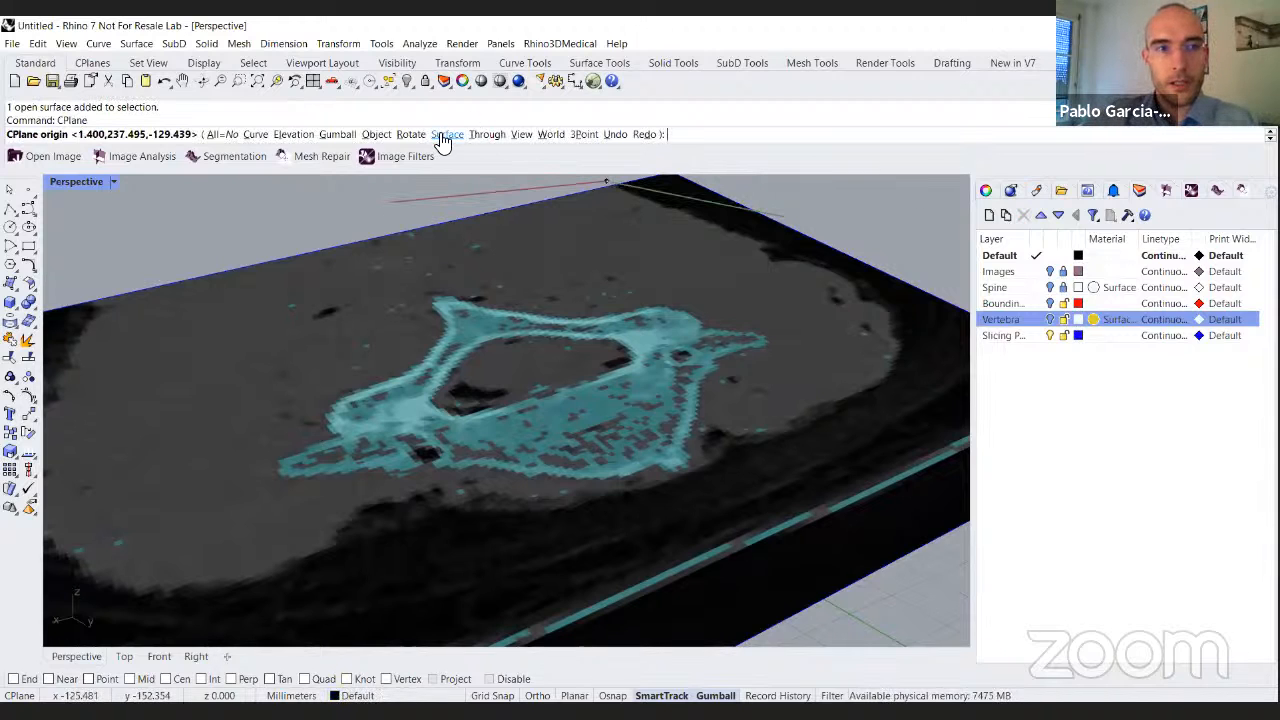
left_click(446, 134)
scroll(477, 383, "down", 5)
right_click_drag(547, 377, 522, 396)
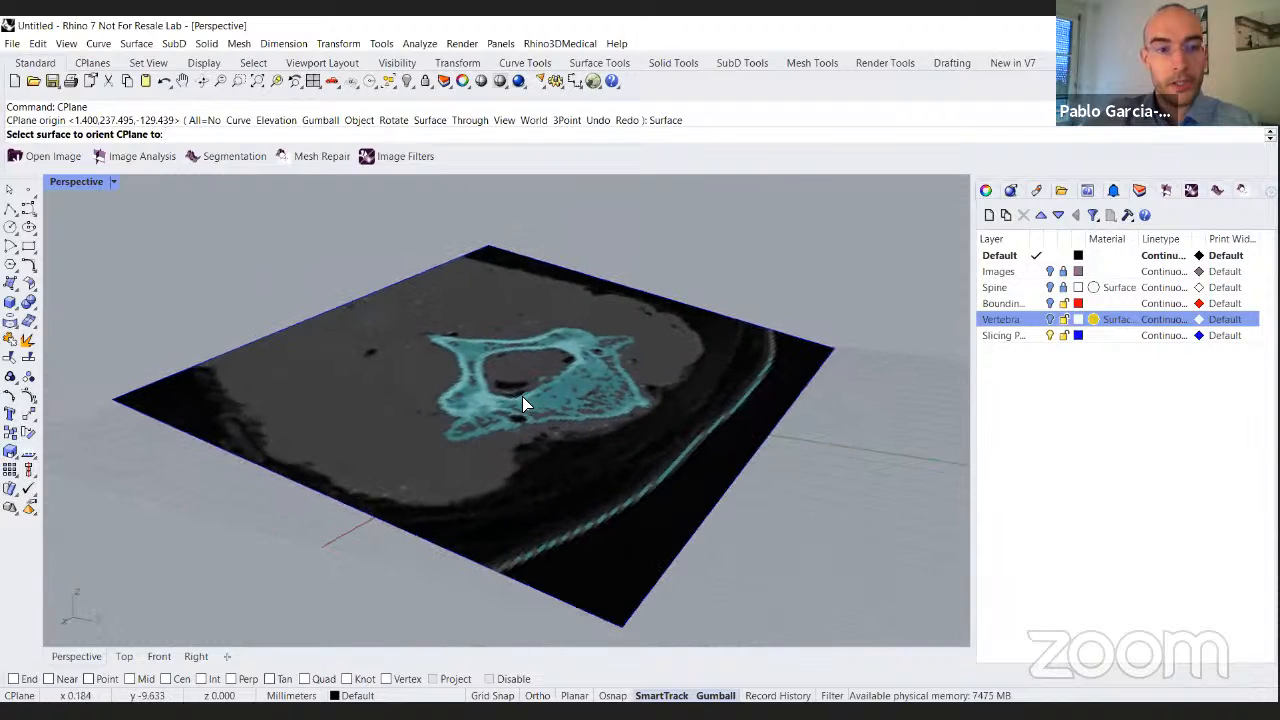
scroll(508, 410, "up", 2)
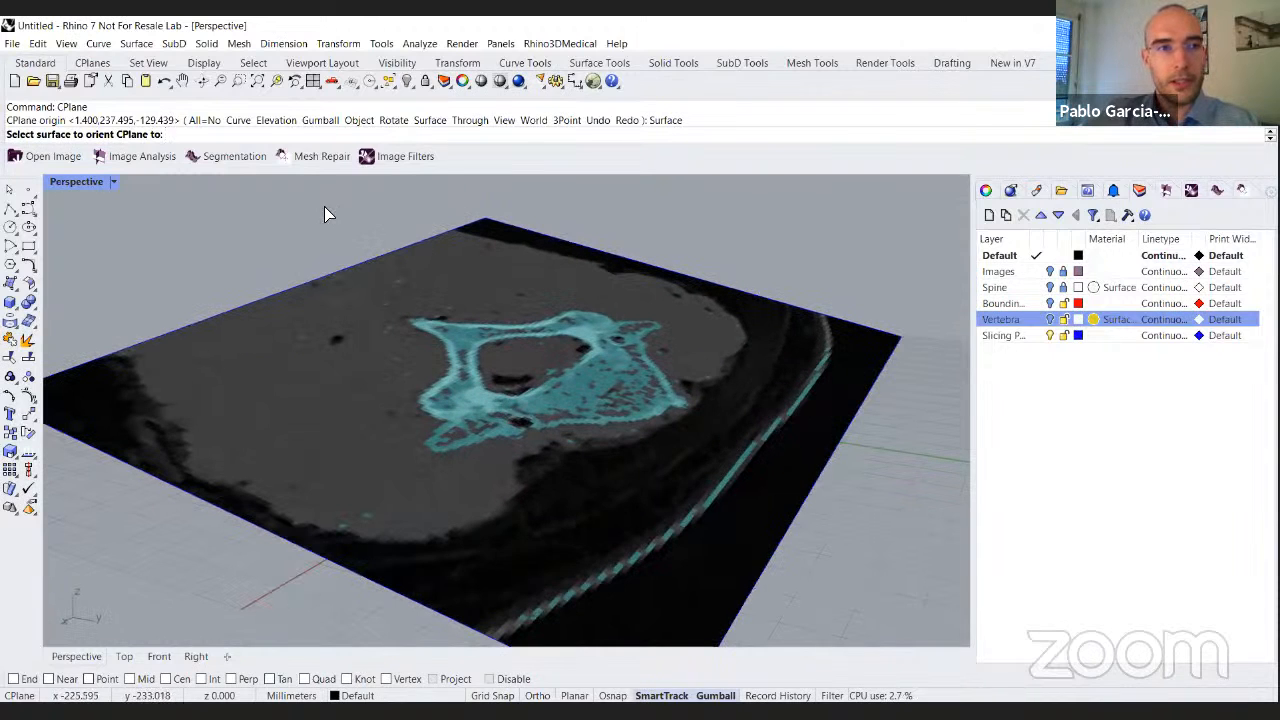
left_click(434, 378)
left_click(437, 388)
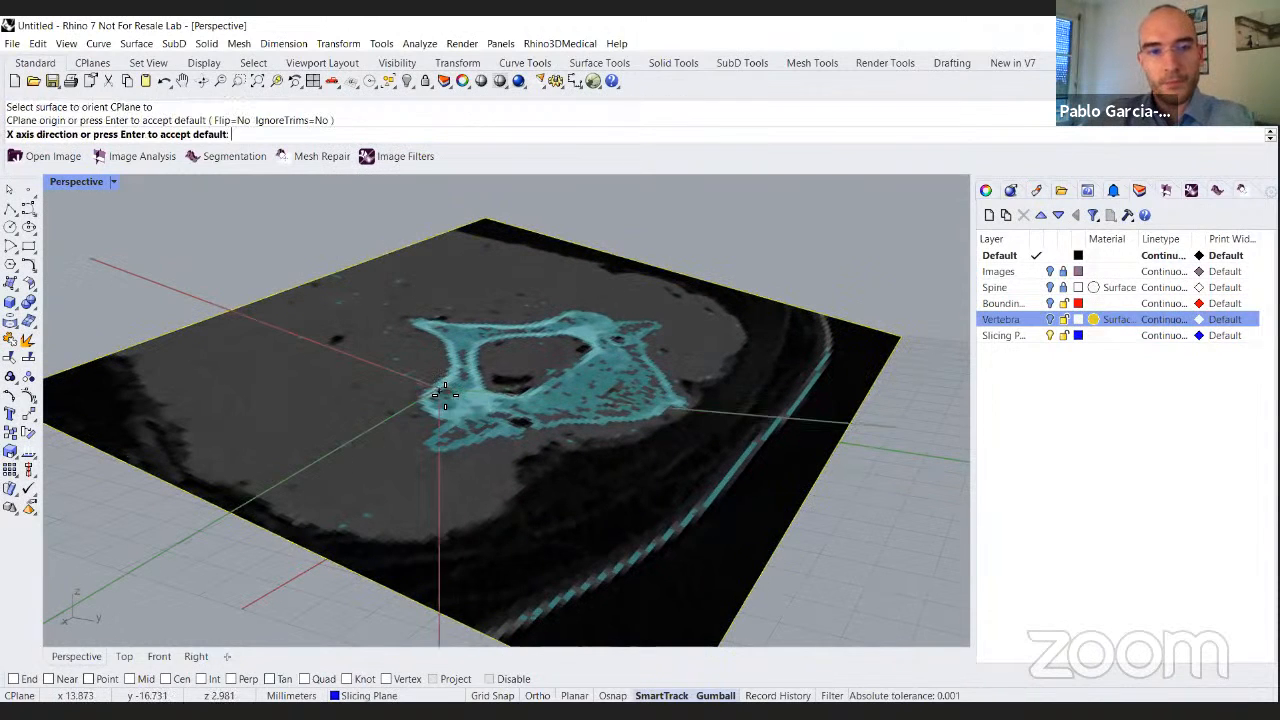
right_click(458, 392)
scroll(458, 392, "up", 4)
right_click_drag(500, 390, 576, 384)
scroll(576, 384, "down", 4)
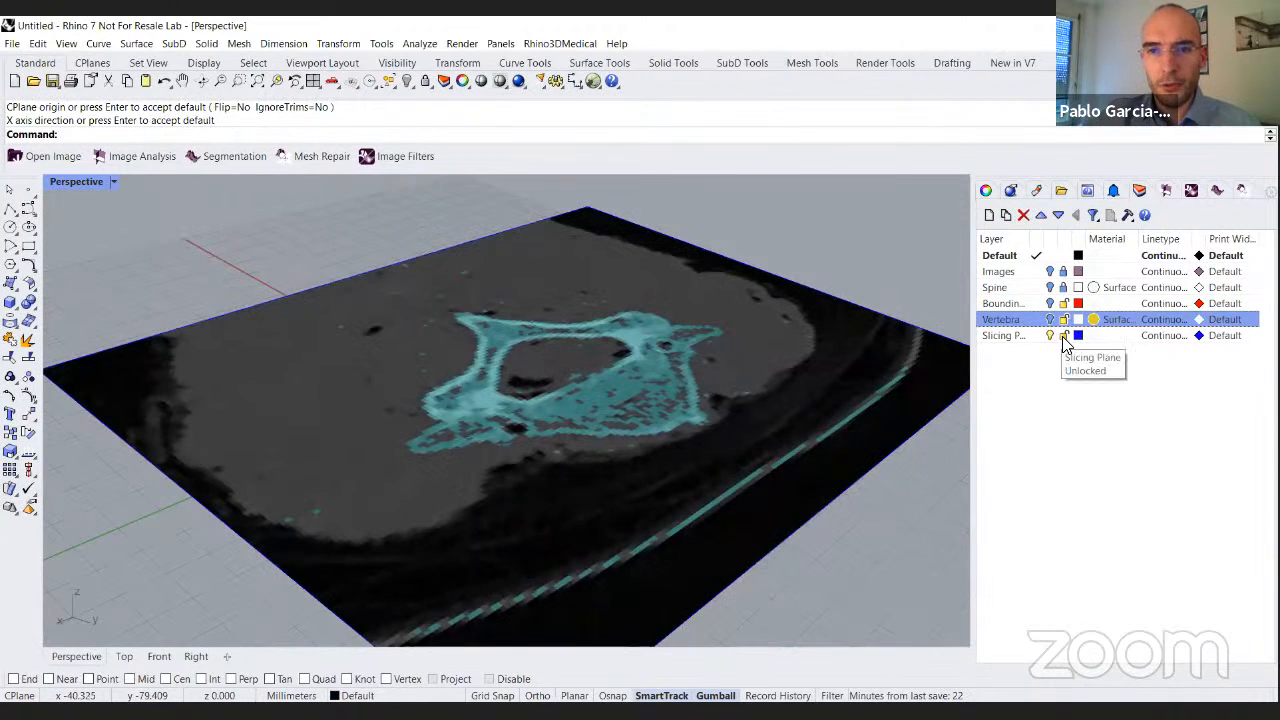
left_click(1064, 337)
Create a solid tube with radii 1 and 2 mm from the first pedicle out past the back of the vertebra, about 68 mm long.
right_click_drag(438, 398, 98, 362)
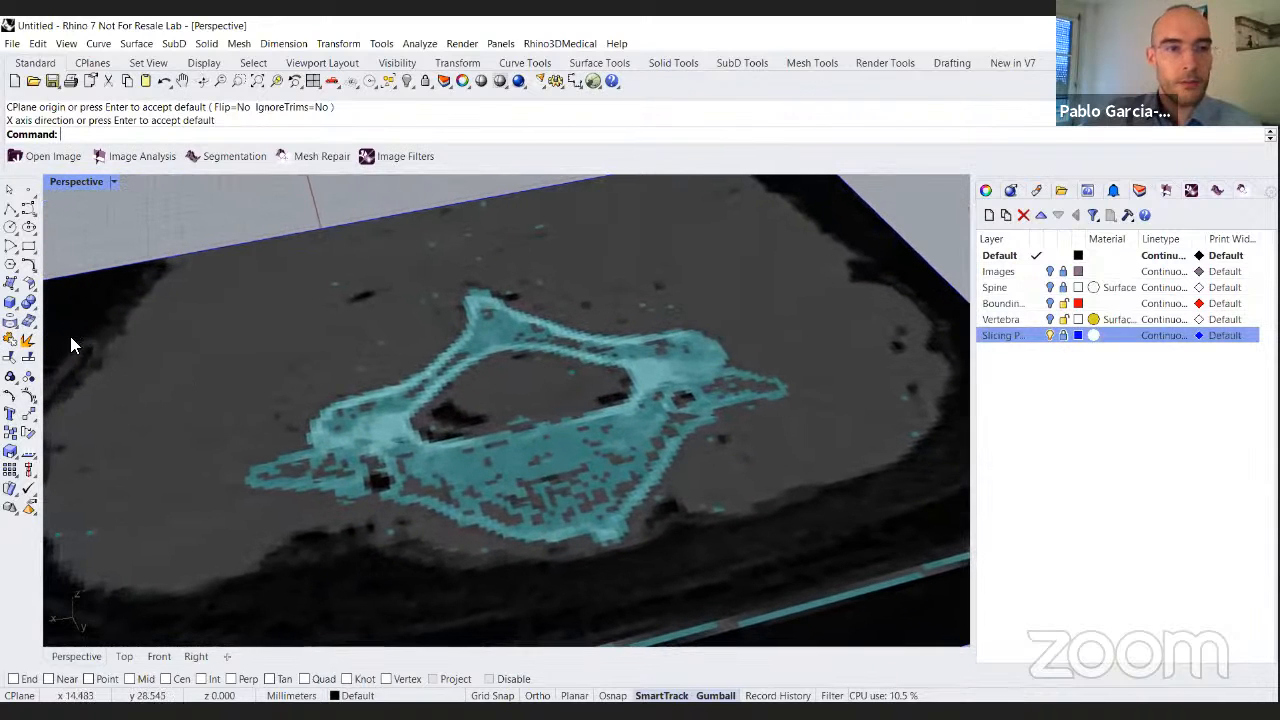
left_click(14, 307)
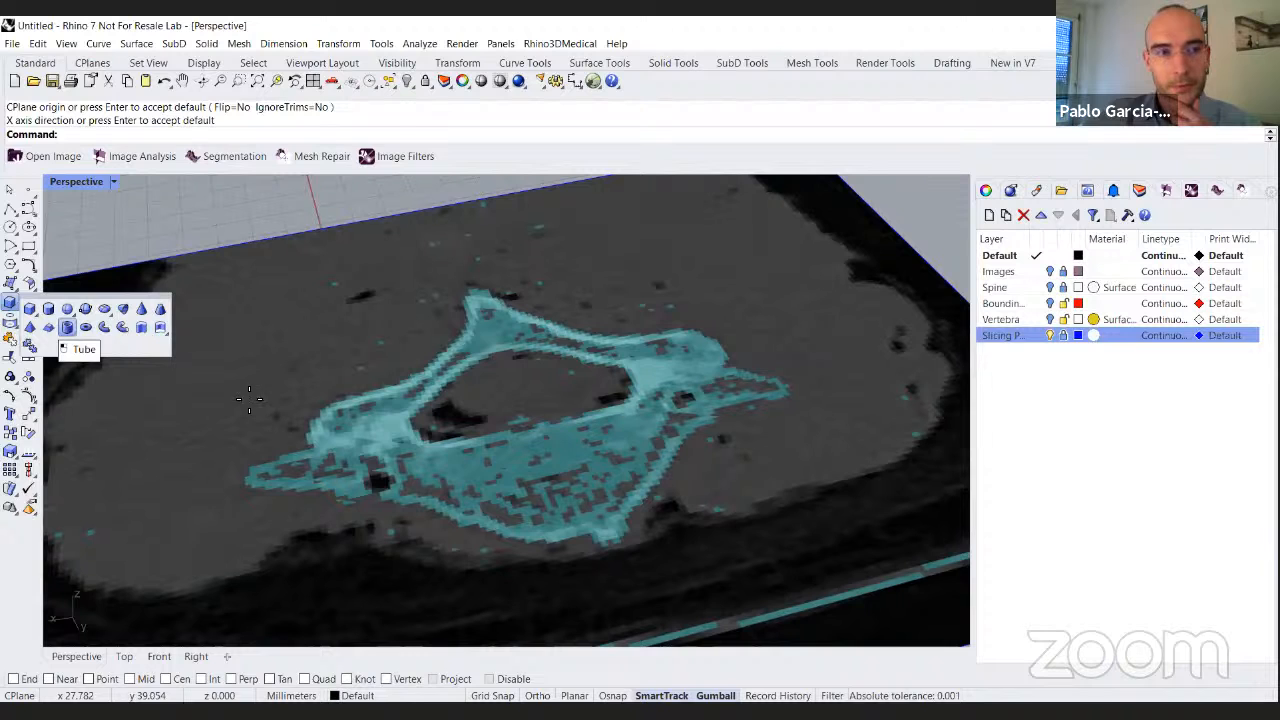
left_click(67, 327)
right_click_drag(173, 181, 168, 165)
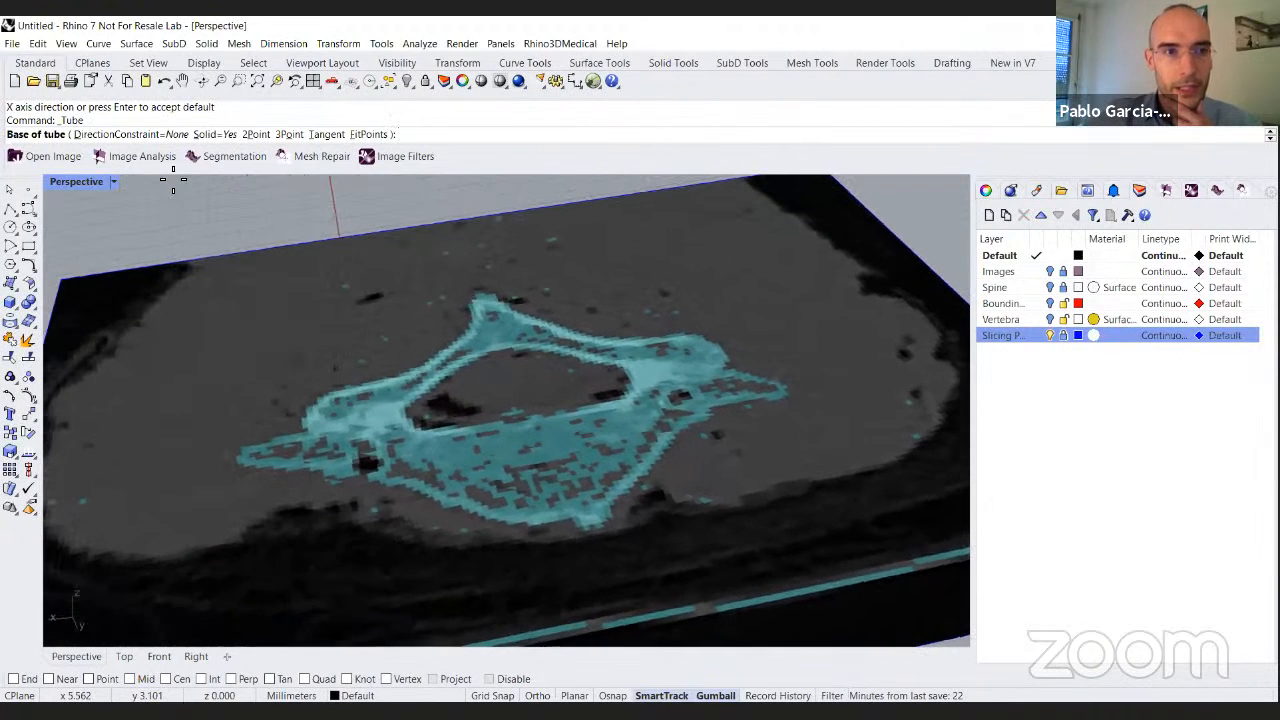
right_click_drag(366, 301, 379, 418)
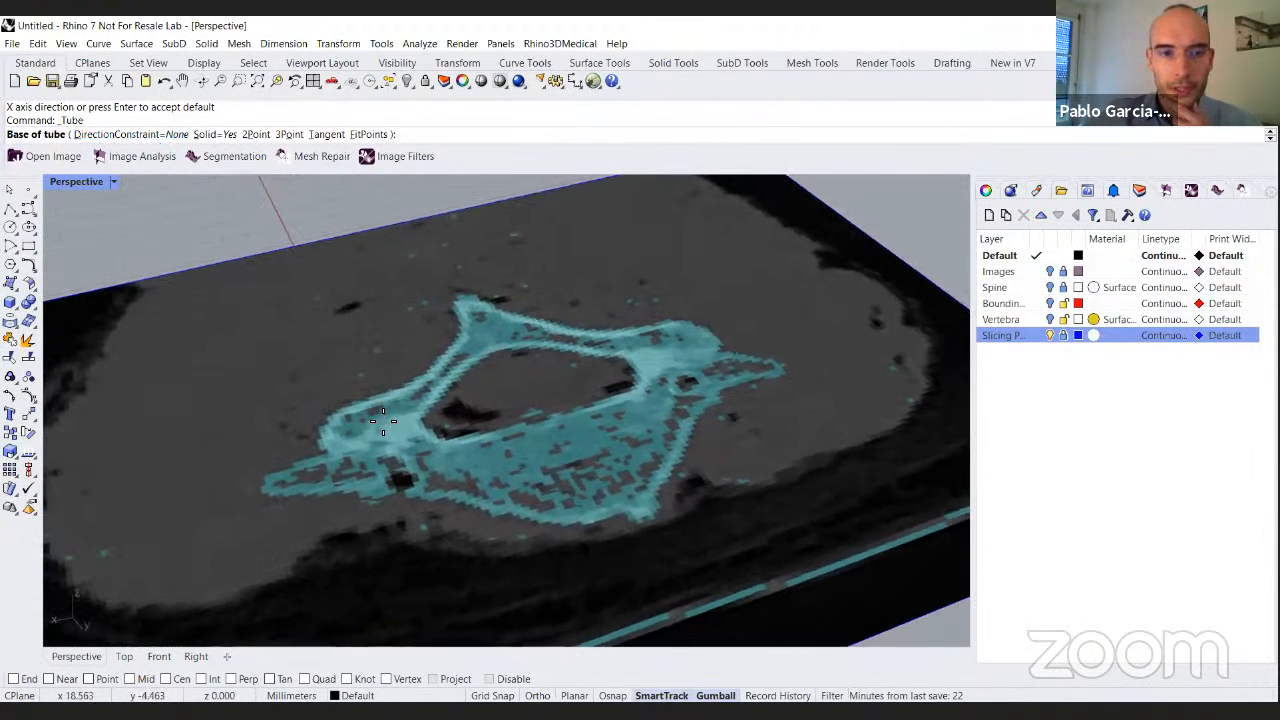
scroll(400, 445, "up", 5)
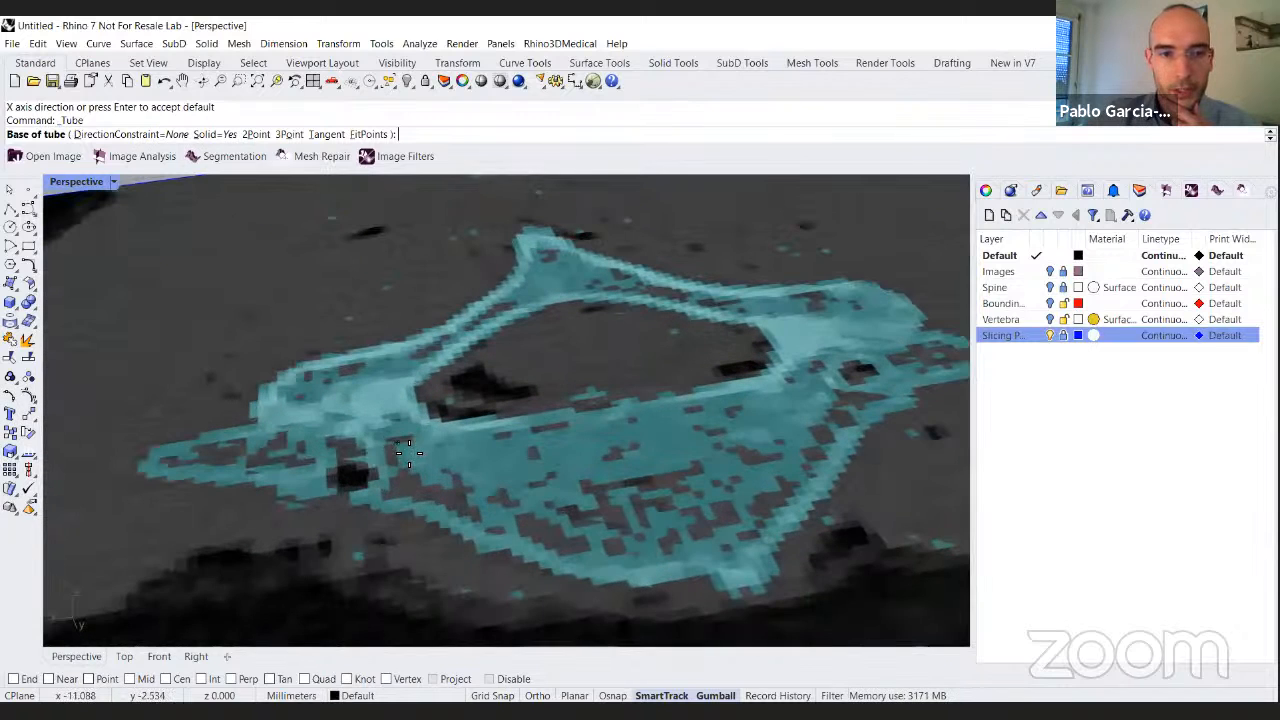
left_click(408, 452)
scroll(412, 455, "down", 3)
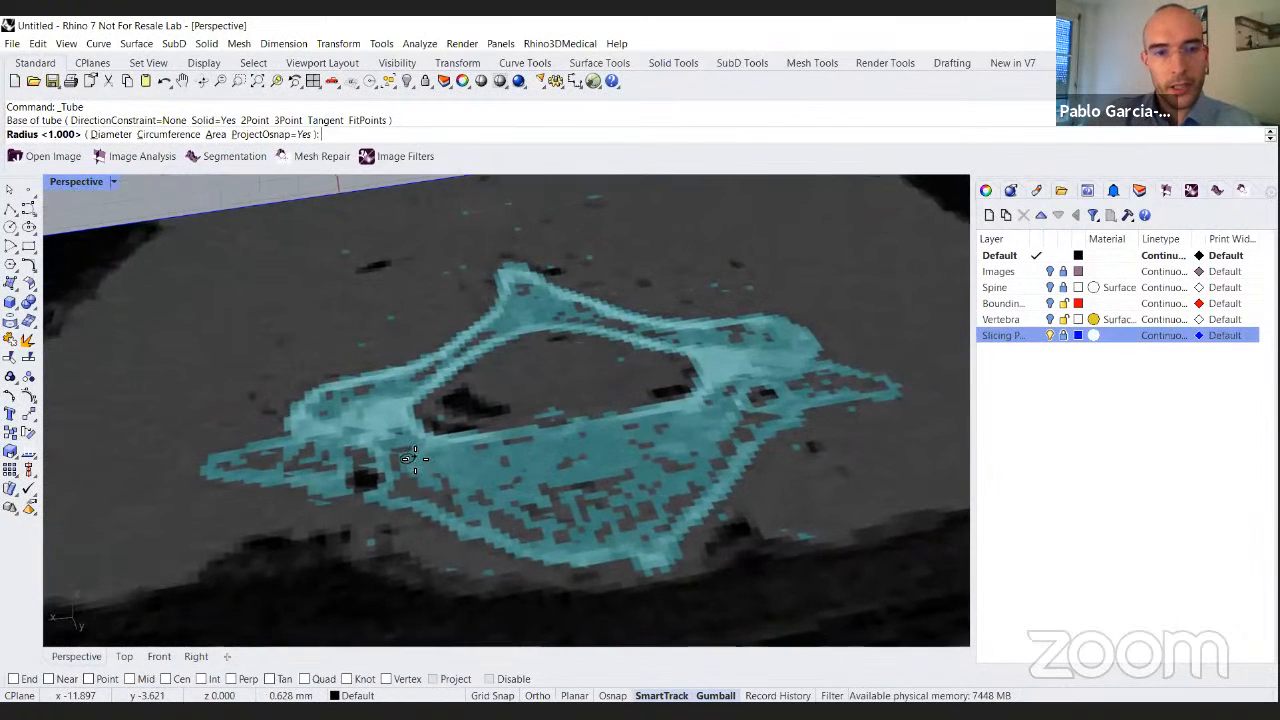
key("Return")
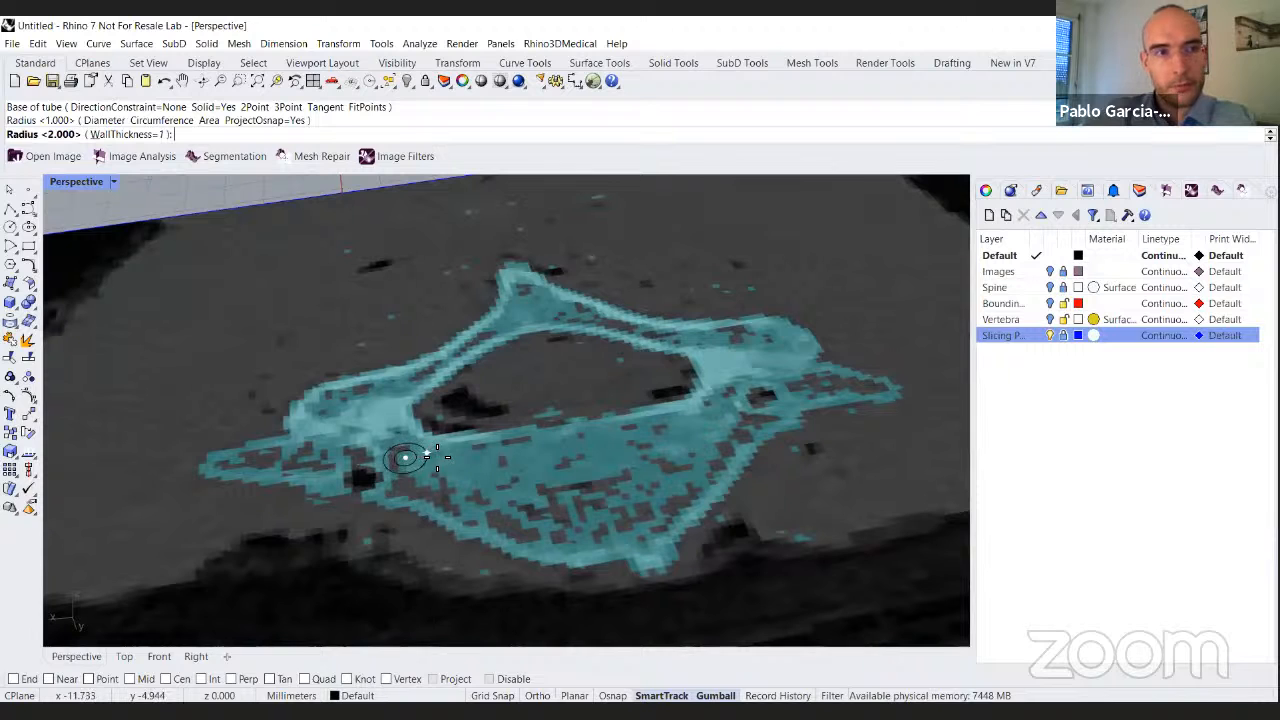
key("Return")
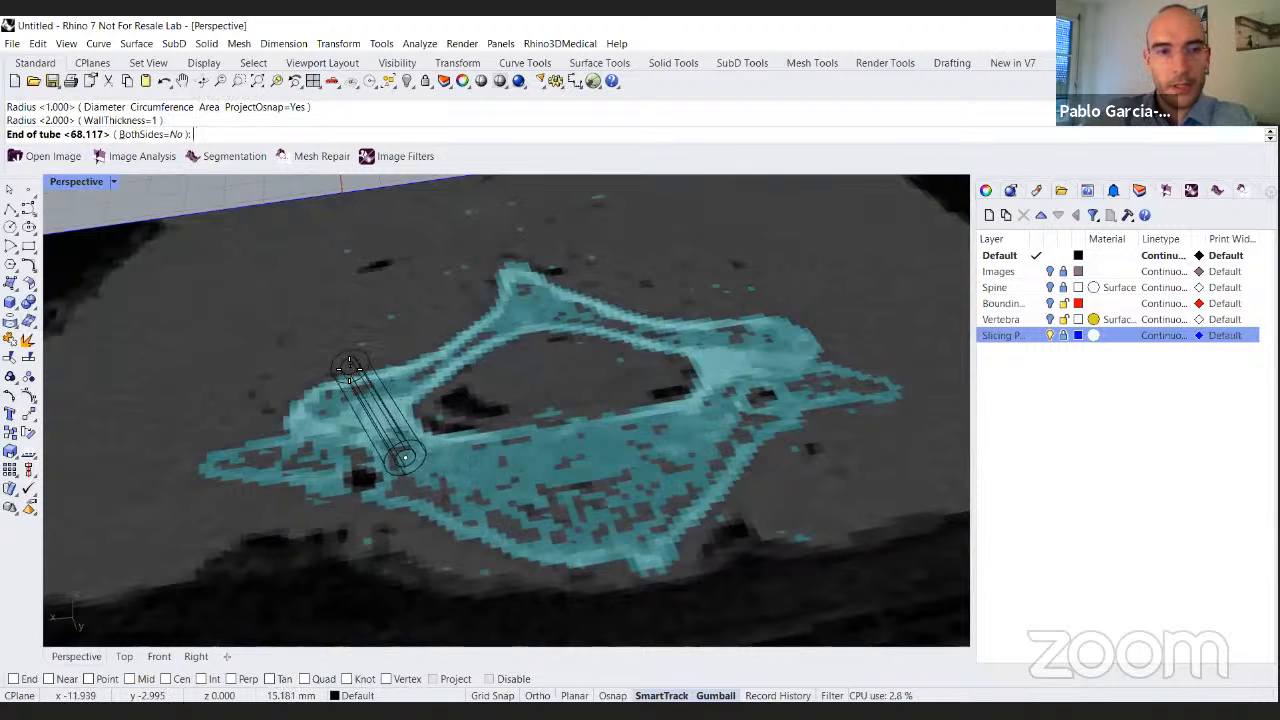
scroll(340, 370, "down", 3)
right_click_drag(300, 322, 395, 412, "shift")
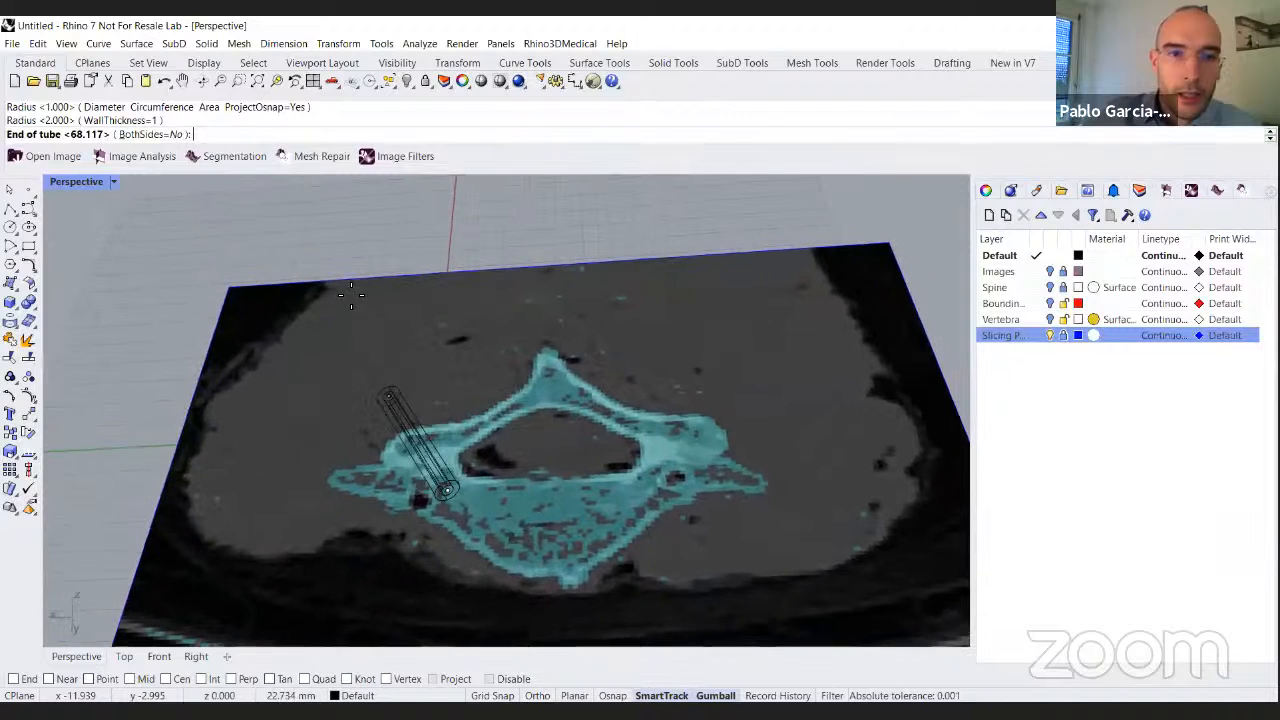
left_click(314, 249)
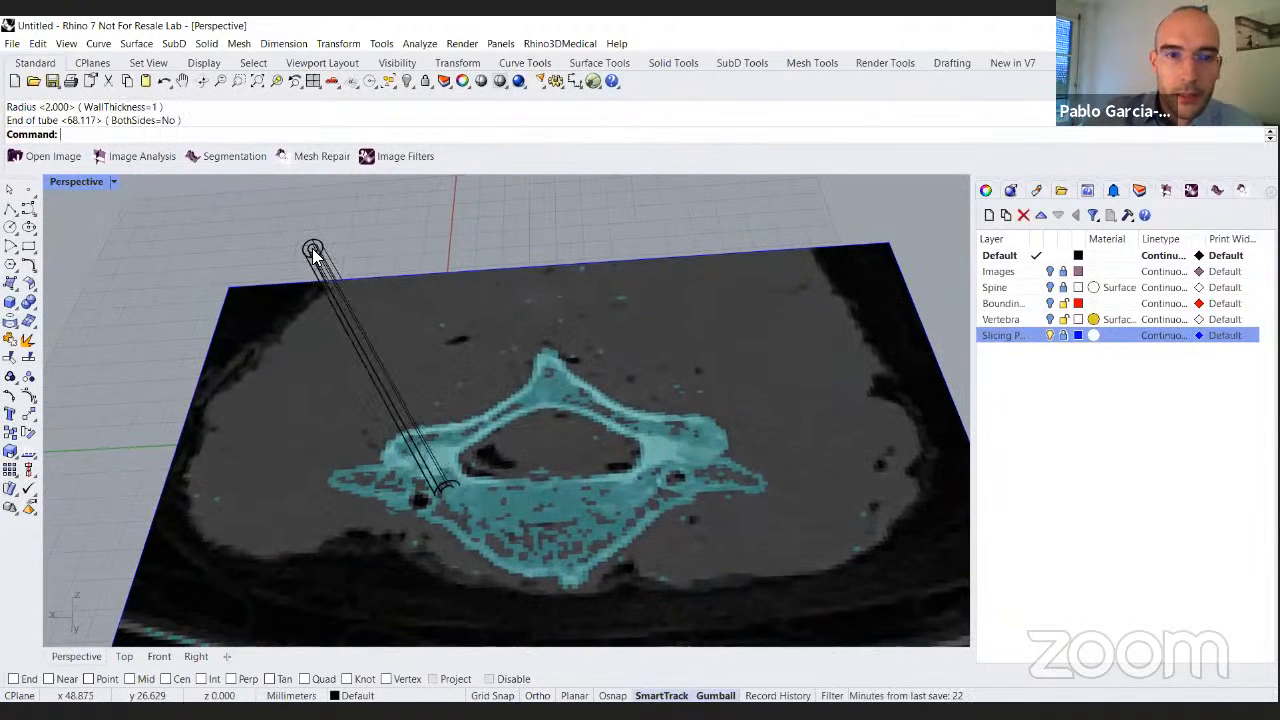
Create a second solid tube with radii 1 and 2 mm from the opposite pedicle, angled outward past the edge of the CT slice.
right_click_drag(535, 337, 537, 414)
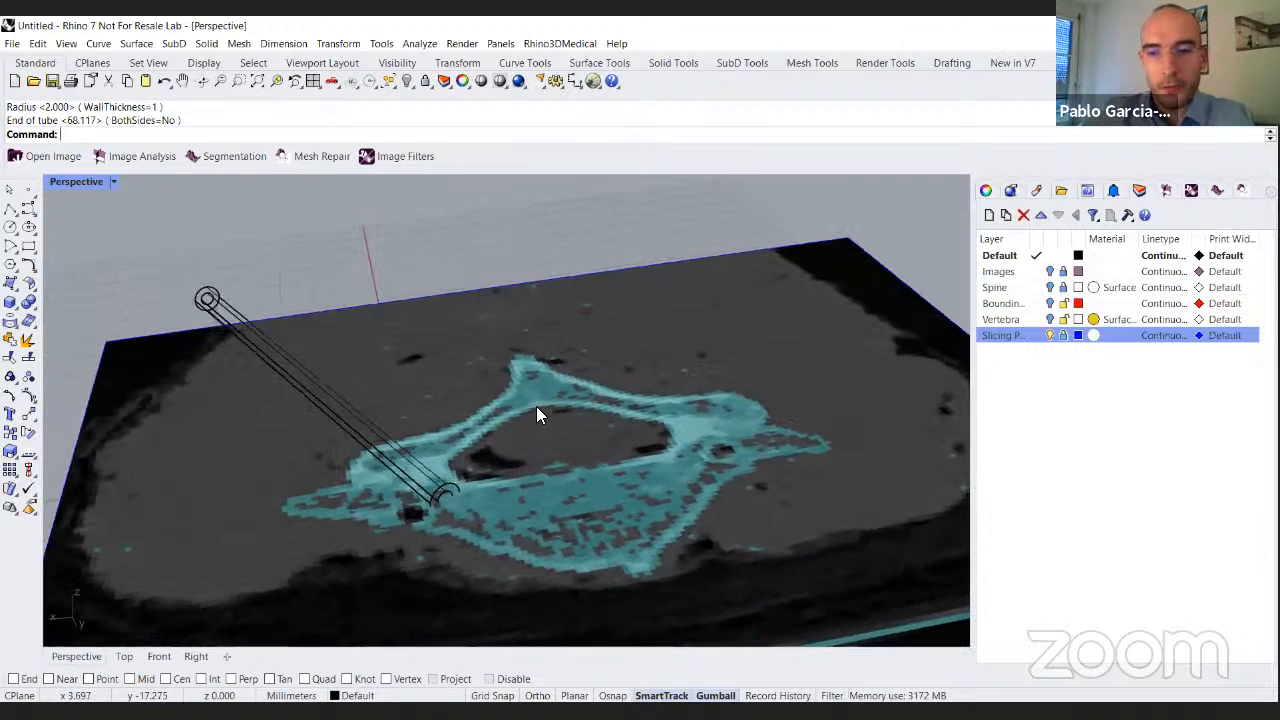
right_click(541, 409)
right_click_drag(642, 410, 703, 474)
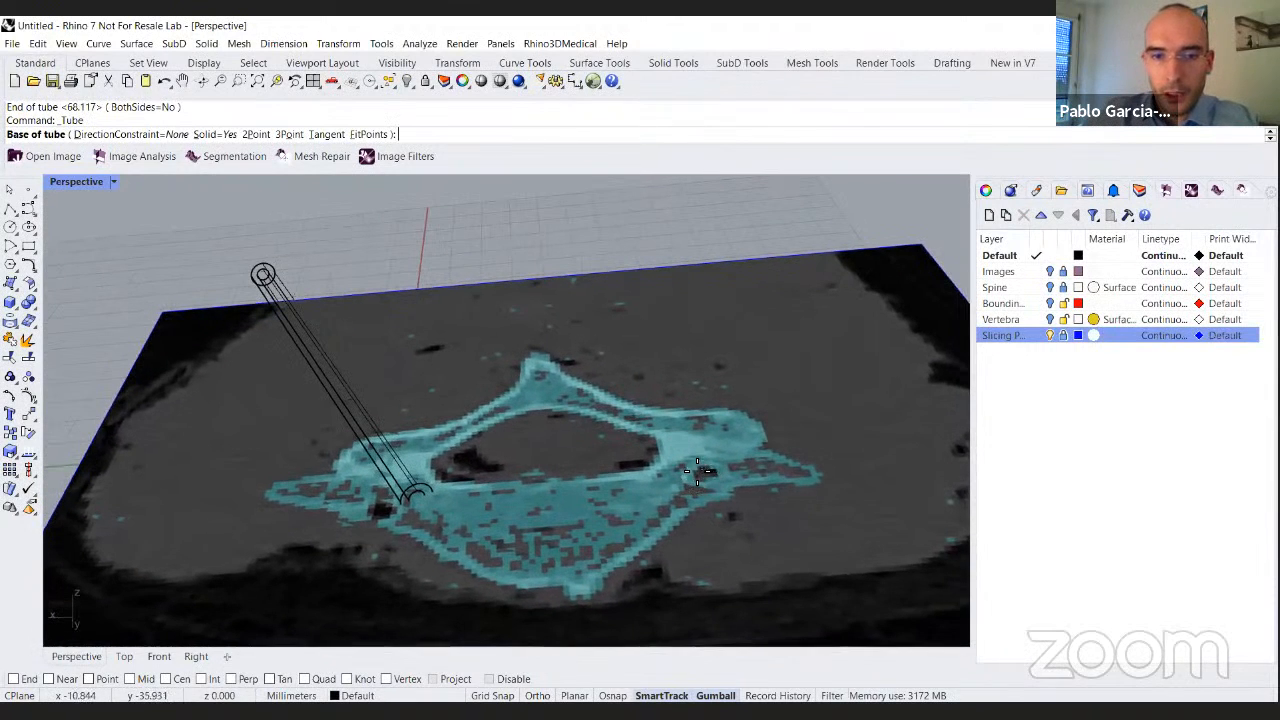
scroll(678, 470, "up", 2)
left_click(682, 474)
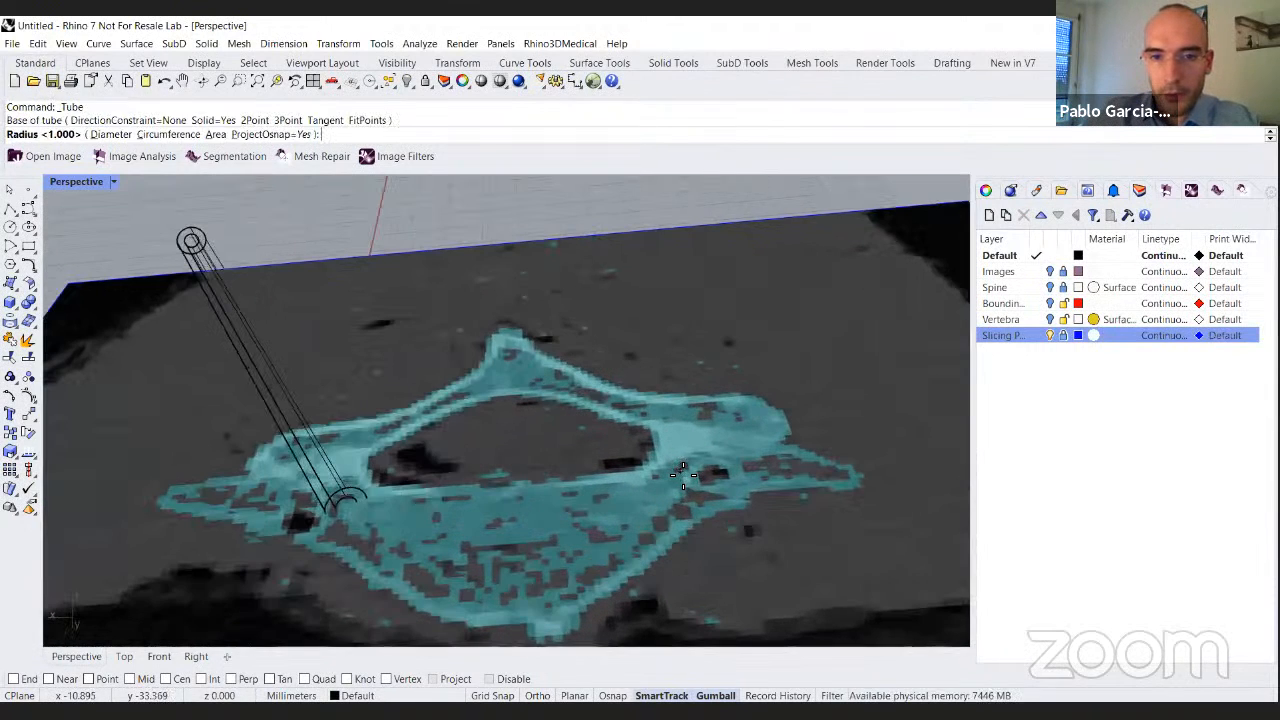
right_click_drag(689, 475, 701, 475)
right_click(701, 475)
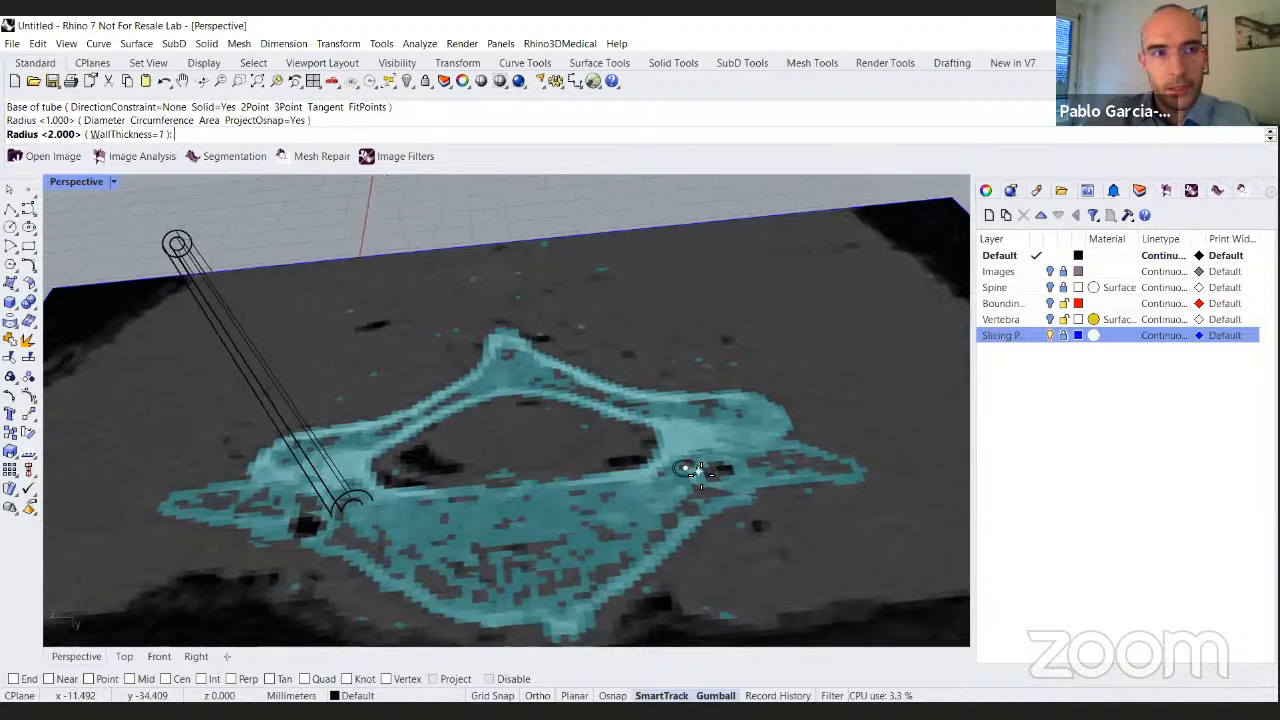
right_click(708, 474)
scroll(706, 363, "down", 1)
right_click_drag(706, 363, 696, 376)
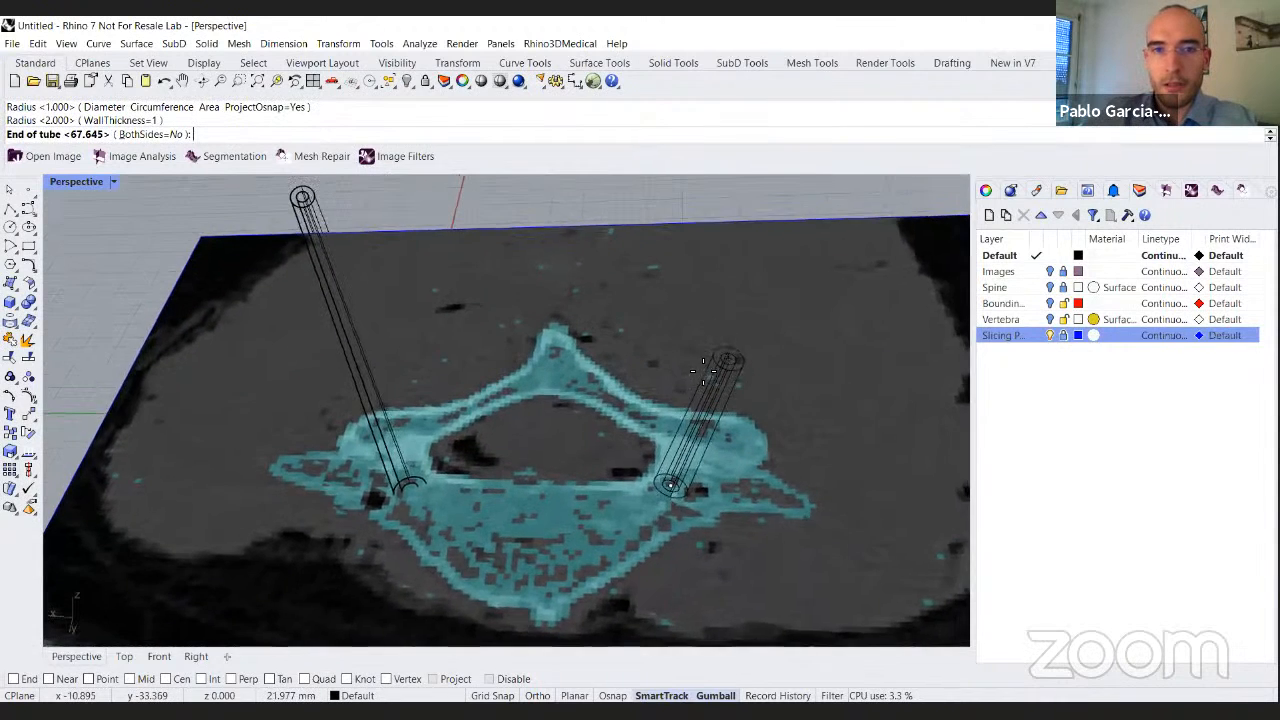
scroll(696, 372, "down", 5)
left_click(766, 220)
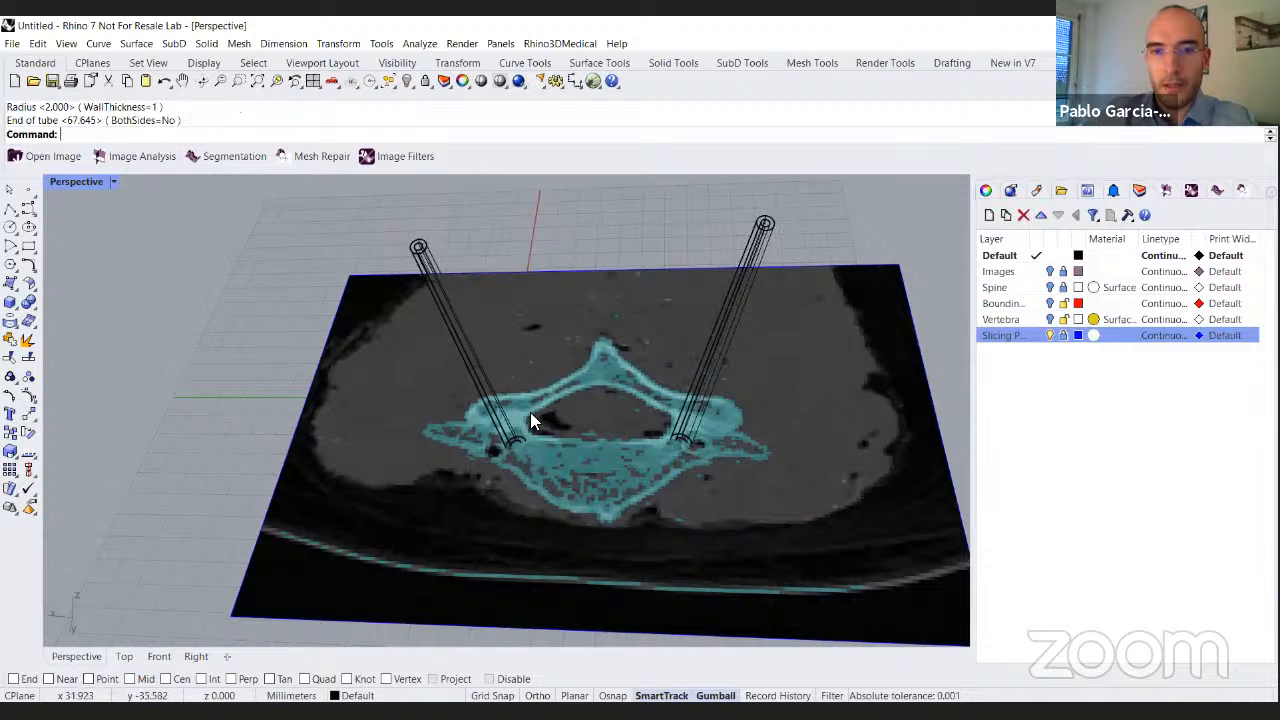
Show the Vertebra layer and hide the Slicing Plane layer to view both tubes against the vertebra surface.
scroll(606, 364, "up", 2)
right_click_drag(560, 412, 690, 400)
left_click(1049, 319)
left_click(1000, 319)
right_click_drag(557, 437, 697, 390)
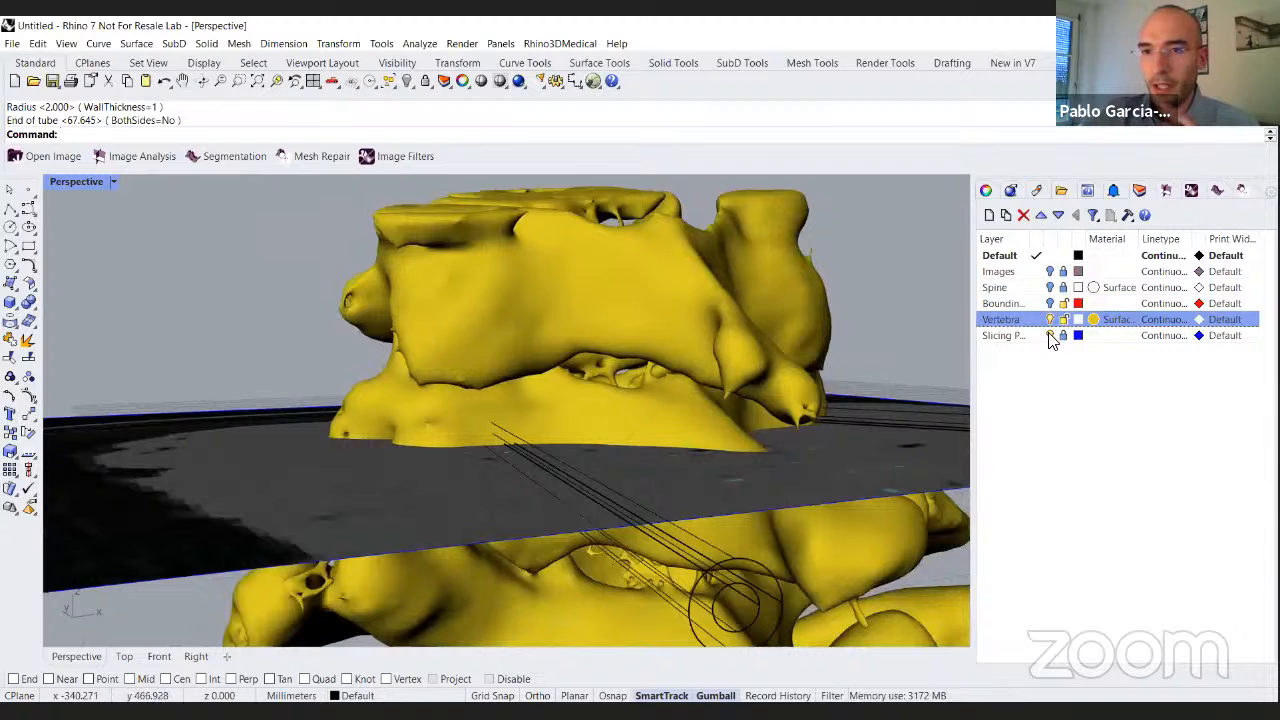
left_click(1050, 336)
left_click(640, 437)
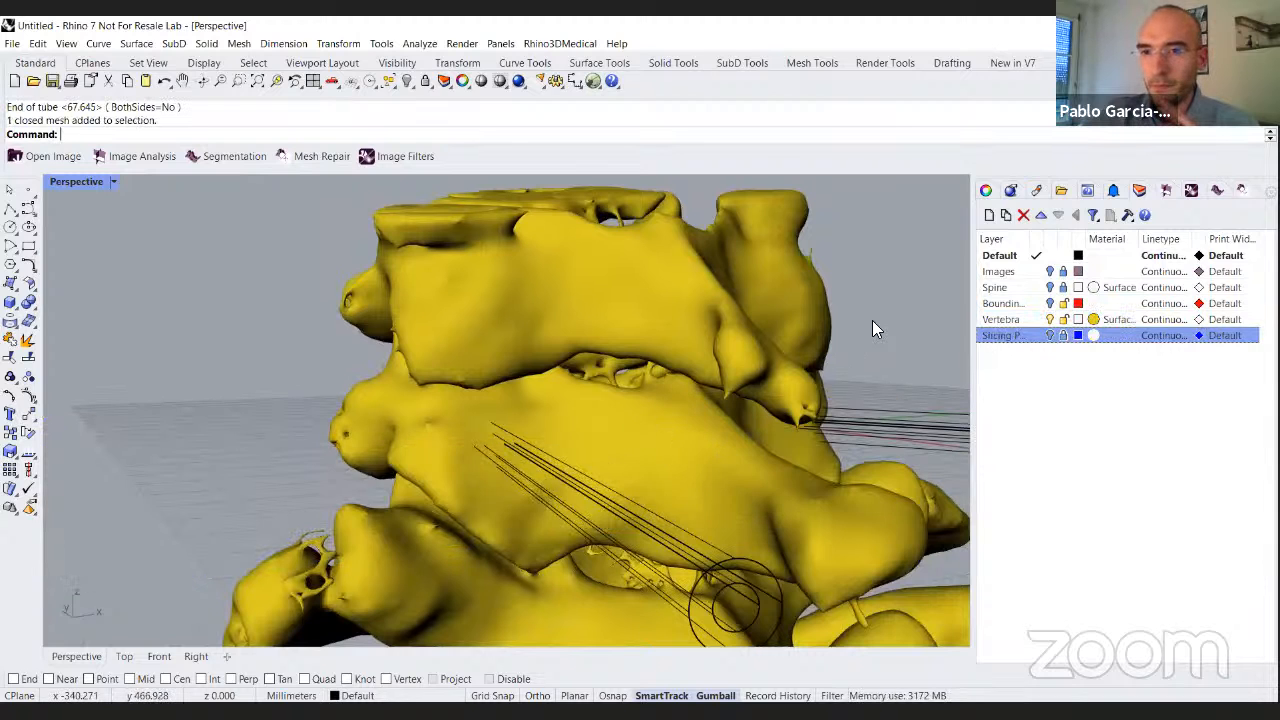
key("Escape")
scroll(724, 416, "up", 3)
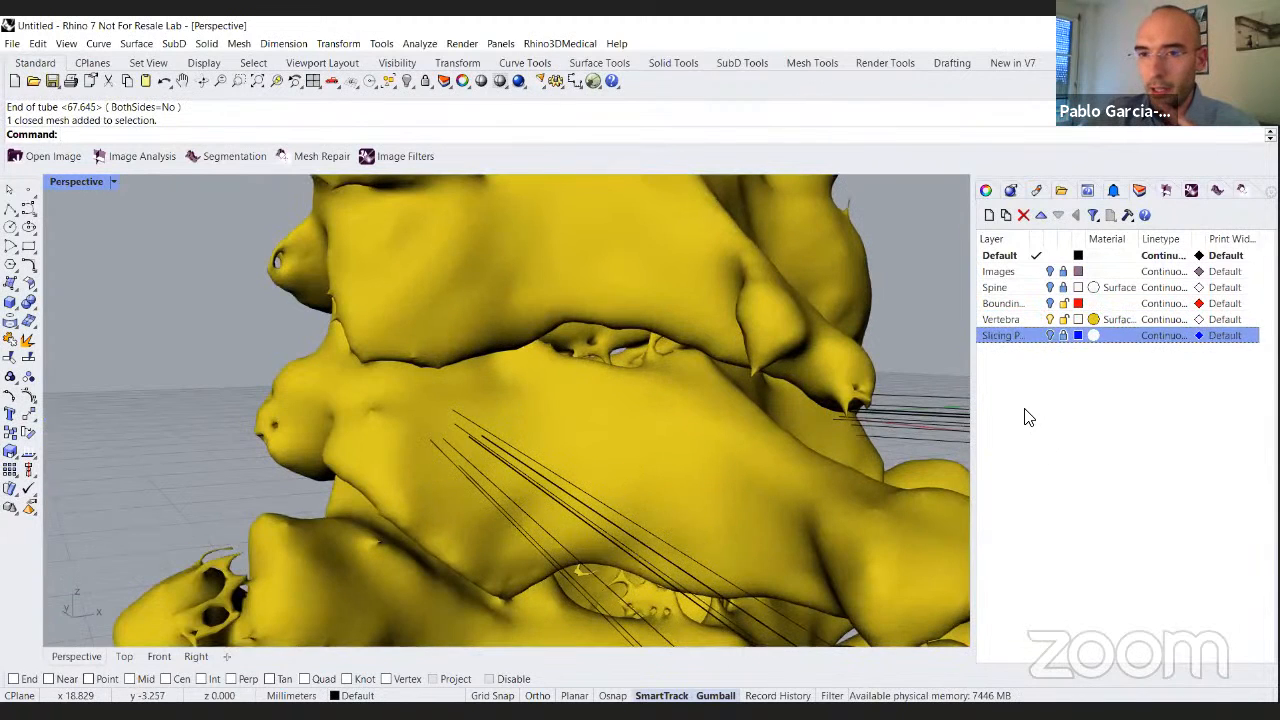
Create a new layer named Guides.
left_click(989, 215)
type("Guid")
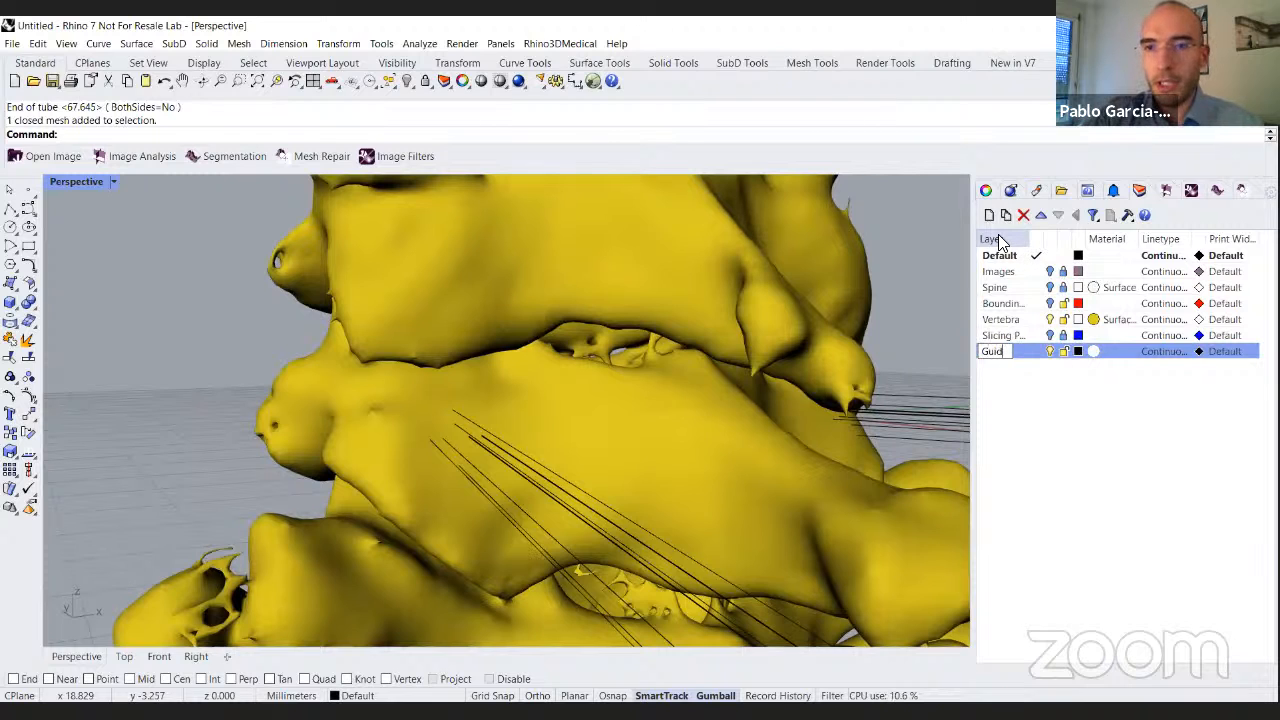
type("es")
key("Return")
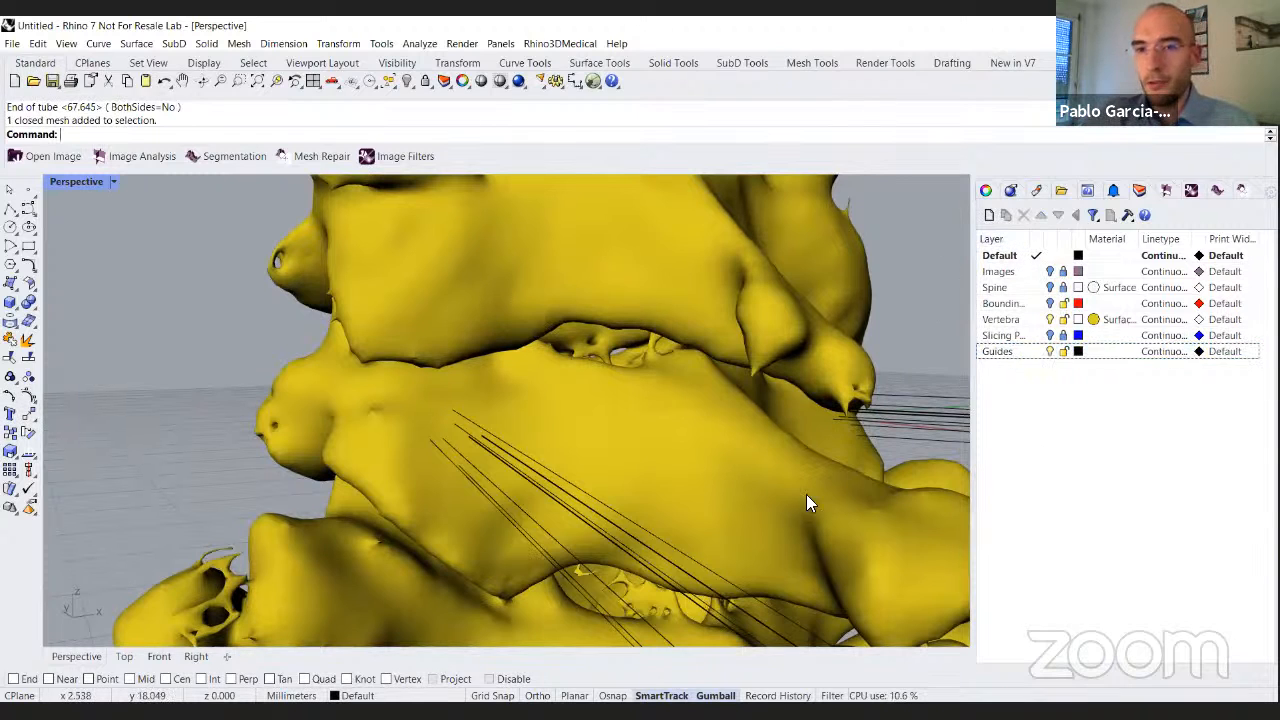
Select both tubes and move them to the Guides layer.
left_click(614, 537)
left_click(916, 406)
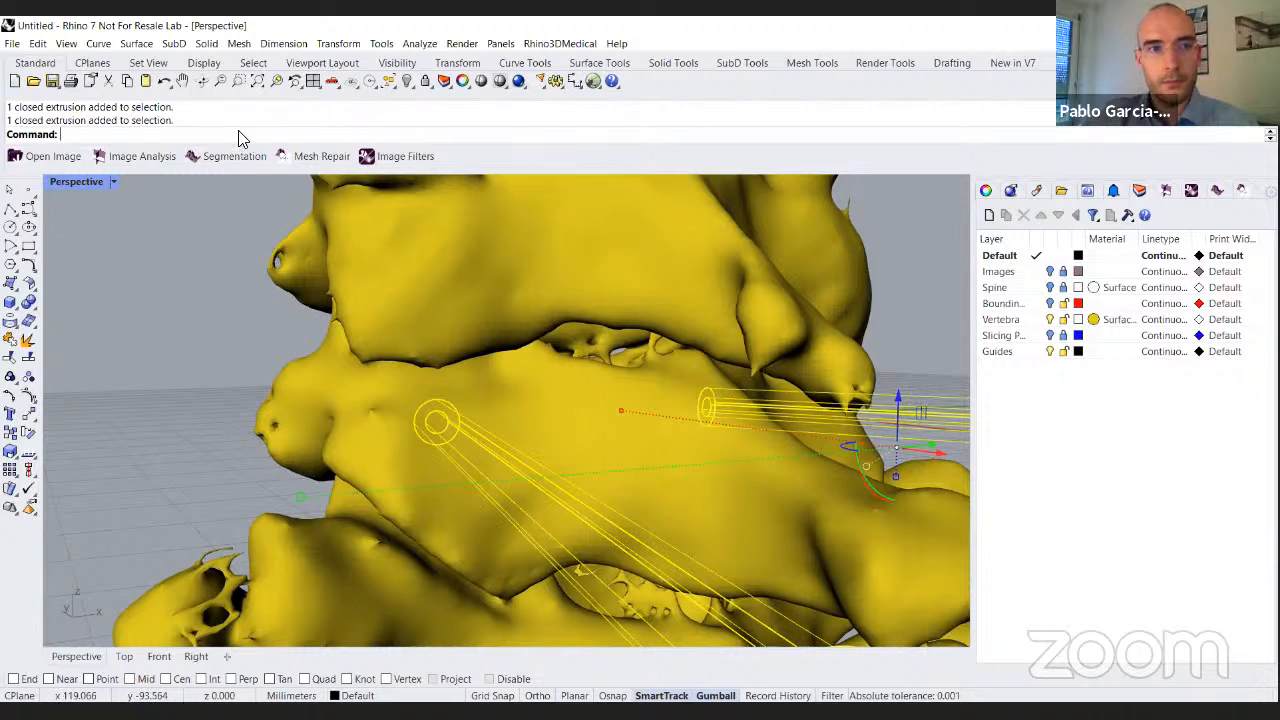
left_click(446, 84)
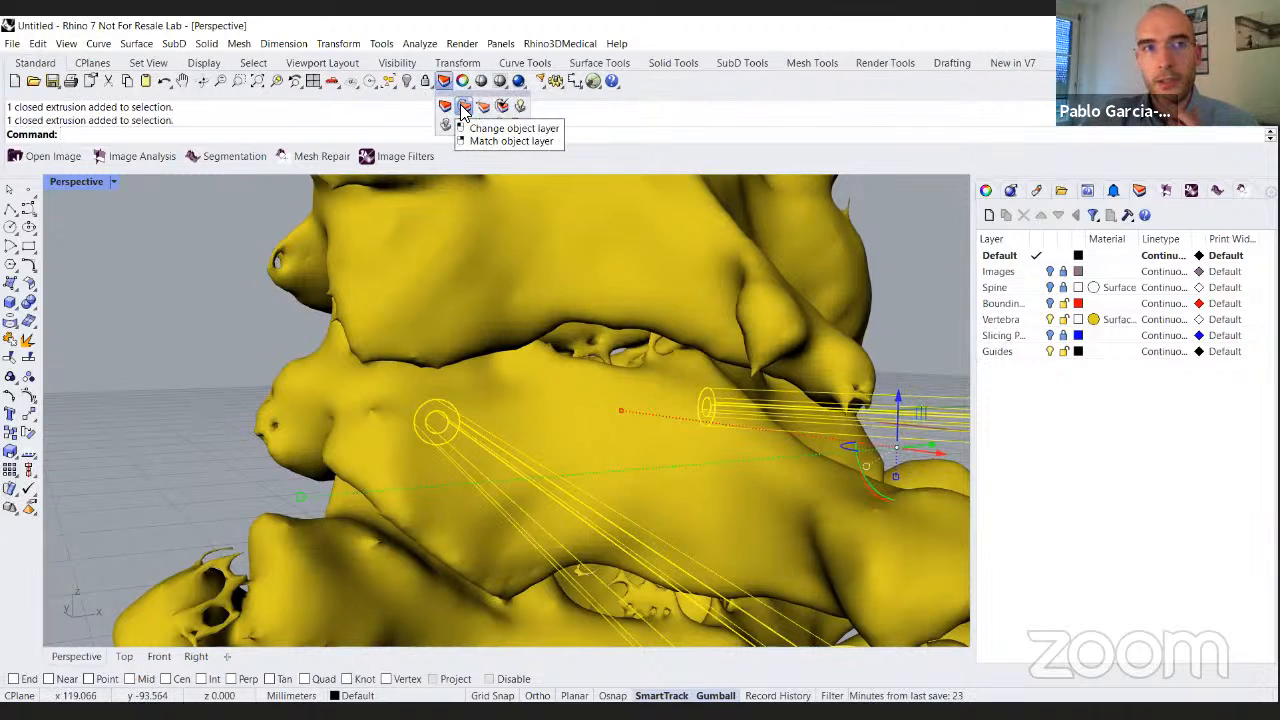
left_click(464, 107)
left_click(566, 405)
left_click(638, 467)
right_click_drag(810, 428, 238, 330)
left_click(236, 328)
right_click_drag(311, 346, 630, 372)
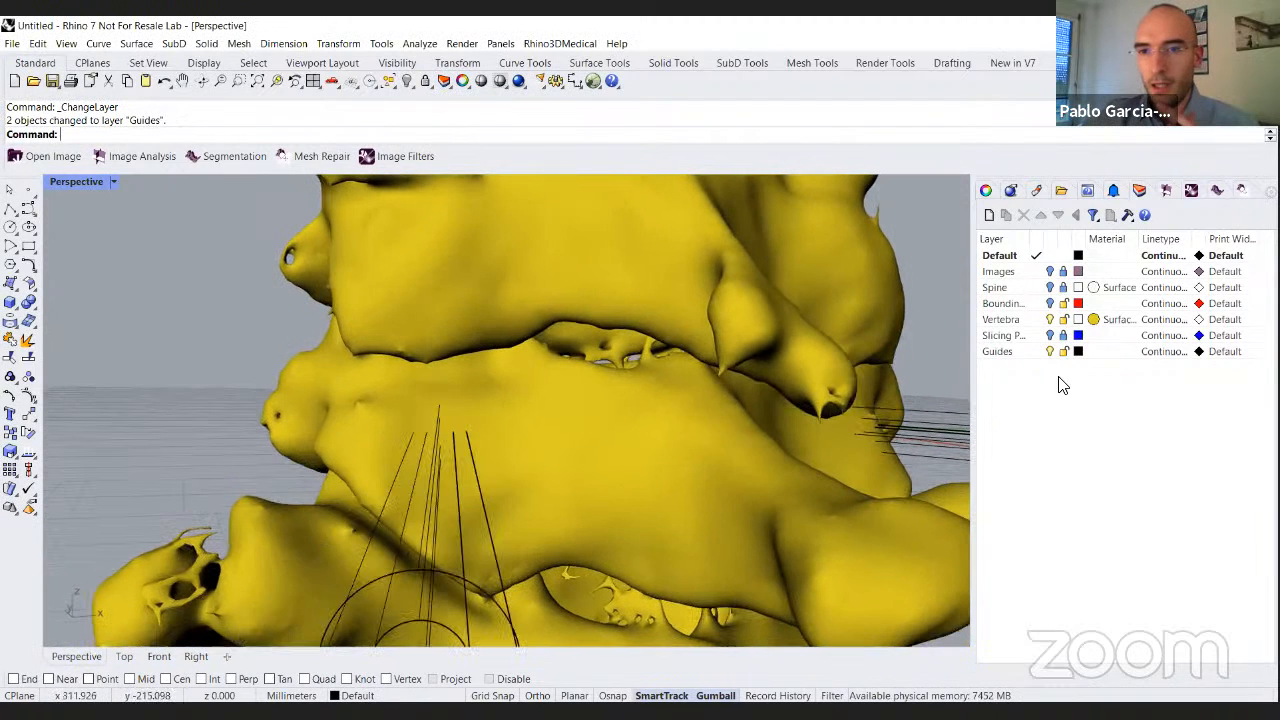
Lock the Guides layer and clear the mesh selection.
left_click(1068, 352)
left_click(577, 431)
key("Escape")
Start PolylineOnMesh on the vertebra mesh and switch the viewport display to Shaded.
right_click_drag(464, 398, 510, 446)
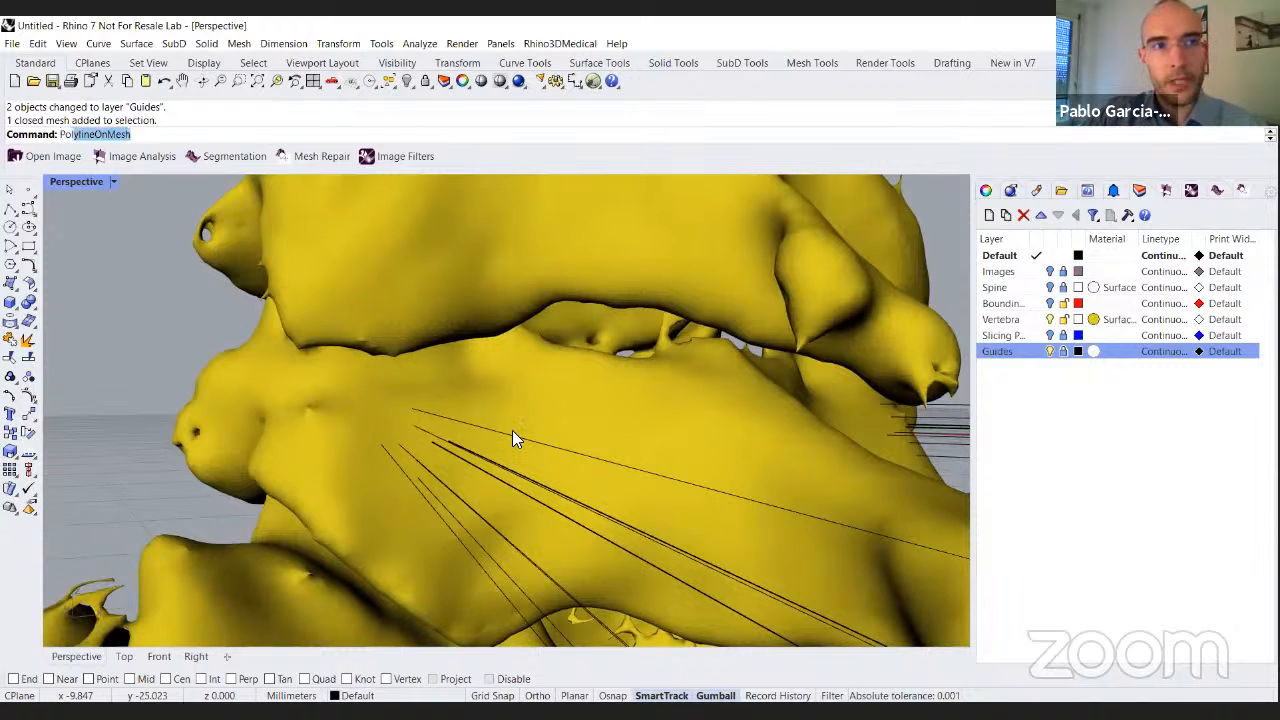
key("Return")
left_click(541, 409)
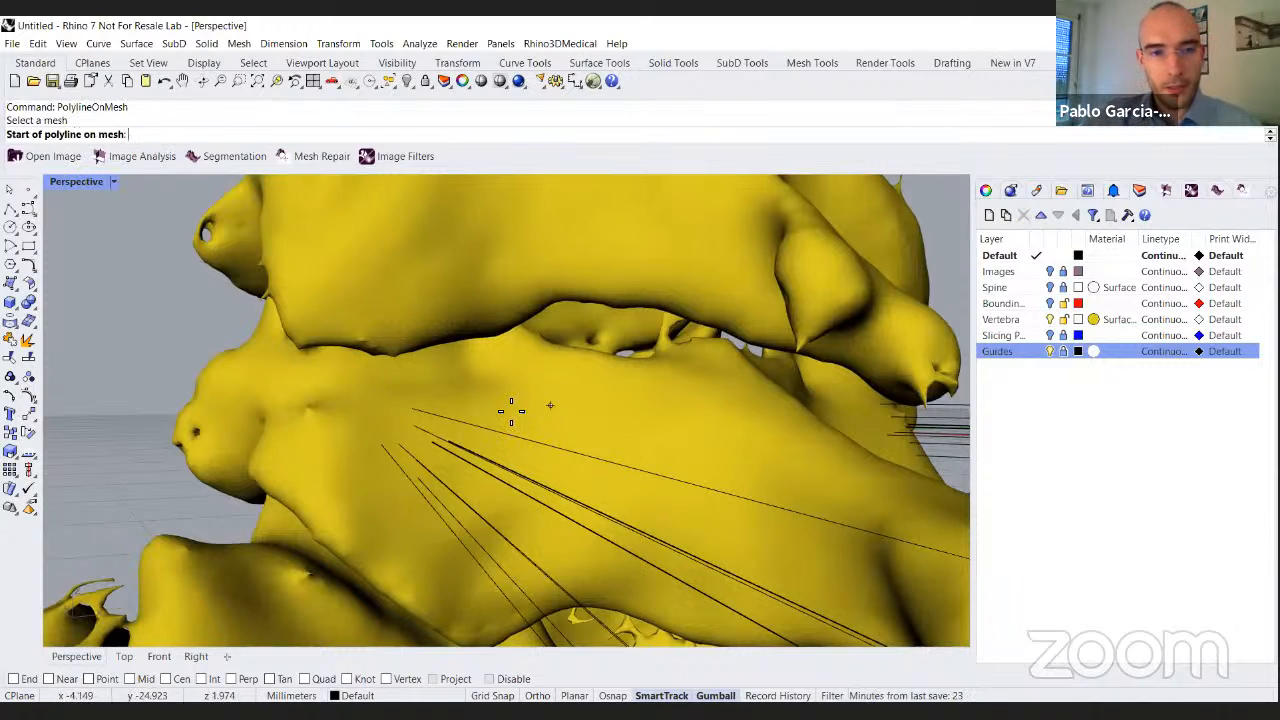
right_click_drag(400, 398, 440, 390)
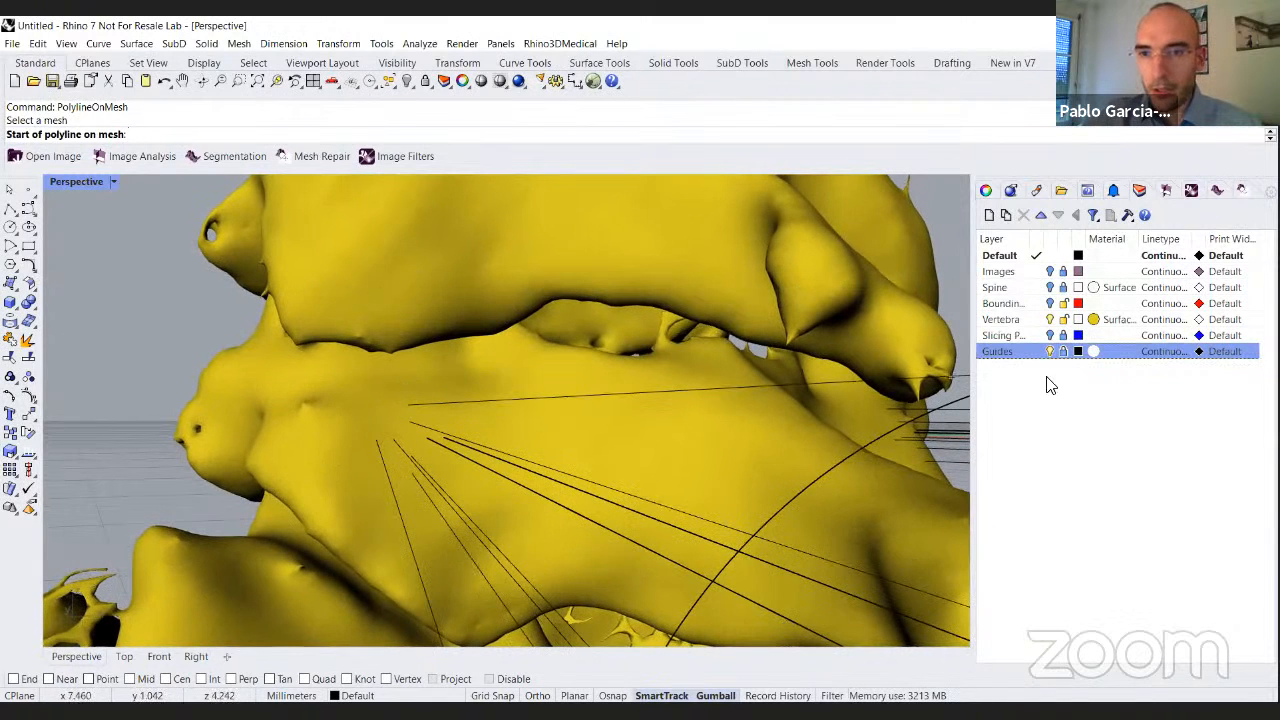
left_click(115, 183)
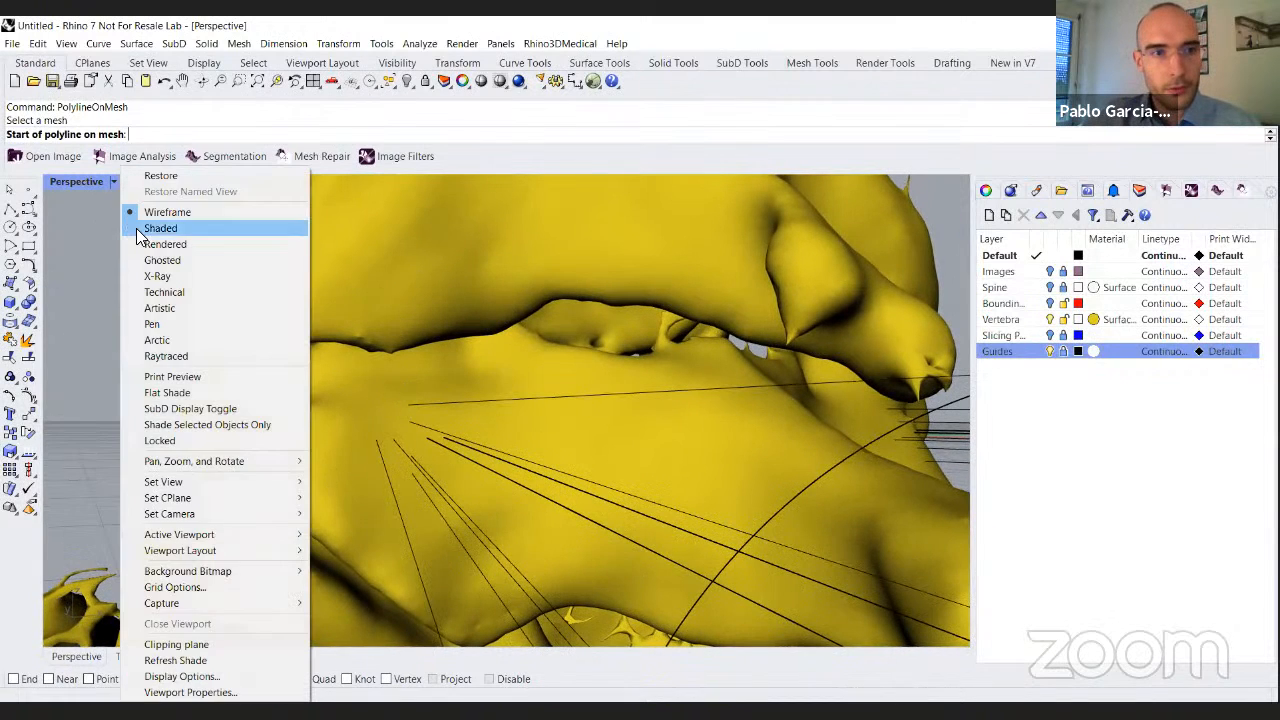
left_click(171, 234)
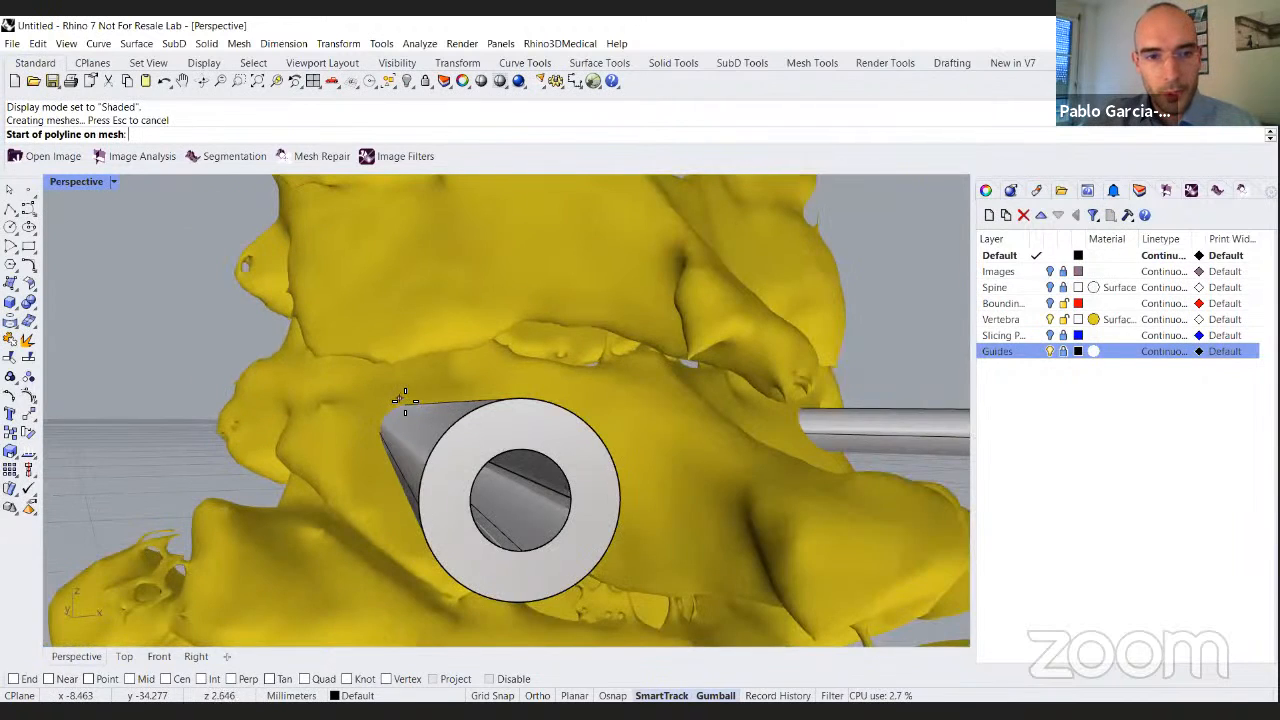
Draw a closed elongated polyline on the vertebra surface, starting around the tip of the near tube and looping across the bone.
scroll(405, 400, "up", 3)
left_click(408, 393)
left_click(359, 394)
left_click(346, 428)
left_click(349, 476)
scroll(361, 487, "down", 3)
mouse_move(356, 489)
right_mouse_down()
mouse_move(326, 472)
mouse_move(333, 483)
right_mouse_up()
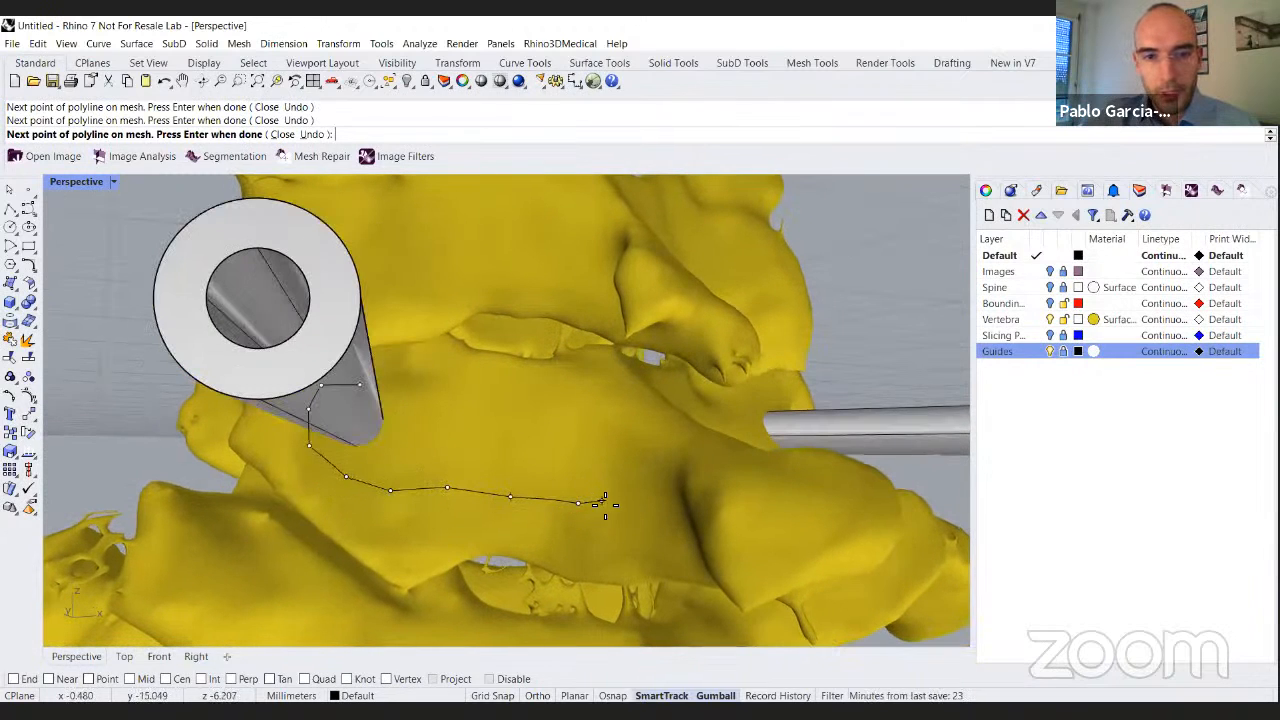
right_click_drag(620, 494, 615, 453)
left_click(606, 425)
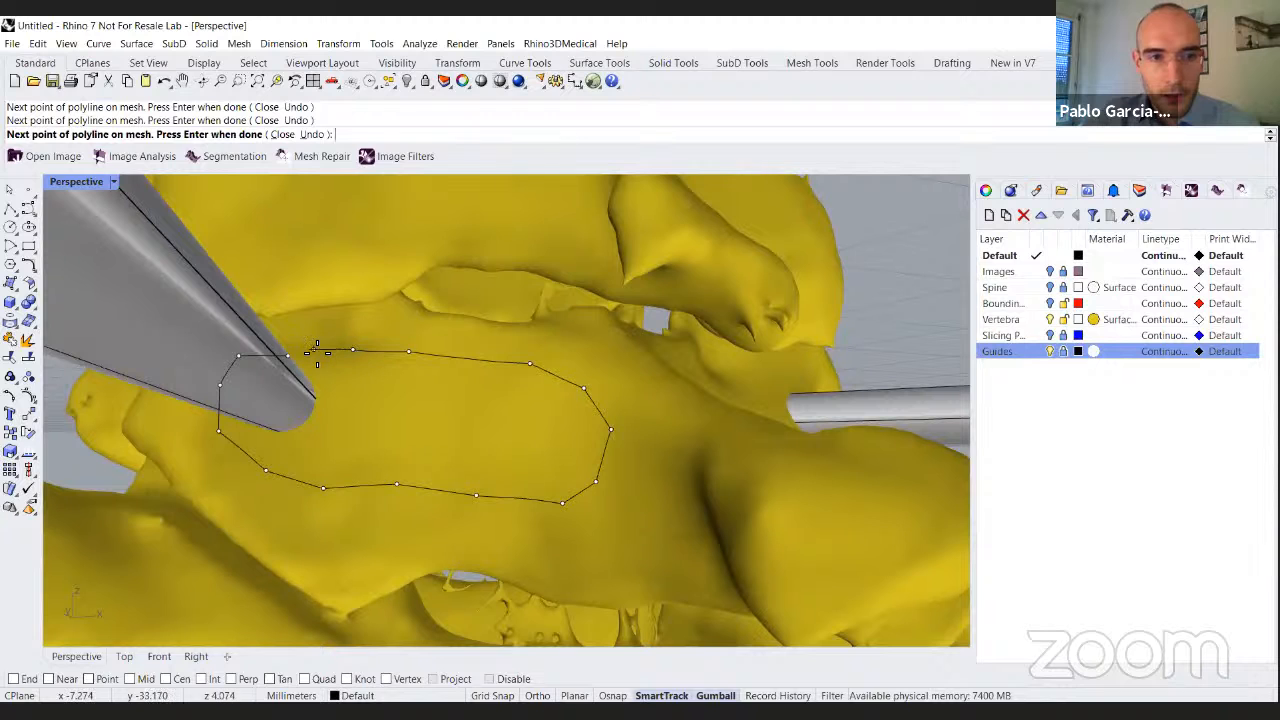
right_click_drag(316, 352, 328, 376)
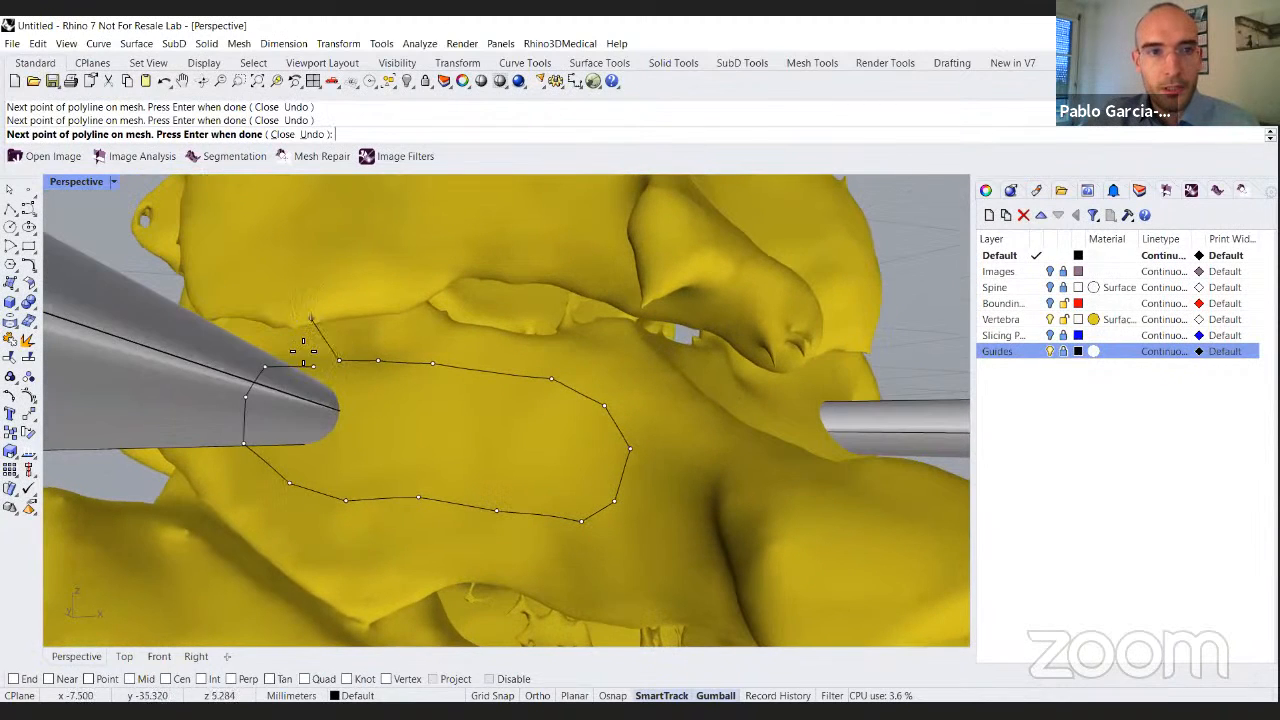
left_click(284, 134)
Convert the outline with CurveThroughPolyline, using degree 3, the ControlPoint curve type and DeleteInput set to Yes.
right_click_drag(447, 400, 508, 390)
type("CurveThroughPolyline")
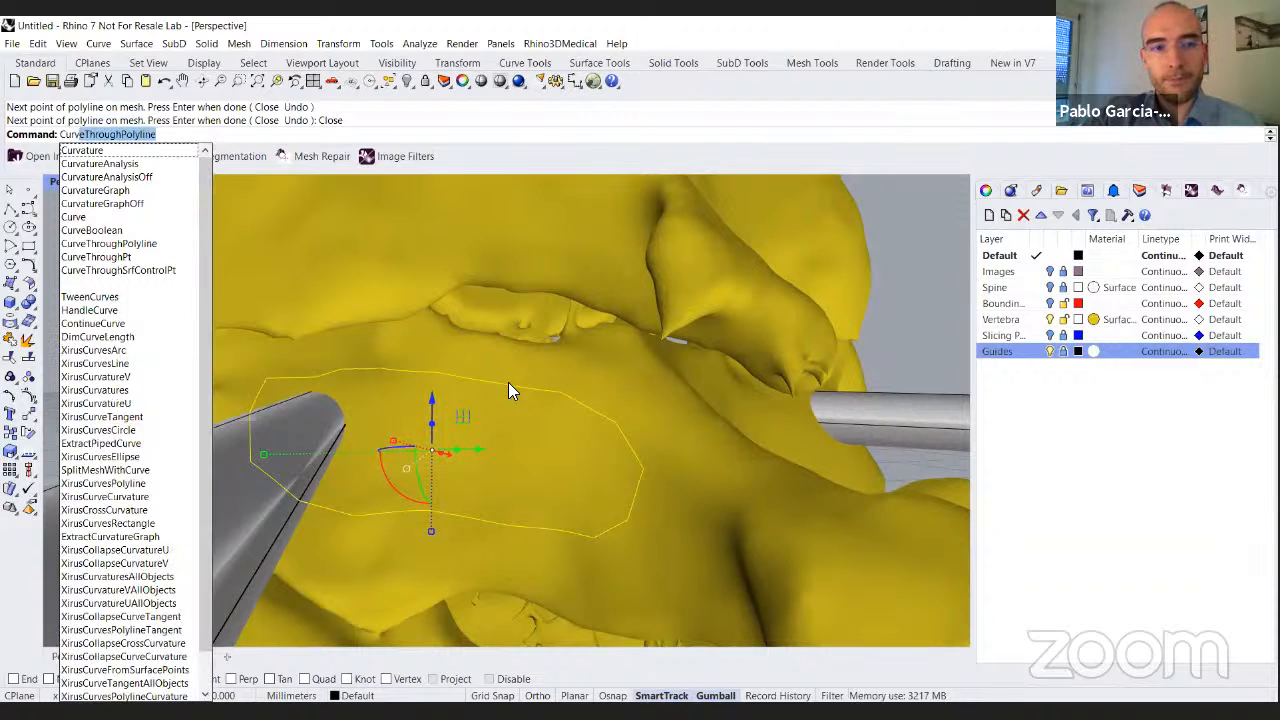
key("Return")
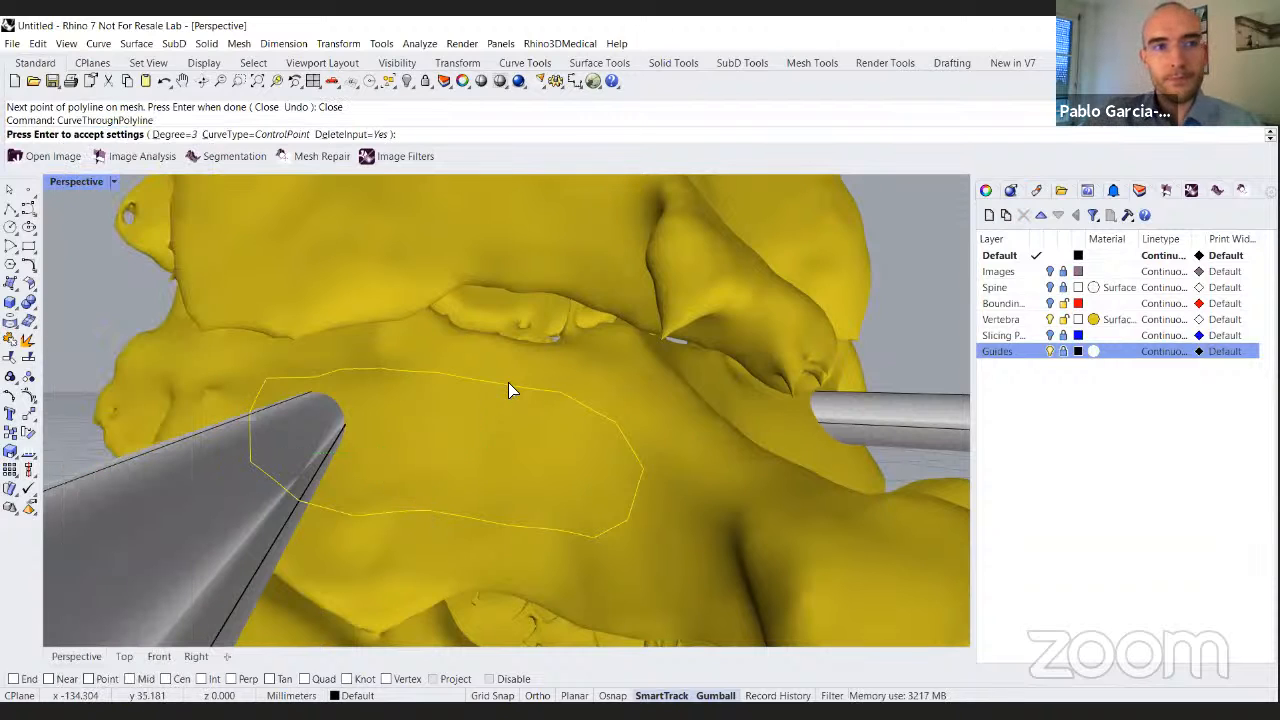
key("Return")
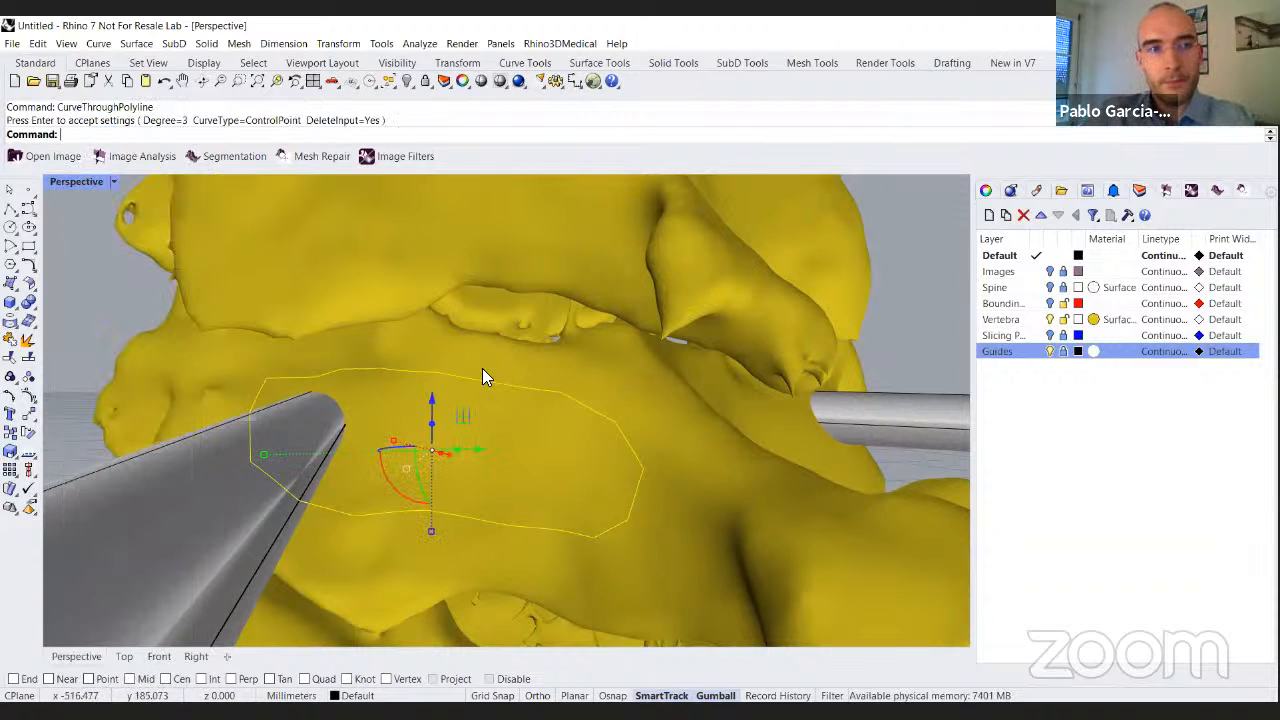
Rebuild the outline curve with 23 points and degree 5, deleting the input curve.
type("Rebuild")
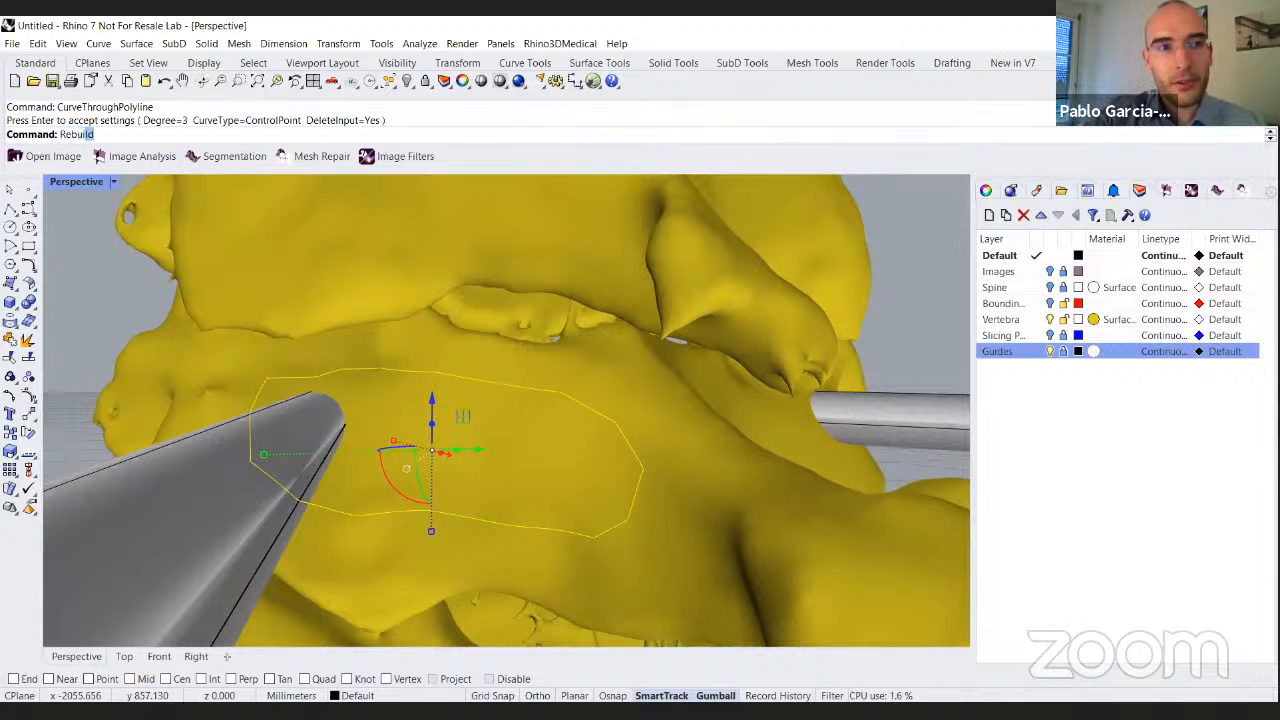
key("Return")
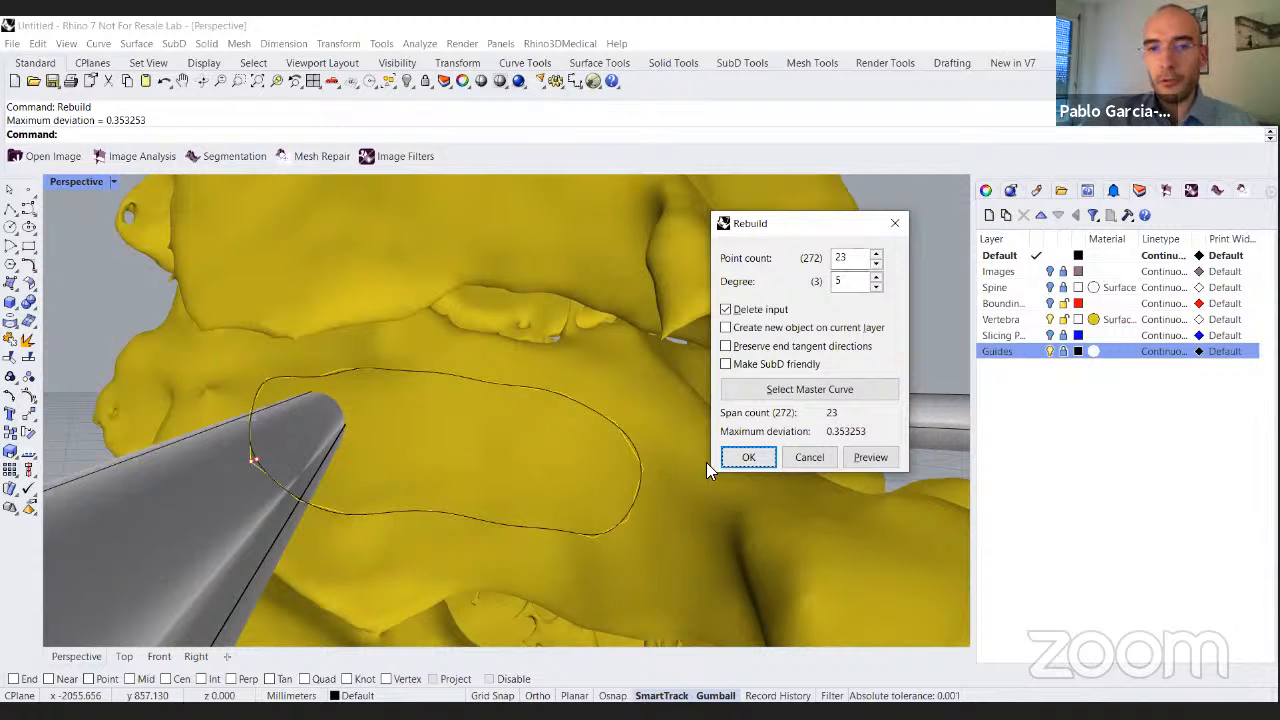
left_click(749, 457)
right_click_drag(566, 443, 440, 432)
scroll(443, 434, "up", 3)
key("Escape")
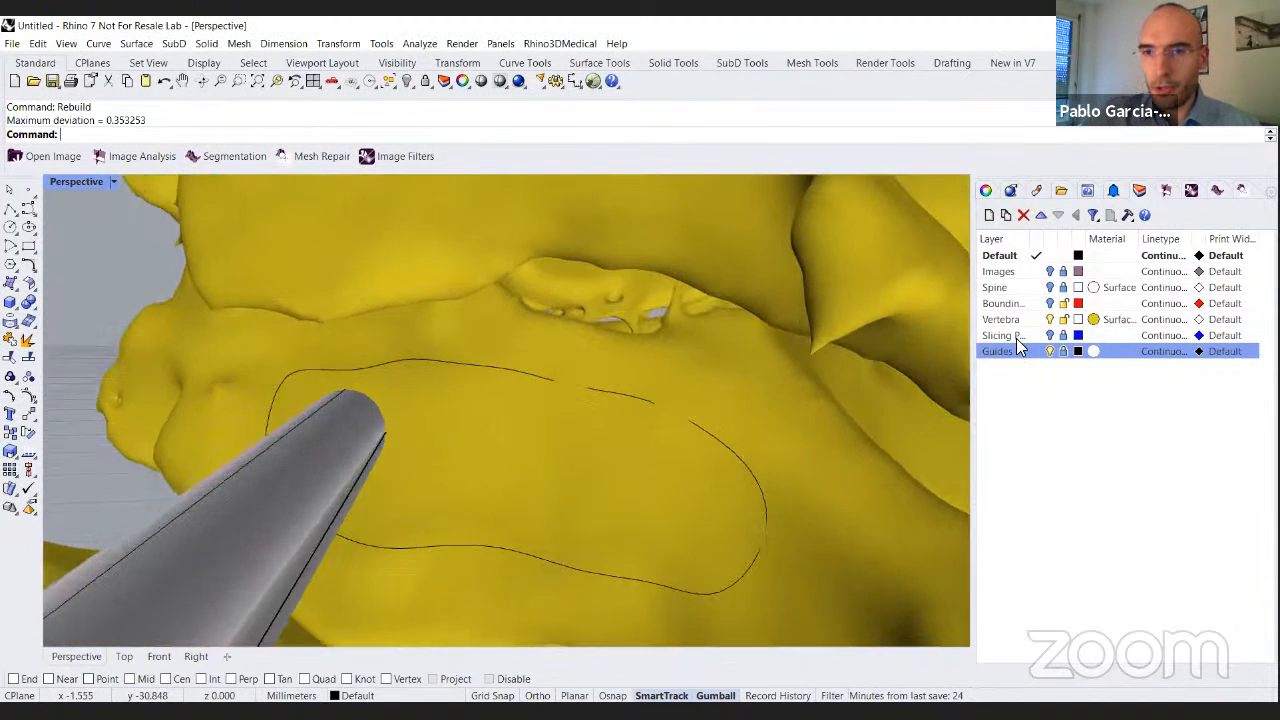
Switch the viewport display to Wireframe.
left_click(114, 181)
left_click(180, 217)
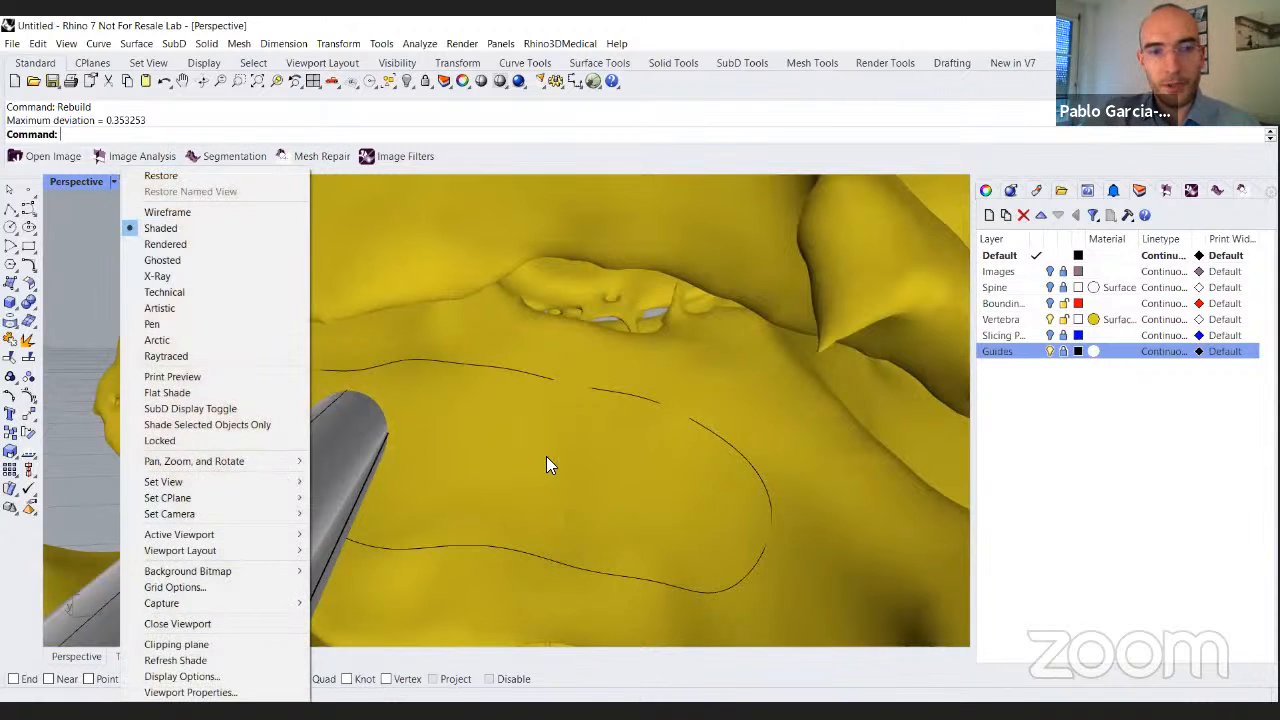
right_click_drag(574, 440, 515, 428)
Extract a copy of the vertebra mesh faces covering the area enclosed by the outline curve.
left_click(310, 156)
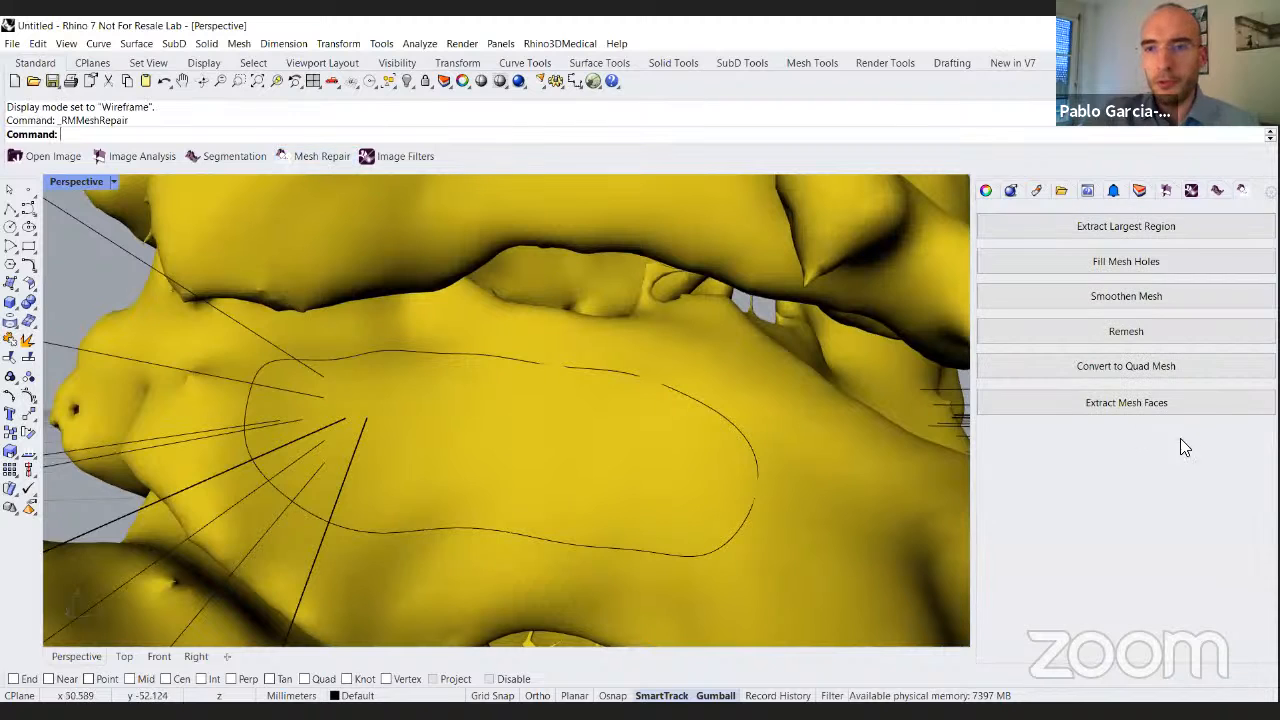
left_click(1116, 404)
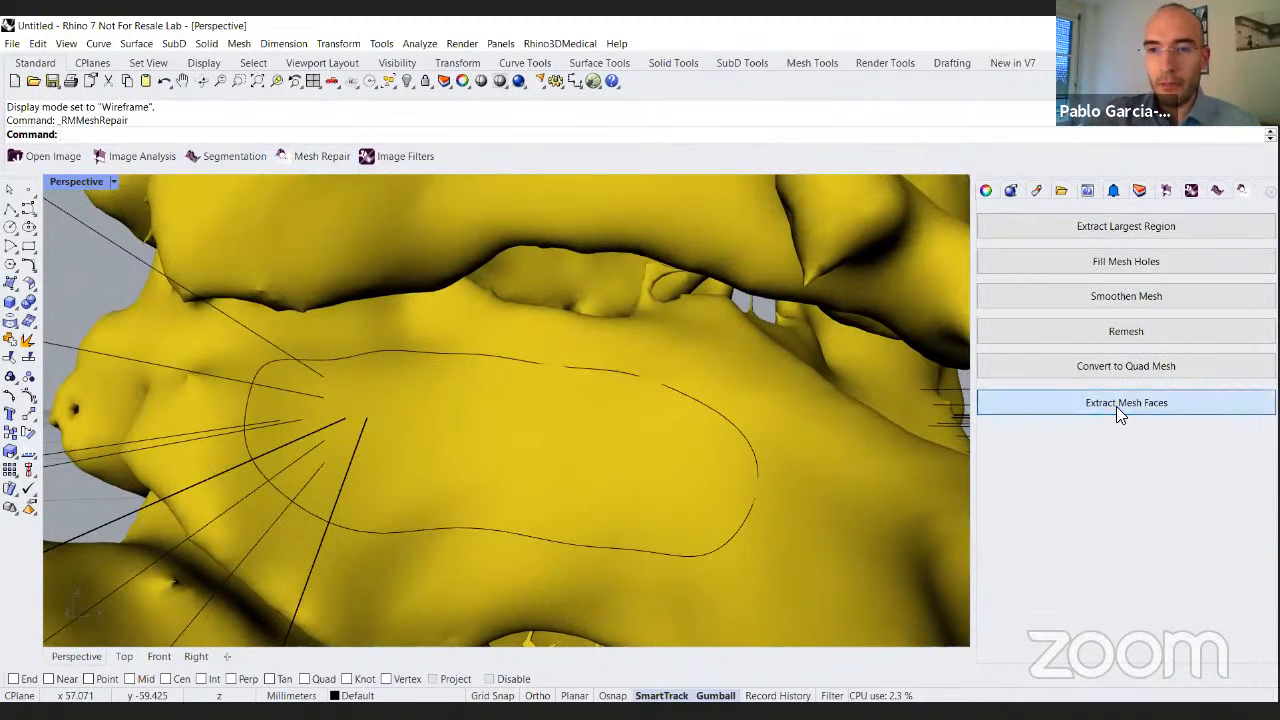
mouse_move(408, 390)
left_mouse_down()
mouse_move(323, 391)
mouse_move(280, 409)
mouse_move(340, 503)
mouse_move(557, 514)
mouse_move(695, 539)
mouse_move(729, 477)
mouse_move(621, 405)
mouse_move(429, 391)
mouse_move(389, 440)
mouse_move(657, 466)
mouse_move(574, 489)
mouse_move(606, 491)
left_mouse_up()
key("Return")
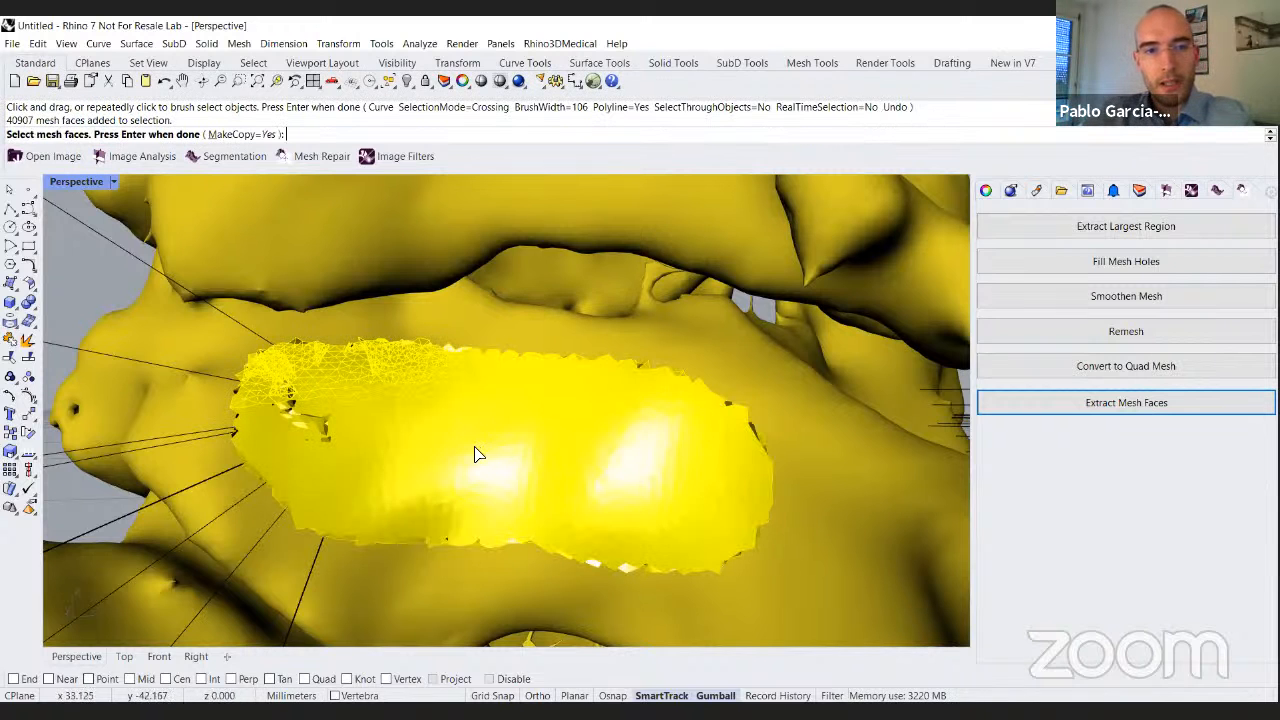
mouse_move(409, 449)
right_mouse_down()
mouse_move(397, 449)
mouse_move(446, 466)
right_mouse_up()
key("Return")
right_click_drag(486, 426, 508, 419)
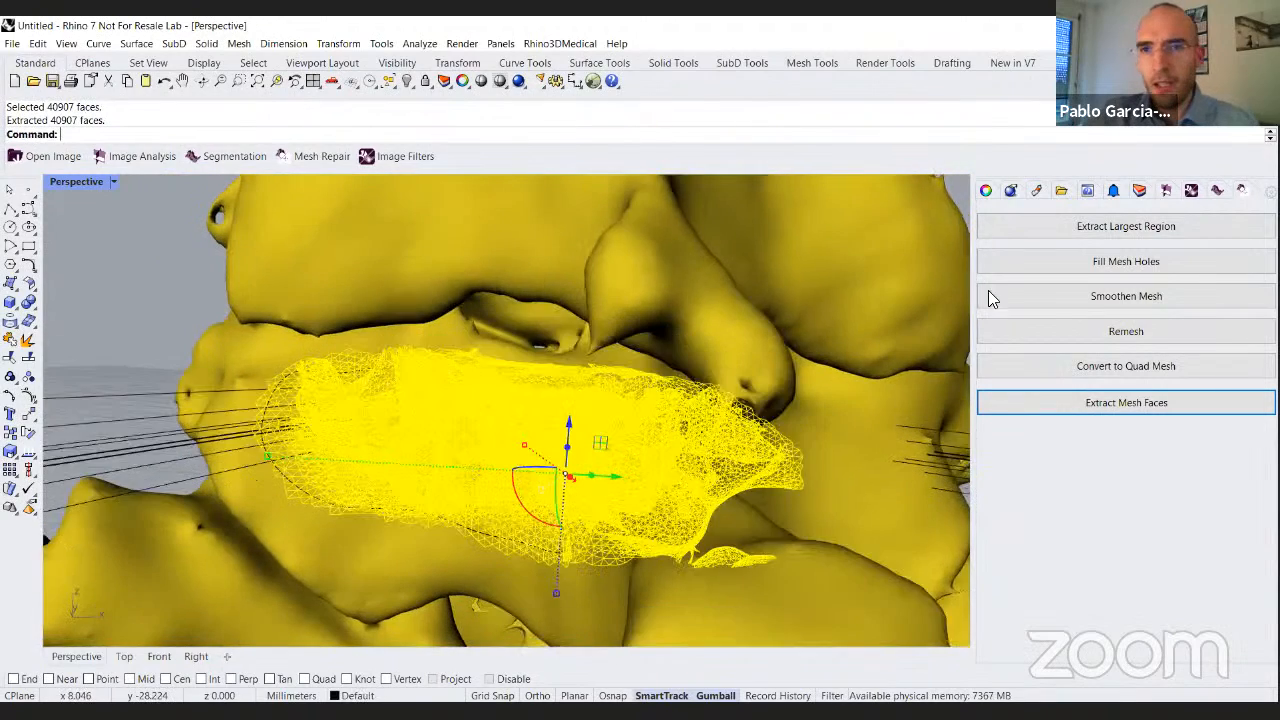
Create a new layer named AuxMesh.
left_click(1139, 192)
right_click_drag(523, 480, 549, 485)
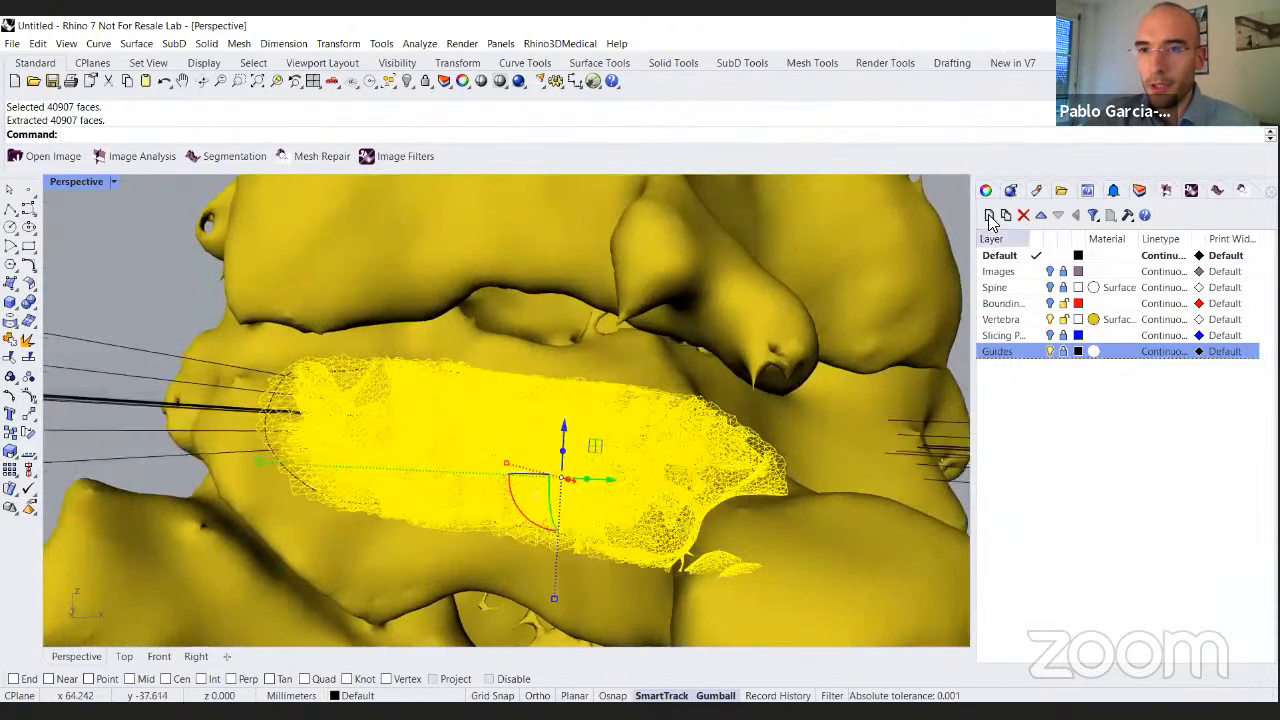
left_click(989, 216)
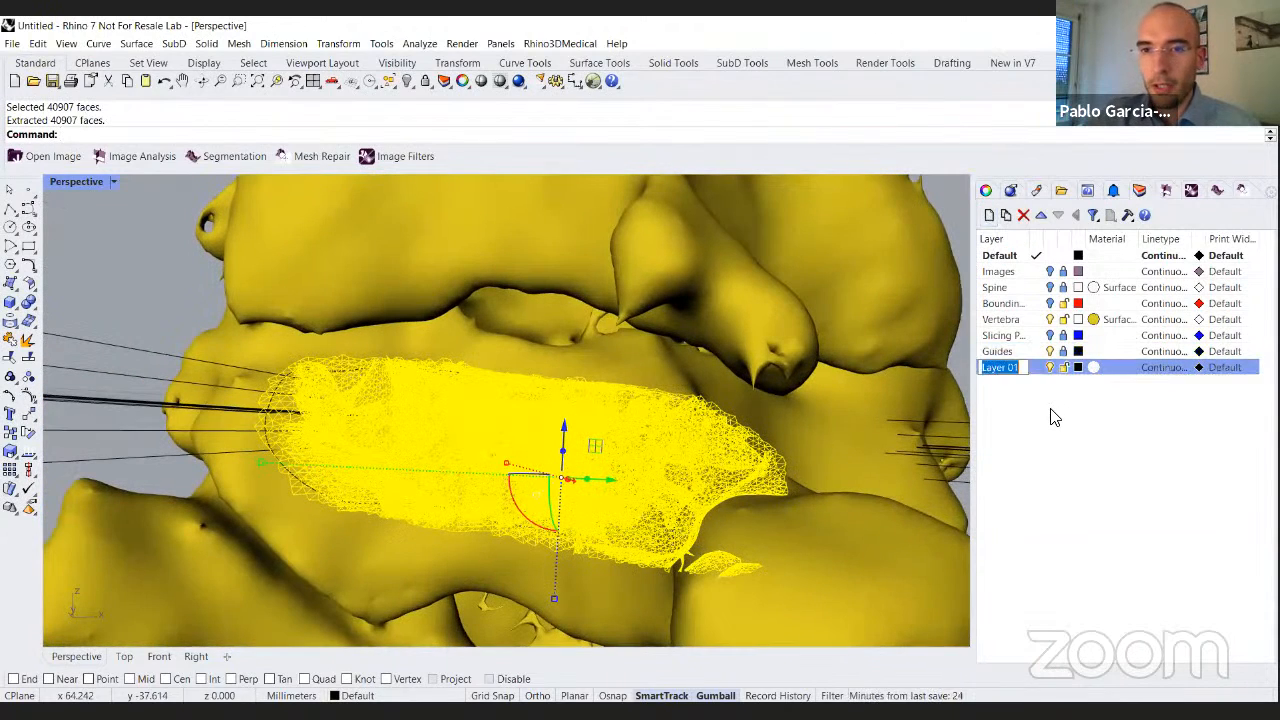
type("AuxMesh")
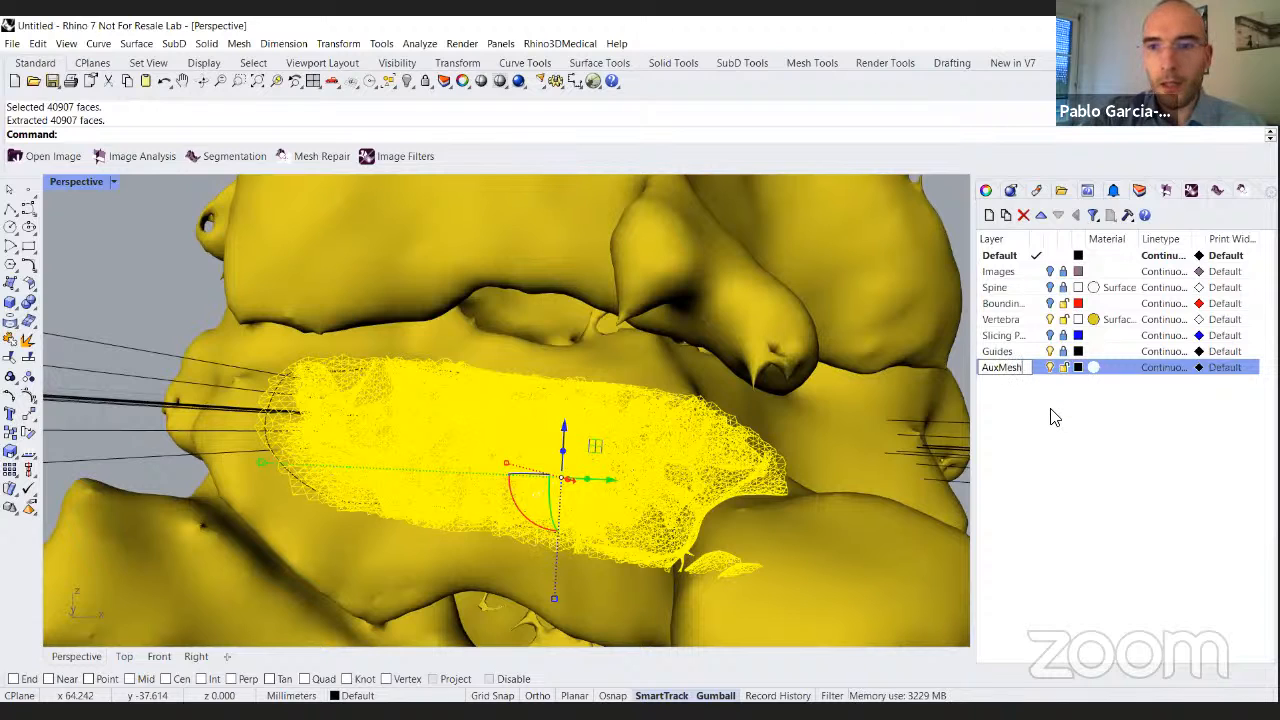
key("Return")
Move the extracted mesh faces to the AuxMesh layer.
left_click(448, 85)
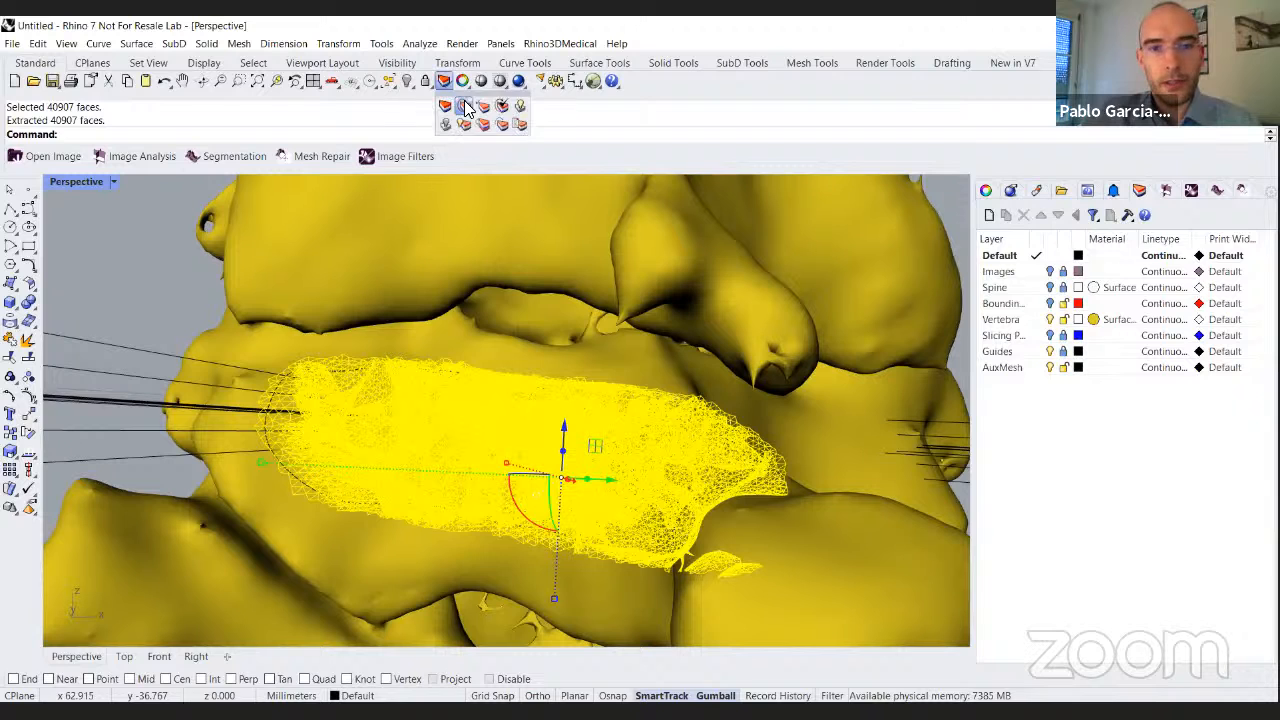
left_click(466, 108)
left_click(583, 389)
left_click(634, 466)
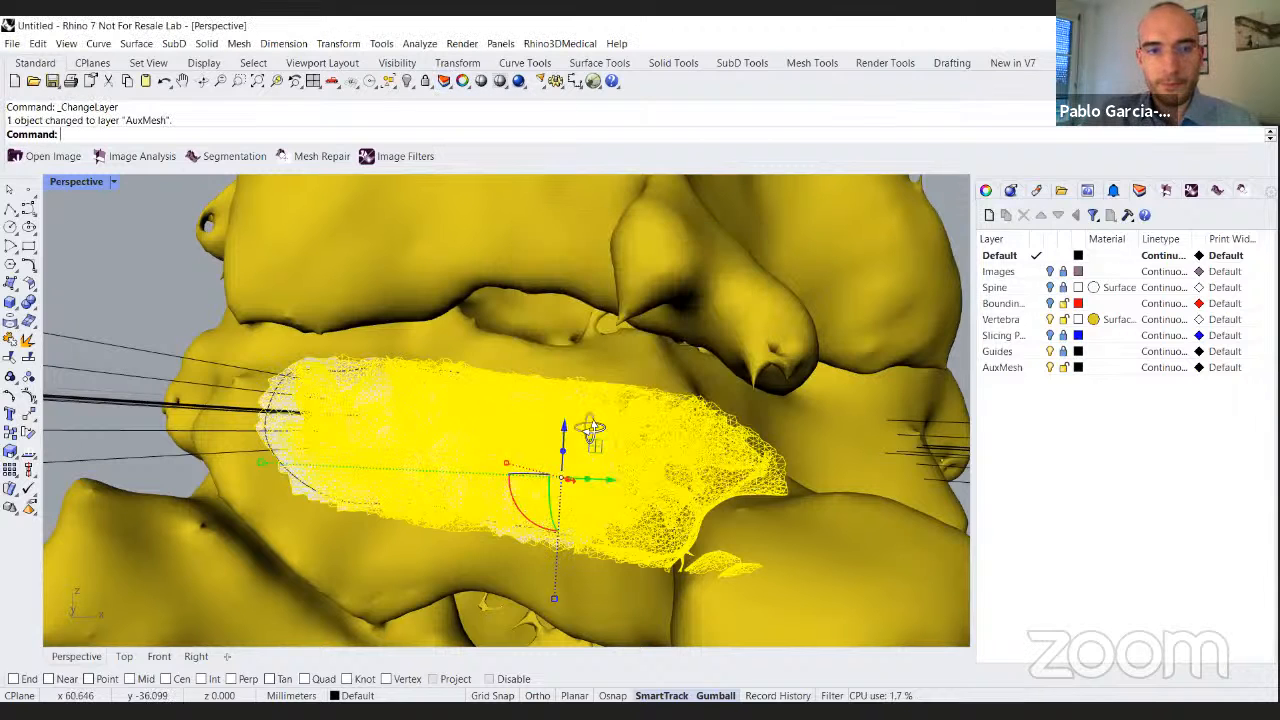
Hide the Vertebra layer and explode the extracted mesh into its separate pieces.
left_click(1049, 320)
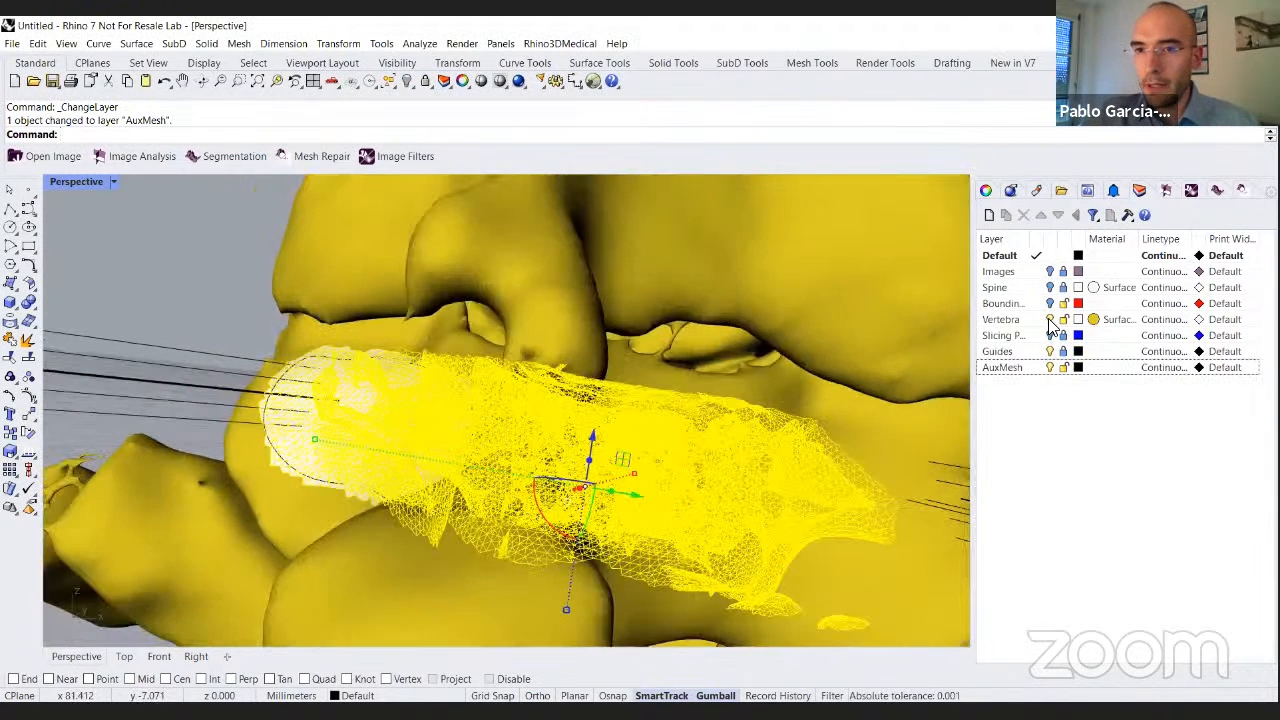
left_click(572, 274)
right_click_drag(572, 290, 540, 430)
left_click(612, 397)
right_click_drag(648, 410, 648, 415)
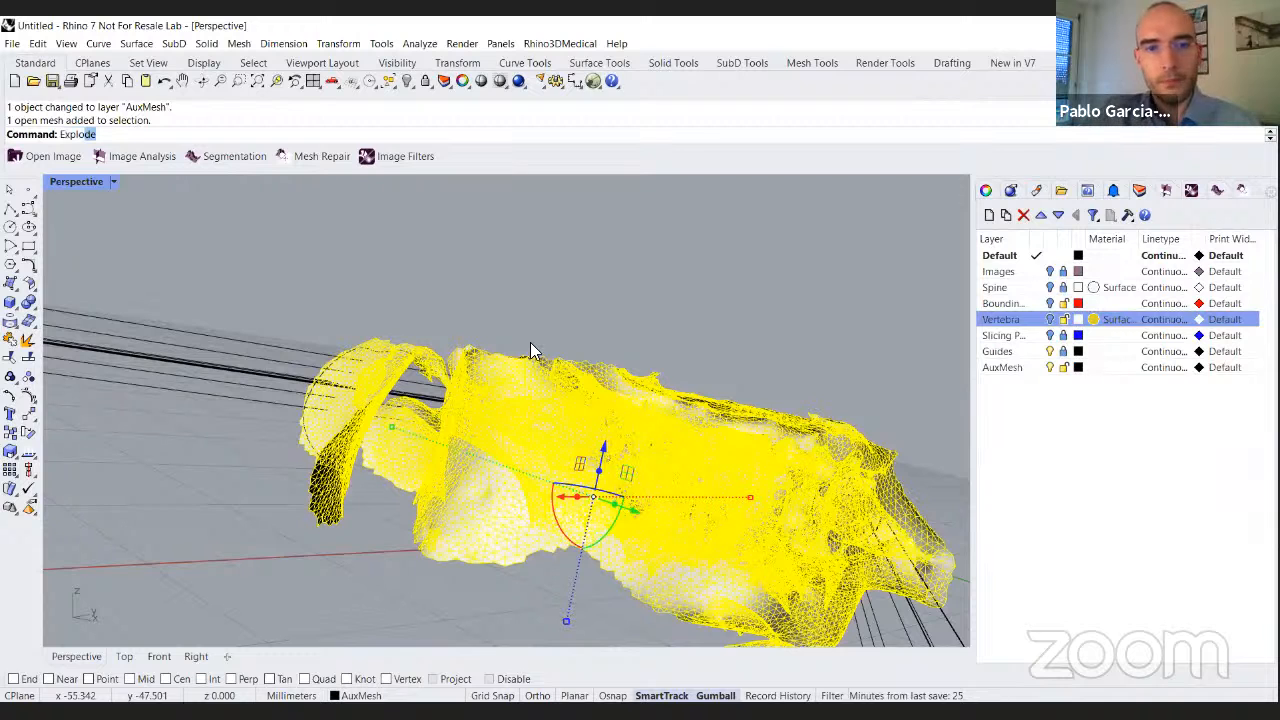
key("Return")
Select the outer surface patch under the outline curve and create a new layer named BaseMesh.
right_click_drag(558, 464, 574, 242)
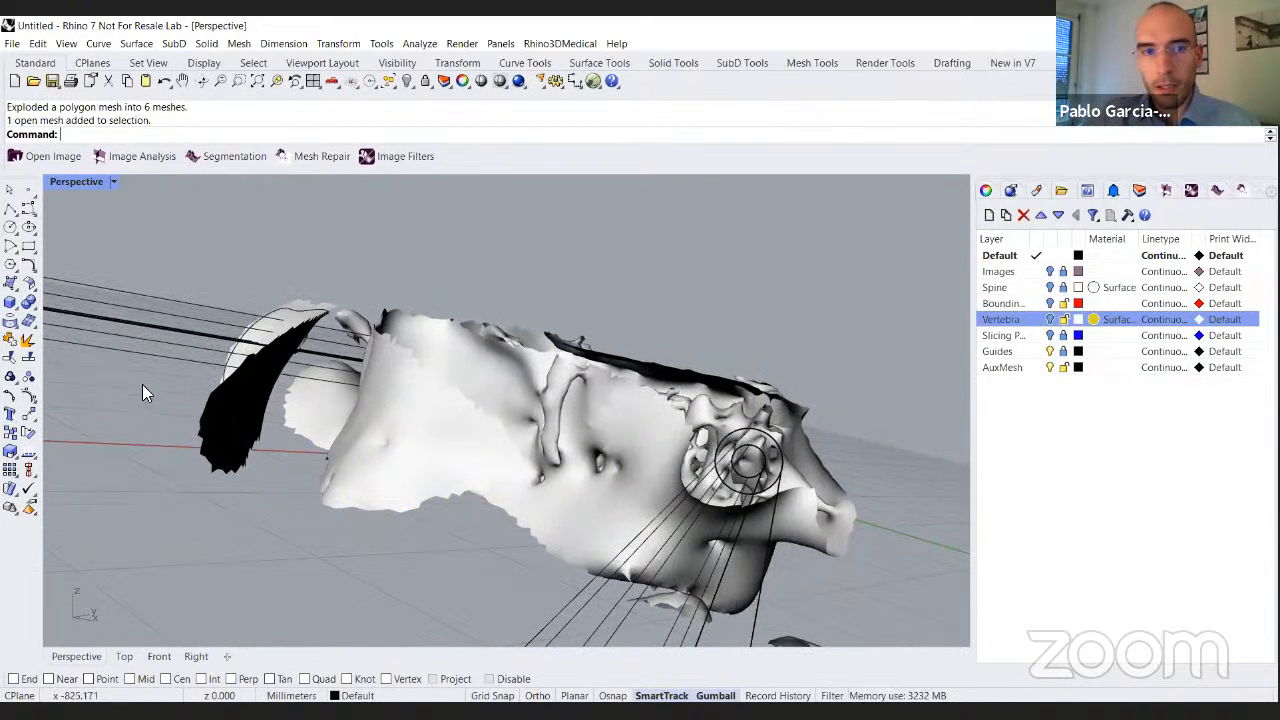
left_click(223, 422)
right_click_drag(223, 422, 997, 228)
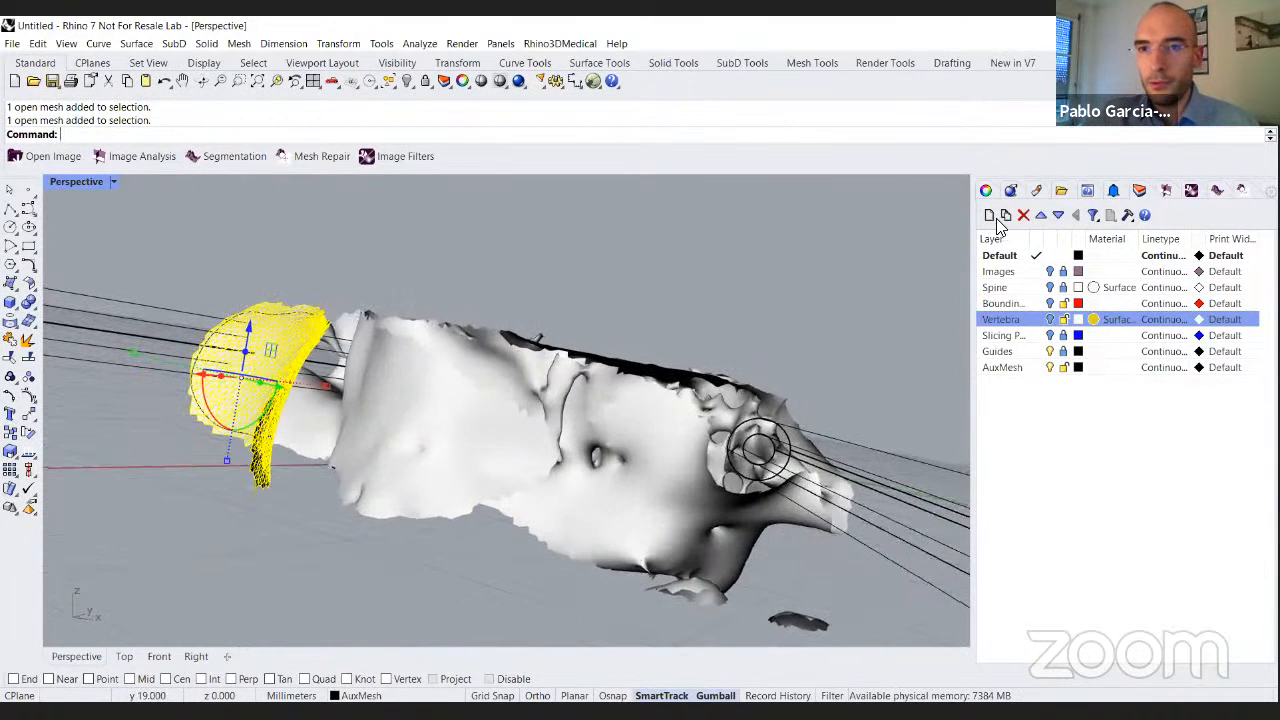
left_click(990, 217)
type("BaseMesh")
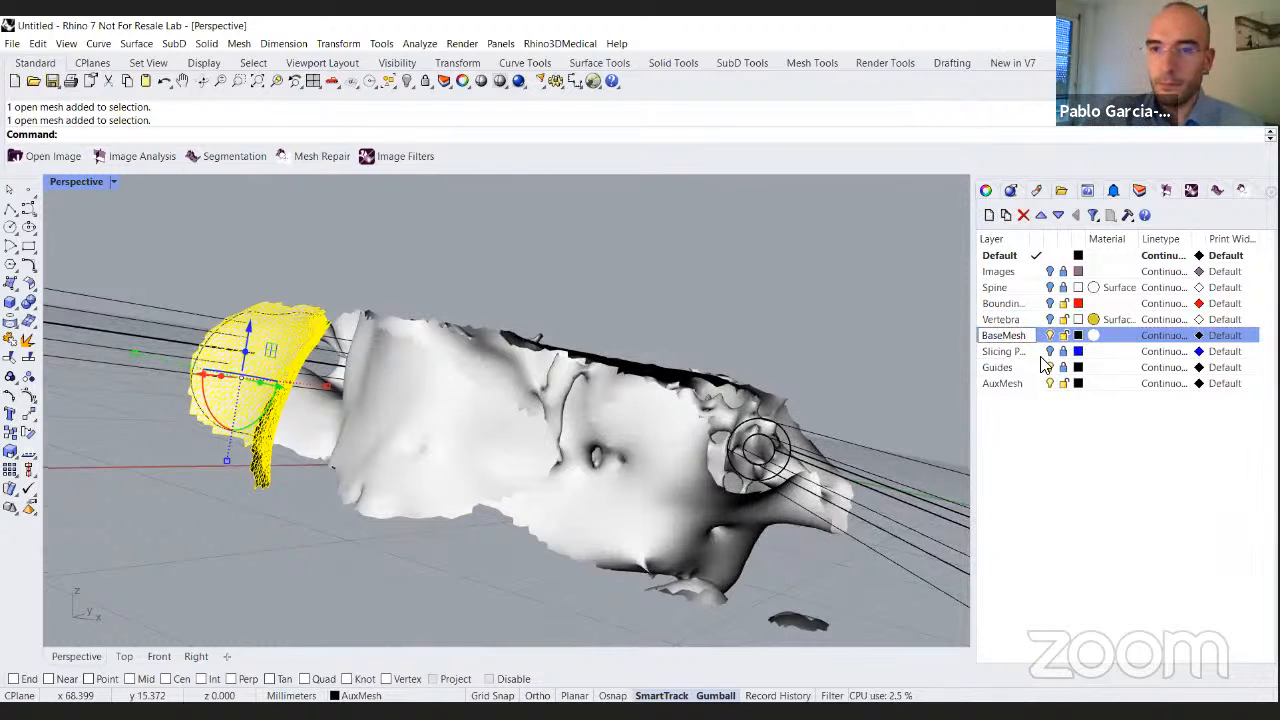
key("Return")
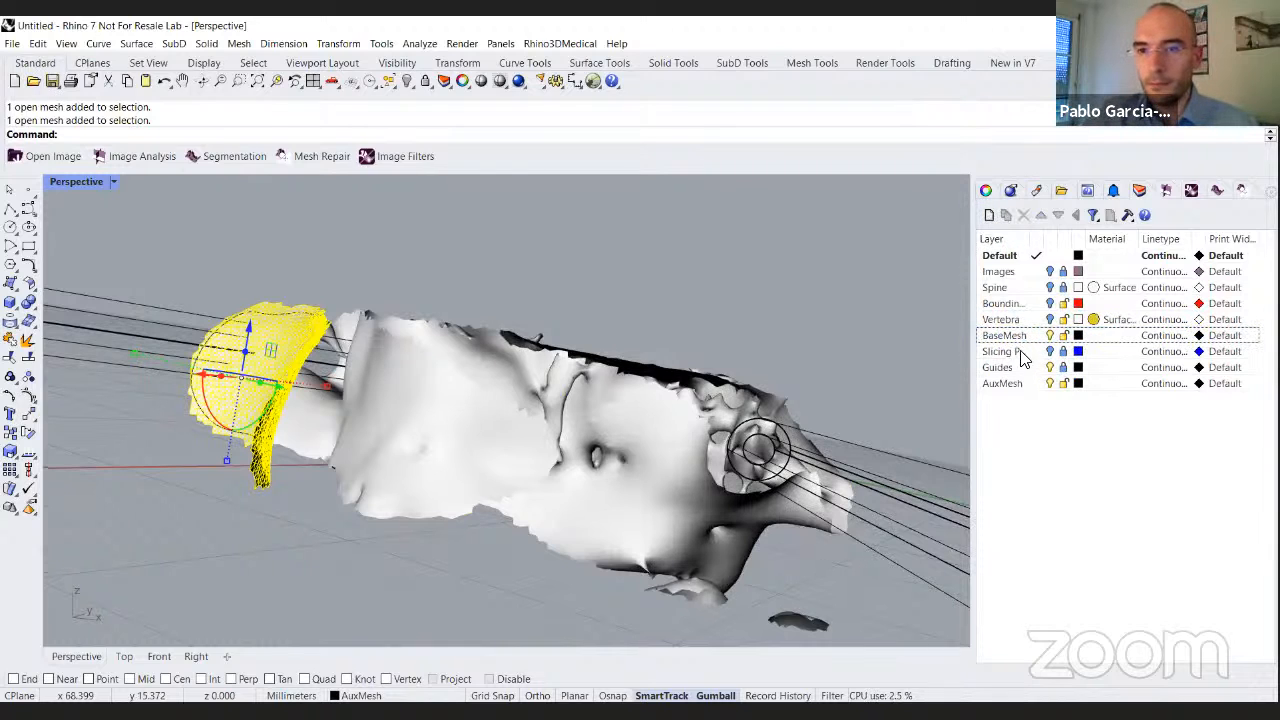
Move the BaseMesh layer down the layer list to below AuxMesh.
left_click(1013, 339)
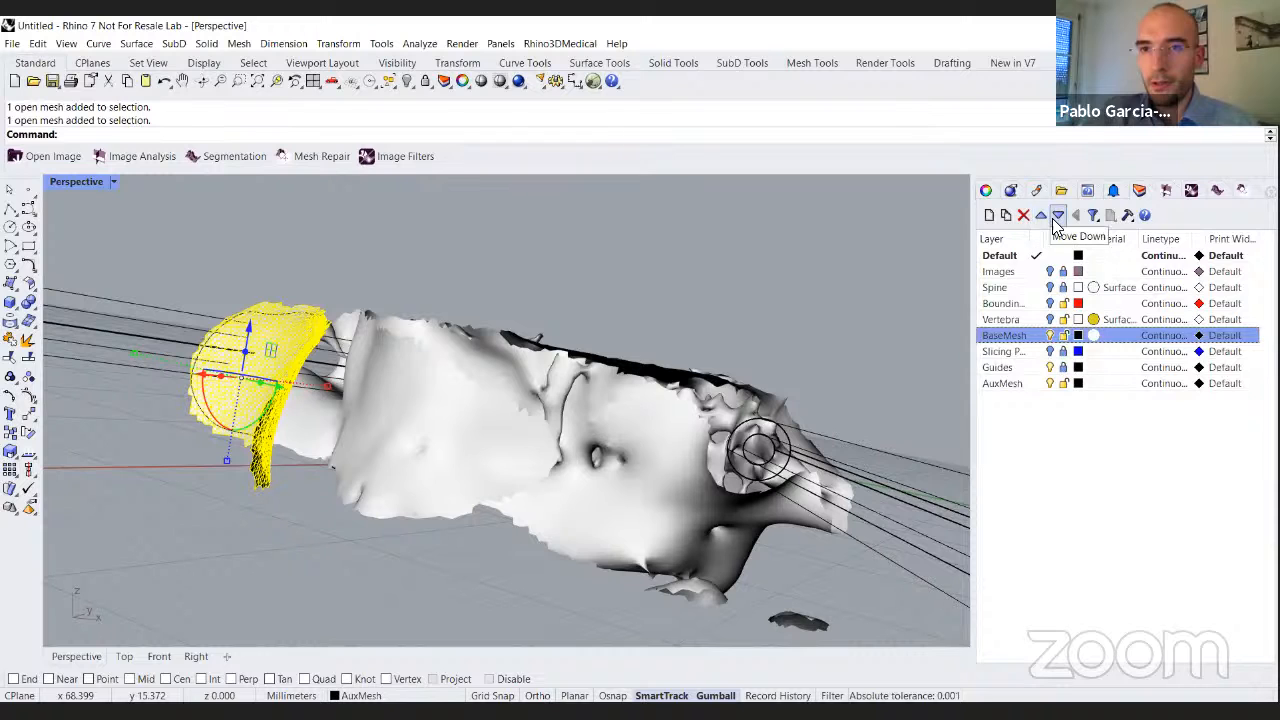
left_click(1058, 215)
left_click(1058, 215)
left_click(1058, 215)
Move the selected outer surface patch to the BaseMesh layer.
right_click_drag(655, 292, 600, 270)
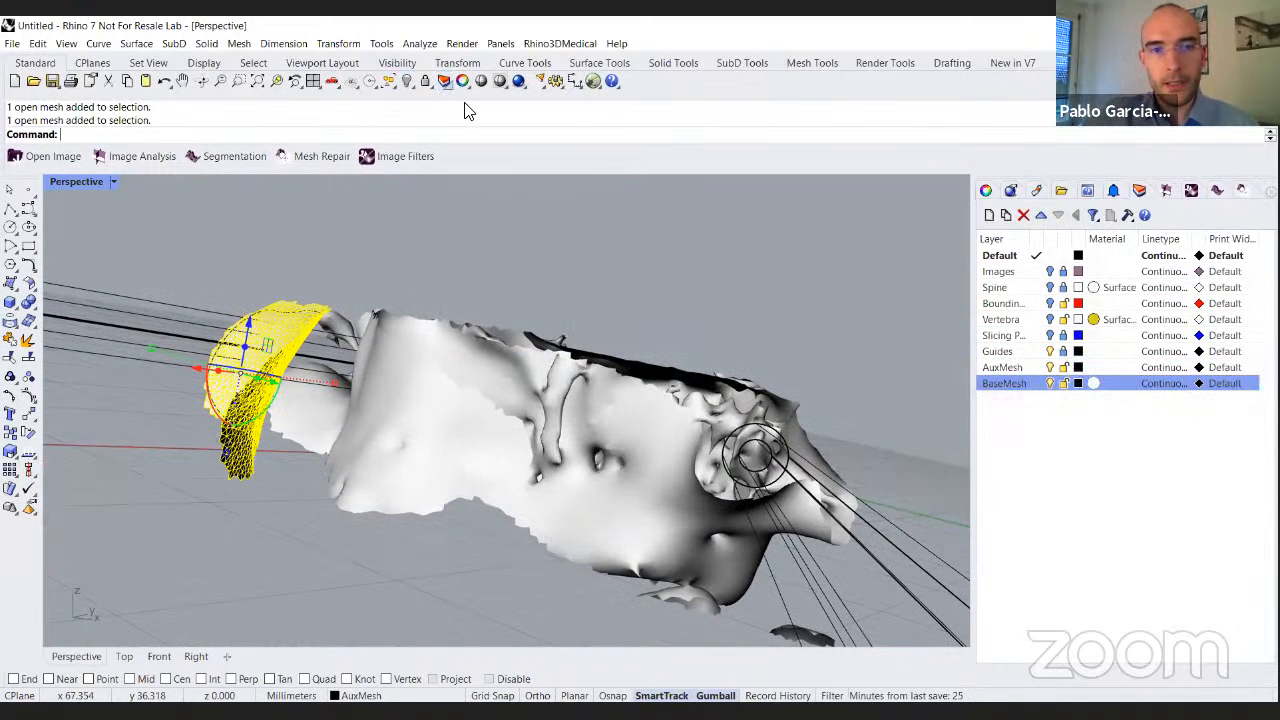
left_click(444, 81)
left_click(585, 386)
left_click(640, 463)
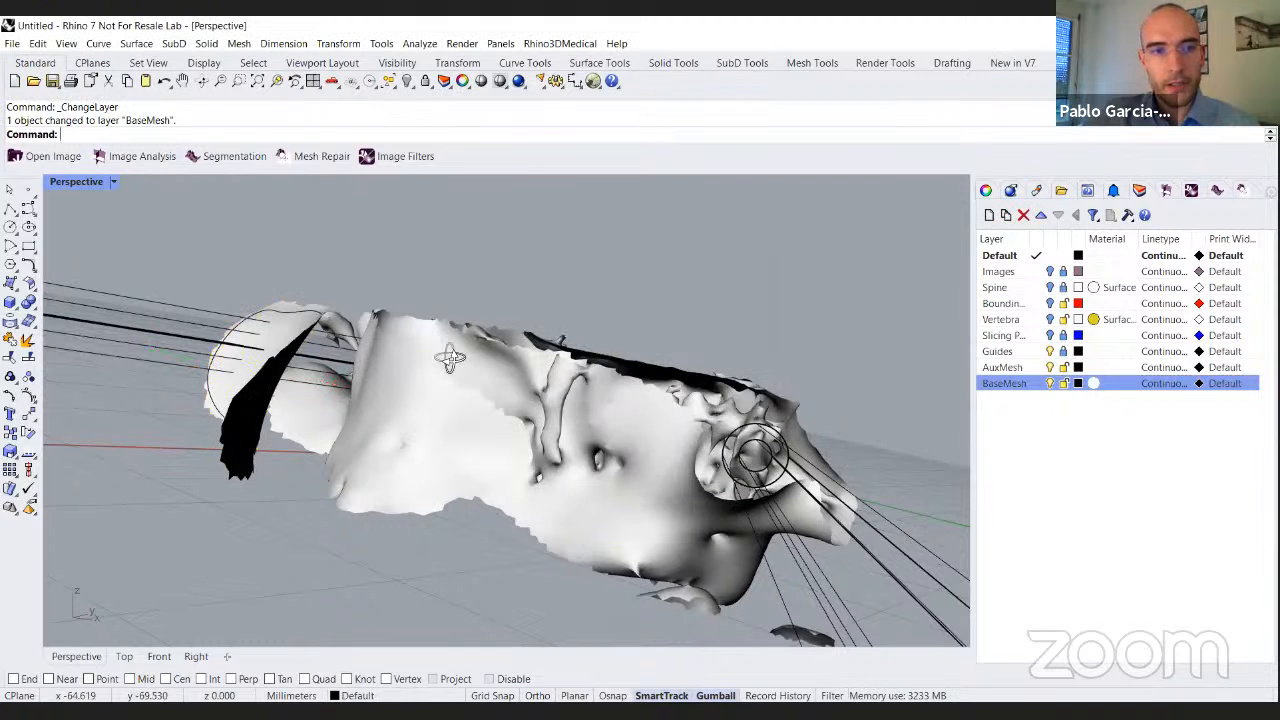
Hide the BaseMesh layer to inspect the leftover mesh pieces, and clear the selection.
left_click(1049, 384)
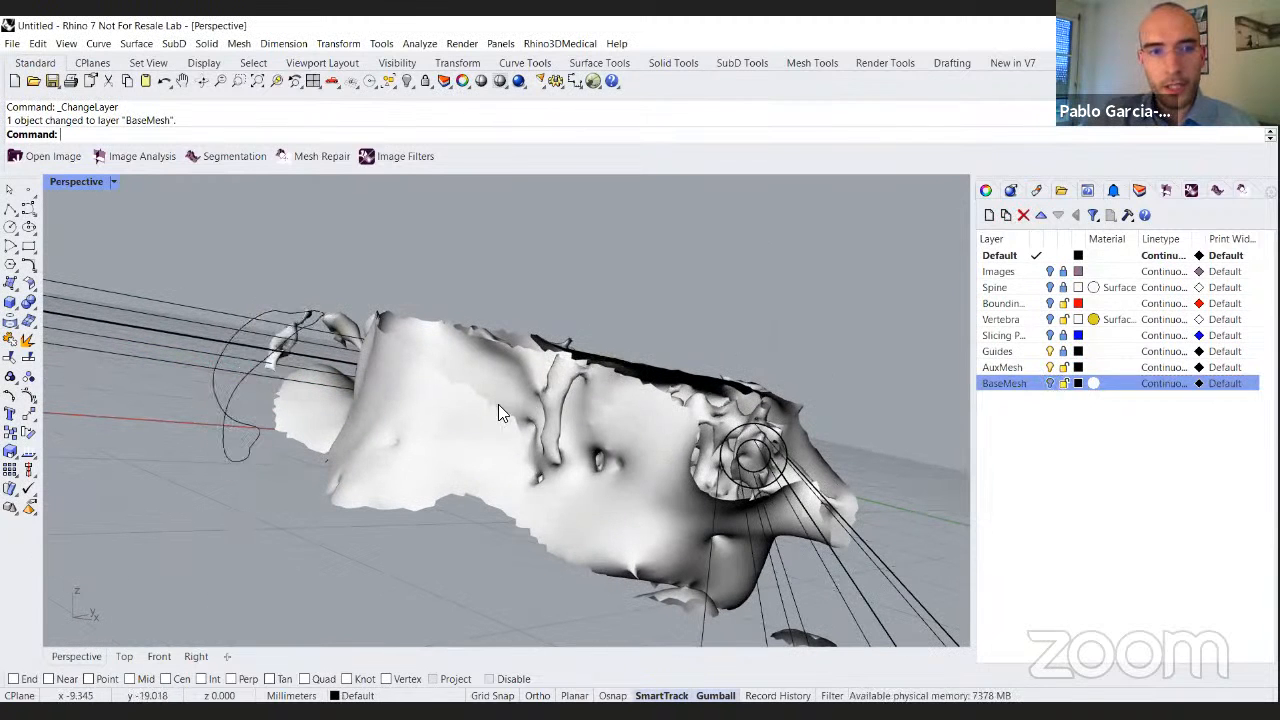
scroll(414, 418, "down", 4)
scroll(414, 418, "up", 2)
right_click_drag(388, 407, 460, 440)
left_click(388, 422)
left_click(672, 346)
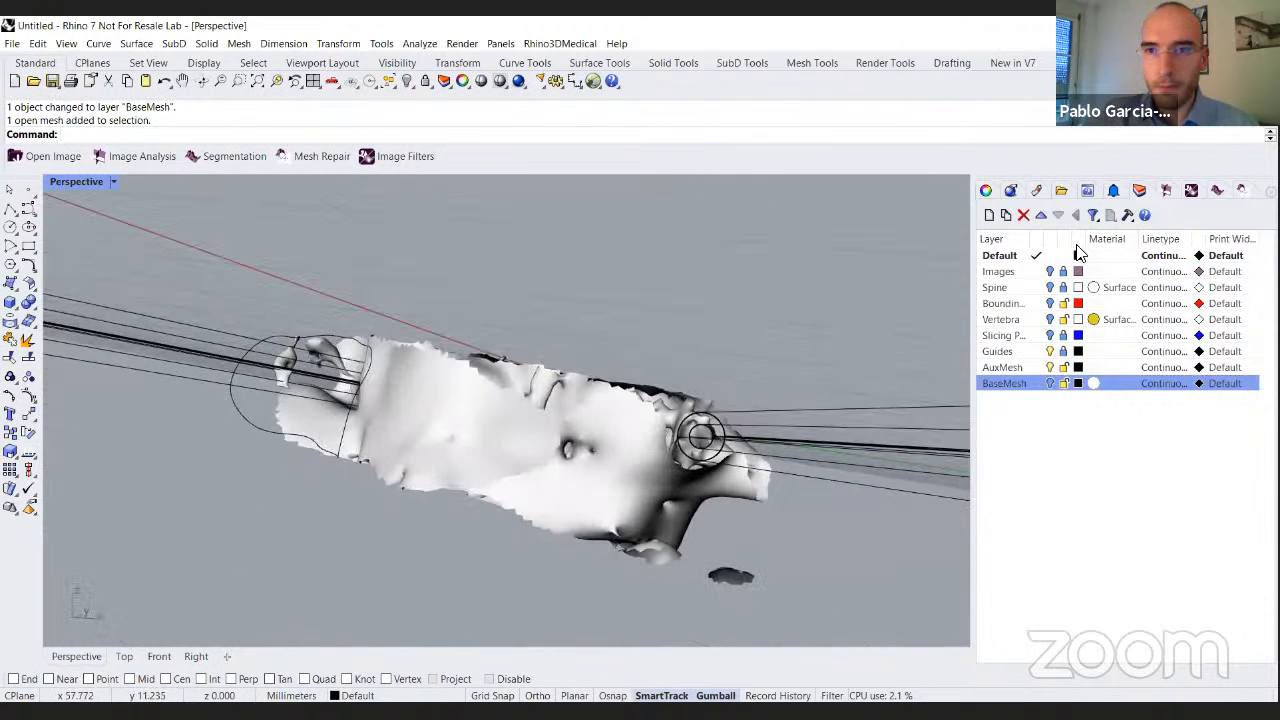
Create a new layer named BaseCurve below the BaseMesh layer.
left_click(989, 215)
type("Cur")
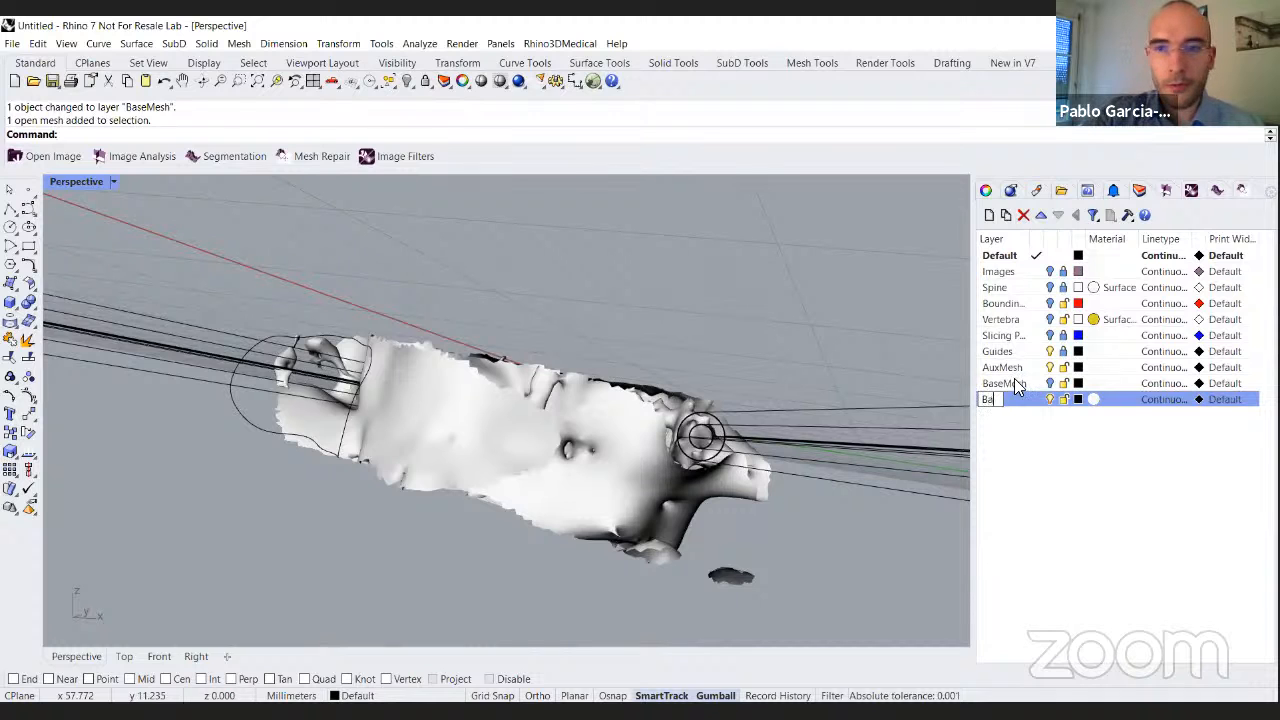
type("Cur...")
key("Return")
Move the closed outline curve to the BaseCurve layer and hide that layer.
right_click_drag(318, 414, 250, 412)
left_click(250, 412)
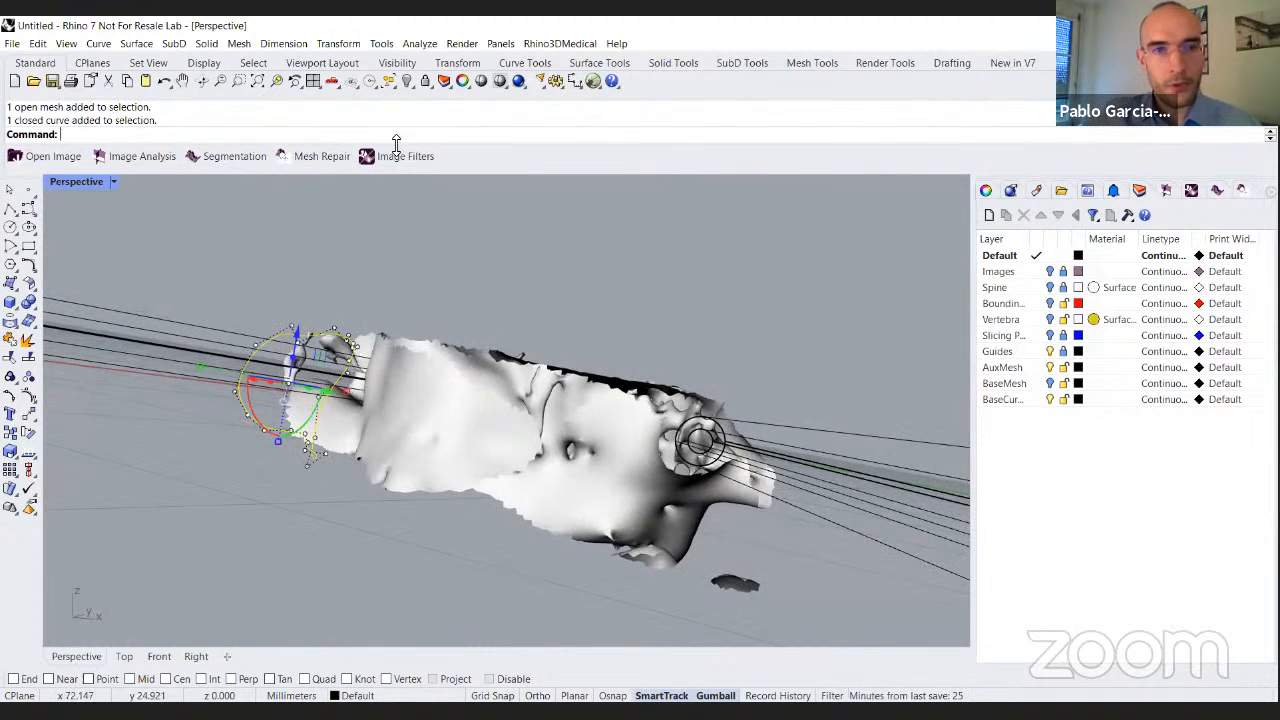
left_click(449, 82)
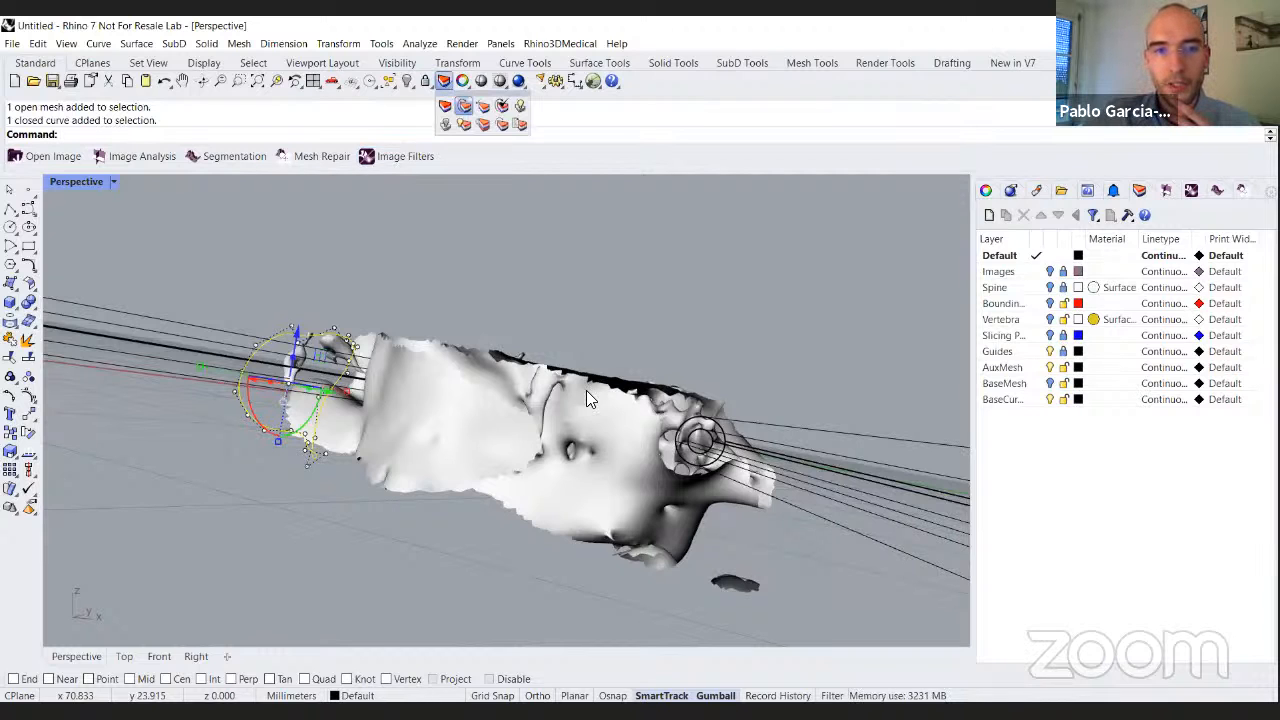
key("Return")
left_click(1050, 399)
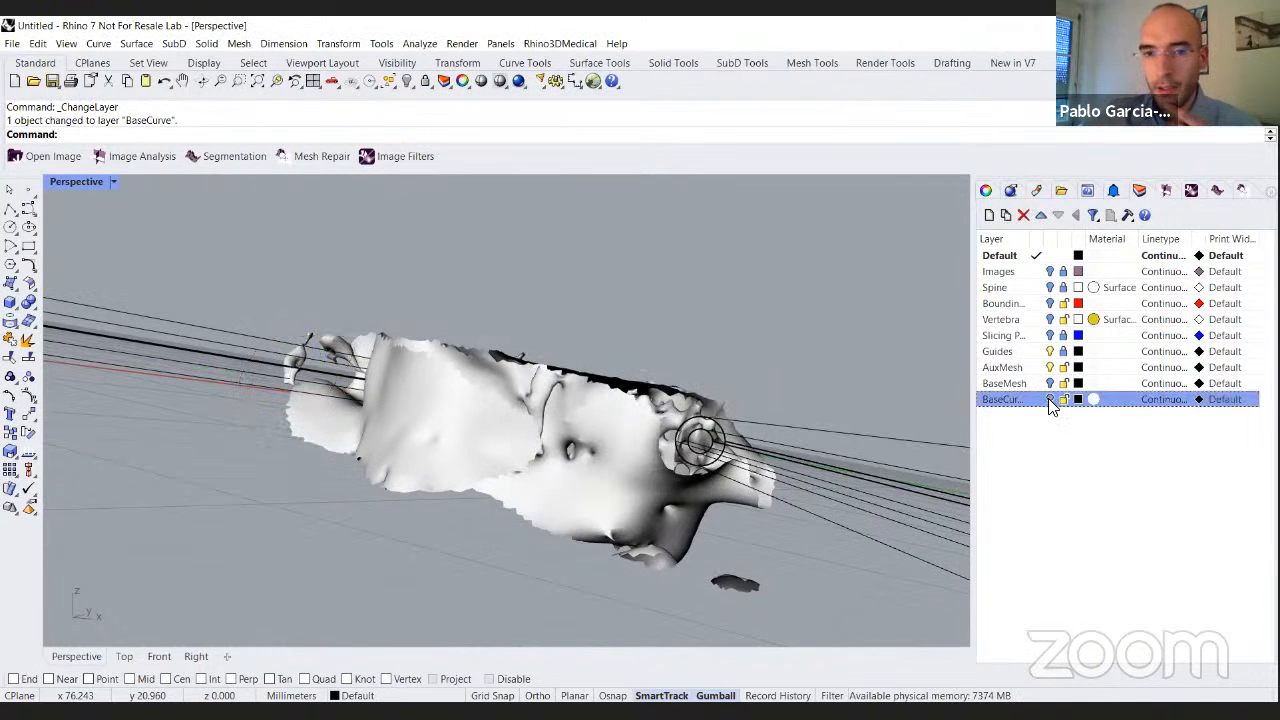
Delete all the leftover mesh pieces around the two drill guide tubes.
scroll(518, 362, "down", 4)
right_click_drag(518, 362, 494, 361)
left_click_drag(412, 309, 742, 538)
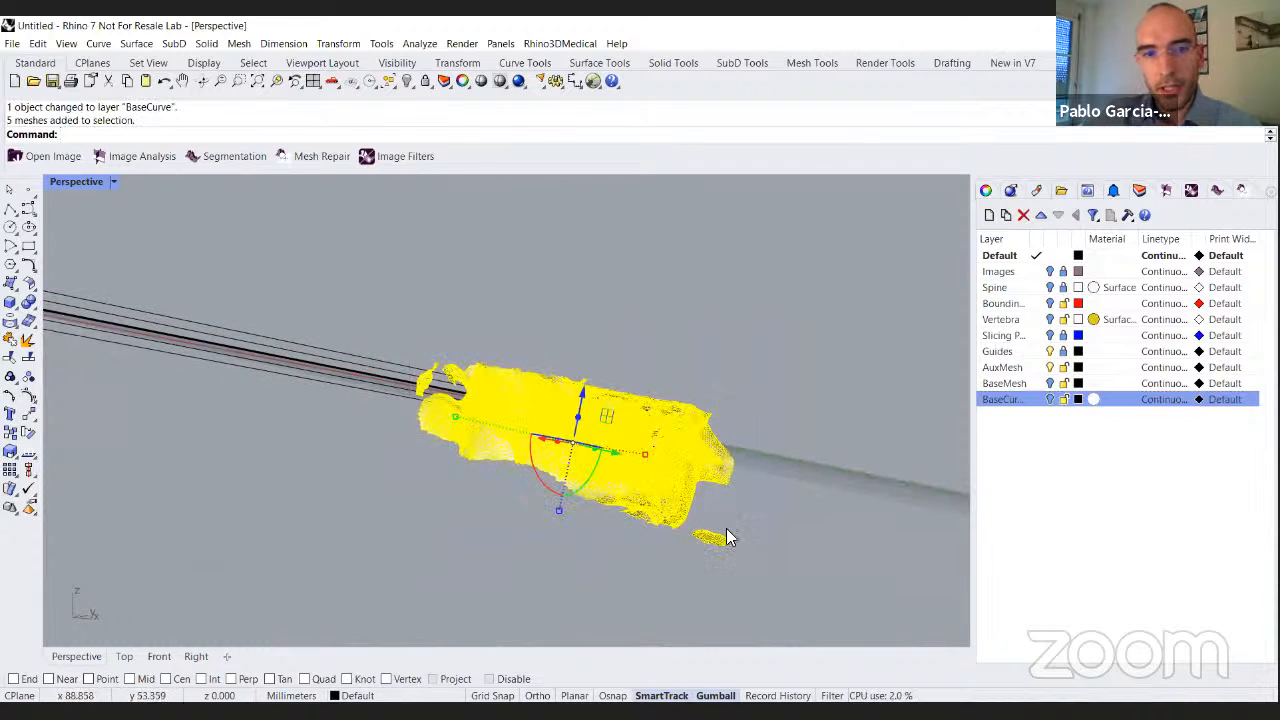
key("Delete")
Show the BaseMesh, BaseCurve and Vertebra layers again.
right_click_drag(580, 330, 1006, 390)
left_click(1004, 386)
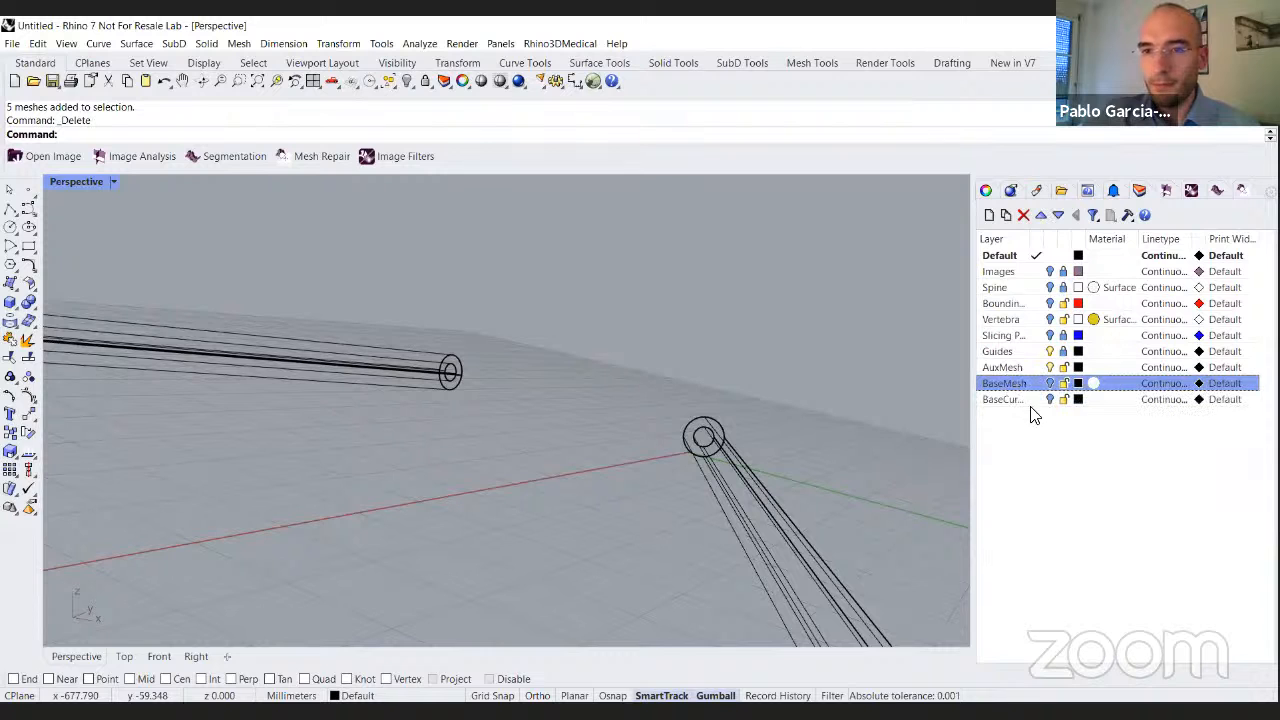
left_click(1049, 384)
right_click_drag(698, 384, 800, 380)
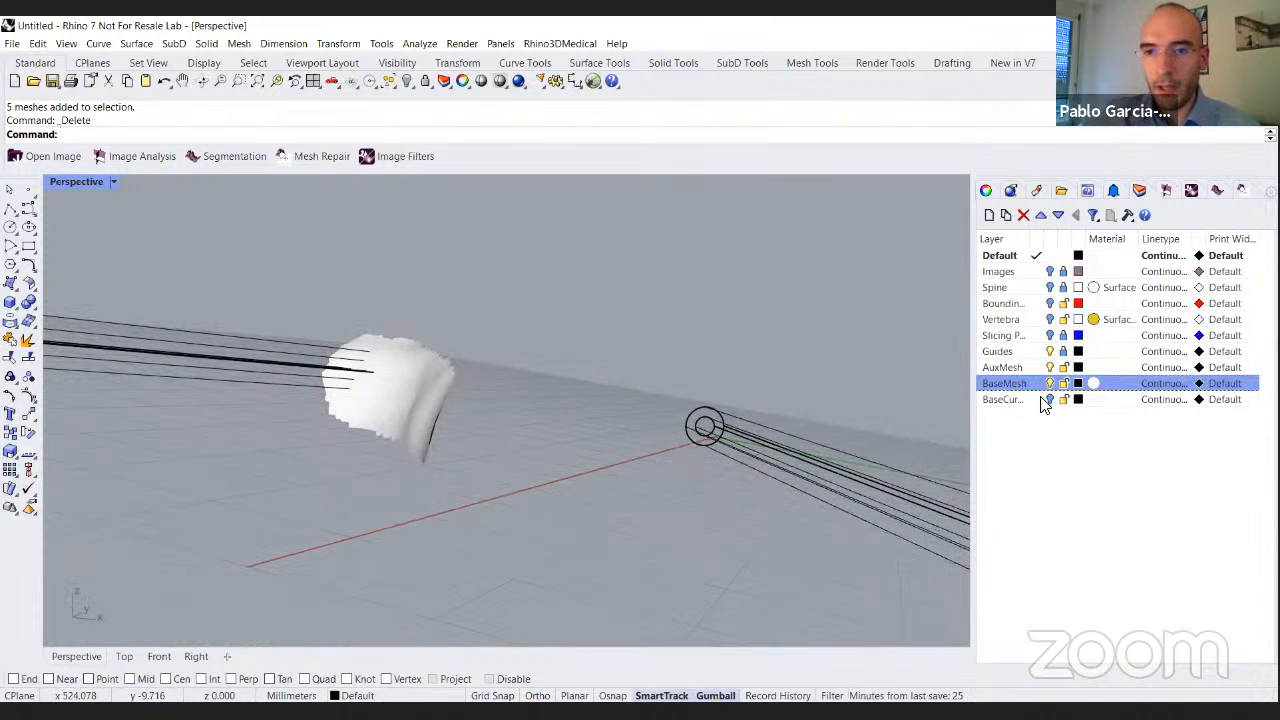
left_click(1050, 399)
left_click(1049, 320)
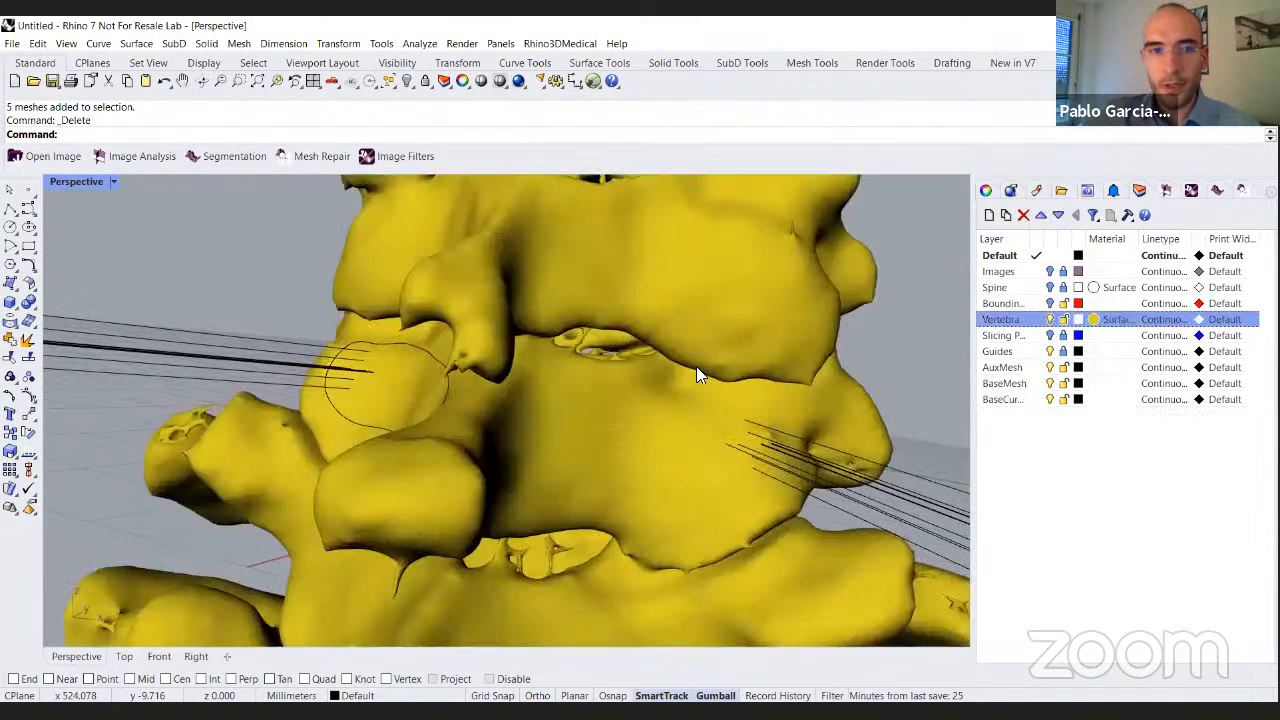
Lock the Vertebra layer so the base mesh and outline curve can be picked over the bone.
scroll(696, 366, "up", 5)
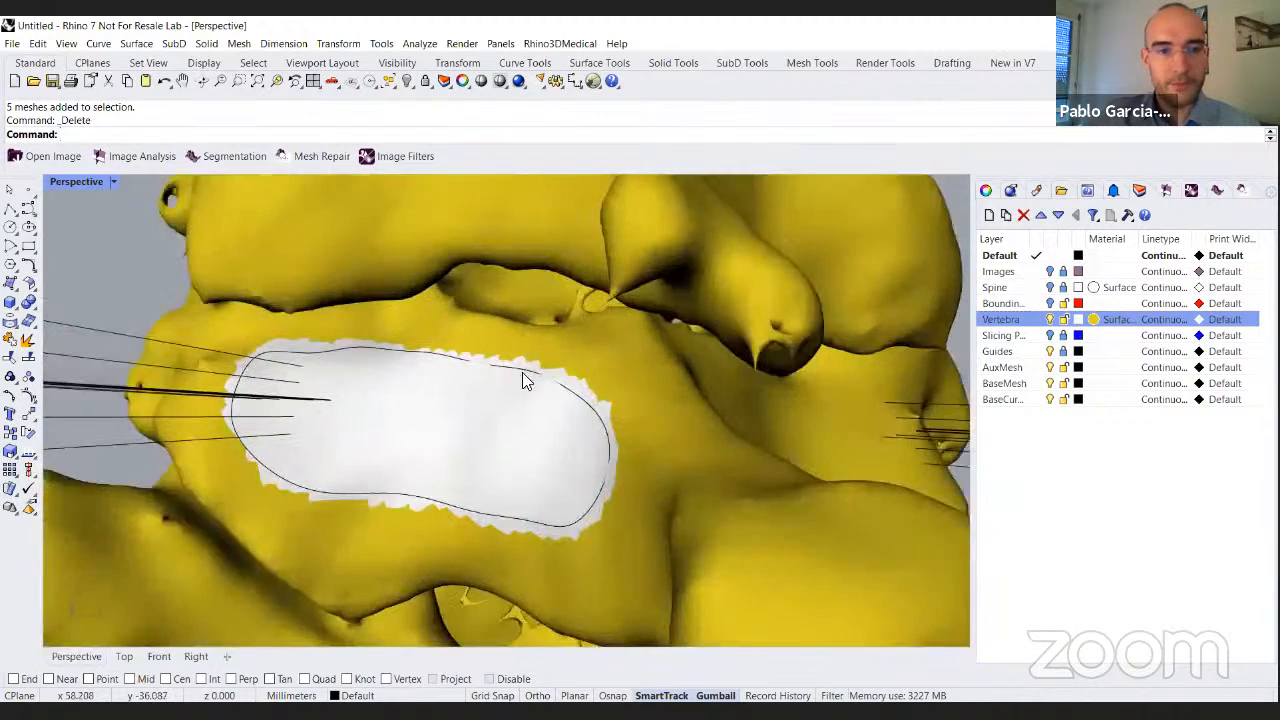
right_click_drag(522, 373, 418, 407)
right_click_drag(346, 310, 418, 316)
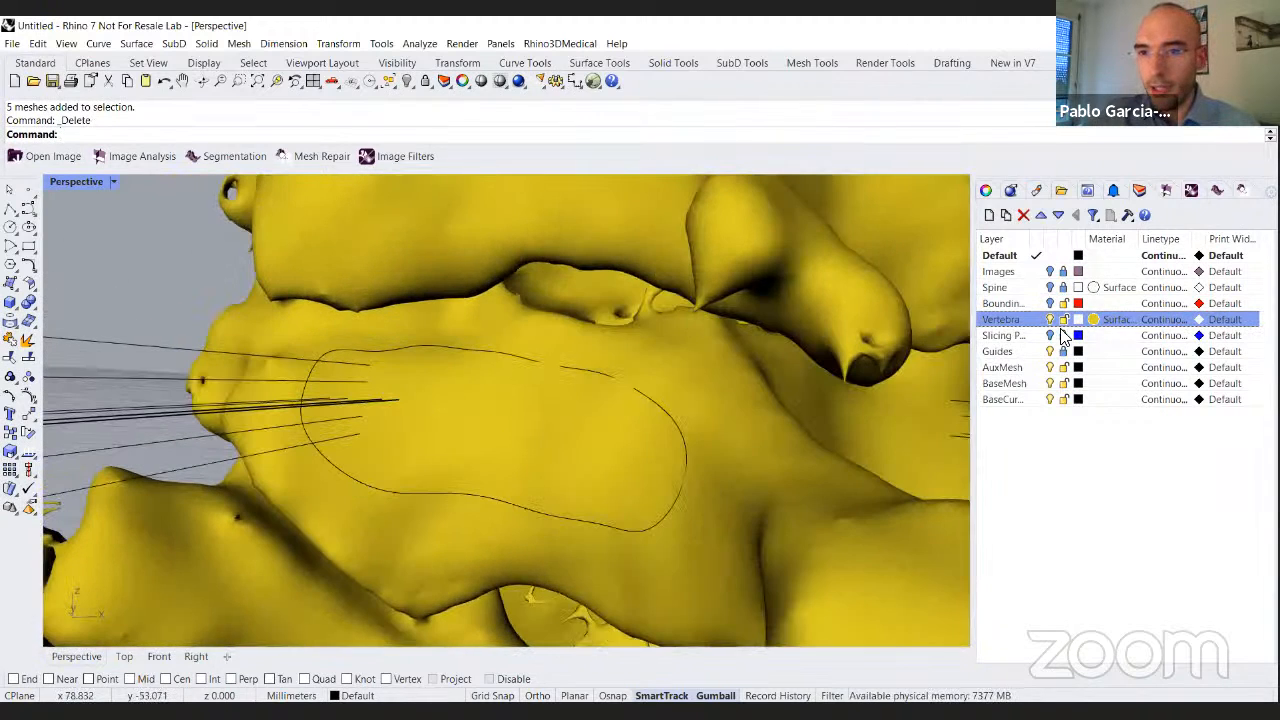
left_click(1063, 321)
Create a Patch surface through the outline curve and the base mesh with 10 U and 10 V spans and automatic trim.
type("Patch")
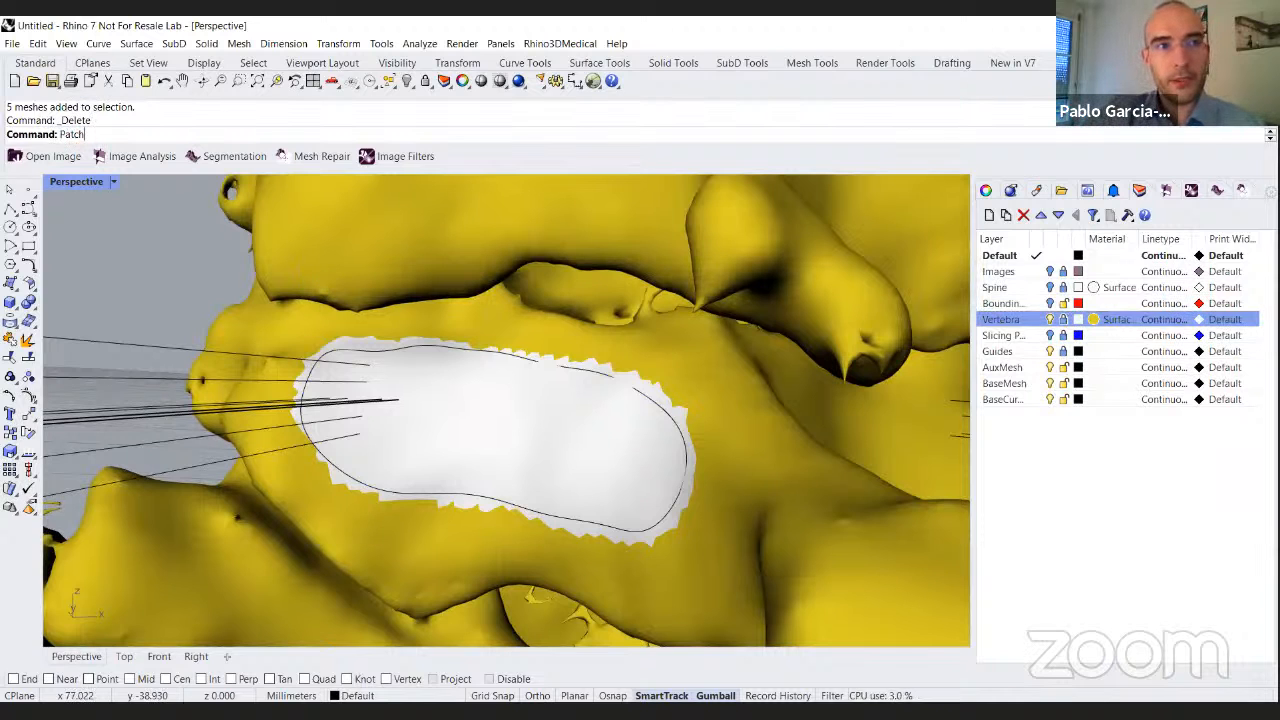
key("Return")
scroll(390, 340, "up", 3)
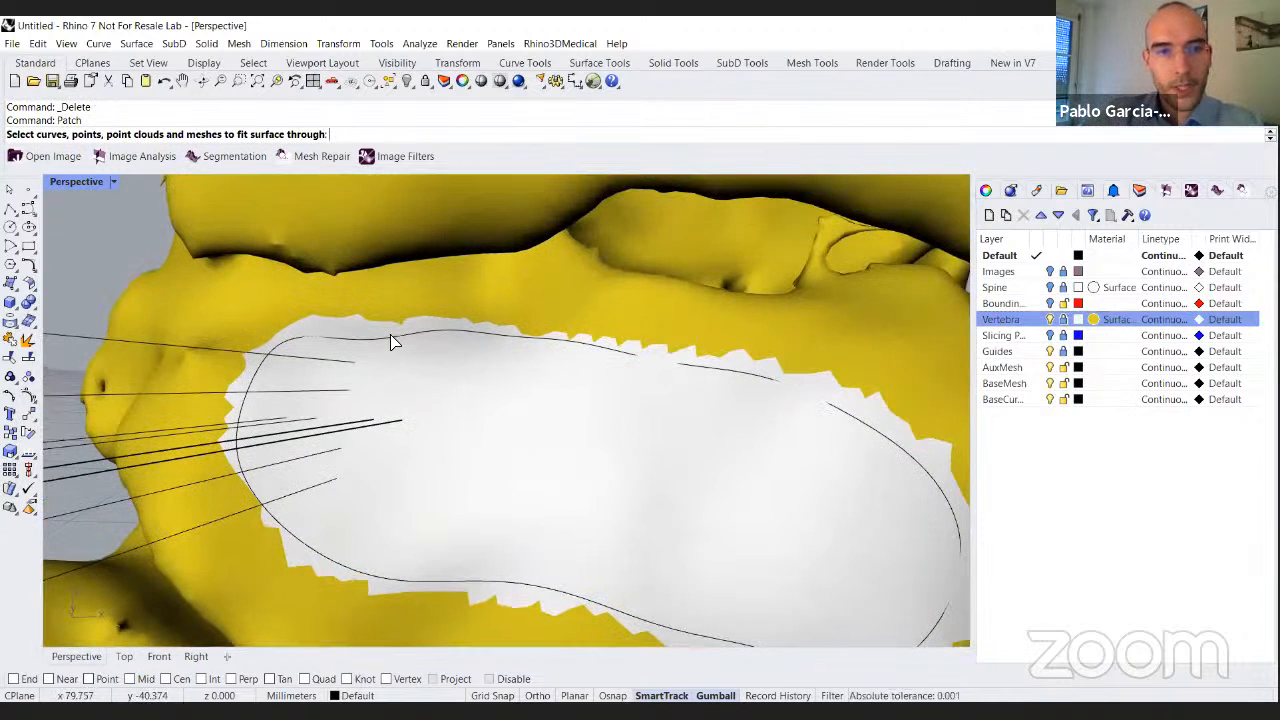
left_click(392, 342)
left_click(444, 378)
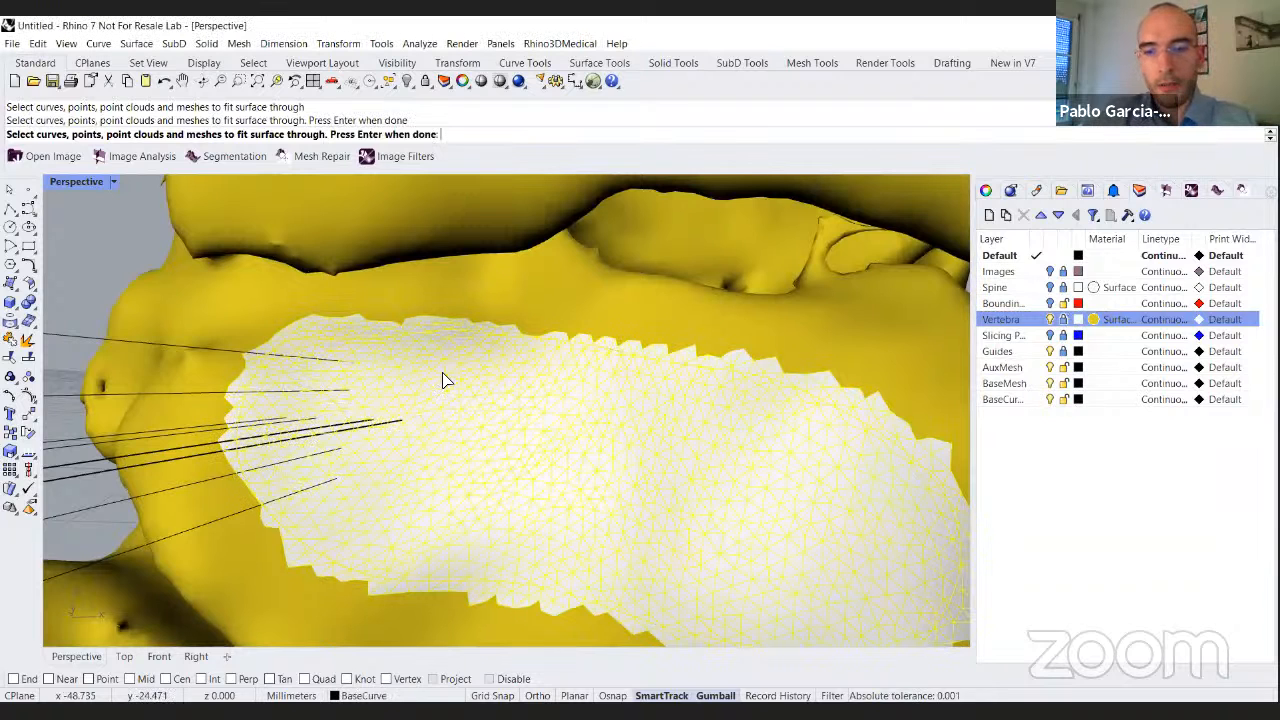
key("Return")
left_click(838, 533)
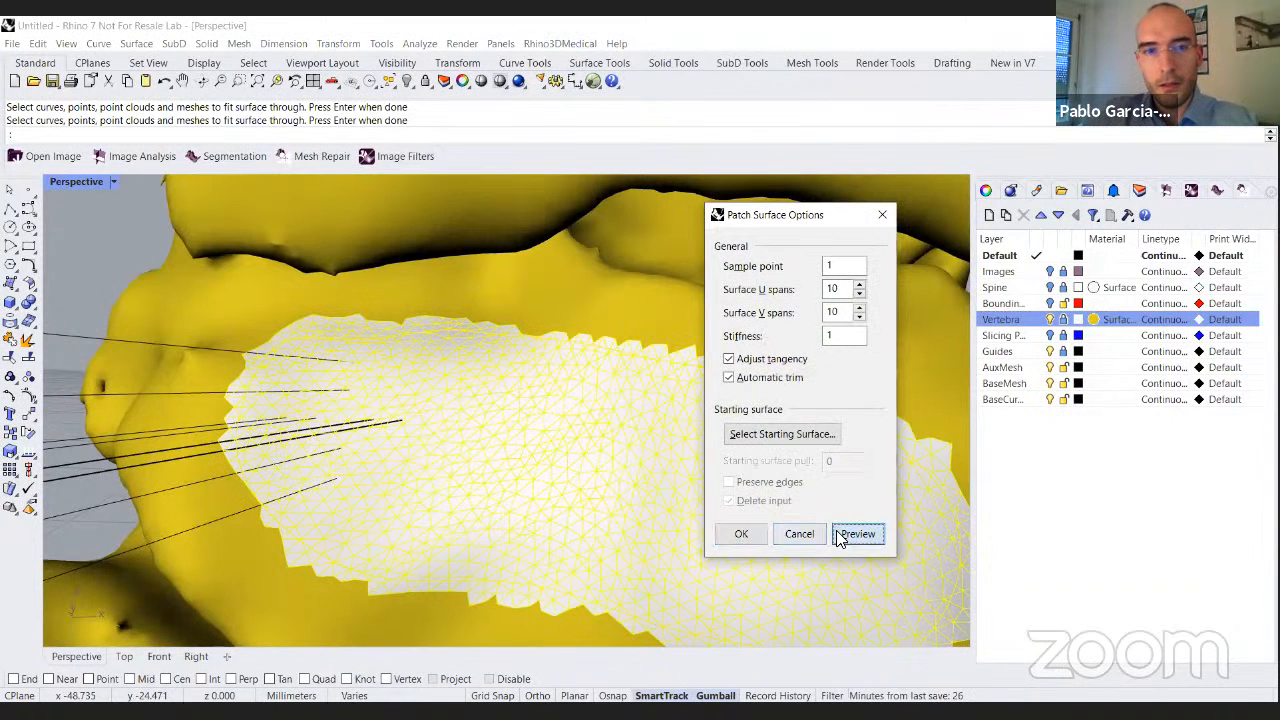
scroll(529, 432, "down", 2)
right_click_drag(611, 415, 640, 440)
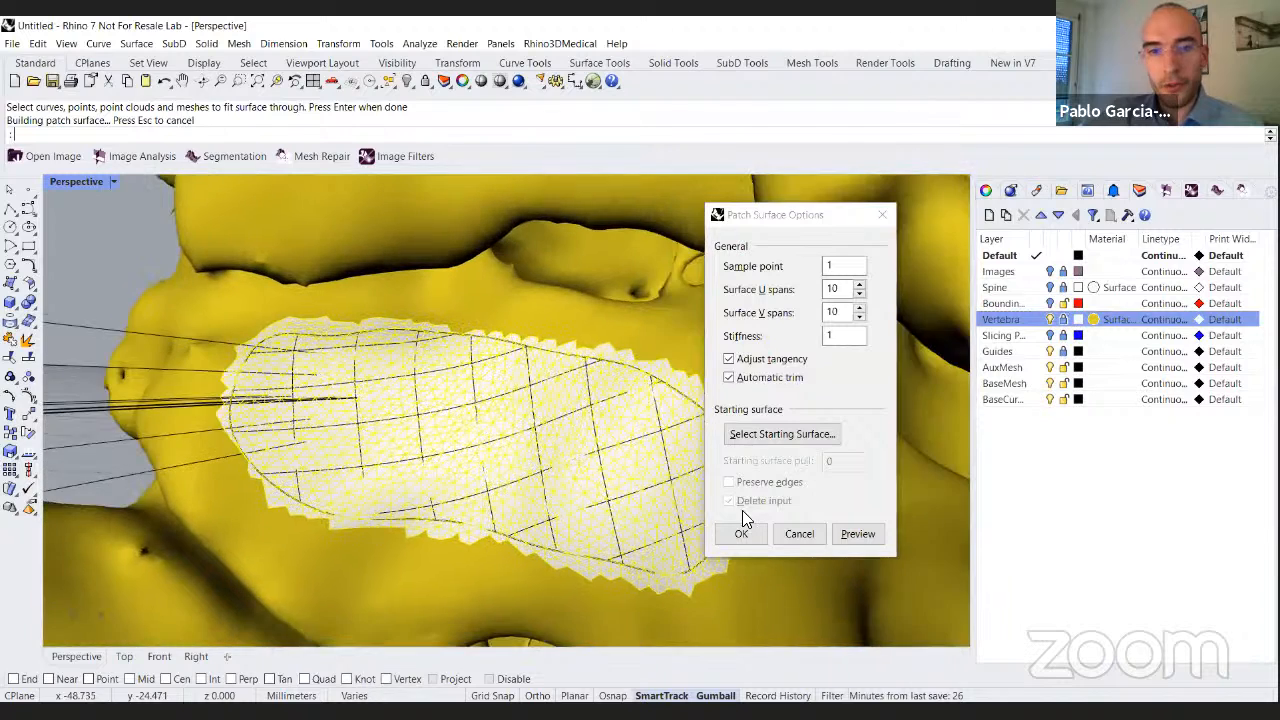
left_click(741, 535)
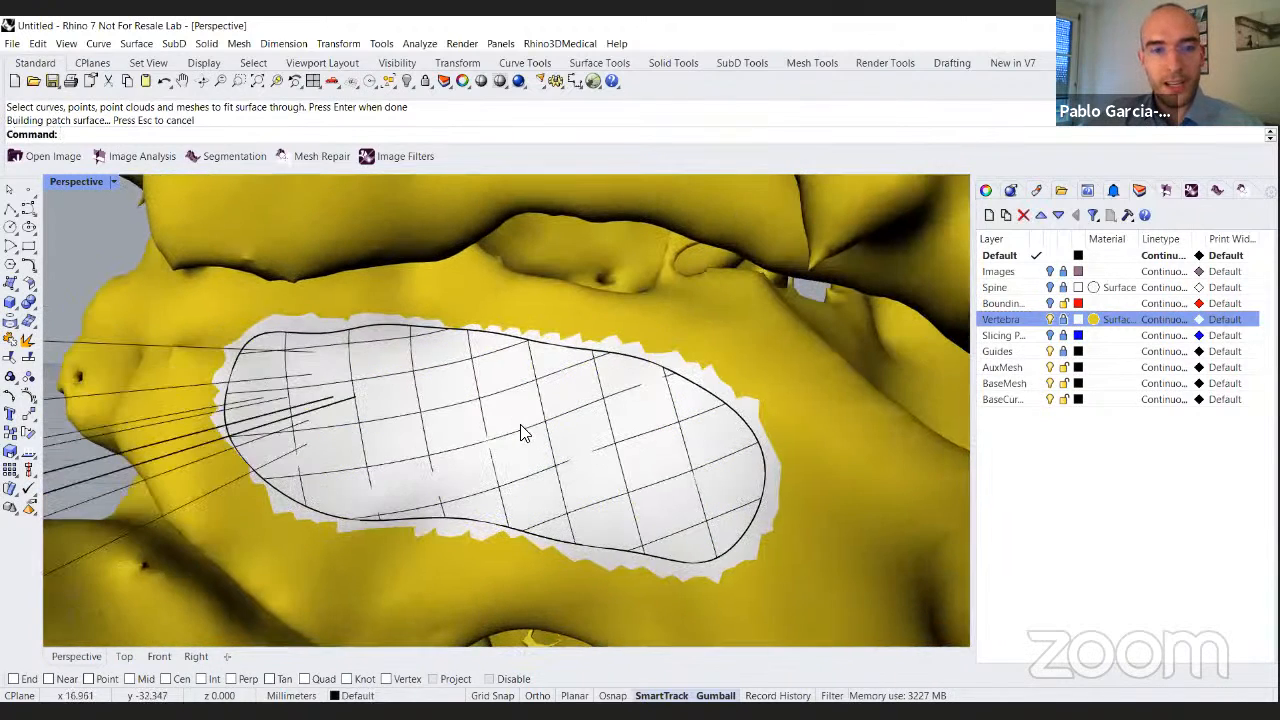
Offset the patch surface outward from the vertebra by 2 mm as a solid.
left_click(540, 437)
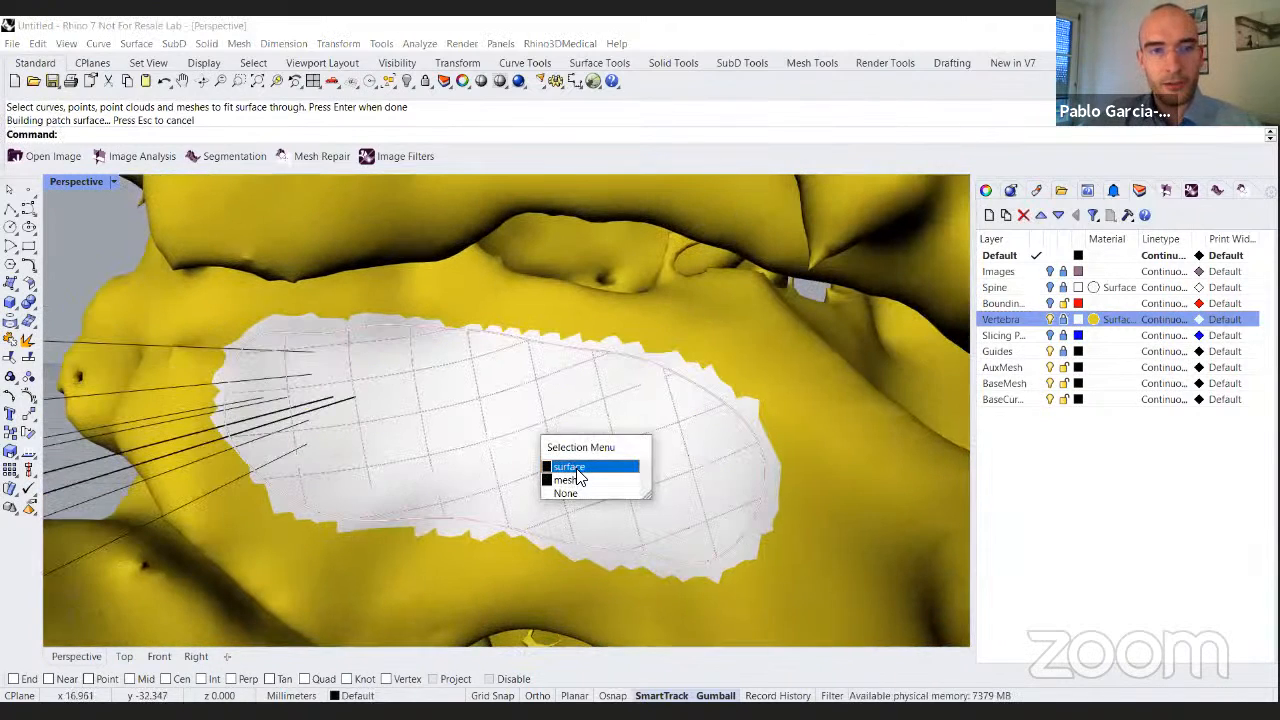
left_click(578, 470)
right_click_drag(575, 468, 530, 408)
type("O")
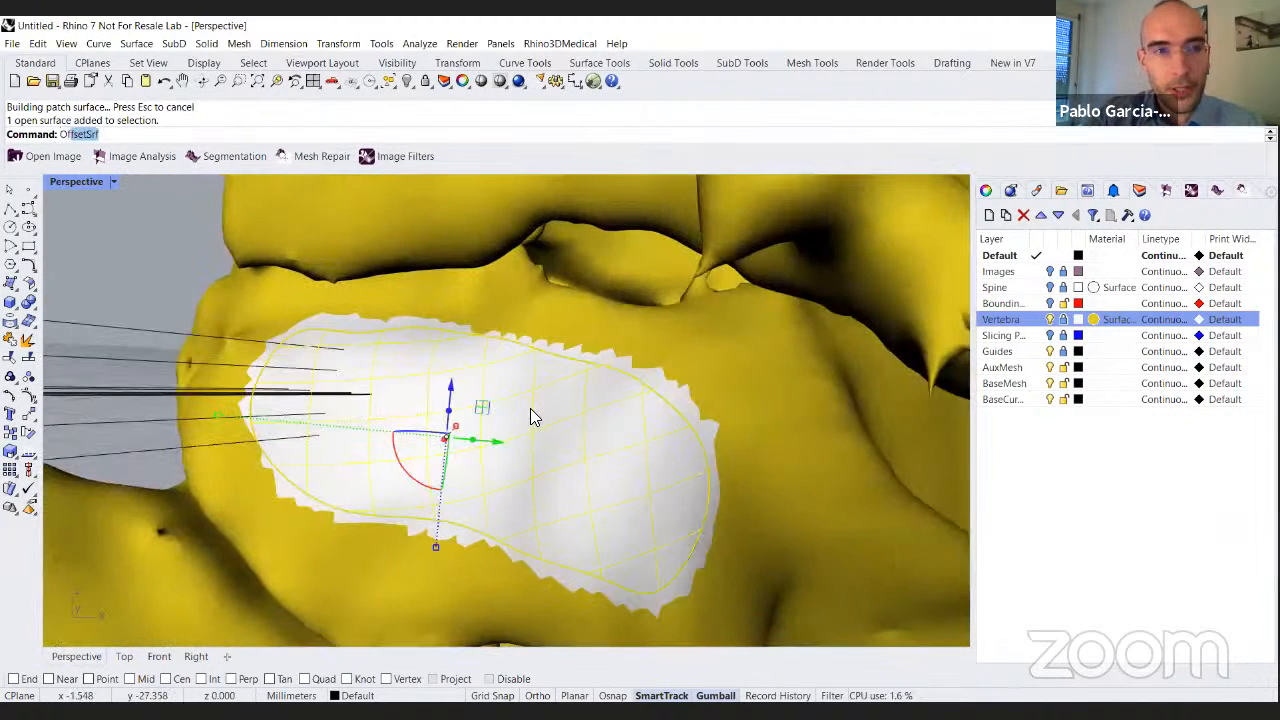
type("ffset")
key("Return")
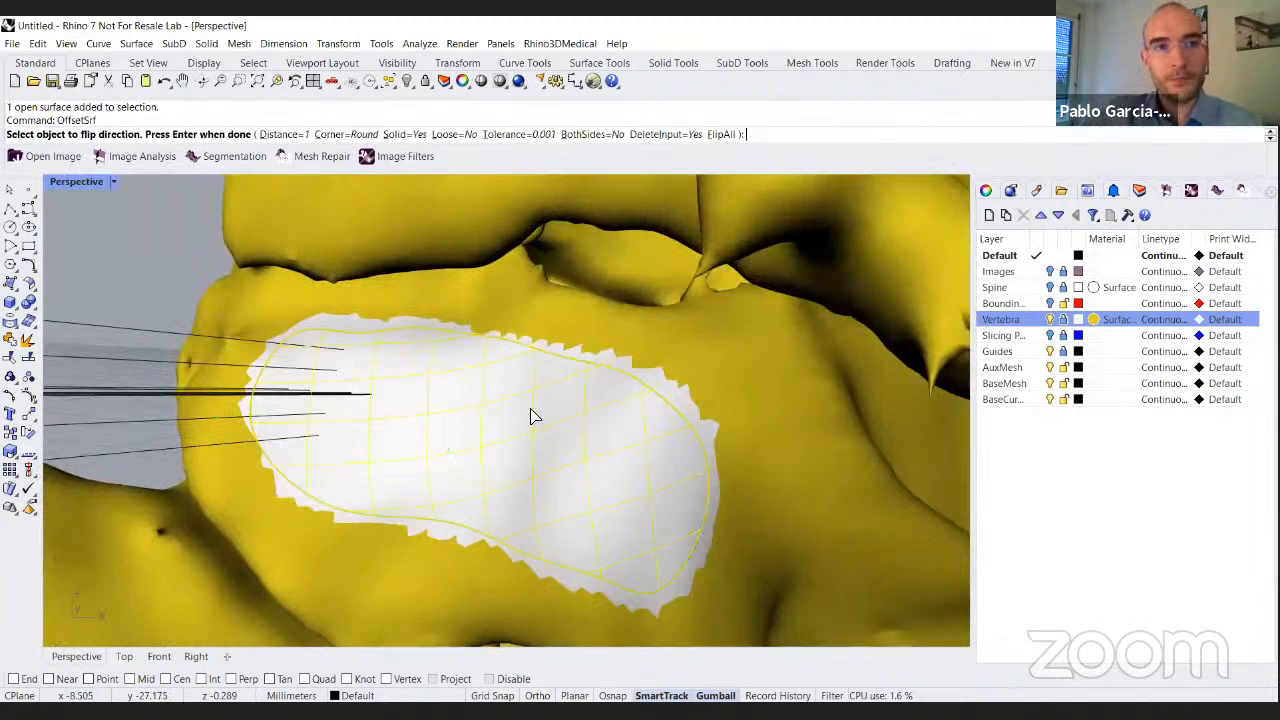
right_click_drag(500, 434, 370, 272)
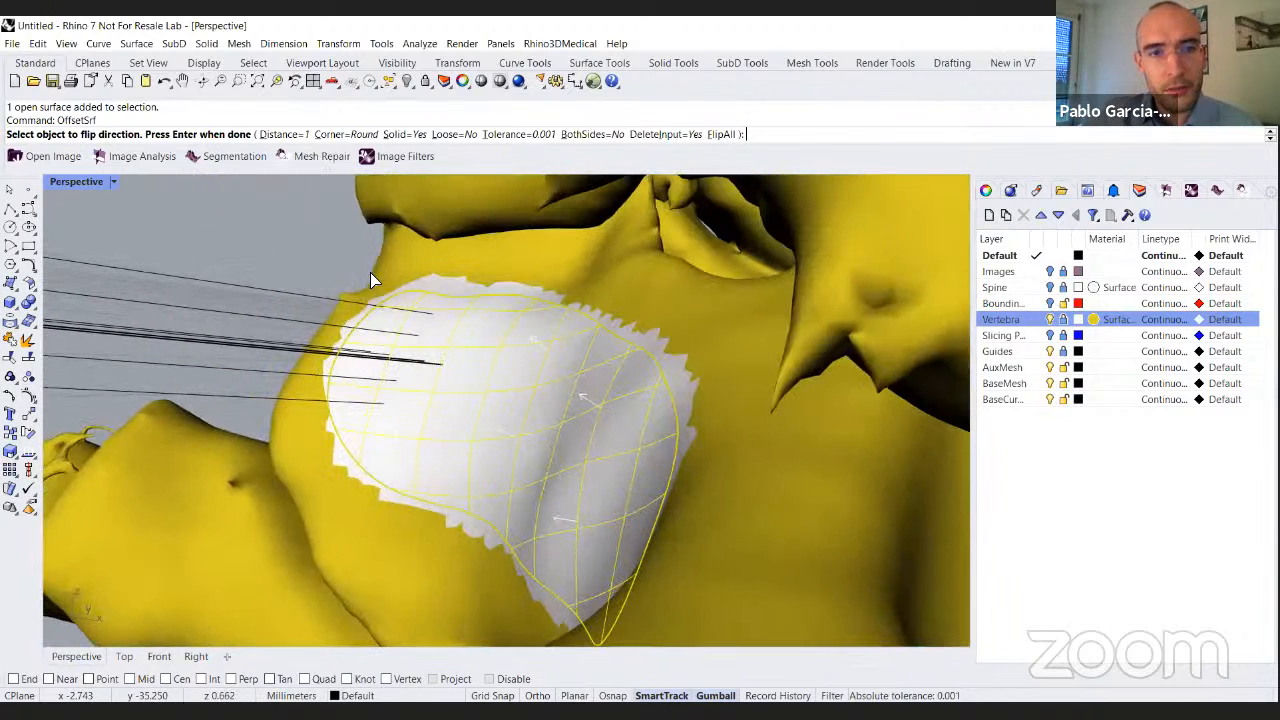
left_click(294, 136)
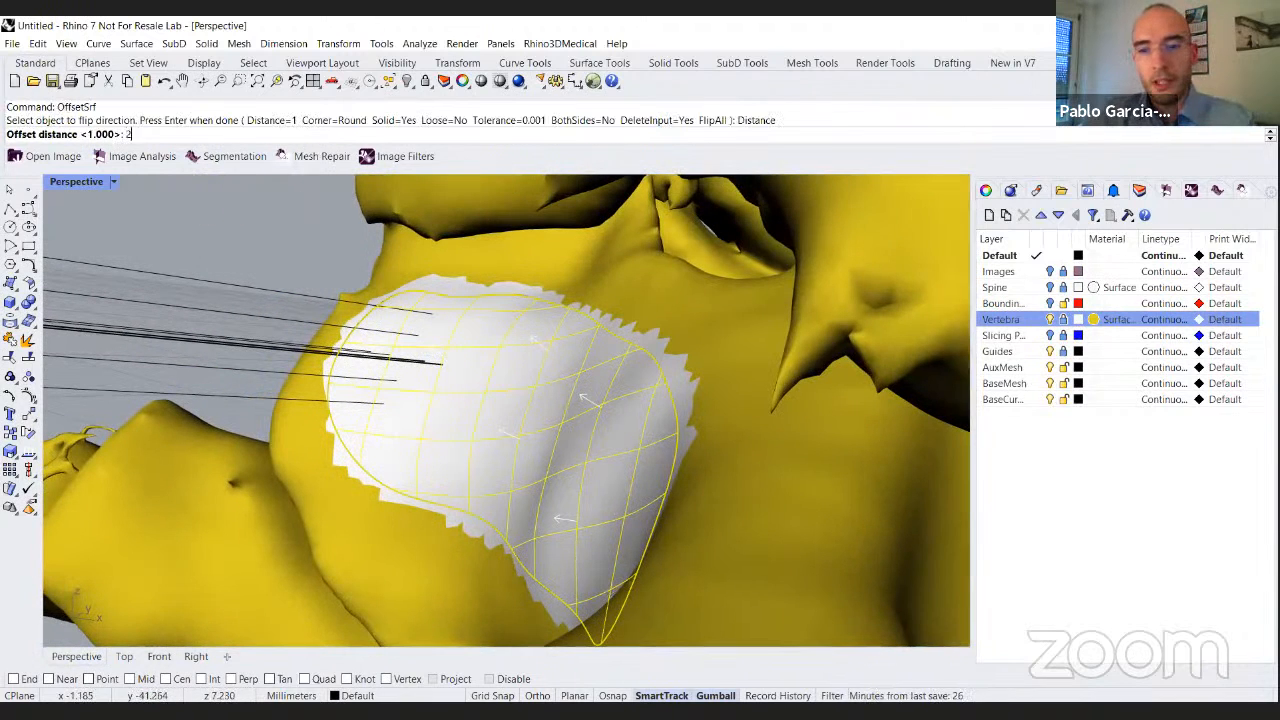
key("Return")
key("Return")
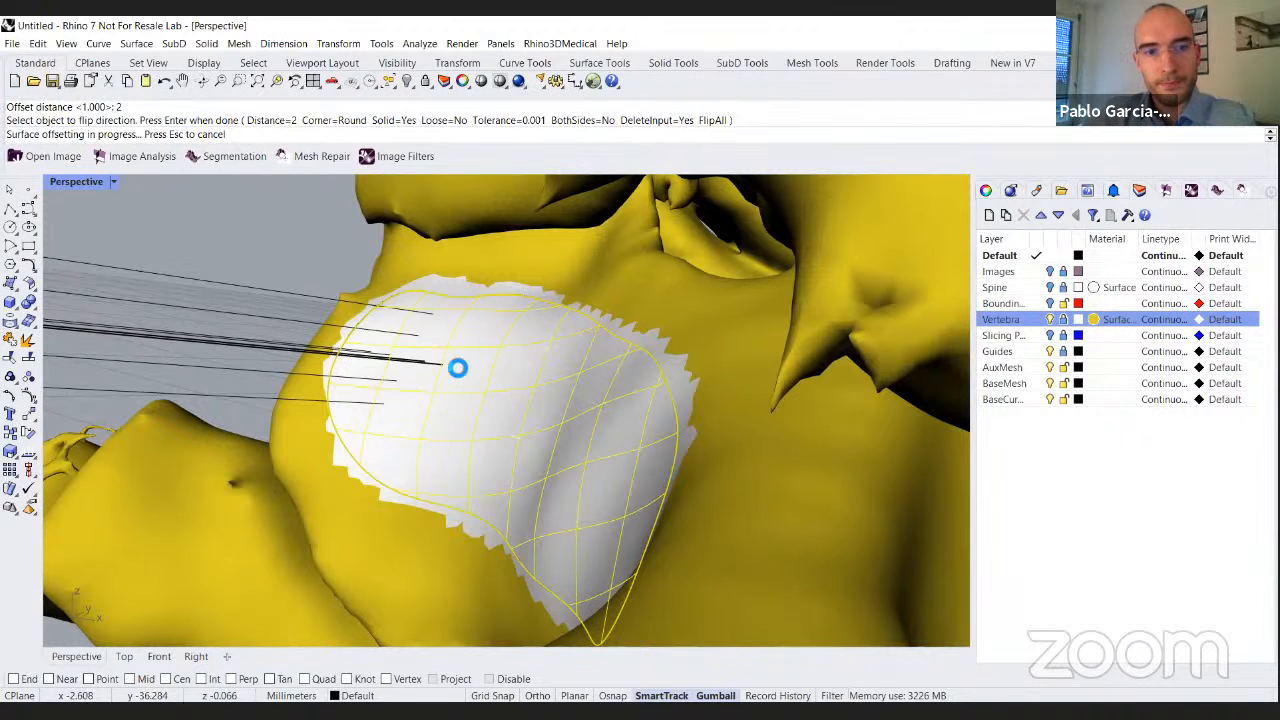
Set the Perspective viewport to Shaded display and view the base with the guide tube.
left_click(114, 182)
left_click(150, 229)
mouse_move(583, 438)
right_mouse_down()
mouse_move(560, 400)
mouse_move(568, 372)
mouse_move(363, 455)
mouse_move(595, 431)
mouse_move(584, 434)
right_mouse_up()
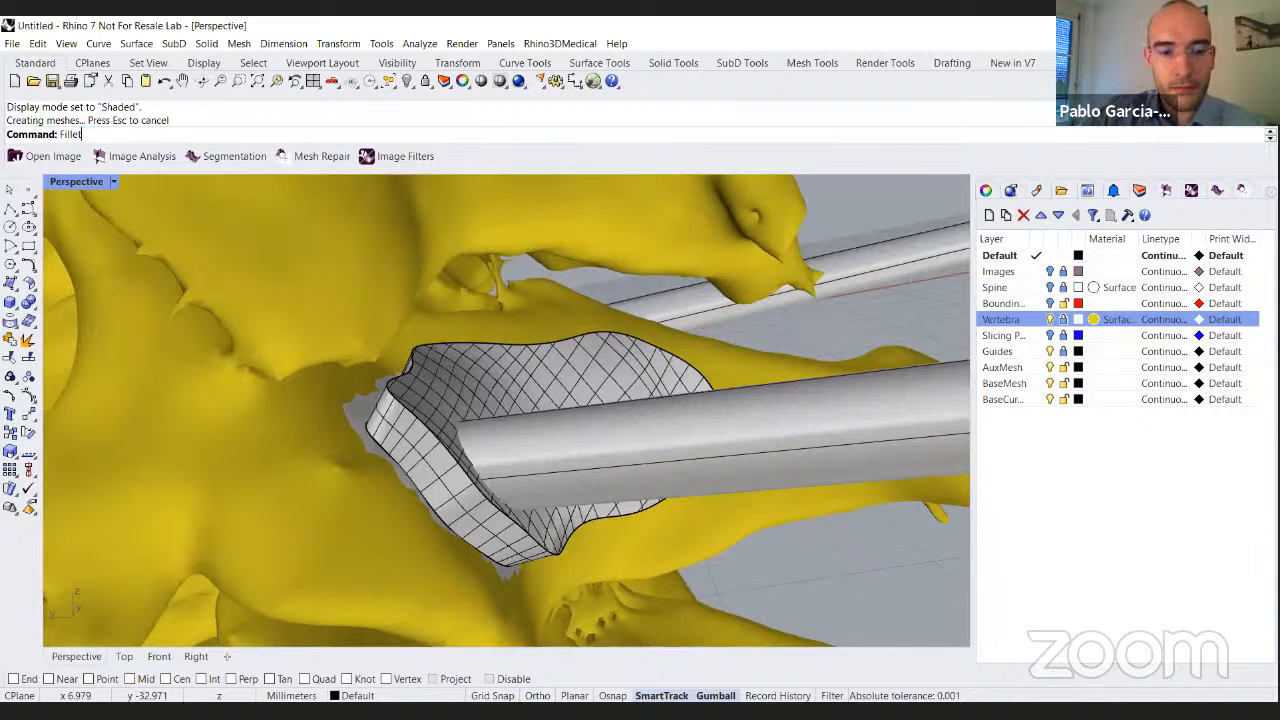
Fillet the upper and lower rim edges of the solid base with a 0.5 mm radius.
key("Return")
right_click_drag(568, 408, 470, 340)
left_click(240, 134)
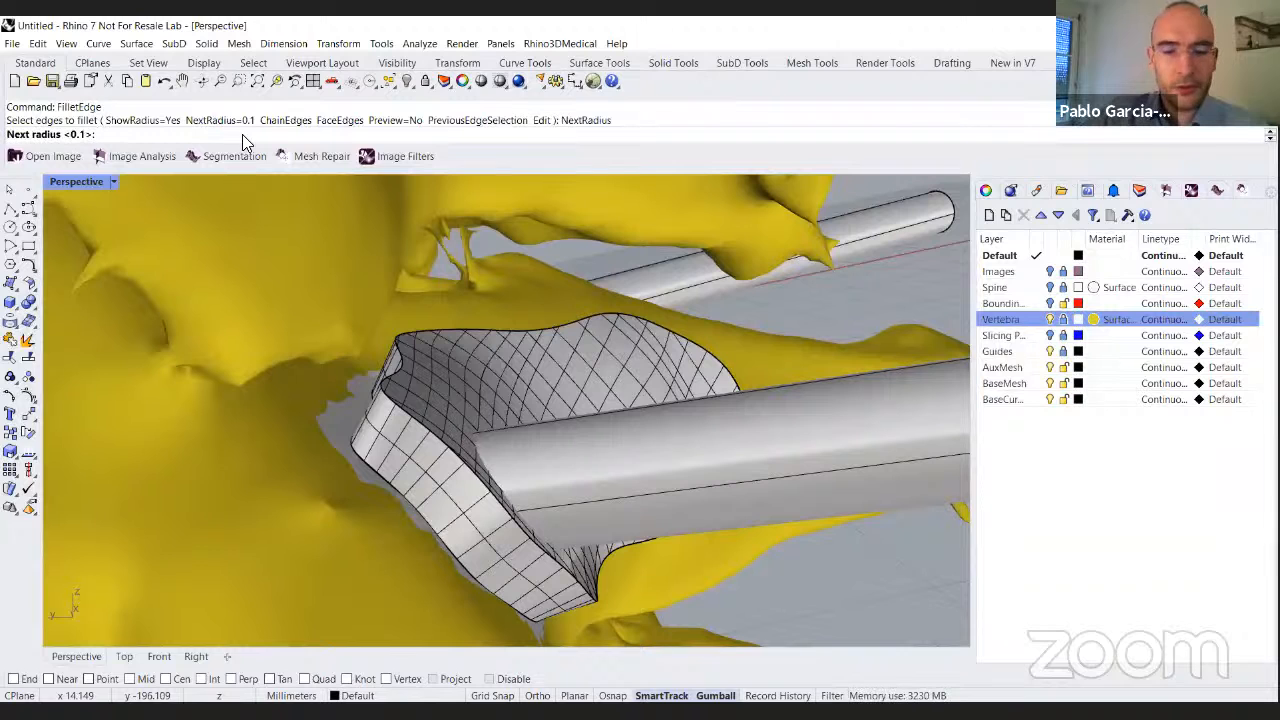
type("0.5")
key("Return")
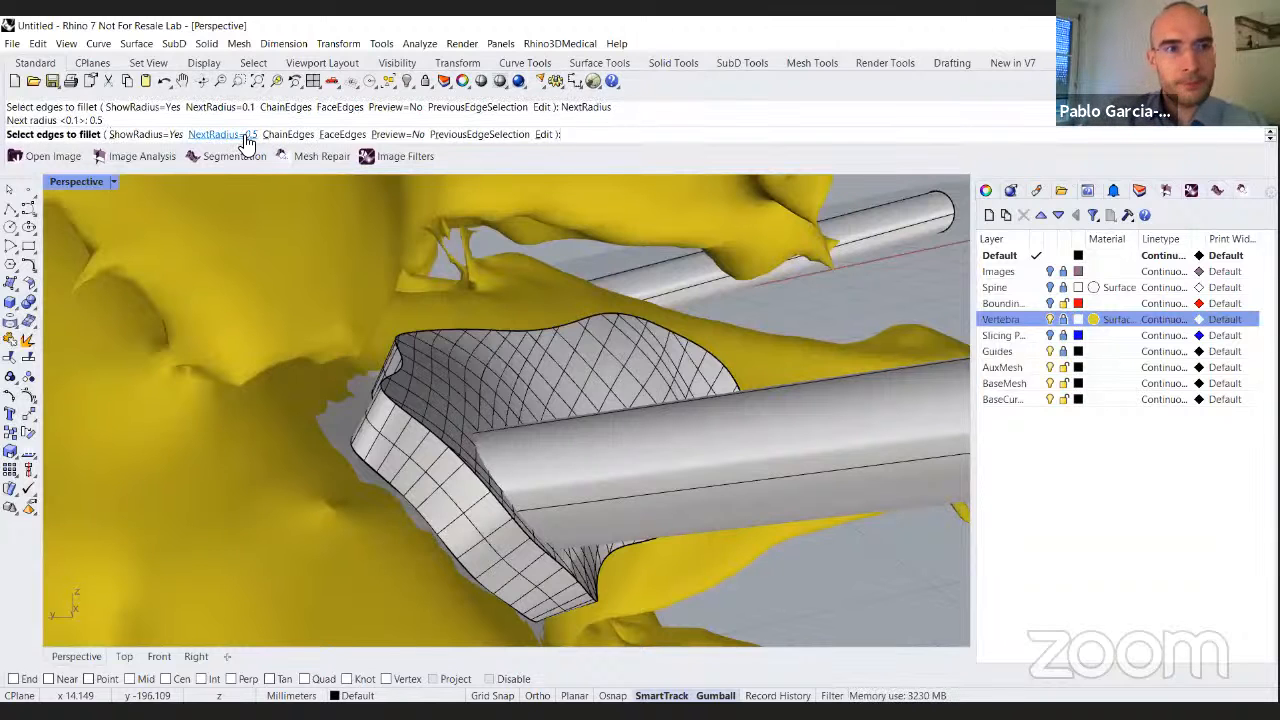
right_click_drag(400, 257, 460, 413)
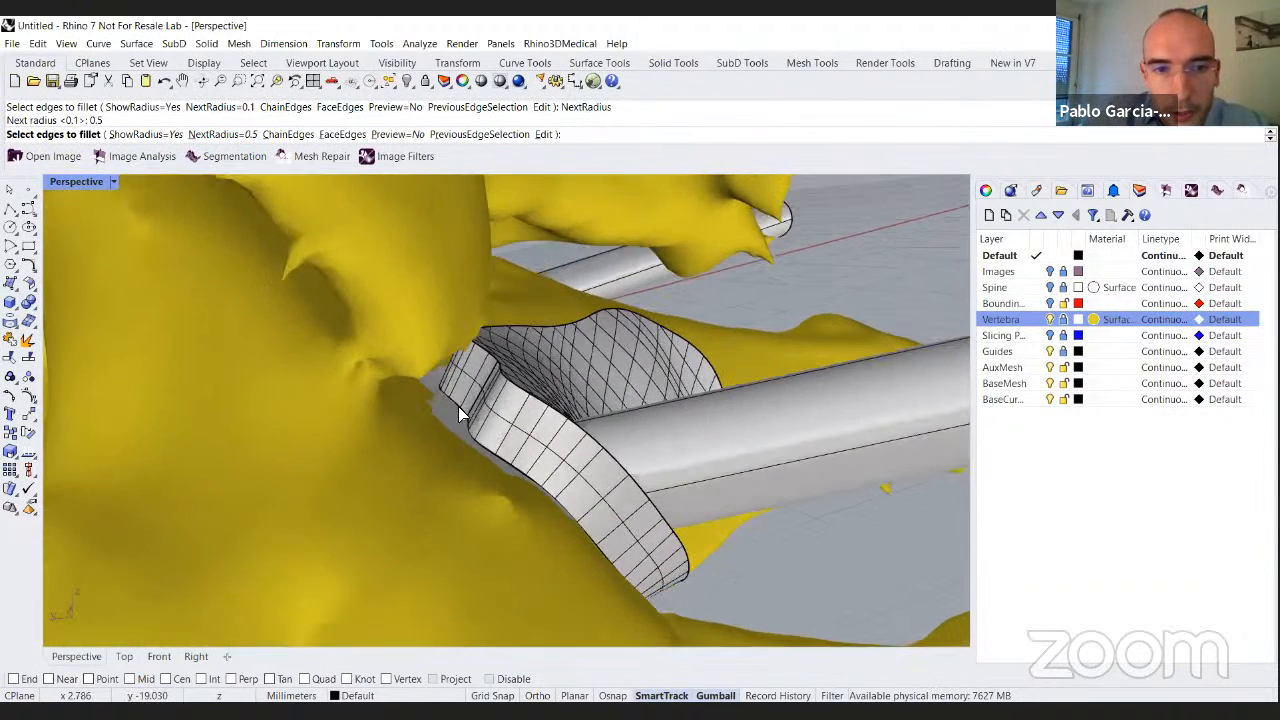
left_click(519, 355)
left_click(484, 358)
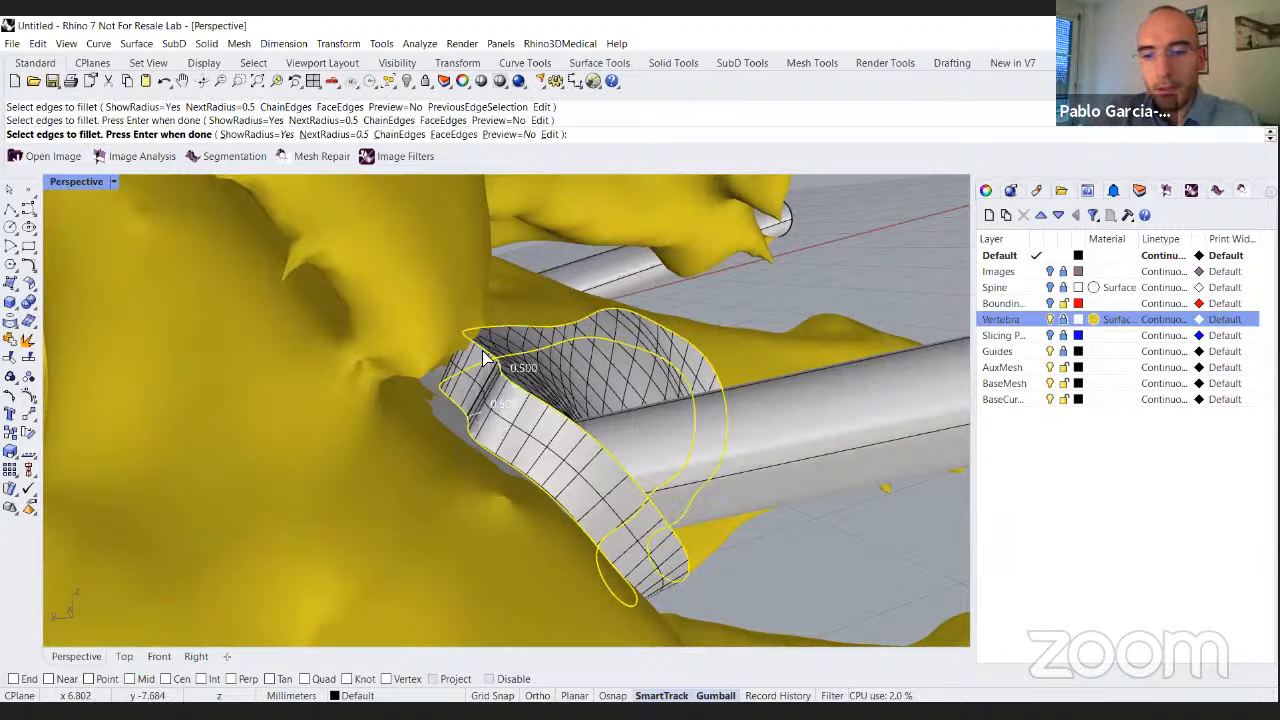
key("Return")
right_click_drag(702, 436, 654, 426)
key("Return")
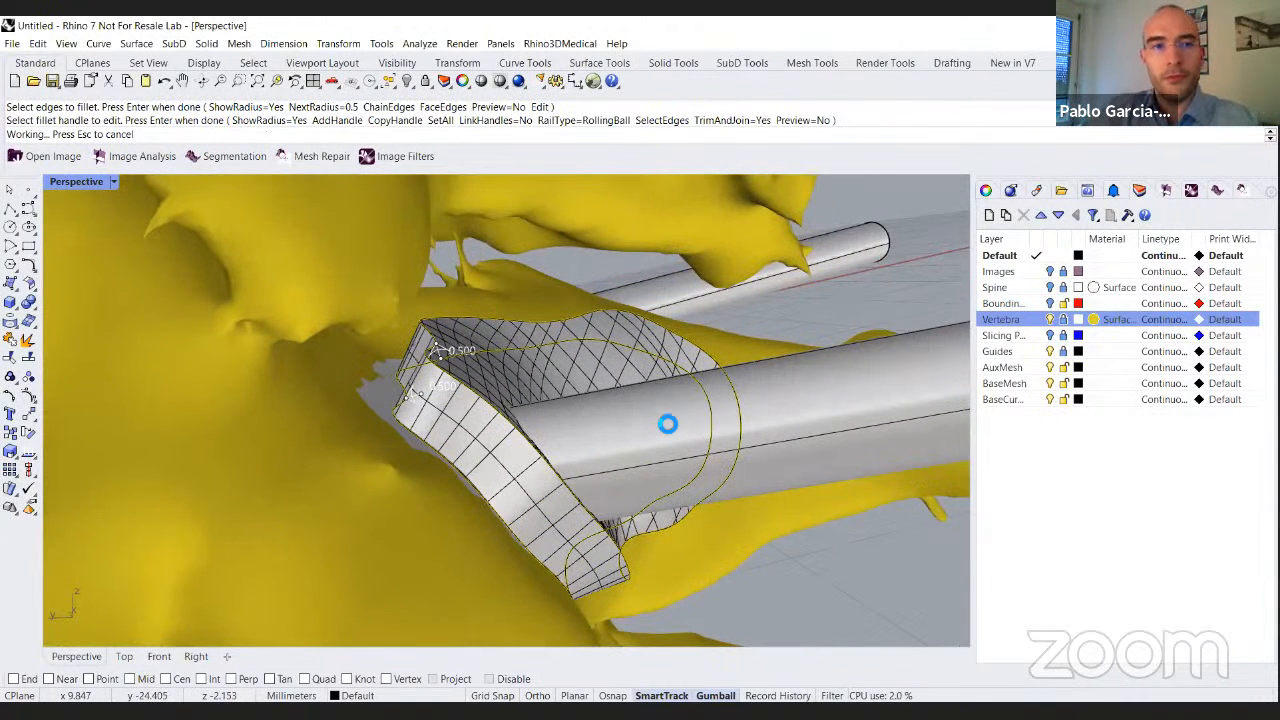
Hide the BaseMesh, Vertebra and BaseCurve layers to isolate the filleted base and the guide tubes.
right_click_drag(623, 409, 437, 429)
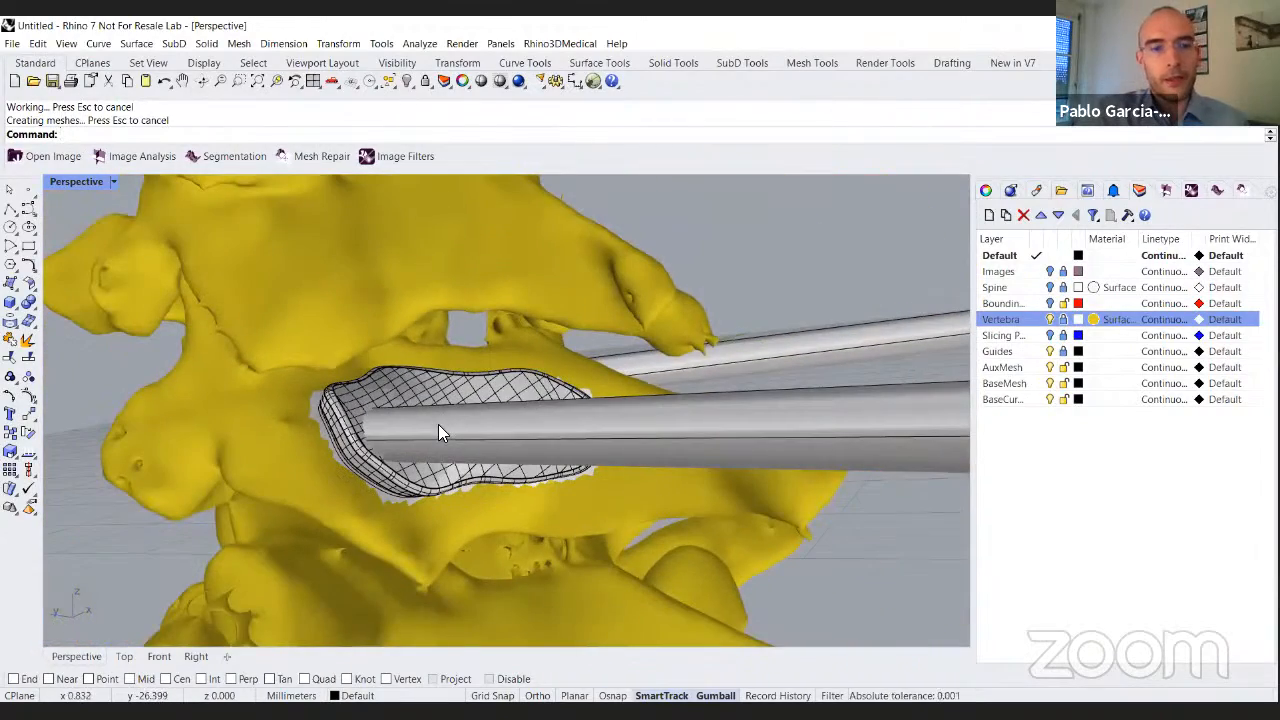
right_click_drag(535, 422, 640, 390)
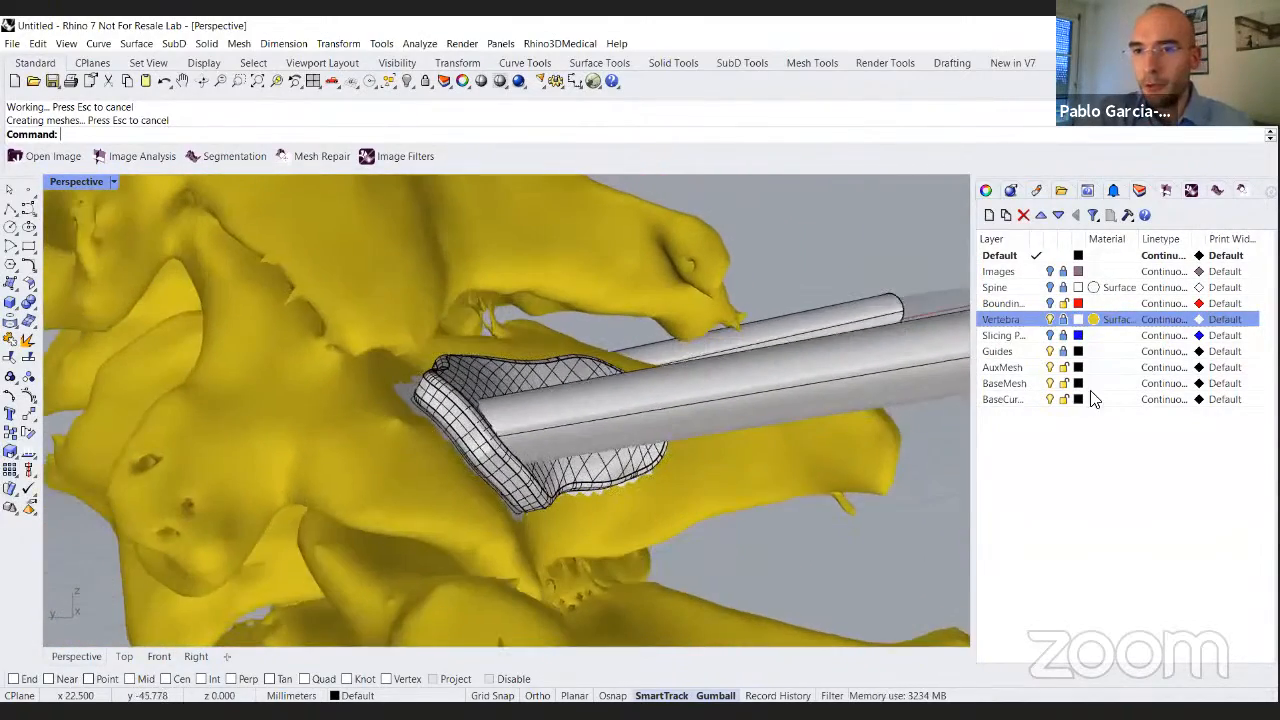
left_click(1048, 388)
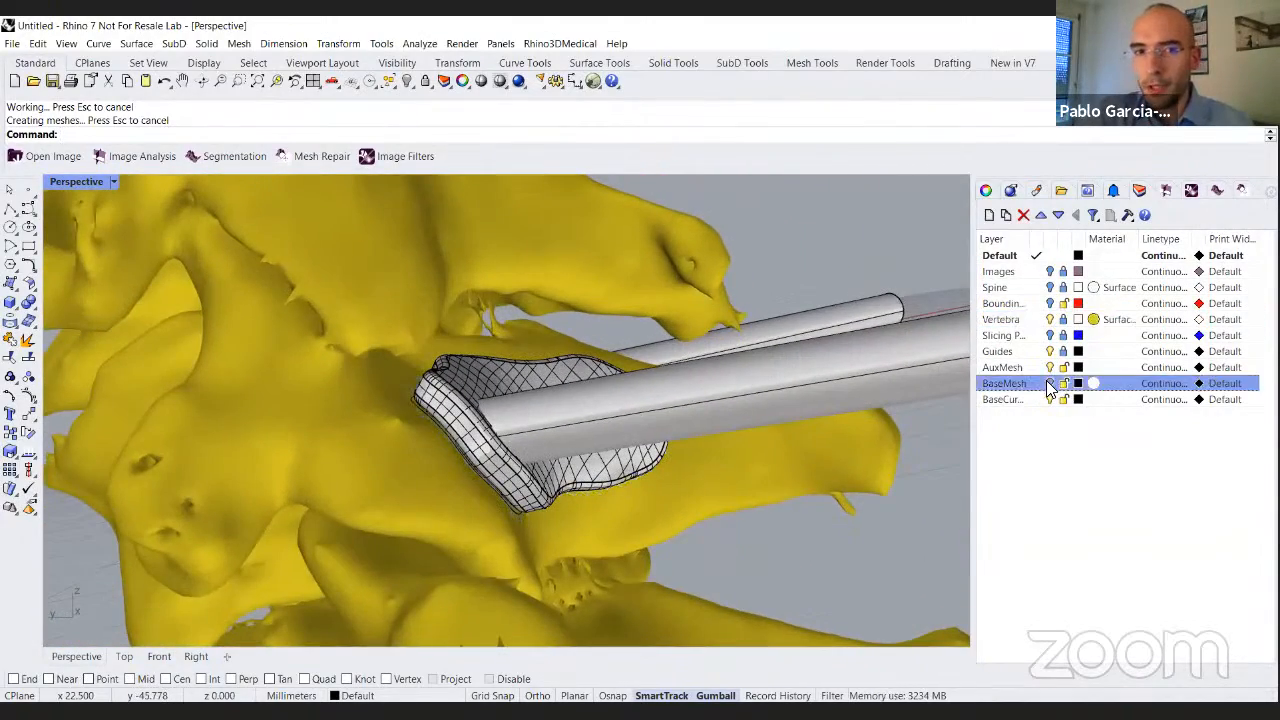
left_click(1049, 319)
mouse_move(553, 404)
right_mouse_down()
mouse_move(591, 402)
mouse_move(568, 402)
right_mouse_up()
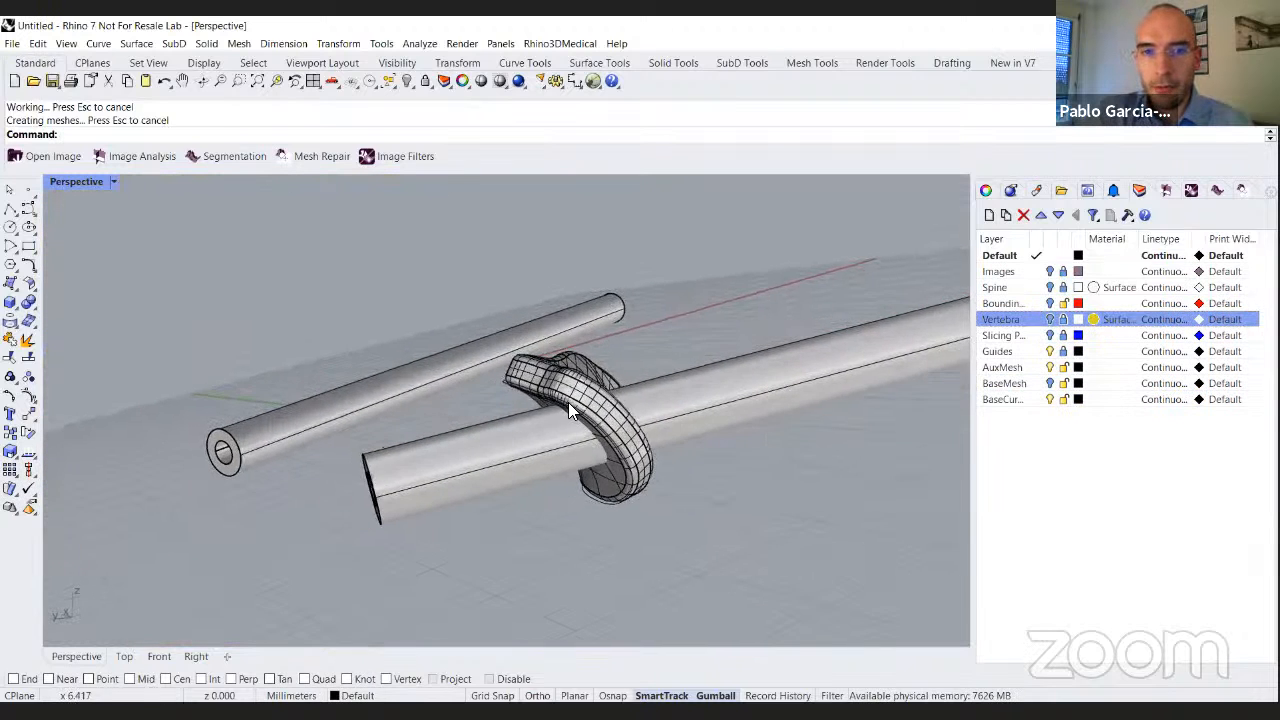
scroll(568, 402, "up", 6)
left_click(1006, 400)
mouse_move(710, 400)
right_mouse_down()
mouse_move(634, 383)
mouse_move(724, 380)
right_mouse_up()
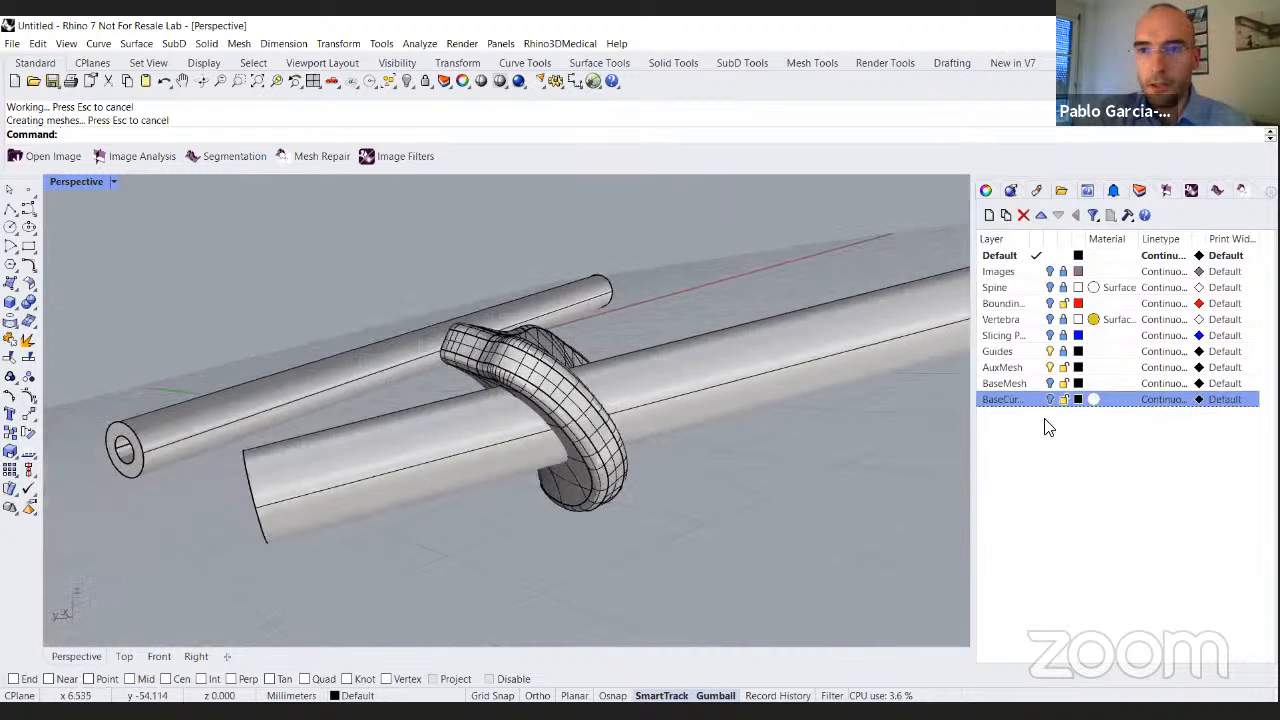
Unlock the Guides layer, test-select the guide tube and the base, and clear the selection.
left_click(1063, 352)
left_click(670, 370)
left_click(526, 344)
left_click(732, 282)
right_click_drag(652, 336, 624, 350)
Boolean-split the filleted base using the guide tube that passes through it as the cutting object.
type("Boole")
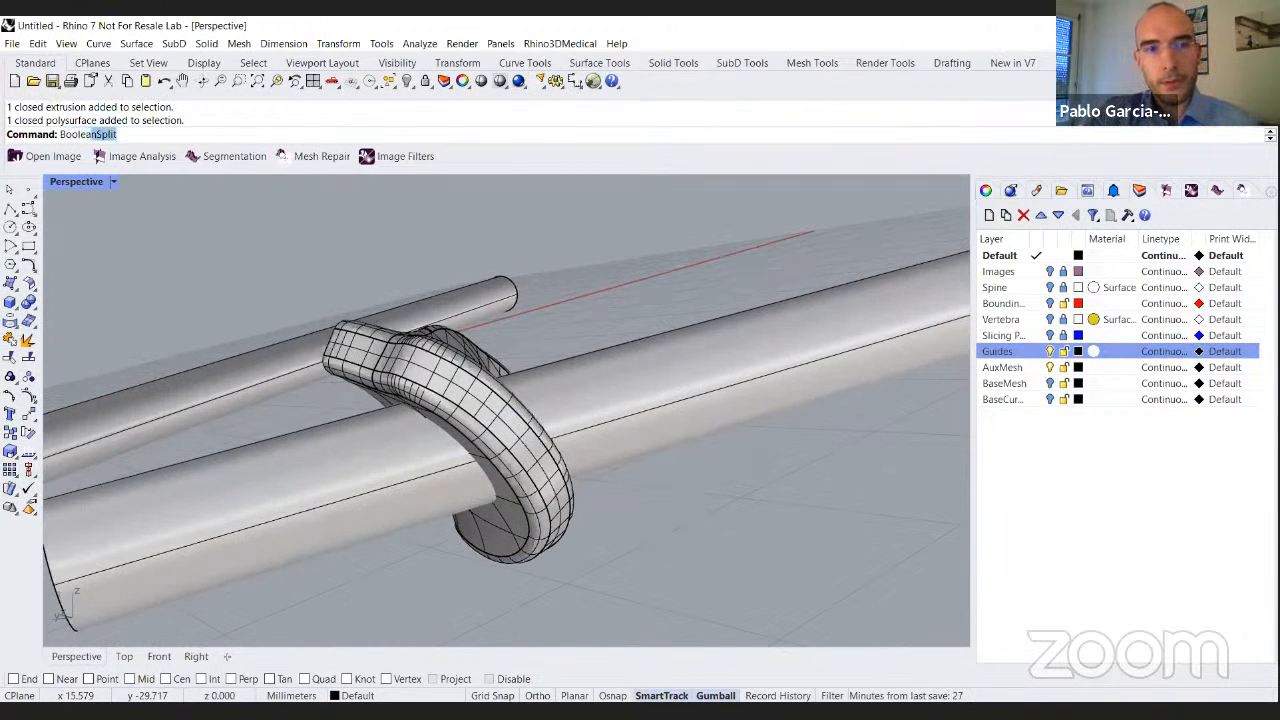
key("Return")
right_click_drag(694, 380, 662, 406)
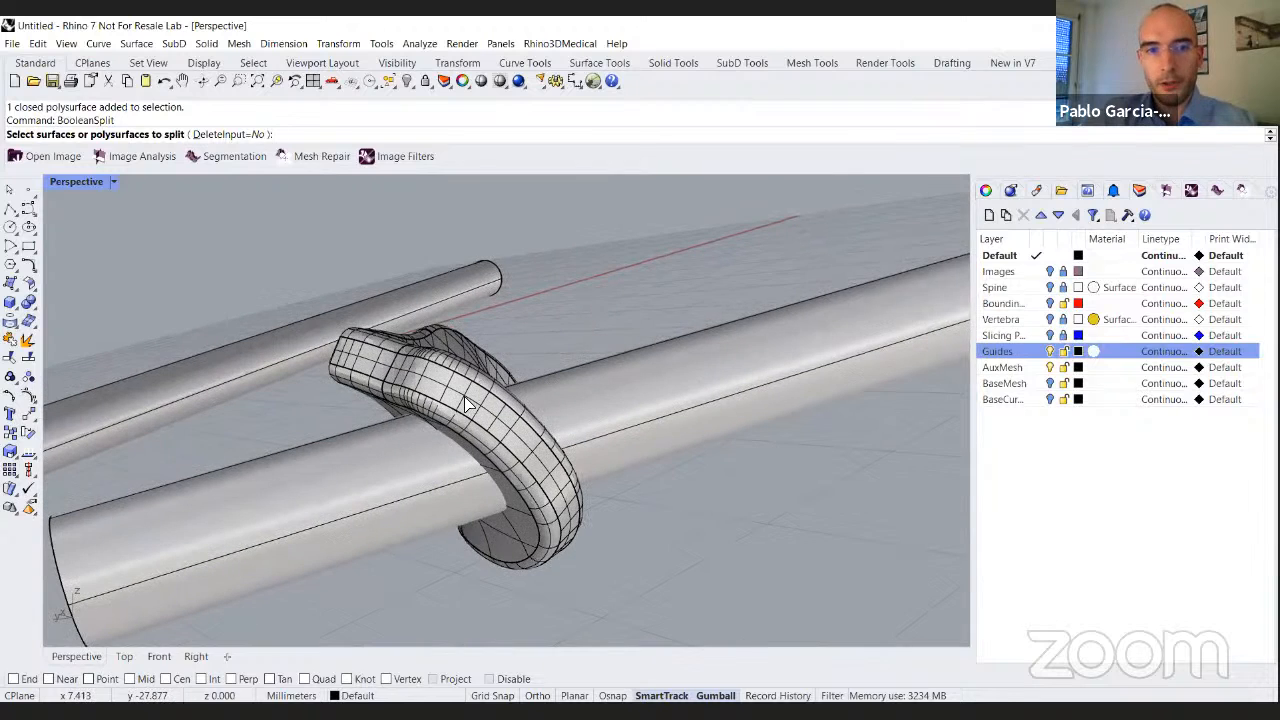
left_click(382, 368)
right_click_drag(556, 421, 547, 420)
key("Return")
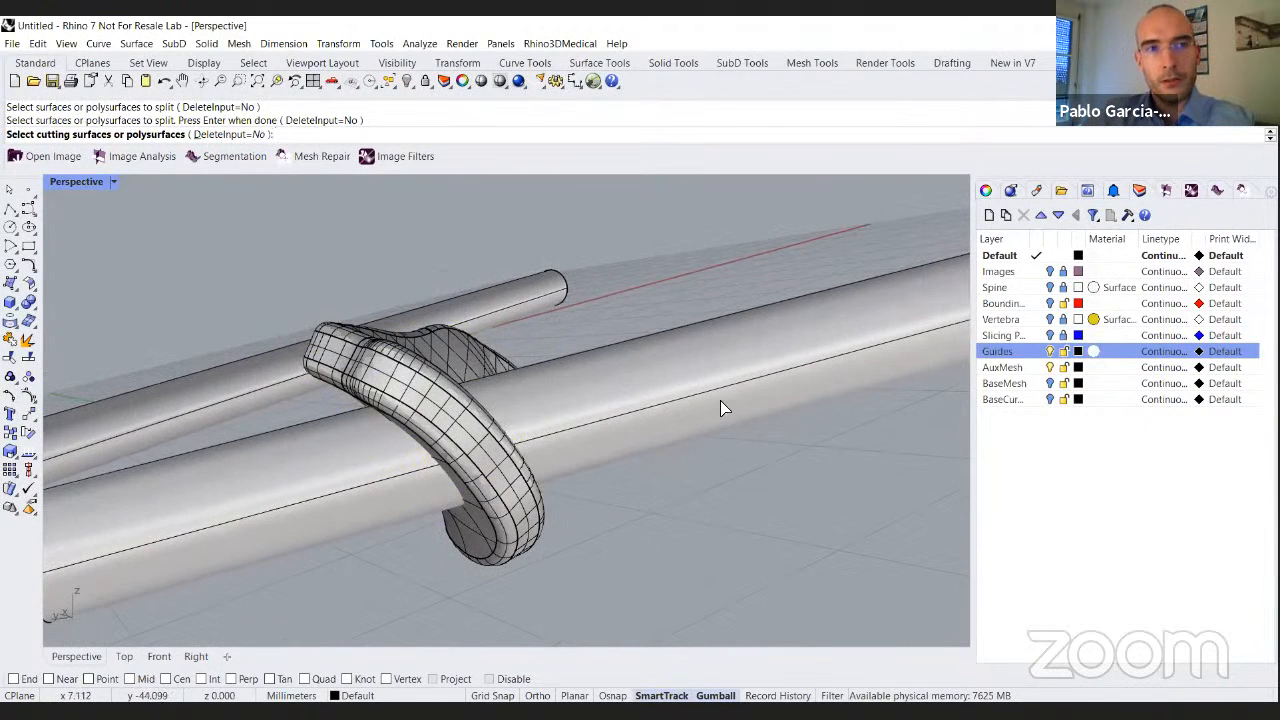
left_click(700, 395)
key("Return")
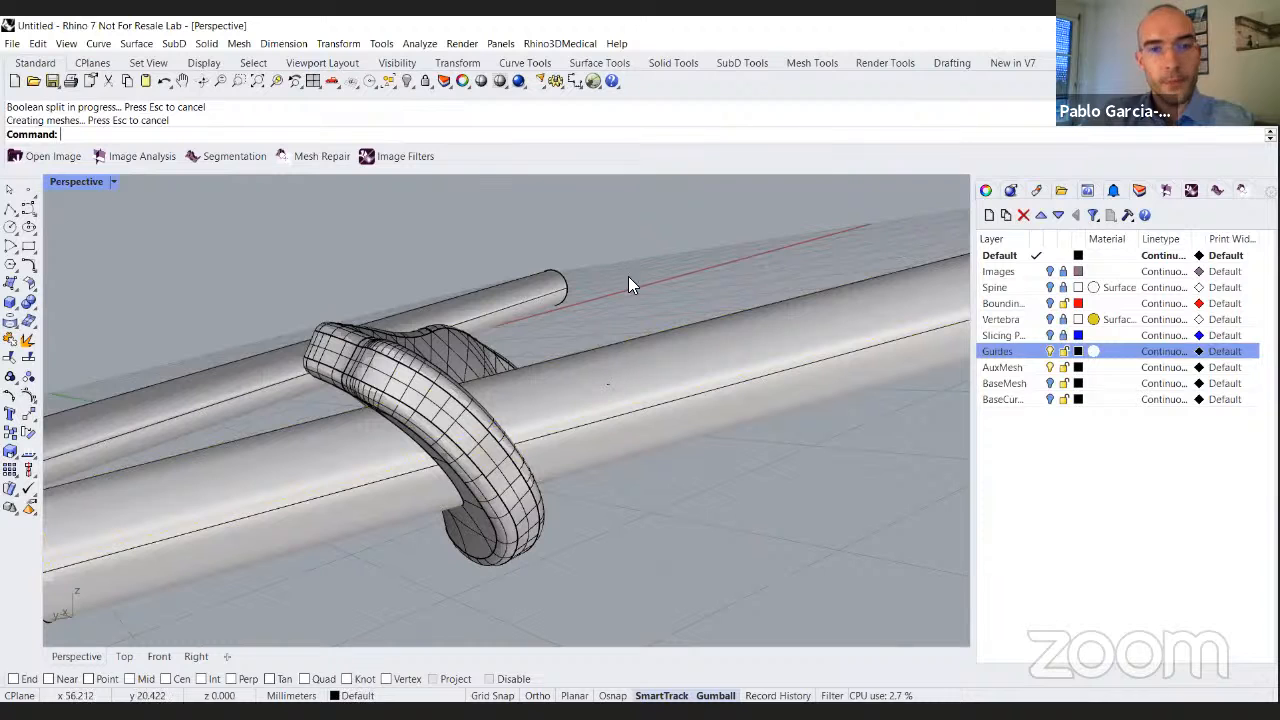
Boolean-split the guide tube using the filleted base as the cutting object.
key("Return")
right_click_drag(631, 366, 663, 394)
left_click(663, 394)
key("Return")
left_click(410, 405)
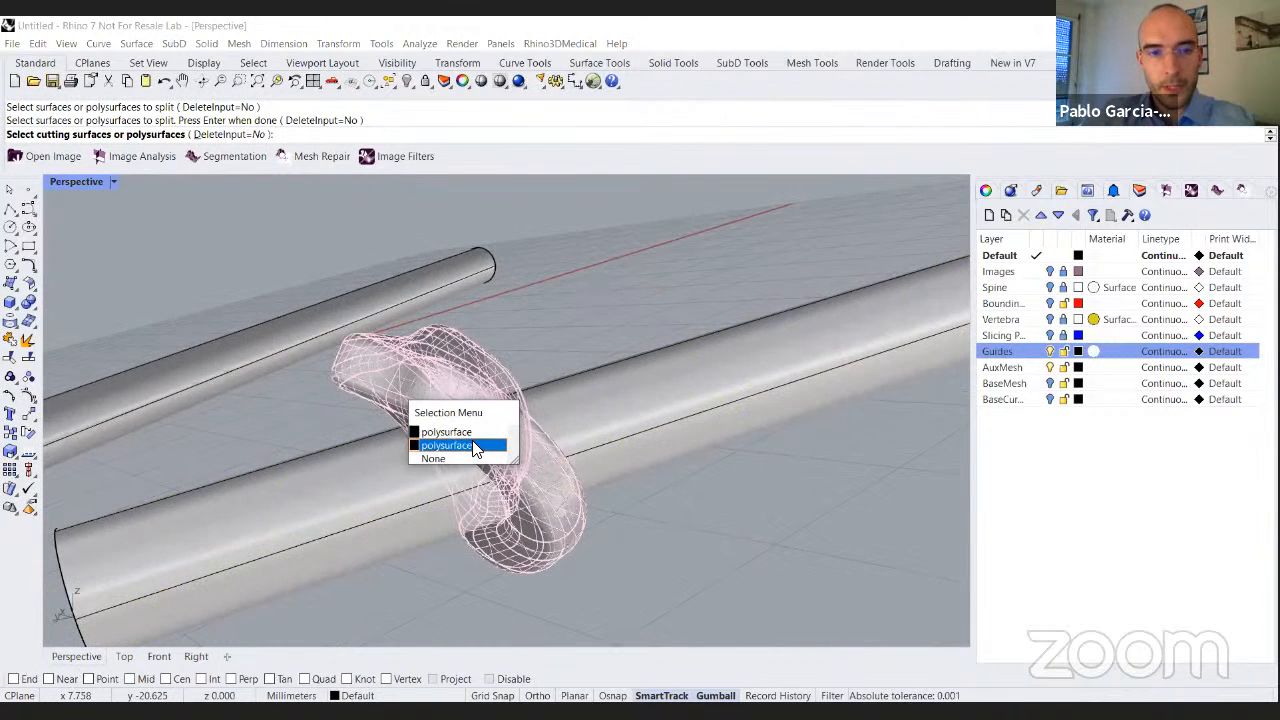
key("Up")
left_click(469, 437)
key("Return")
Delete the overlapping guide tube pieces that protrude on the vertebra side of the base.
left_click(754, 484)
scroll(754, 484, "down", 5)
left_click(499, 505)
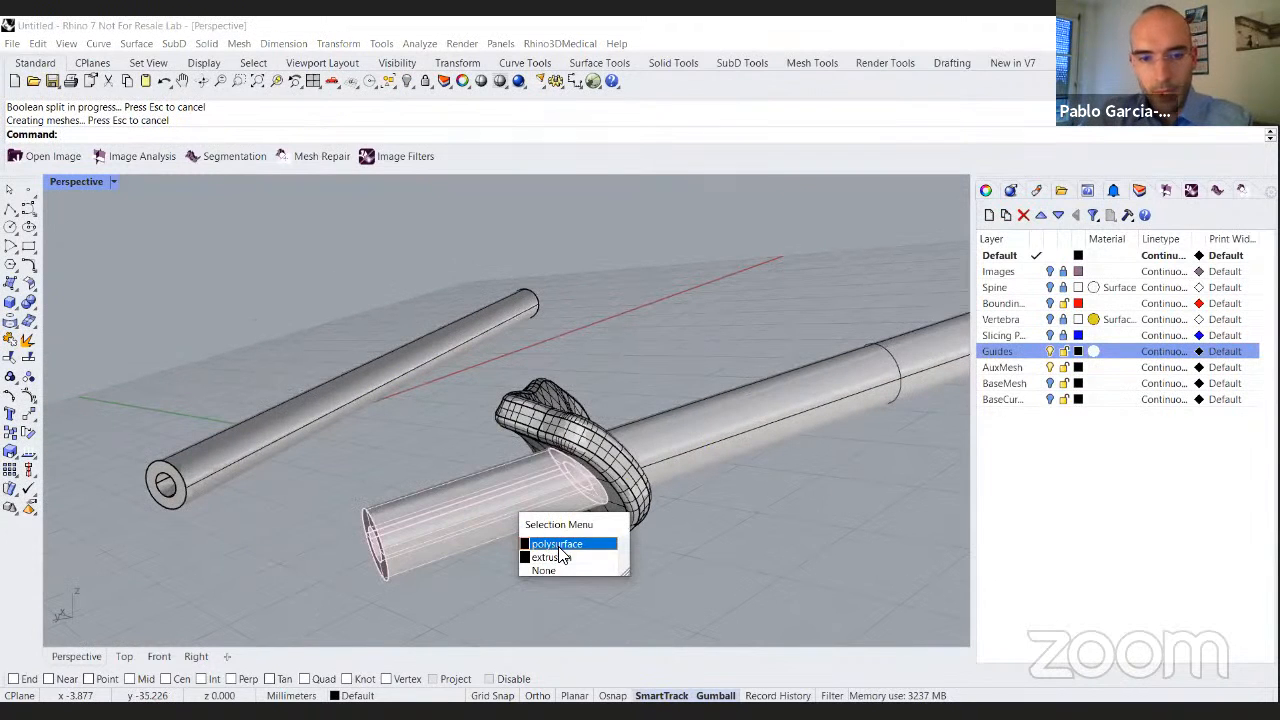
key("Delete")
right_click_drag(560, 491, 742, 364)
left_click(434, 506)
key("Delete")
Delete the overlapping ring-shaped polysurface where the guide tube crosses the base.
left_click(771, 379)
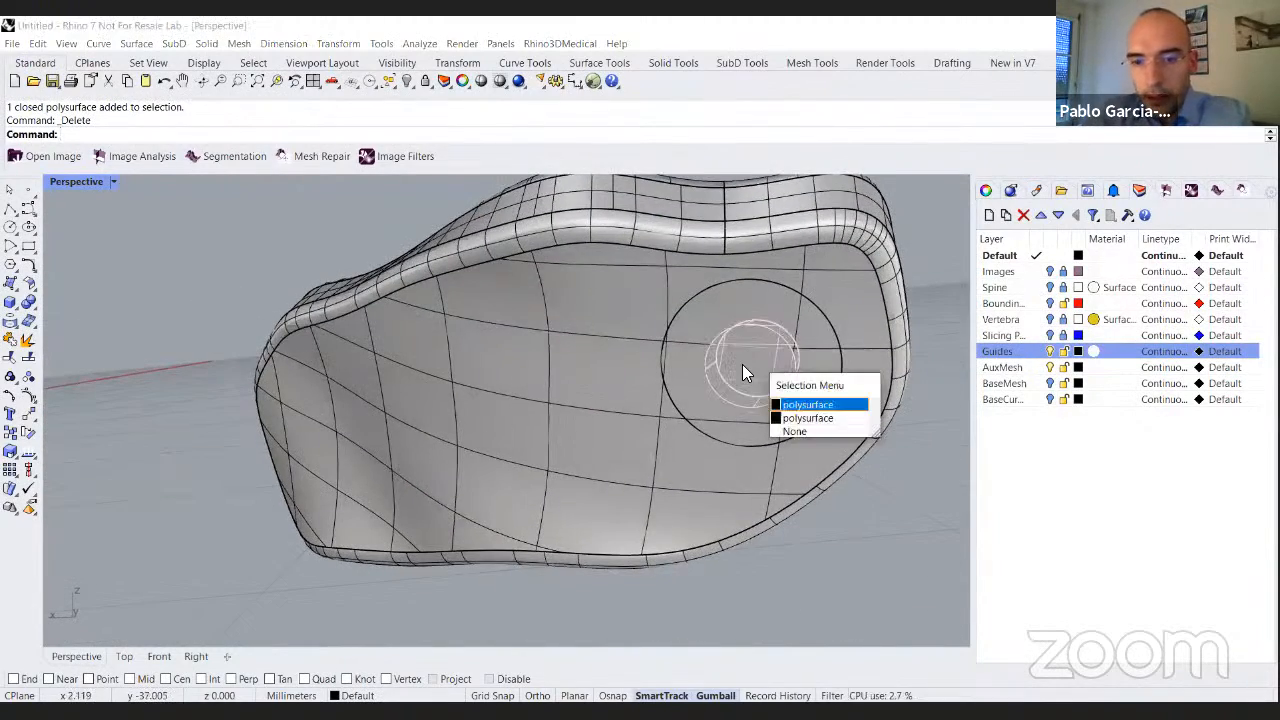
key("Escape")
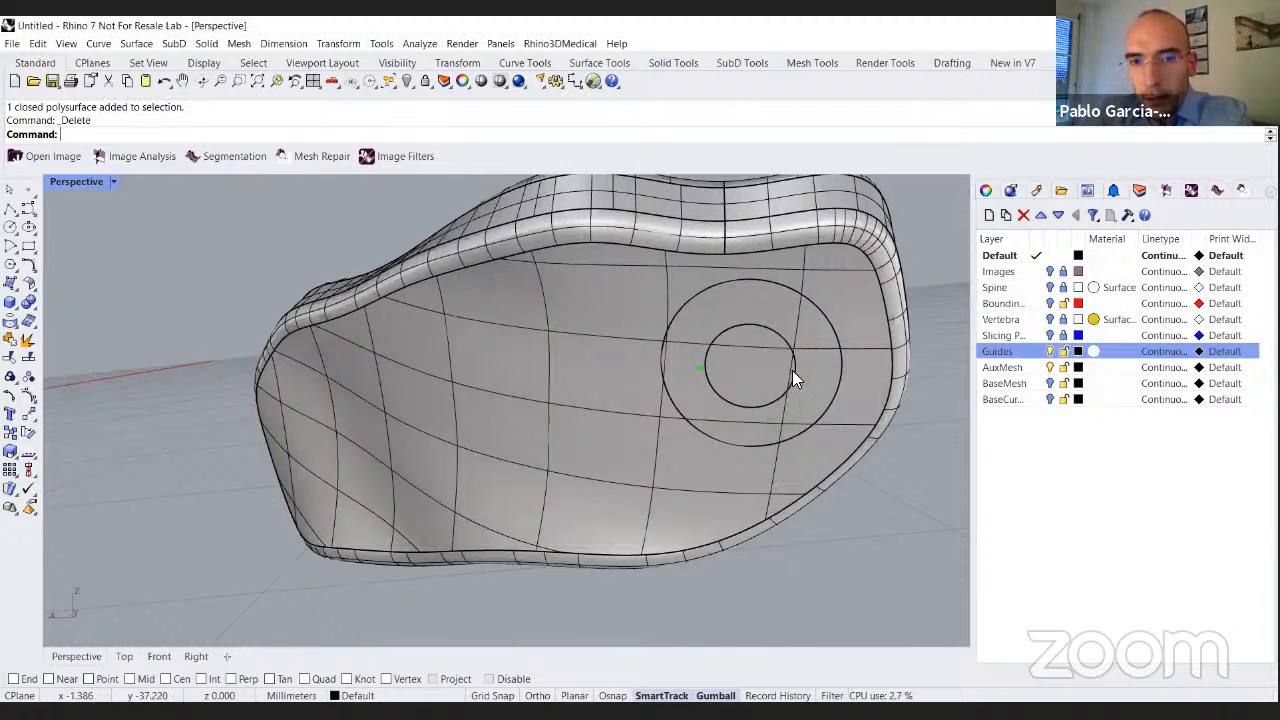
left_click(744, 378)
right_click_drag(791, 366, 670, 343)
key("Escape")
left_click(668, 342)
right_click_drag(657, 491, 568, 470)
left_click(568, 470)
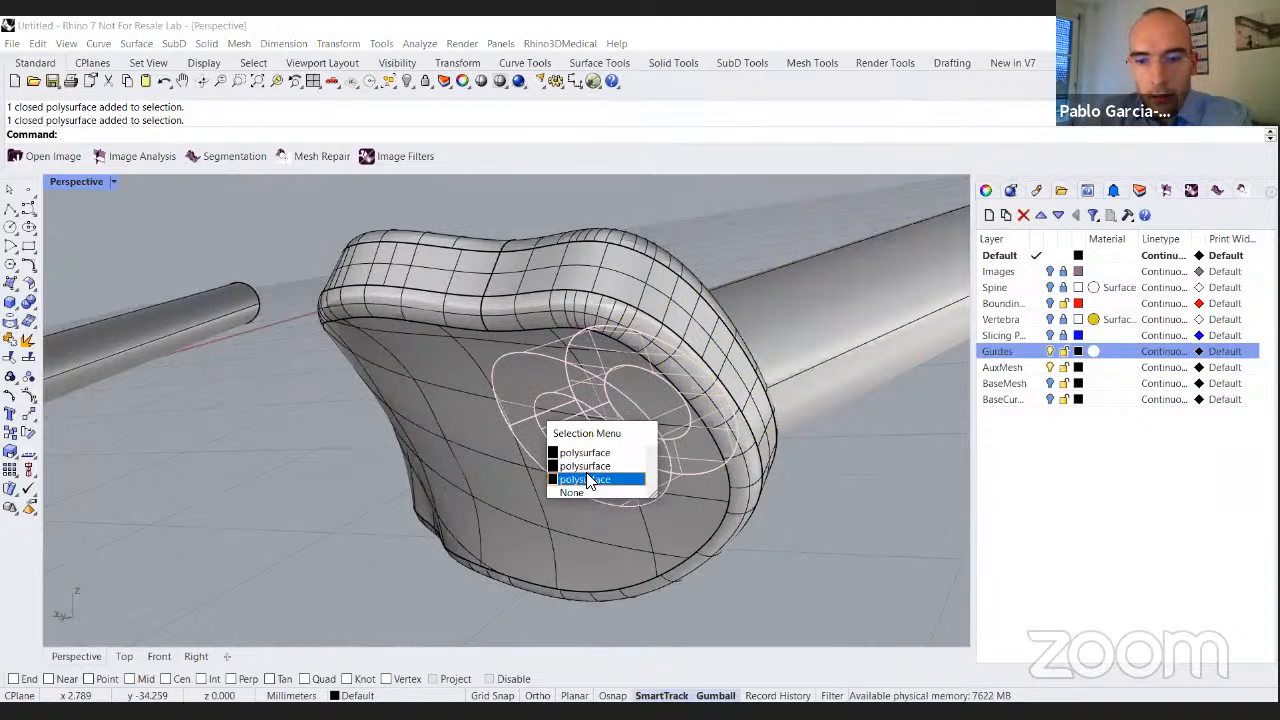
left_click(586, 478)
key("Delete")
Delete the leftover plug inside the drill hole and inspect the bore through the base and tube.
left_click(574, 431)
left_click(796, 528)
right_click_drag(700, 470, 740, 386)
left_click(760, 460)
key("Delete")
scroll(740, 388, "down", 6)
scroll(738, 389, "up", 8)
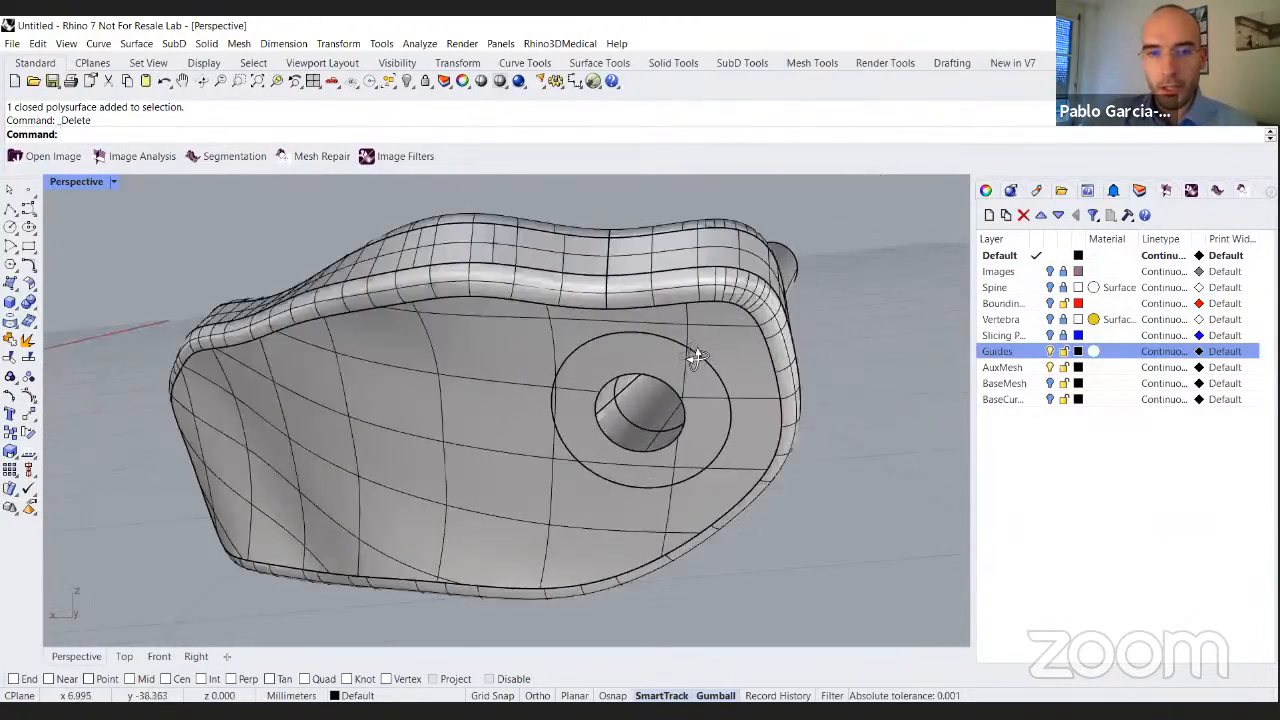
scroll(680, 360, "up", 8)
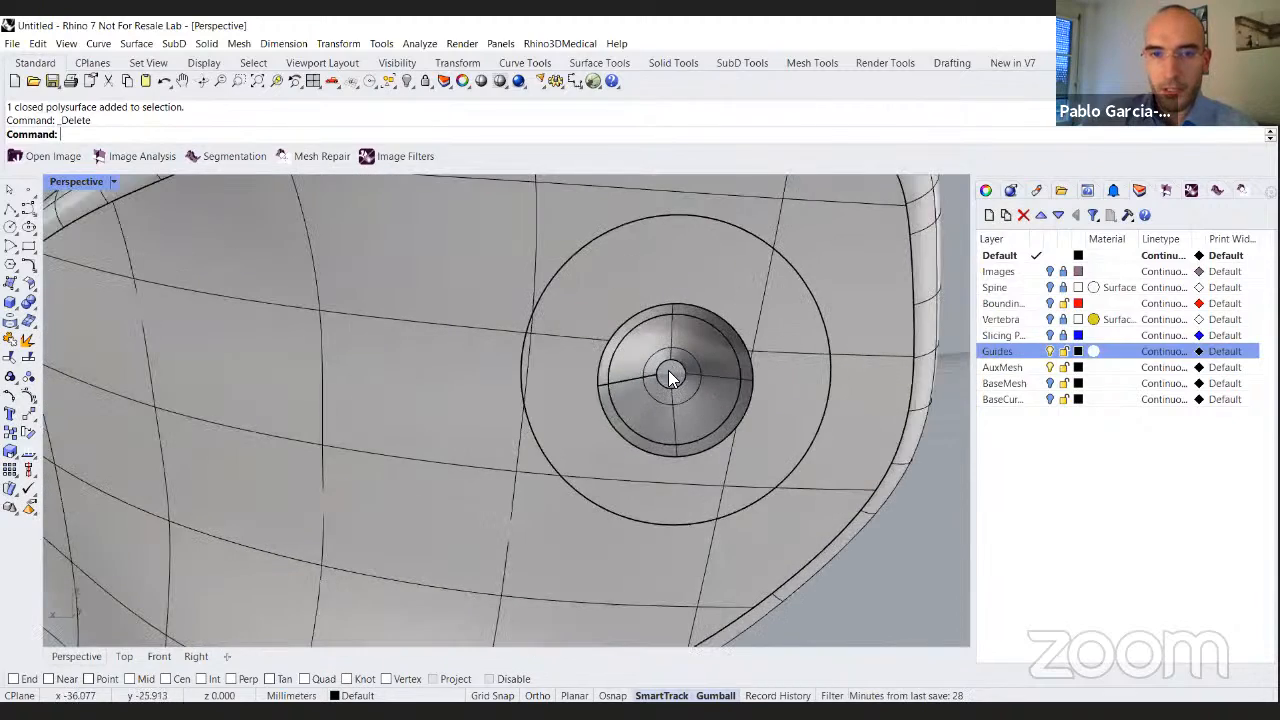
scroll(668, 378, "down", 8)
right_click_drag(670, 378, 800, 360)
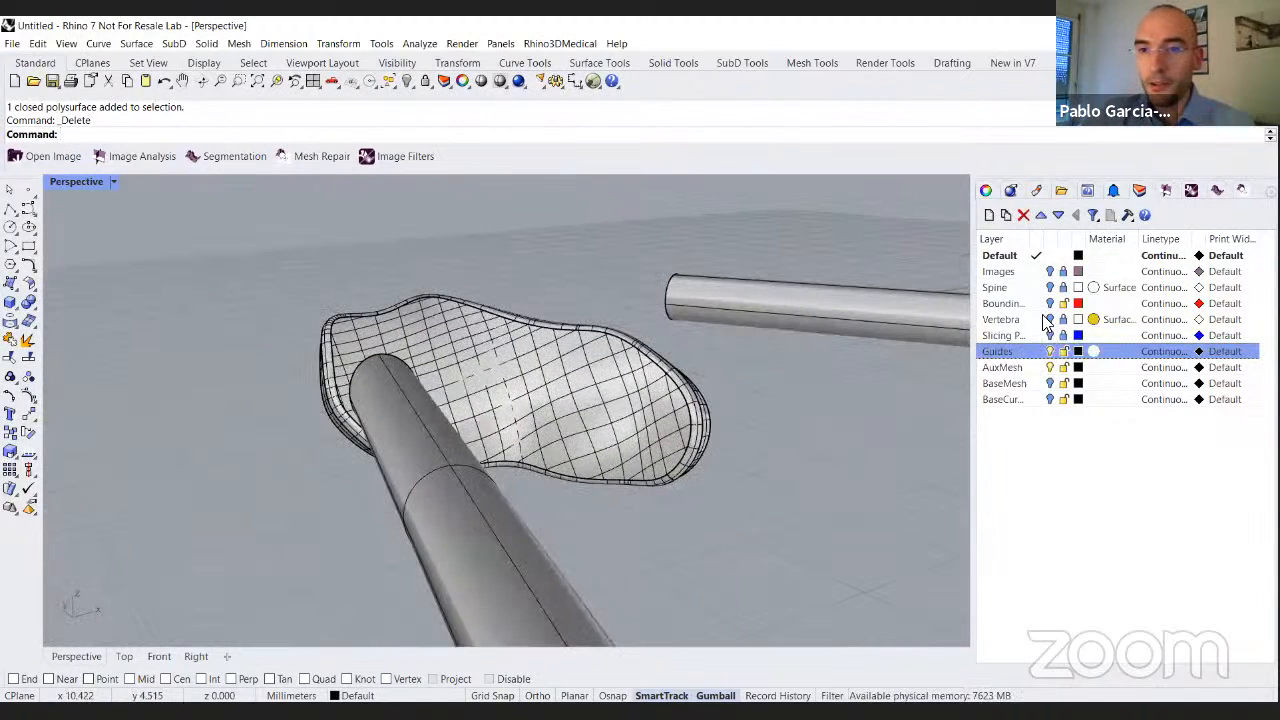
Show and unlock the Vertebra layer.
left_click(1050, 320)
right_click_drag(764, 354, 538, 404)
scroll(514, 404, "up", 2)
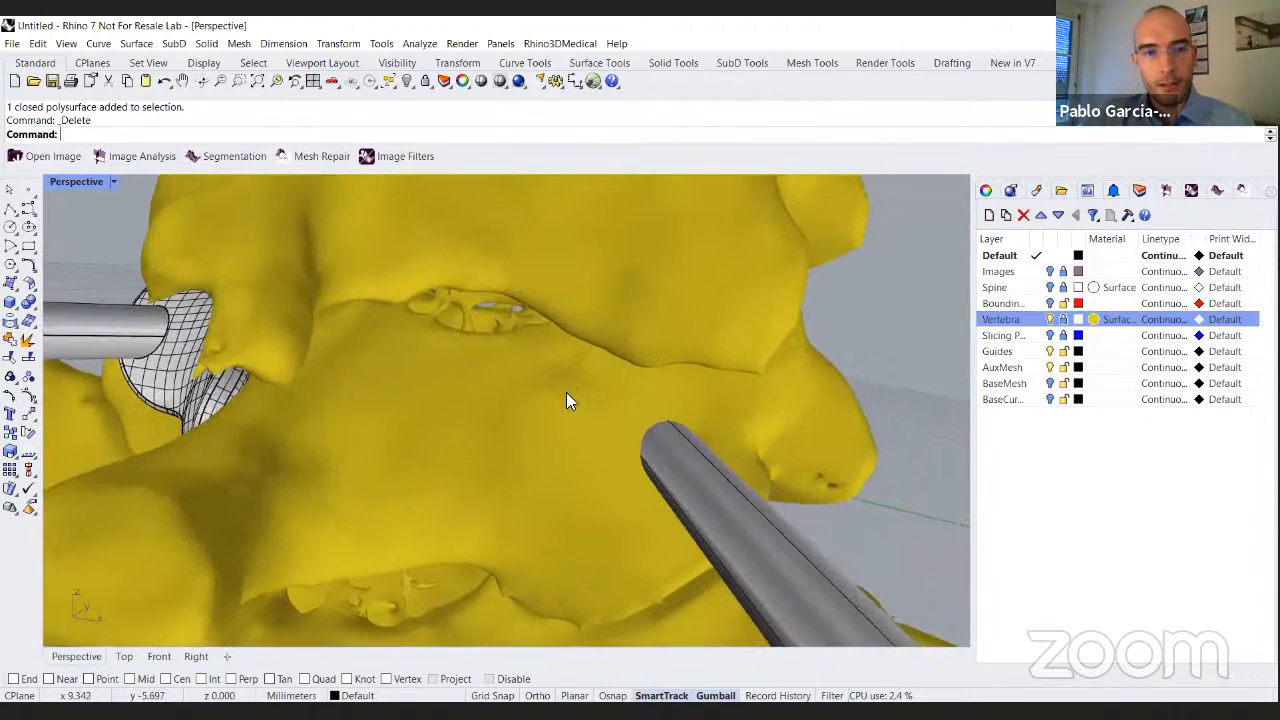
right_click_drag(388, 445, 263, 386)
scroll(540, 418, "up", 2)
right_click_drag(426, 420, 438, 408)
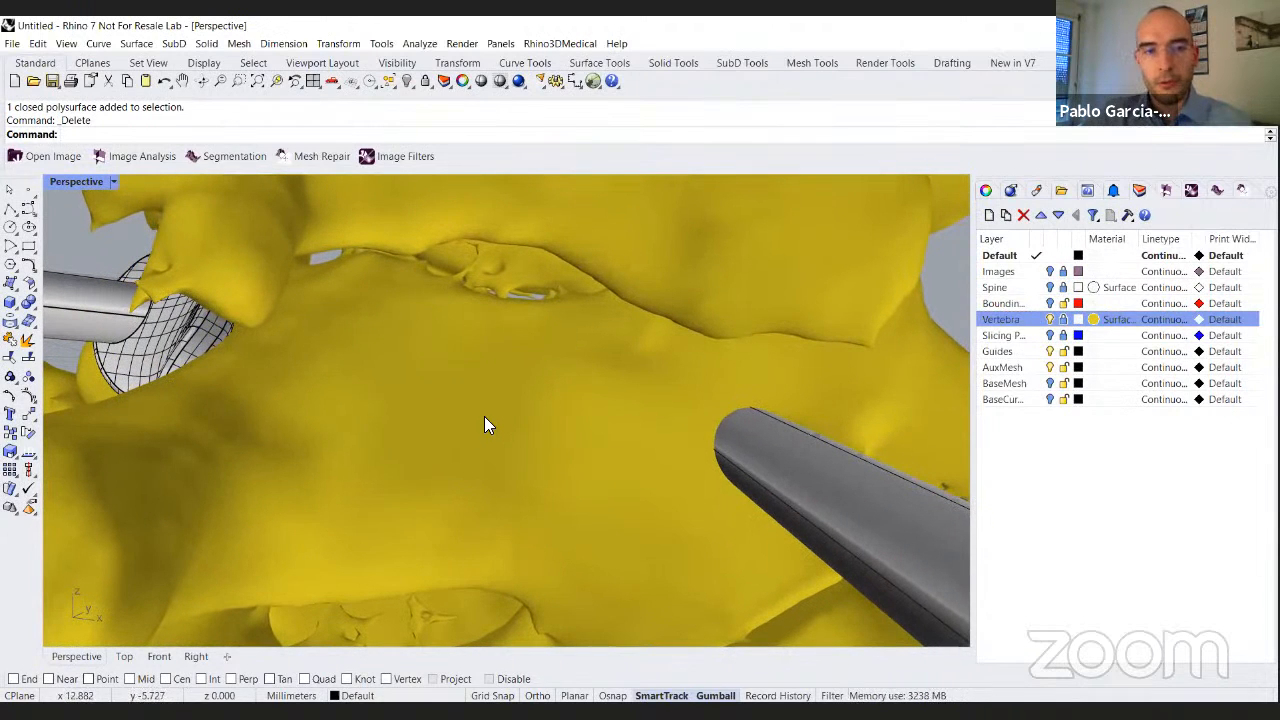
right_click_drag(492, 415, 636, 397)
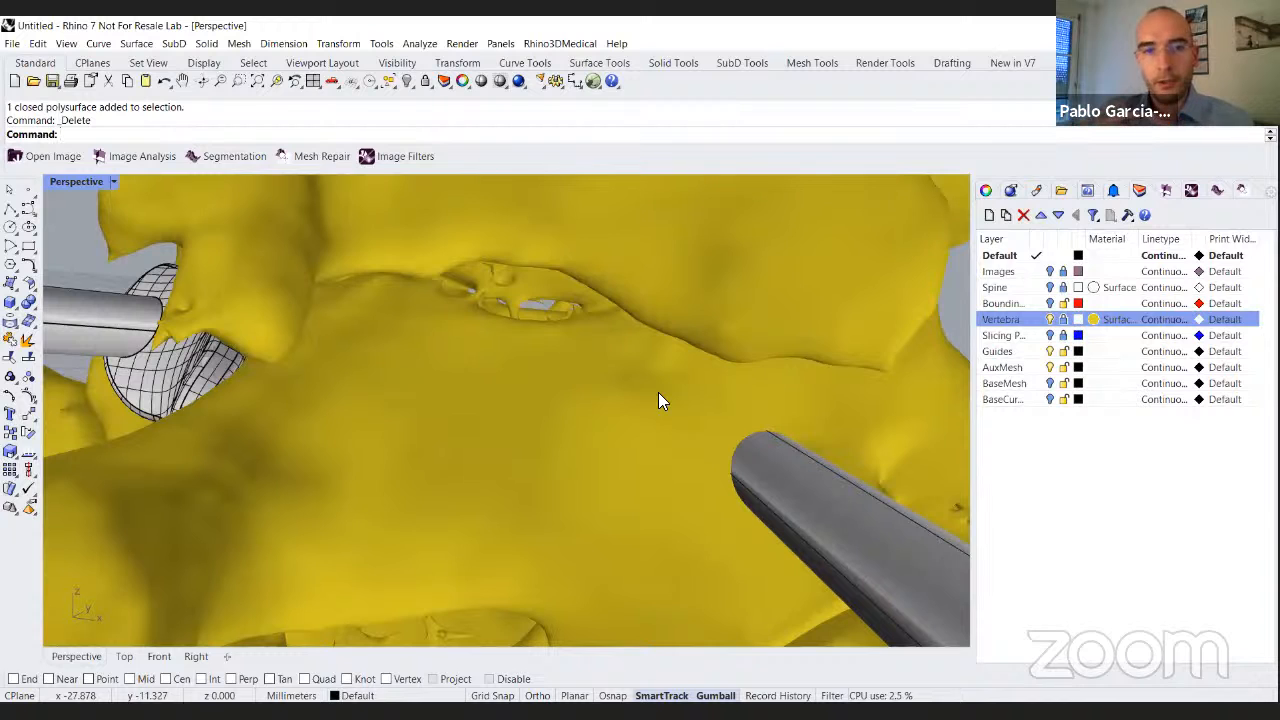
right_click_drag(651, 427, 643, 427)
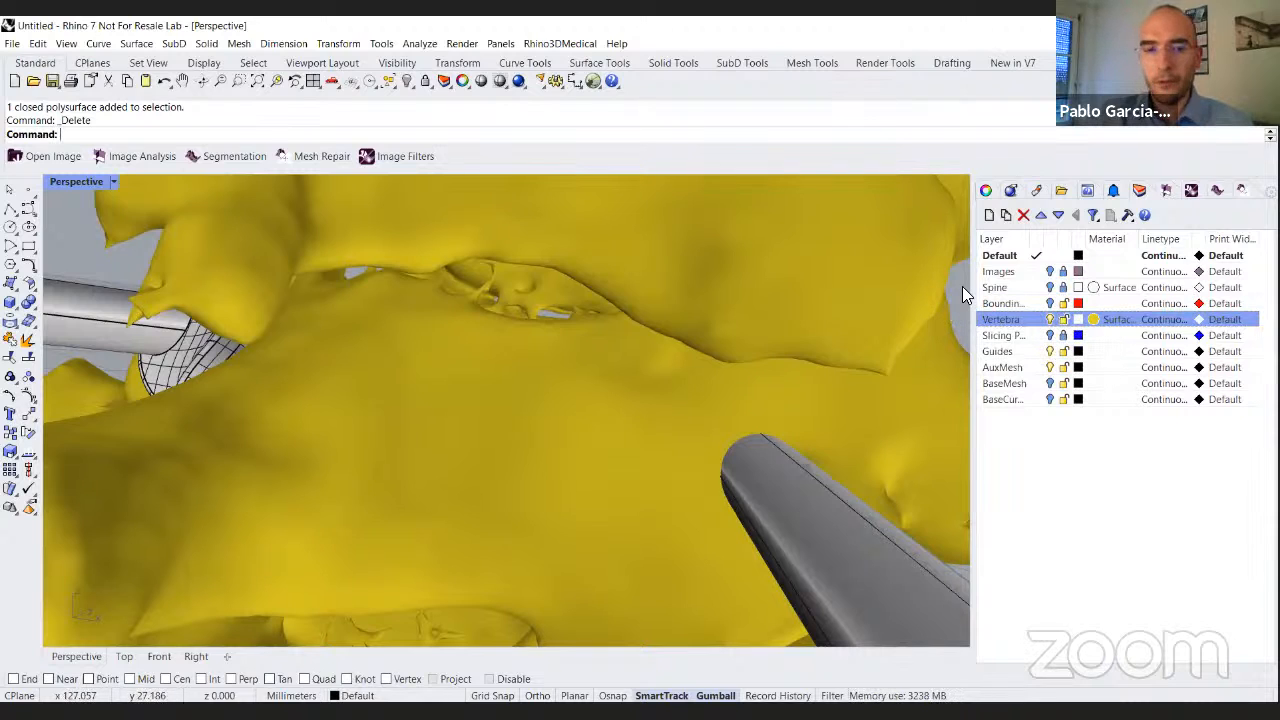
Draw a closed polyline on the vertebra mesh outlining an elongated base area around the second guide tube with PolylineOnMesh.
type("PolylineOnMesh")
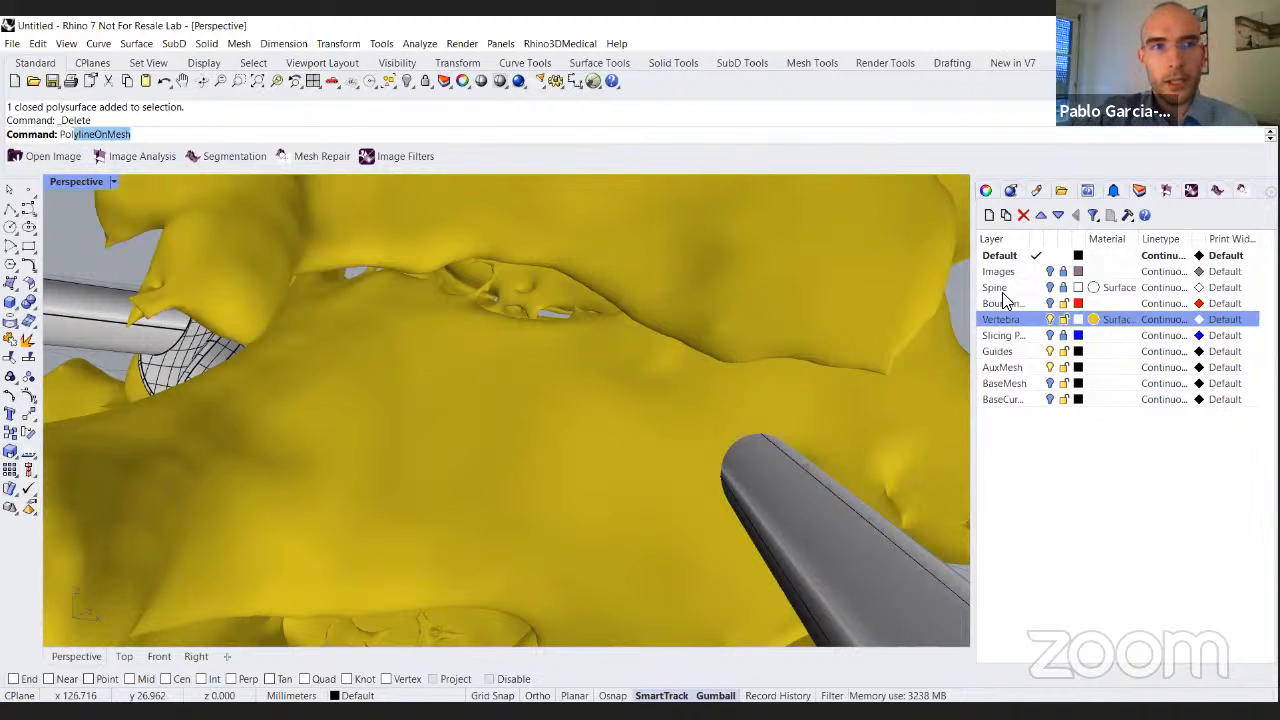
key("Return")
left_click(640, 400)
right_click_drag(740, 416, 726, 414)
left_click(720, 393)
left_click(755, 400)
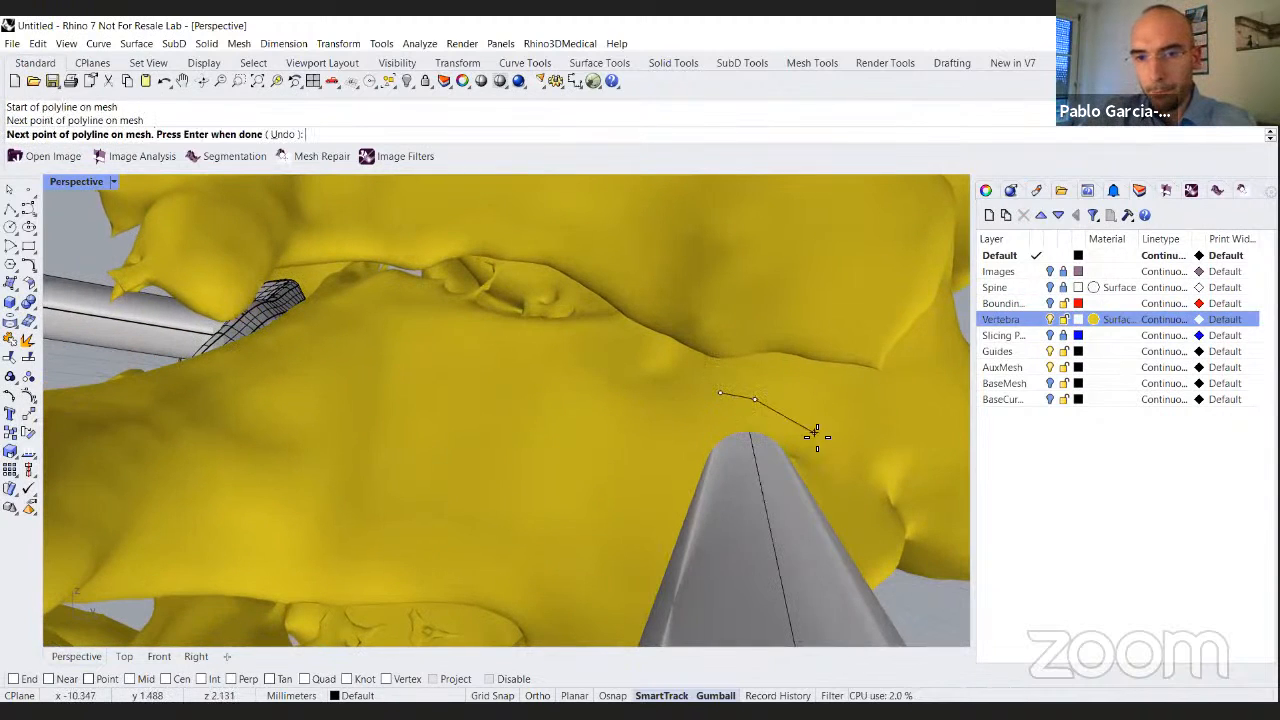
right_click_drag(816, 432, 809, 429)
left_click(811, 434)
left_click(828, 478)
right_click_drag(823, 514, 808, 515)
left_click(808, 522)
left_click(711, 549)
right_click_drag(609, 547, 628, 540)
left_click(633, 540)
left_click(457, 514)
left_click(347, 401)
left_click(380, 352)
right_click_drag(409, 349, 417, 363)
left_click(458, 357)
left_click(544, 367)
left_click(621, 369)
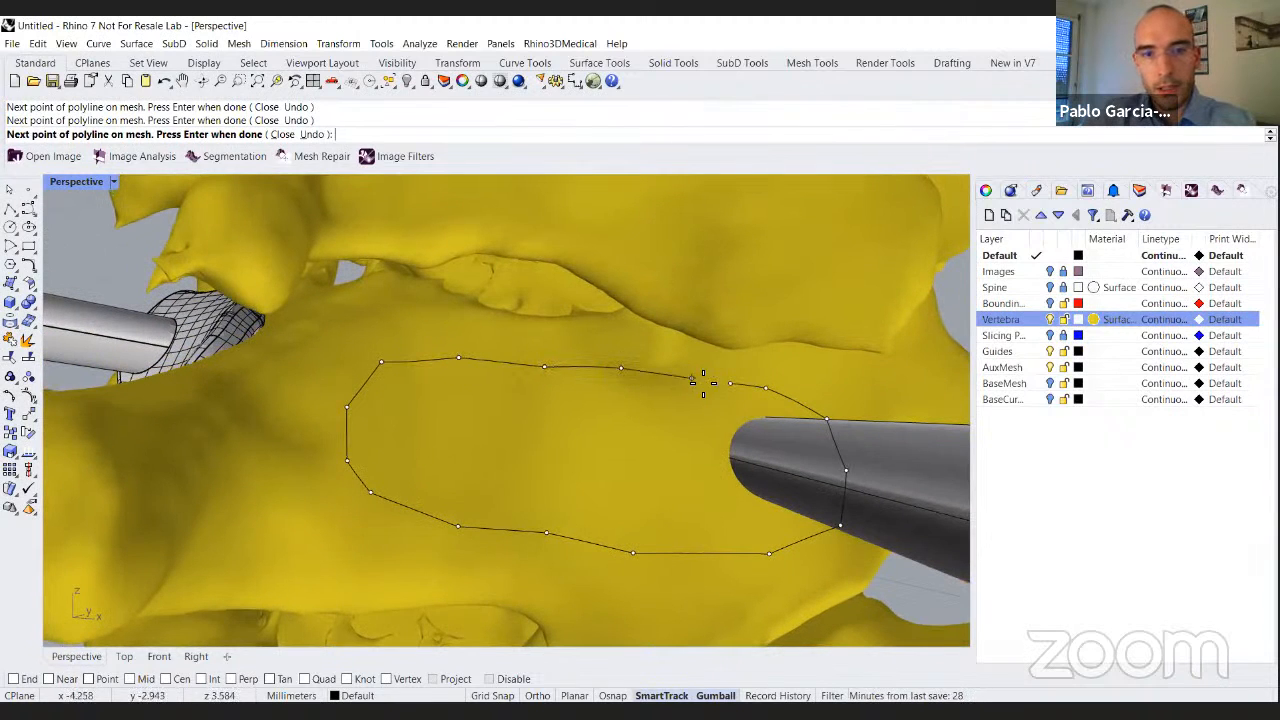
left_click(281, 135)
Convert the polyline into a curve with CurveThroughPolyline, and rebuild it with 23 points and degree 5.
right_click_drag(807, 448, 704, 447)
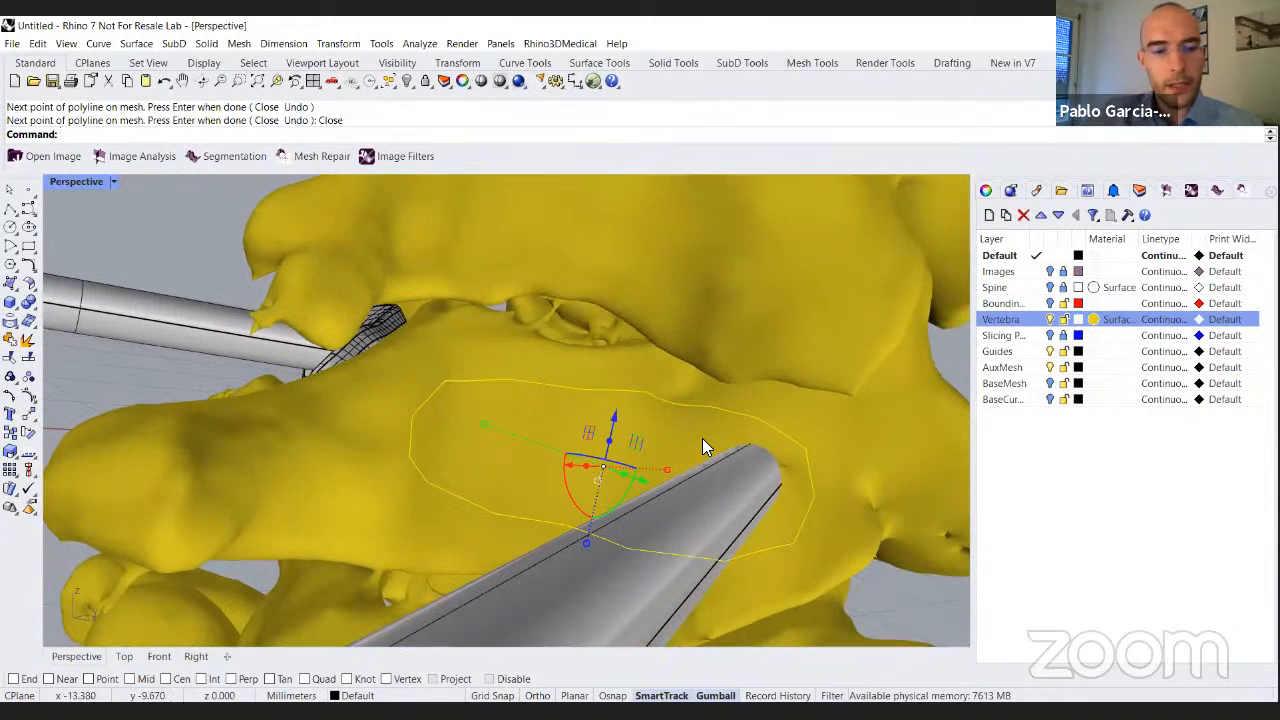
type("CurveThroughPolyline")
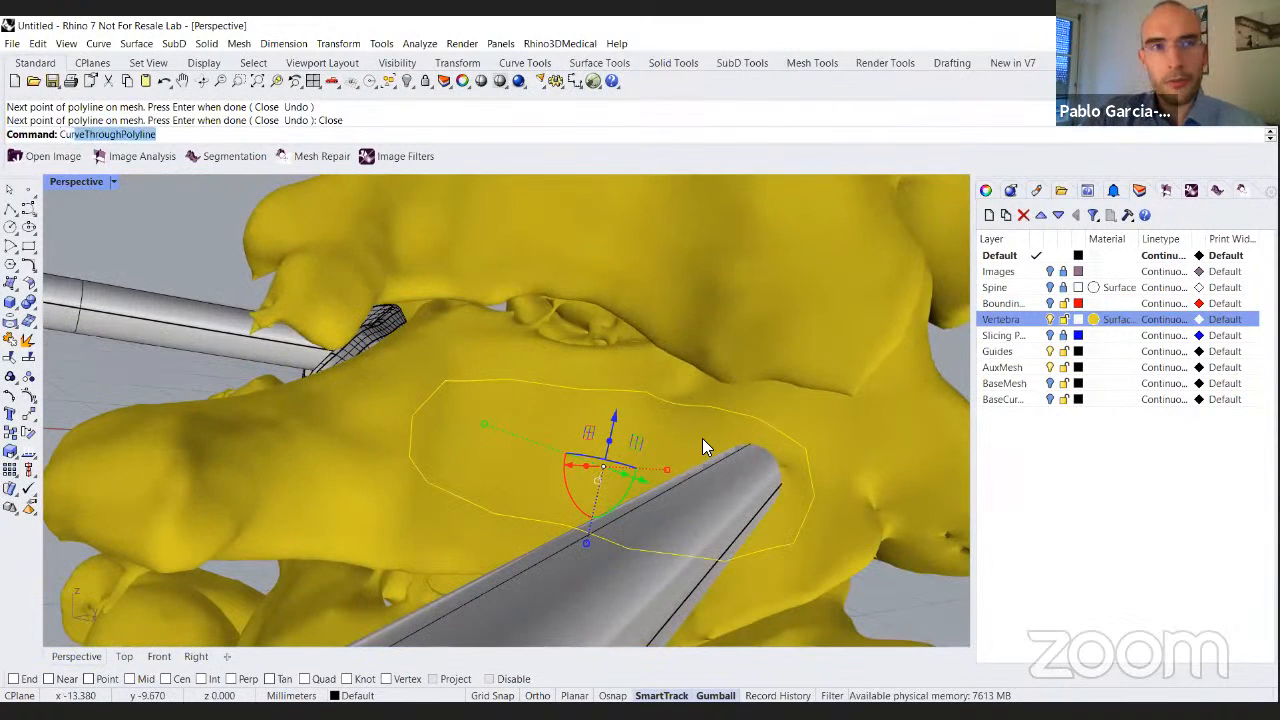
key("Return")
key("Return")
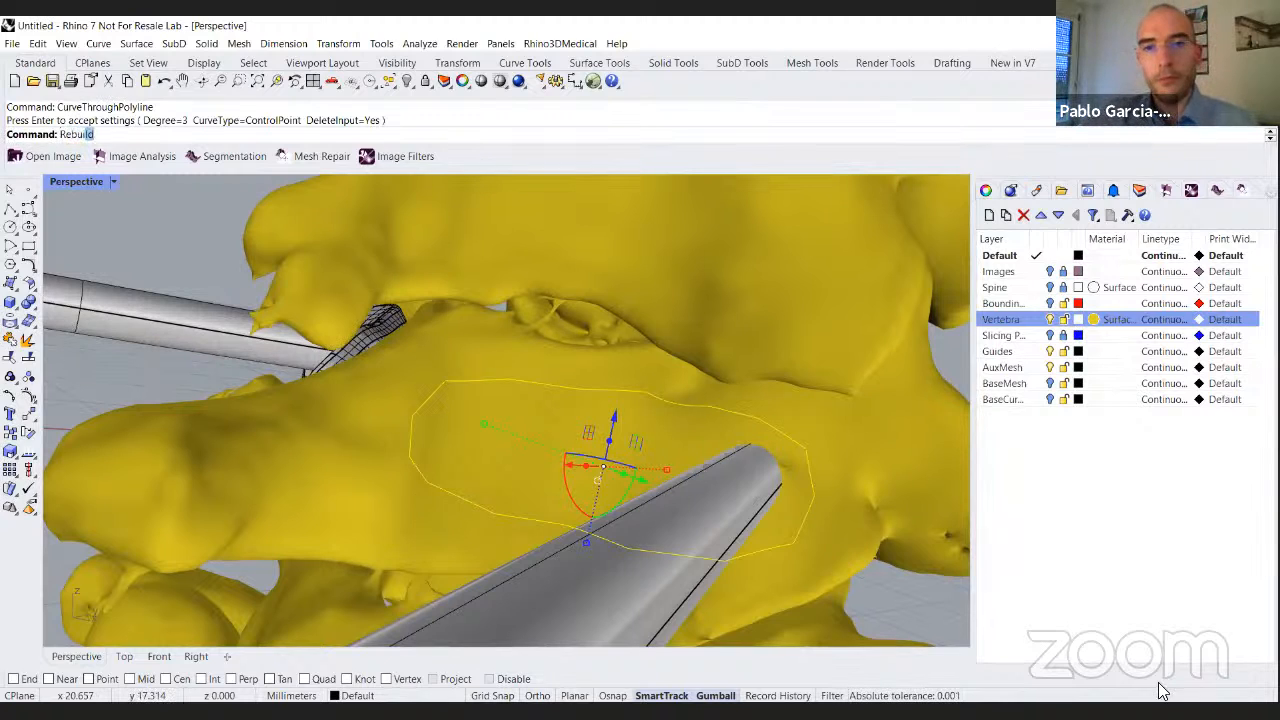
type("Rebui")
key("Return")
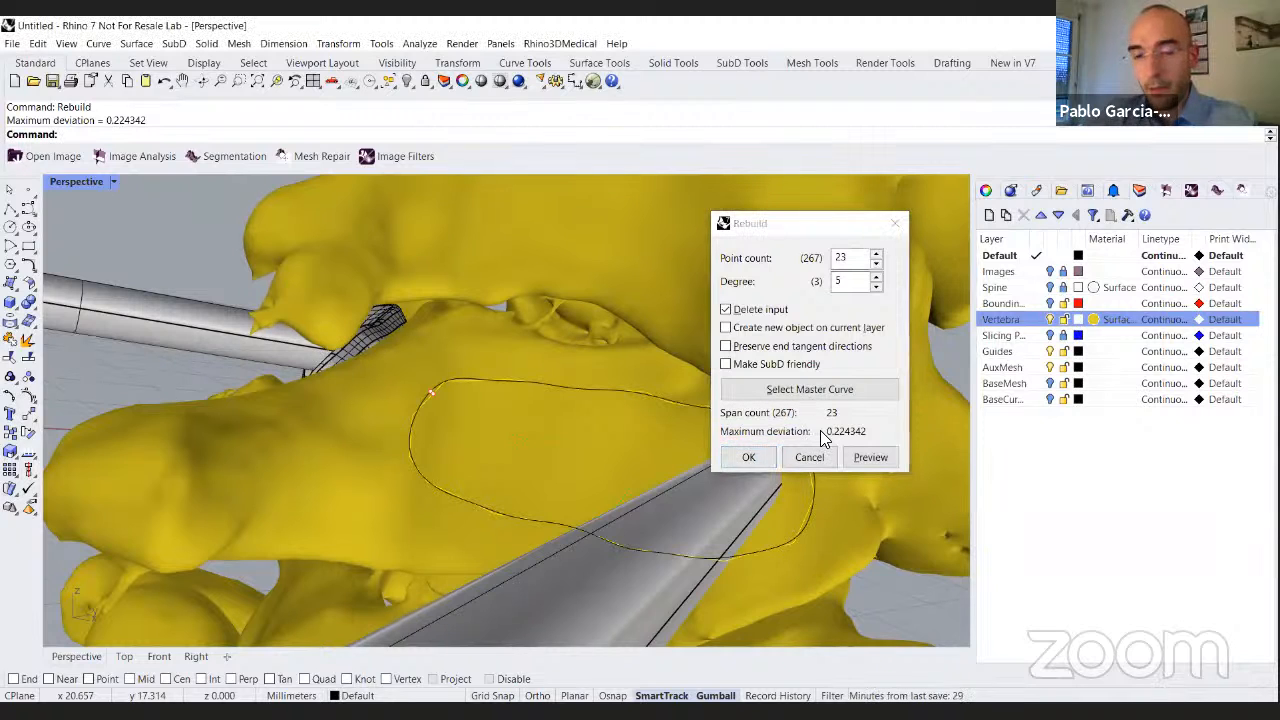
left_click(750, 457)
right_click_drag(750, 457, 708, 404)
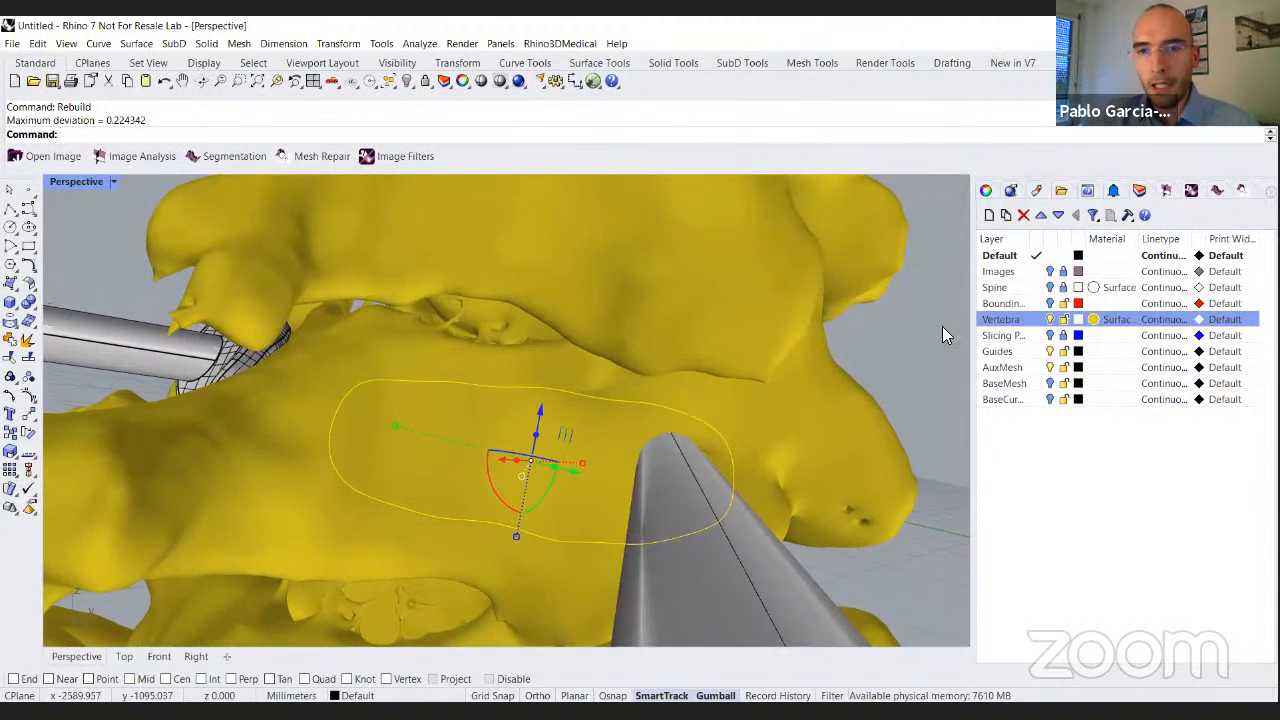
Hide the Guides layer and drape a surface over the vertebra area enclosed by the new curve.
left_click(1050, 351)
right_click_drag(694, 440, 700, 430)
left_click(886, 321)
right_click_drag(646, 384, 652, 412)
type("Drape")
key("Return")
right_click_drag(571, 426, 422, 400)
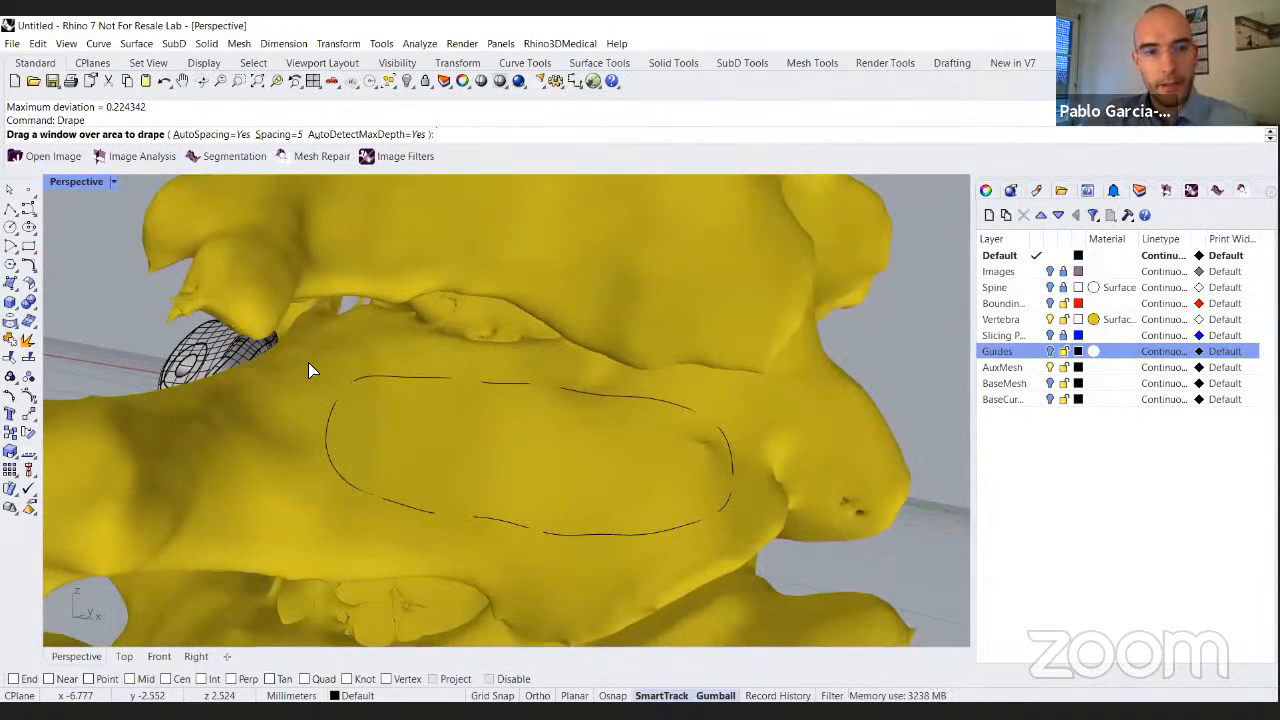
left_click_drag(311, 366, 760, 544)
Trim away the draped surface outside the base outline curve.
right_click_drag(516, 448, 562, 424)
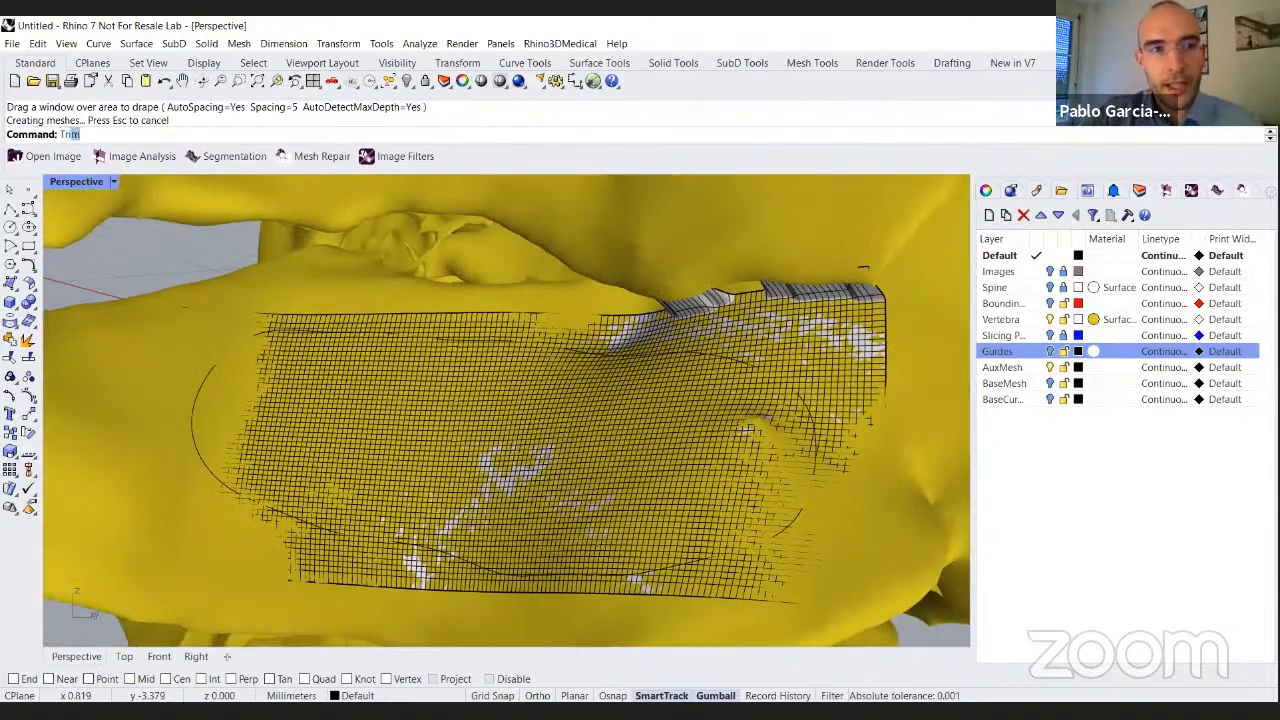
key("Return")
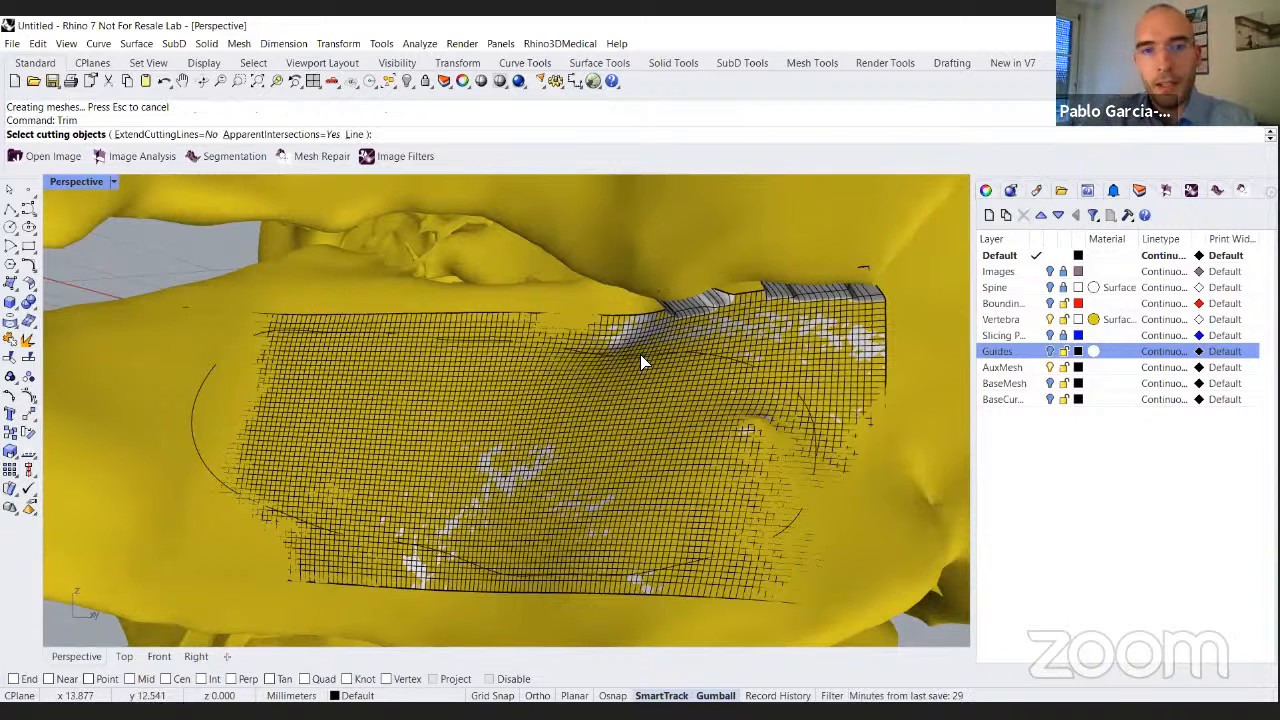
left_click(593, 357)
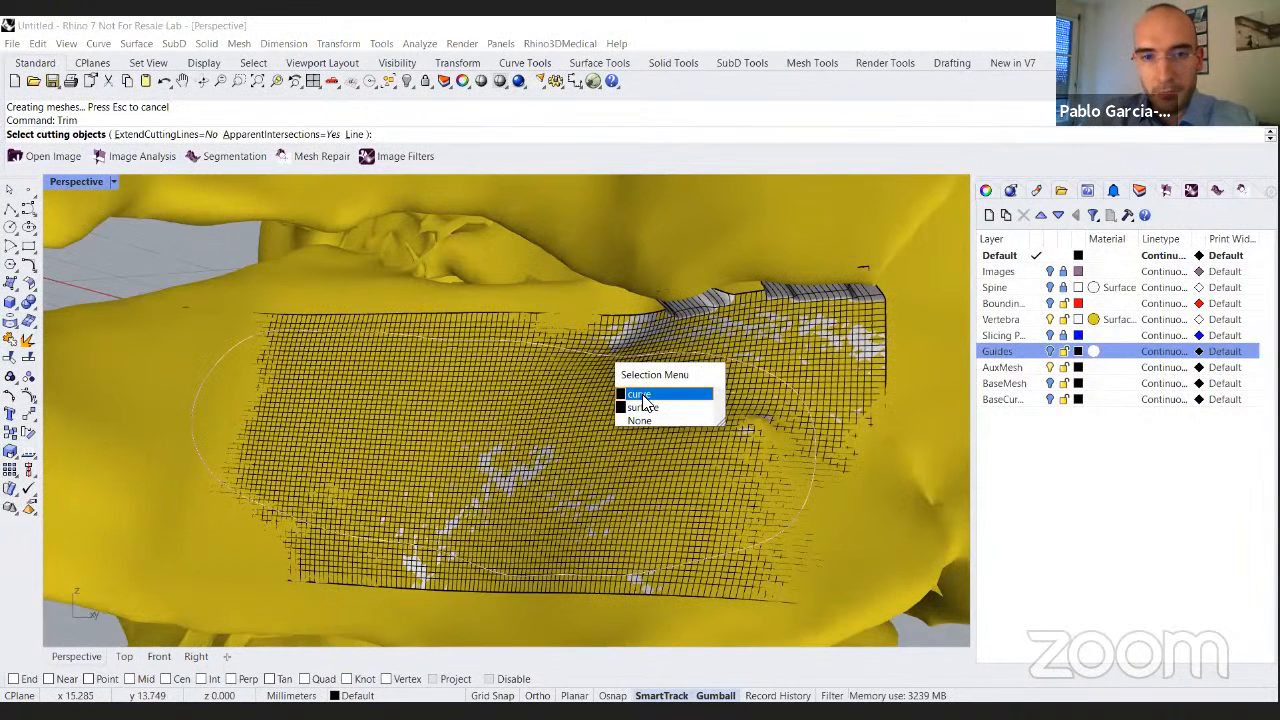
left_click(640, 396)
key("Return")
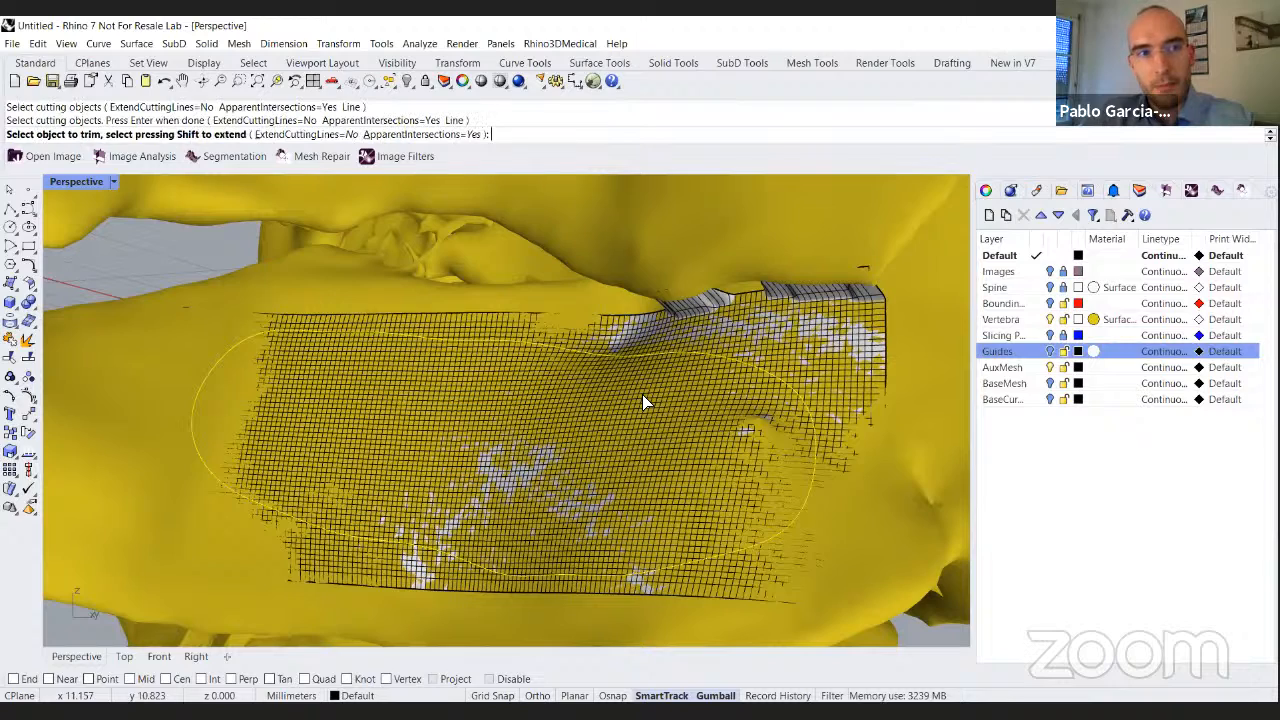
left_click(790, 344)
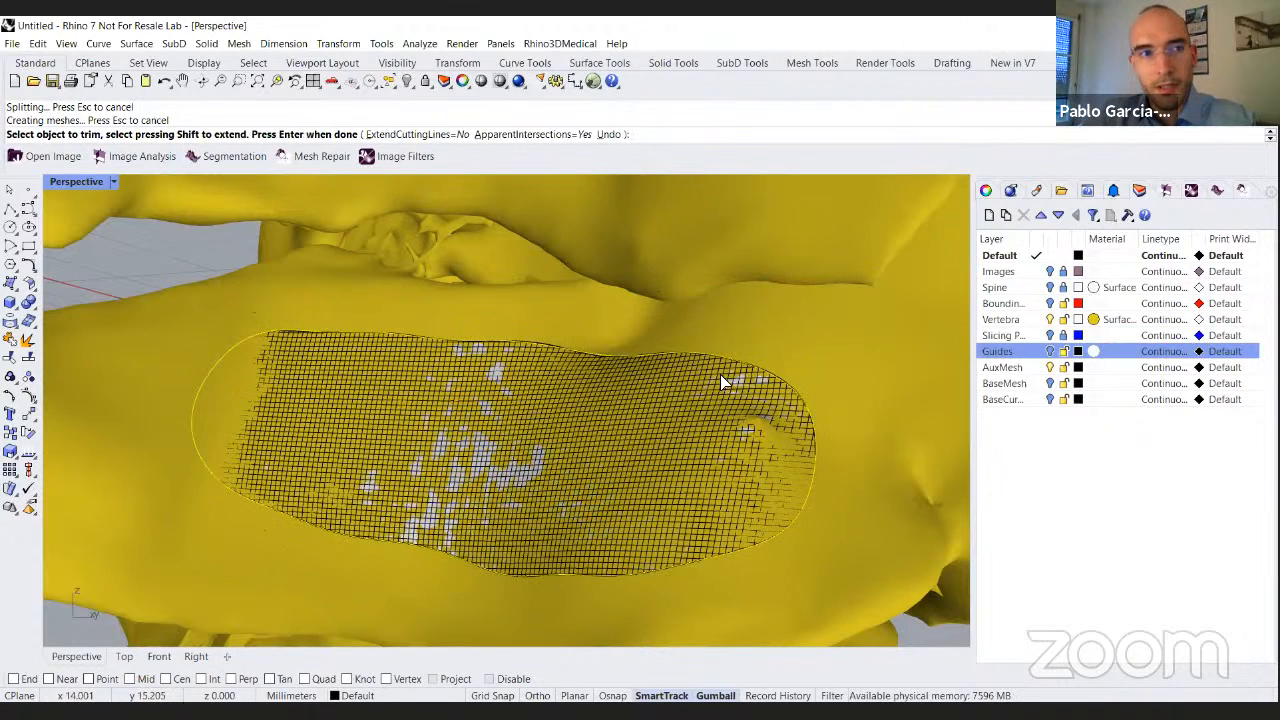
key("Return")
Offset the trimmed surface outward from the vertebra by 2 mm as a solid.
right_click_drag(474, 447, 256, 248)
left_click(338, 458)
type("OffsetSrf")
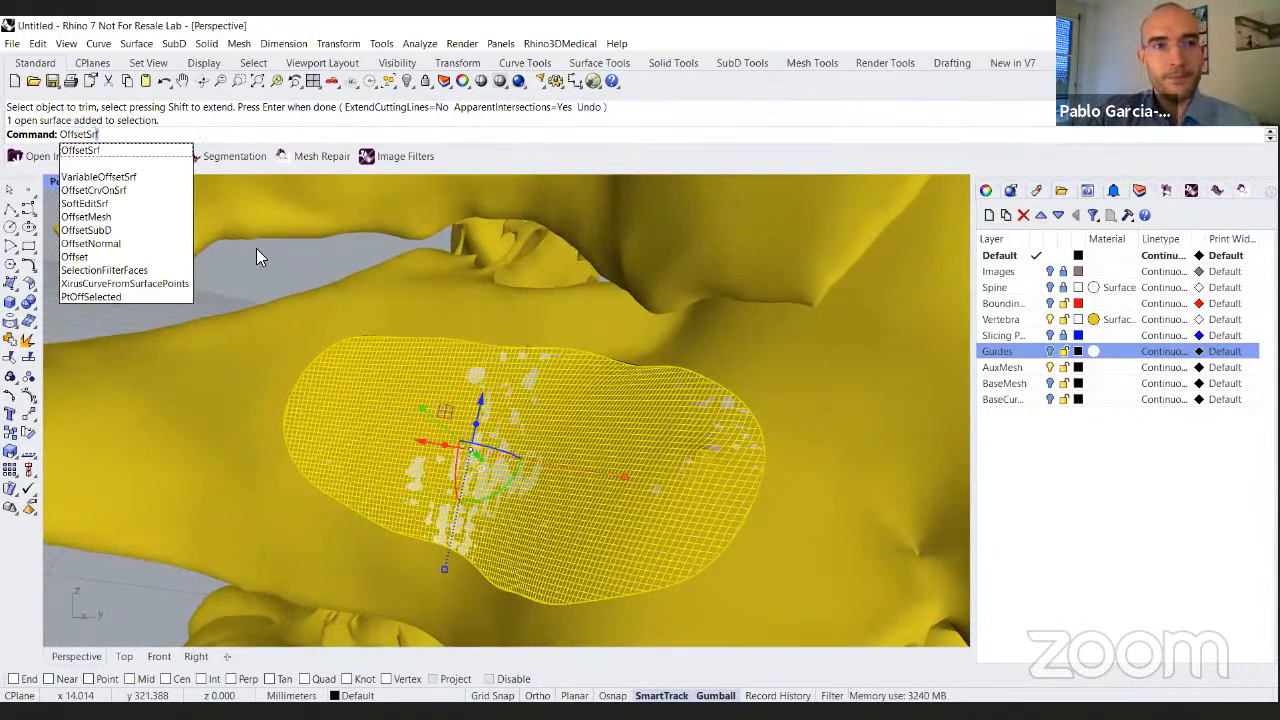
key("Return")
right_click_drag(229, 237, 443, 363)
left_click(278, 134)
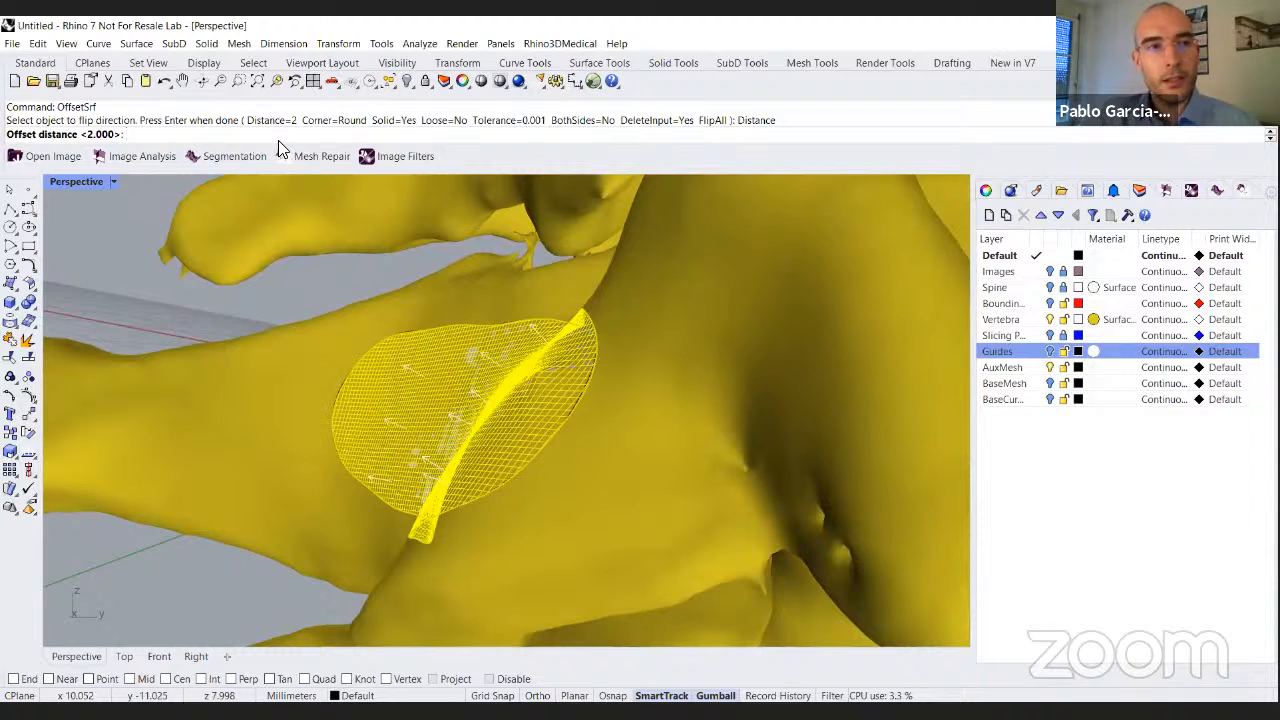
key("Return")
key("Return")
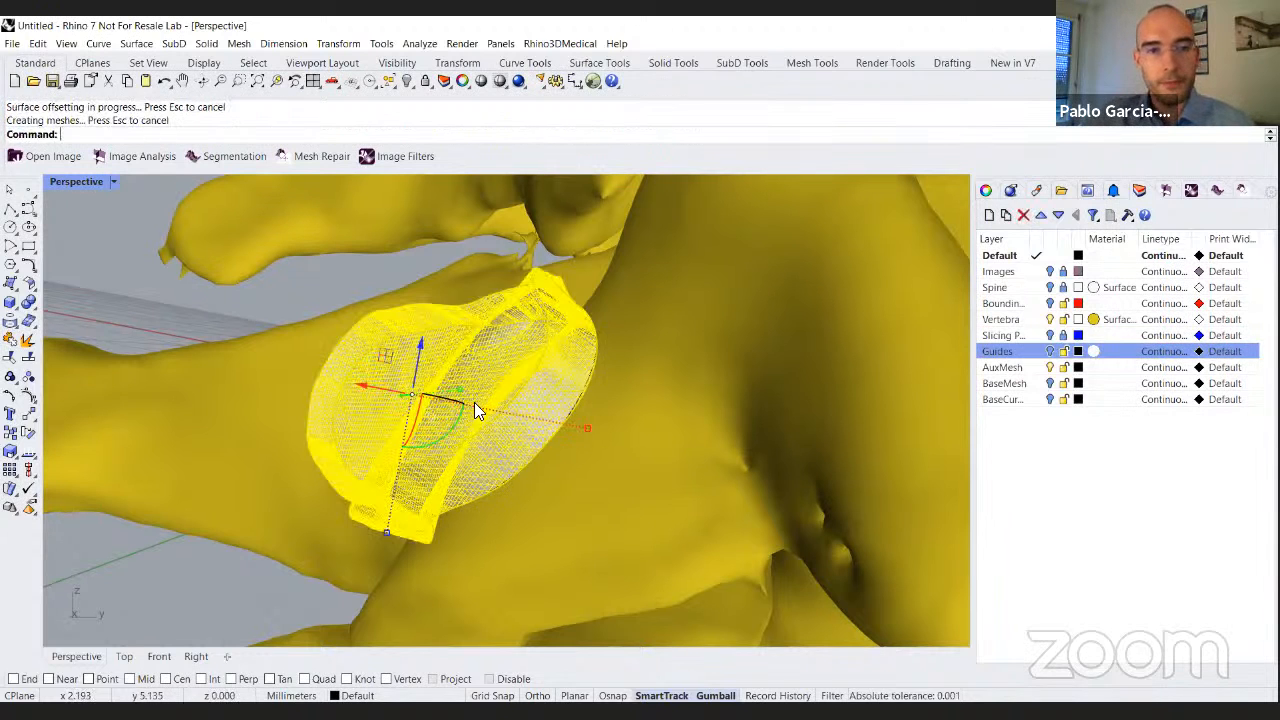
Fillet the two outline edges of the offset base solid with a radius of 0.1 mm.
scroll(288, 258, "up", 1)
right_click_drag(288, 254, 403, 340)
left_click(91, 190)
right_click_drag(91, 190, 614, 444)
right_click_drag(546, 404, 650, 395)
left_click(531, 427)
key("Escape")
type("FilletEdge")
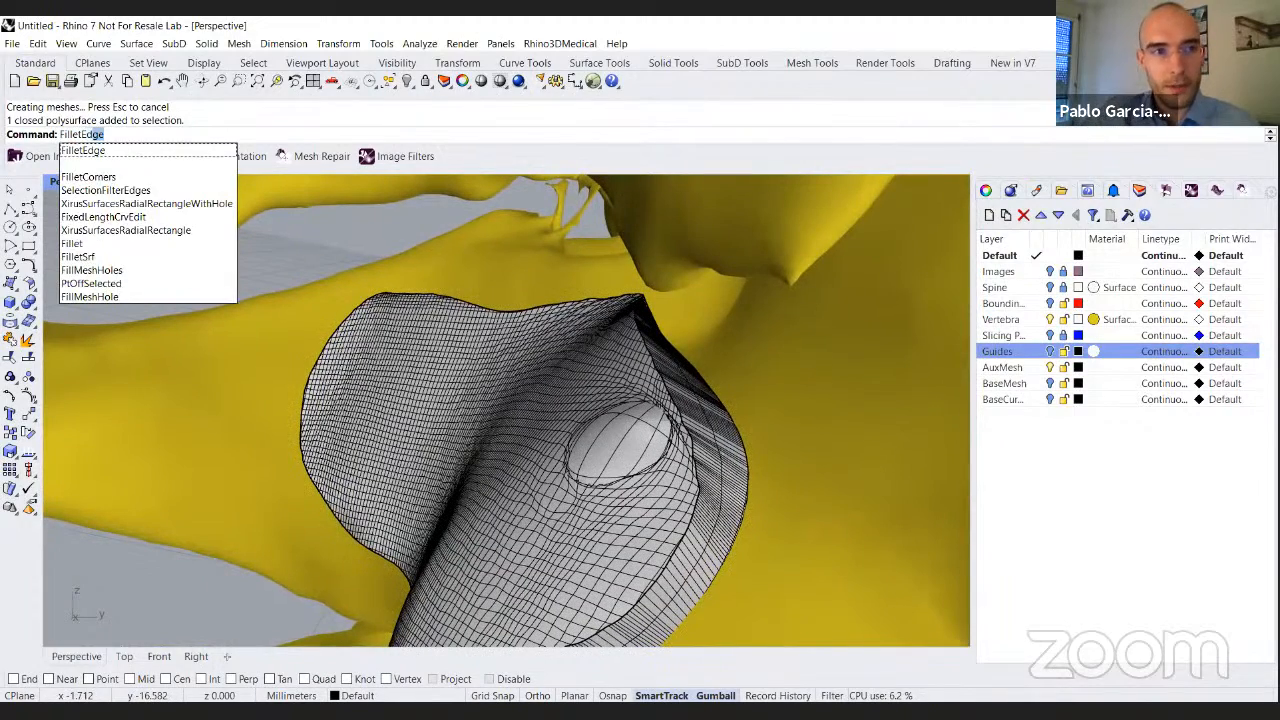
key("Return")
right_click_drag(640, 396, 520, 332)
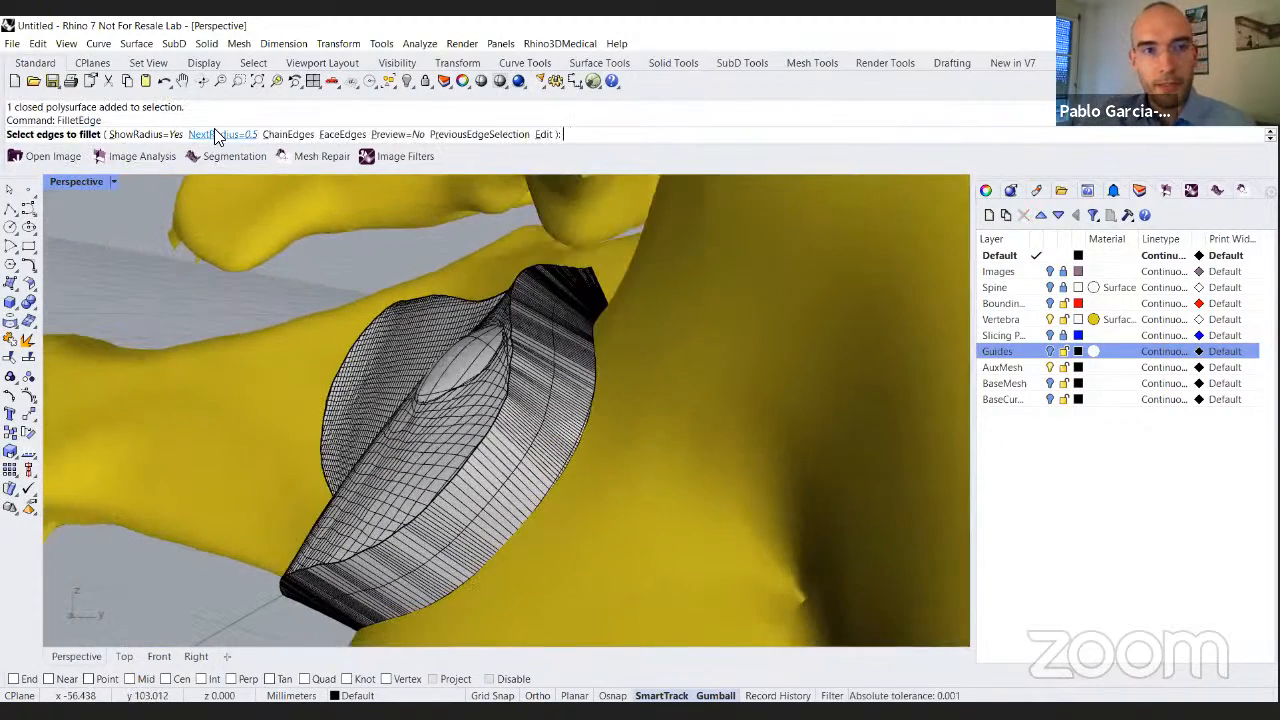
left_click(215, 133)
type("0.1")
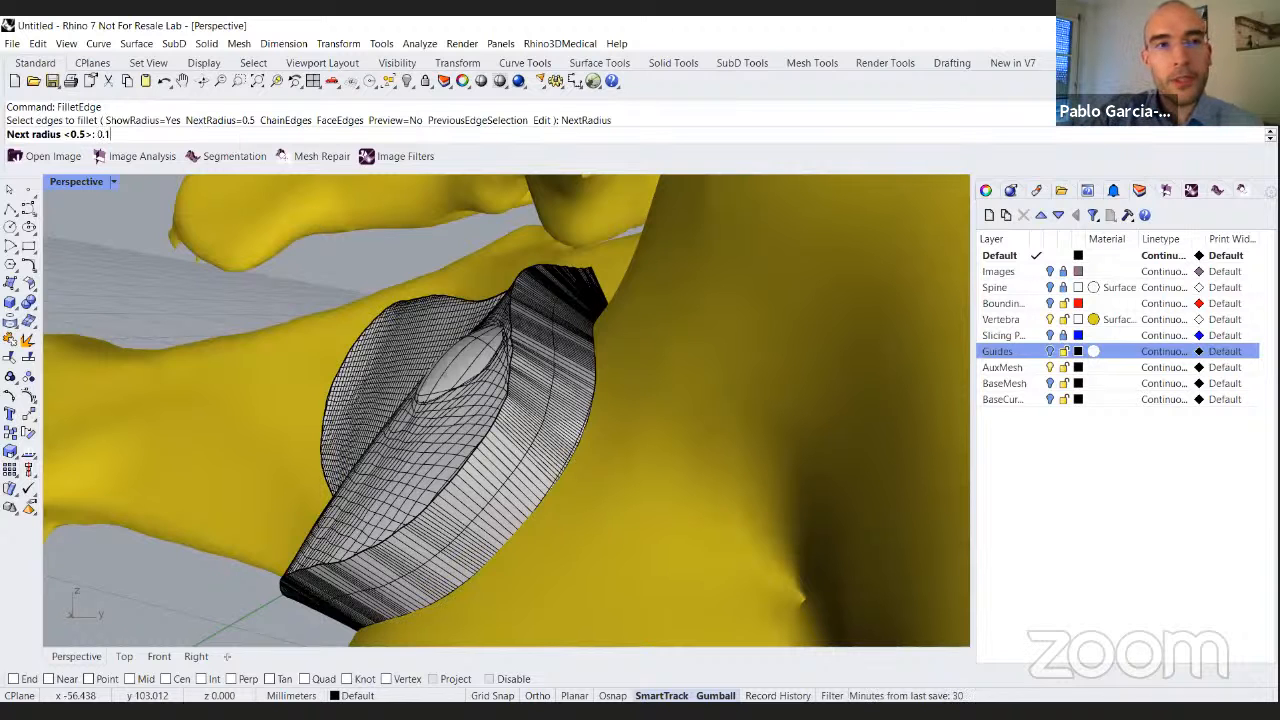
key("Return")
scroll(600, 356, "up", 3)
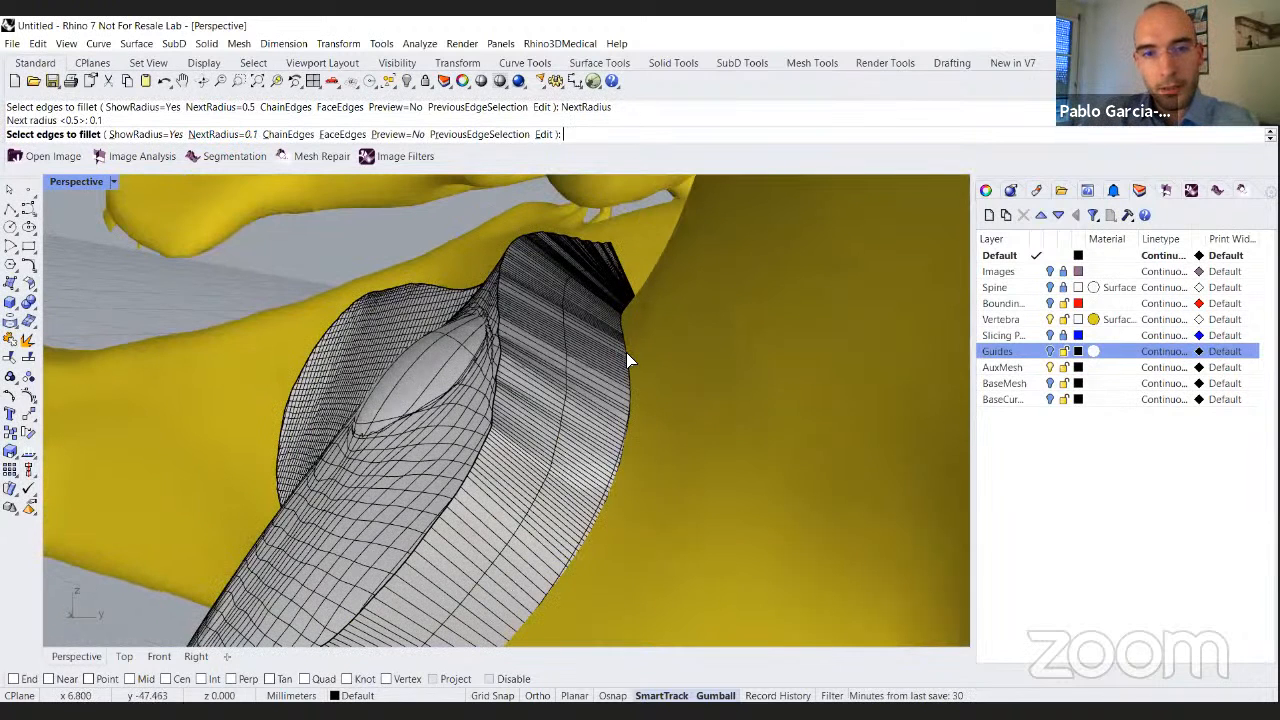
left_click(626, 352)
left_click(500, 280)
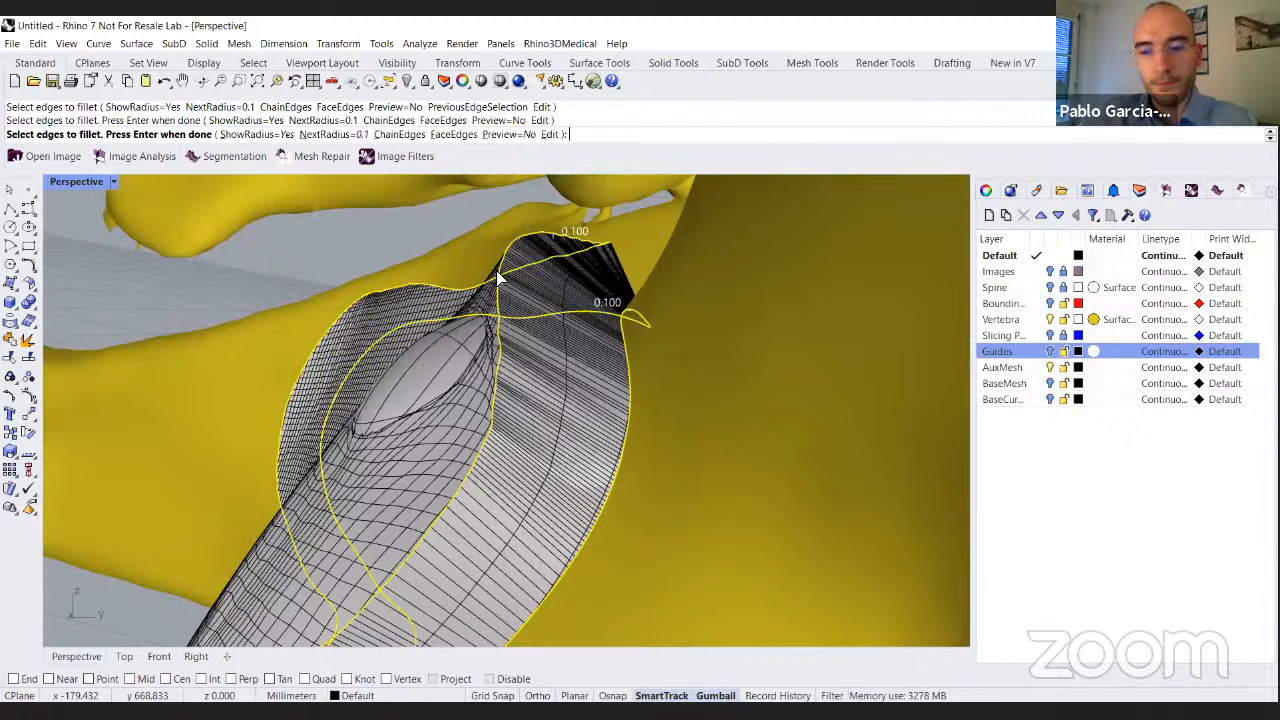
key("Return")
key("Return")
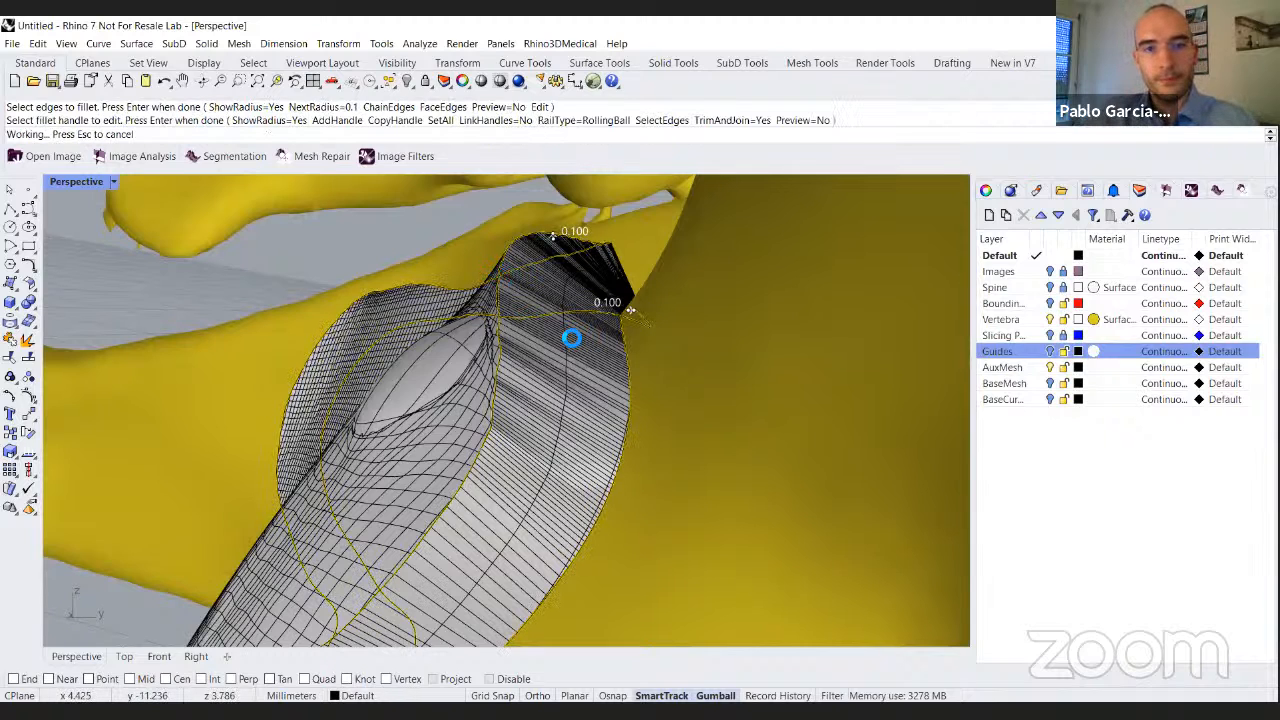
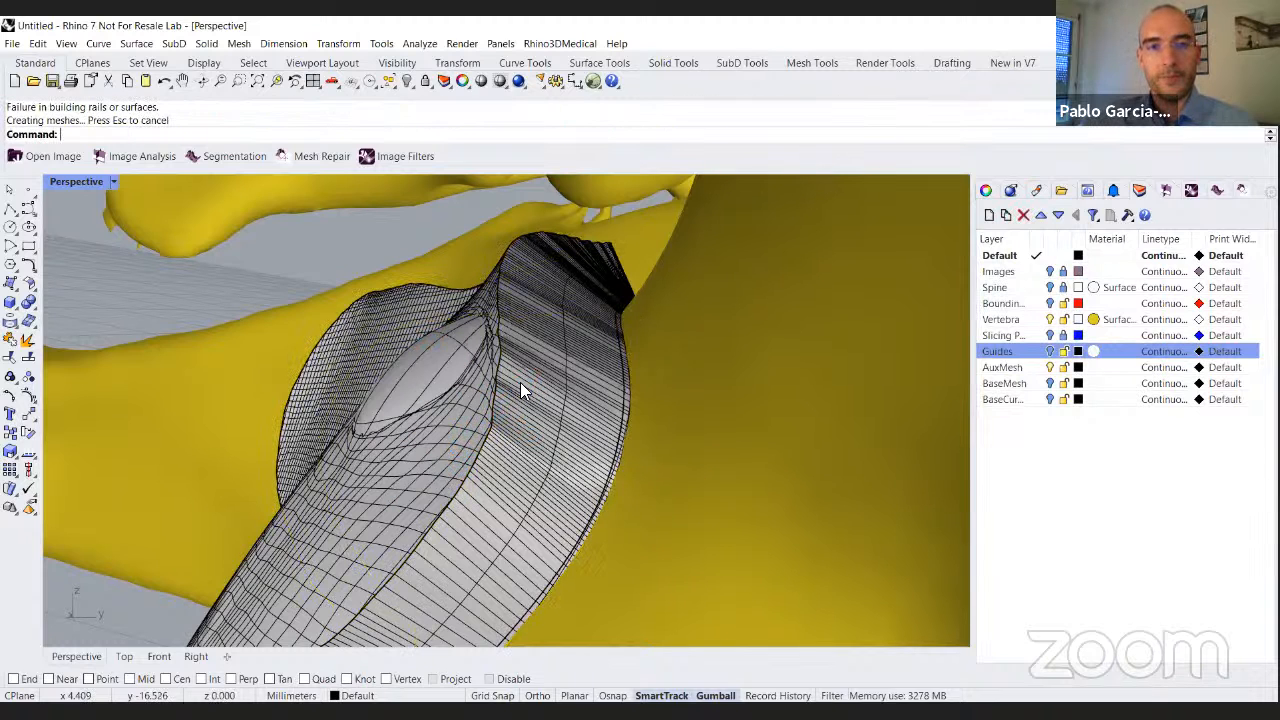
Hide the Vertebra layer to expose the vertebra-facing side of the base and guide tube.
right_click_drag(575, 390, 597, 396)
right_click_drag(742, 400, 750, 403)
right_click_drag(452, 260, 408, 322)
scroll(408, 322, "up", 5)
right_click_drag(330, 414, 402, 320)
left_click(1050, 319)
Boolean split the new base solid, using the guide tube that passes through it as the cutter.
scroll(512, 380, "up", 3)
scroll(402, 320, "up", 2)
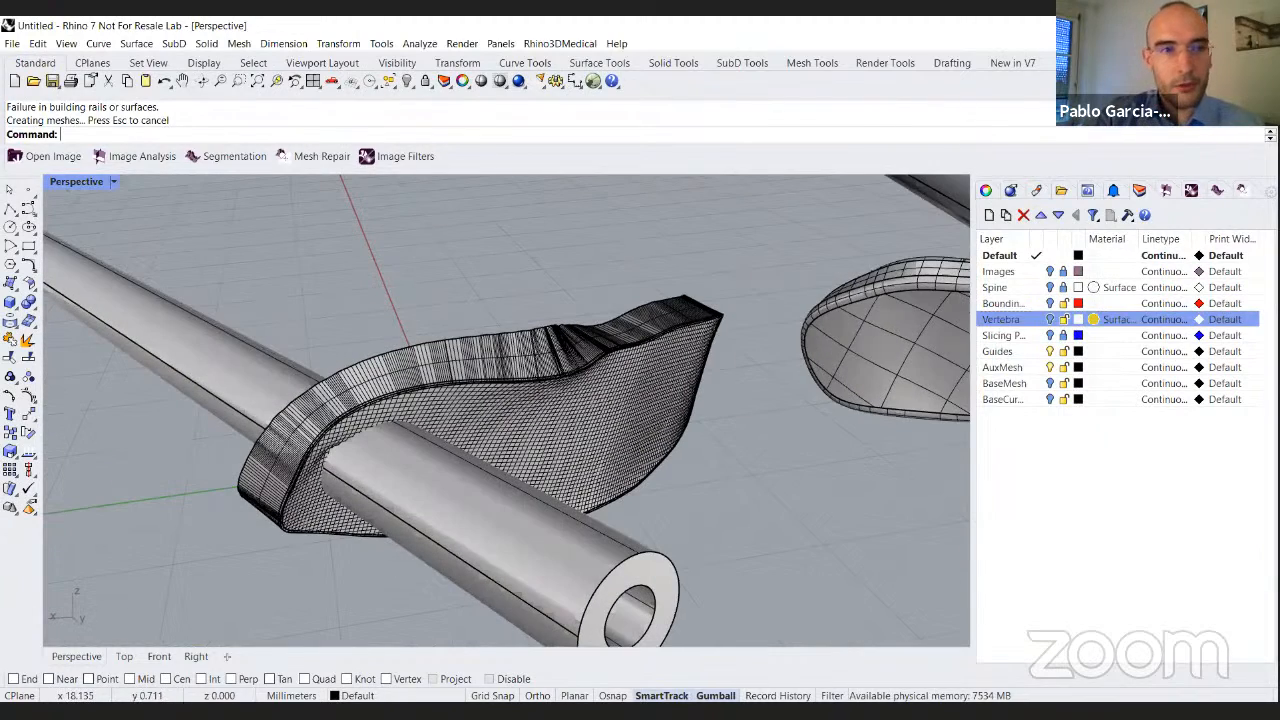
right_click_drag(428, 357, 583, 410)
left_click(583, 410)
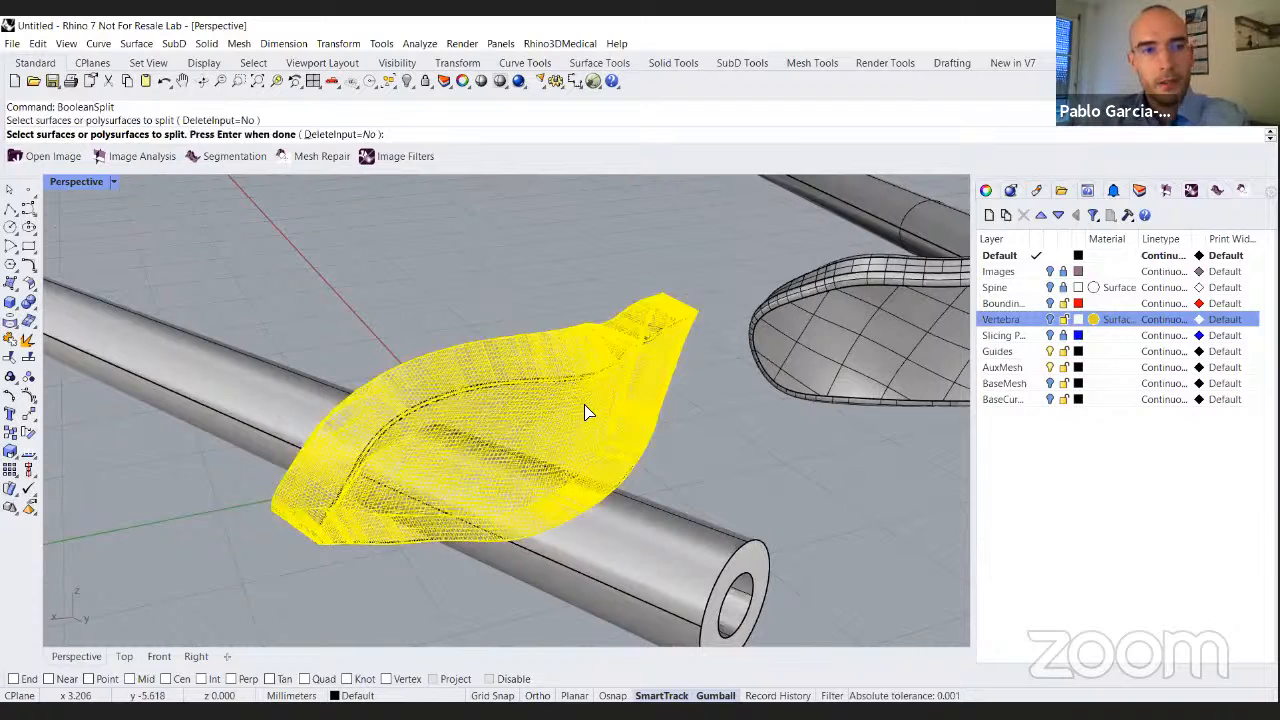
key("Return")
right_click_drag(497, 380, 226, 394)
left_click(229, 391)
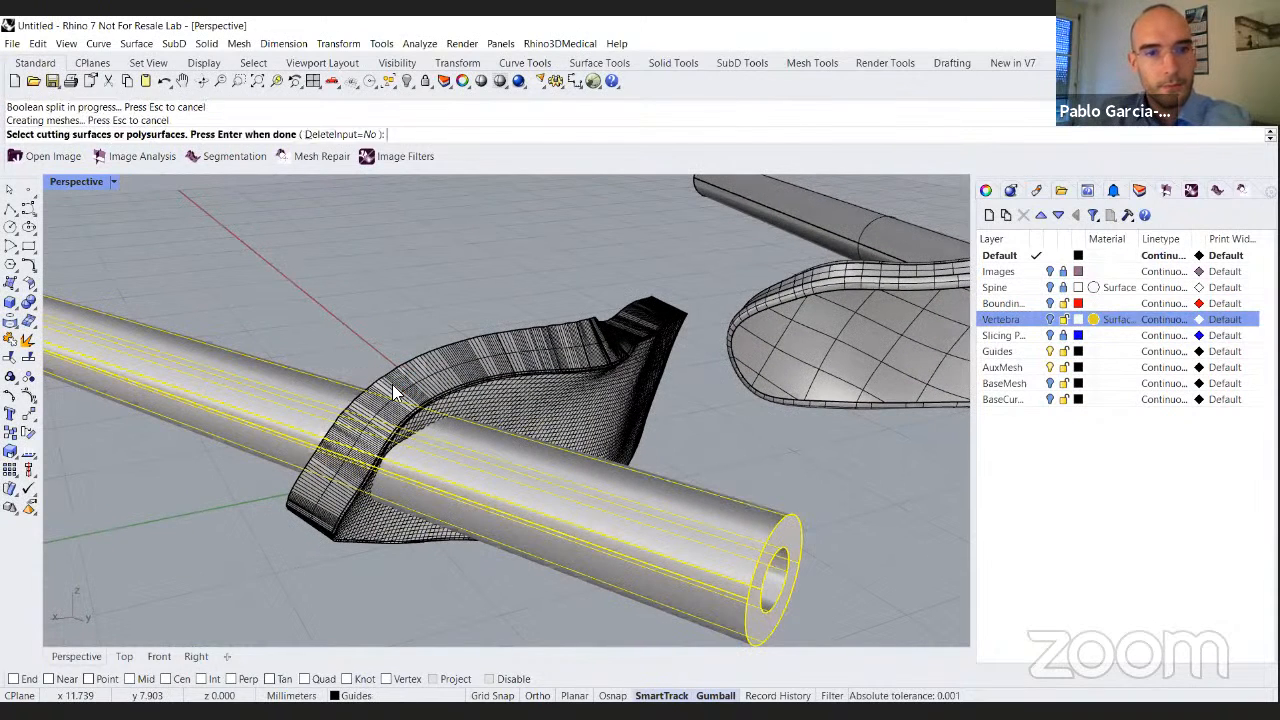
key("Return")
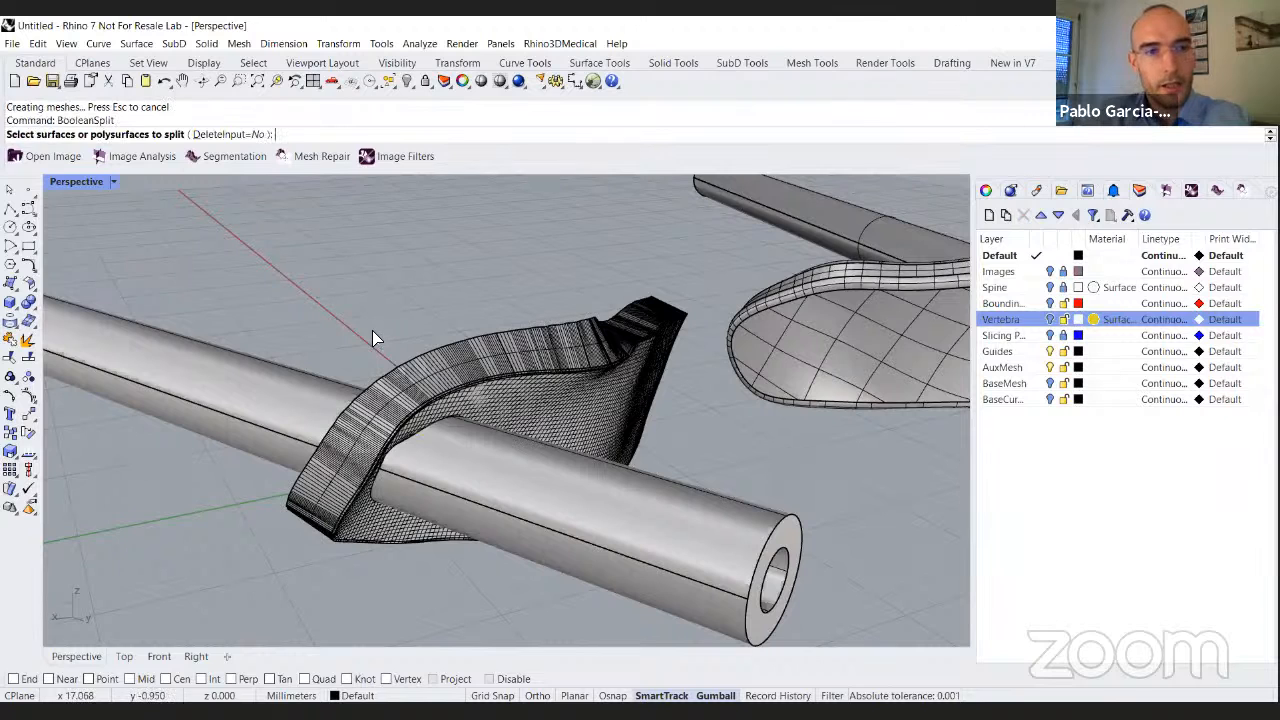
Boolean split the guide tube, using the base solid polysurface as the cutter.
left_click(308, 410)
key("Return")
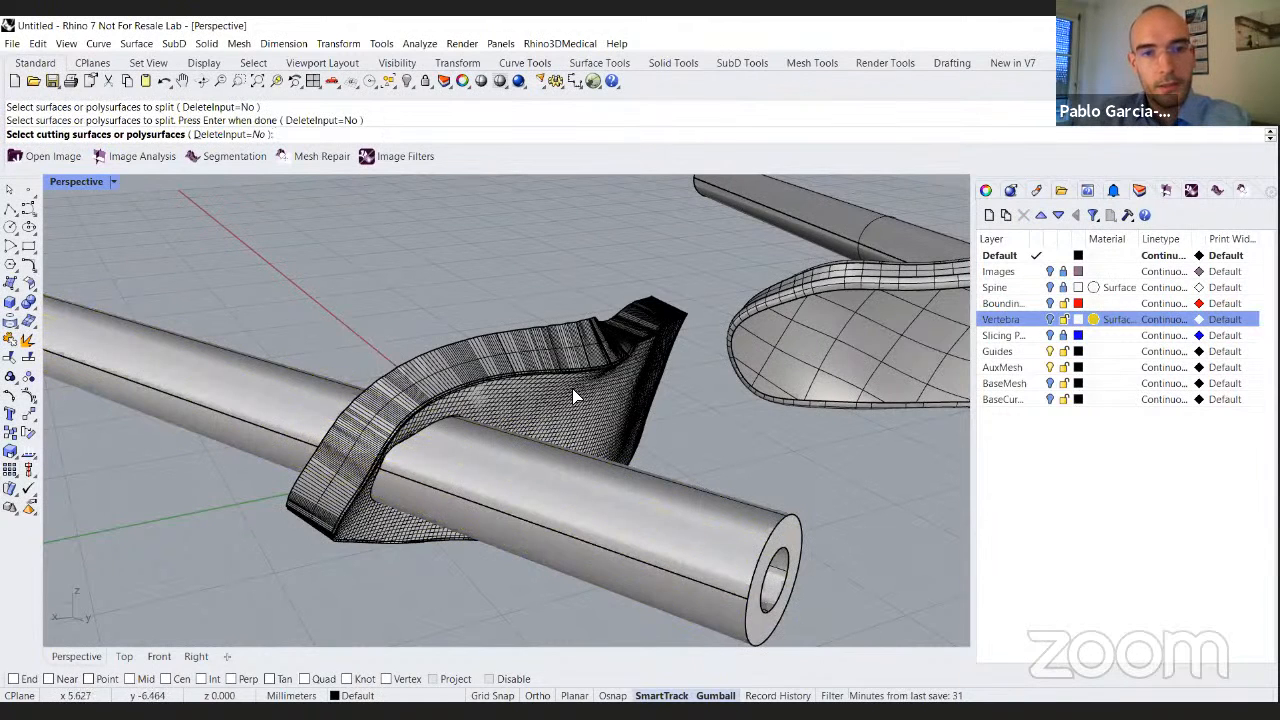
left_click(578, 432)
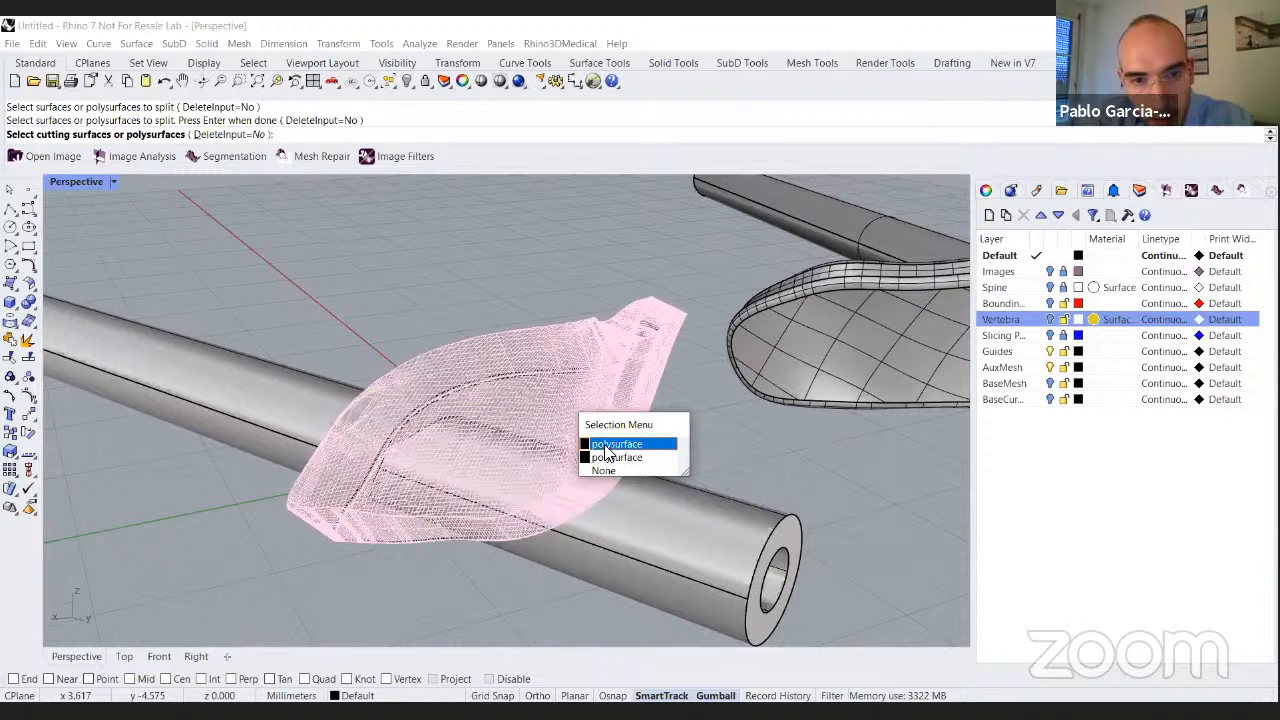
left_click(610, 444)
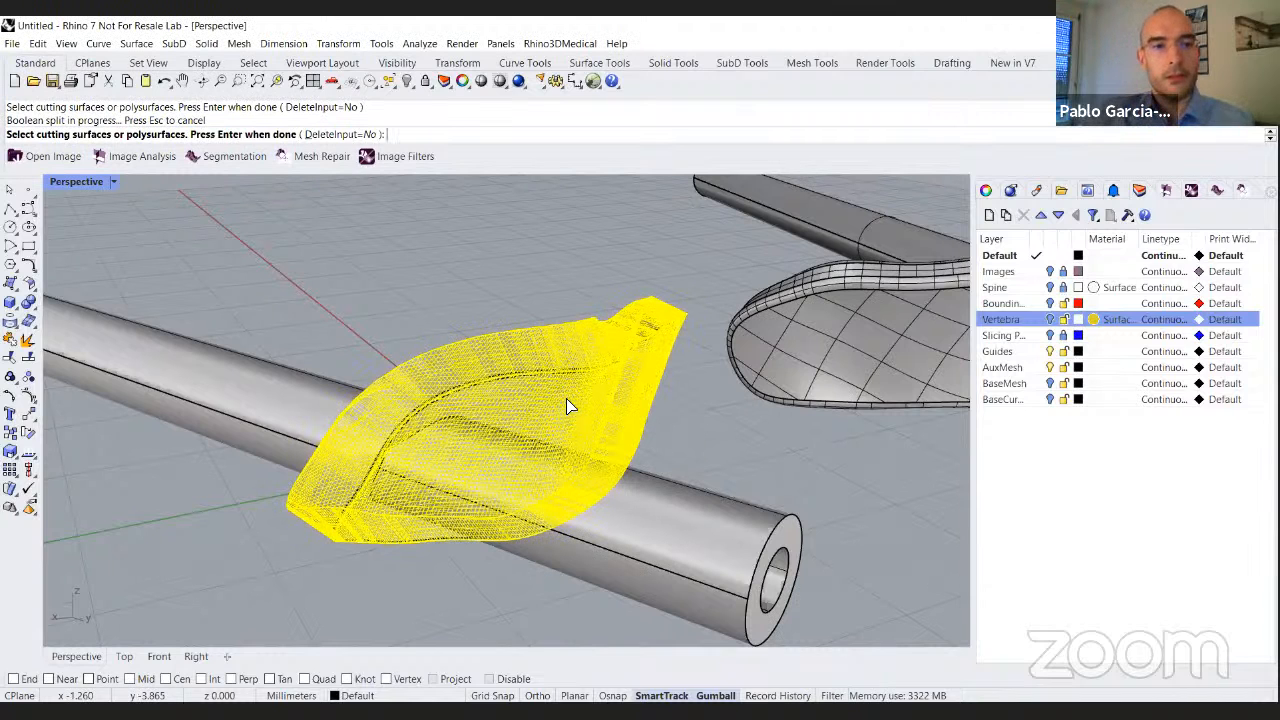
Delete the overlapping tube bodies protruding from the vertebra-facing side of the base.
scroll(568, 482, "up", 2)
left_click(590, 502)
key("Delete")
left_click(706, 540)
key("Delete")
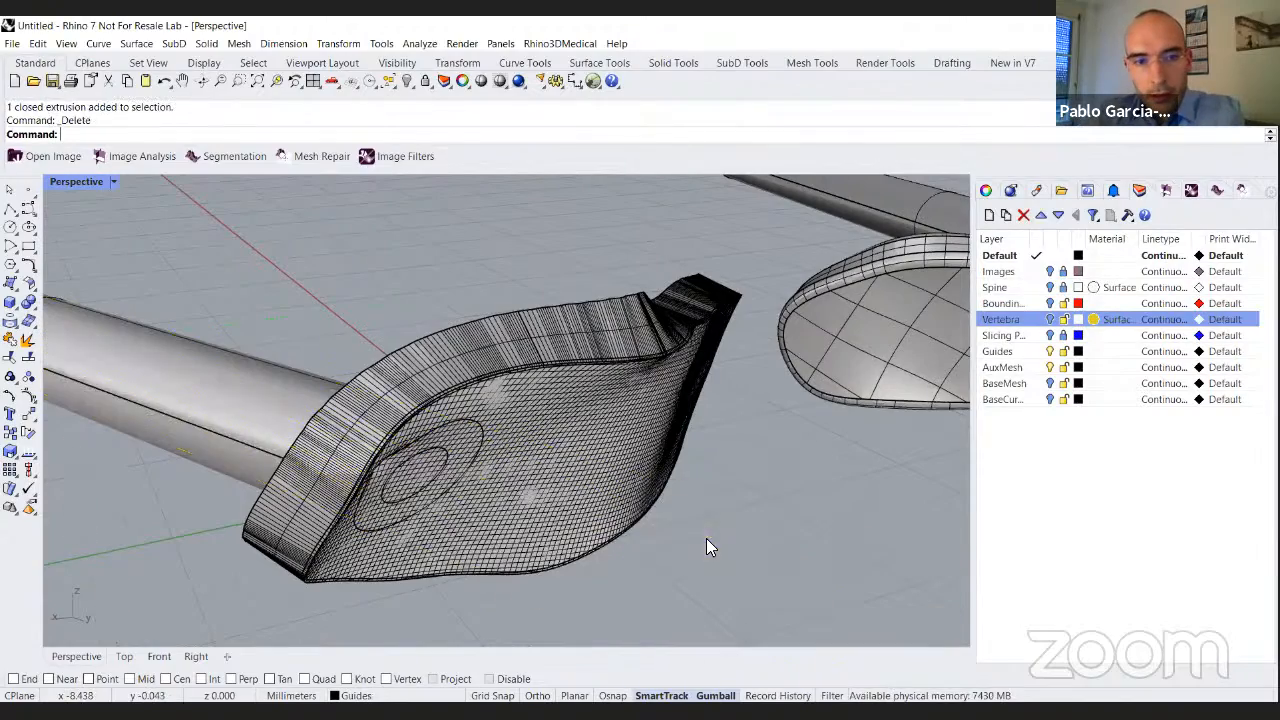
Delete the leftover plug inside the tube's bore and the overlapping copy of the base solid.
right_click_drag(494, 511, 440, 438)
scroll(438, 434, "up", 4)
left_click(437, 430)
scroll(396, 408, "up", 6)
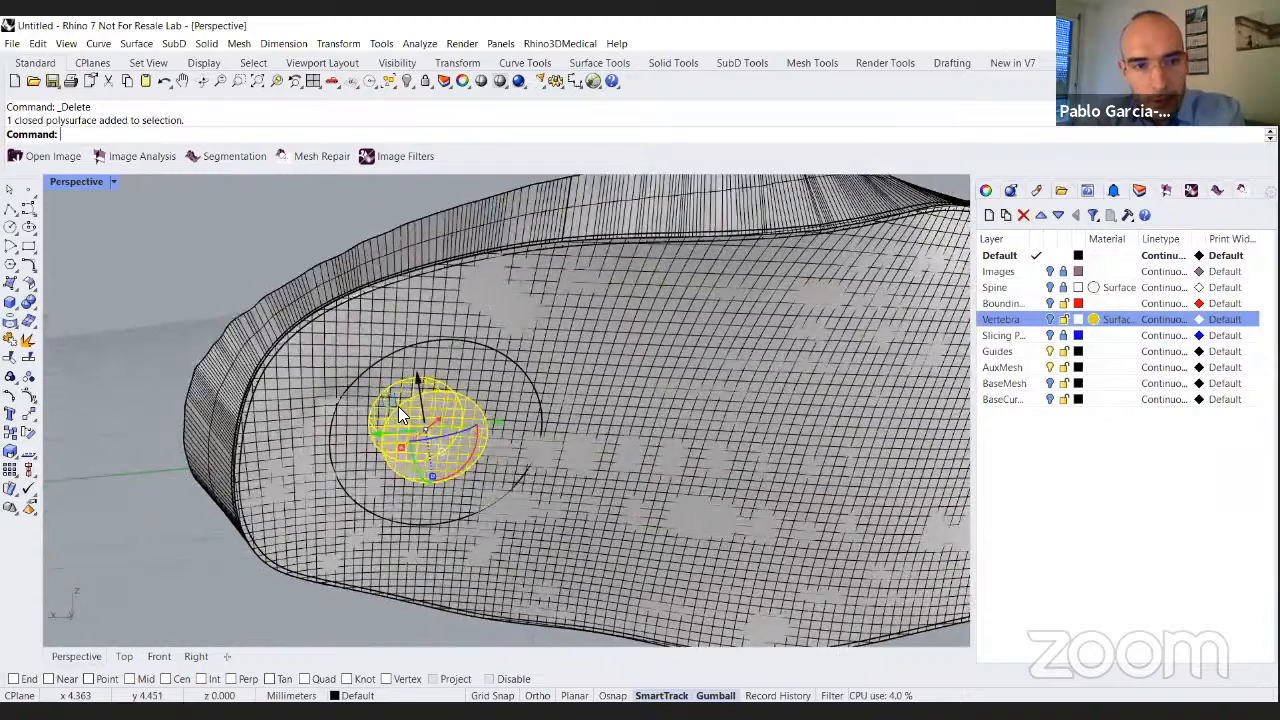
scroll(396, 408, "down", 6)
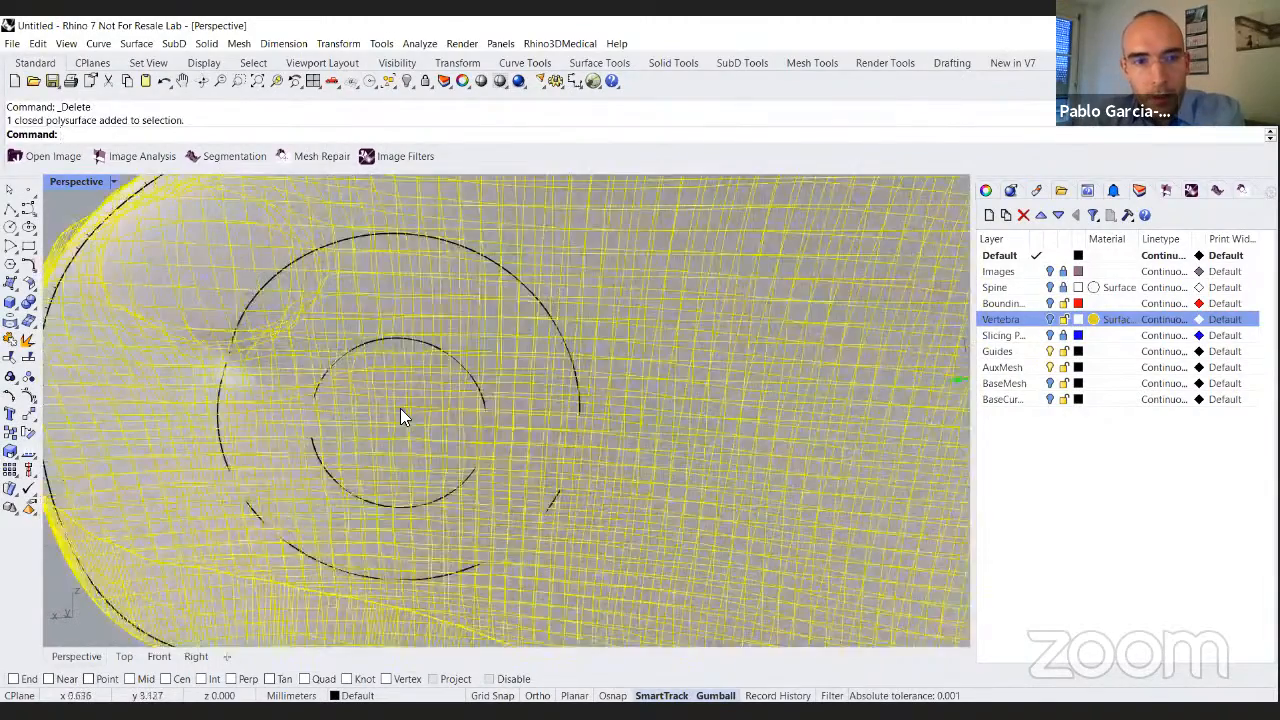
key("Delete")
Show the Vertebra layer again and inspect how the guide tubes and bases sit on the bone.
right_click_drag(435, 386, 366, 384)
scroll(559, 425, "down", 2)
right_click_drag(559, 425, 590, 264)
scroll(492, 418, "down", 5)
scroll(634, 452, "down", 3)
scroll(590, 264, "down", 2)
scroll(574, 403, "up", 2)
left_click(1050, 319)
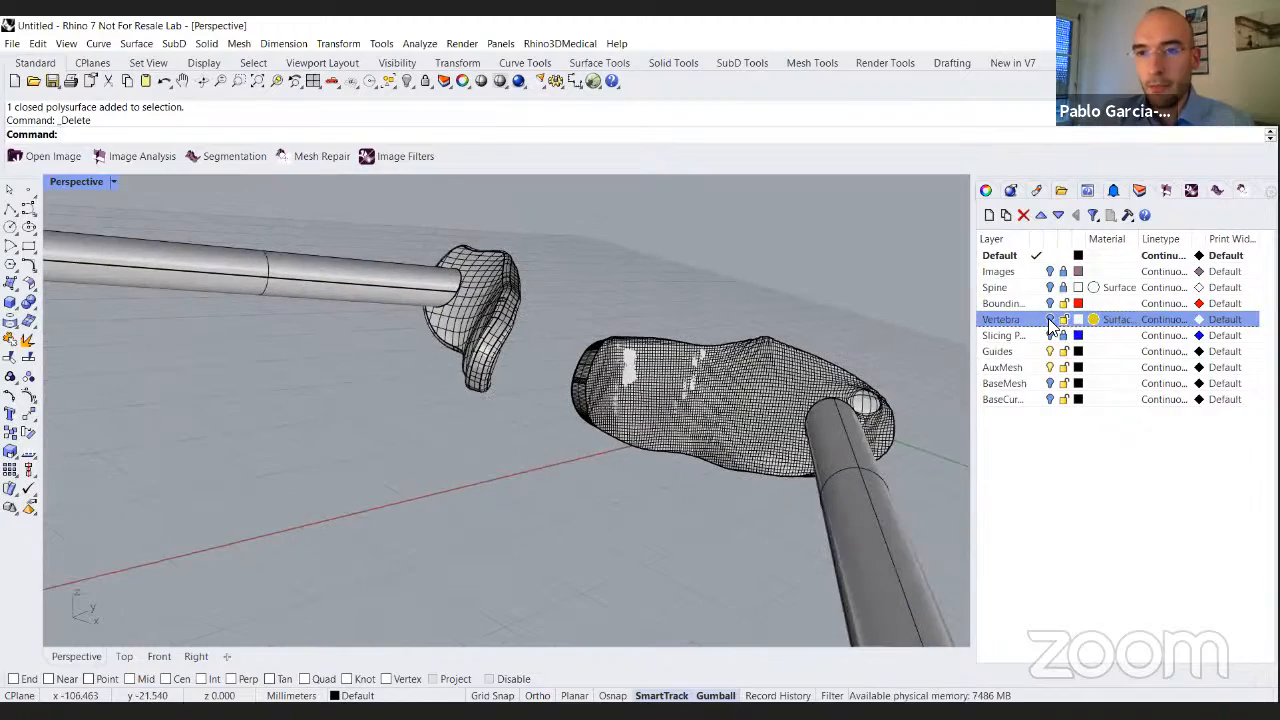
right_click_drag(669, 424, 742, 410)
scroll(522, 434, "down", 4)
right_click_drag(500, 437, 548, 429)
scroll(526, 390, "up", 4)
scroll(524, 410, "down", 4)
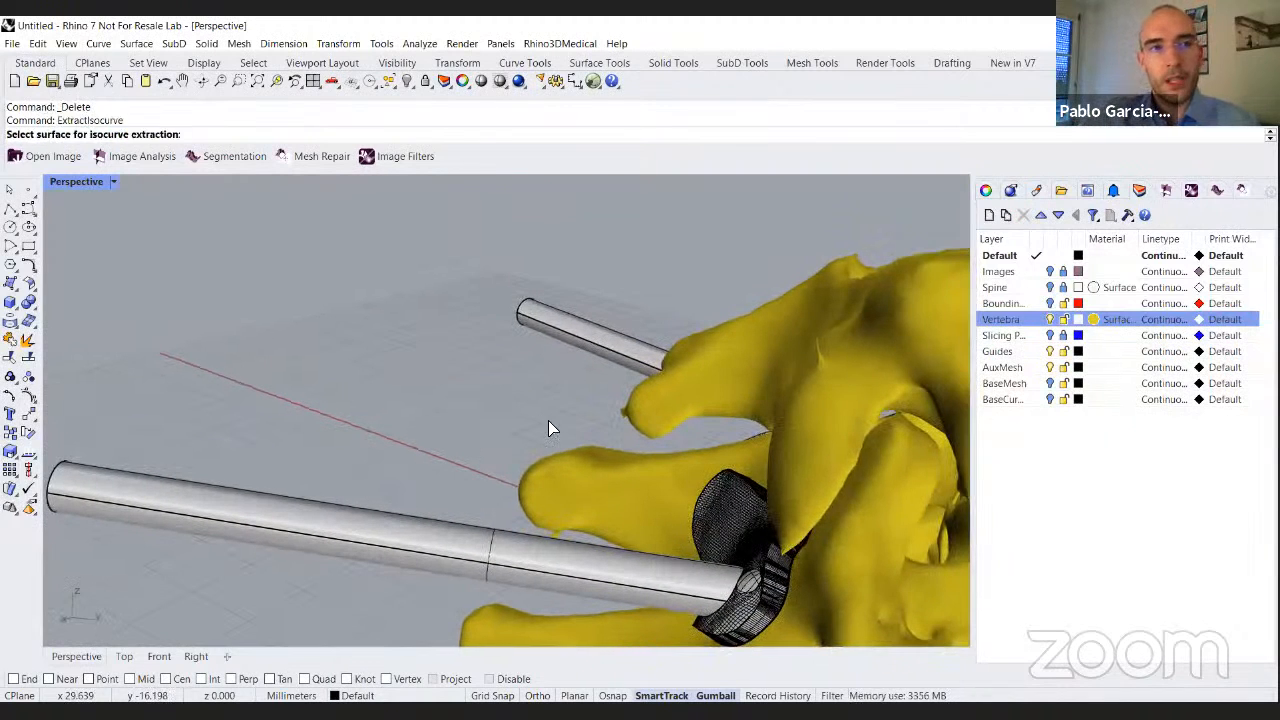
Extract one circular isocurve around the outer half of each of the two guide cylinders.
right_click_drag(484, 508, 405, 550)
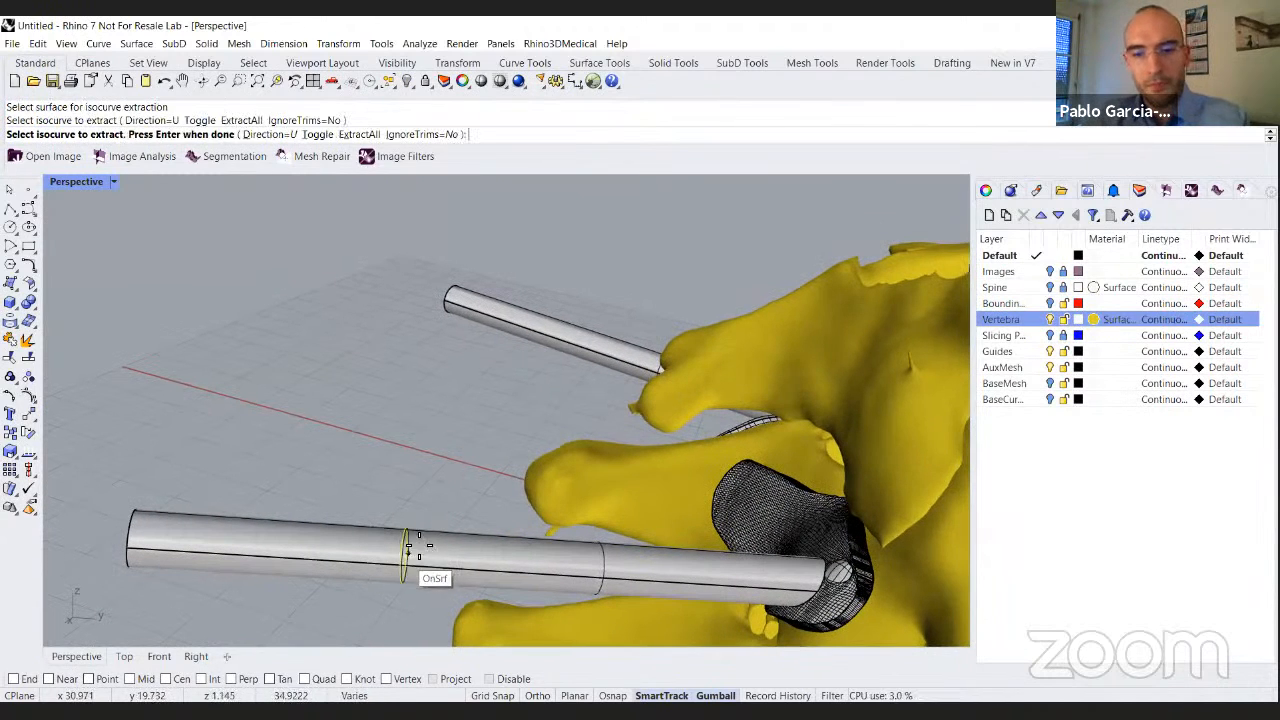
key("Return")
right_click_drag(402, 455, 480, 397)
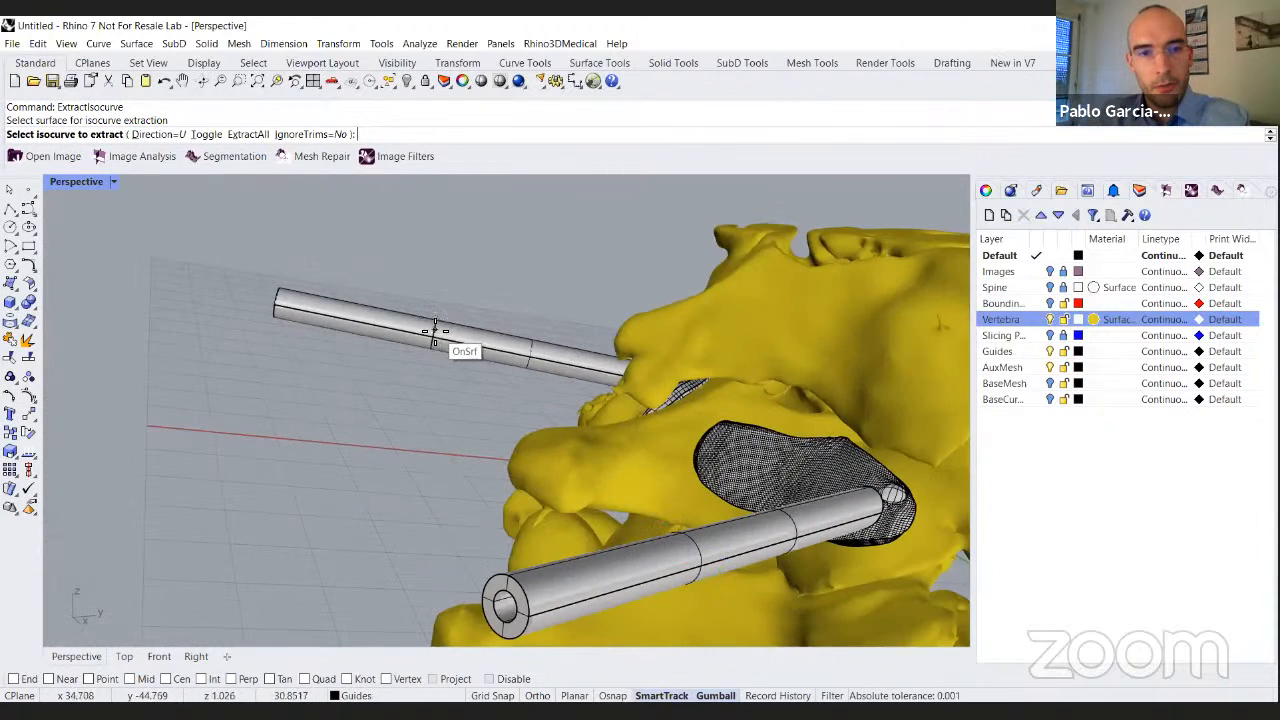
right_click_drag(477, 338, 249, 342)
left_click(248, 343)
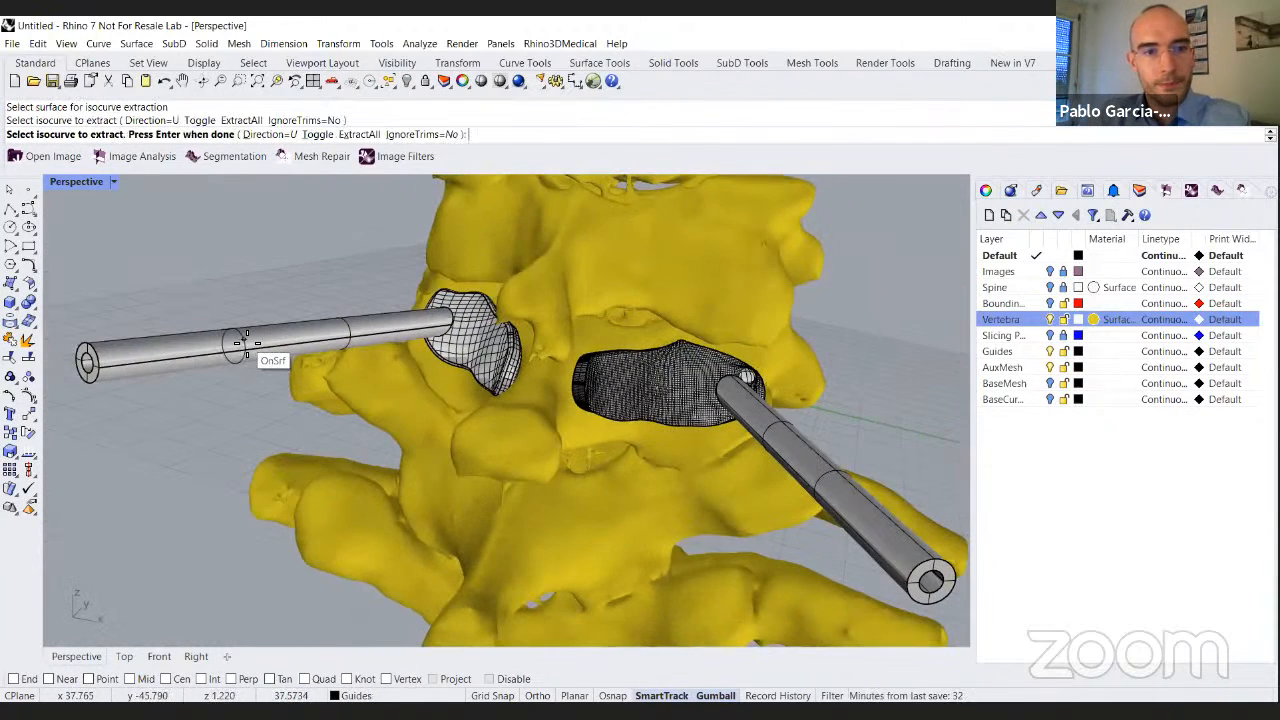
key("Return")
right_click_drag(397, 443, 181, 523)
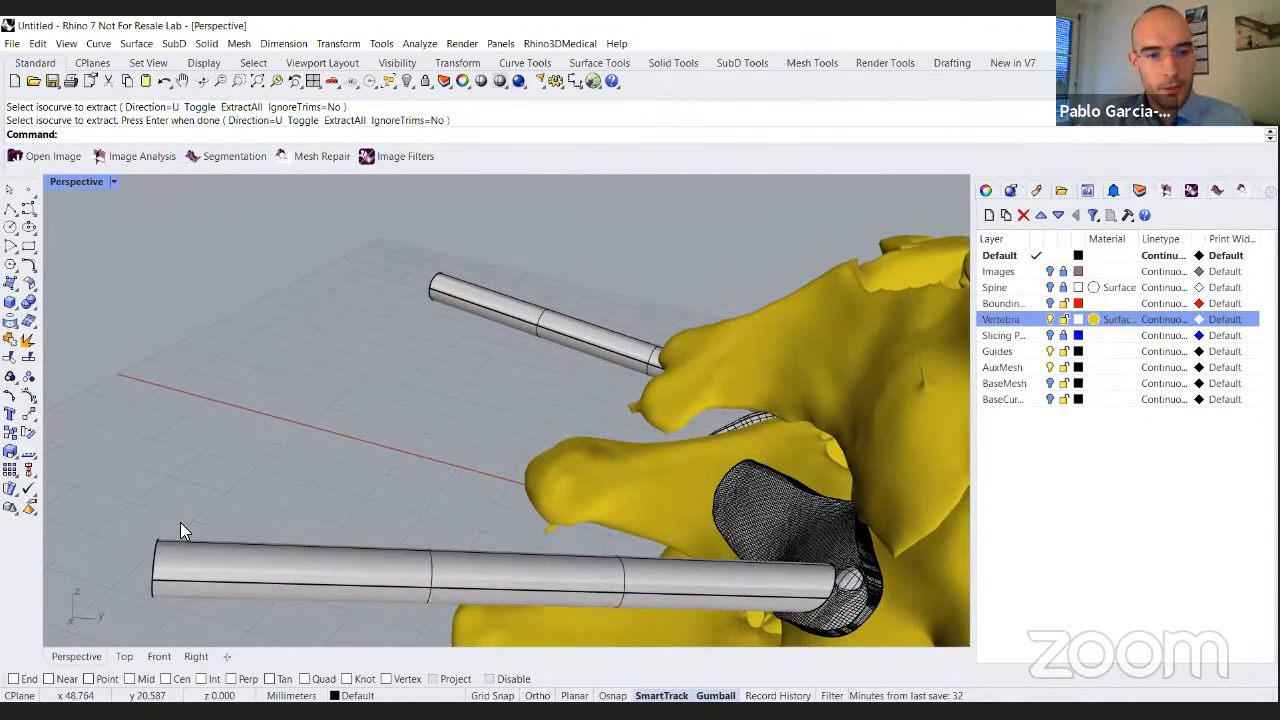
Draw an arched degree-3 curve between the centres of the two extracted circles, using centre snapping at both ends.
left_click(612, 695)
left_click(612, 695)
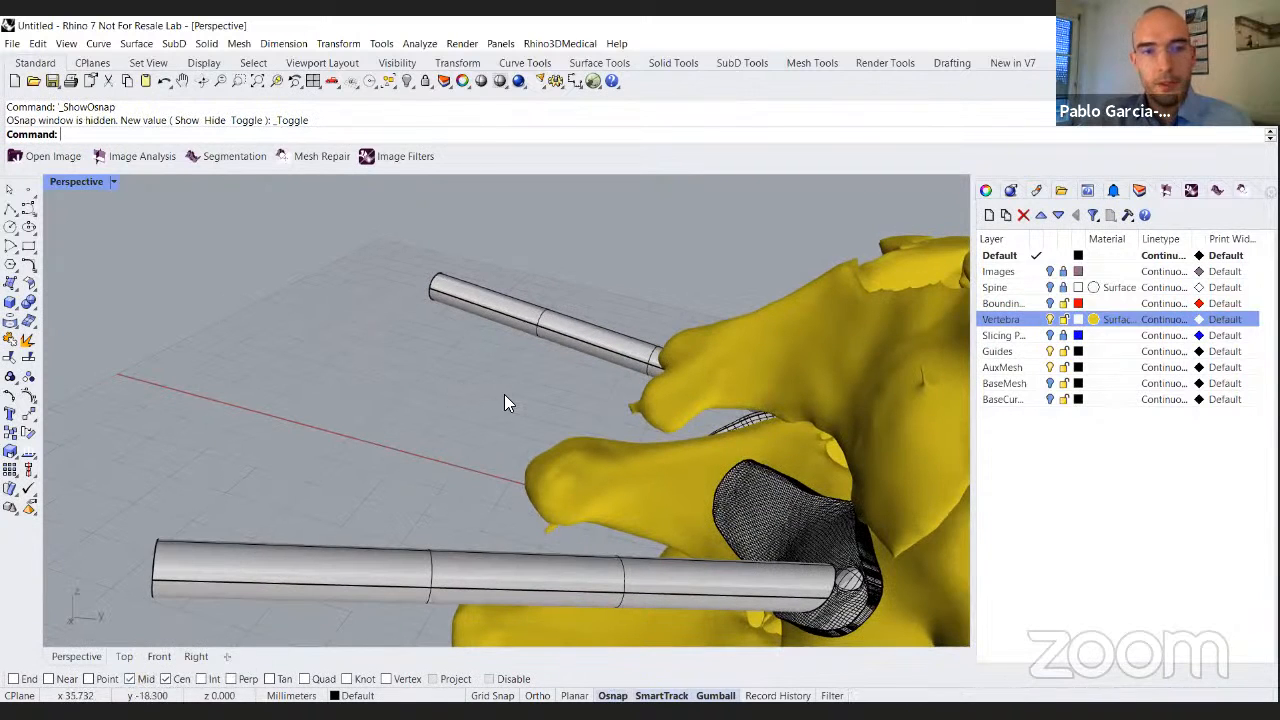
right_click_drag(494, 384, 505, 470)
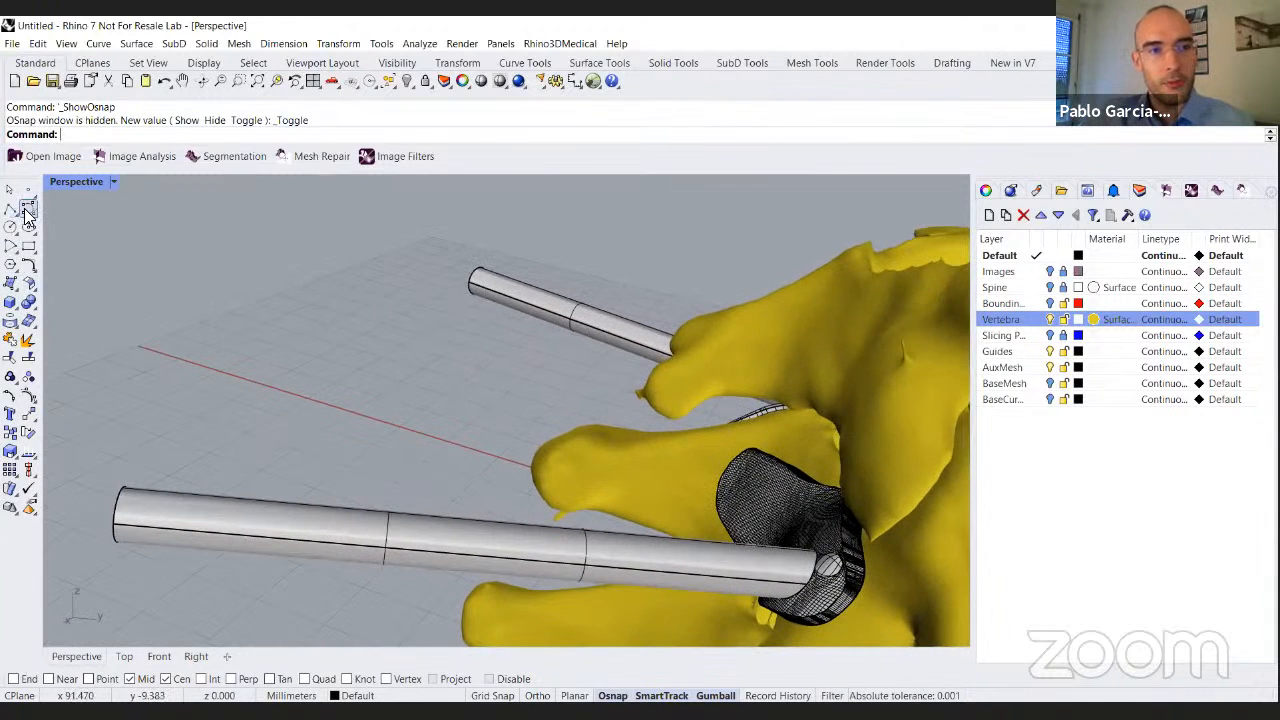
scroll(363, 552, "up", 8)
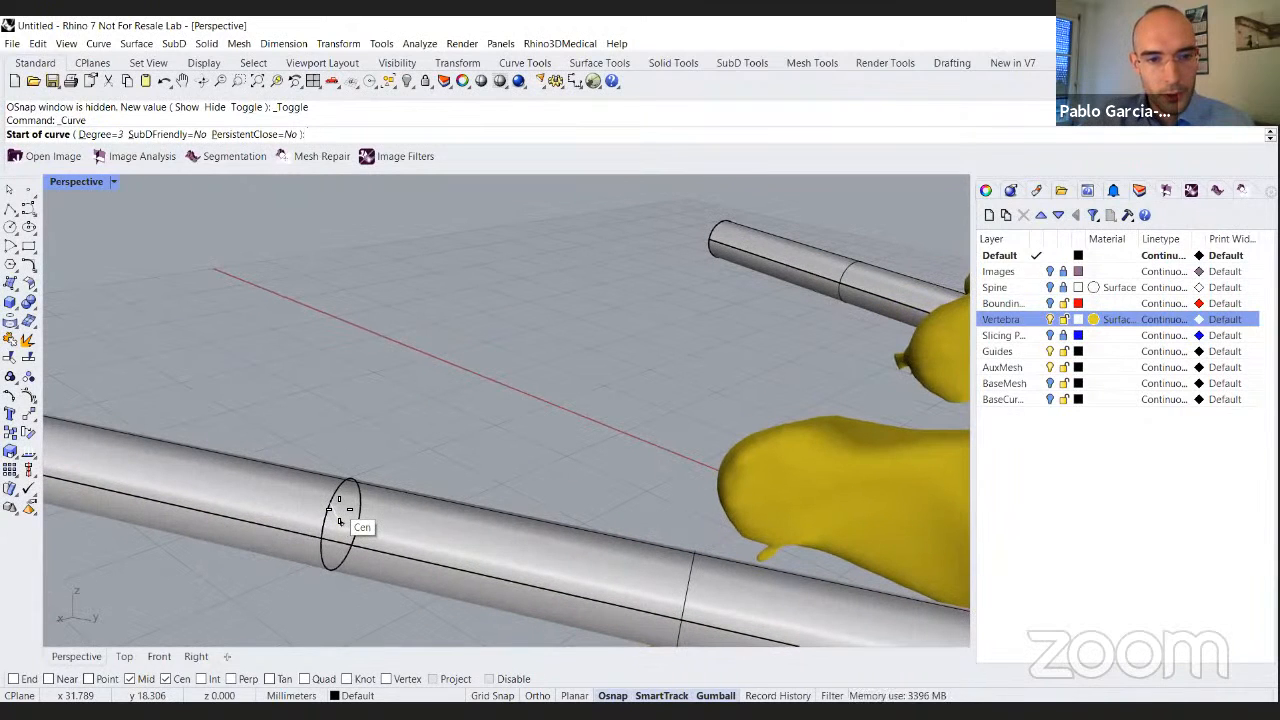
right_click_drag(427, 375, 461, 331)
left_click(456, 326)
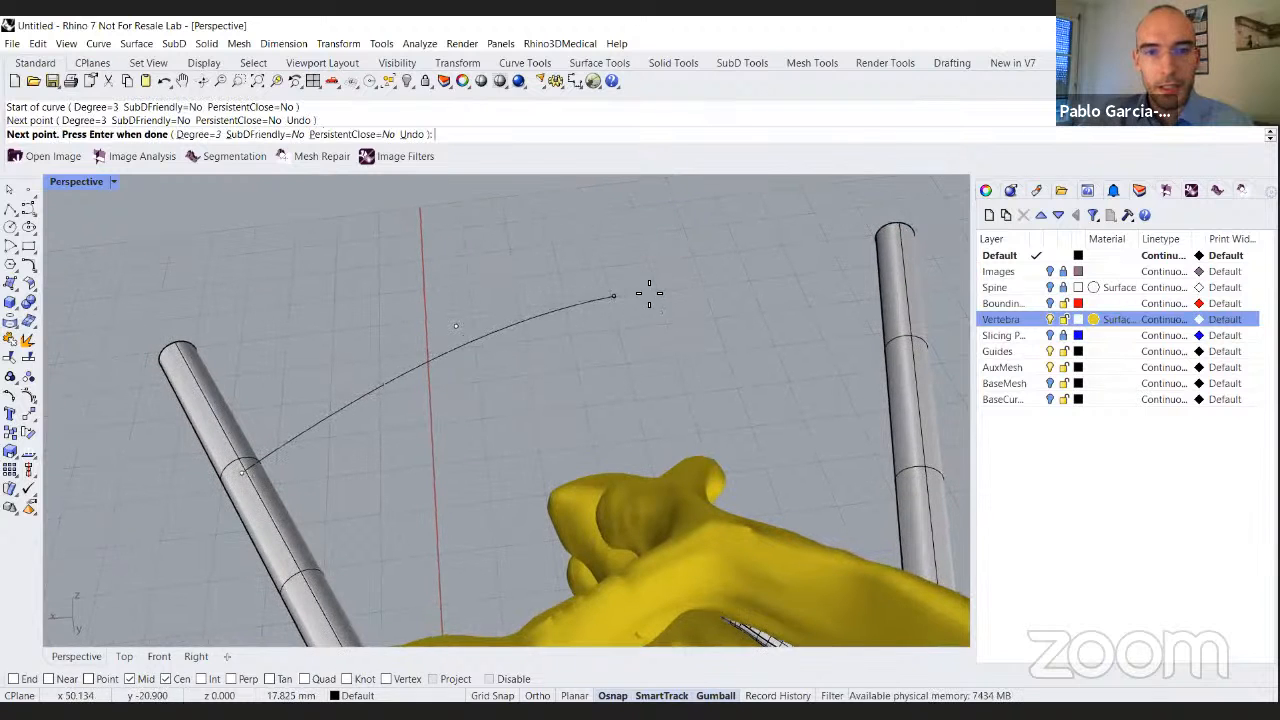
right_click_drag(711, 368, 710, 366, "shift")
scroll(710, 366, "up", 2)
left_click(711, 366)
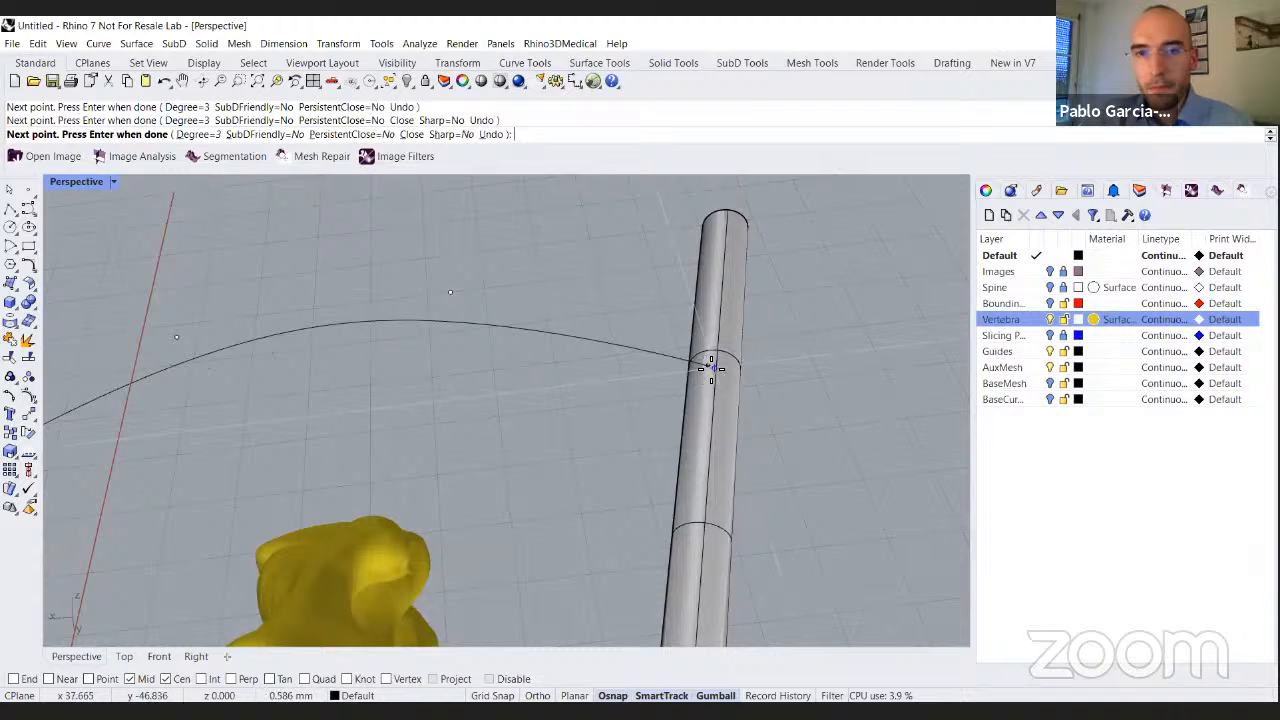
key("Return")
Create a flat-capped pipe along the arched curve with radius 1 at both ends and radius 2 near its middle.
right_click_drag(550, 372, 443, 402)
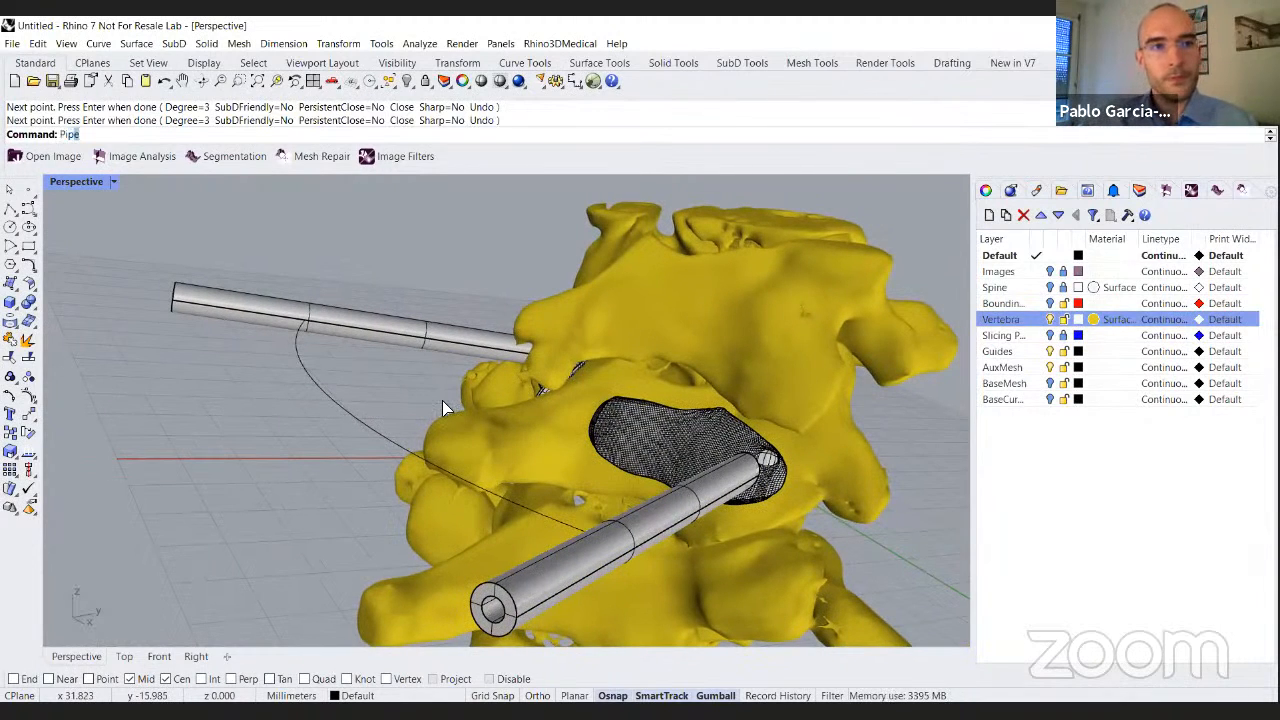
left_click(376, 424)
right_click_drag(389, 434, 247, 300)
left_click(552, 520)
left_click(325, 420)
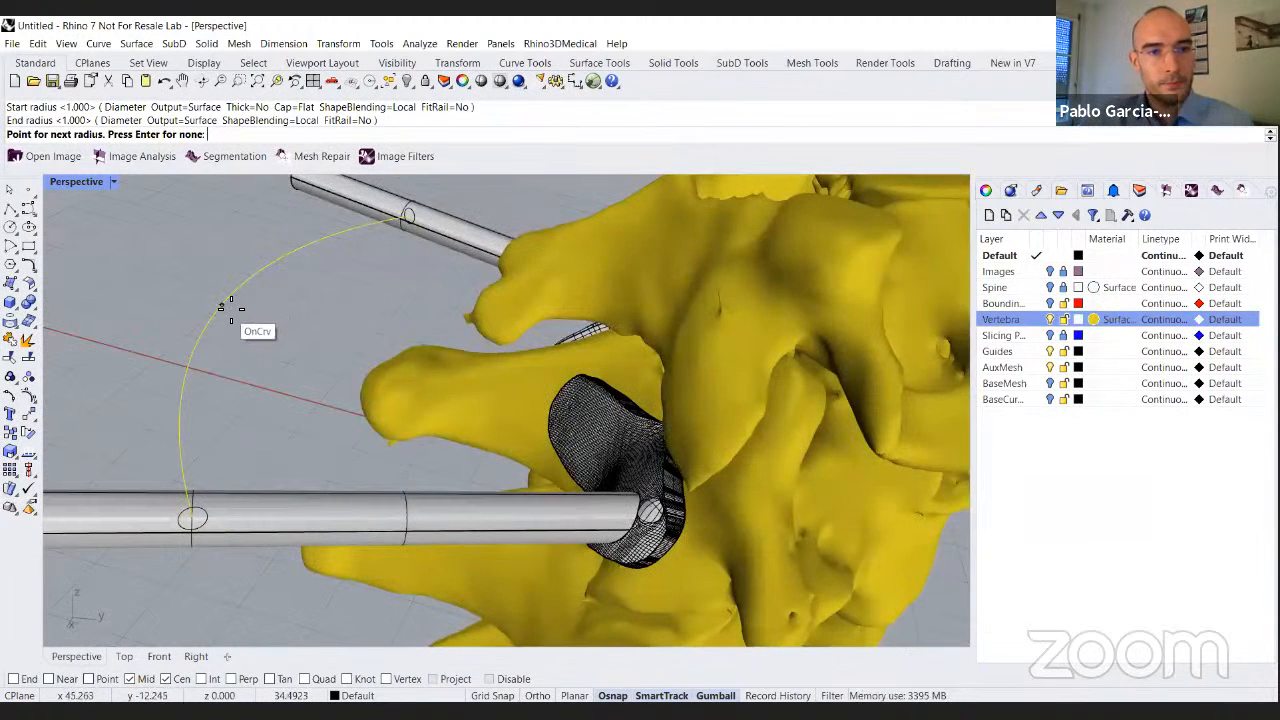
left_click(230, 306)
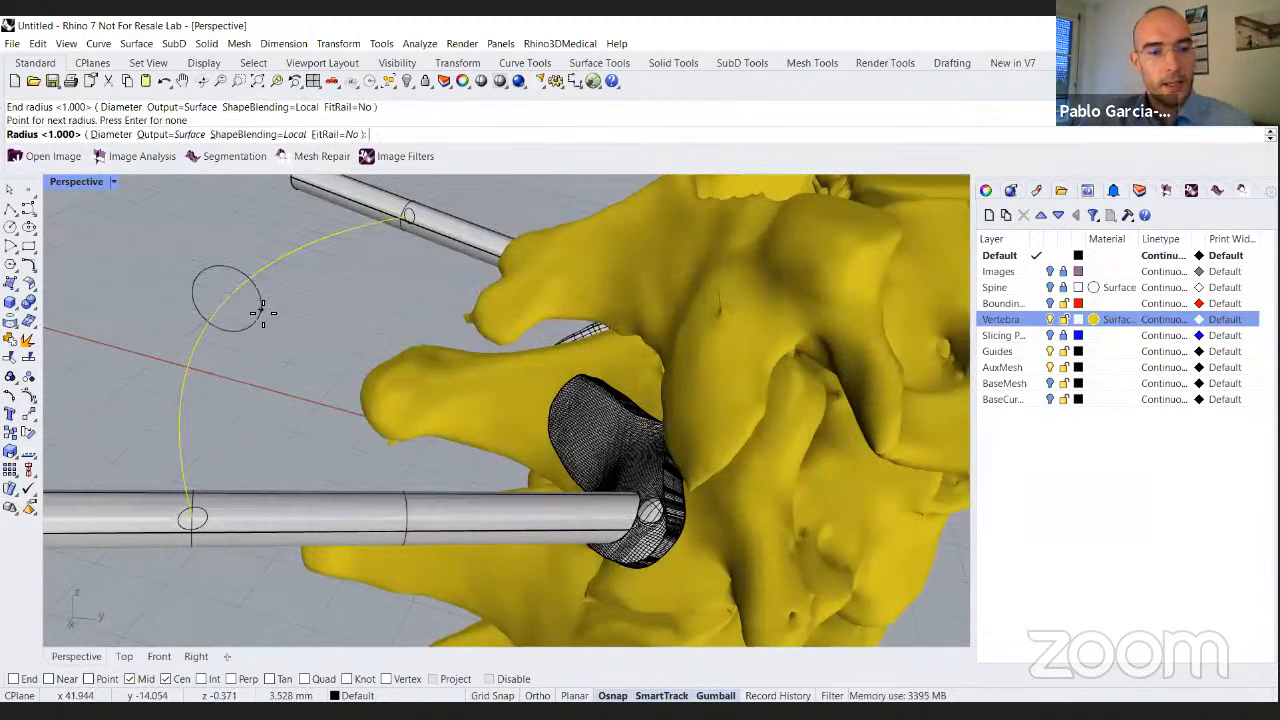
key("Return")
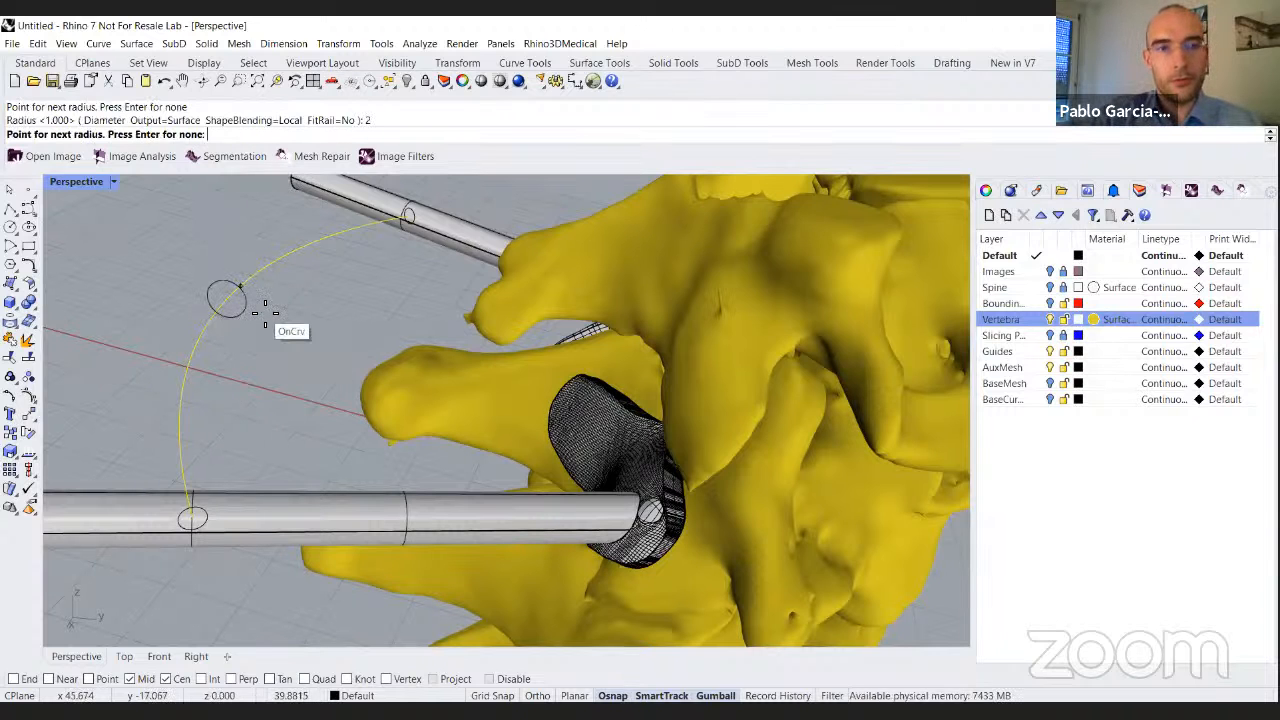
key("Return")
Boolean-split the connecting pipe using both guide cylinders as the cutting objects.
right_click_drag(300, 348, 341, 302)
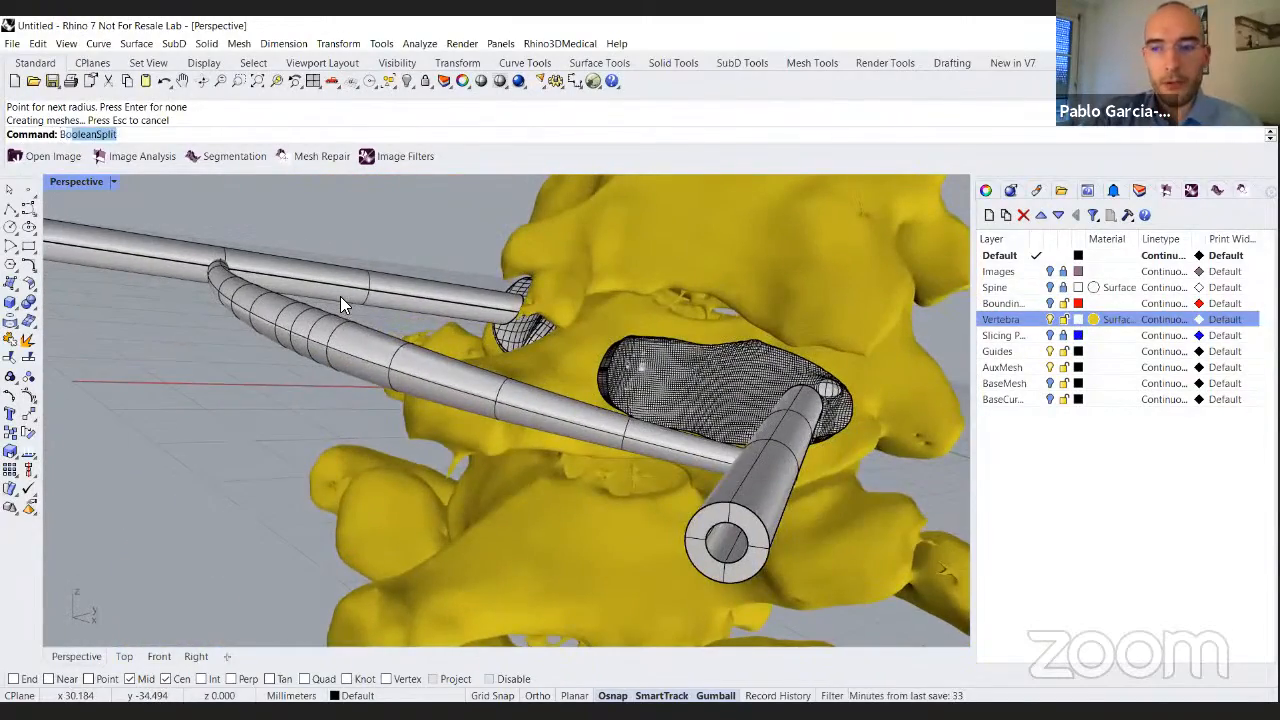
type("BooleanSplit")
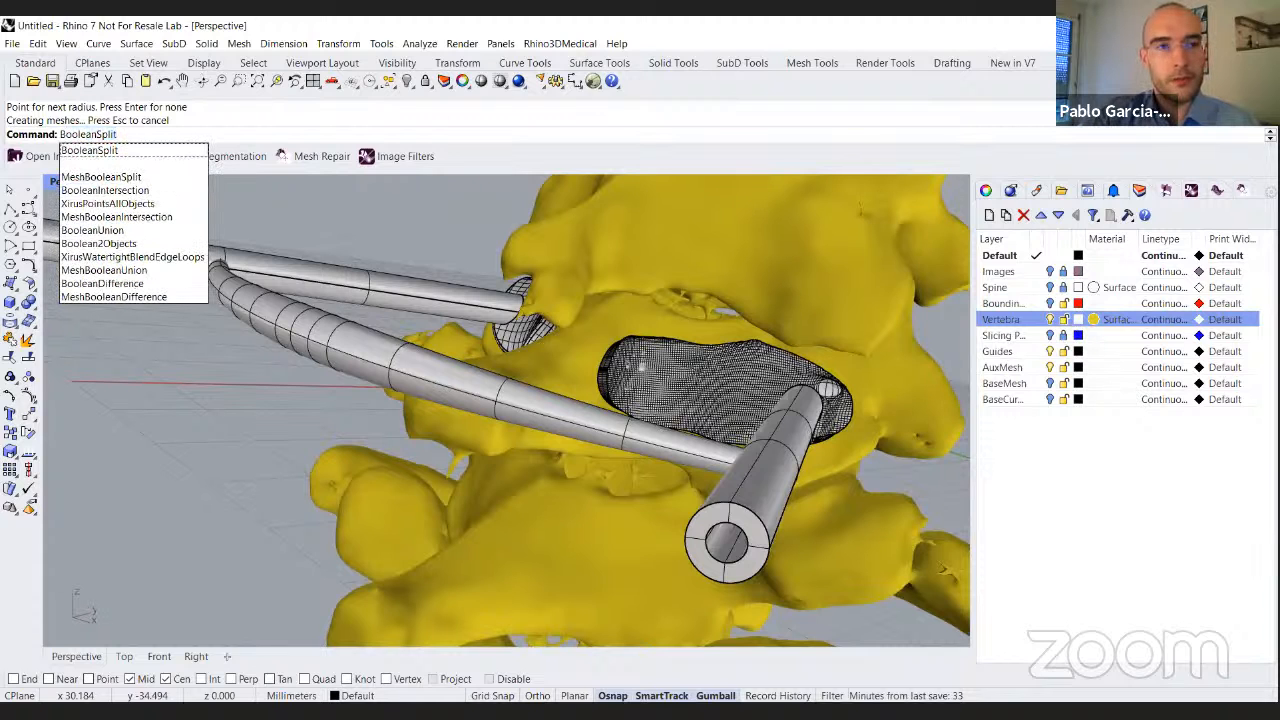
key("Return")
right_click_drag(643, 491, 574, 416)
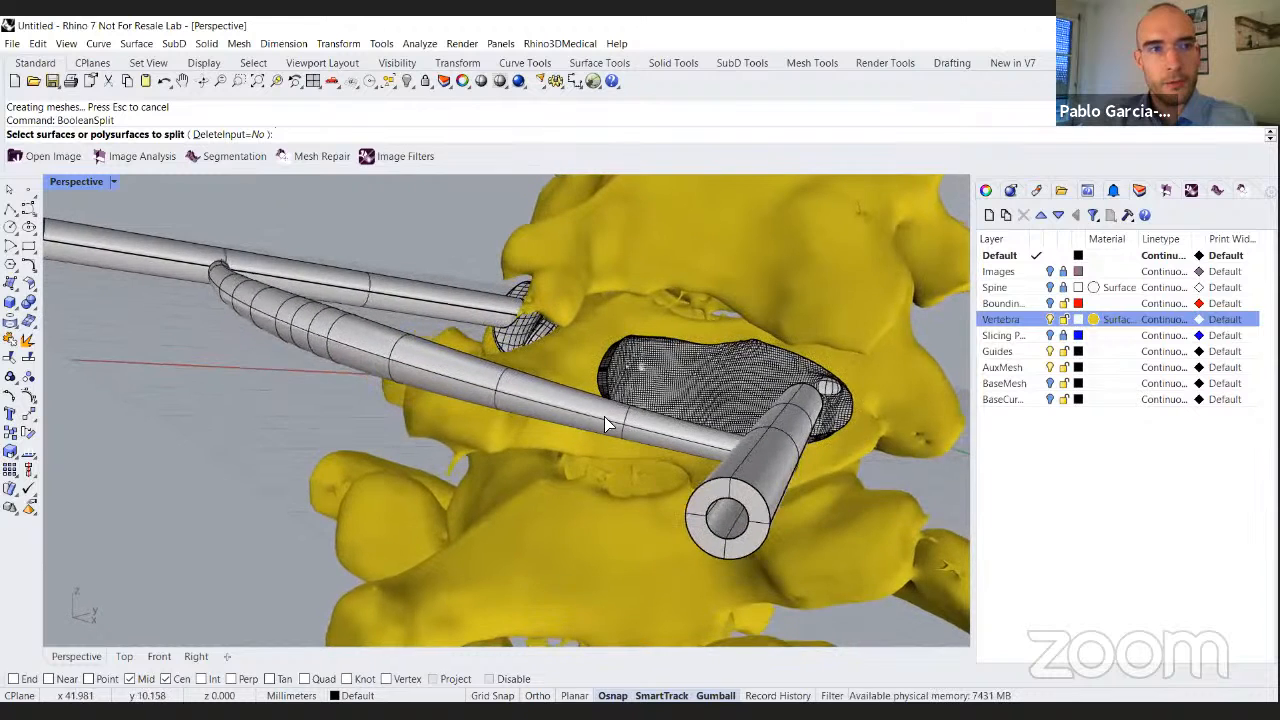
left_click(572, 408)
key("Return")
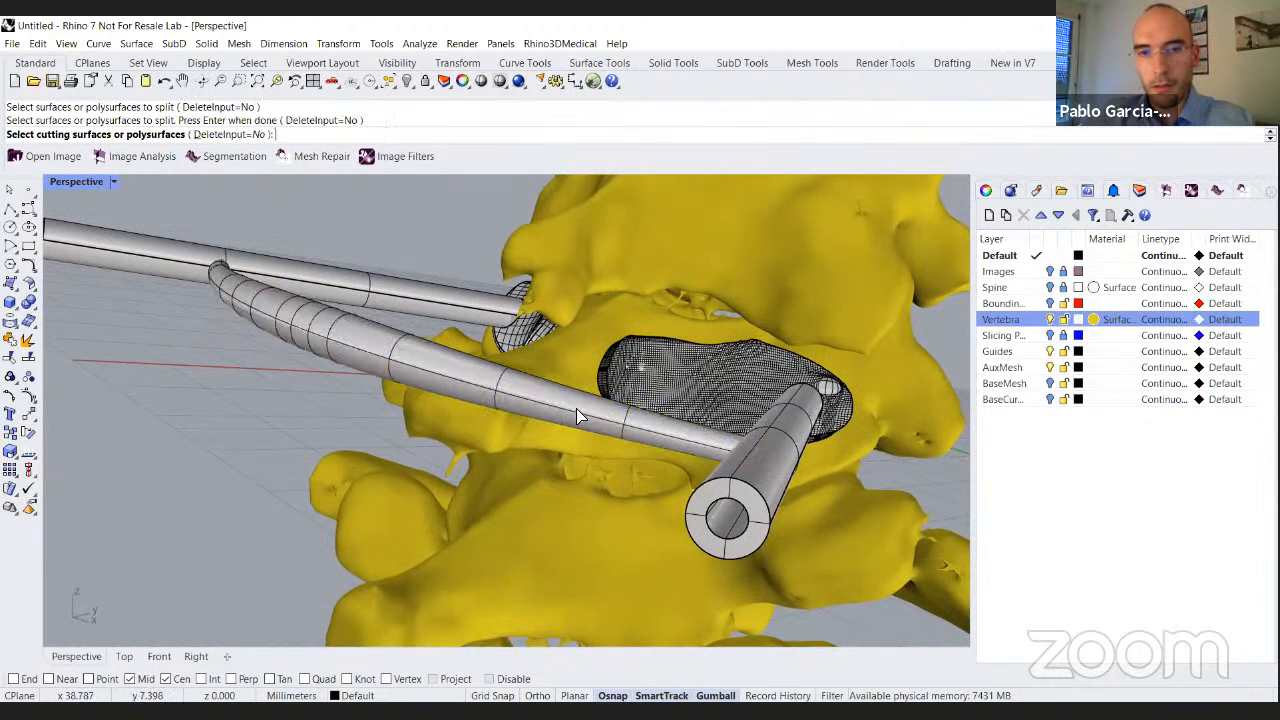
left_click(795, 456)
left_click(139, 256)
key("Return")
Hide the Guides layer and delete the first cut-off piece at the near end of the connecting pipe.
right_click_drag(694, 424, 800, 390)
left_click(1048, 353)
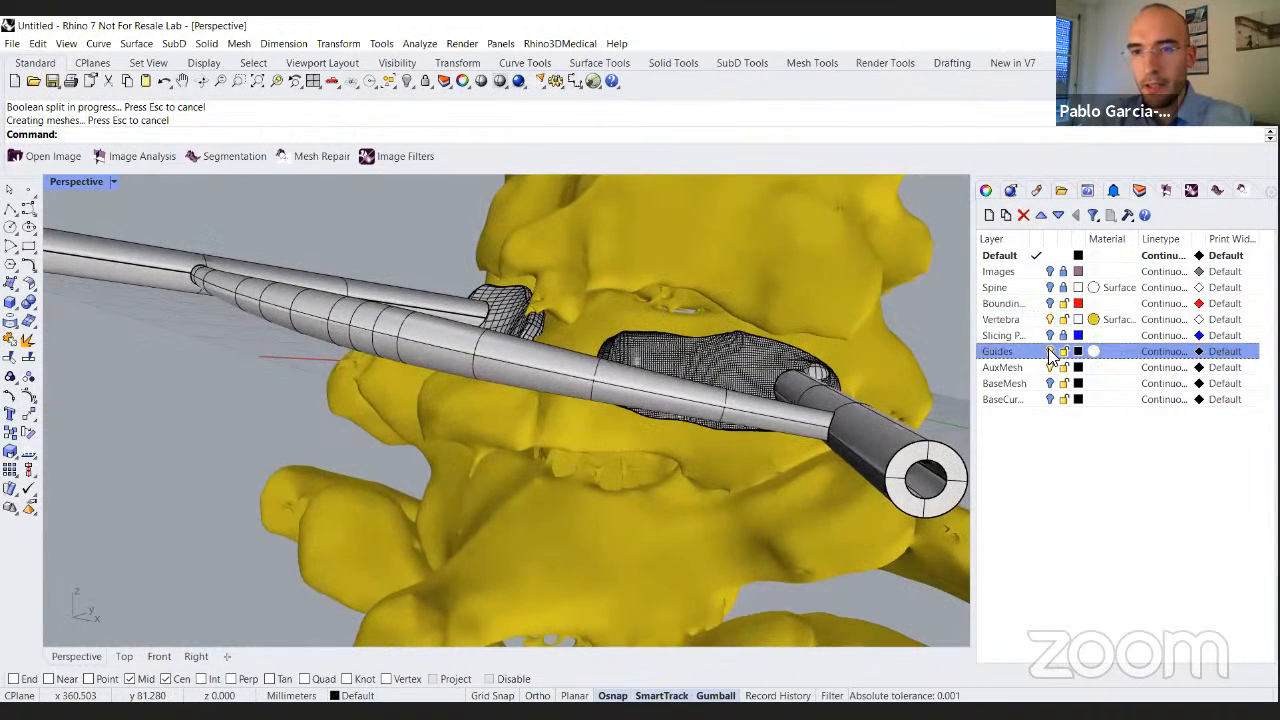
right_click_drag(789, 442, 640, 455)
scroll(784, 408, "up", 4)
left_click(652, 474)
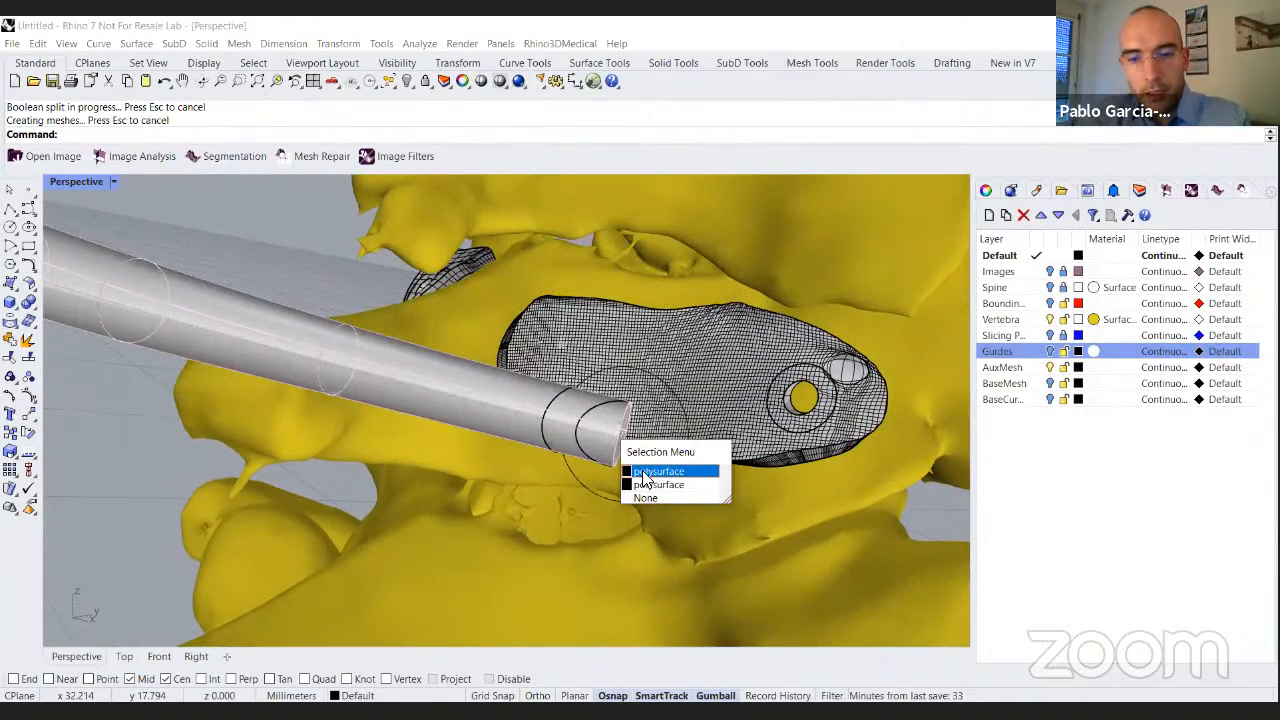
left_click(655, 472)
right_click_drag(332, 280, 384, 370)
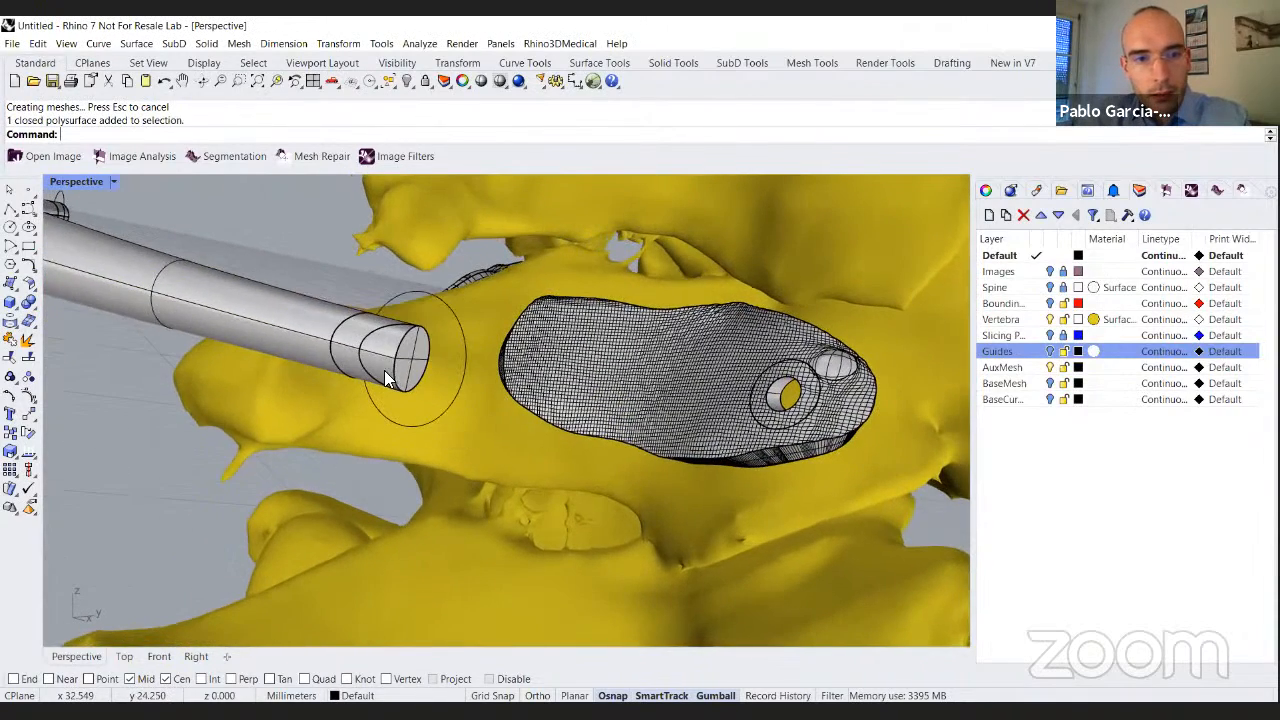
left_click(402, 363)
key("Delete")
Delete the other cut-off piece and the extracted circle at the near end of the connecting pipe.
right_click_drag(554, 378, 606, 430)
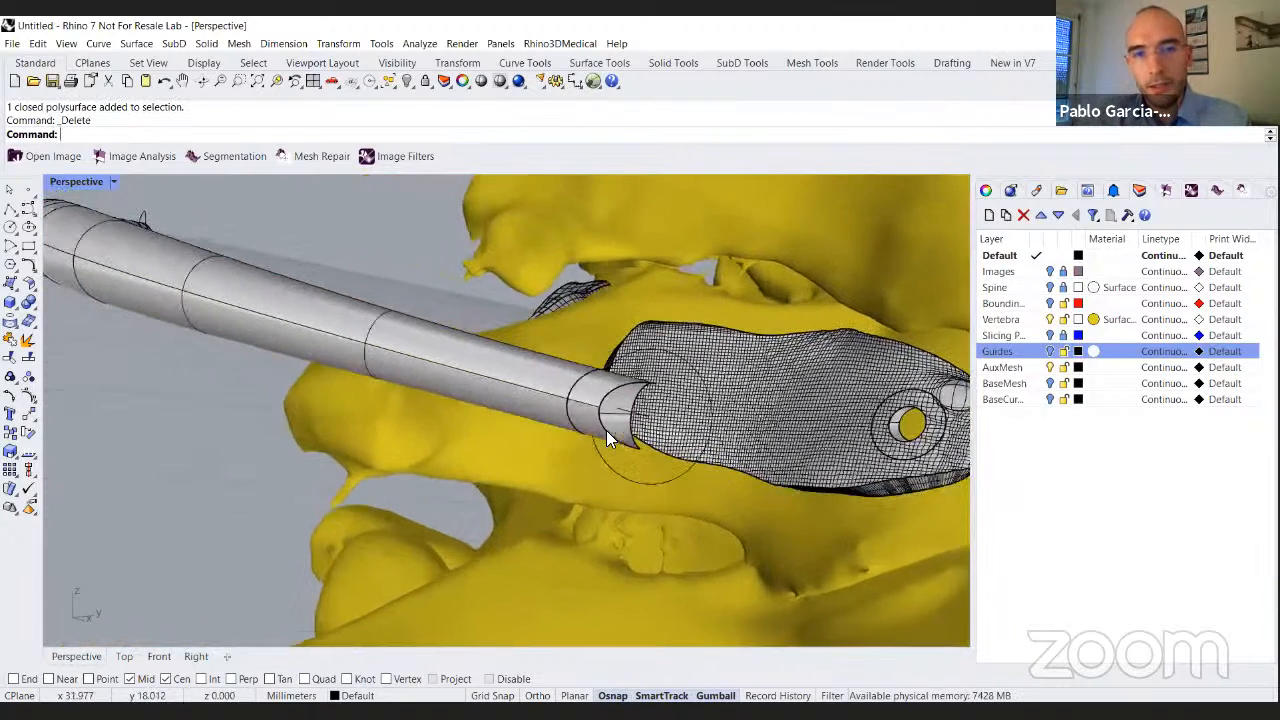
scroll(606, 432, "up", 3)
left_click(606, 432)
key("Delete")
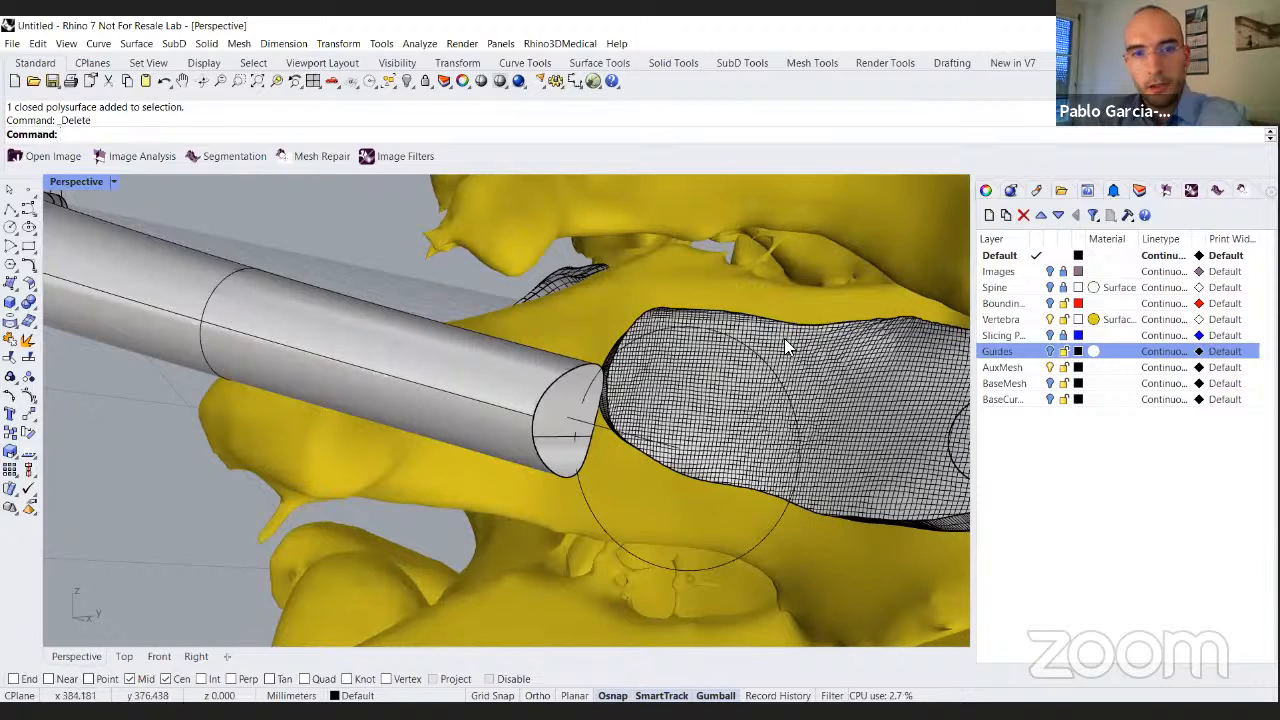
left_click(750, 348)
key("Delete")
Delete the cut-off pieces and the extracted circle at the opposite end of the connecting pipe.
right_click_drag(554, 386, 558, 360)
scroll(558, 360, "up", 2)
left_click(558, 360)
key("Delete")
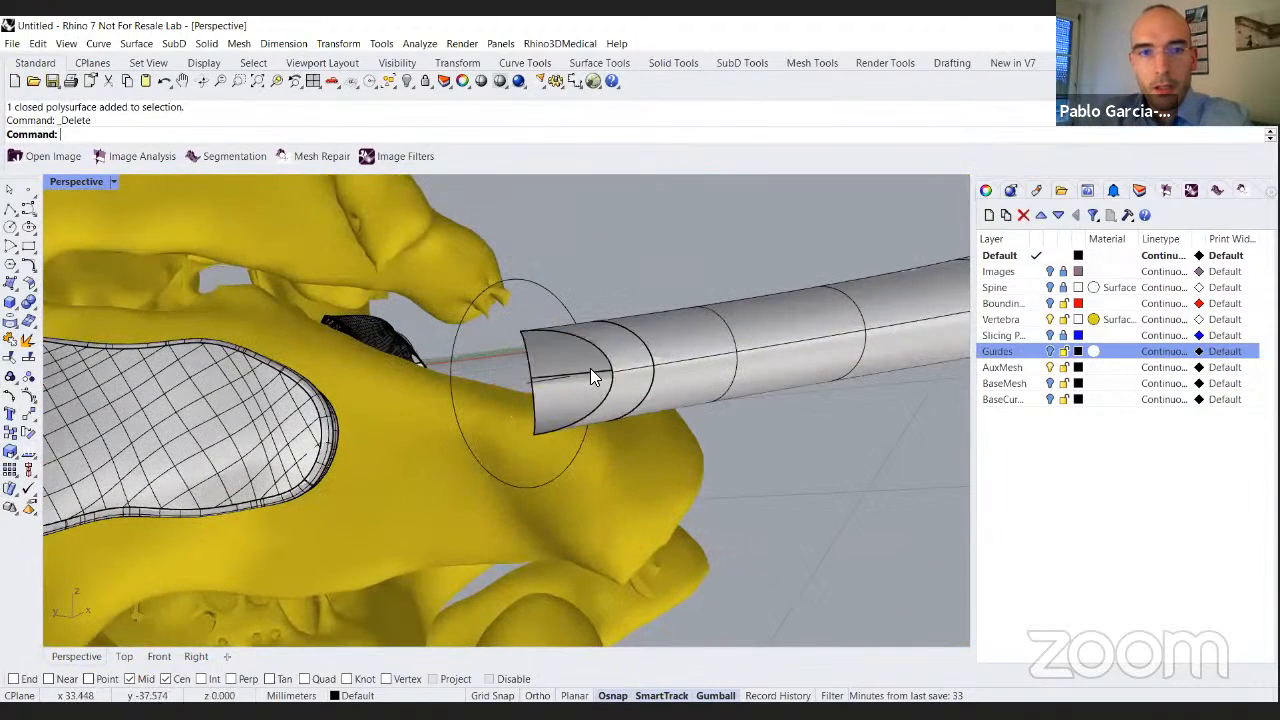
key("Delete")
left_click(546, 290)
key("Delete")
Delete the leftover open curve of the connecting pipe and show the Guides layer again.
right_click_drag(596, 366, 1005, 370)
left_click(534, 380)
key("Delete")
scroll(620, 368, "down", 5)
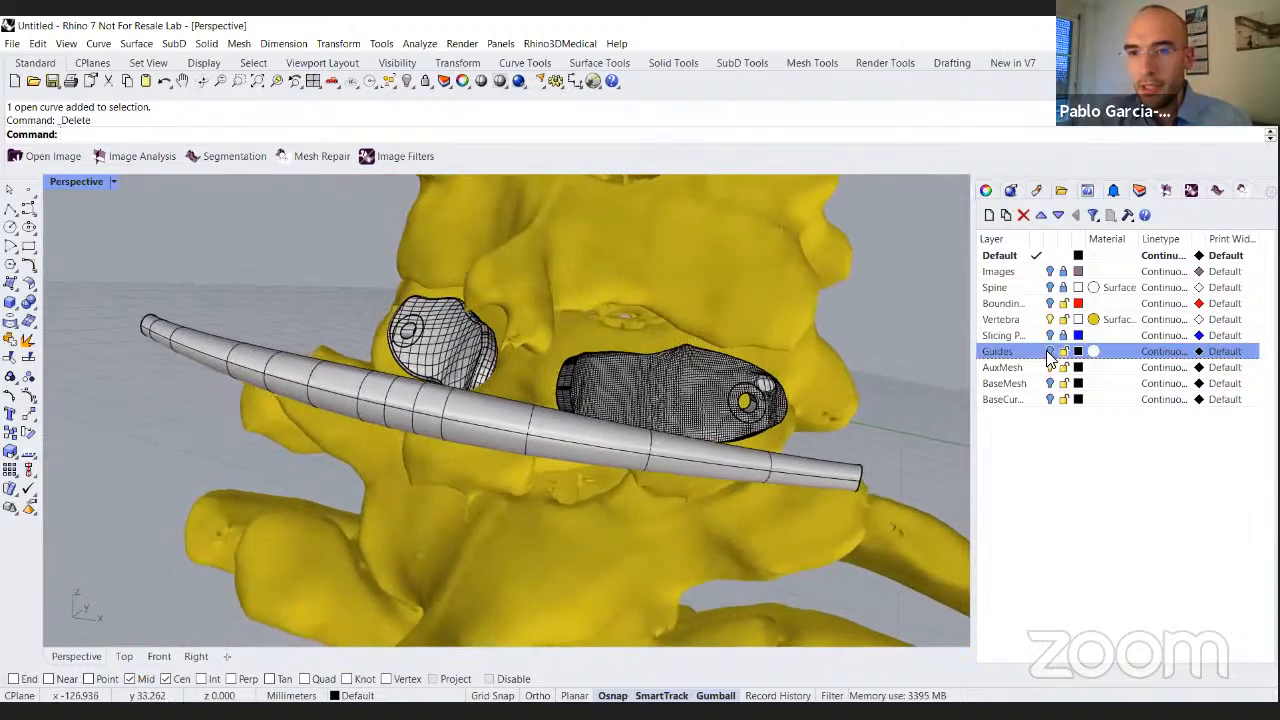
right_click_drag(596, 417, 1048, 314)
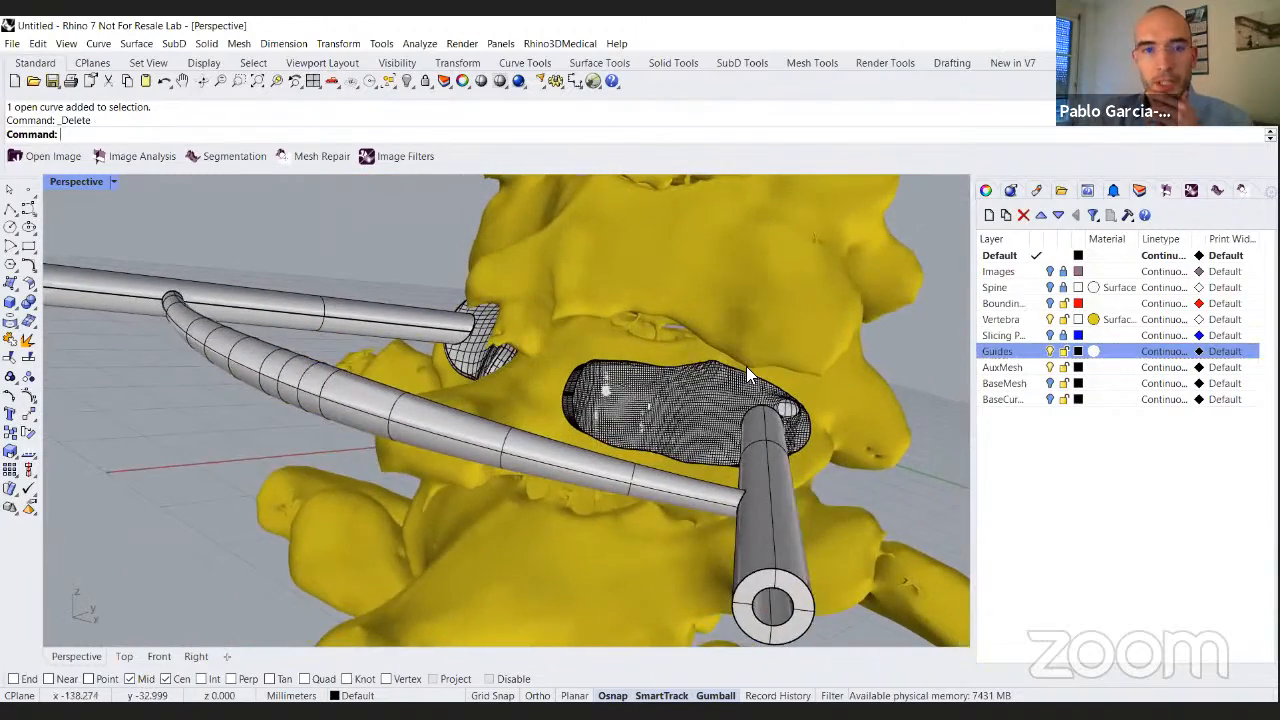
Examine how the connecting pipe, the guide cylinders and the two base pieces fit together on the vertebra, selecting individual solids.
scroll(742, 368, "down", 4)
scroll(654, 372, "up", 4)
right_click_drag(654, 372, 384, 260)
left_click(430, 402)
key("Escape")
scroll(508, 312, "down", 2)
right_click_drag(535, 355, 794, 408)
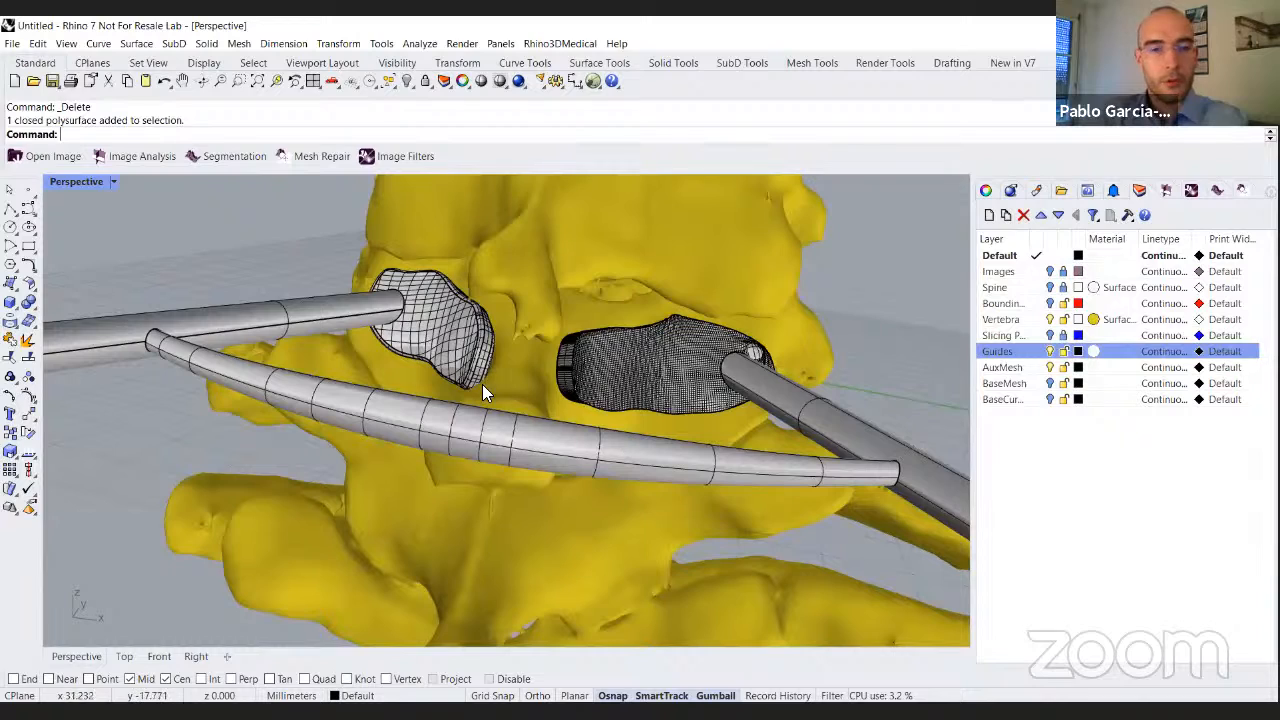
scroll(512, 360, "up", 2)
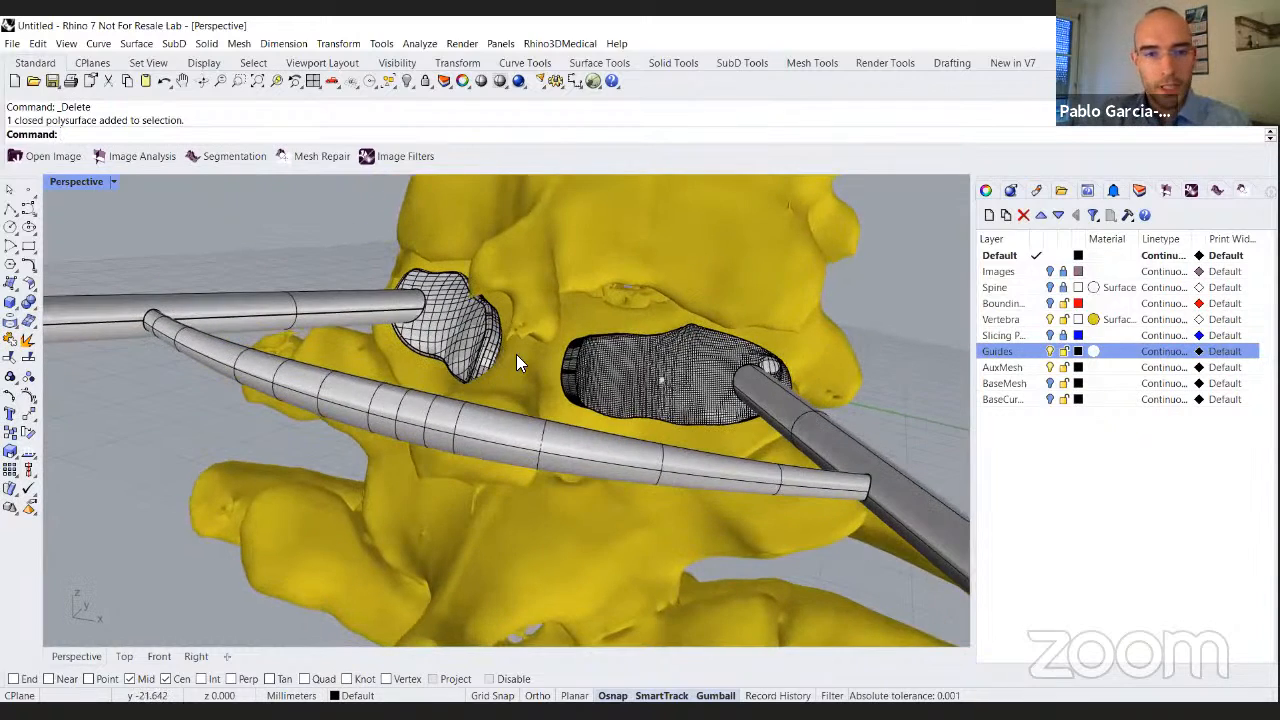
scroll(480, 356, "up", 3)
right_click_drag(480, 352, 512, 385)
scroll(512, 385, "down", 4)
right_click_drag(240, 314, 404, 386)
left_click(415, 388, "shift")
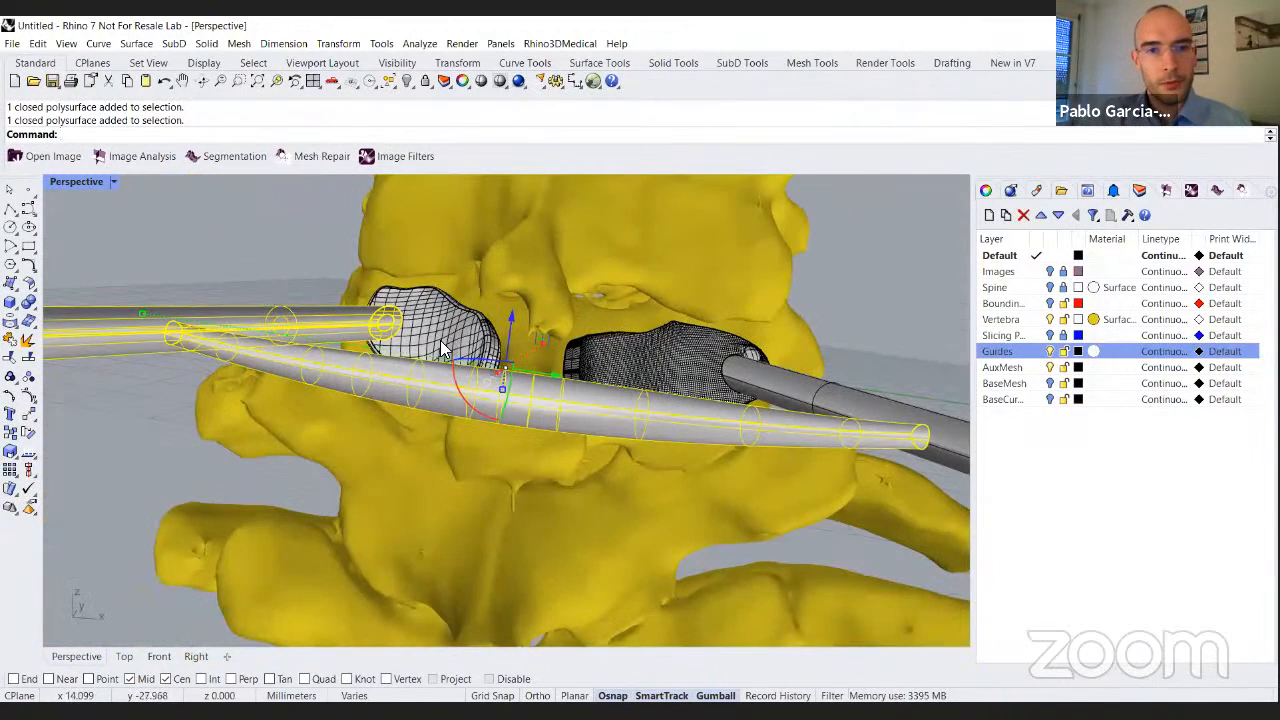
left_click(442, 348, "shift")
left_click(668, 344, "shift")
key("Escape")
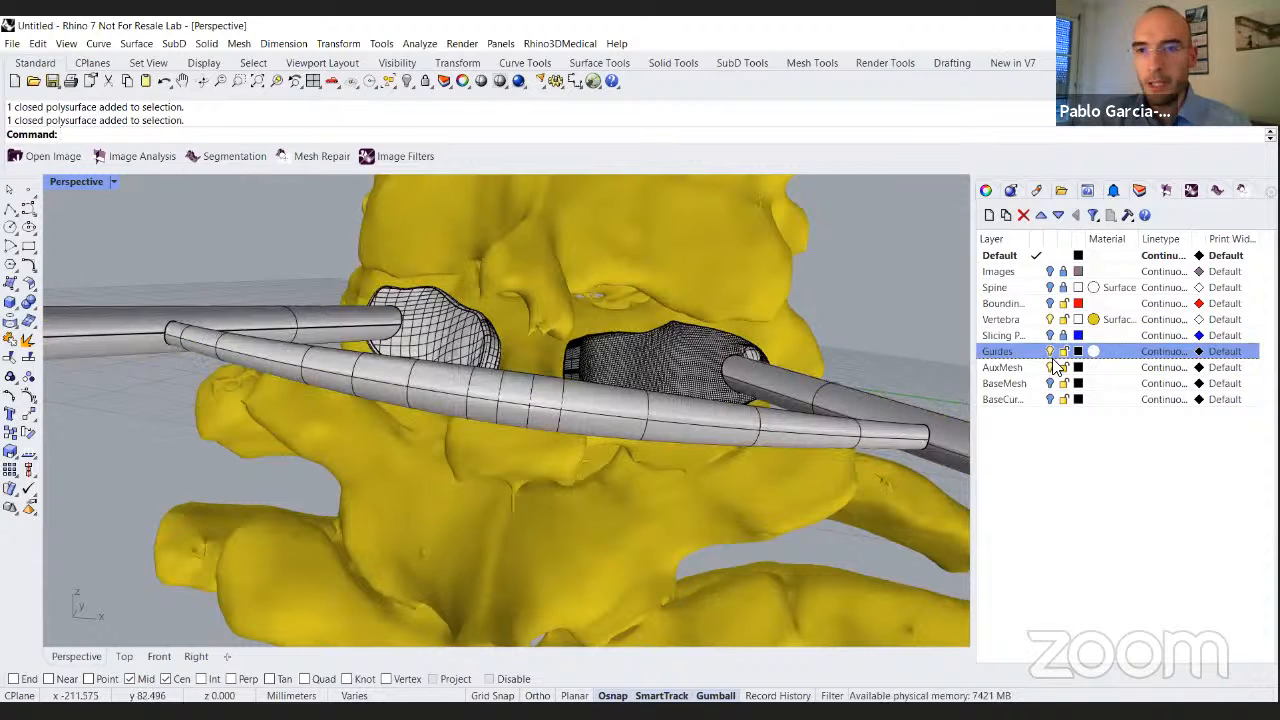
Hide the Vertebra layer and select all parts of the surgical guide.
left_click(1049, 320)
scroll(610, 300, "down", 5)
left_click_drag(331, 266, 914, 443)
scroll(622, 350, "up", 2)
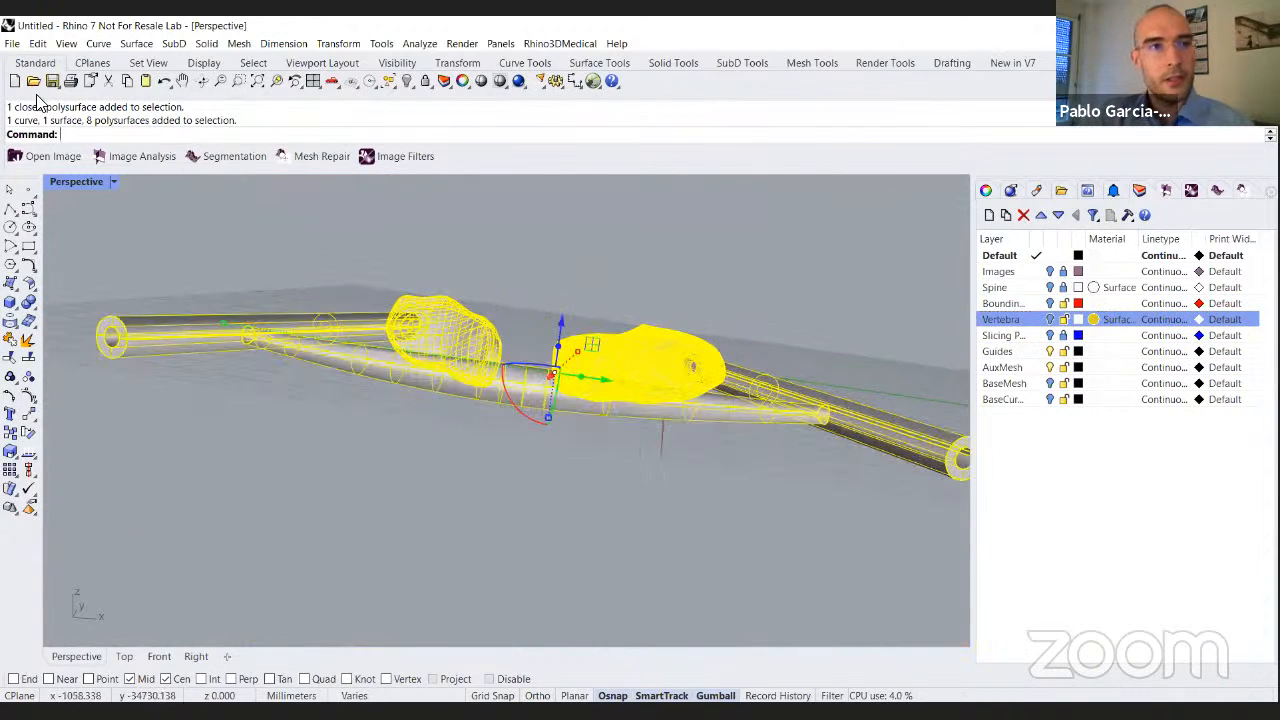
Export the selected guide parts as a binary STL file named GuideC6_SpineNew.
left_click(12, 44)
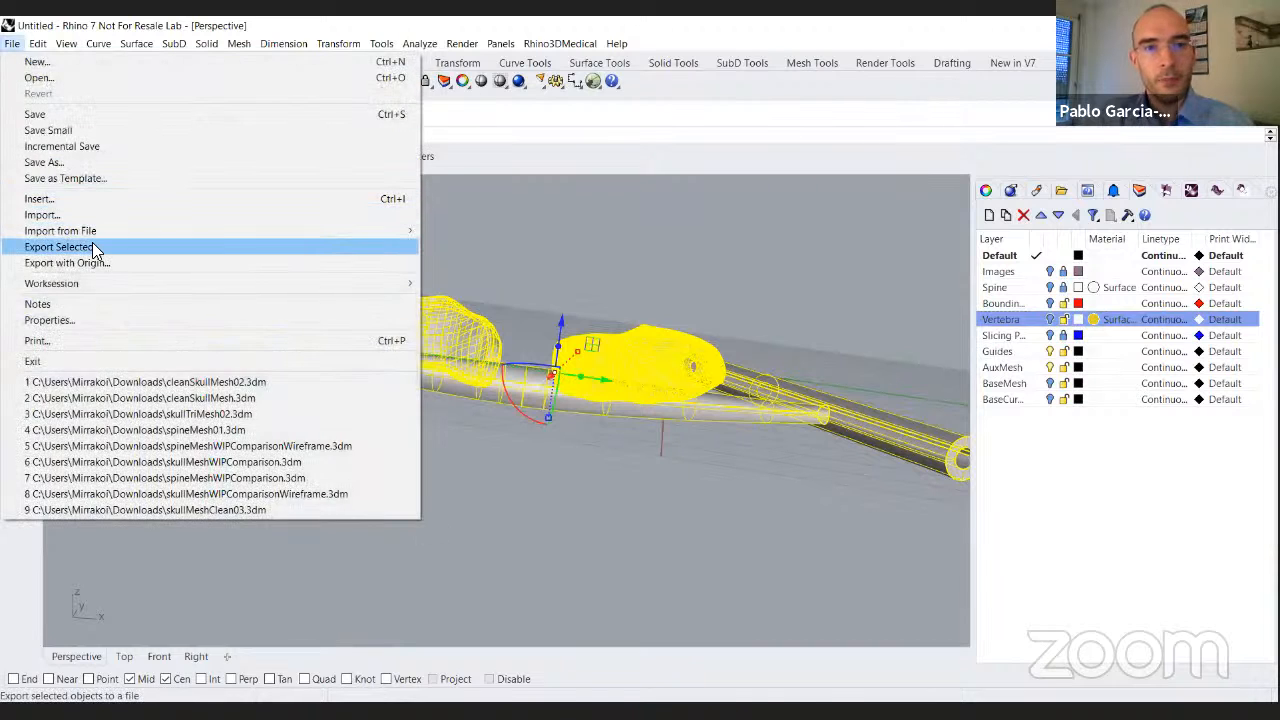
left_click(92, 242)
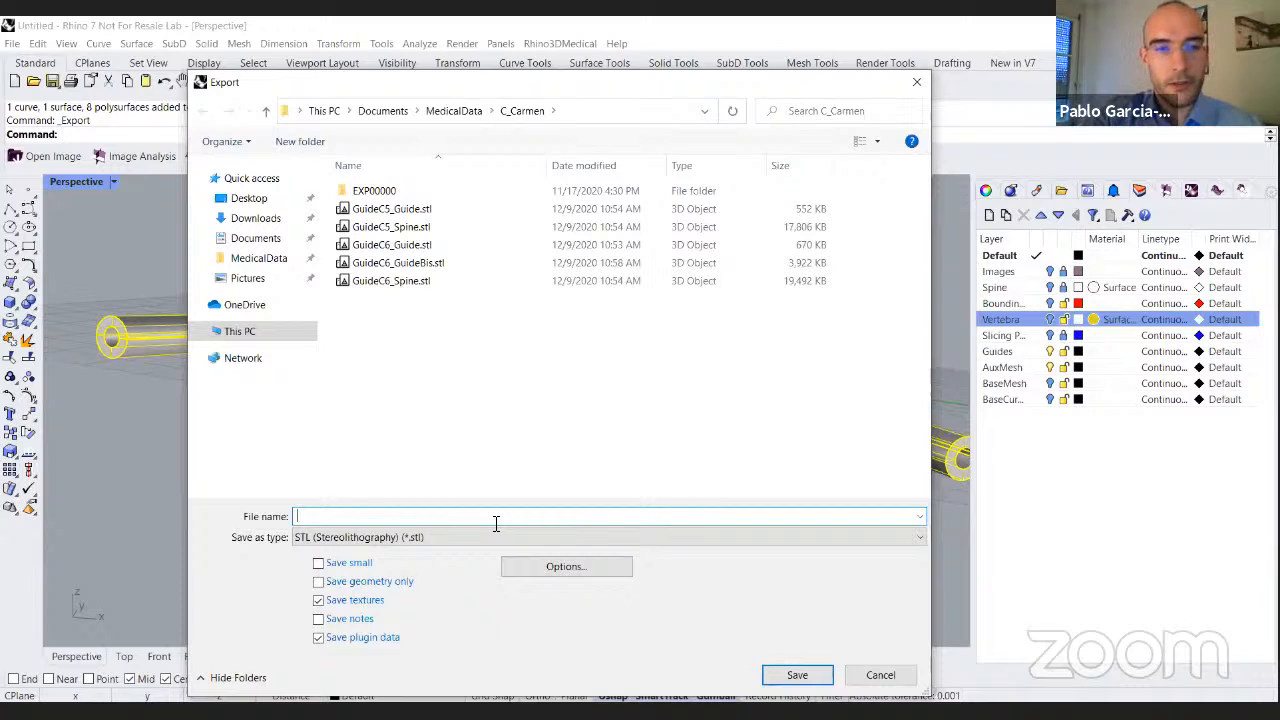
type("GuideC6S")
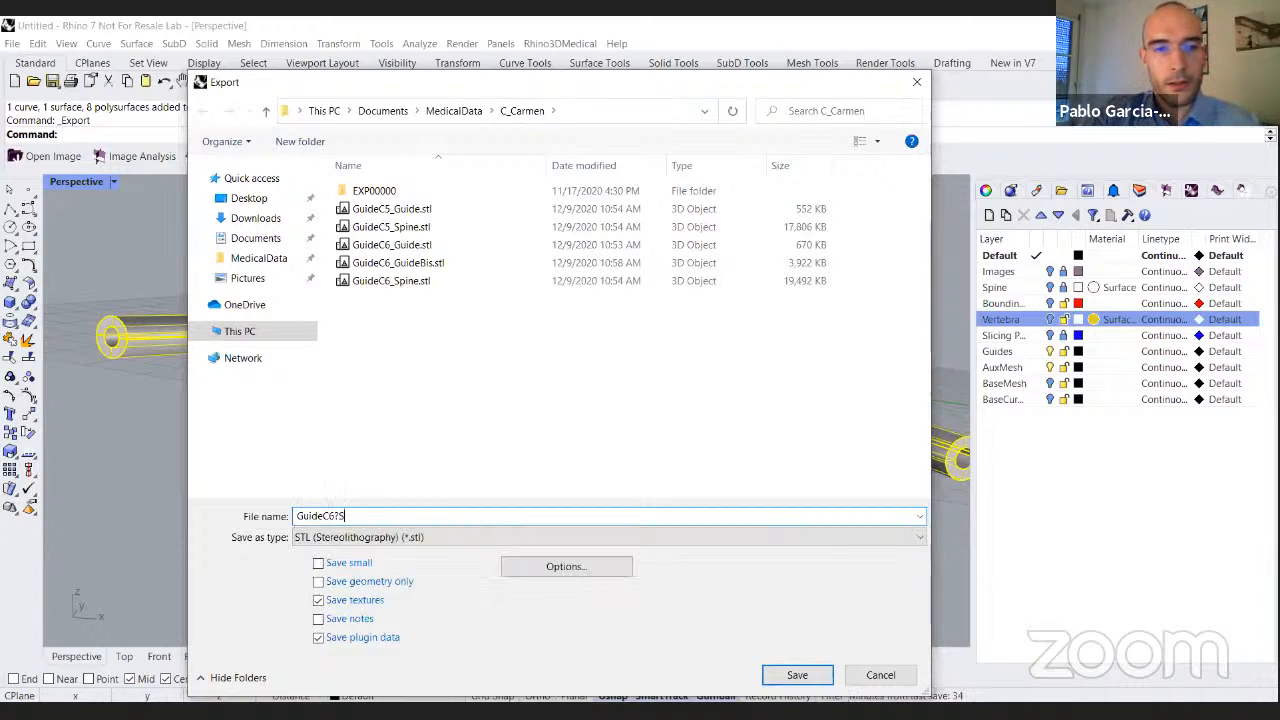
key("BackSpace")
type("_SpineNew")
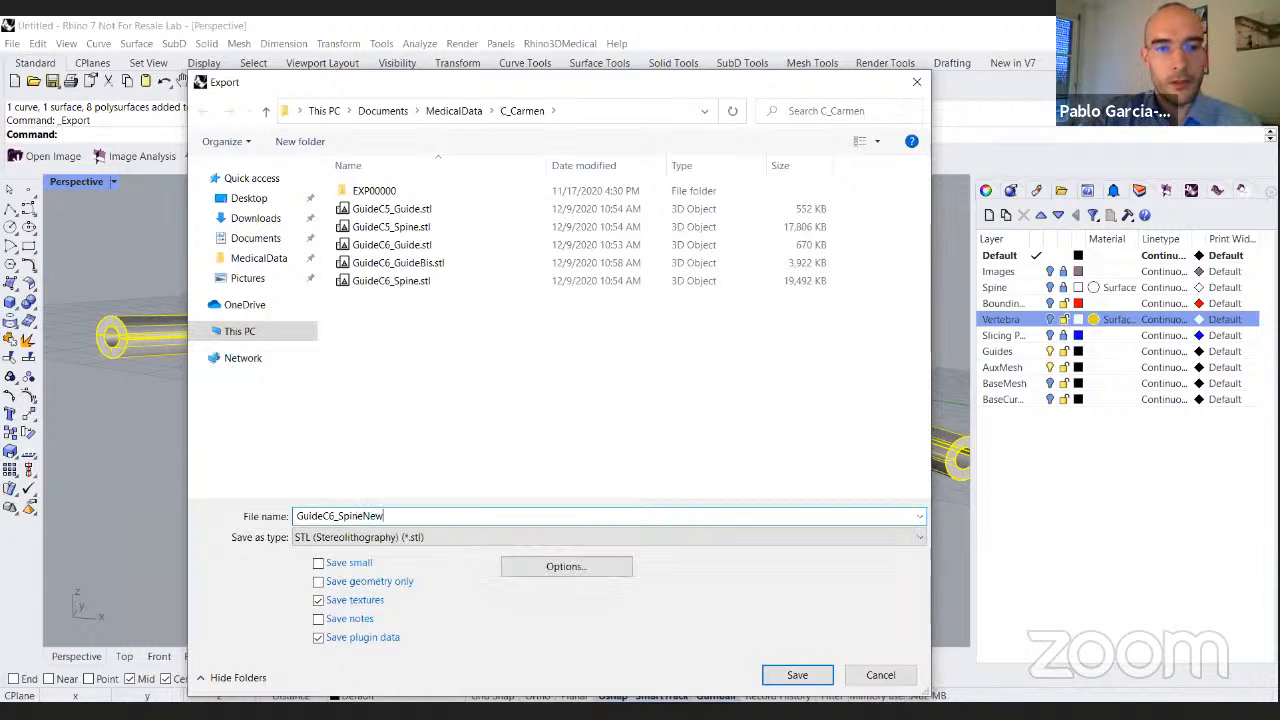
key("Return")
left_click(512, 425)
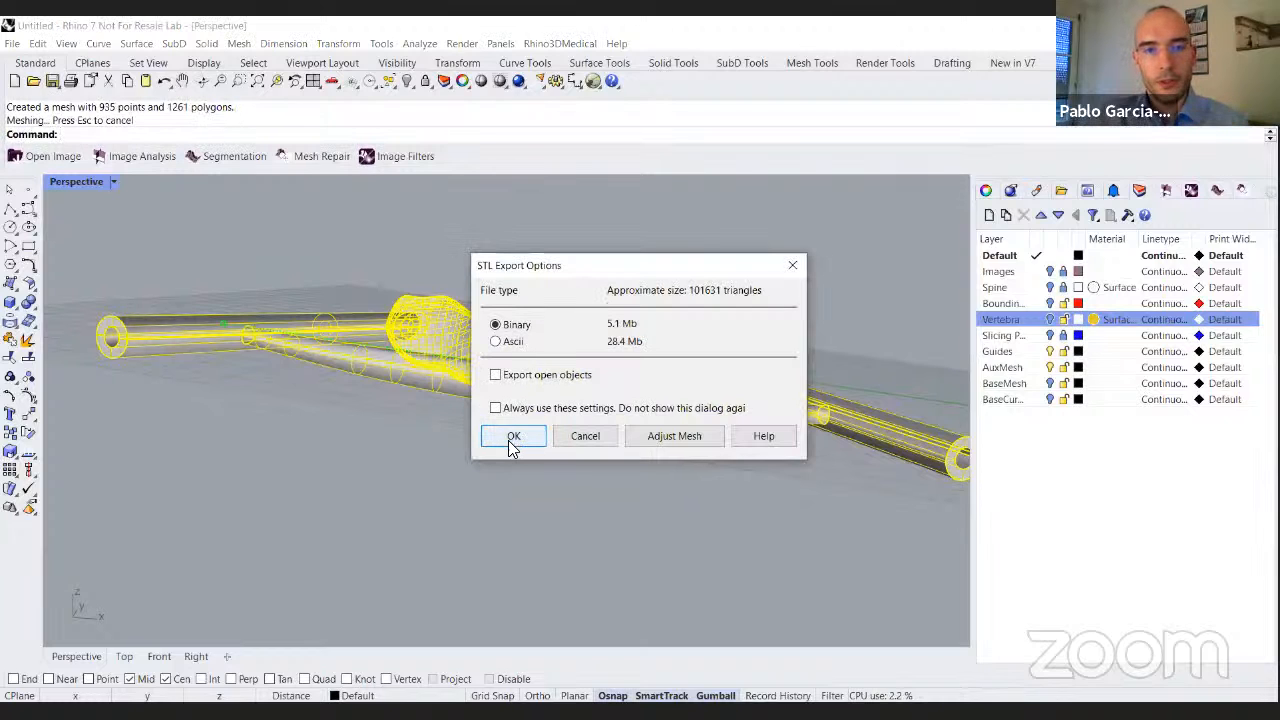
Accept the binary STL export options and finish exporting the guide despite the rapid-prototyping warning.
left_click(512, 437)
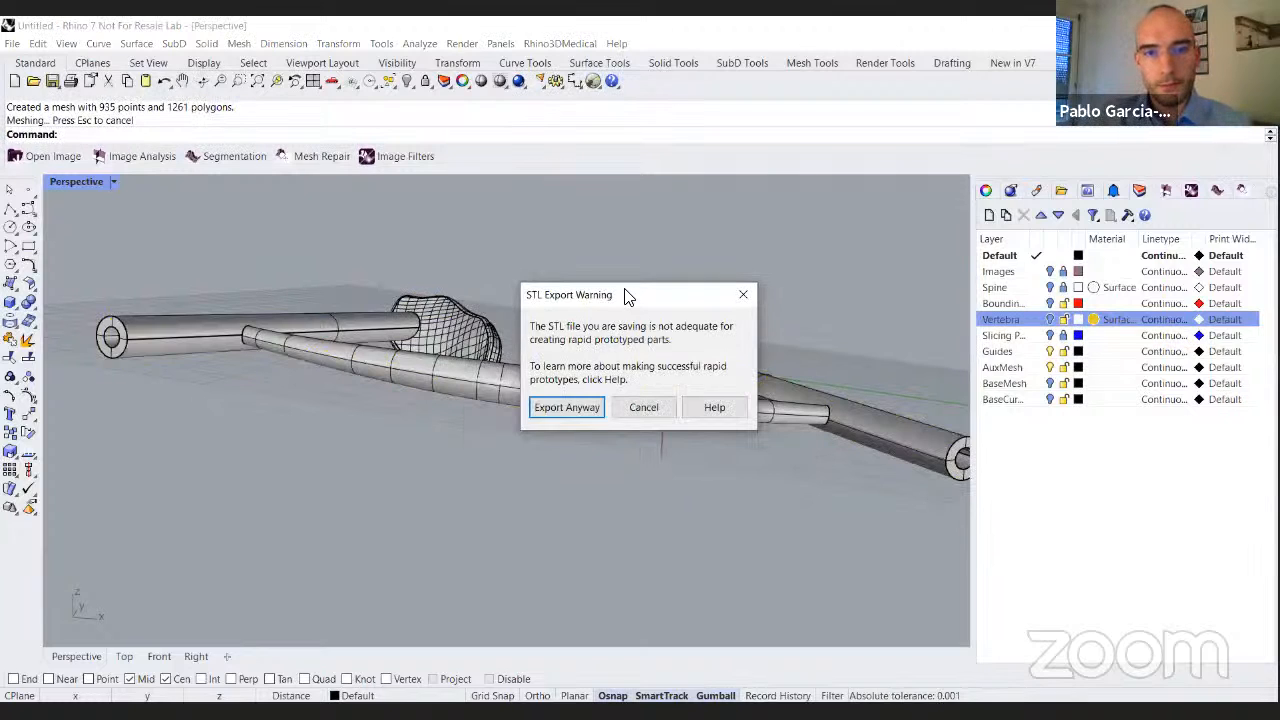
left_click(566, 407)
key("Escape")
right_click_drag(710, 344, 10, 44)
scroll(608, 372, "up", 4)
scroll(649, 352, "down", 6)
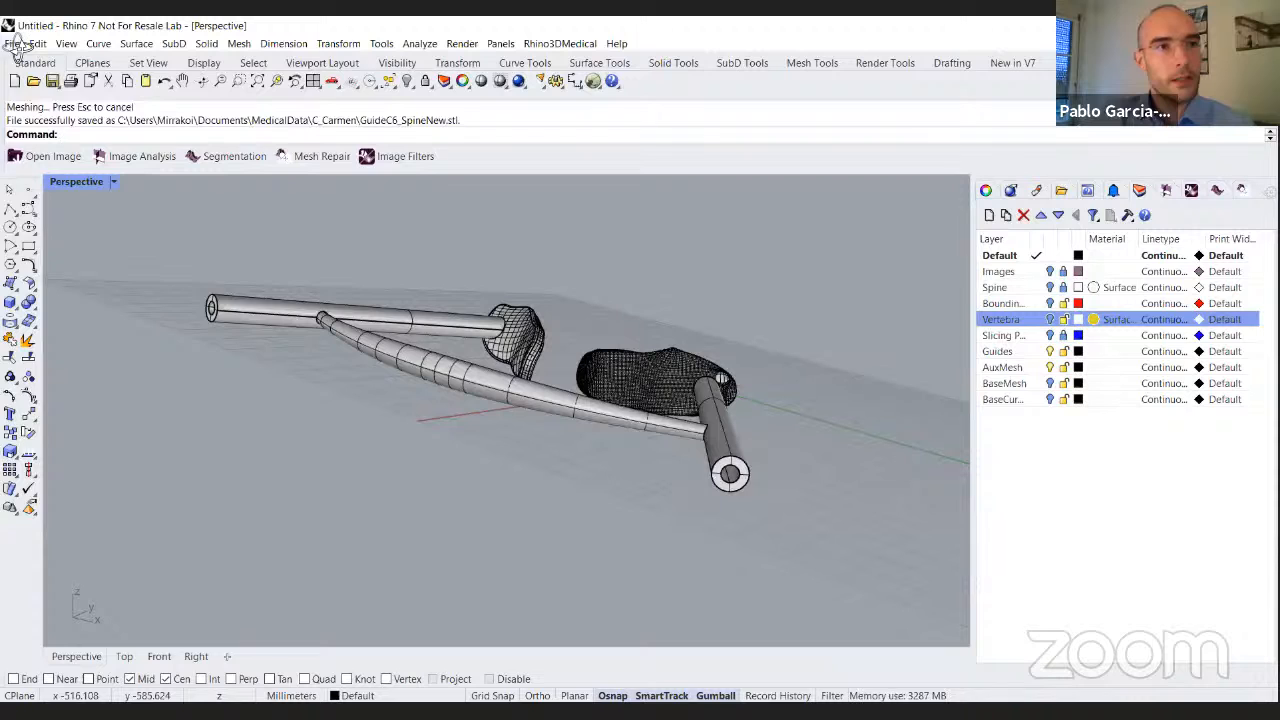
left_click(12, 43)
key("Escape")
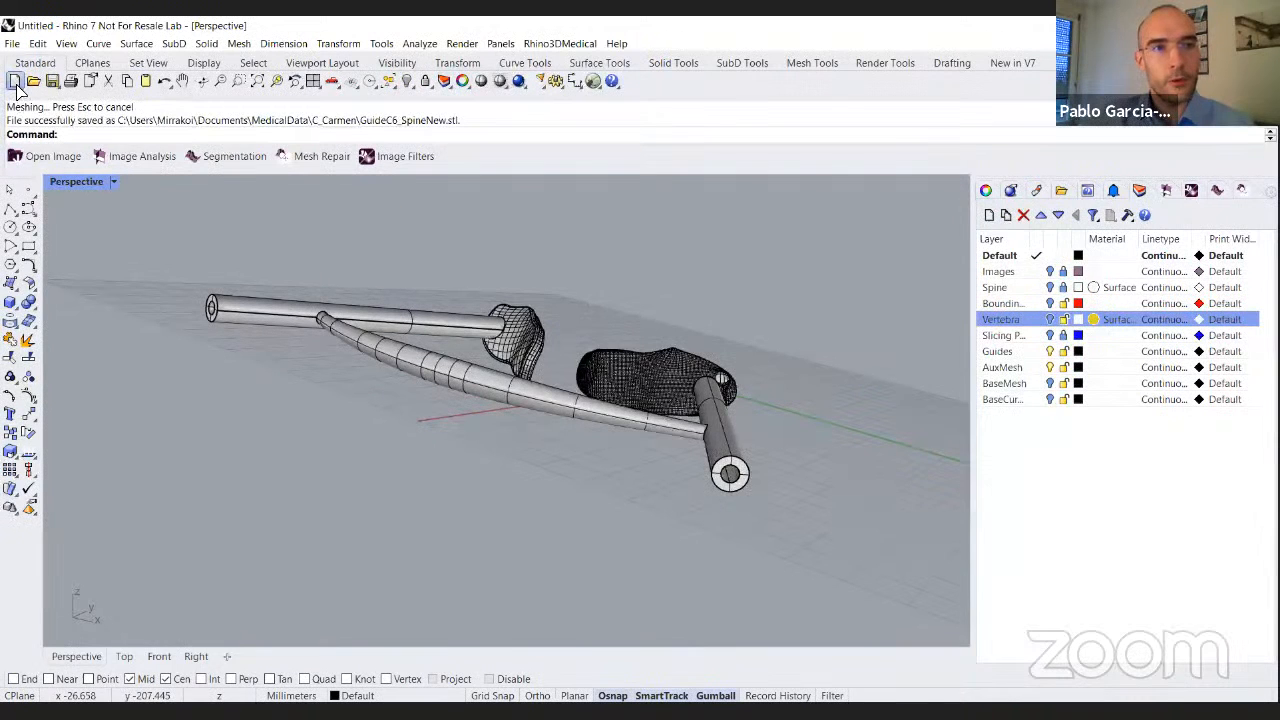
left_click(15, 84)
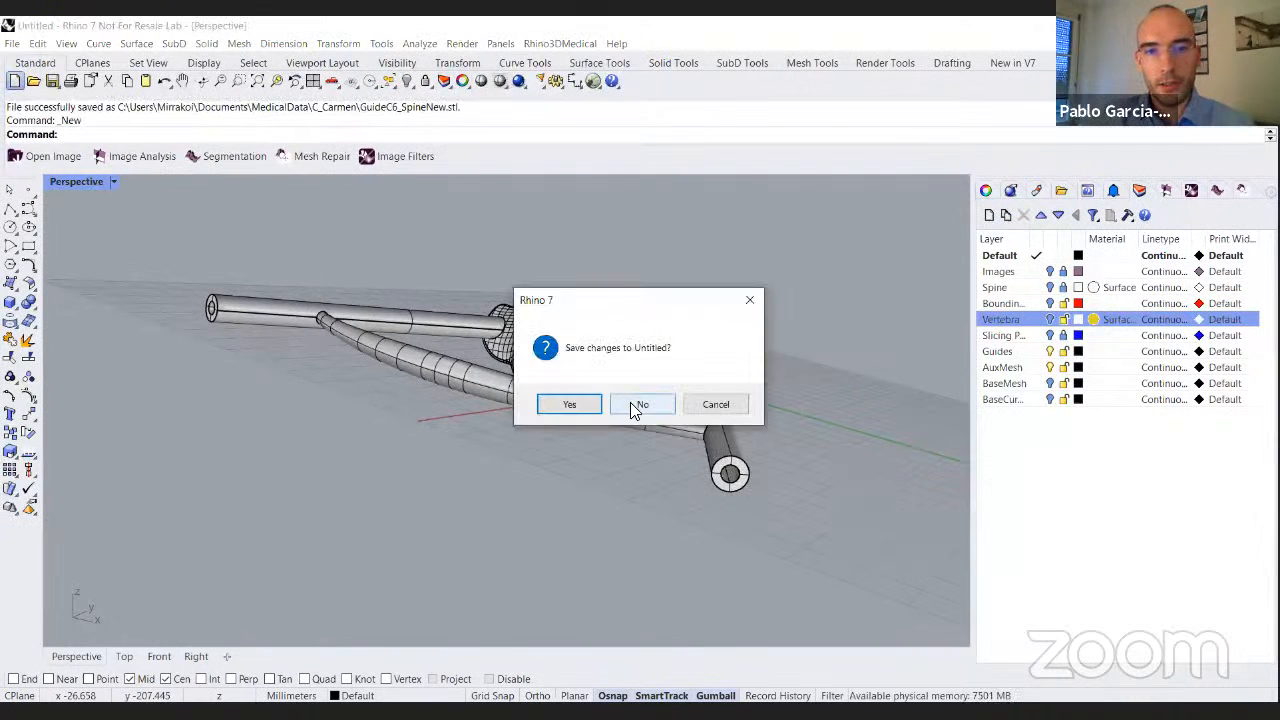
left_click(703, 407)
Select all parts of the surgical guide and create a new layer named Surfaces.
right_click_drag(330, 270, 290, 275)
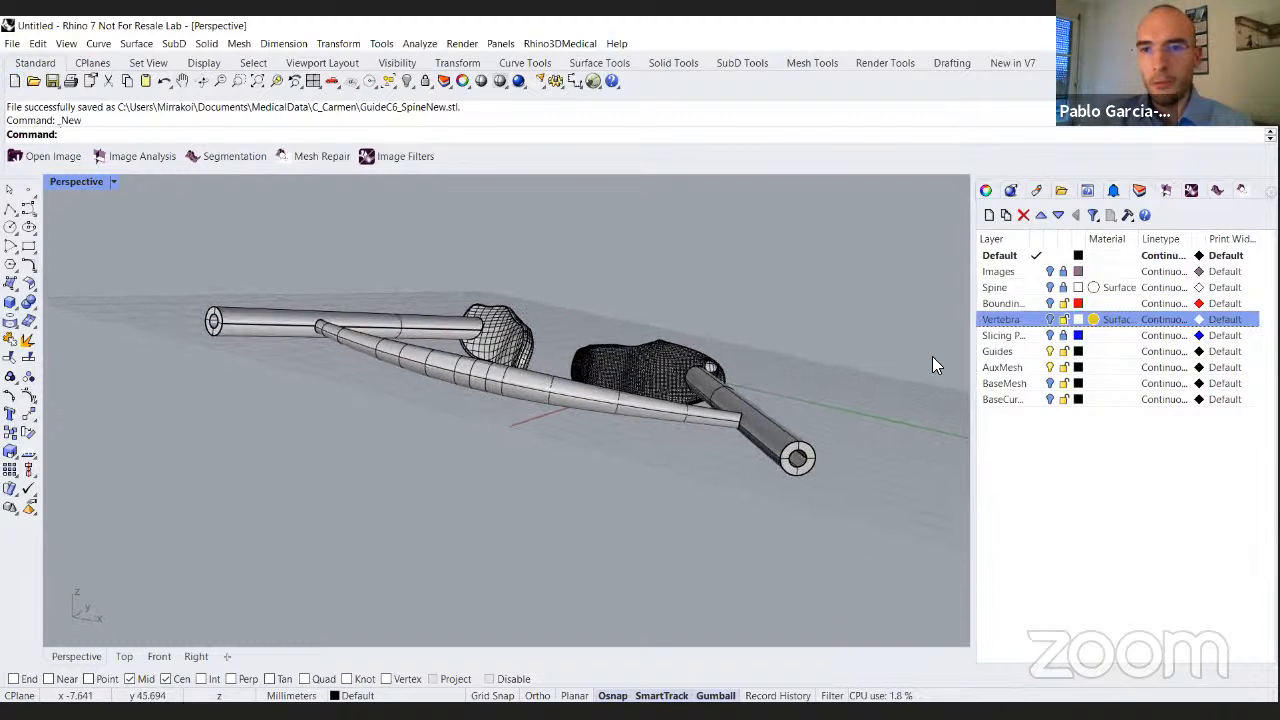
left_click_drag(198, 266, 820, 502)
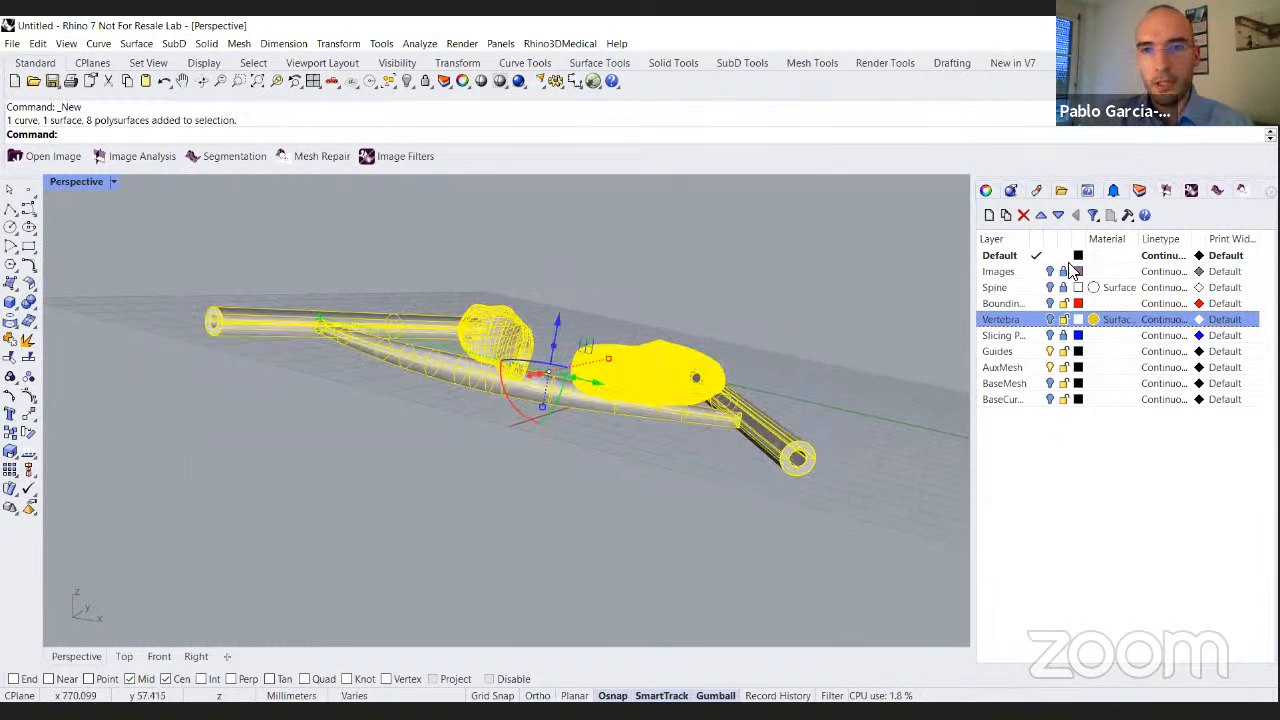
left_click(989, 215)
type("Surfaces")
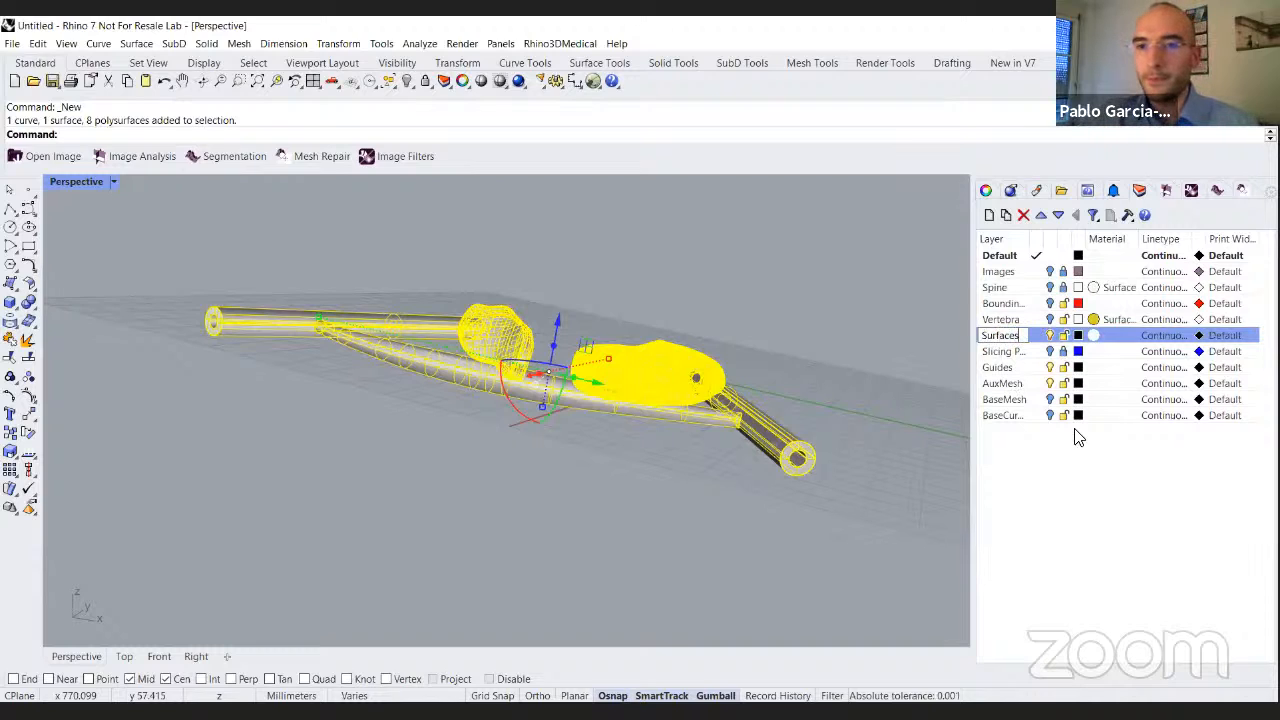
left_click(1075, 430)
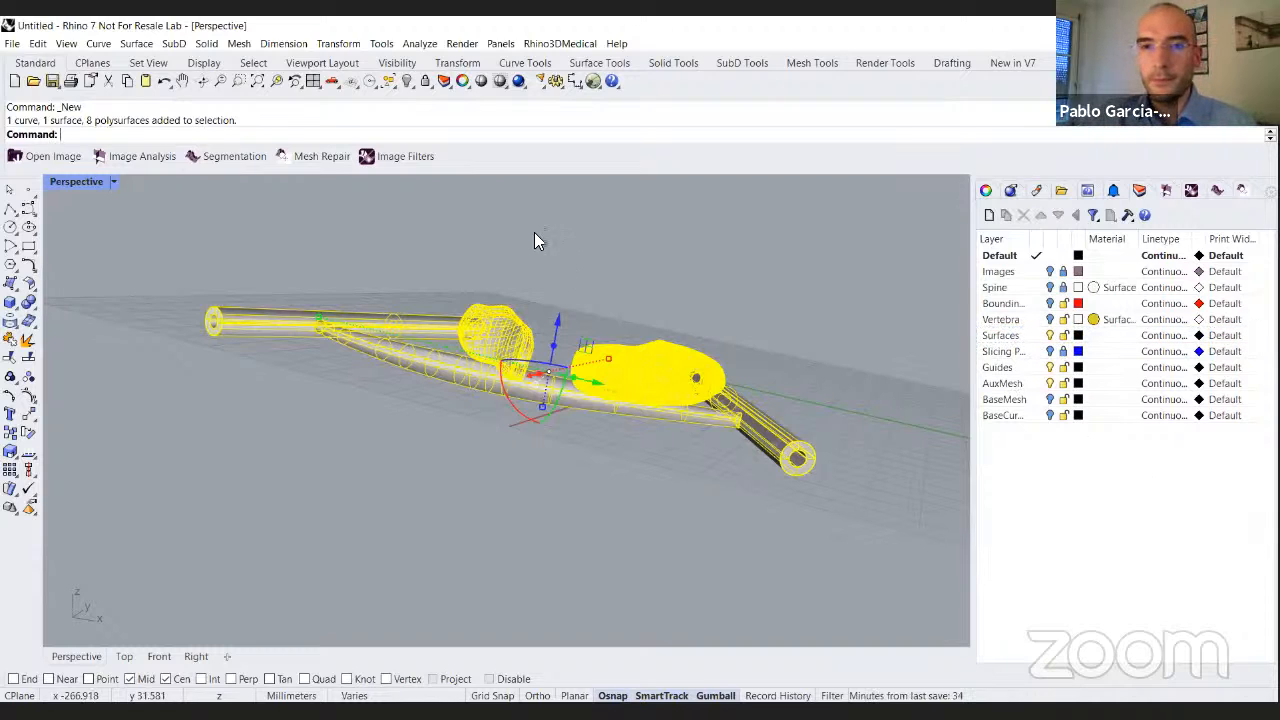
Move the selected guide parts to the Surfaces layer and hide that layer.
left_click(450, 88)
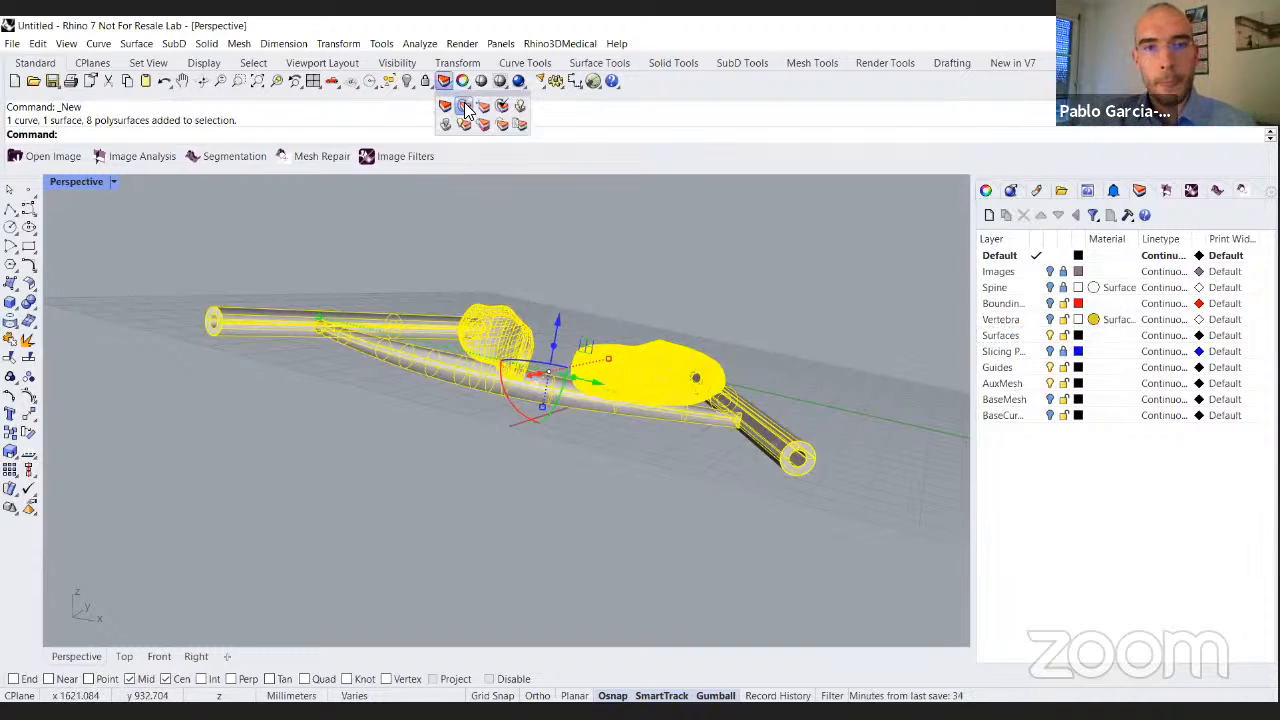
left_click(465, 108)
left_click(566, 310)
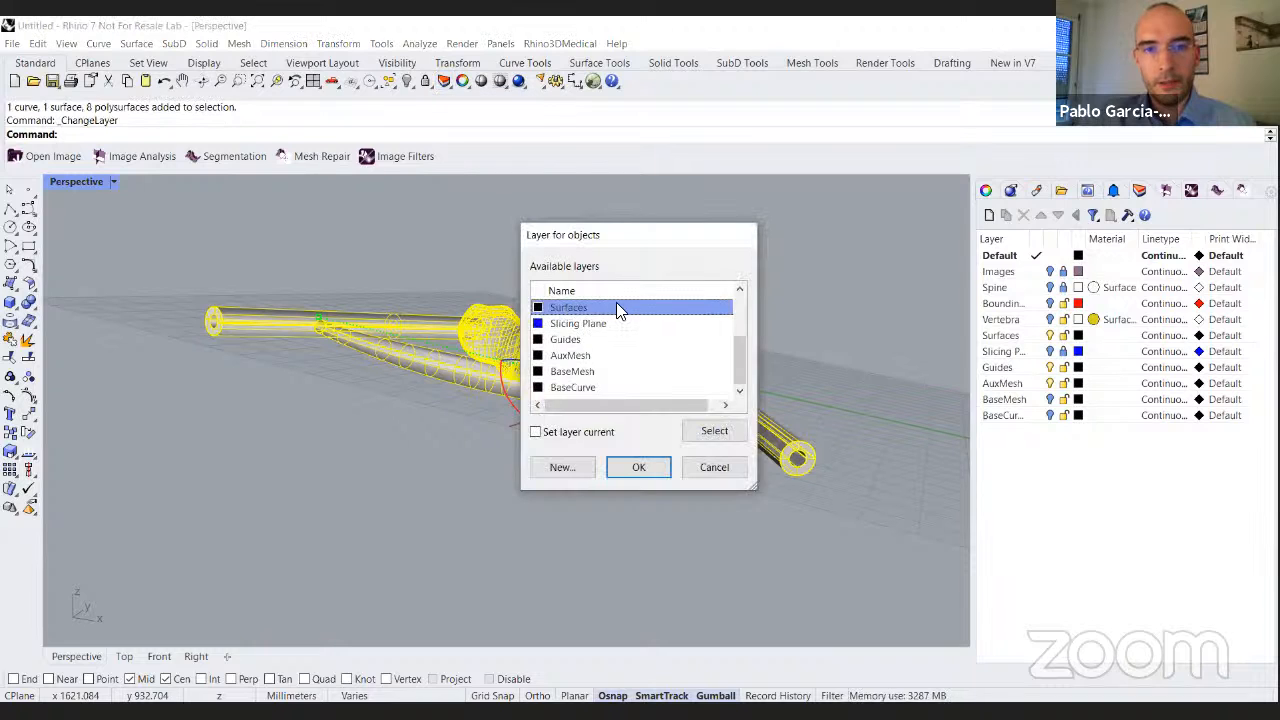
double_click(566, 312)
left_click(1049, 336)
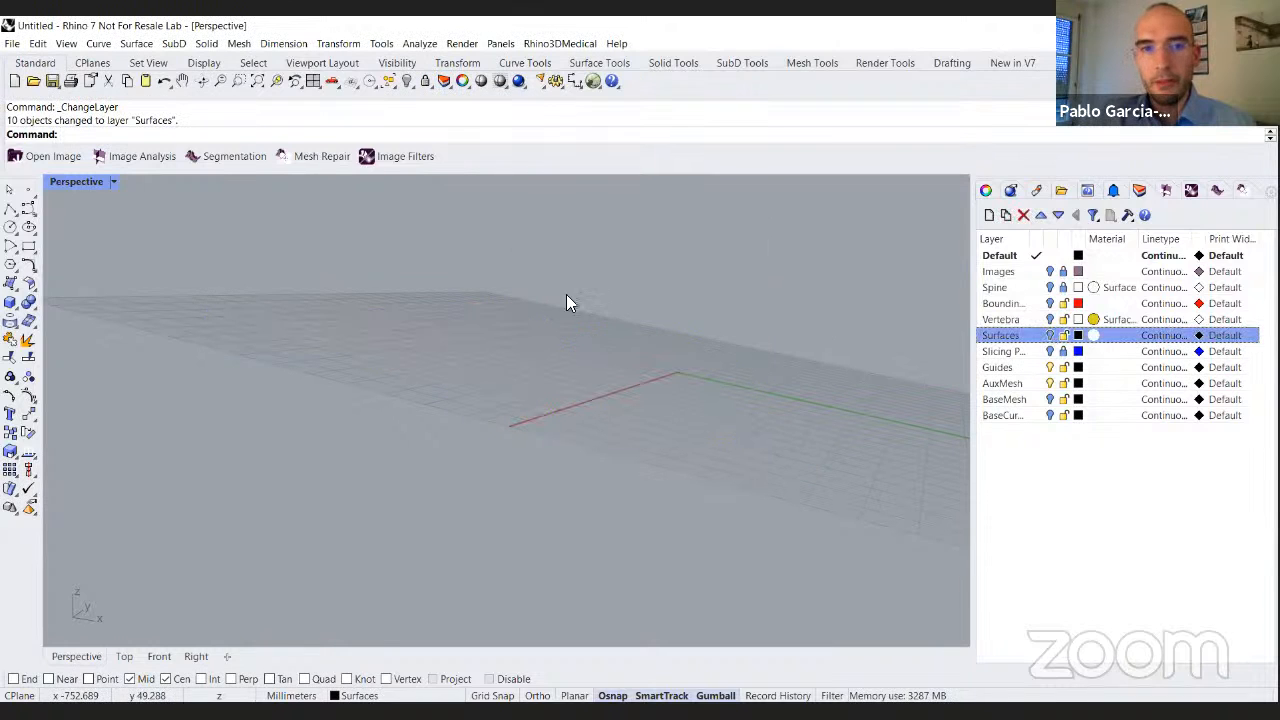
Import GuideC6_SpineNew.stl from the MedicalData folder with a 22.5 degree weld angle and millimetres as model units.
left_click(12, 43)
left_click(78, 214)
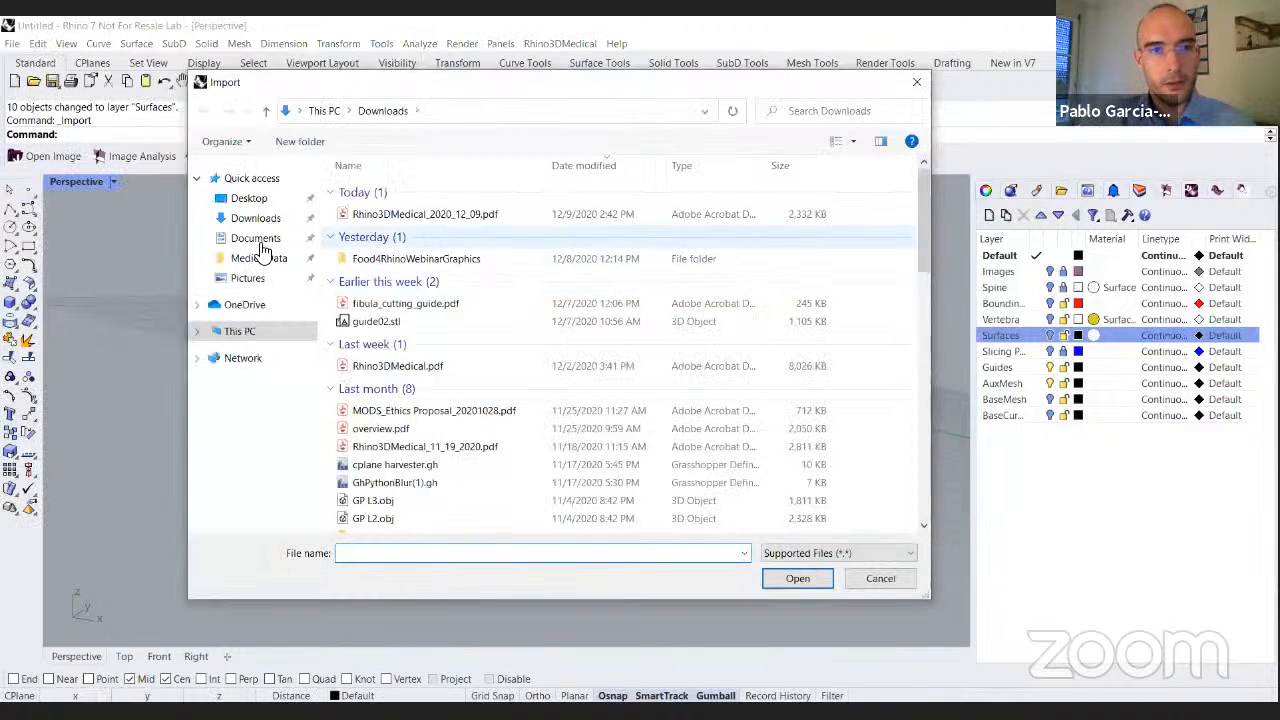
left_click(262, 258)
double_click(371, 264)
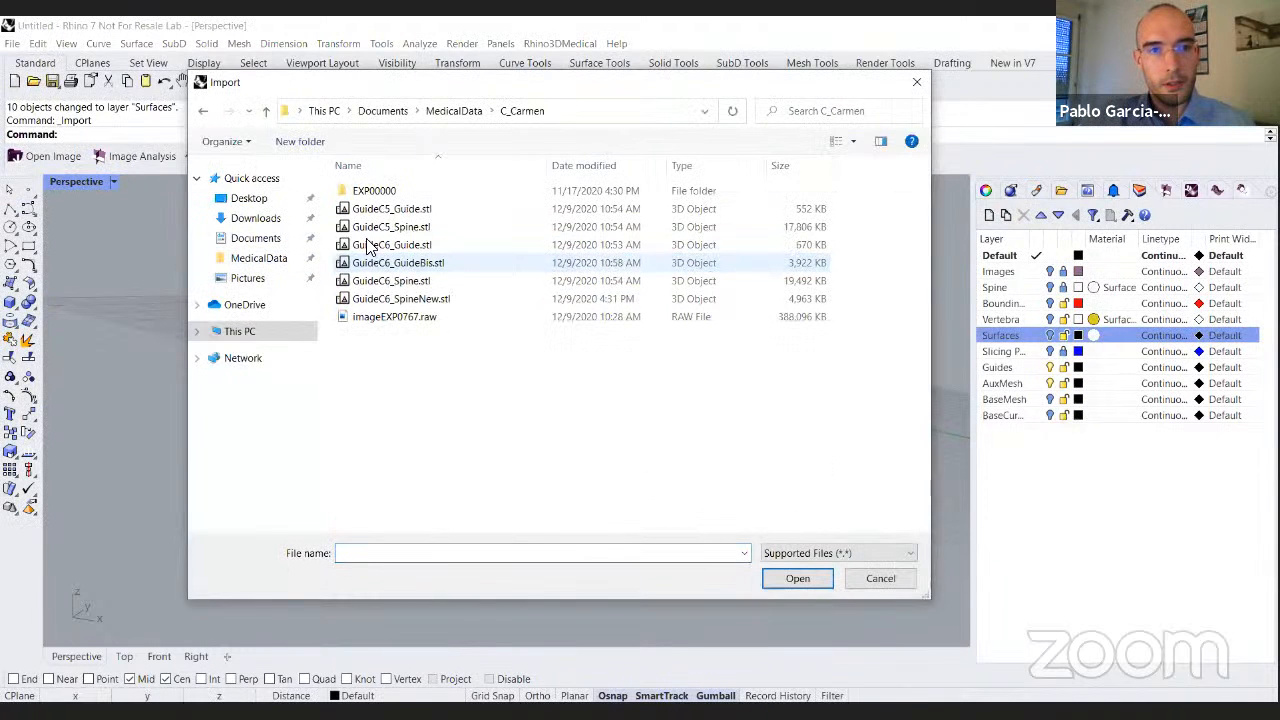
left_click(393, 301)
double_click(393, 305)
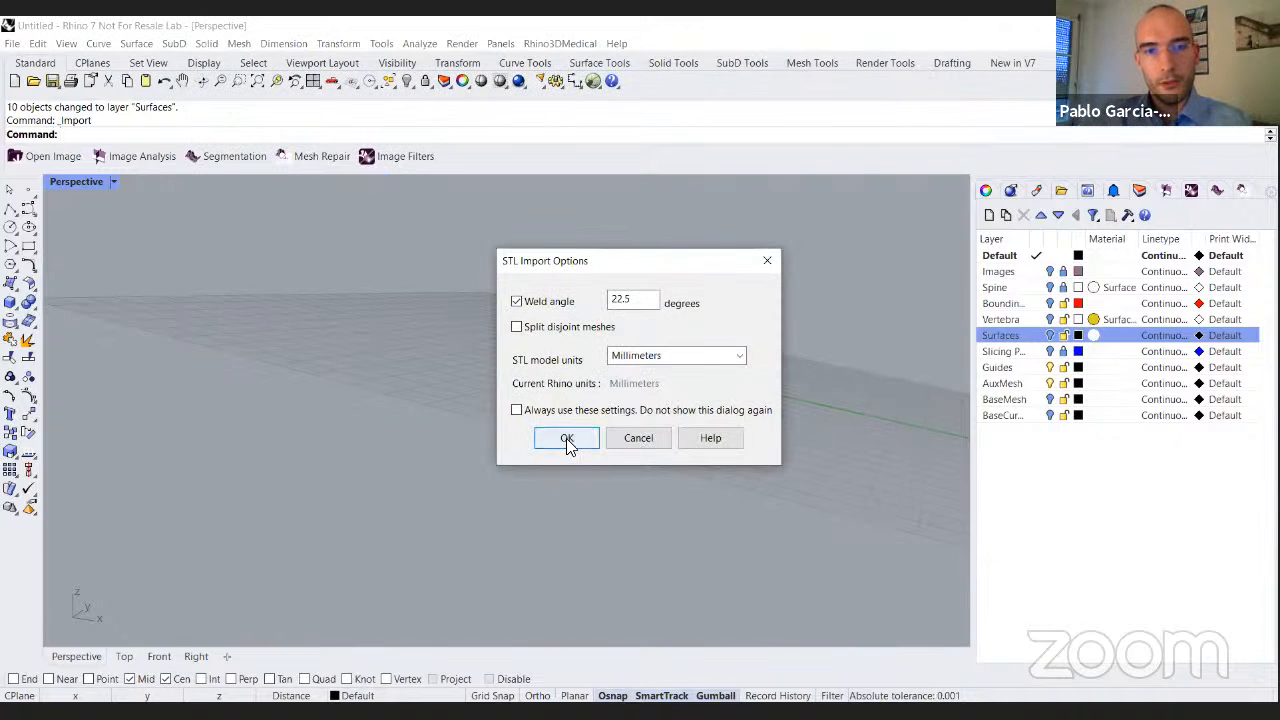
left_click(566, 438)
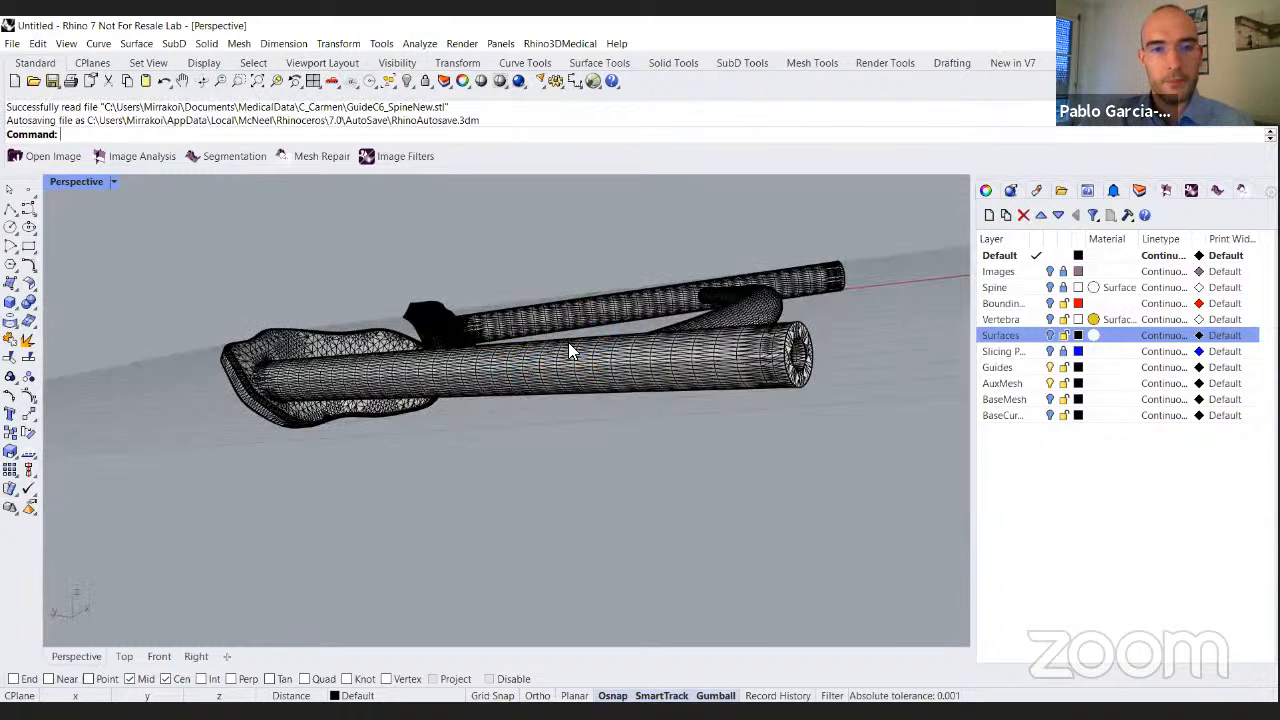
Inspect the imported guide mesh and show the Vertebra layer to see the guide against the bone.
right_click_drag(504, 346, 423, 446)
left_click(563, 446)
right_click_drag(563, 446, 1045, 355)
left_click(1049, 320)
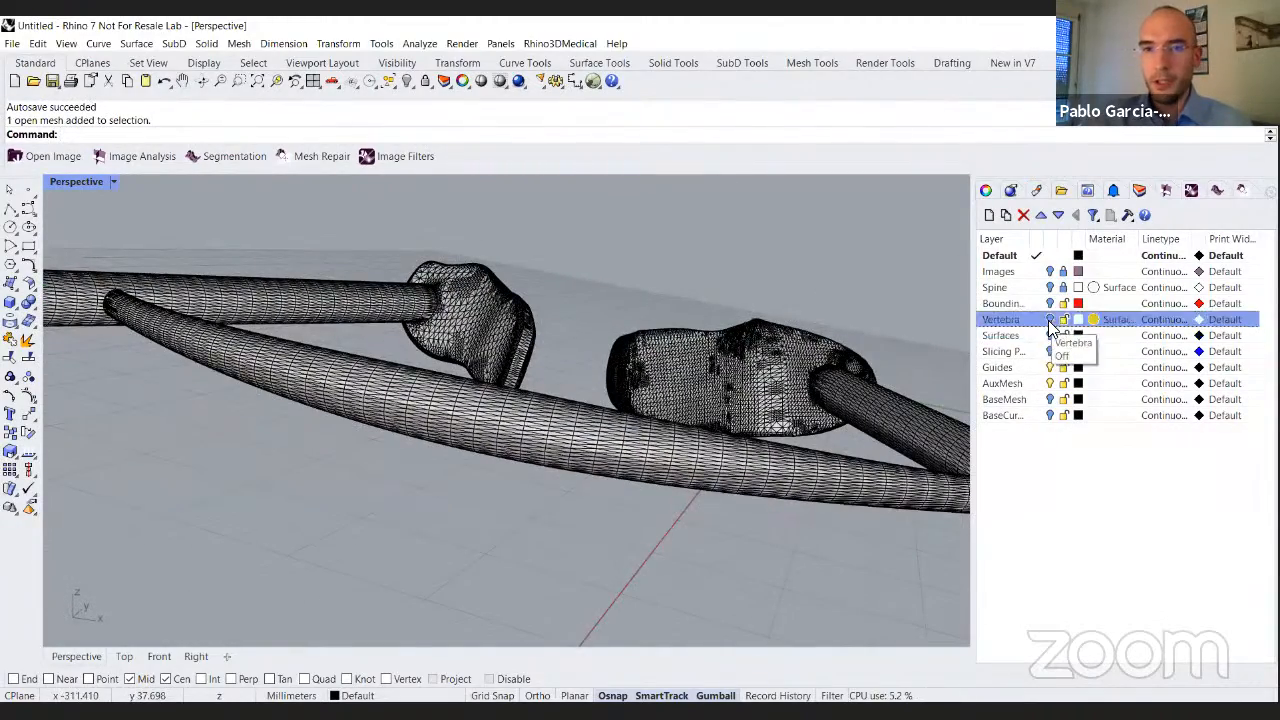
right_click_drag(774, 328, 598, 320)
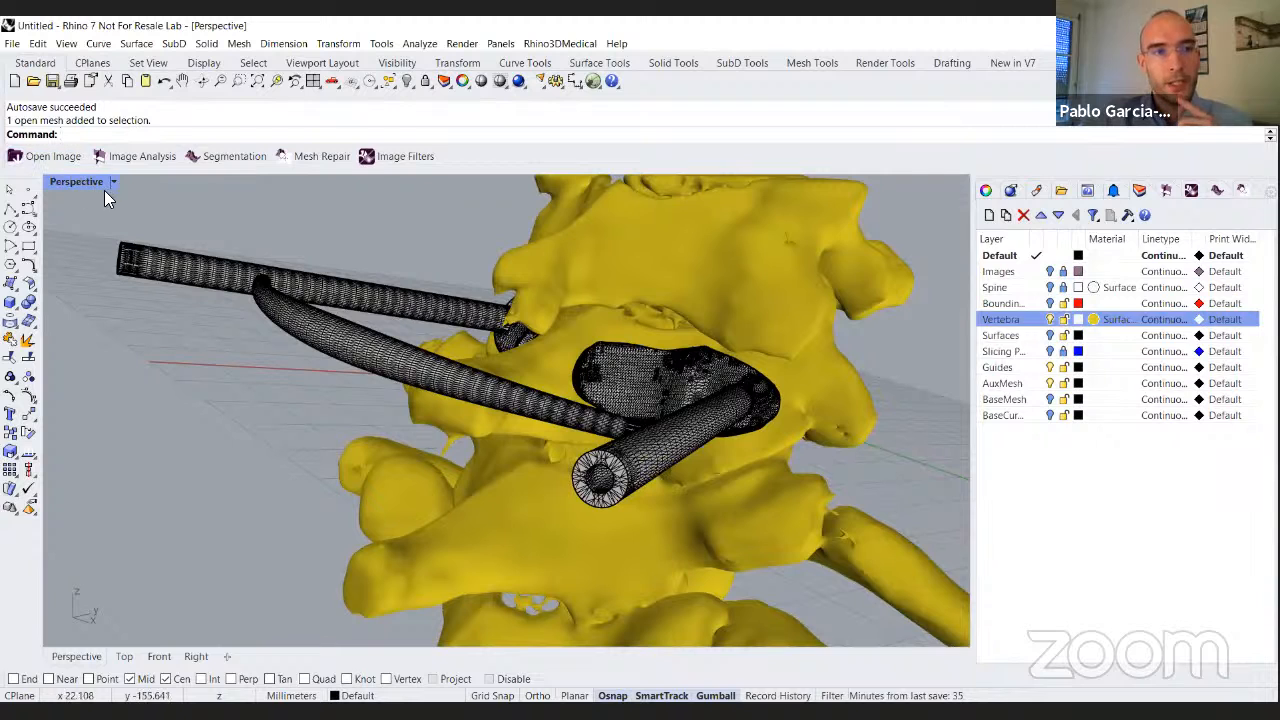
Show the Images layer and restore the four-viewport layout with the Top view active.
left_click(135, 156)
left_click_drag(1269, 490, 1269, 318)
left_click(1137, 191)
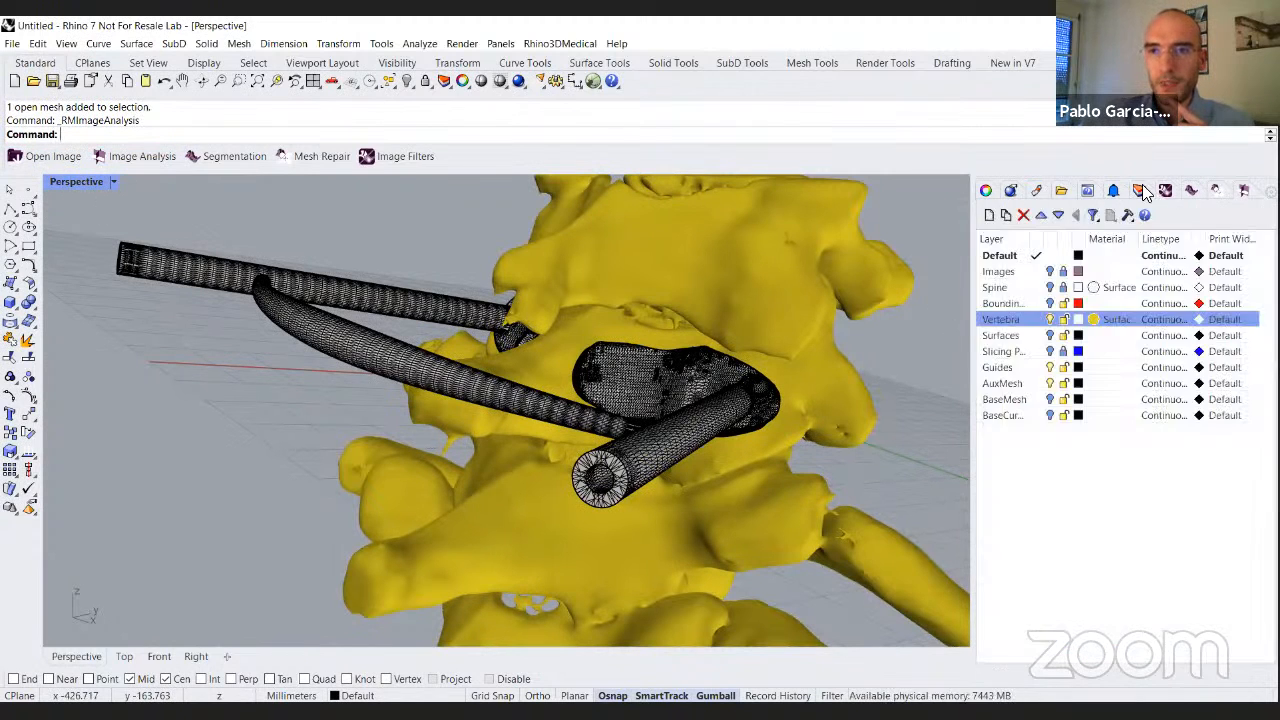
left_click(1049, 271)
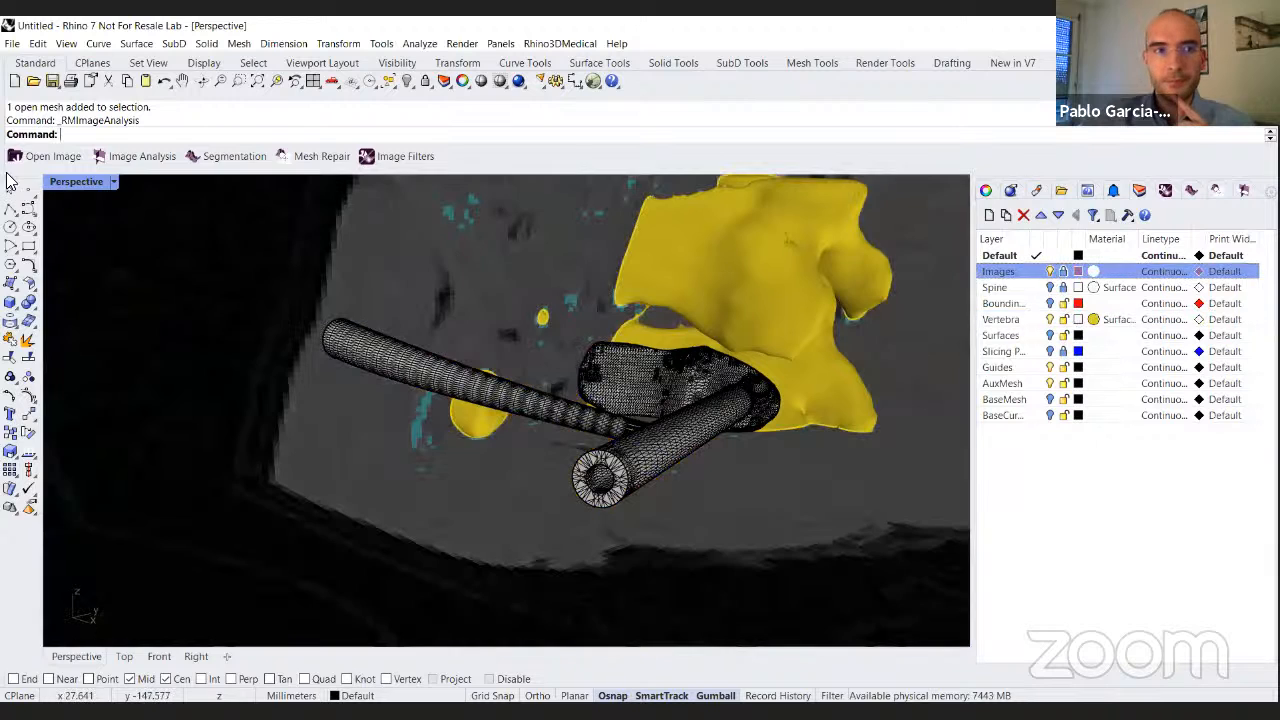
double_click(62, 186)
left_click(360, 272)
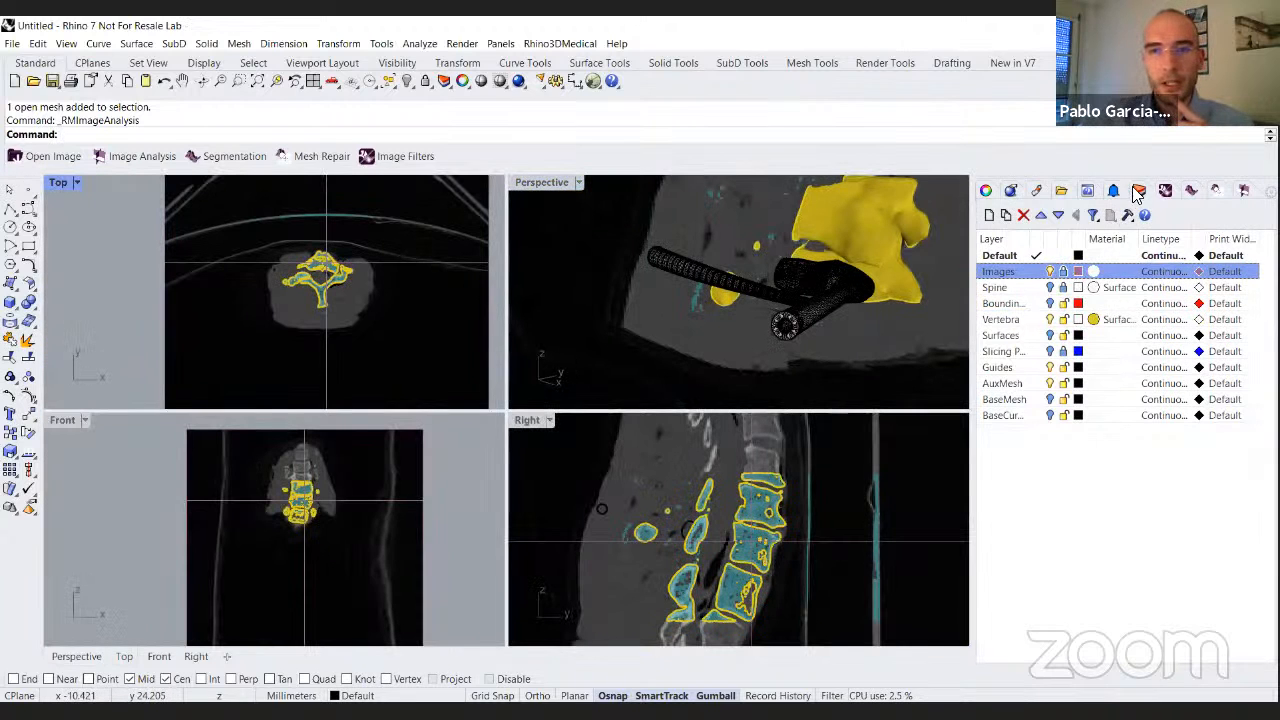
Review the Image Analysis navigation, contrast and threshold settings and the manual Segmentation tools.
left_click(118, 156)
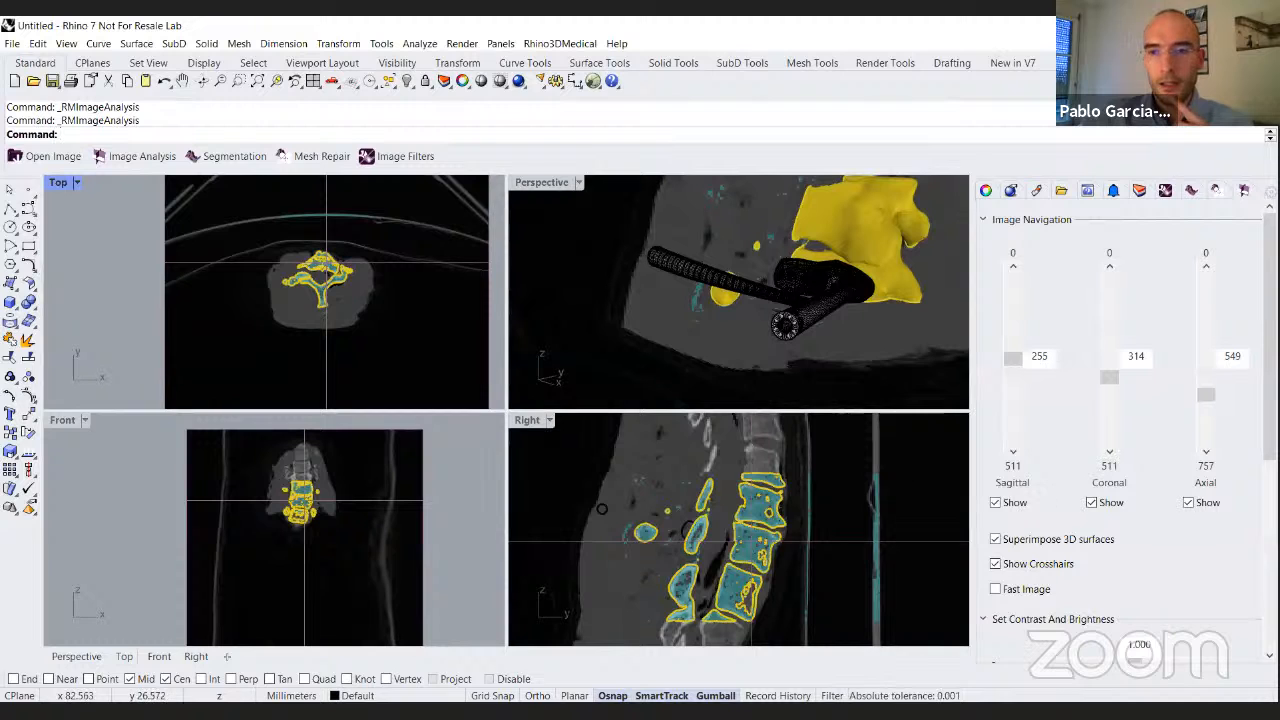
left_click_drag(1269, 415, 1269, 600)
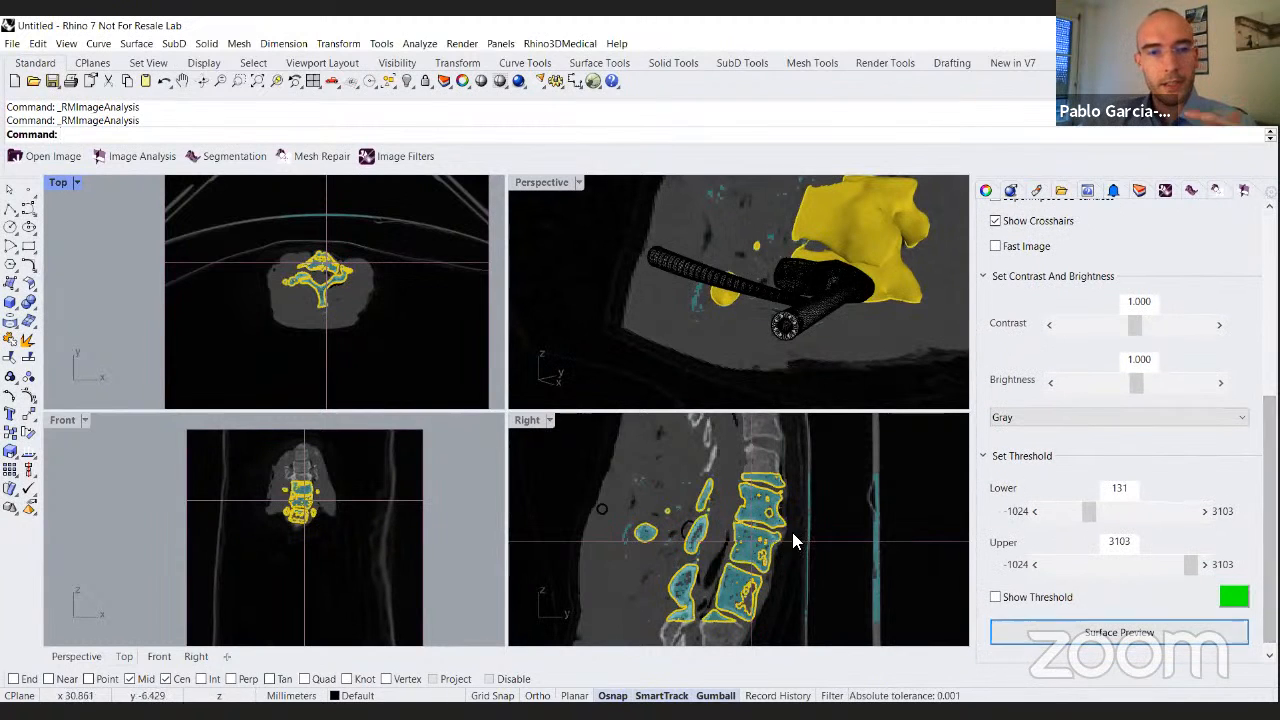
left_click(236, 157)
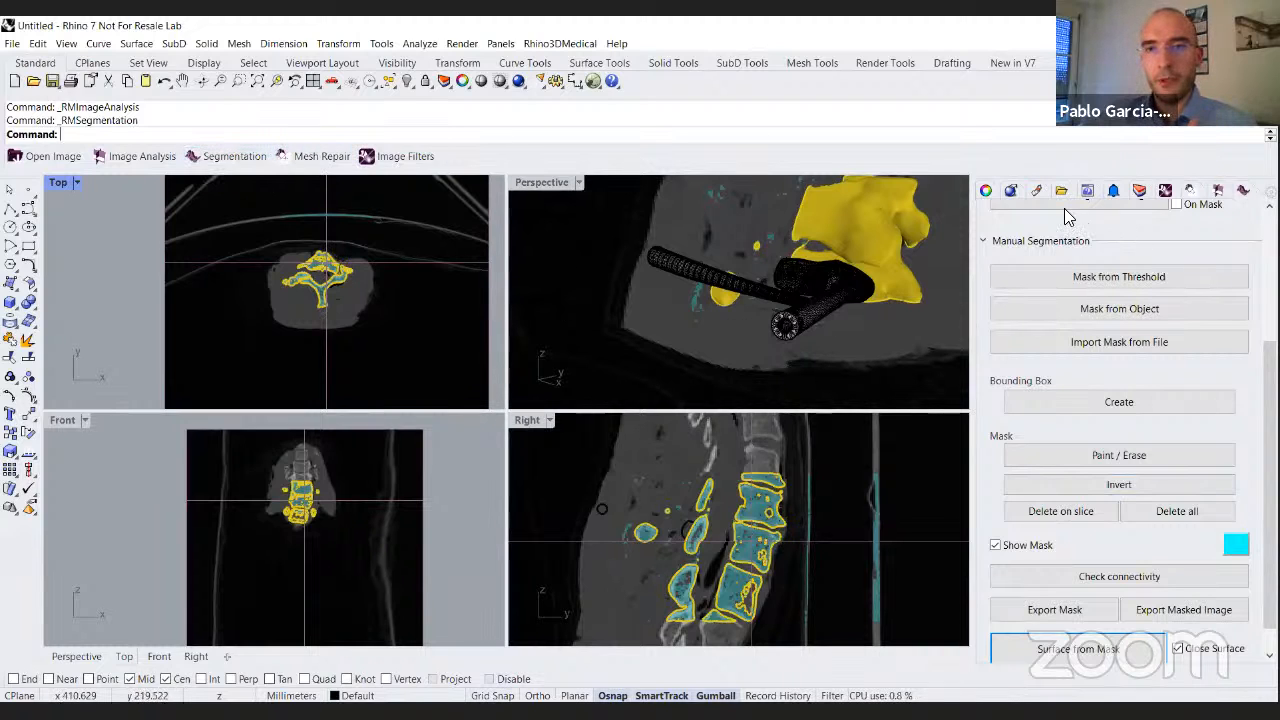
scroll(866, 240, "up", 4)
right_click_drag(826, 246, 778, 224)
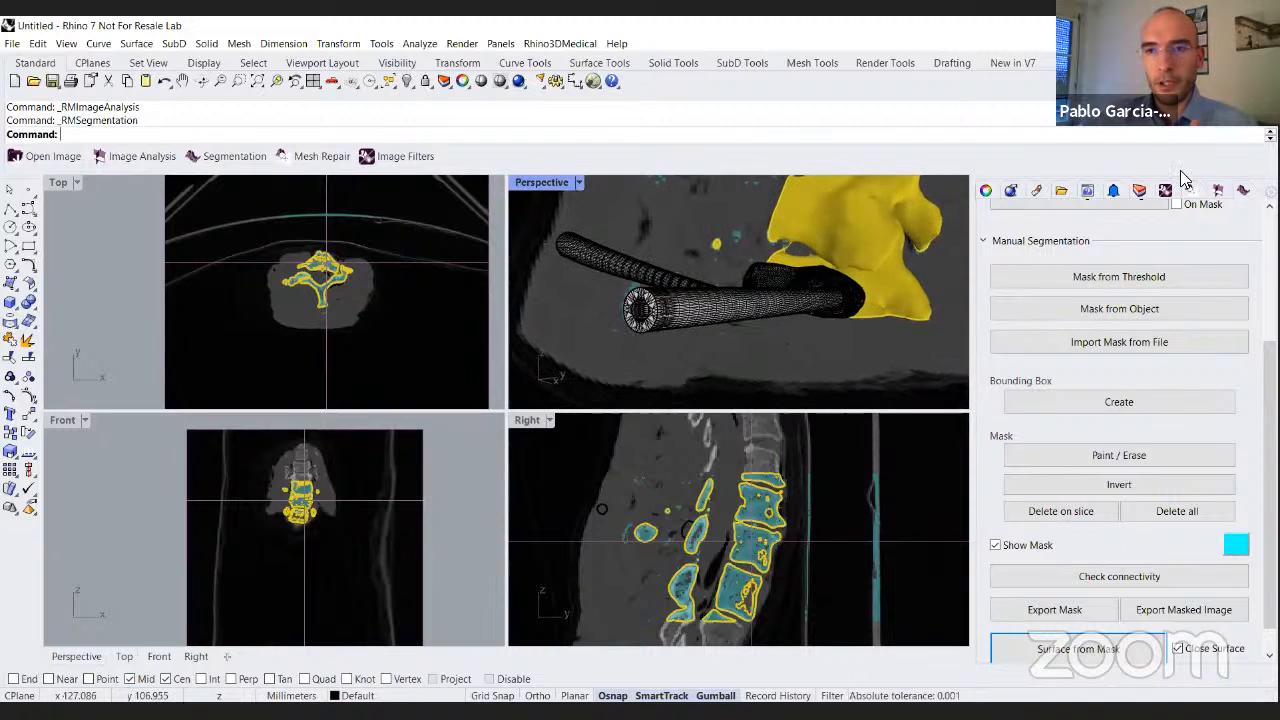
Hide the Images layer and maximize the Perspective view on the guide mesh and the vertebra.
left_click(1139, 191)
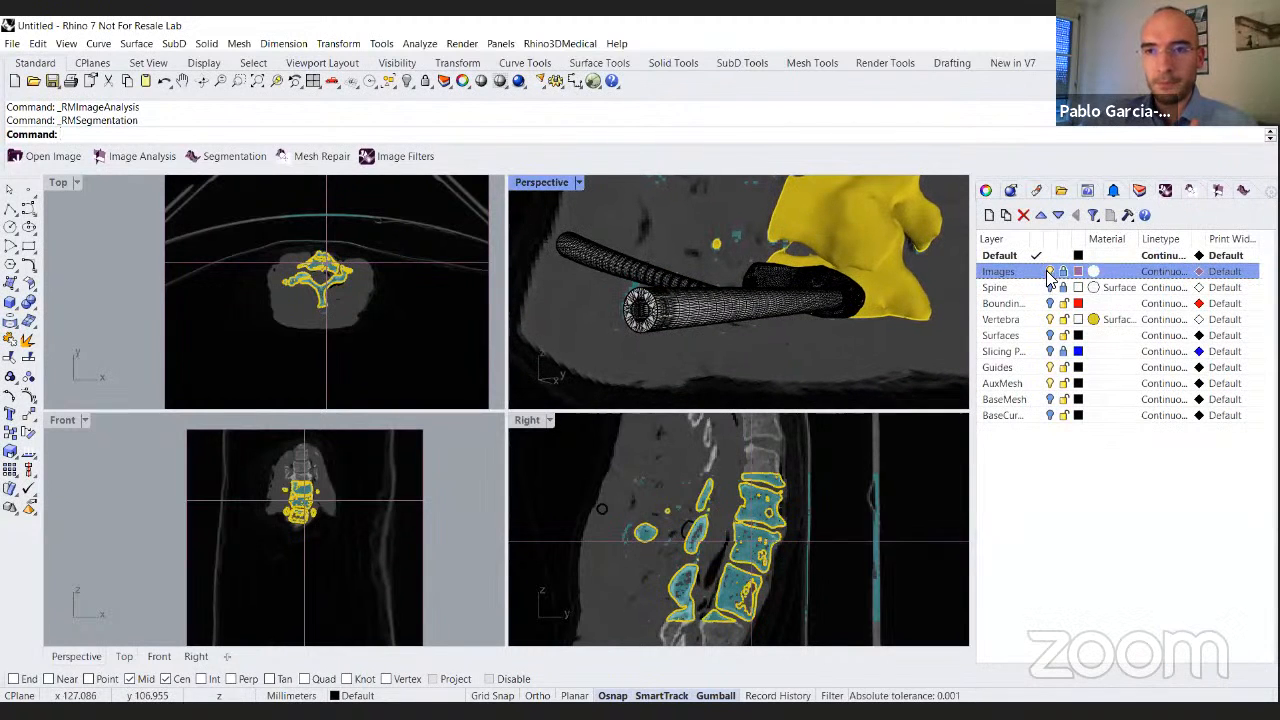
left_click(1050, 271)
right_click_drag(758, 334, 706, 280)
double_click(548, 180)
scroll(556, 352, "down", 4)
right_click_drag(560, 356, 348, 192)
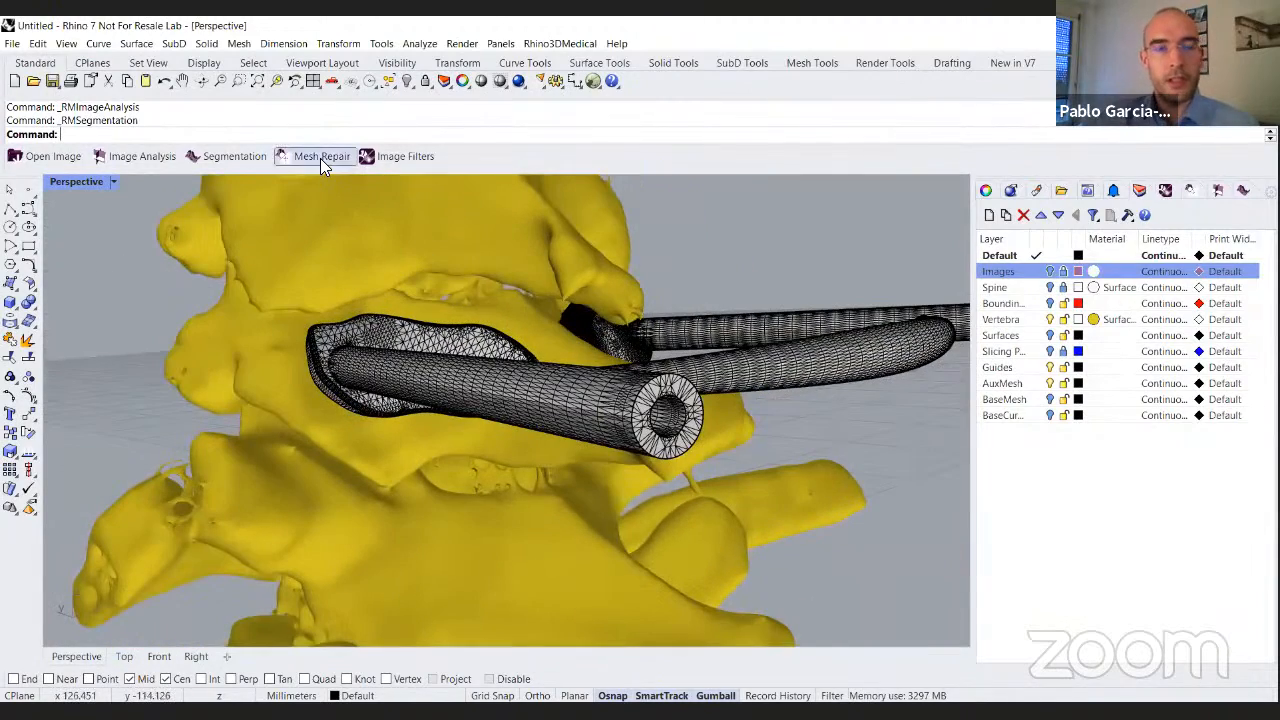
Review the Mesh Repair tools, the Image Filters voxel spacing options and the Open Image file selection.
left_click(320, 157)
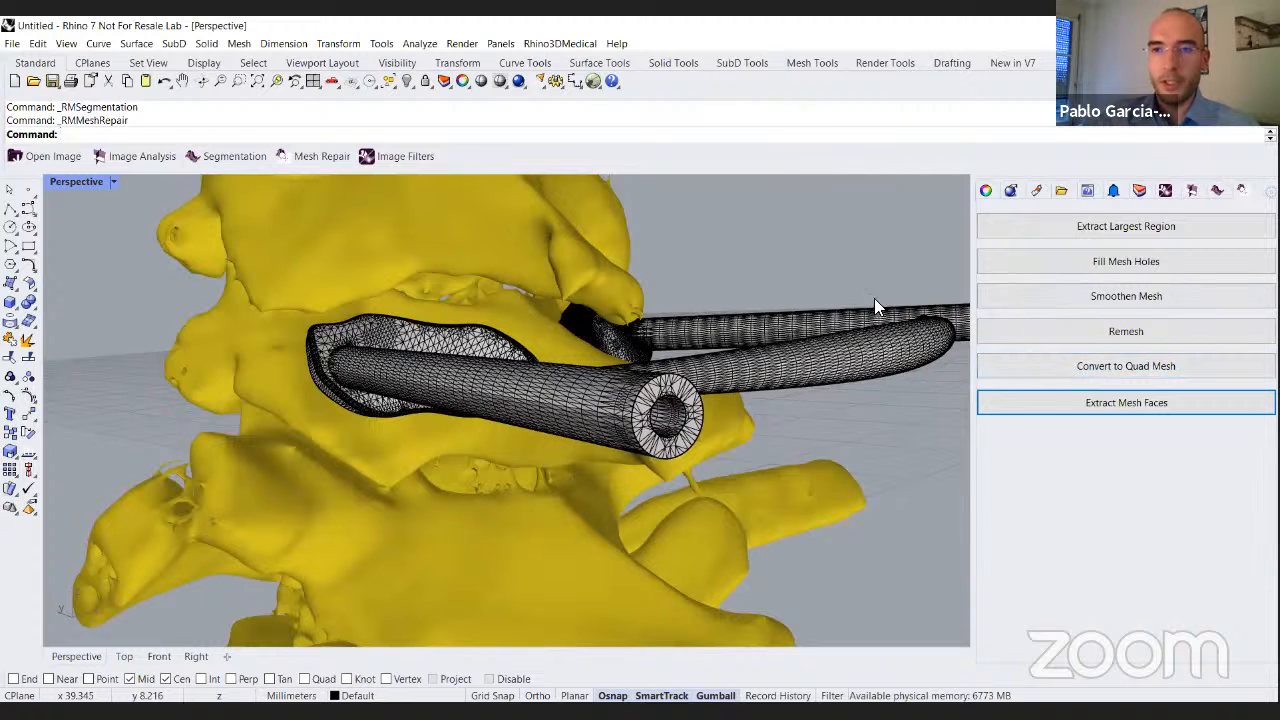
right_click_drag(730, 263, 383, 157)
left_click(381, 157)
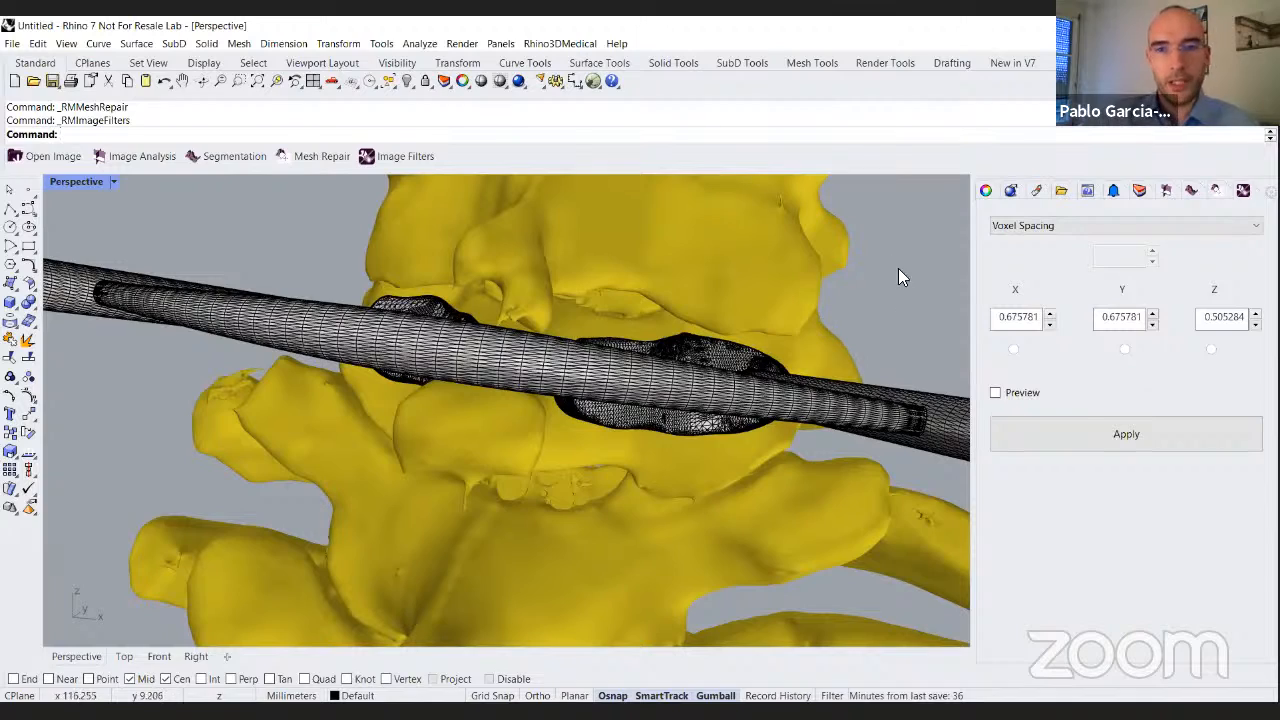
right_click_drag(623, 274, 52, 165)
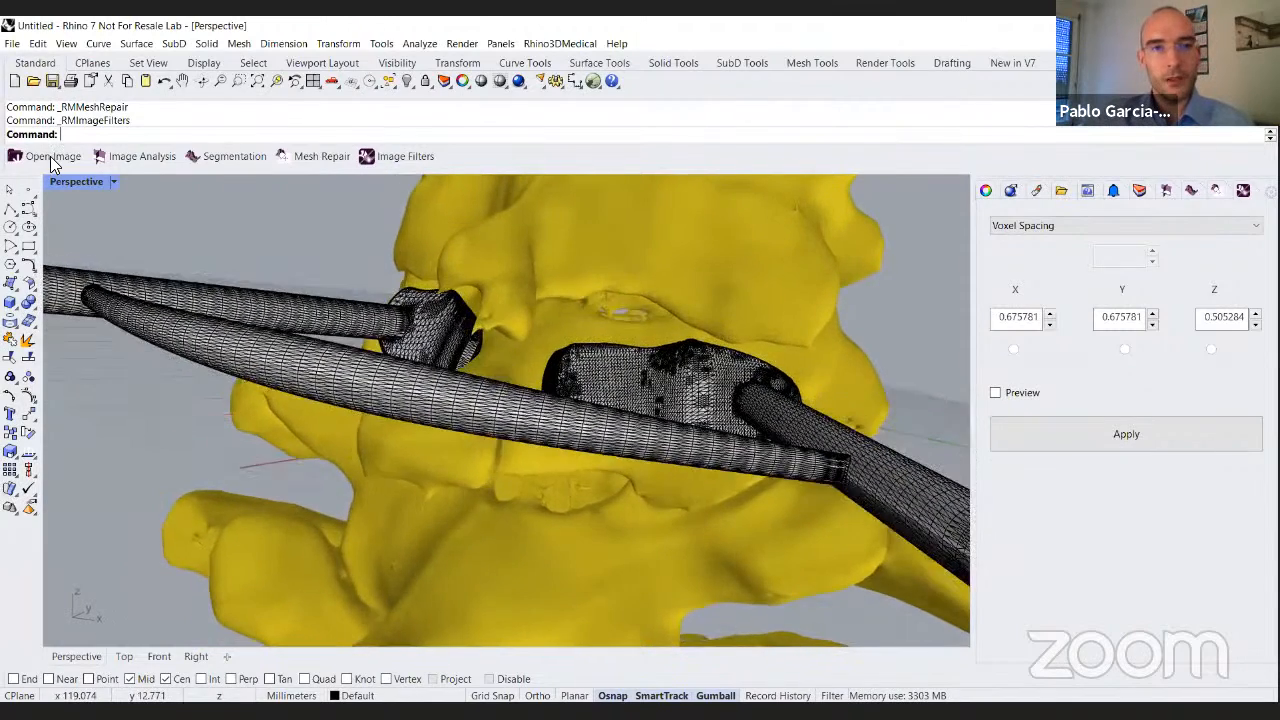
left_click(52, 160)
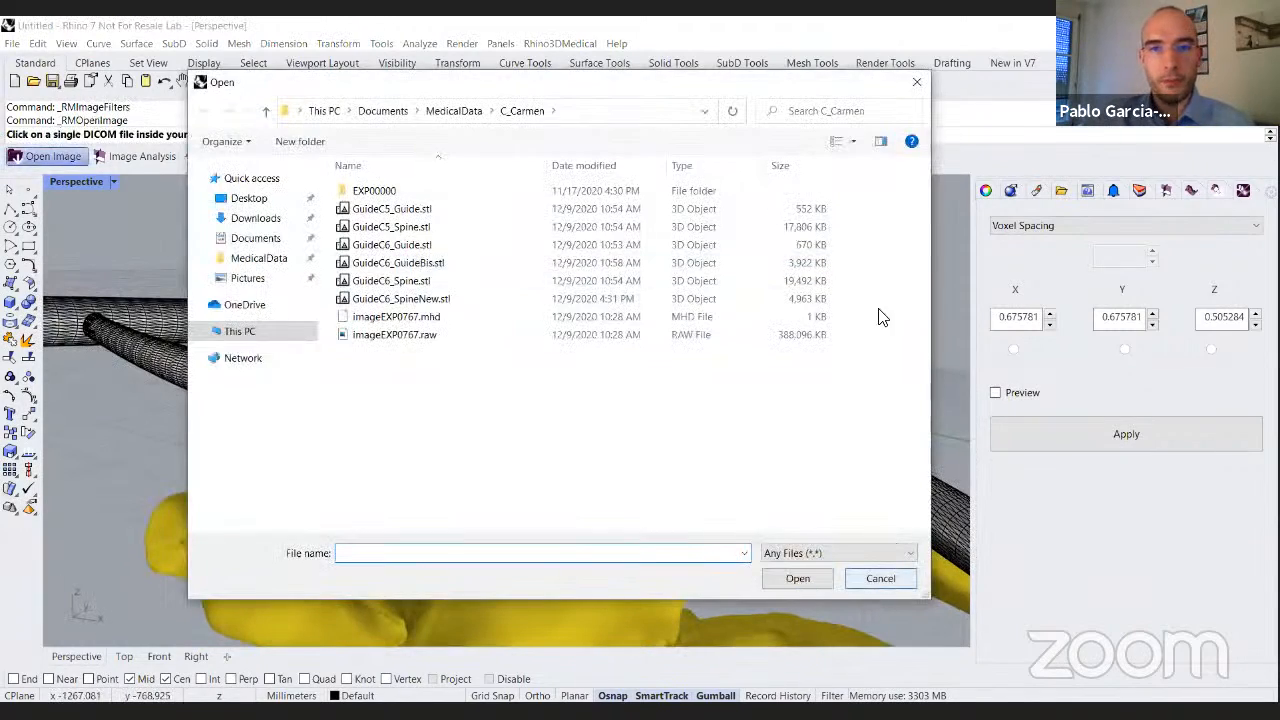
left_click(868, 582)
Examine the imported guide mesh seated on the vertebra and bring up the Image Analysis settings again.
left_click(866, 318)
left_click(898, 294)
right_click_drag(898, 294, 320, 204)
left_click(1140, 192)
left_click(1166, 193)
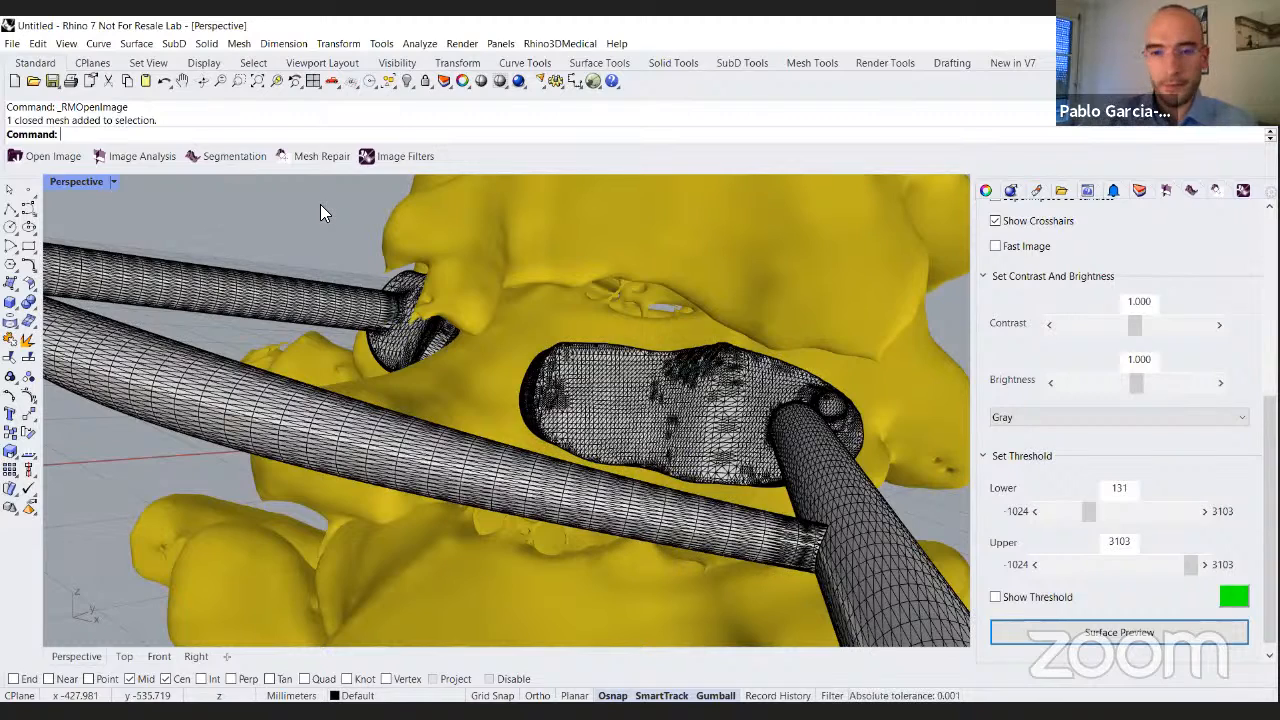
mouse_move(433, 348)
right_mouse_down()
mouse_move(324, 258)
mouse_move(435, 340)
right_mouse_up()
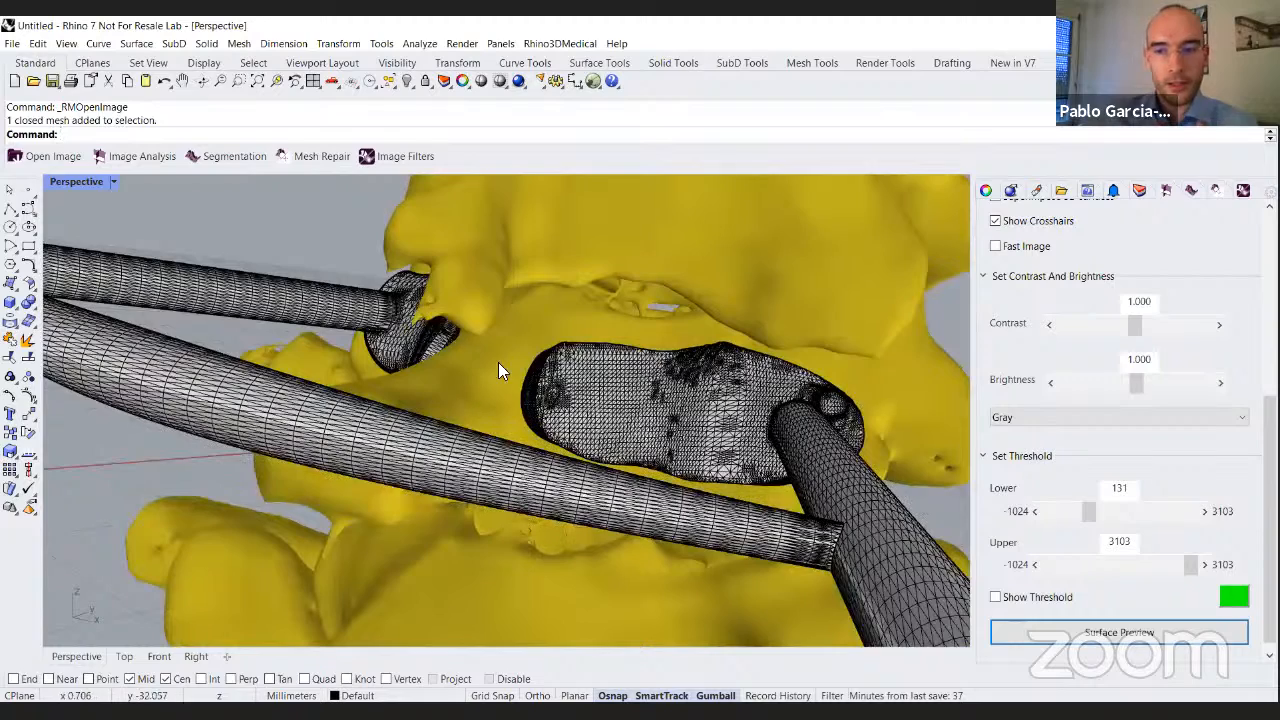
right_click_drag(533, 332, 298, 214)
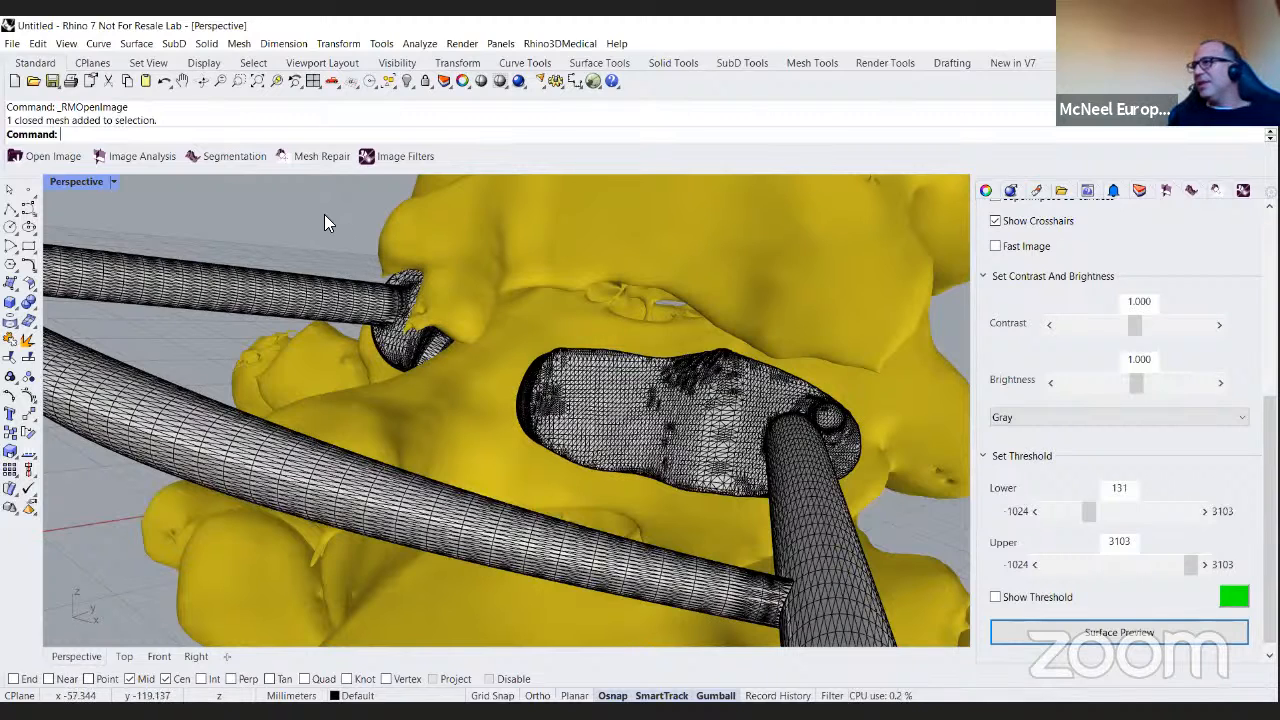
right_click_drag(345, 232, 355, 242, "shift")
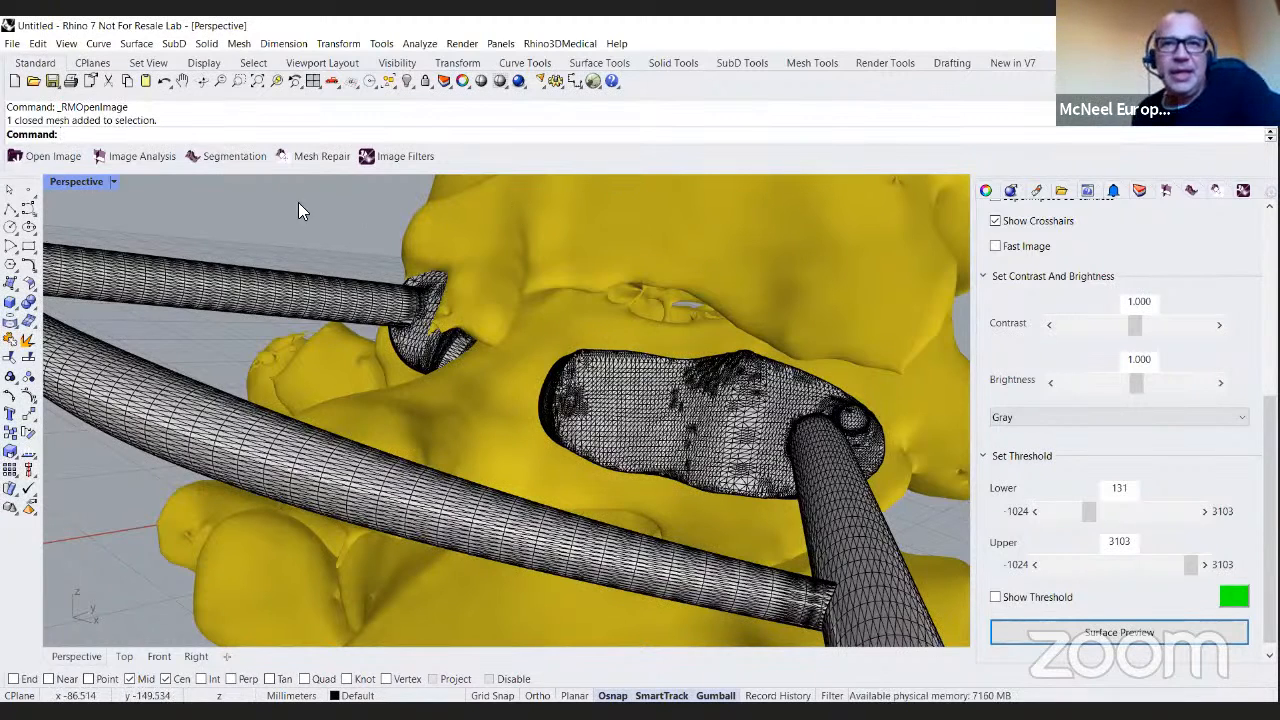
right_click_drag(344, 214, 723, 123)
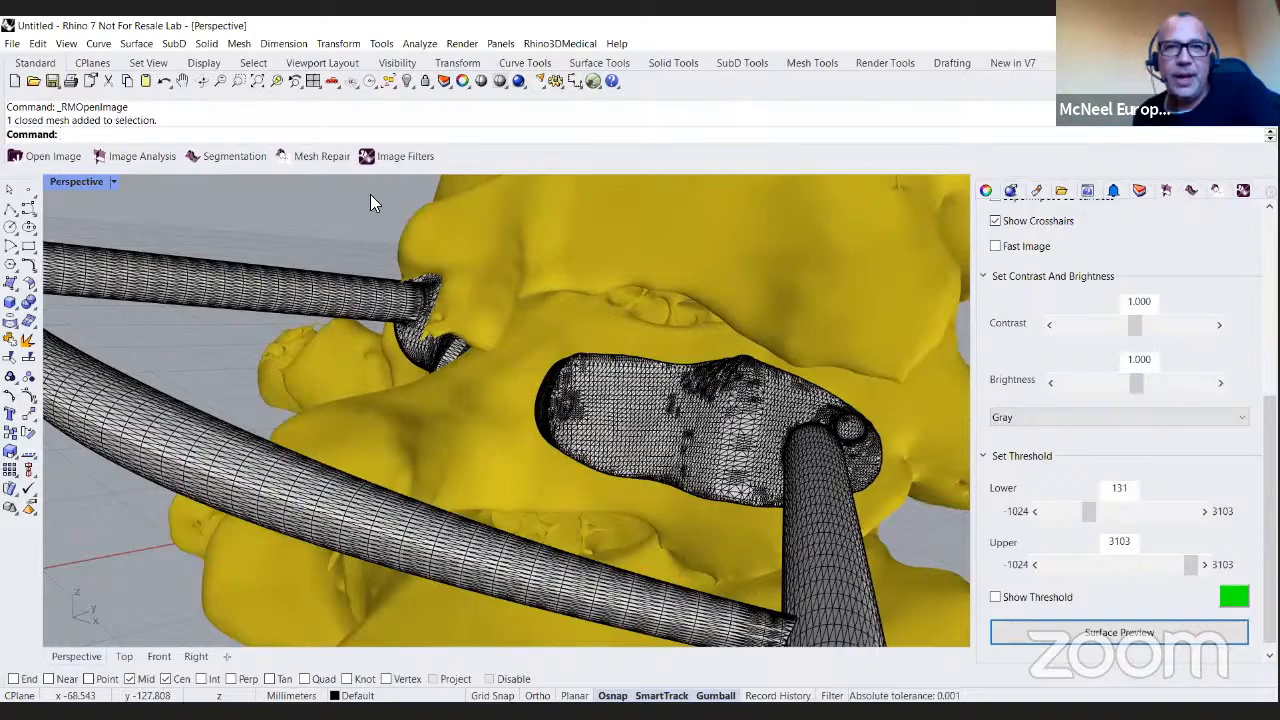
right_click_drag(408, 217, 336, 212)
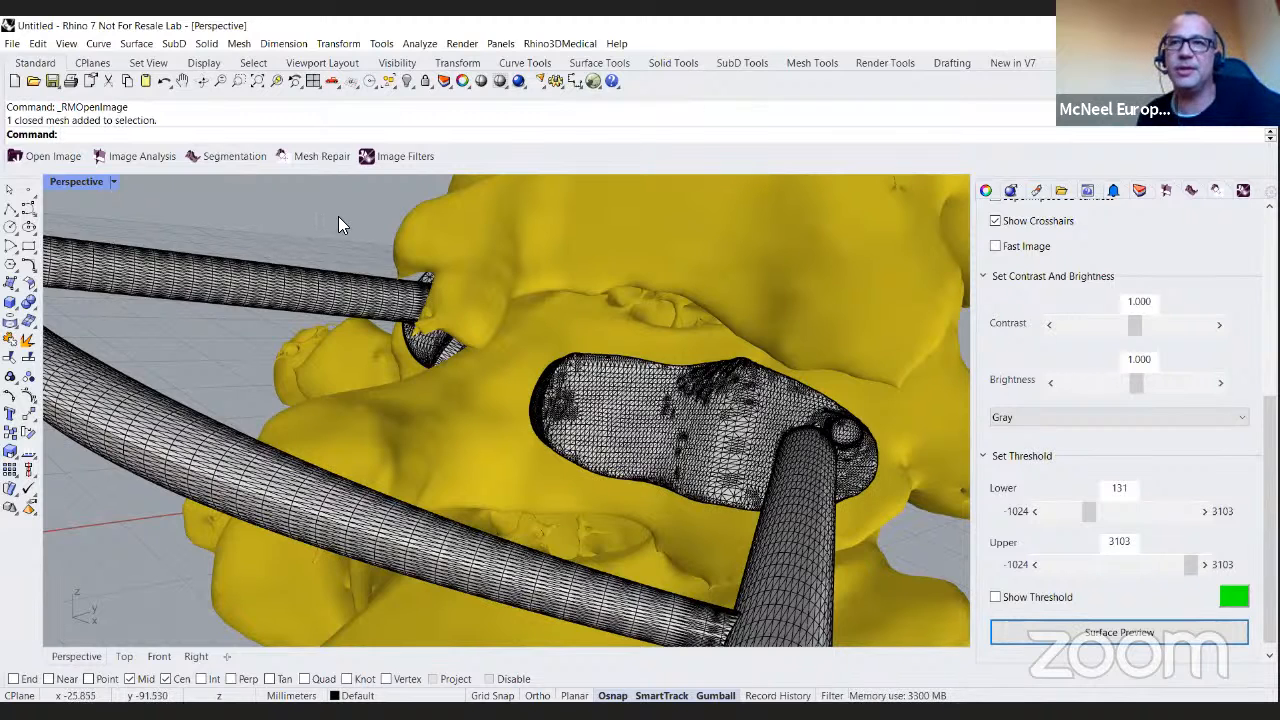
scroll(338, 216, "down", 3)
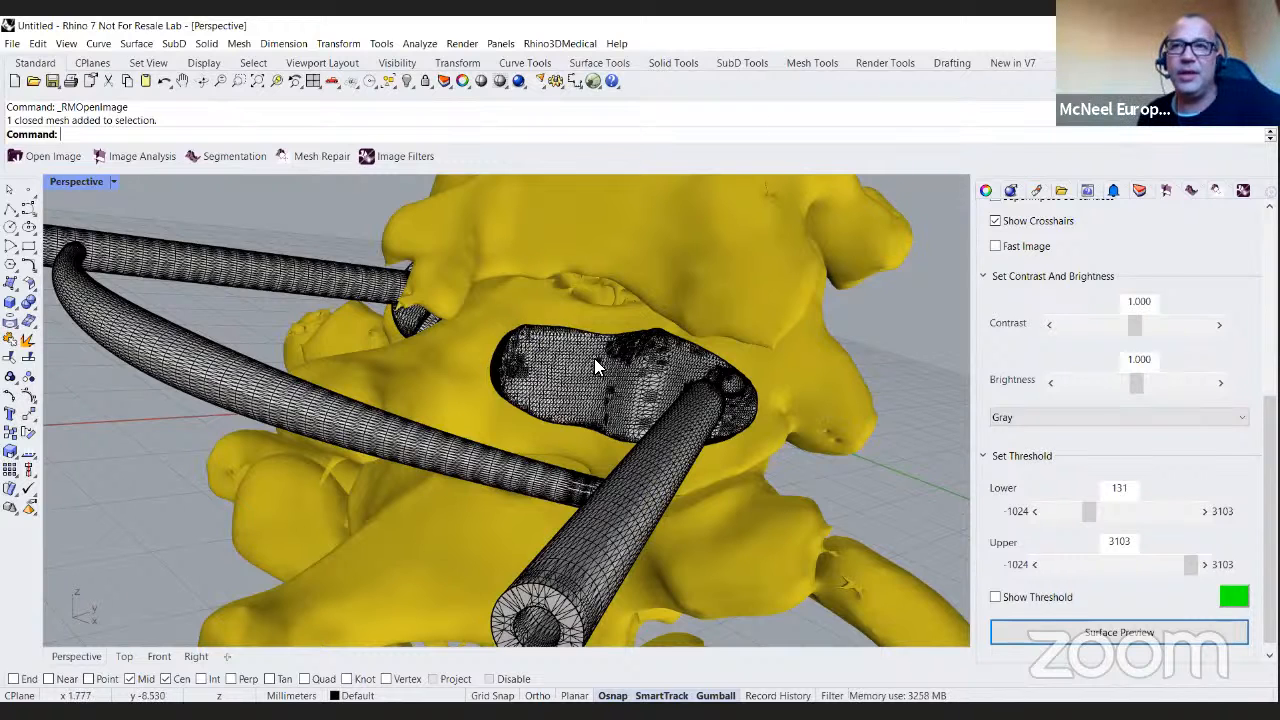
right_click_drag(560, 363, 378, 248)
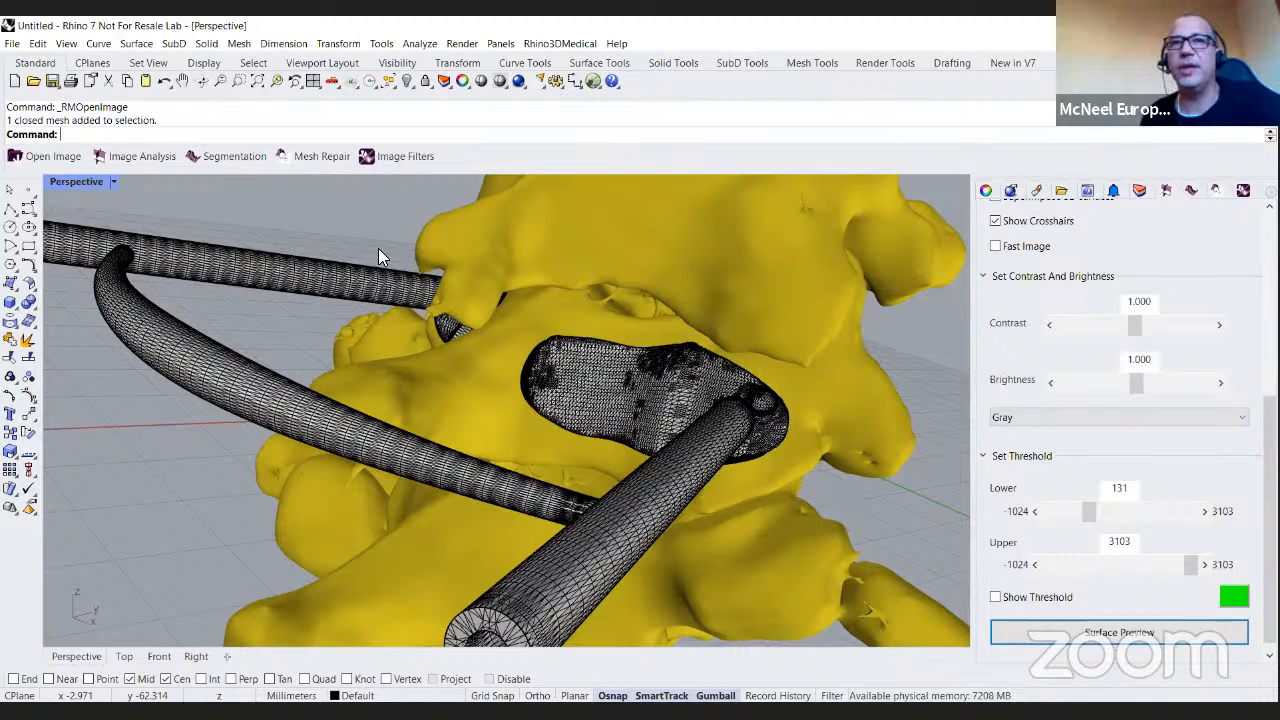
right_click_drag(454, 226, 384, 138)
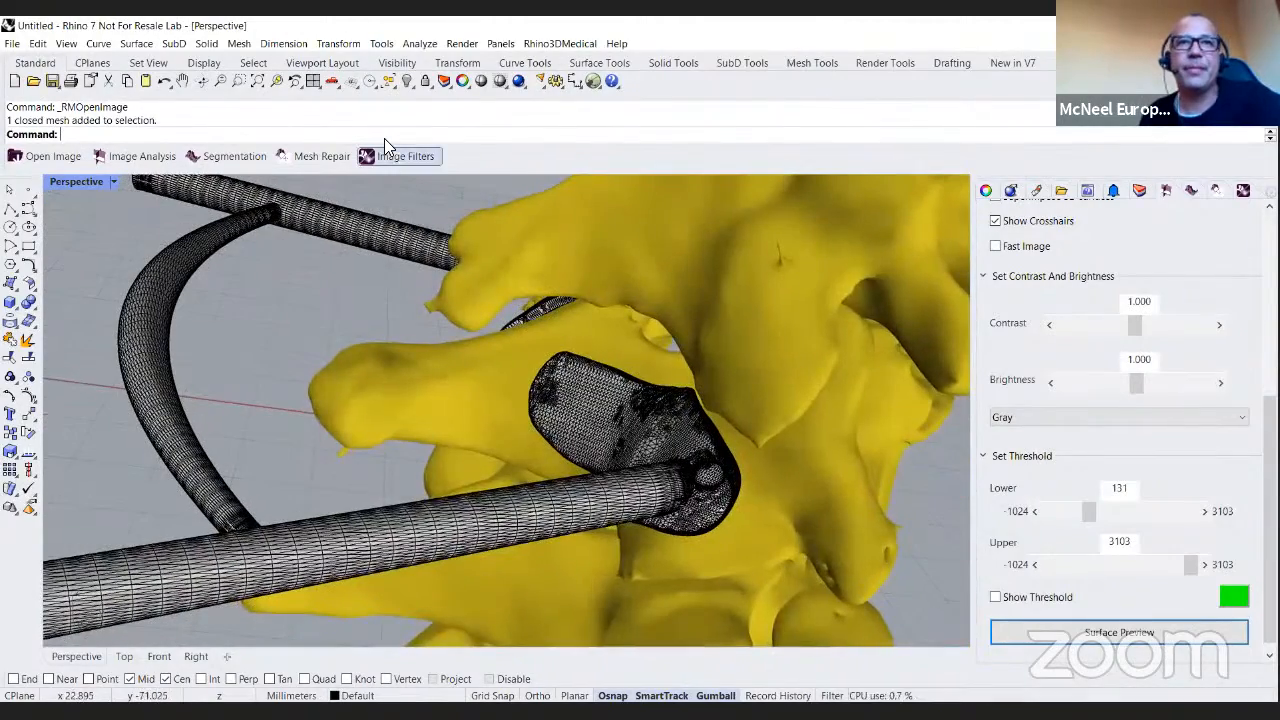
type("Analye")
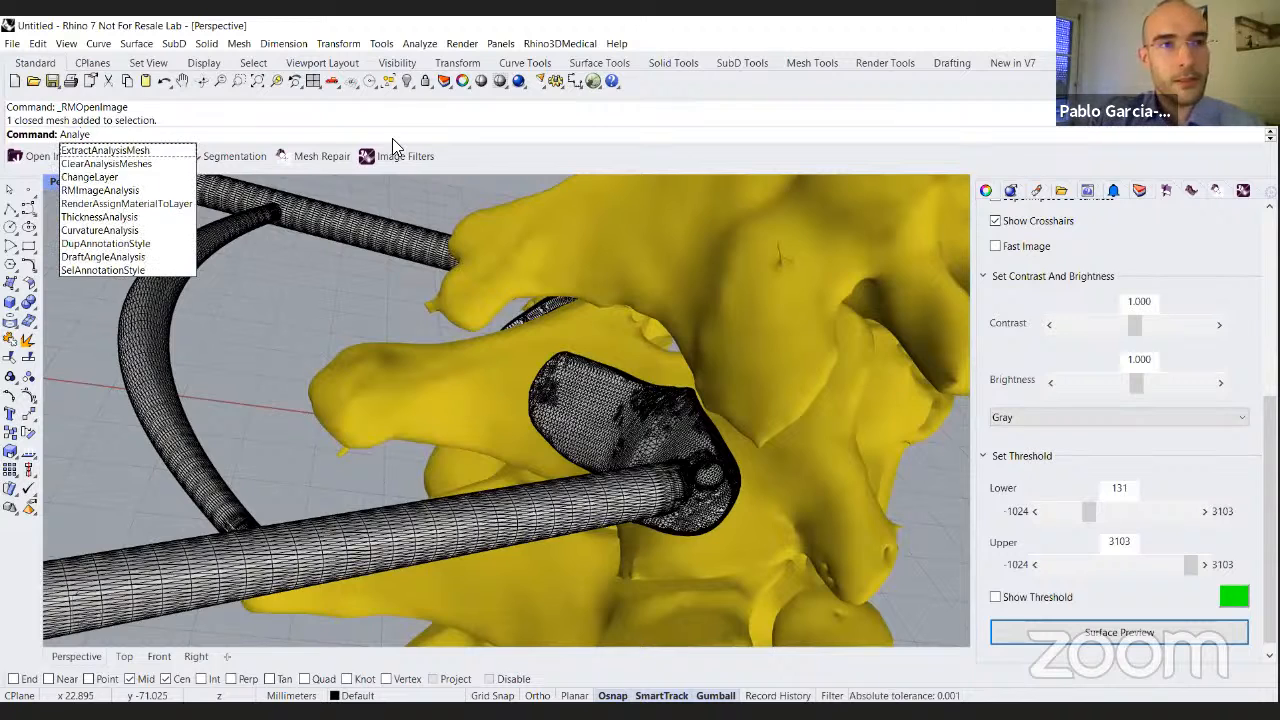
key("BackSpace")
key("BackSpace")
key("BackSpace")
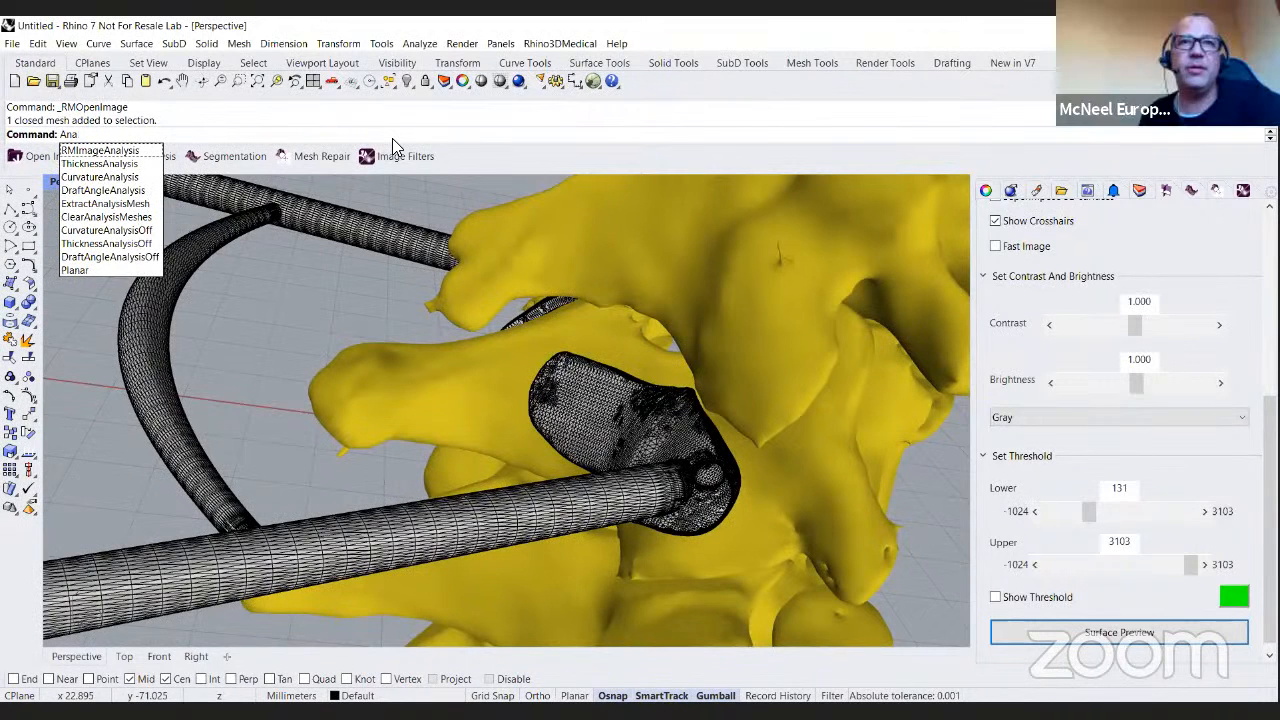
key("BackSpace")
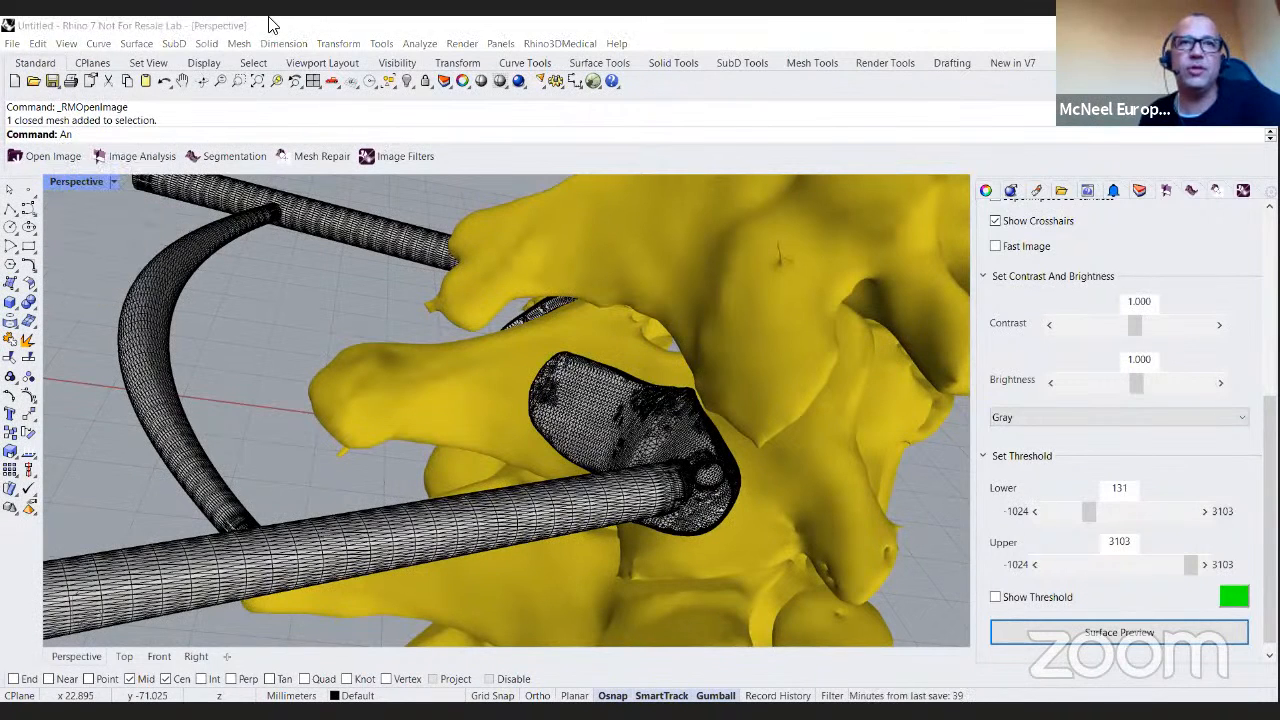
left_click(420, 43)
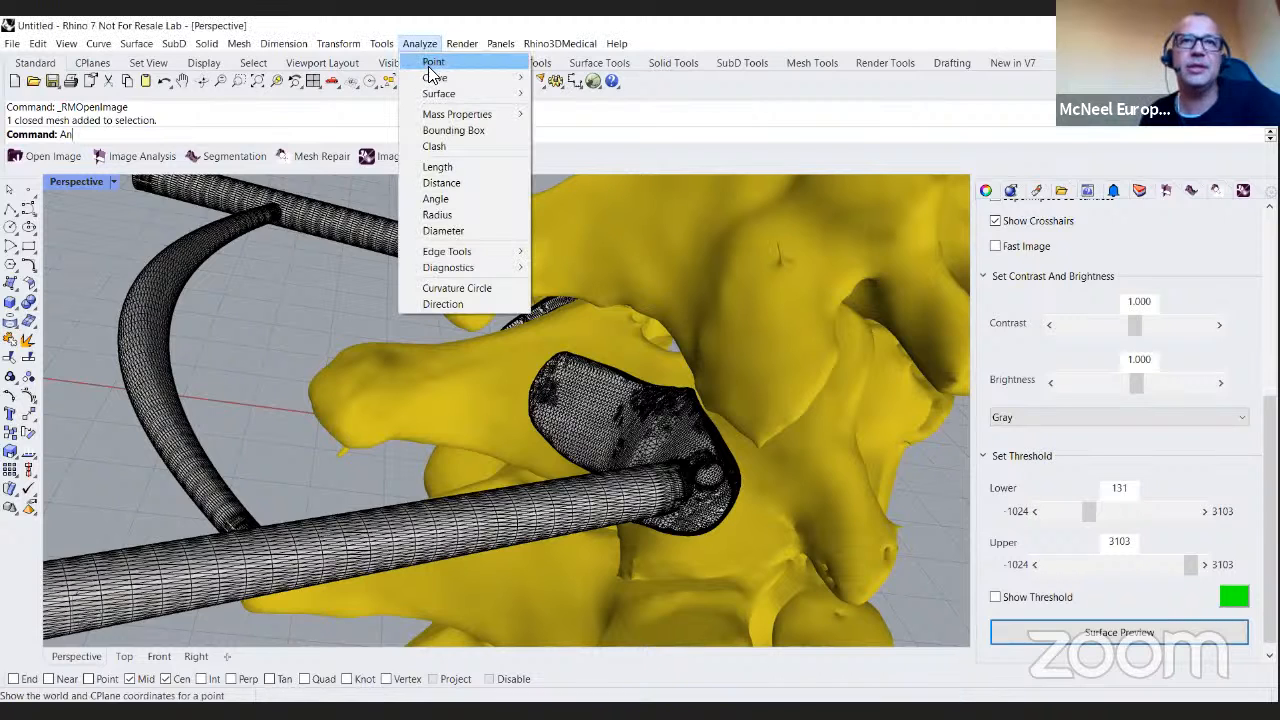
mouse_move(440, 98)
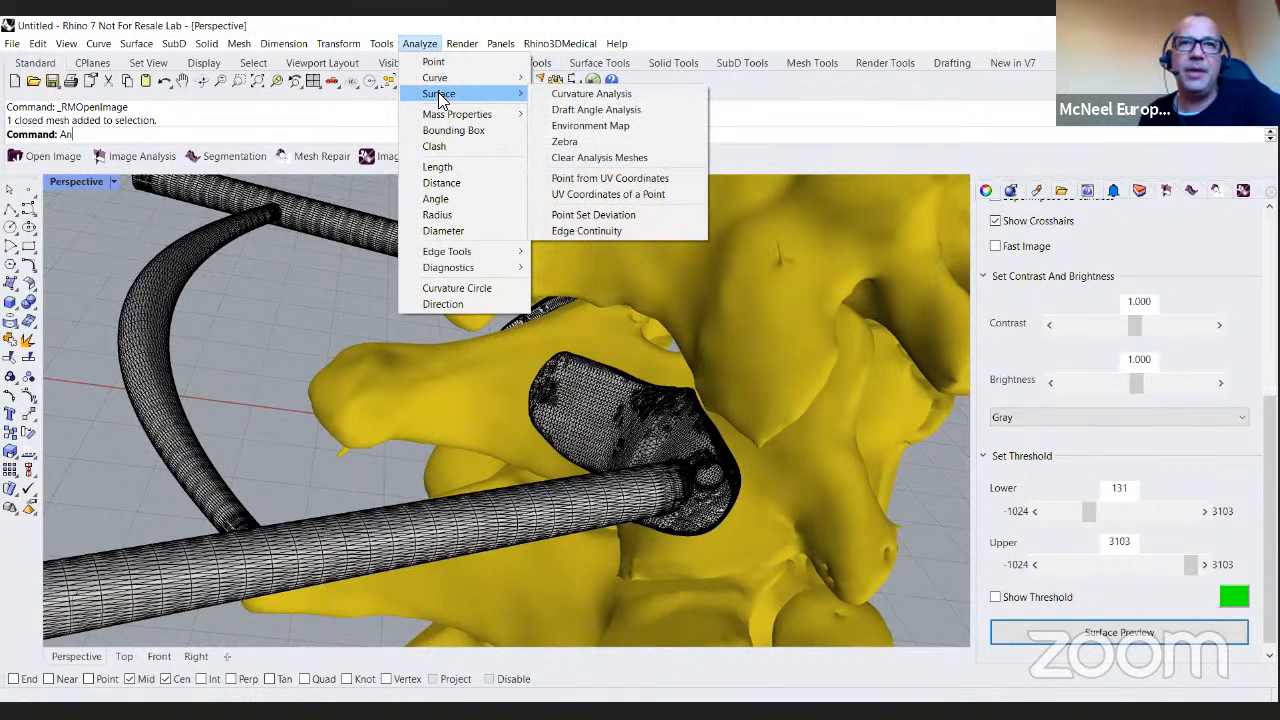
mouse_move(470, 114)
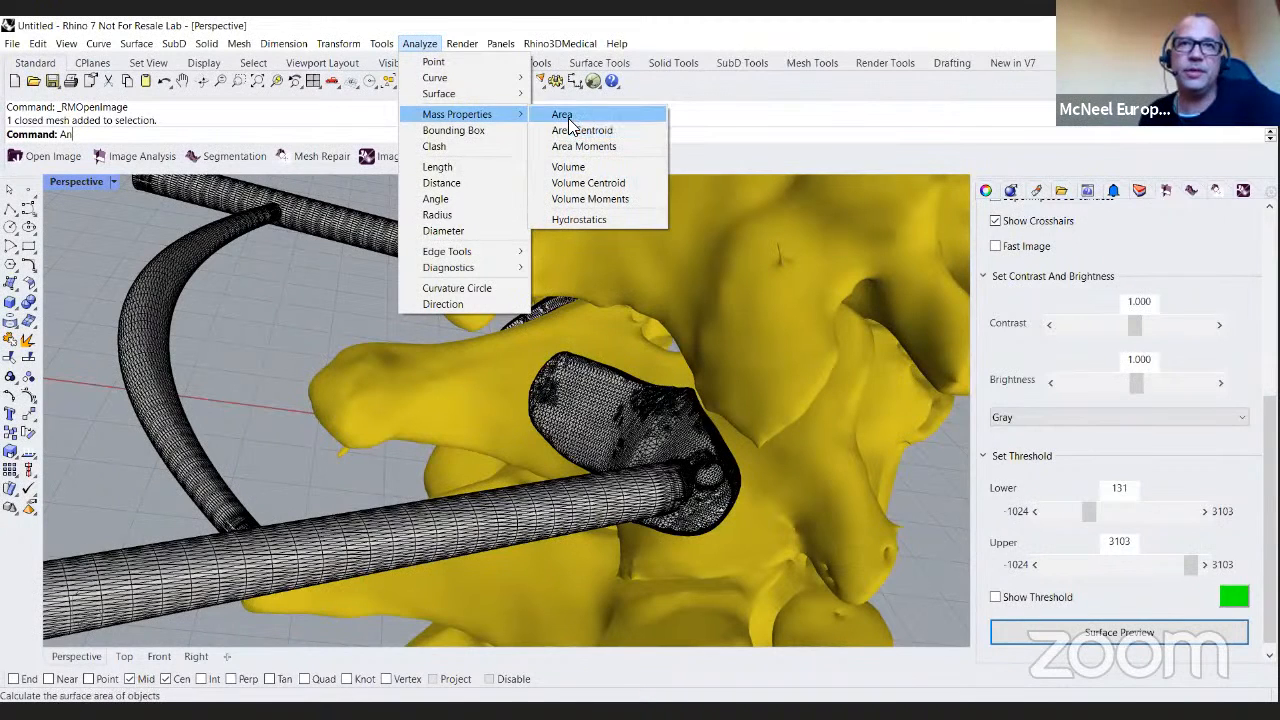
left_click(563, 116)
right_click_drag(366, 303, 340, 366)
key("Escape")
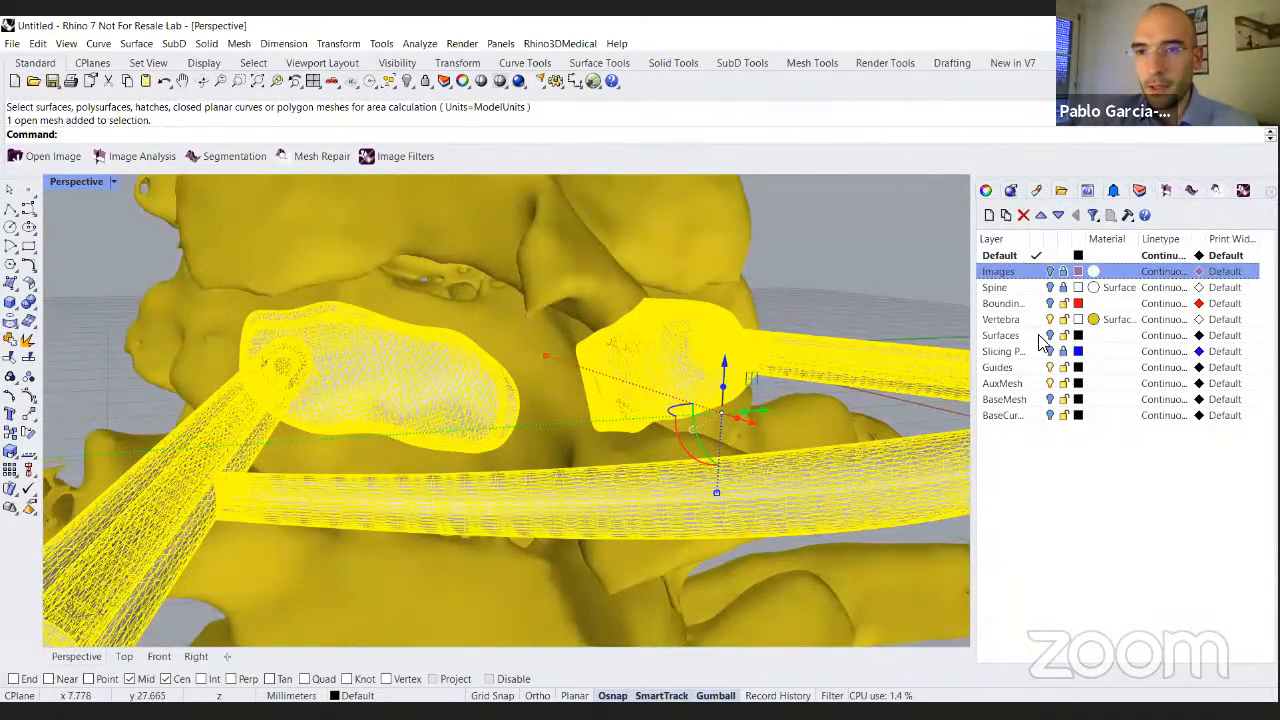
Delete the imported guide mesh and show the Surfaces layer holding the original guide geometry.
left_click(1038, 337)
left_click(1050, 335)
left_click(1046, 384)
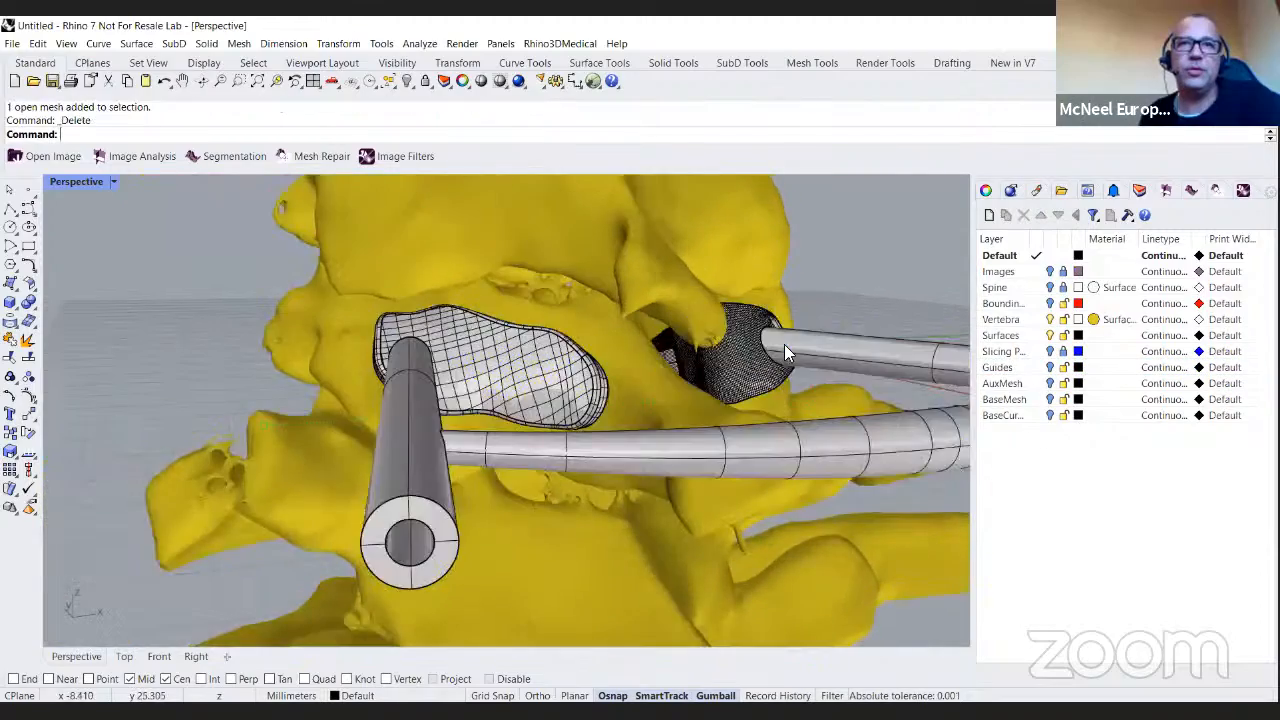
Explode the closed polysurface of the guide plate and select its large curved face around the tube.
scroll(436, 360, "up", 5)
left_click(522, 360)
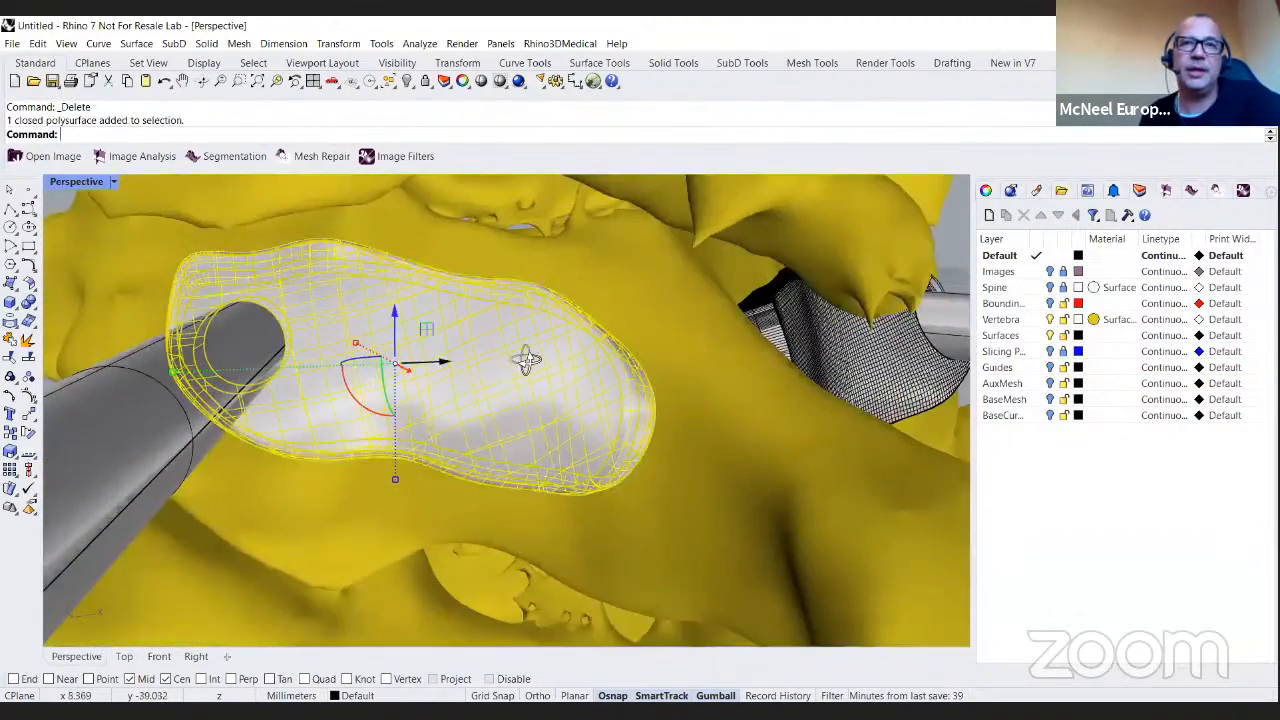
right_click_drag(522, 360, 620, 368)
right_click_drag(368, 374, 516, 382)
scroll(550, 380, "down", 3)
scroll(552, 382, "up", 3)
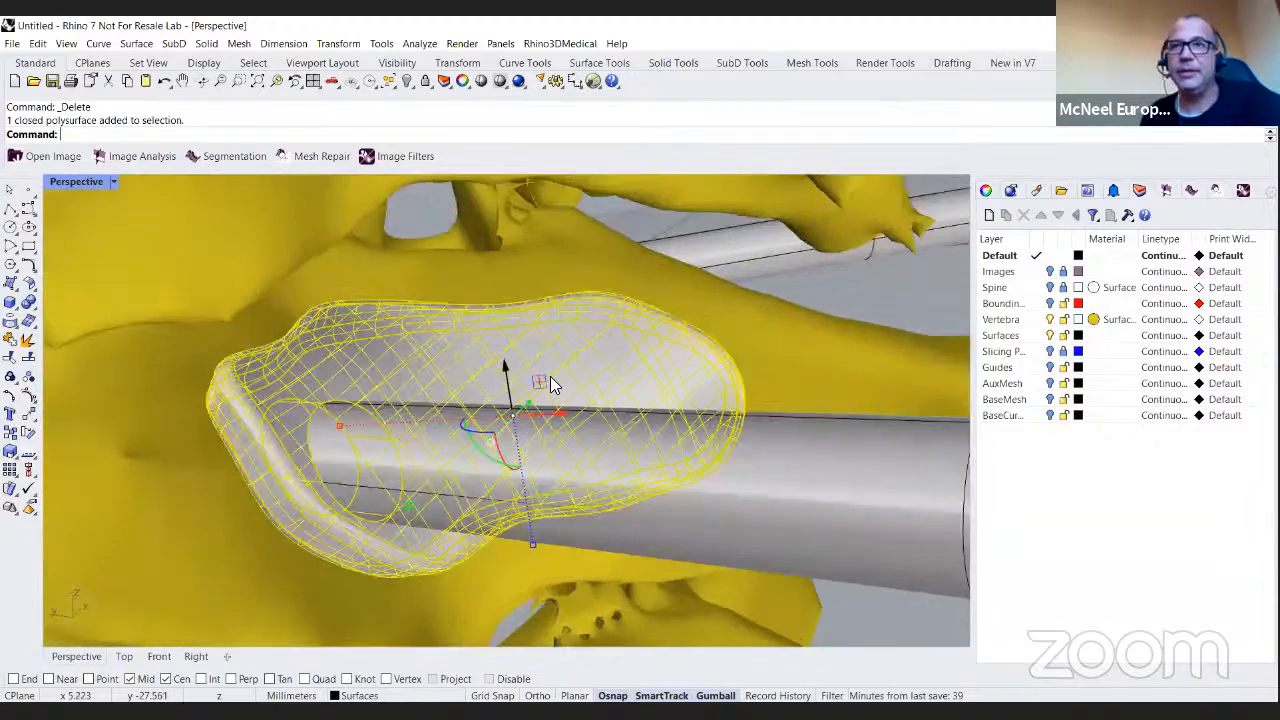
type("Export")
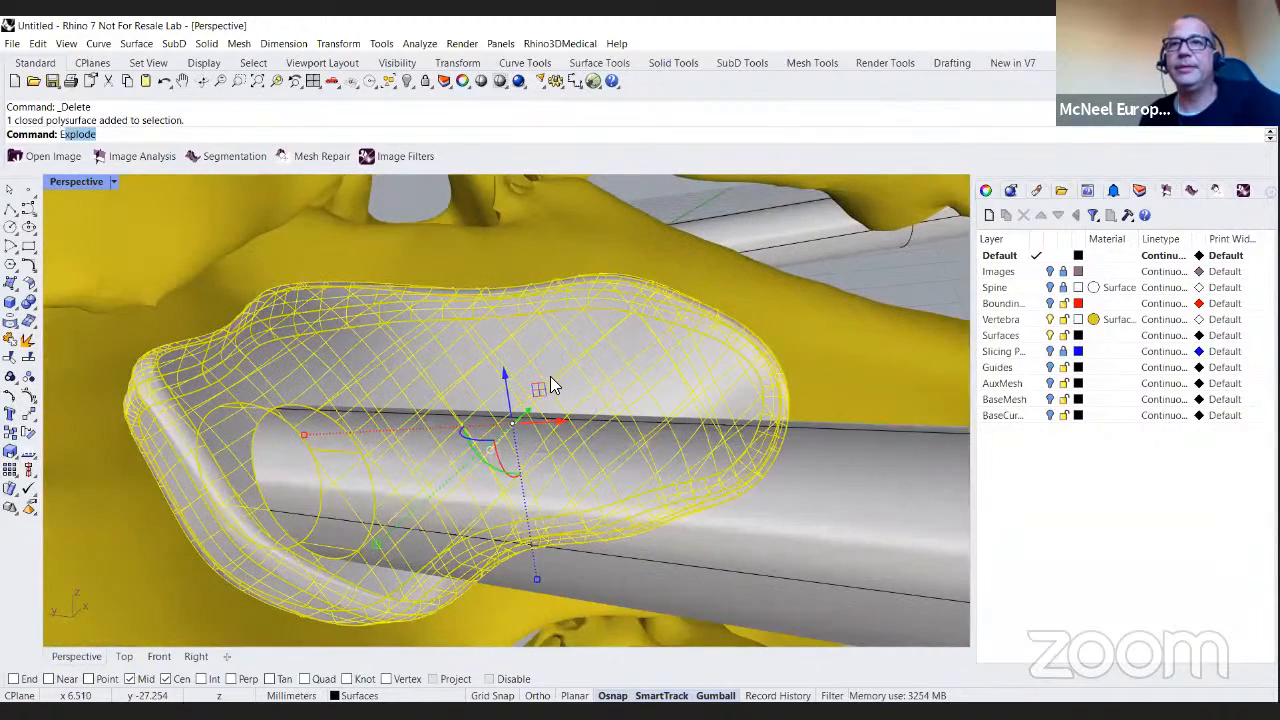
key("Return")
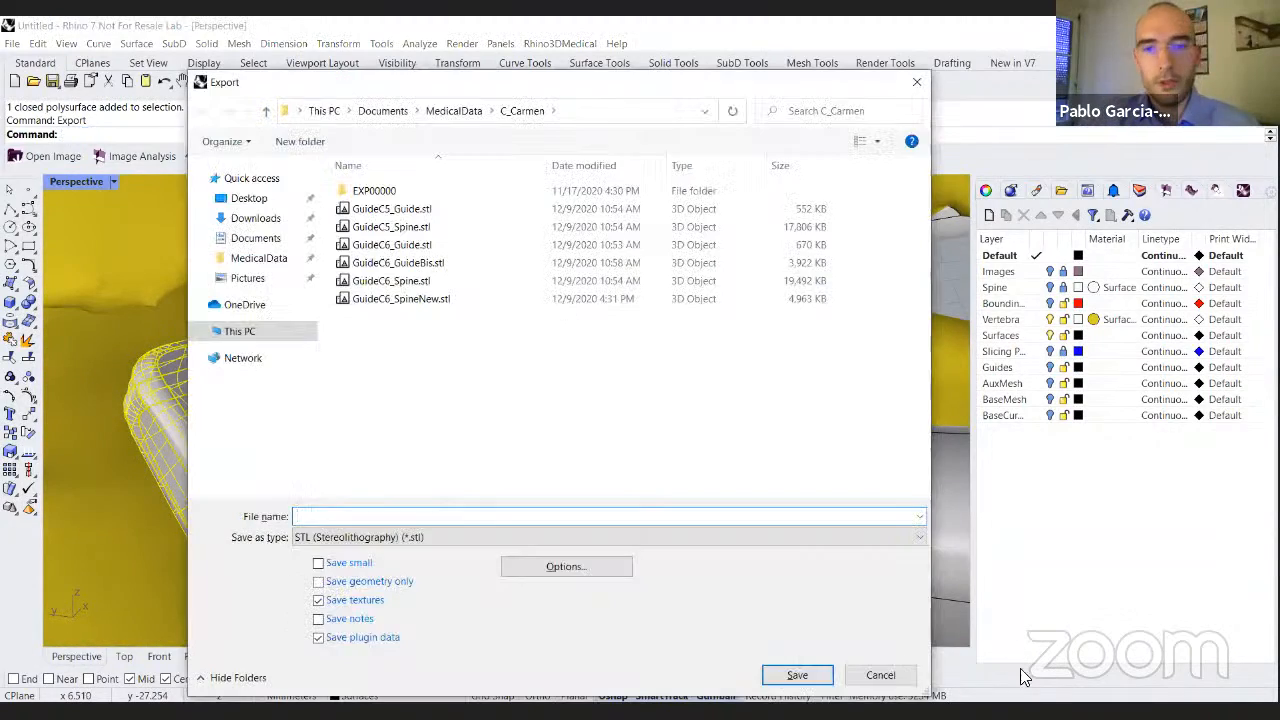
key("Escape")
type("Explode")
key("Return")
left_click(590, 380)
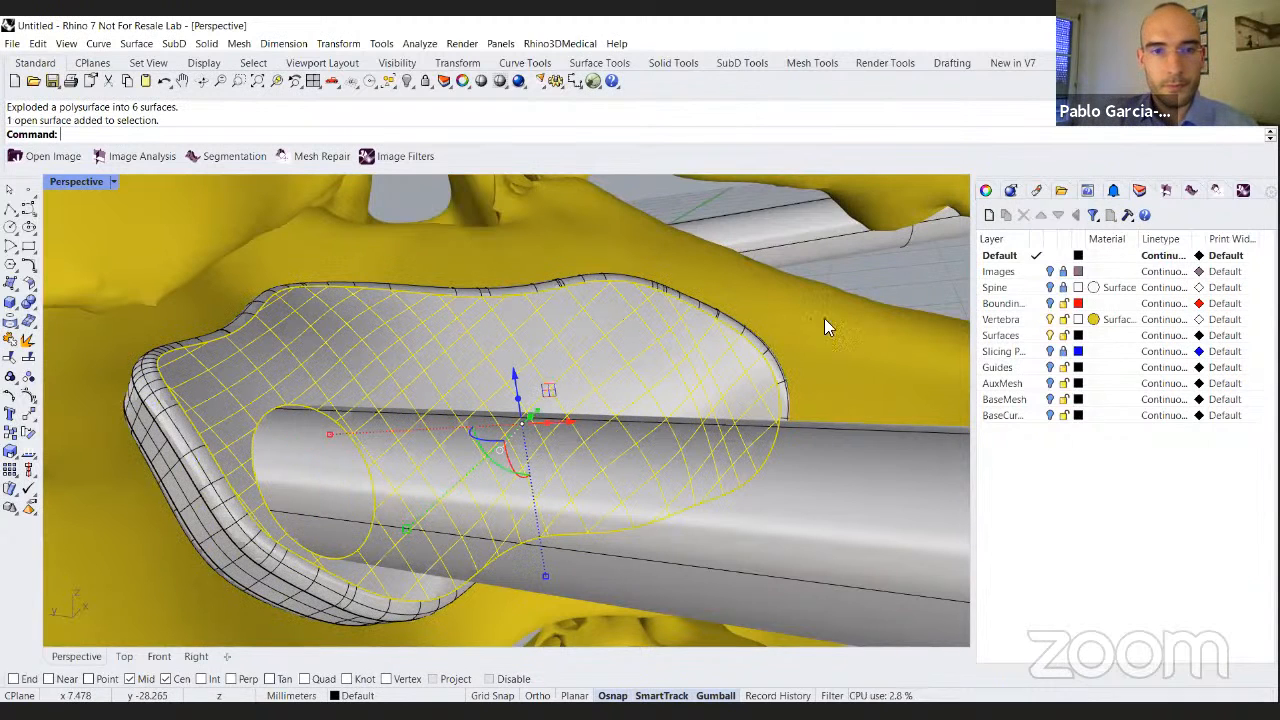
Measure the area of the selected plate face and float the command history over the viewport.
left_click(420, 43)
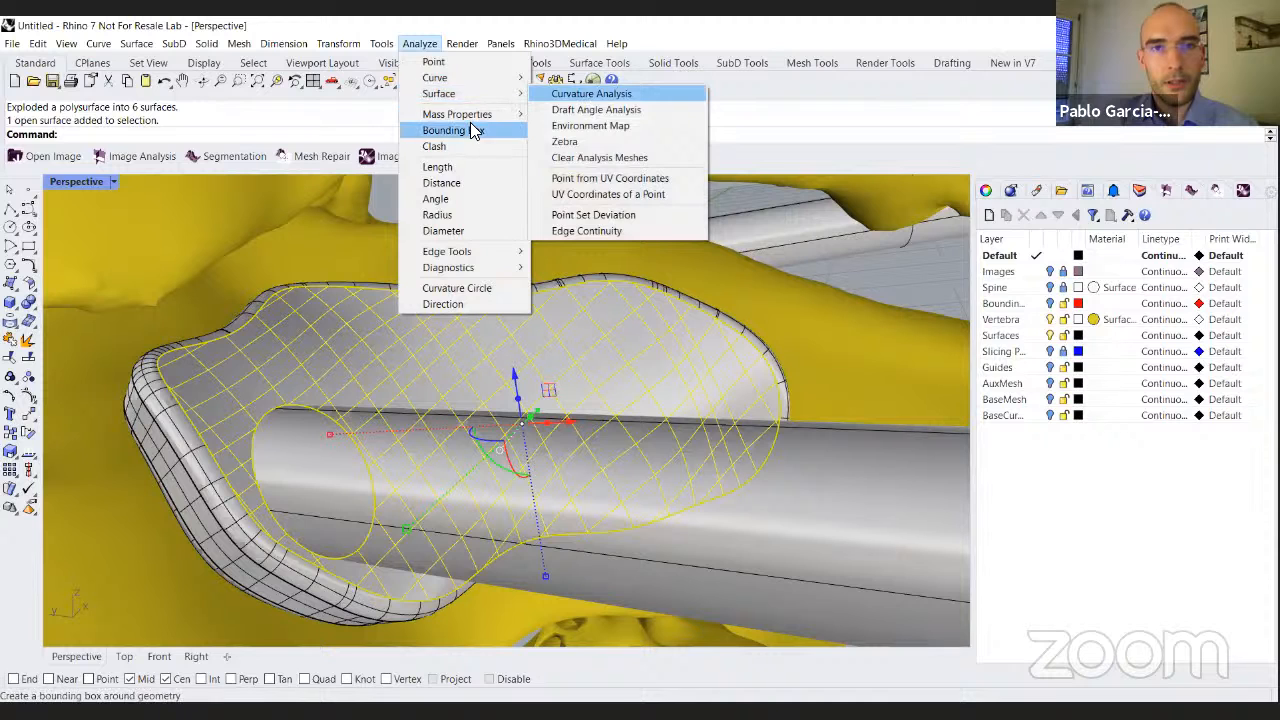
mouse_move(480, 114)
left_click(565, 116)
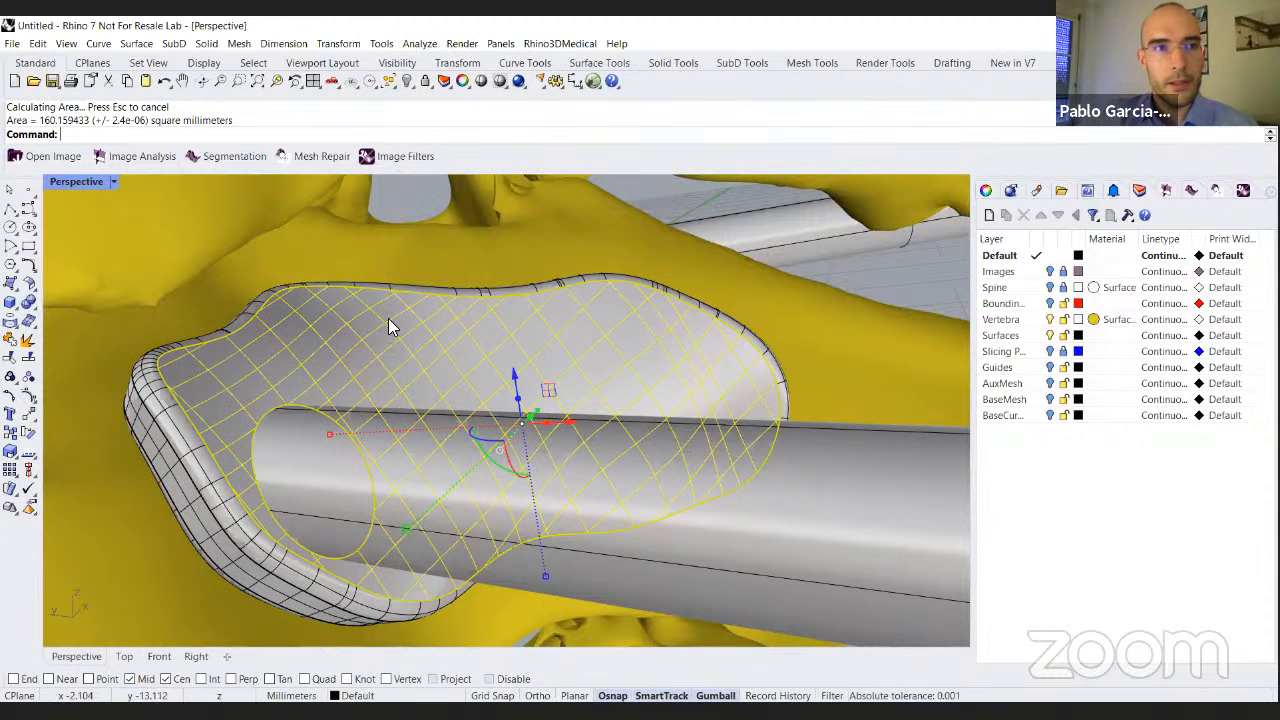
left_click_drag(14, 128, 204, 264)
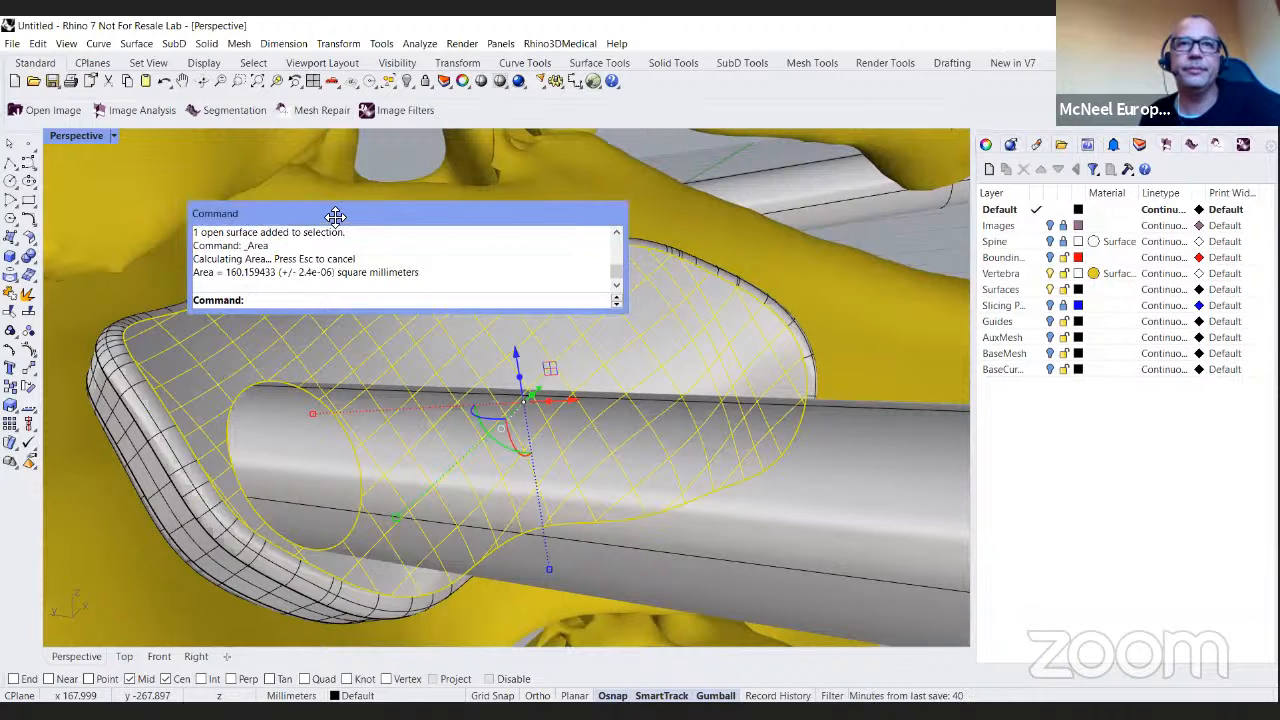
left_click_drag(337, 218, 285, 165)
Calculate the area moments of the same plate face, read through the widened report and close it.
right_click_drag(470, 360, 500, 345)
left_click(420, 43)
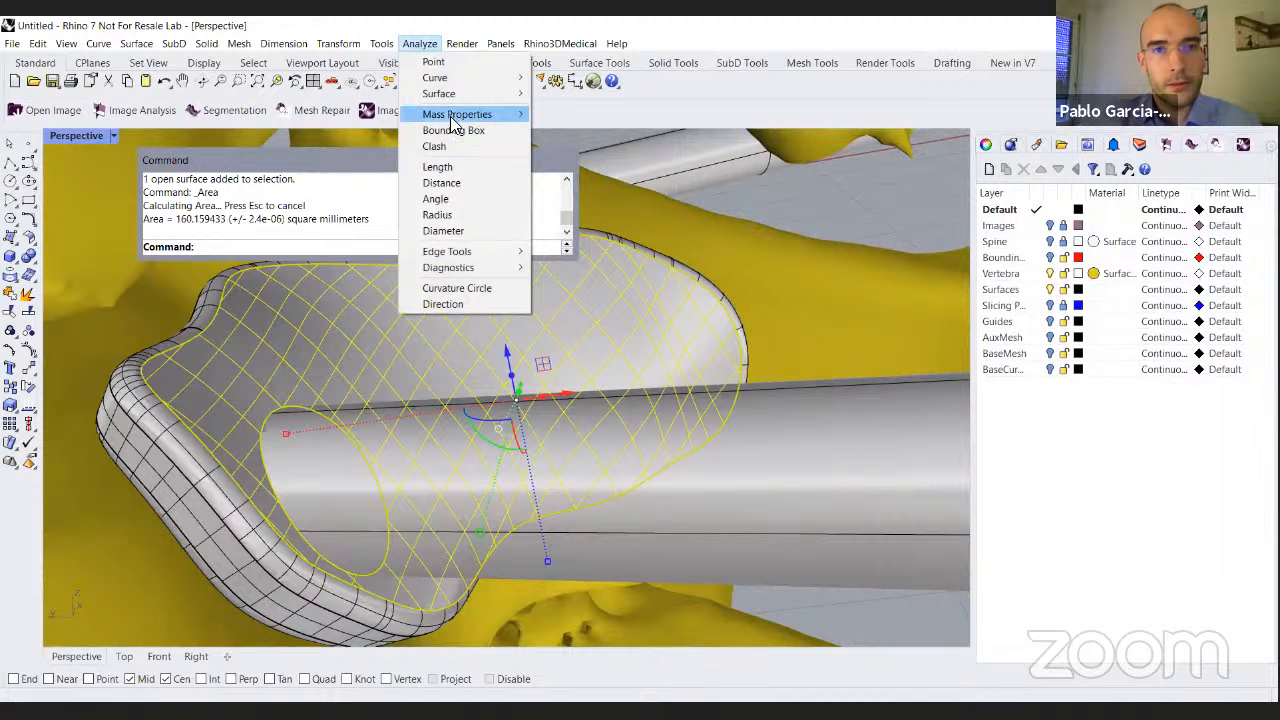
mouse_move(458, 116)
left_click(586, 145)
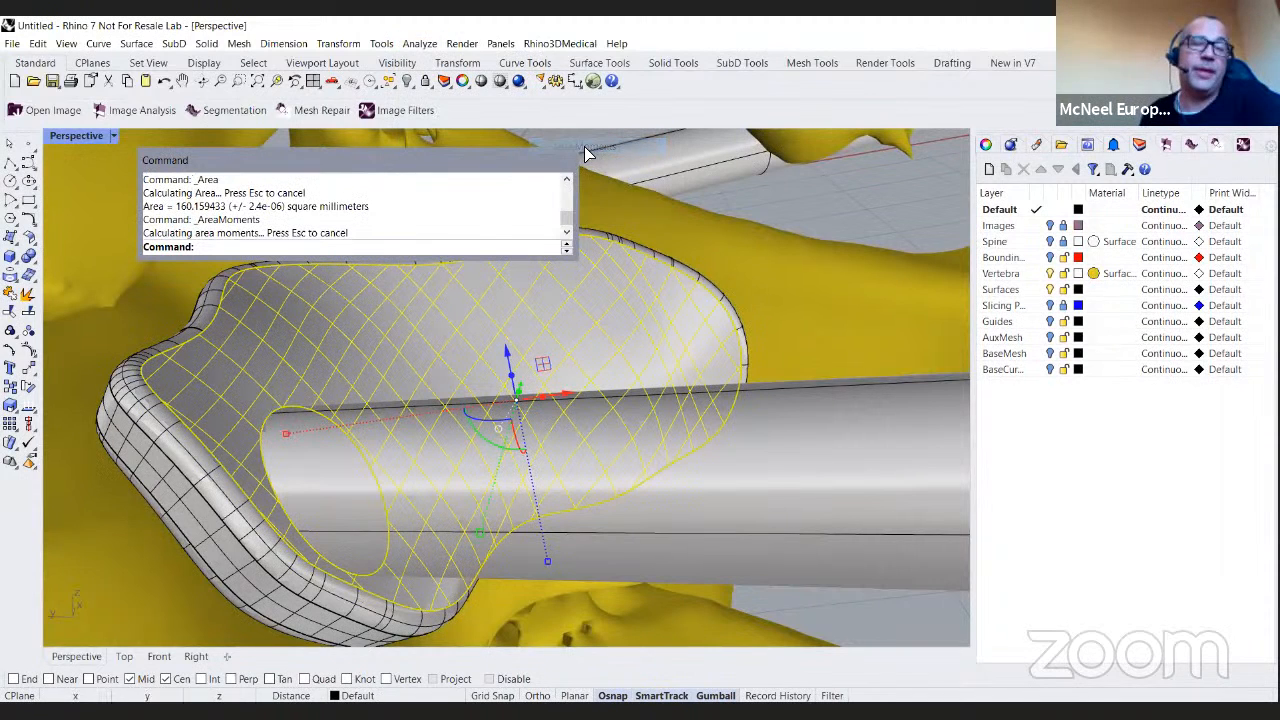
left_click_drag(796, 306, 790, 434)
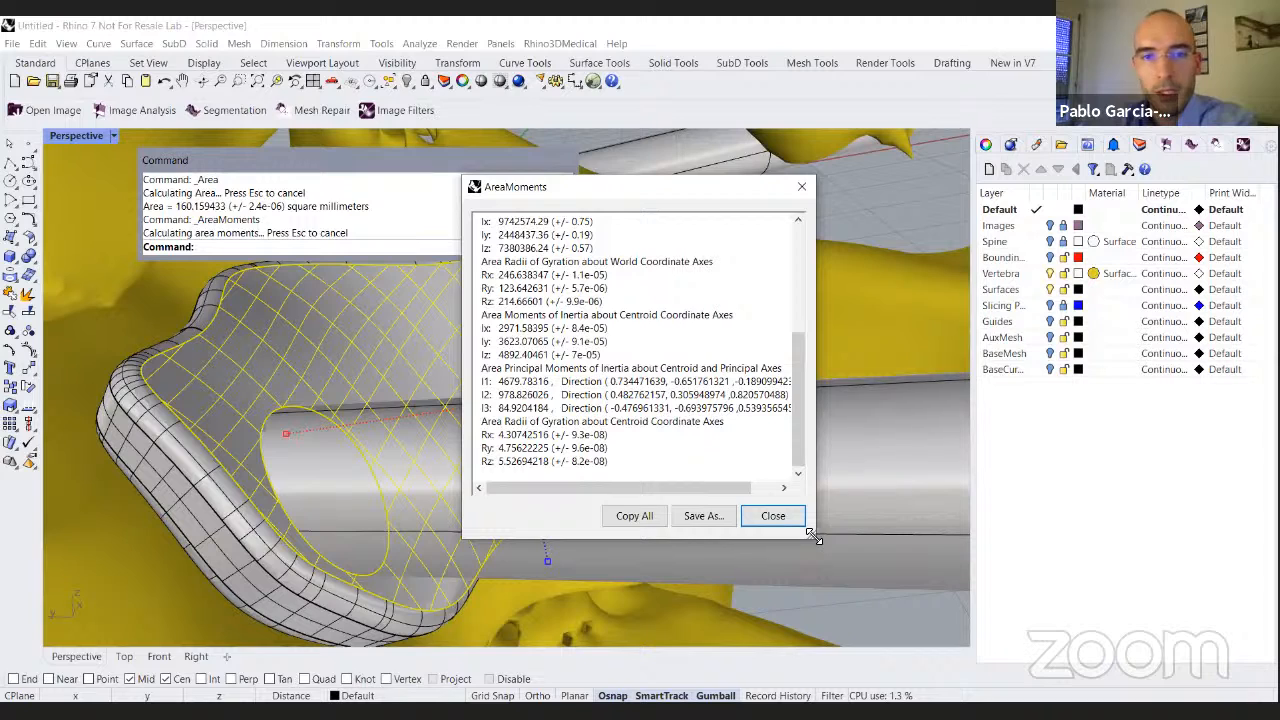
left_click_drag(812, 537, 895, 537)
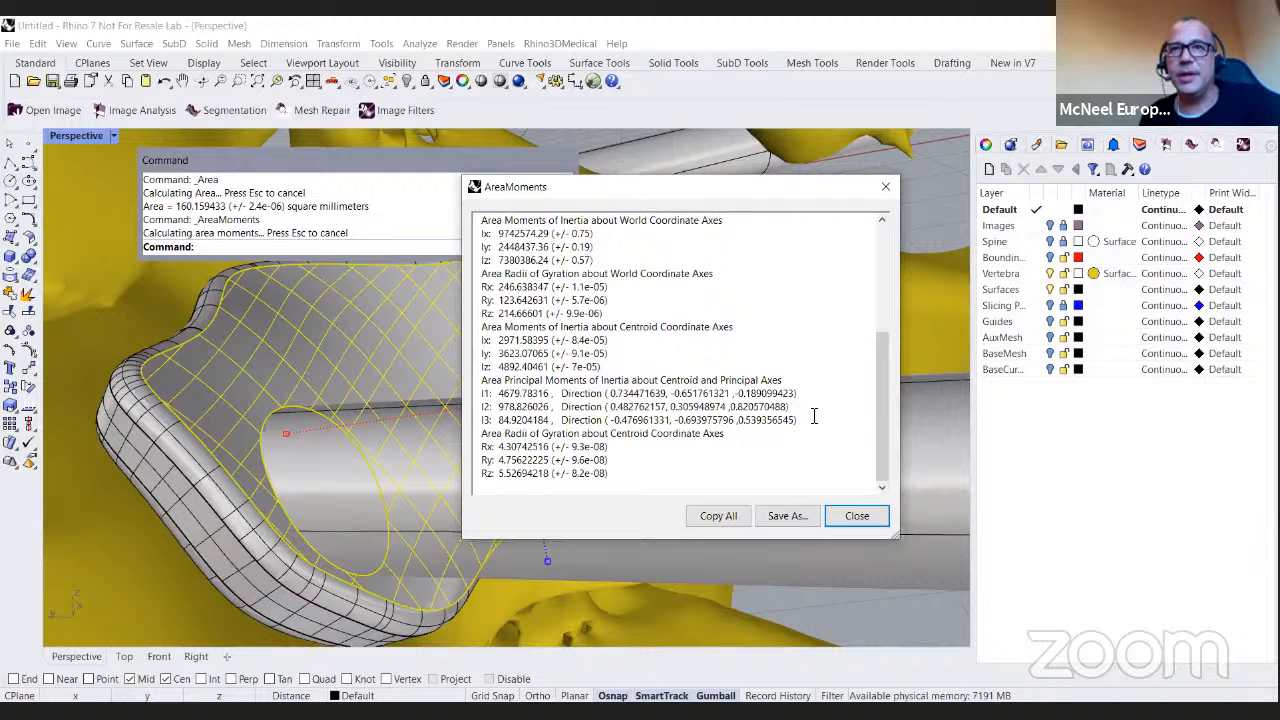
left_click_drag(877, 454, 876, 460)
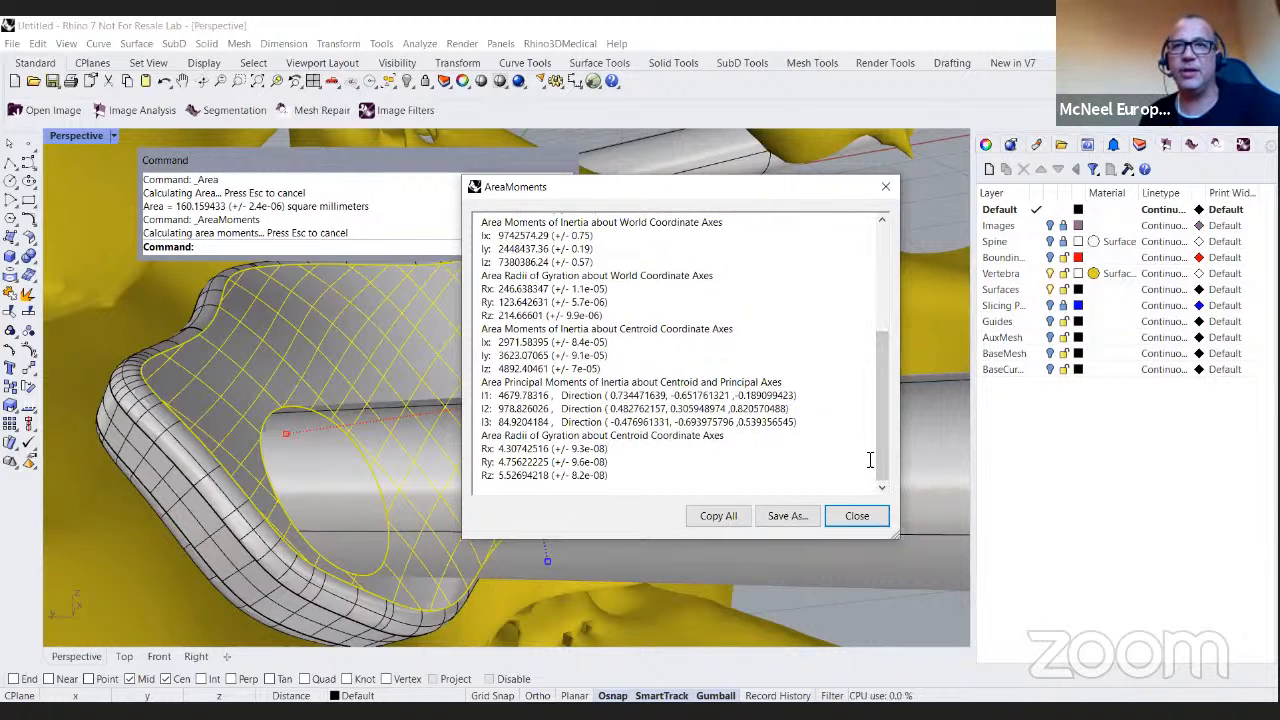
left_click(857, 515)
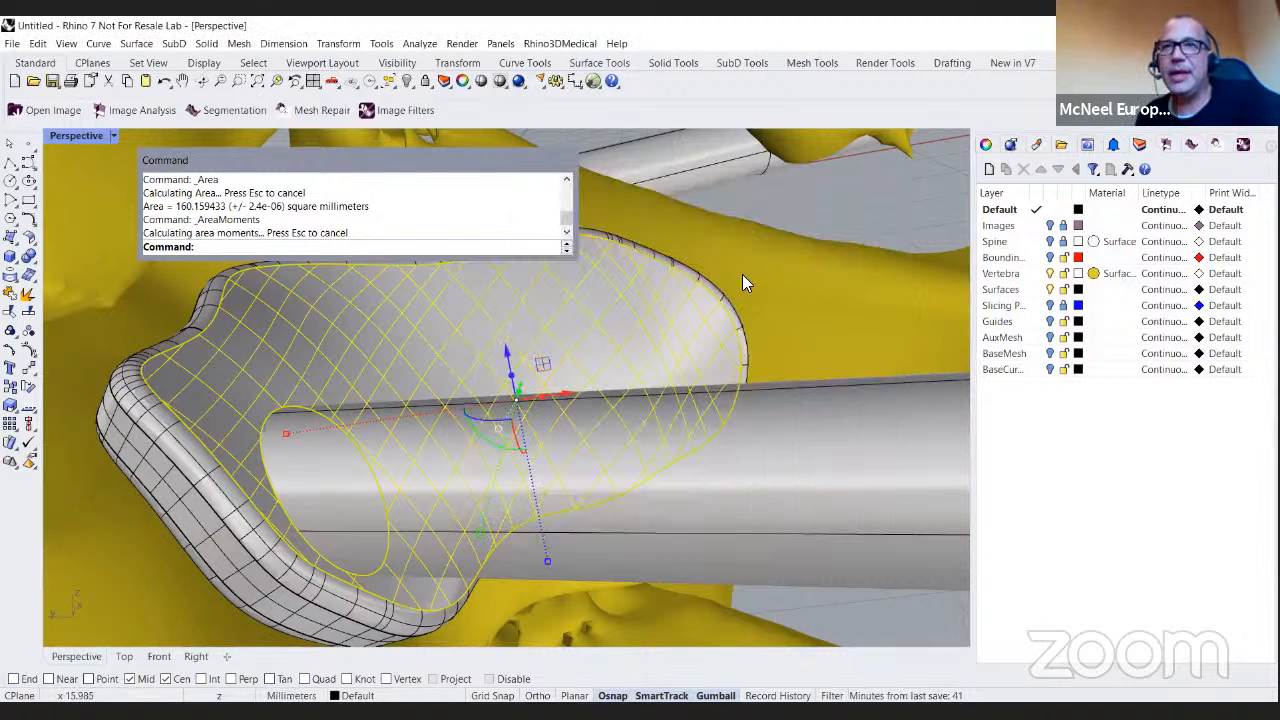
Deselect the plate face and examine the guide plates and their tubes against the vertebra from several angles.
right_click_drag(535, 357, 572, 378)
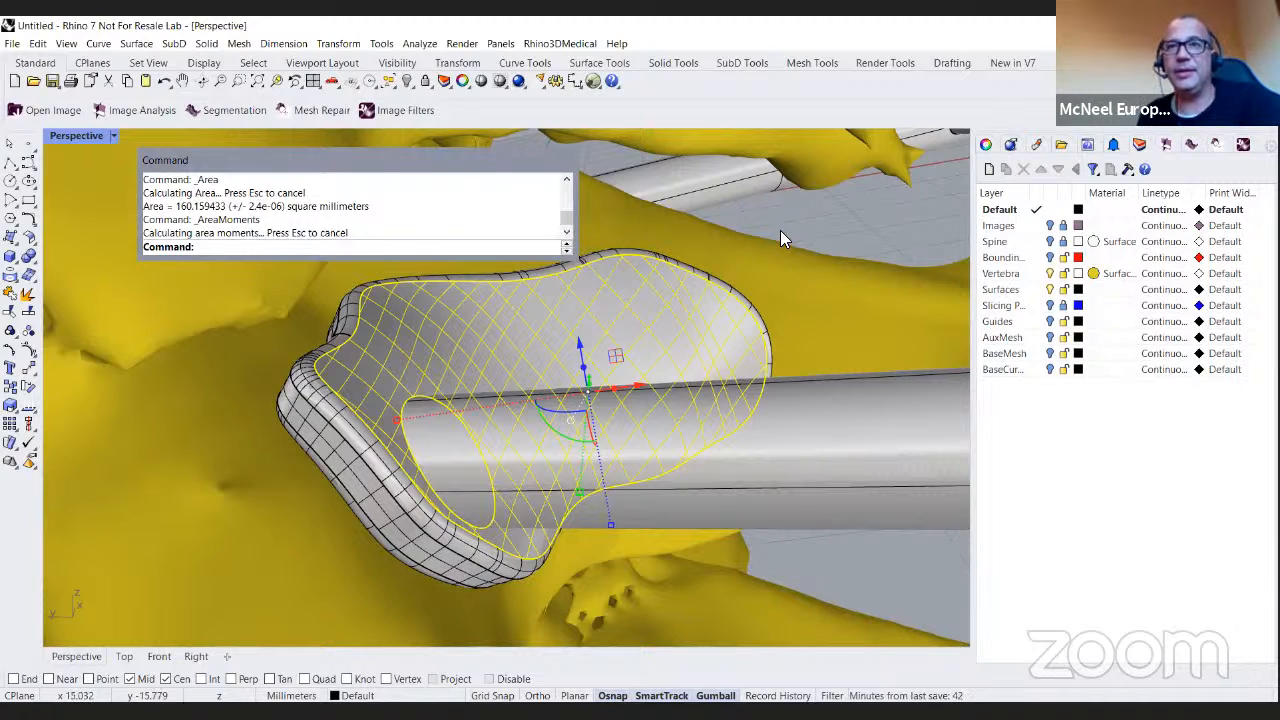
key("Escape")
scroll(670, 308, "down", 4)
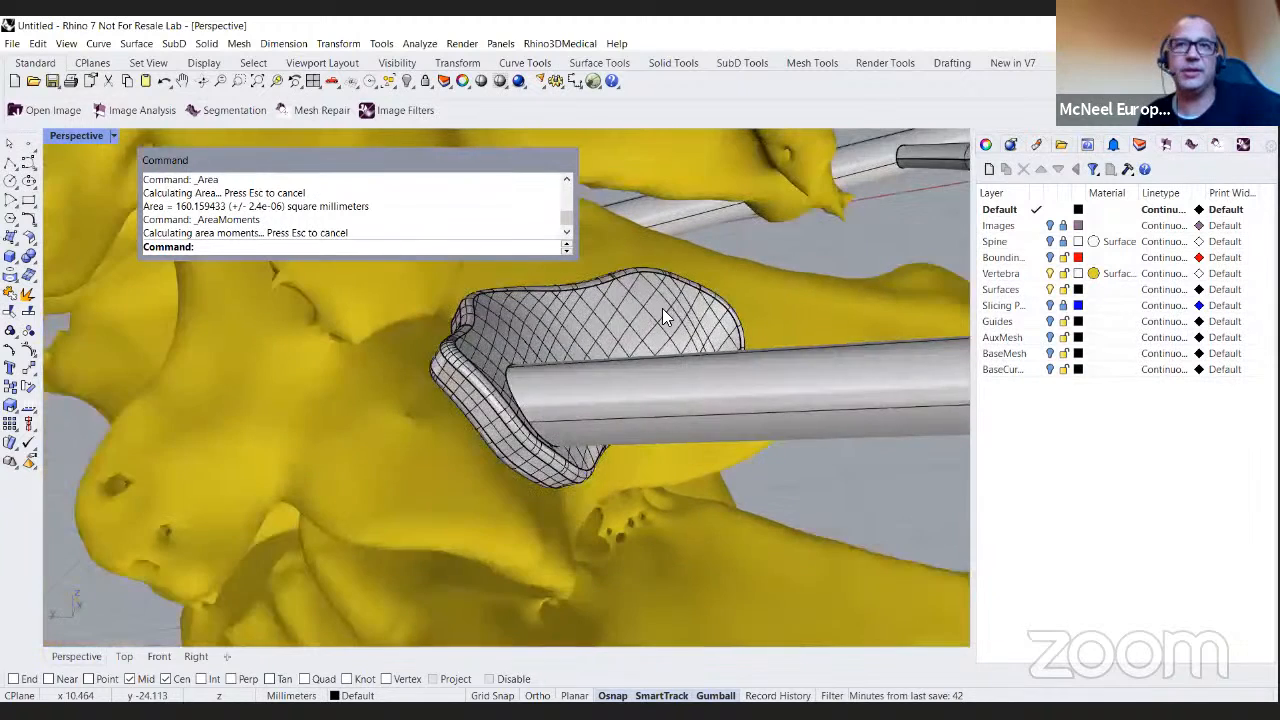
scroll(660, 308, "up", 2)
scroll(541, 344, "up", 1)
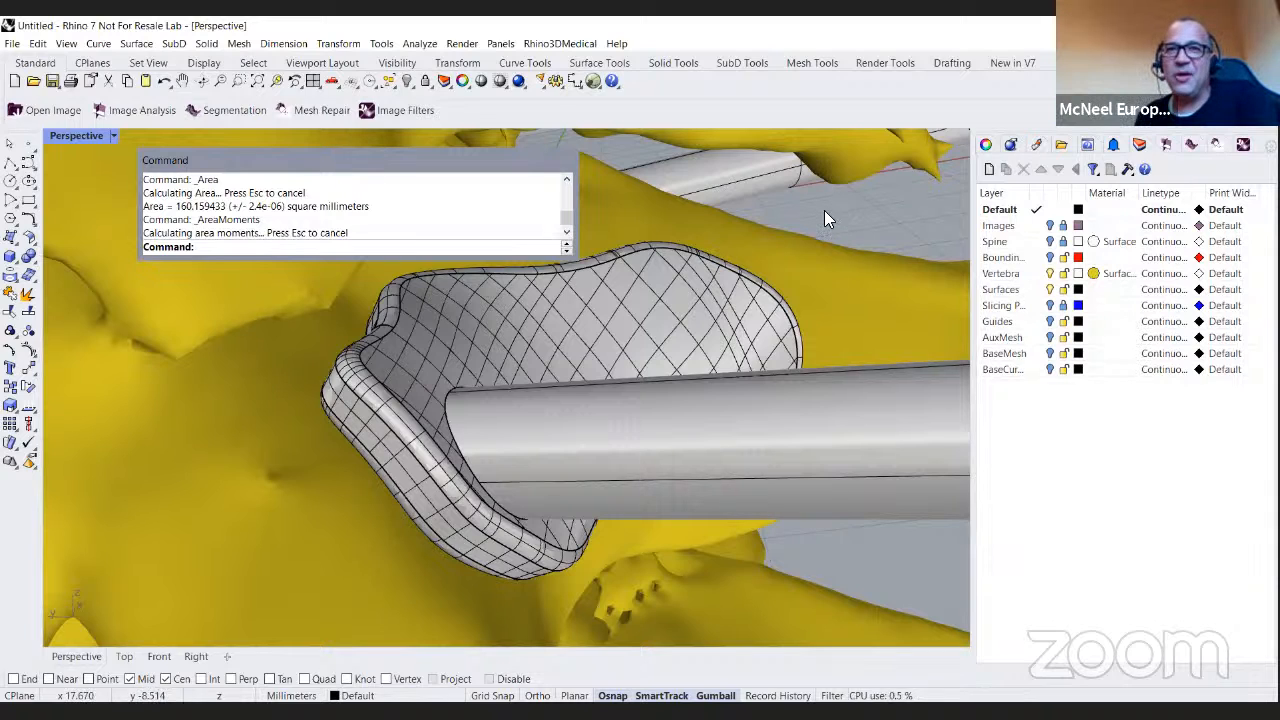
scroll(830, 228, "down", 3)
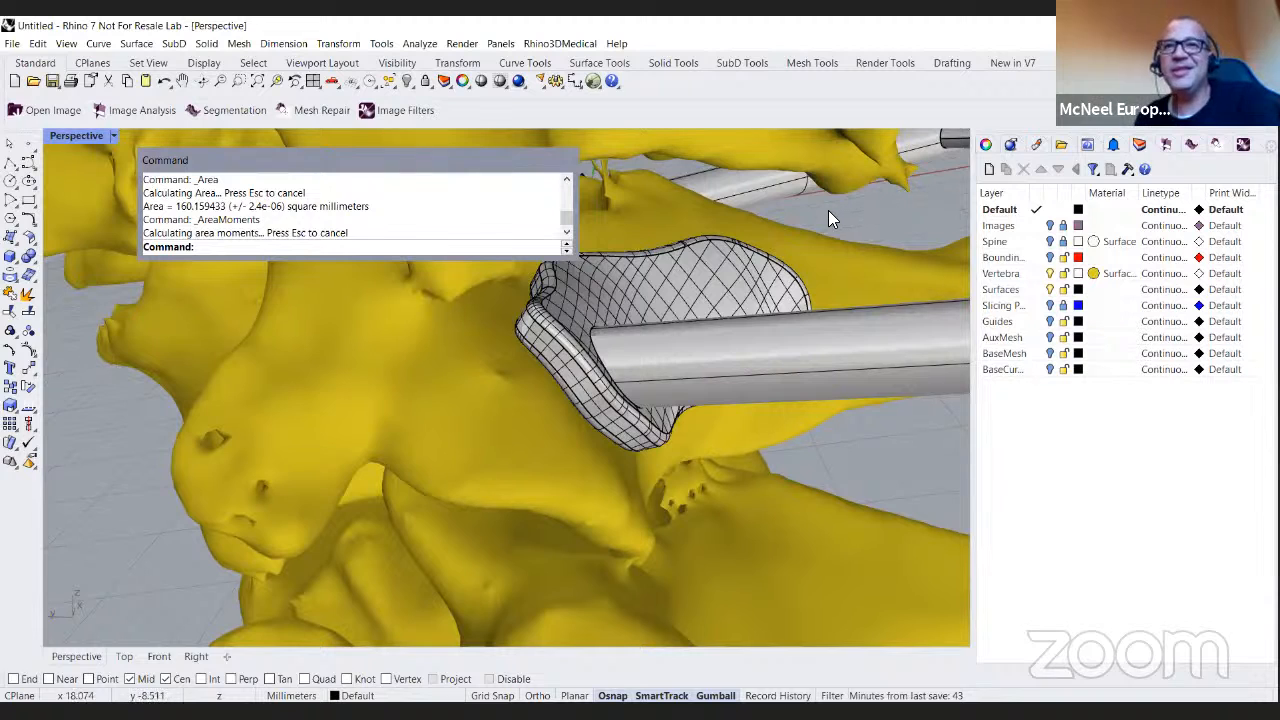
scroll(824, 216, "up", 2)
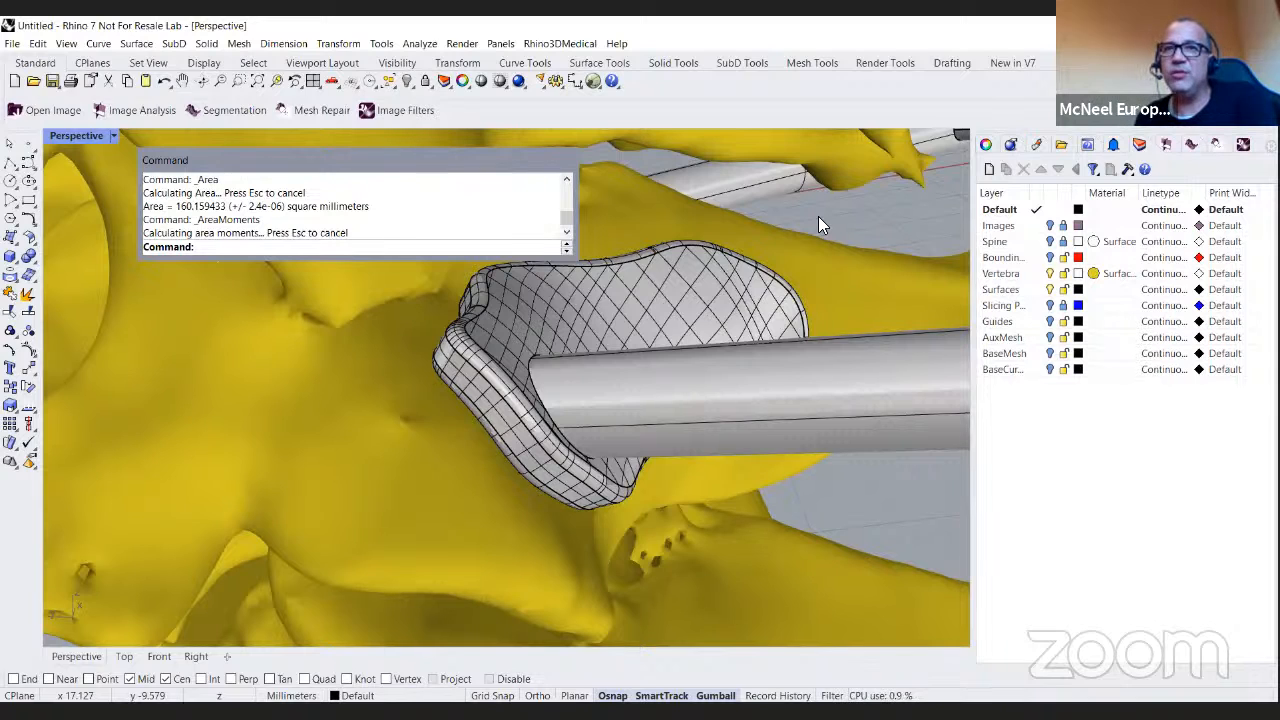
right_click_drag(786, 242, 586, 329)
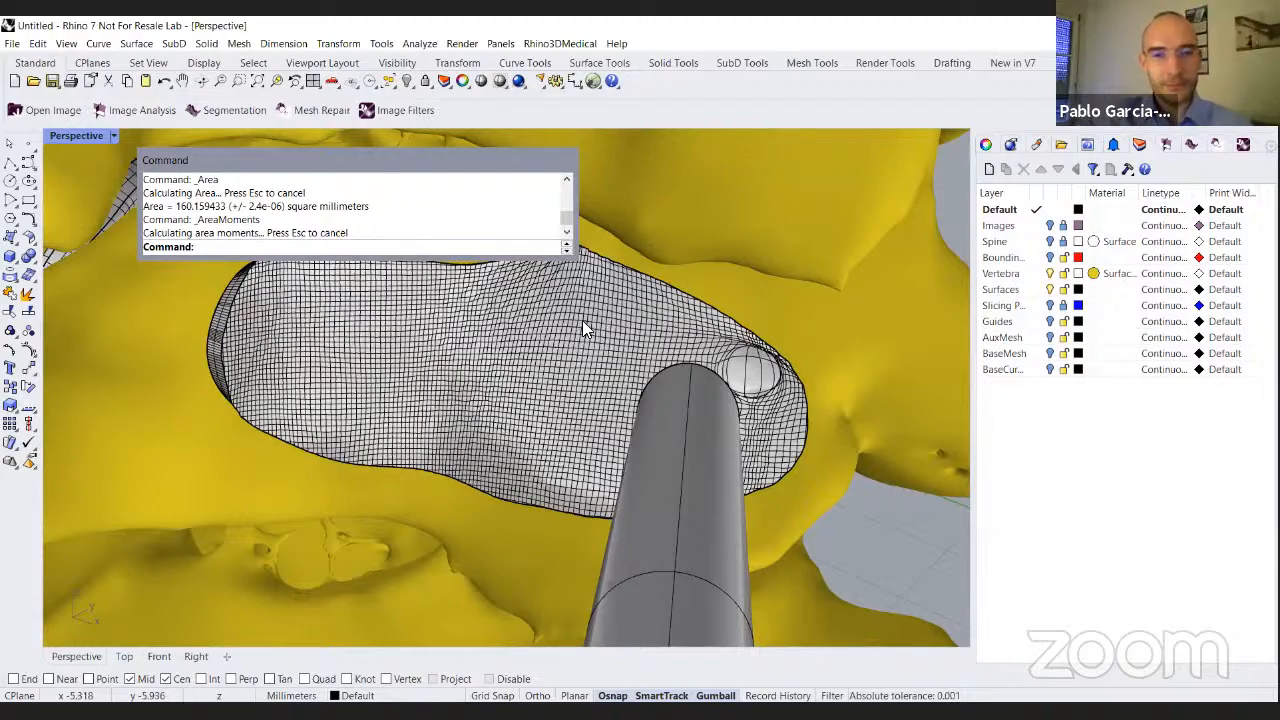
mouse_move(603, 343)
right_mouse_down()
mouse_move(644, 350)
mouse_move(601, 335)
right_mouse_up()
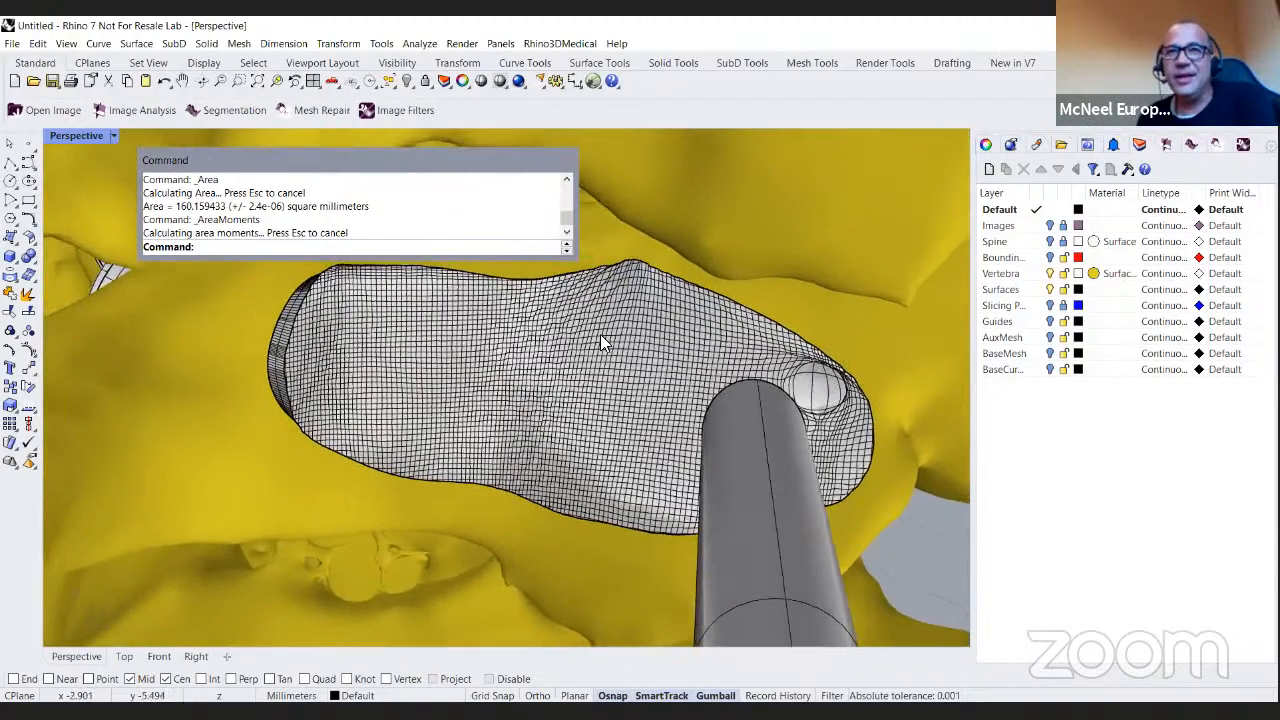
scroll(602, 336, "up", 3)
right_click_drag(670, 367, 637, 362)
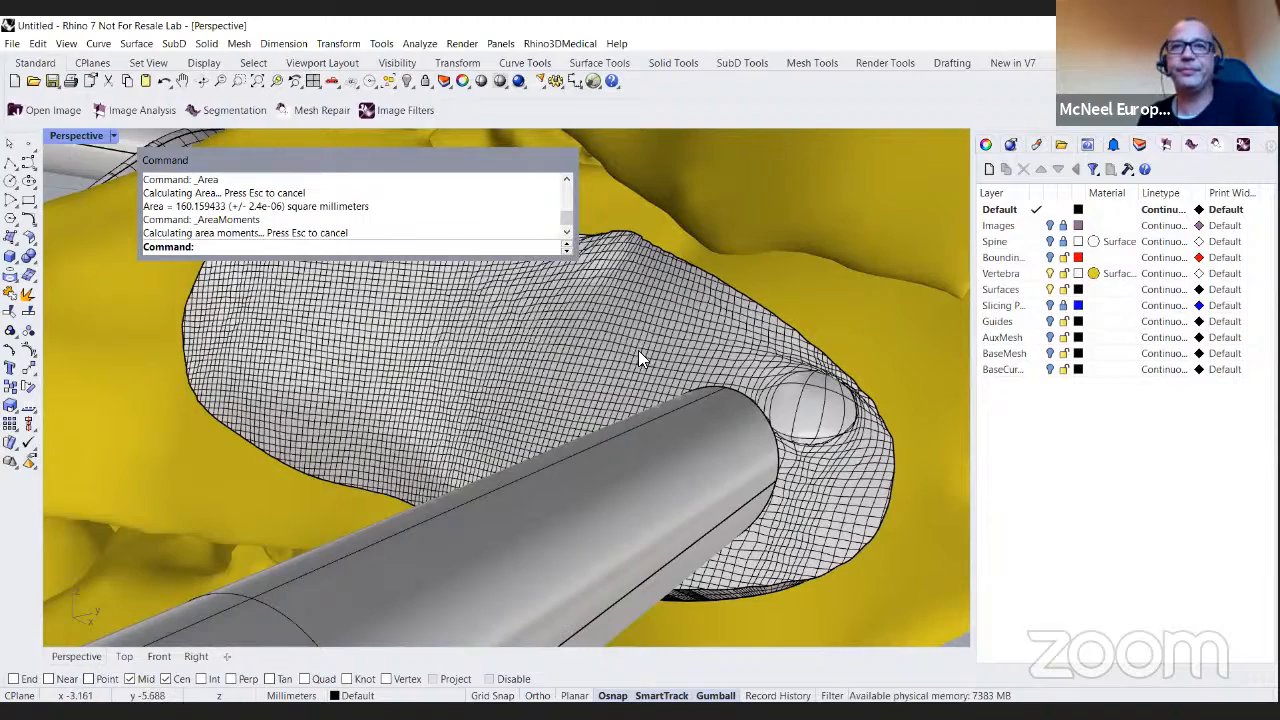
right_click_drag(706, 371, 614, 368)
scroll(605, 375, "up", 5)
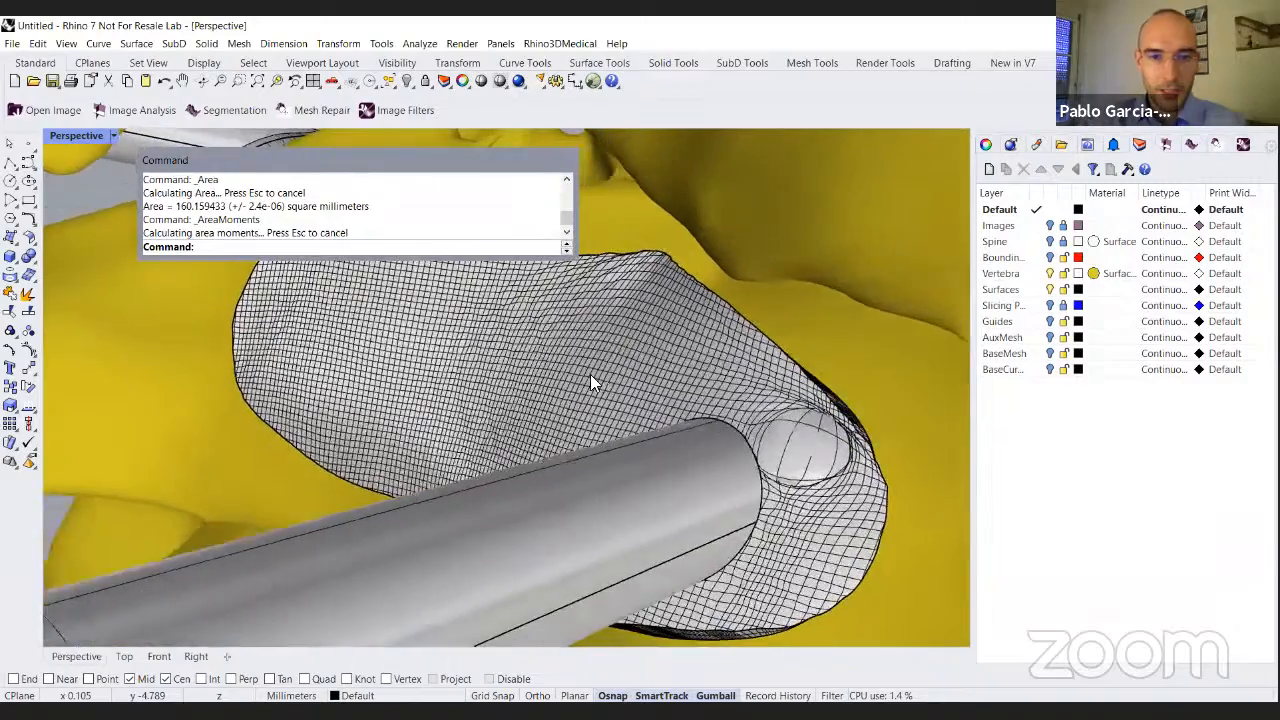
Examine the guide plate's meshed surface and its tube end against the vertebra up close and from farther away.
left_click(590, 374)
right_click_drag(431, 262, 118, 156)
key("Escape")
scroll(514, 352, "up", 2)
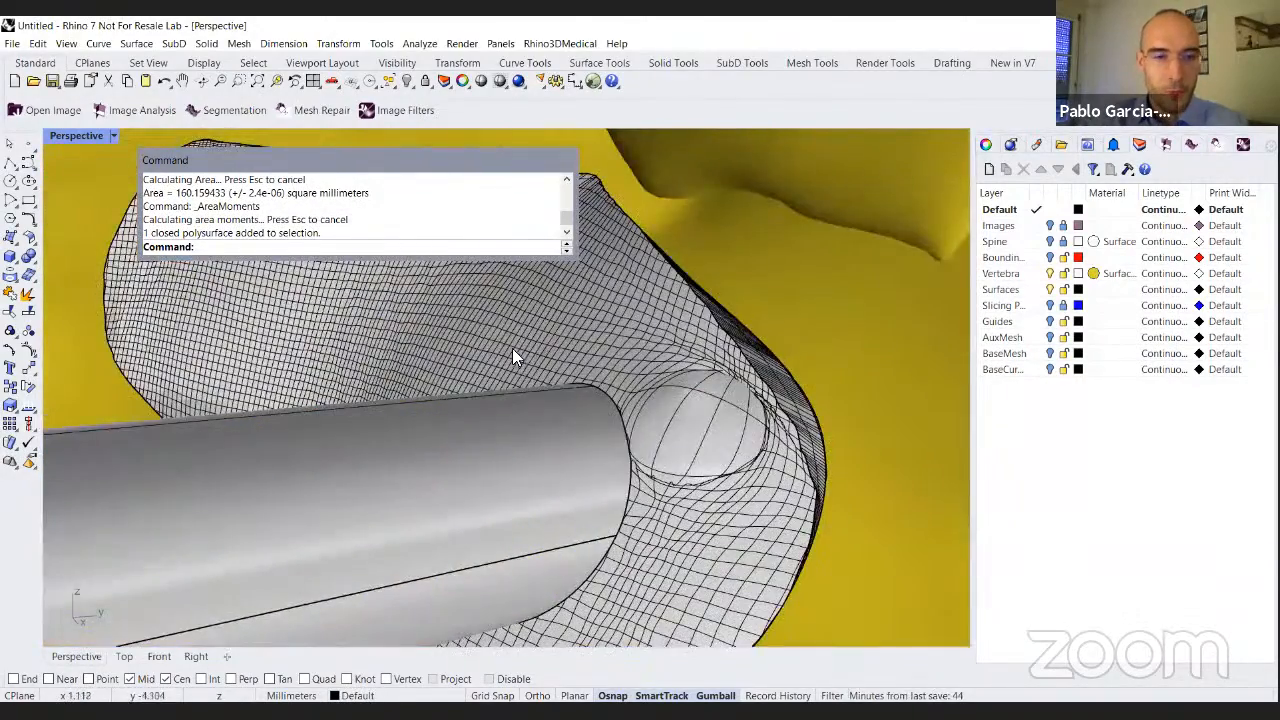
scroll(520, 350, "up", 2)
scroll(542, 348, "up", 2)
scroll(554, 350, "up", 1)
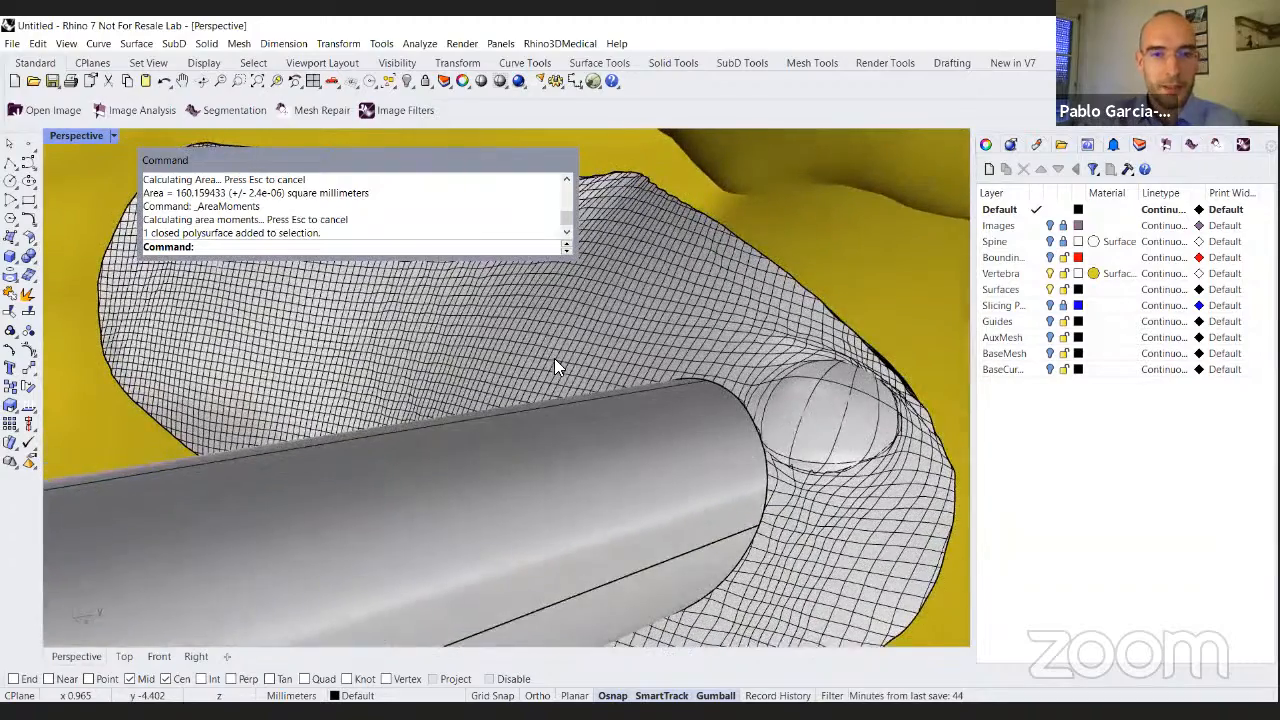
scroll(558, 366, "up", 1)
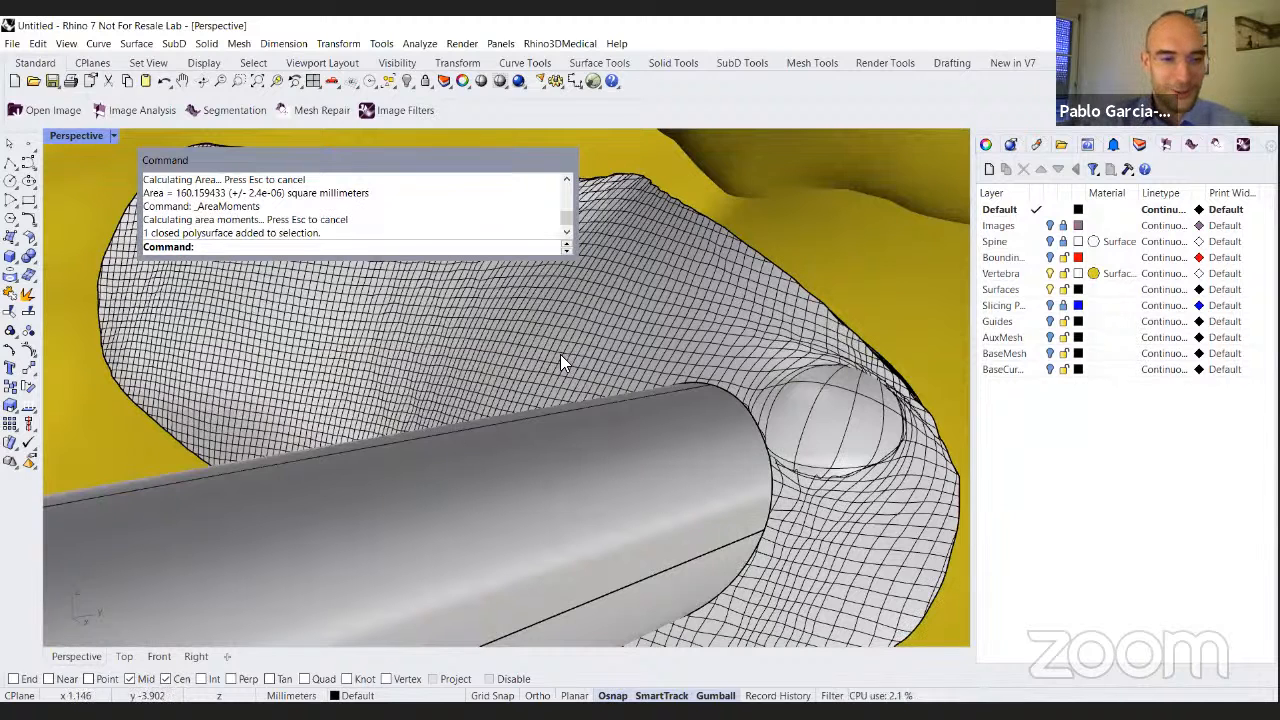
scroll(566, 335, "down", 2)
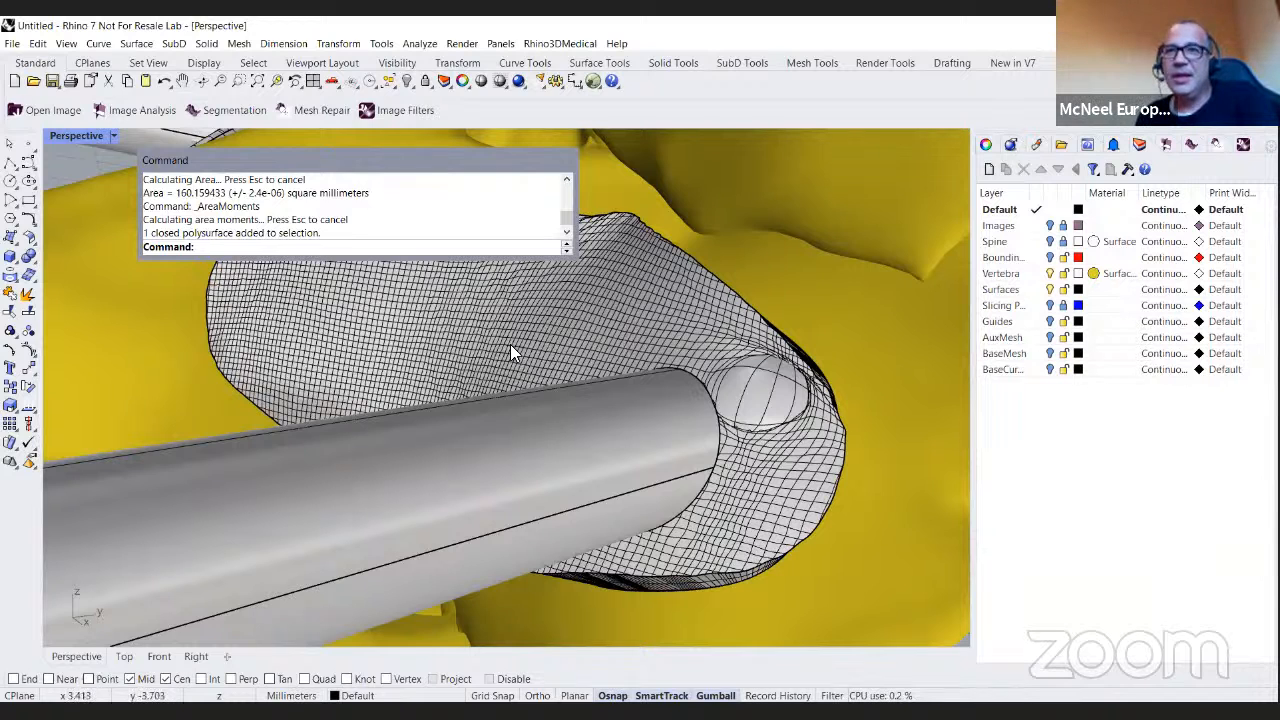
scroll(476, 350, "down", 2)
right_click_drag(478, 352, 586, 416)
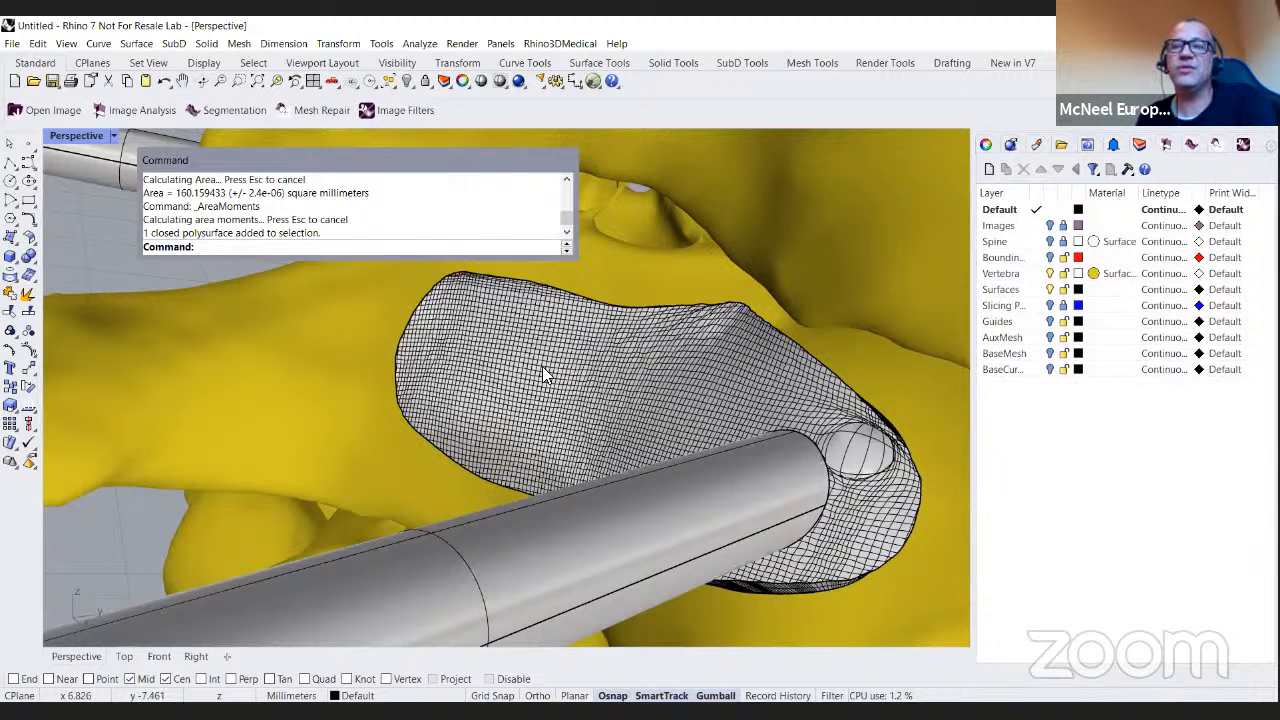
right_click_drag(514, 356, 506, 346)
scroll(509, 346, "down", 2)
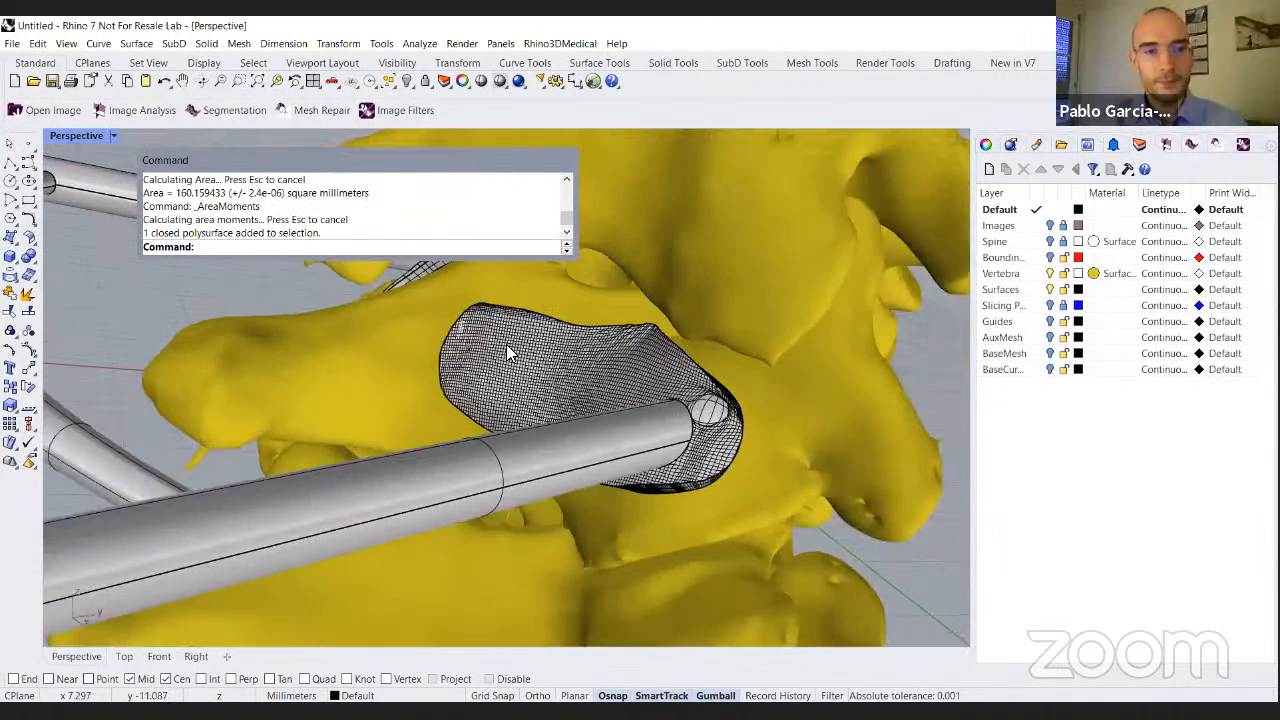
scroll(503, 345, "up", 2)
Look through the medical tool settings, return to the layer list and turn on the Images layer.
left_click(1189, 146)
left_click(1216, 145)
left_click(1242, 146)
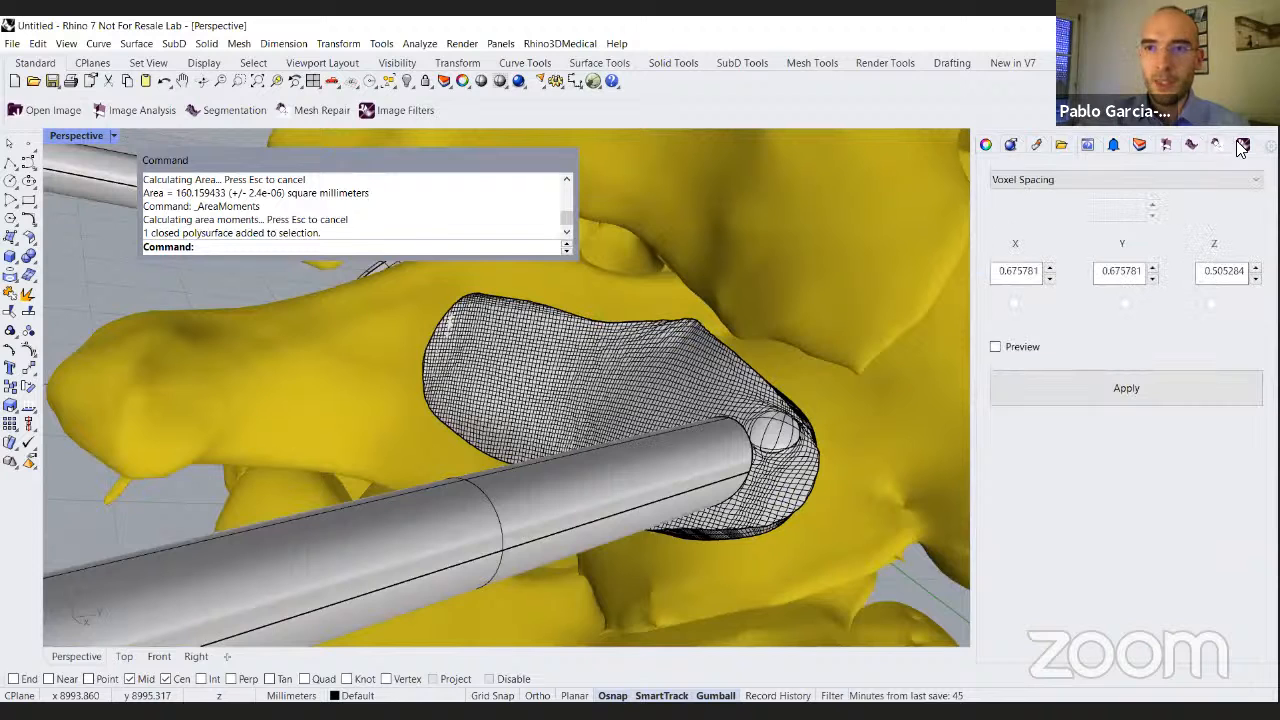
left_click(1139, 146)
left_click(1048, 226)
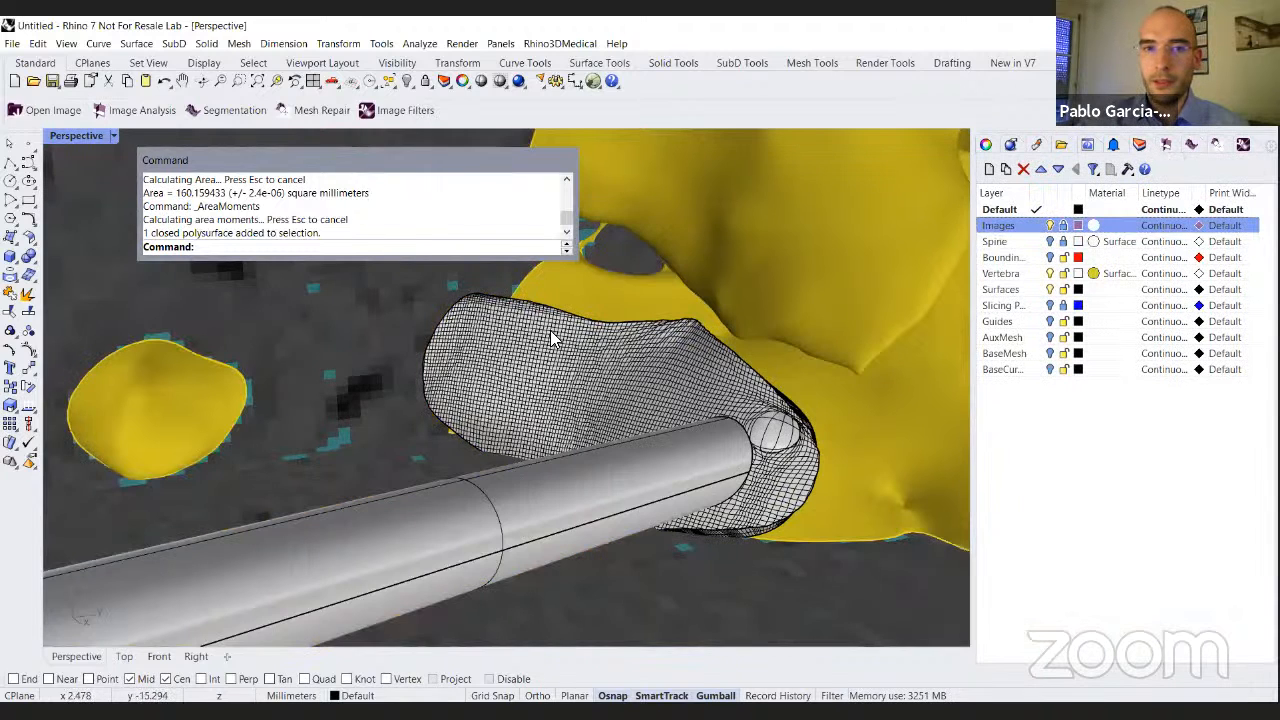
Restore the four-viewport layout and move the floating command history down over the Right view.
scroll(550, 330, "down", 4)
double_click(90, 137)
left_click_drag(340, 160, 742, 462)
scroll(340, 245, "down", 4)
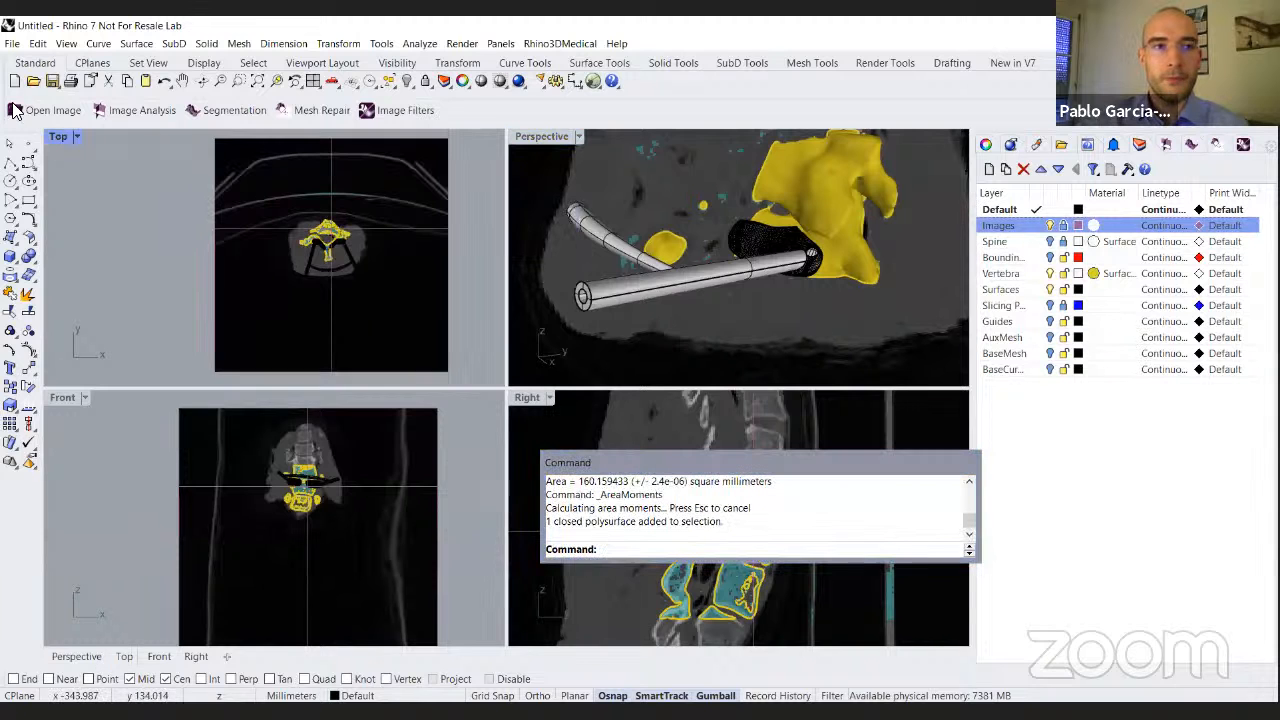
Maximize the Top view and examine the axial CT slice with the vertebra and guide outlines.
double_click(64, 138)
right_click_drag(445, 334, 319, 301)
scroll(430, 290, "up", 3)
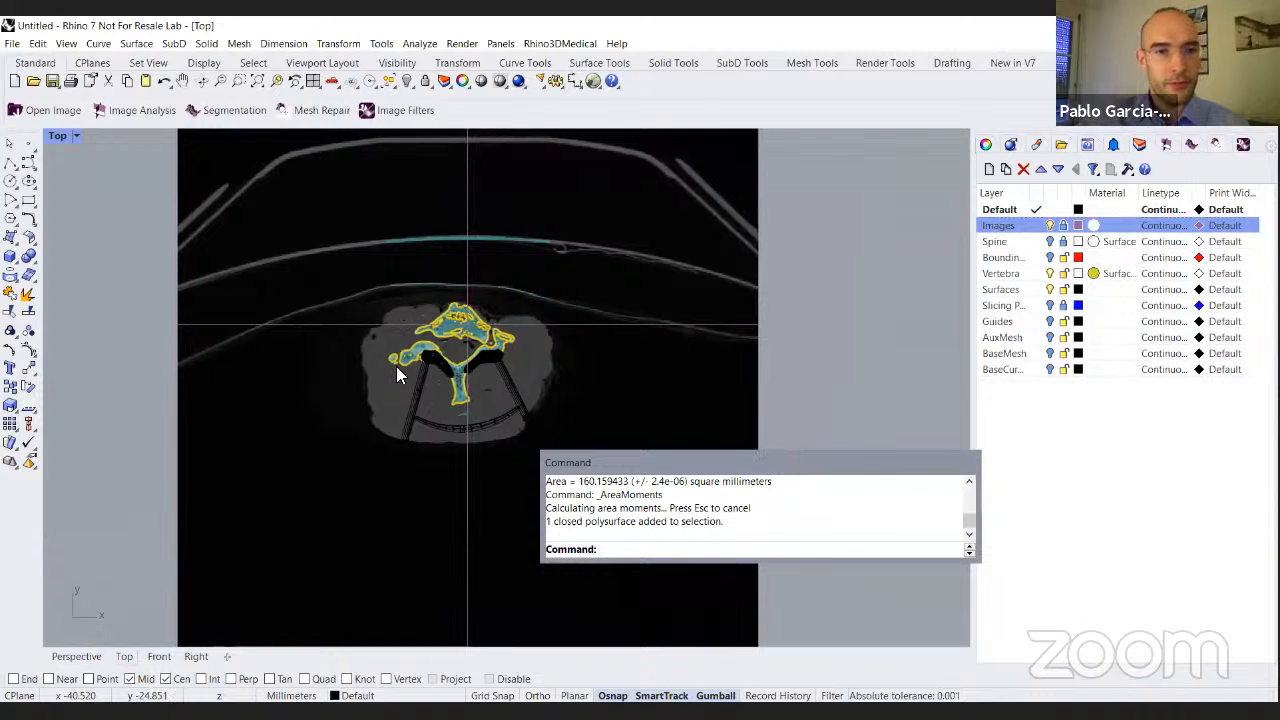
scroll(279, 296, "up", 2)
right_click_drag(437, 299, 409, 333)
scroll(314, 237, "up", 3)
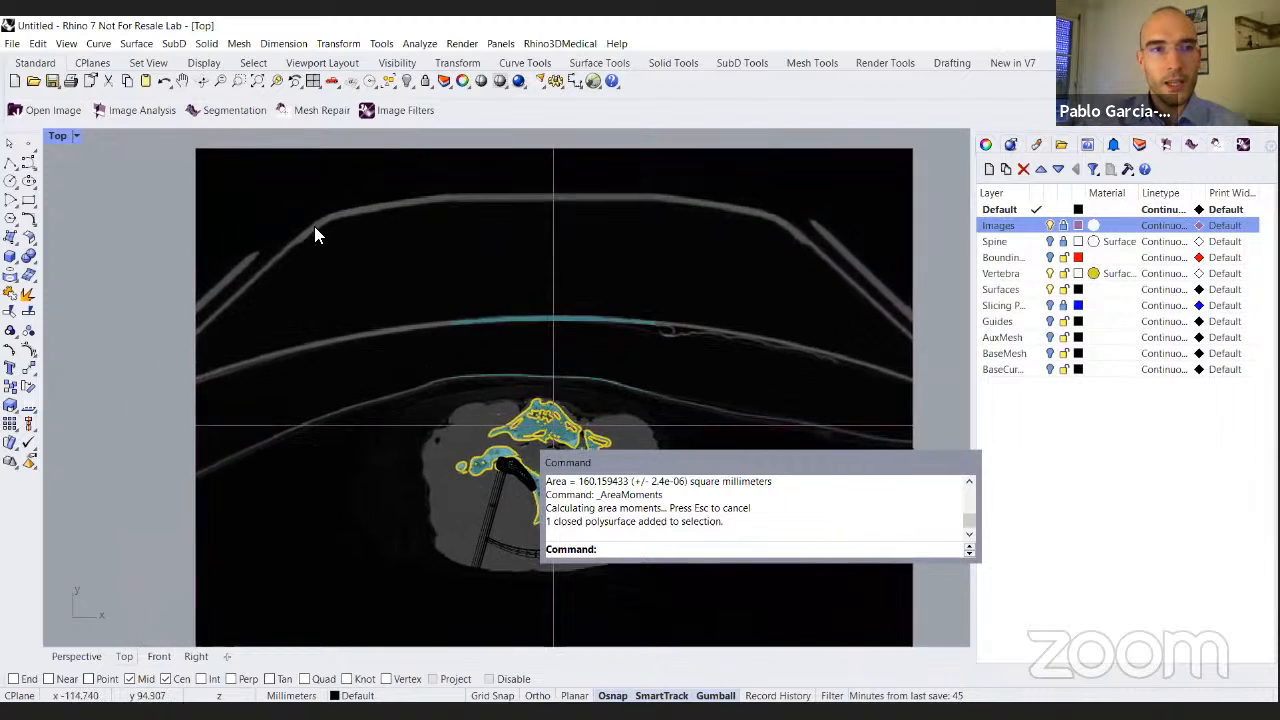
Check the Voxel Spacing image filter and open the scan's metadata with RMImageInfo.
left_click(370, 118)
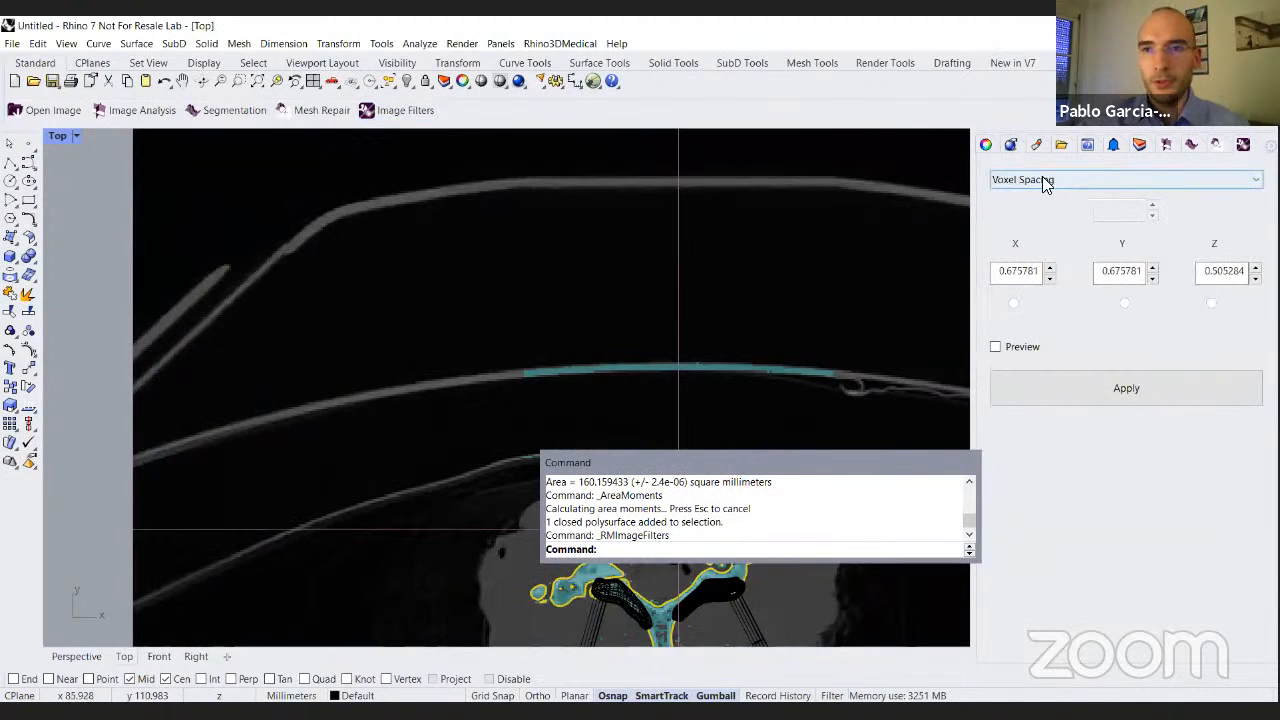
type("RM")
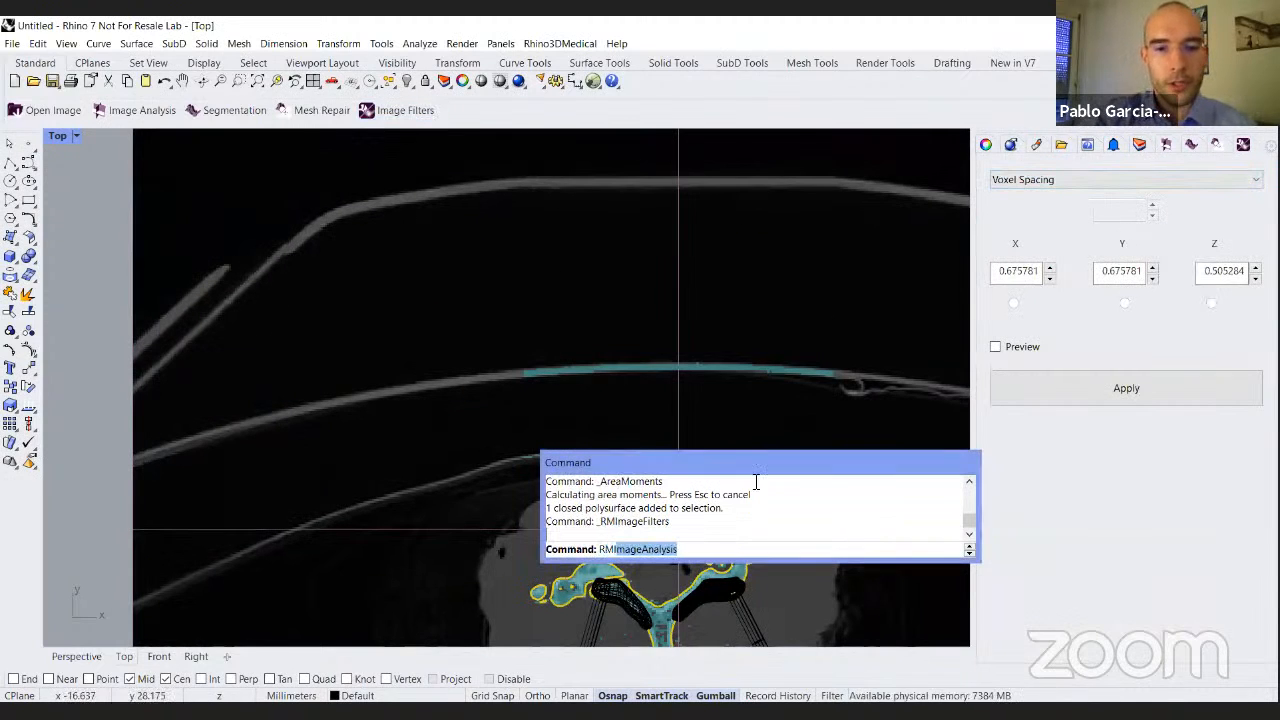
type("ImageInfo")
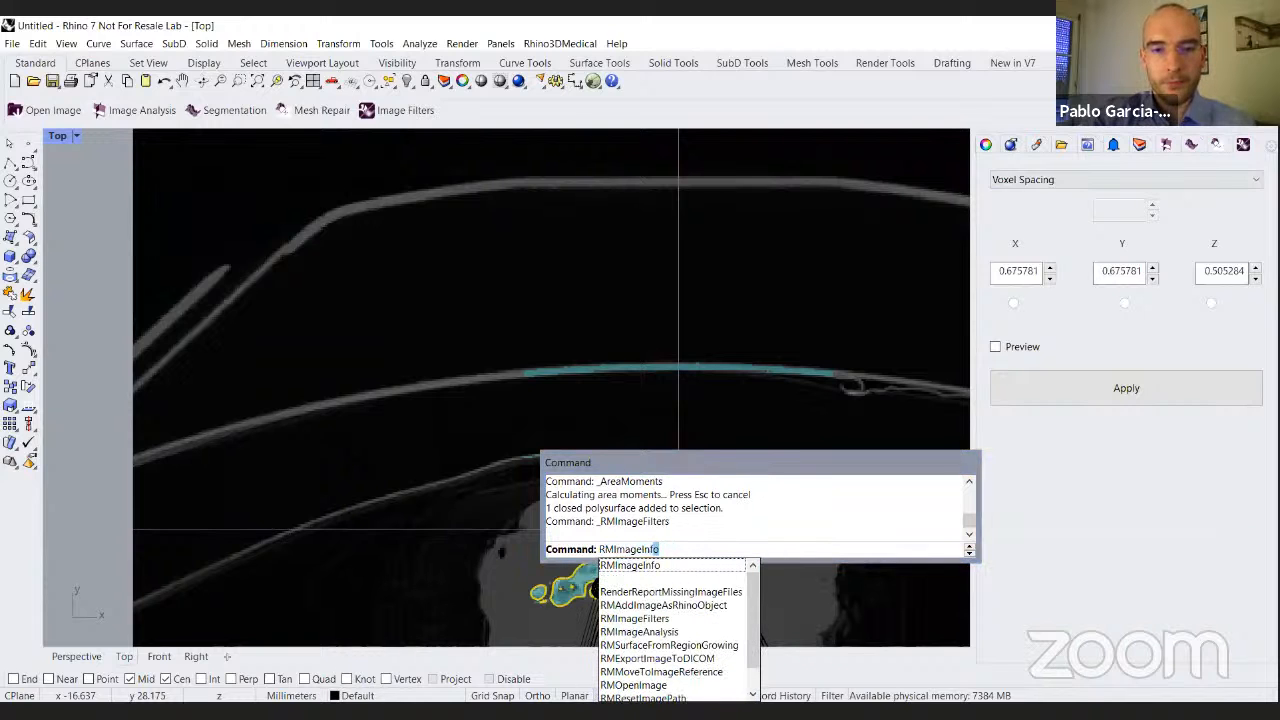
key("Return")
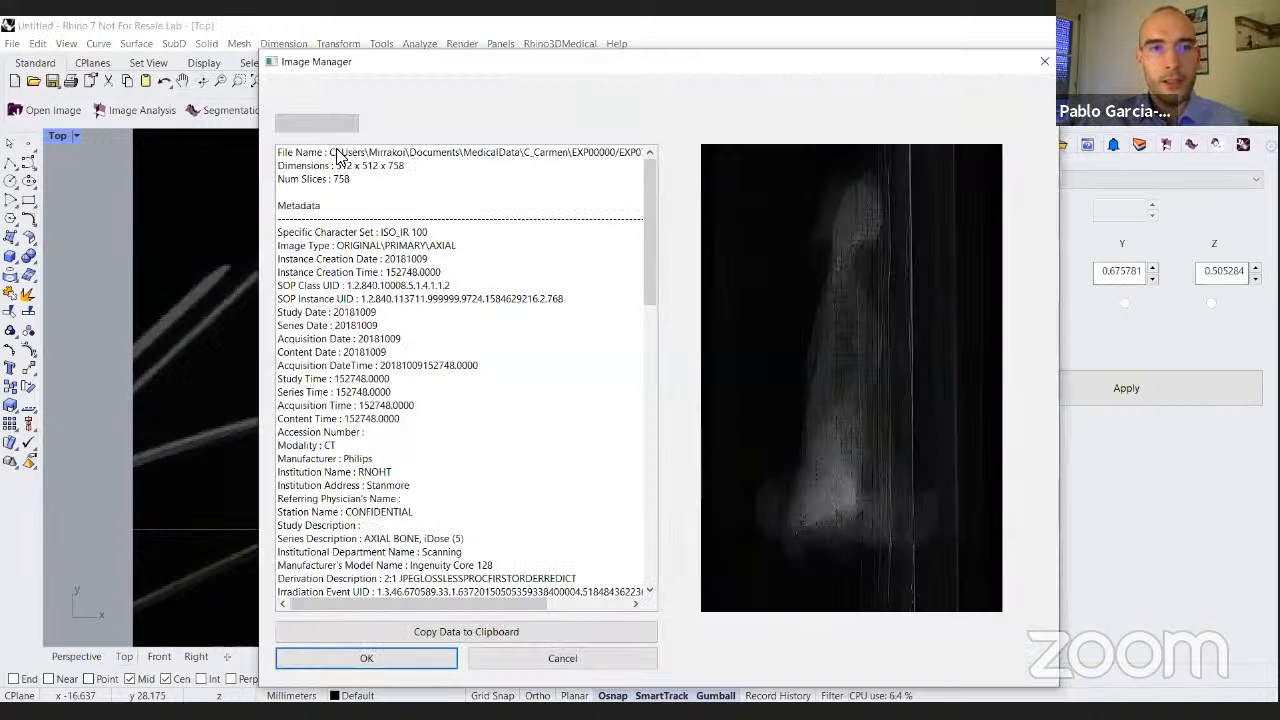
Read through the scan's metadata for slice thickness, slice spacing and pixel spacing, and close it.
left_click_drag(646, 254, 632, 480)
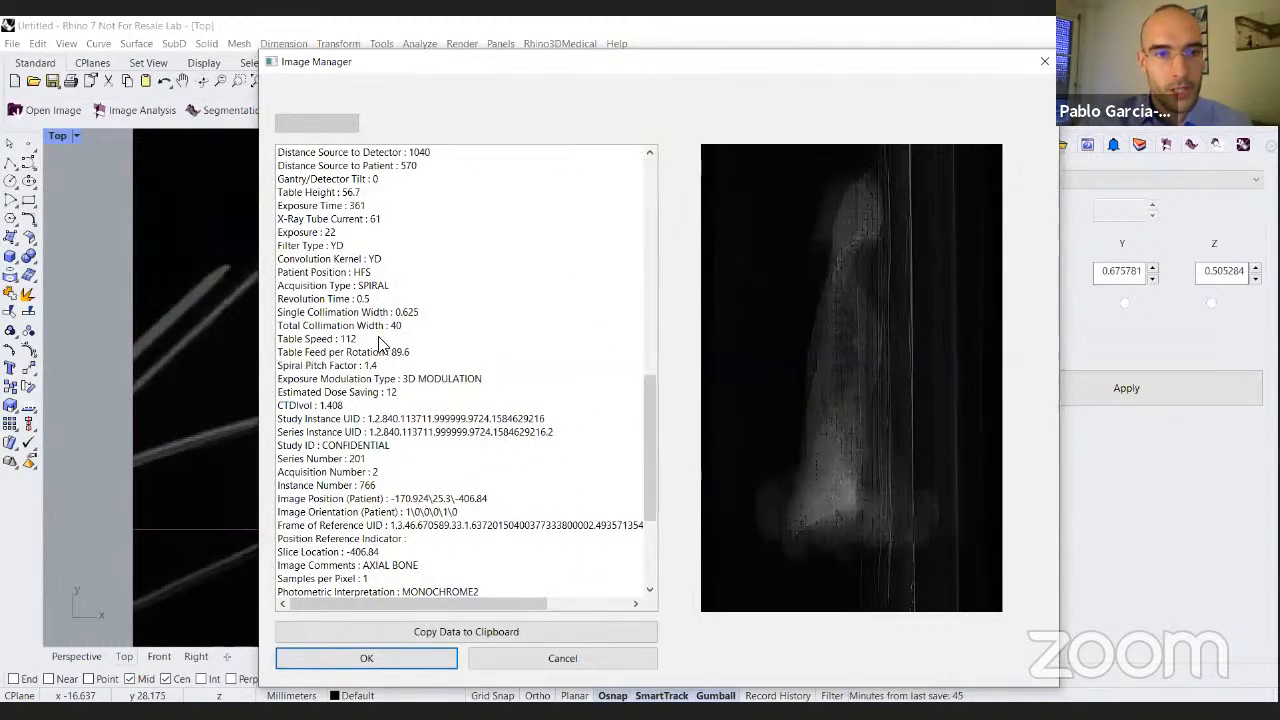
scroll(420, 508, "down", 4)
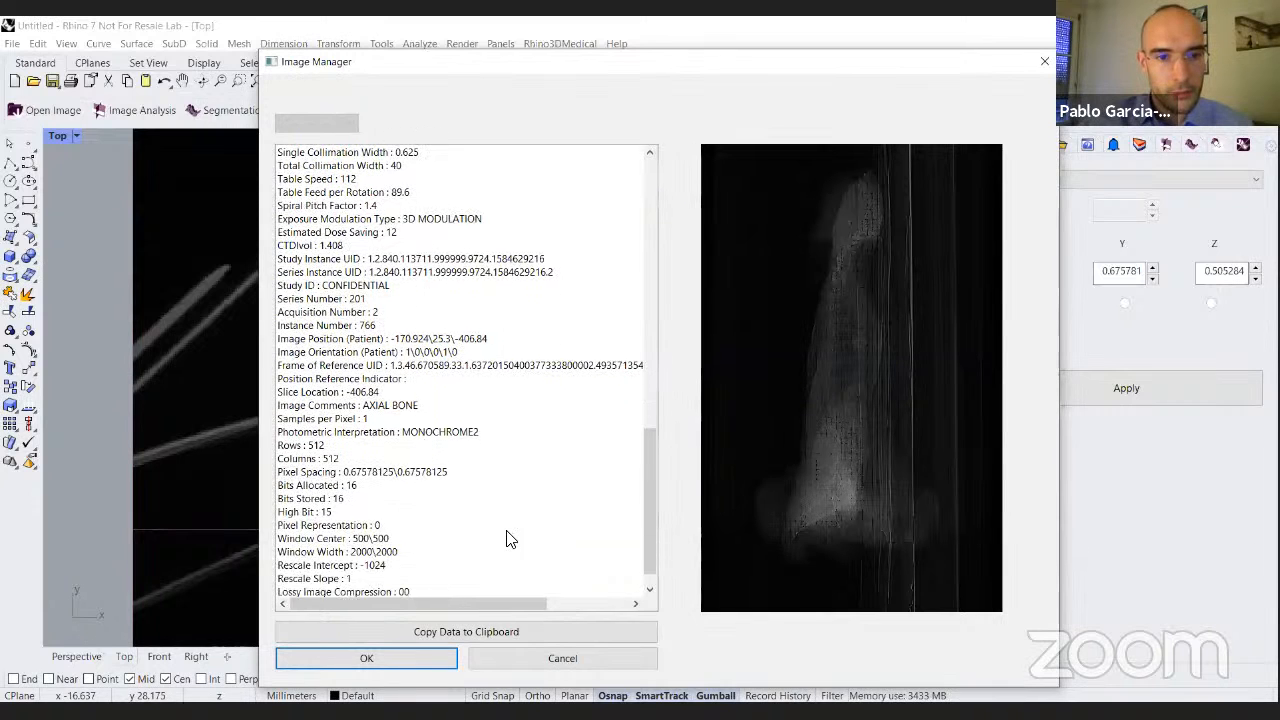
scroll(506, 540, "up", 8)
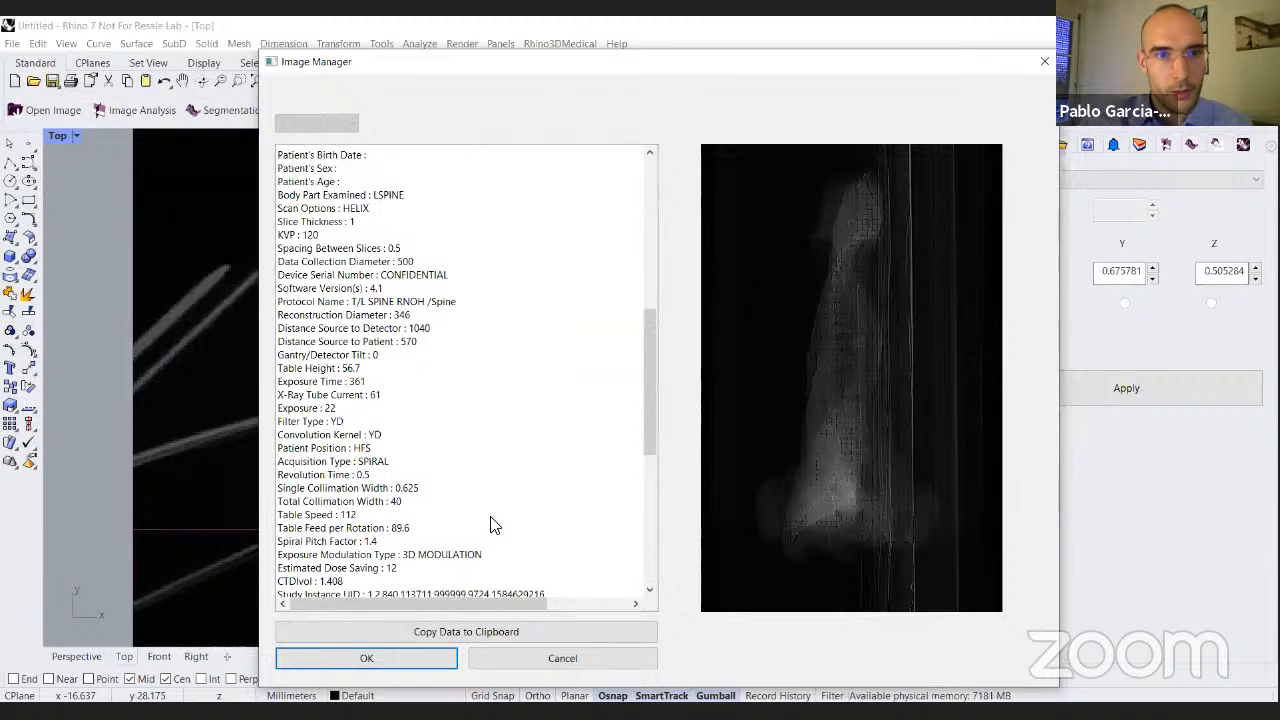
scroll(491, 524, "up", 6)
left_click_drag(651, 314, 637, 472)
scroll(372, 467, "down", 1)
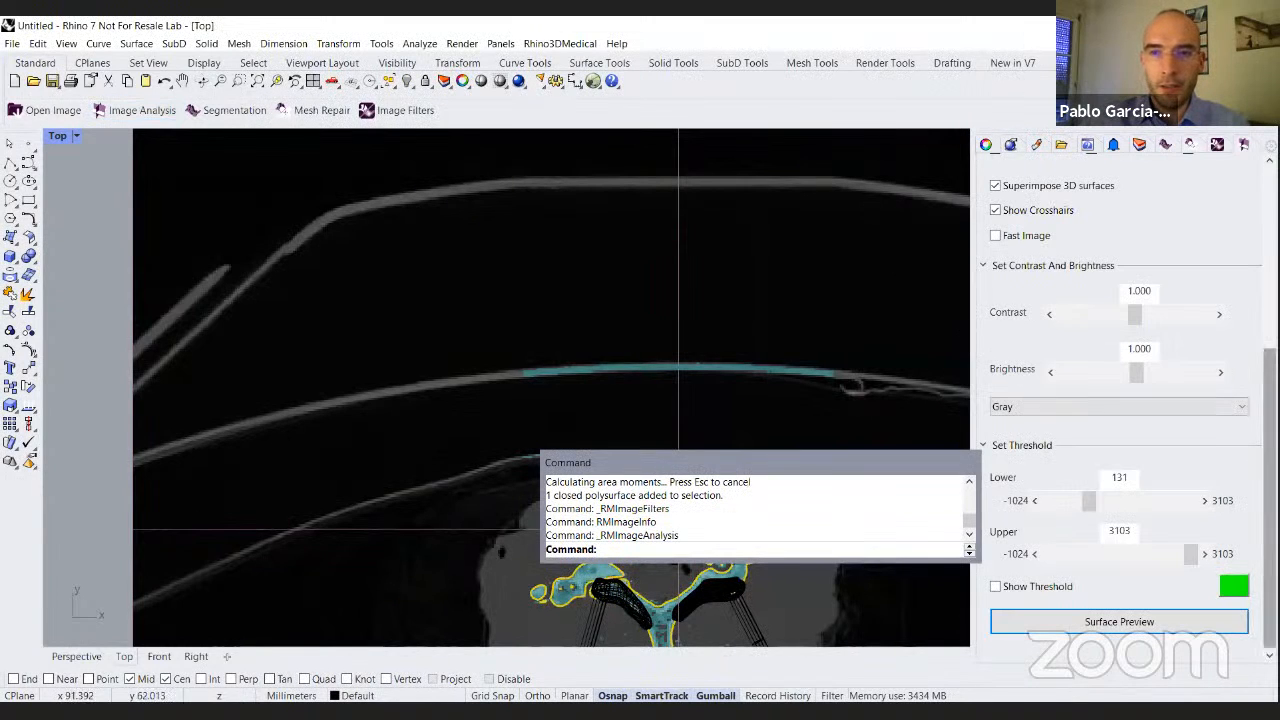
Review the Image Analysis navigation settings and frame the full width of the axial slice in the Top view.
scroll(1113, 338, "up", 5)
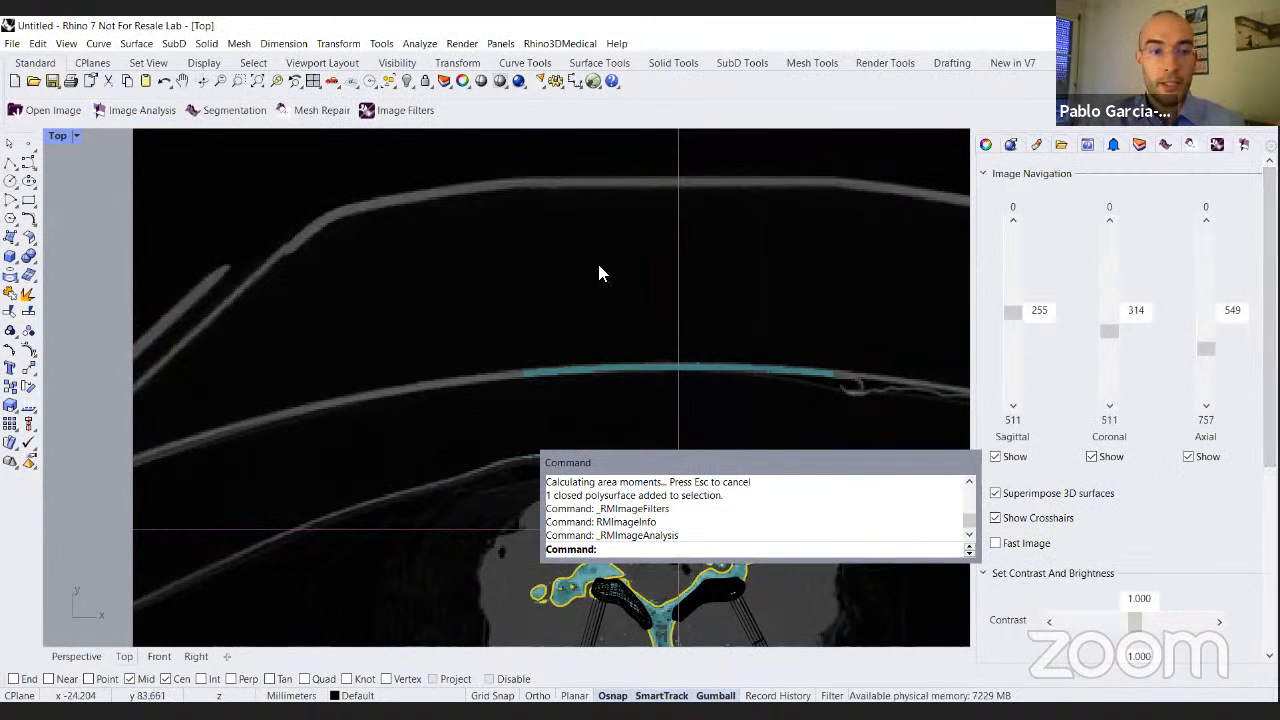
scroll(602, 260, "down", 4)
right_click_drag(534, 297, 388, 302)
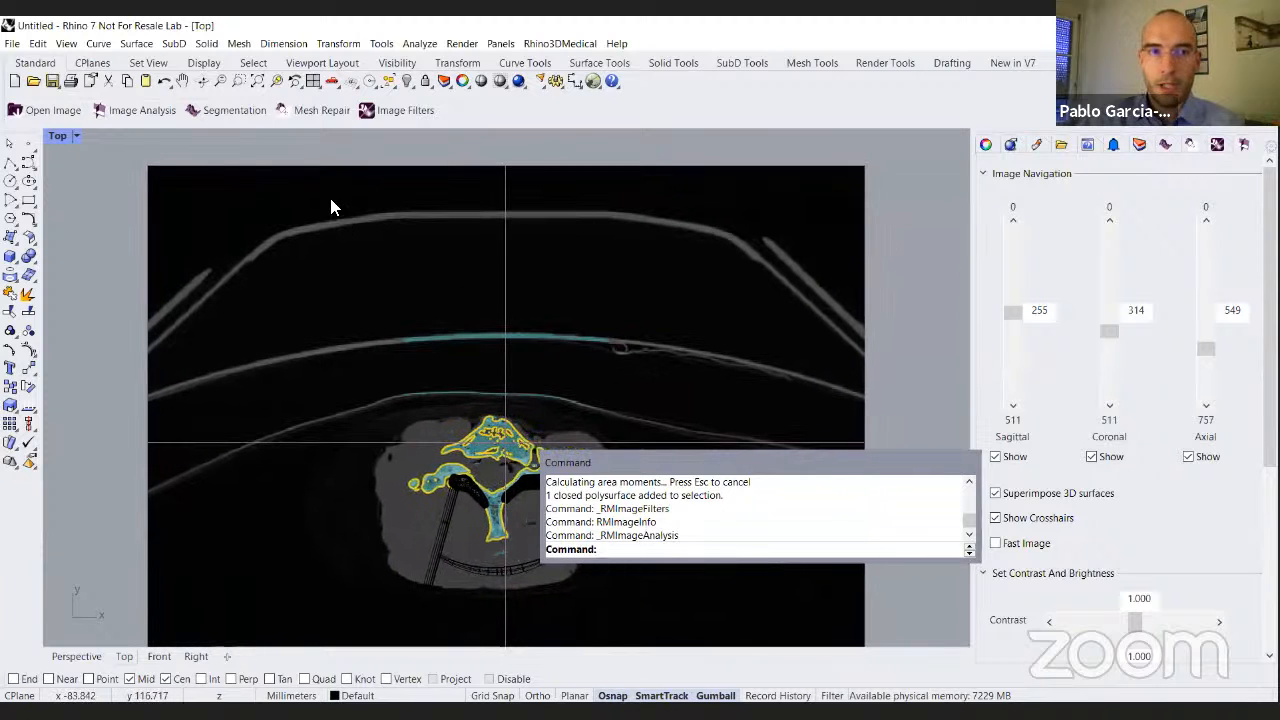
scroll(154, 169, "up", 2)
scroll(277, 257, "down", 2)
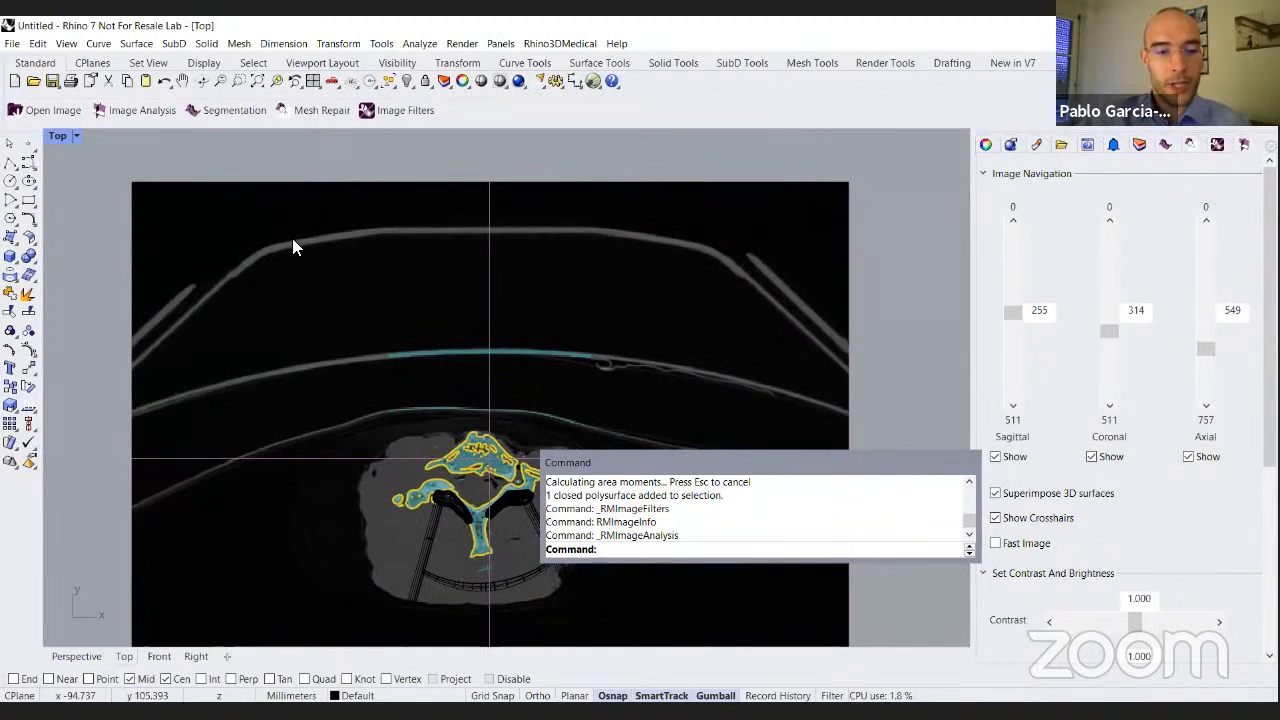
type("Measur")
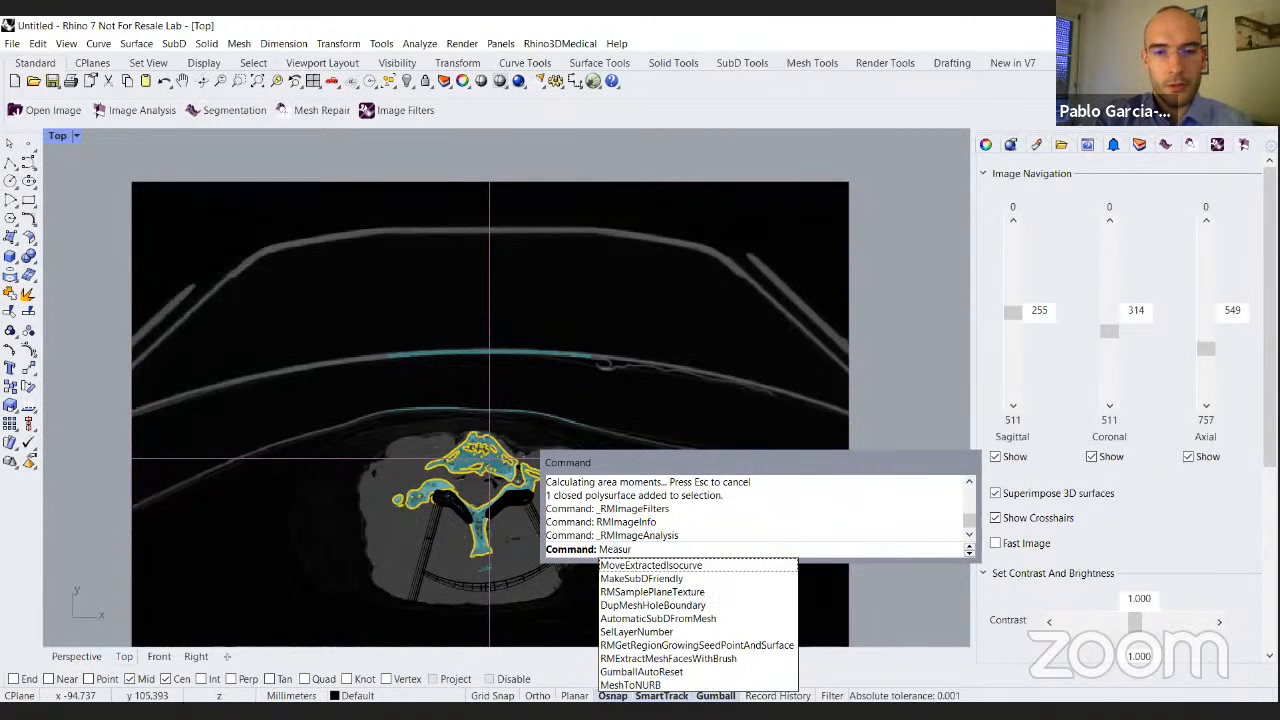
key("BackSpace")
key("BackSpace")
key("BackSpace")
key("BackSpace")
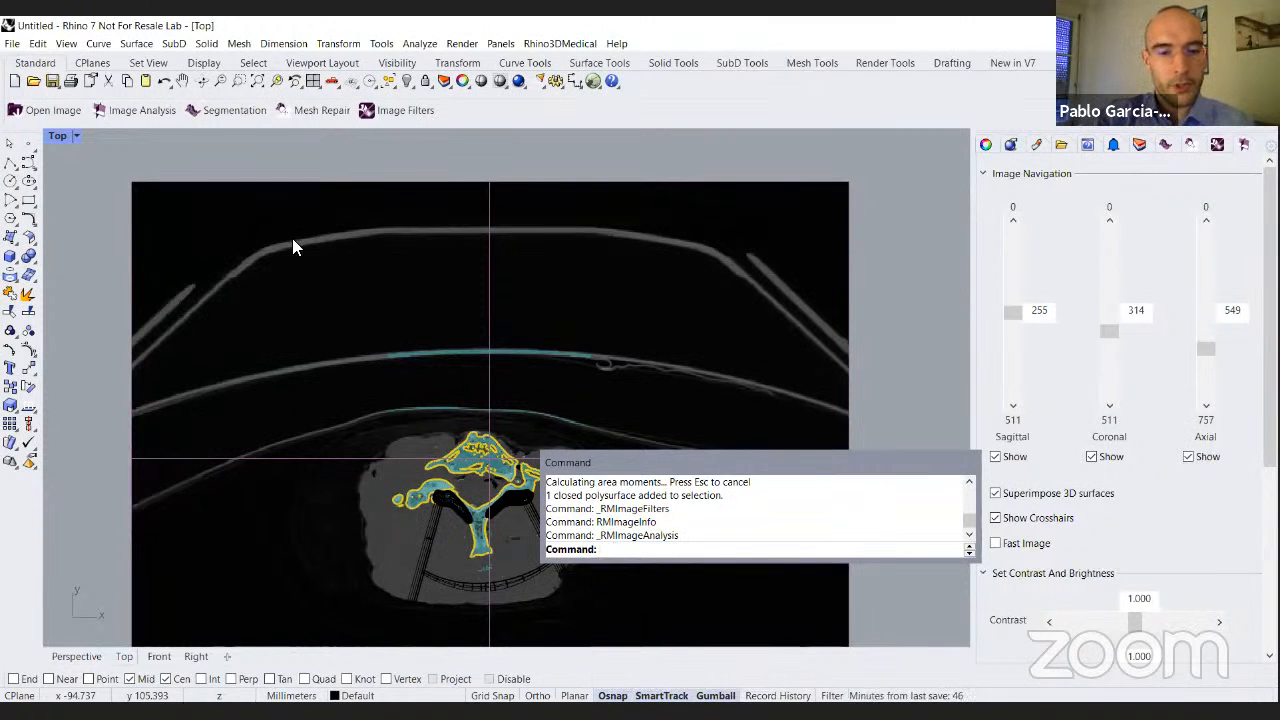
type("Meas")
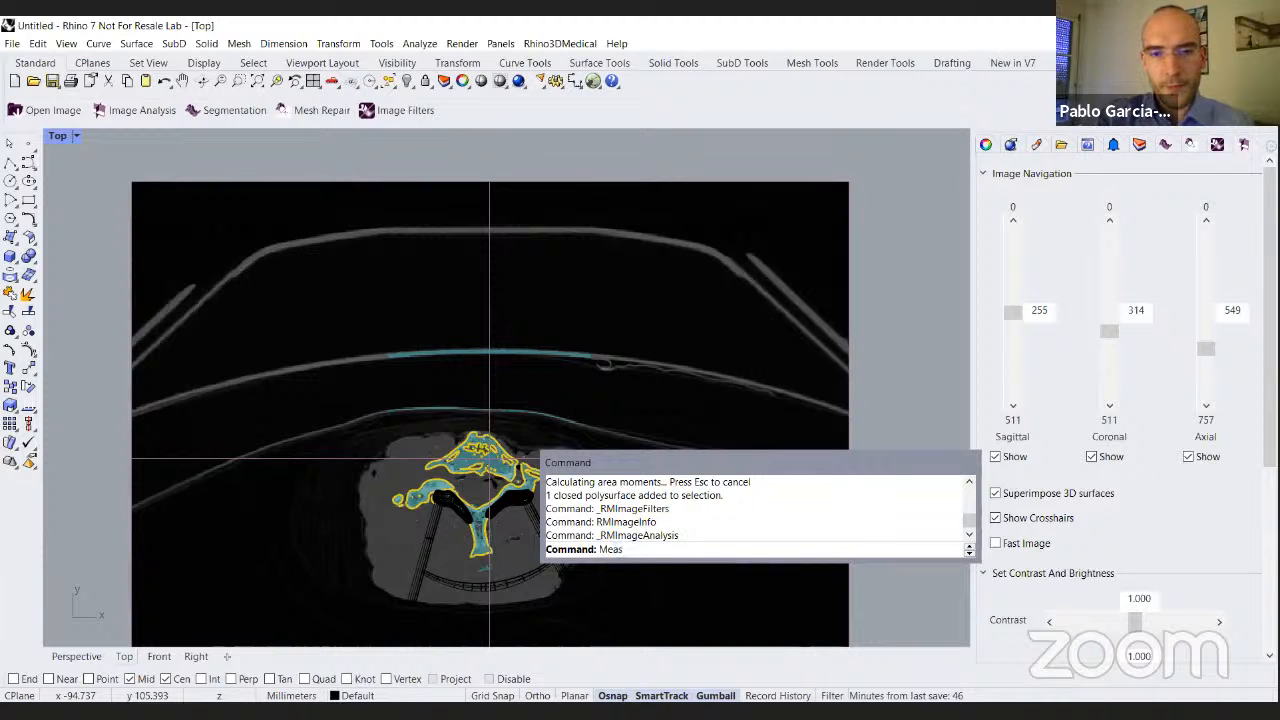
type("ur")
key("BackSpace")
key("BackSpace")
key("BackSpace")
key("BackSpace")
key("BackSpace")
key("BackSpace")
type("Length")
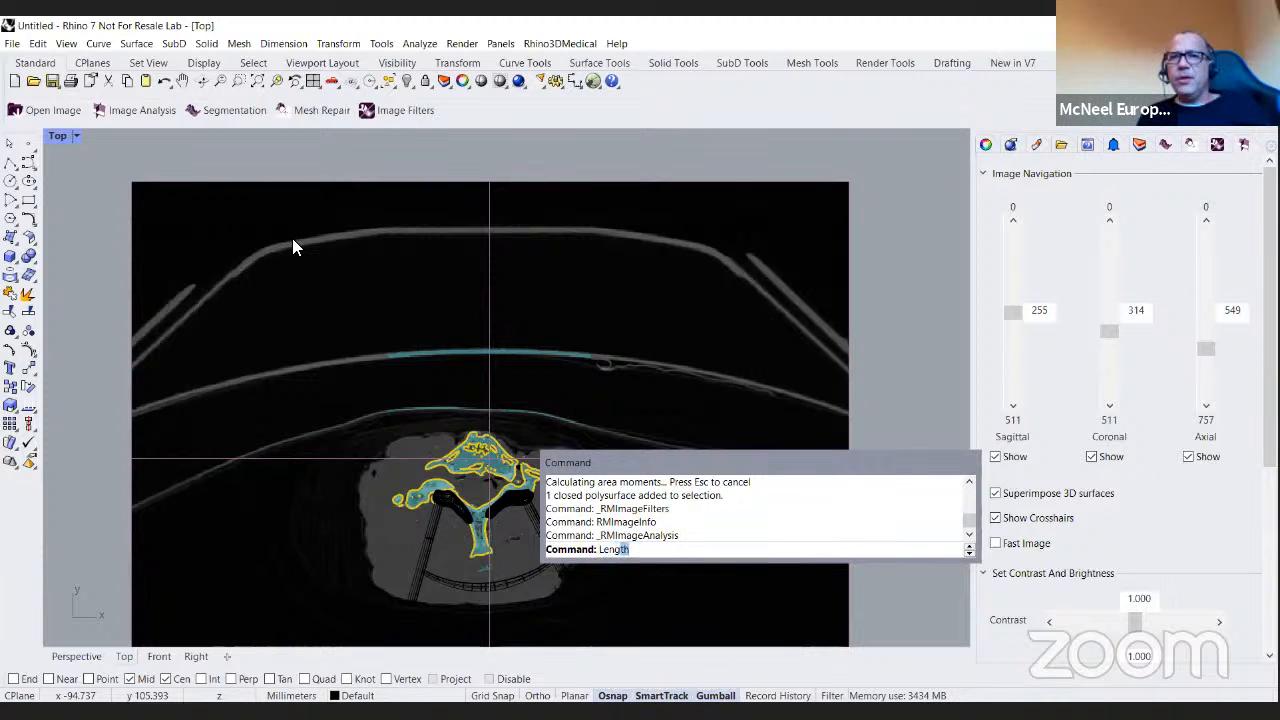
key("Return")
key("Escape")
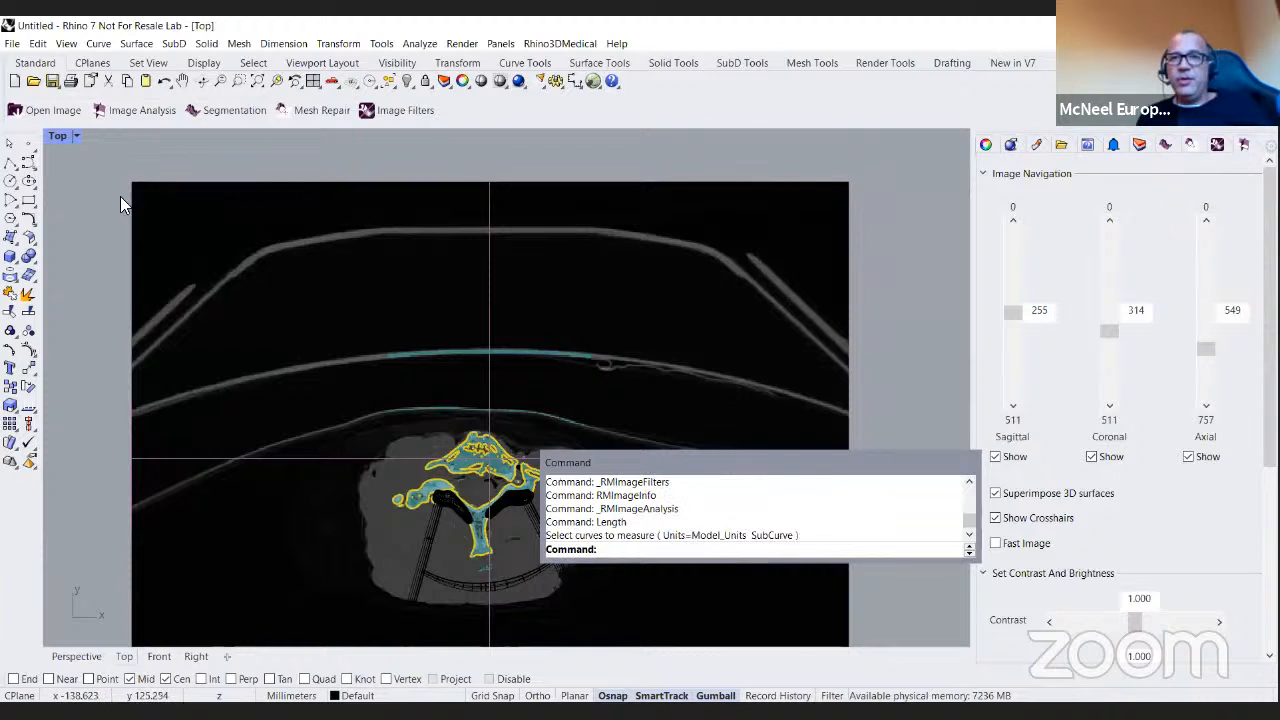
Try to draw a polyline between the two upper corners of the axial slice.
left_click(10, 162)
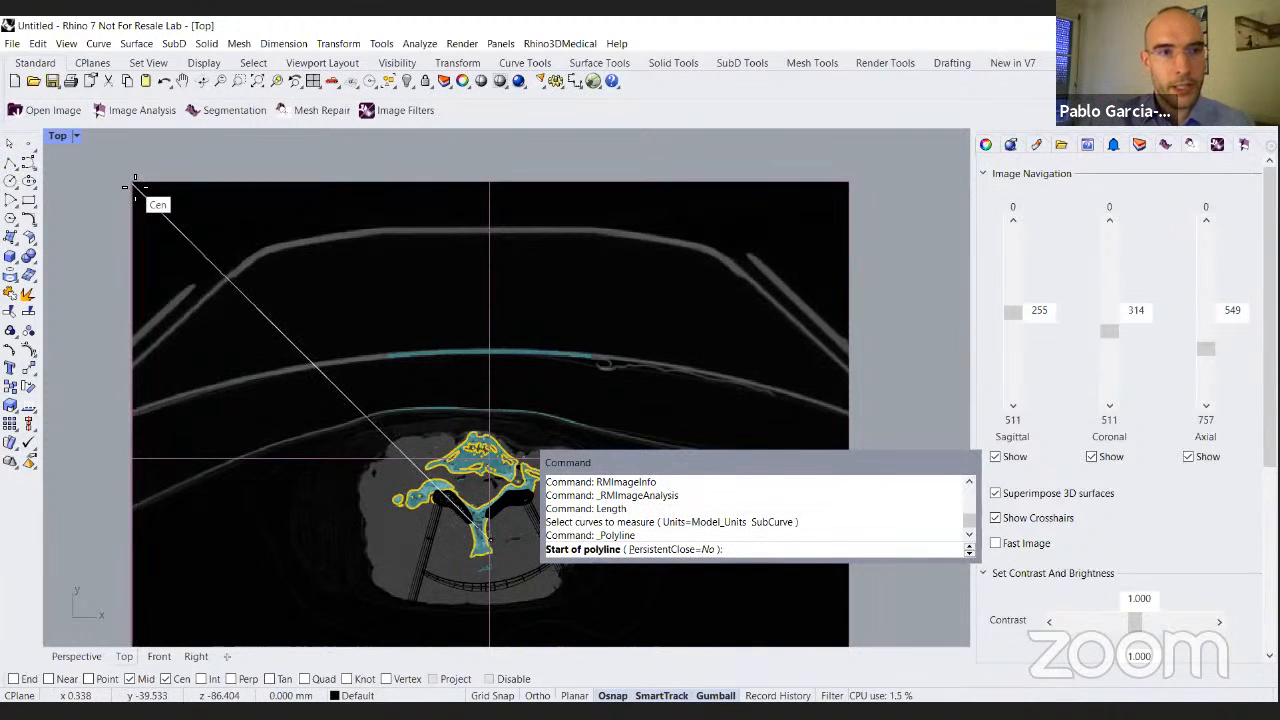
left_click(135, 186)
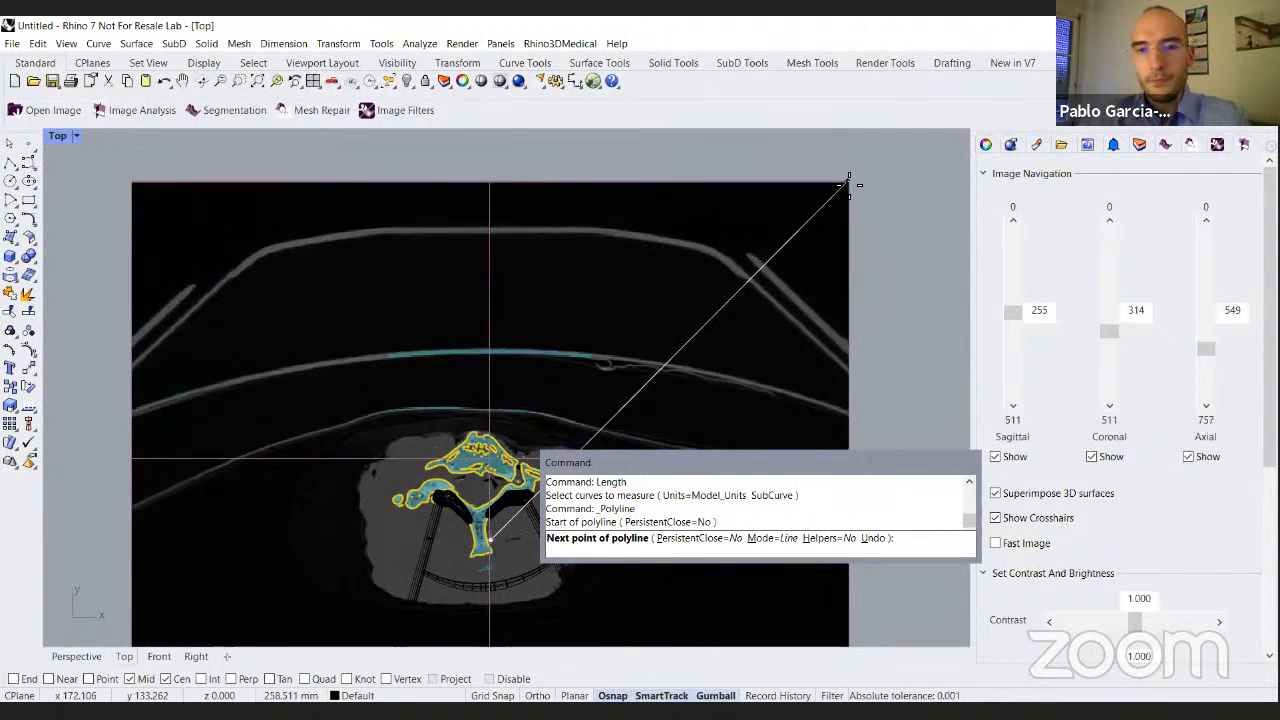
left_click(845, 187)
key("Return")
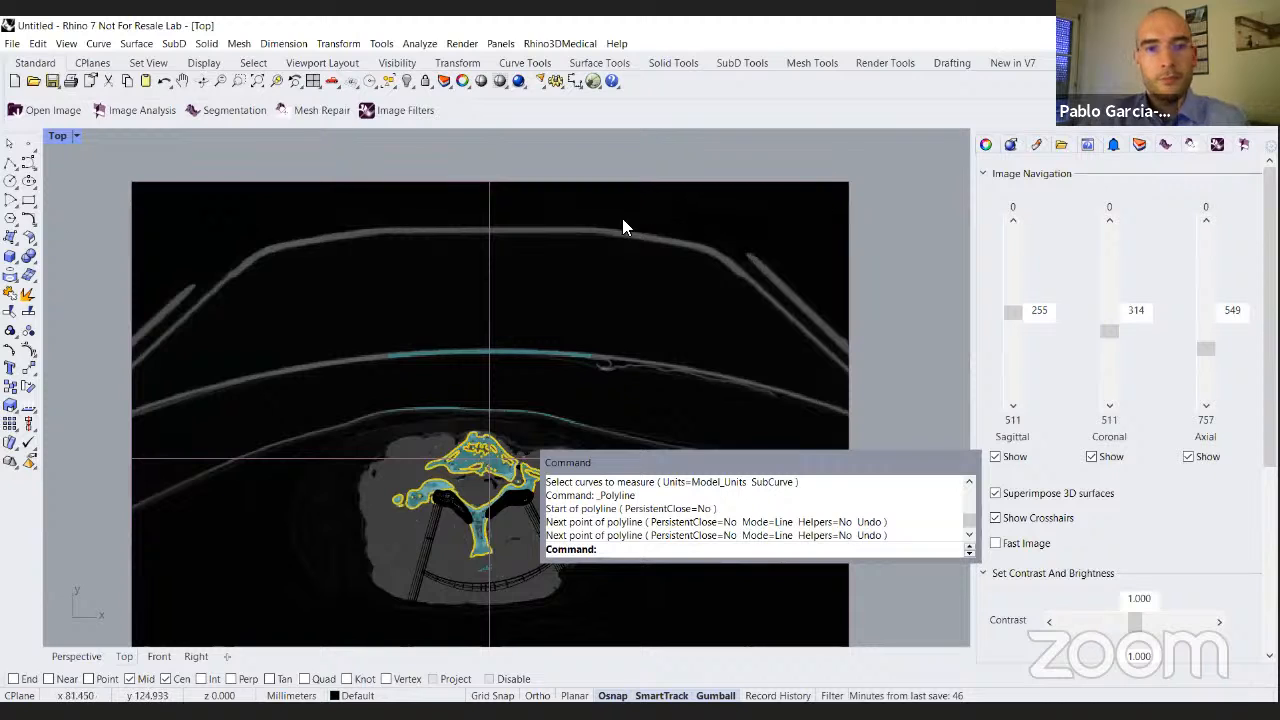
Draw a horizontal line about 345 mm long just above the axial slice, spanning its full width.
type("Line")
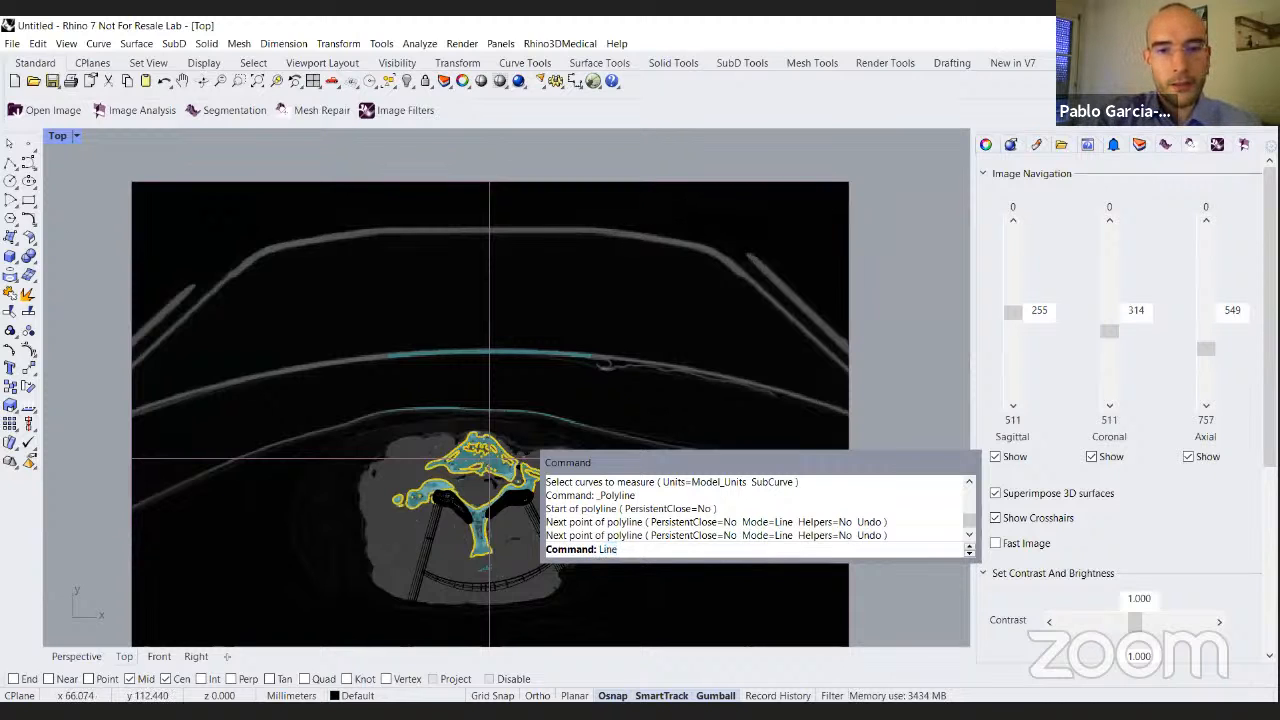
key("Return")
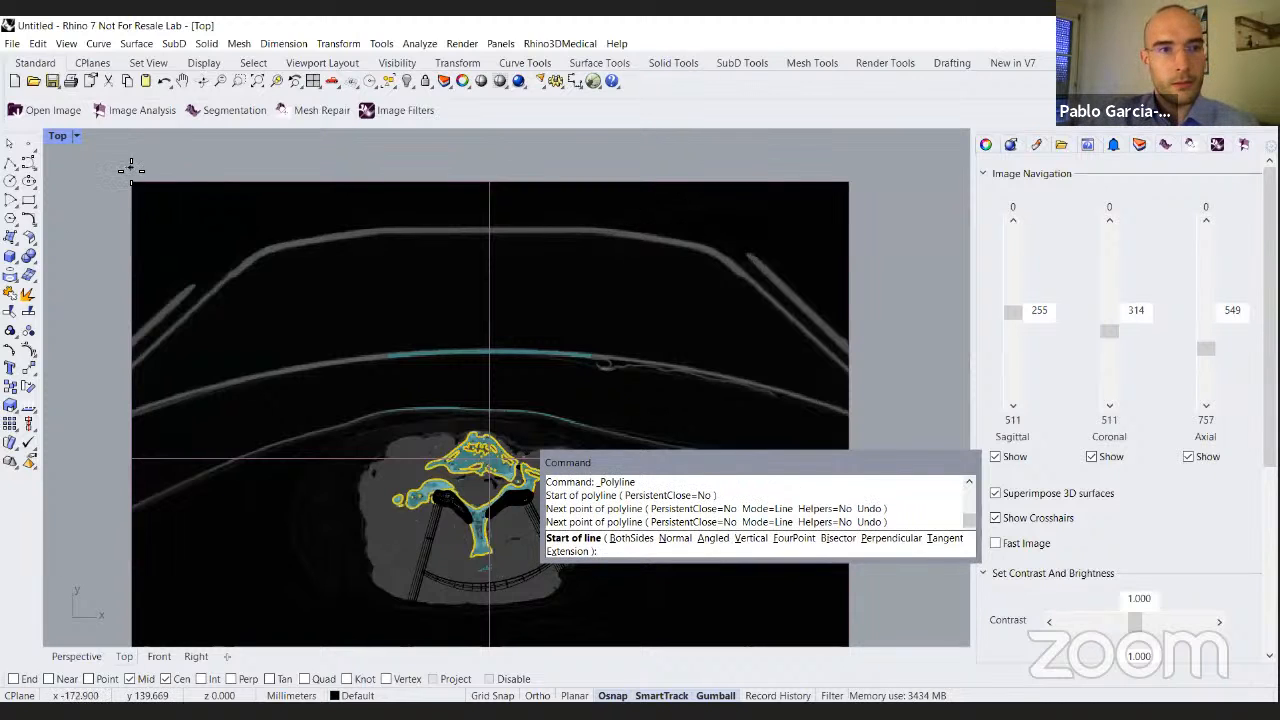
left_click(131, 168)
key("F8")
key("F8")
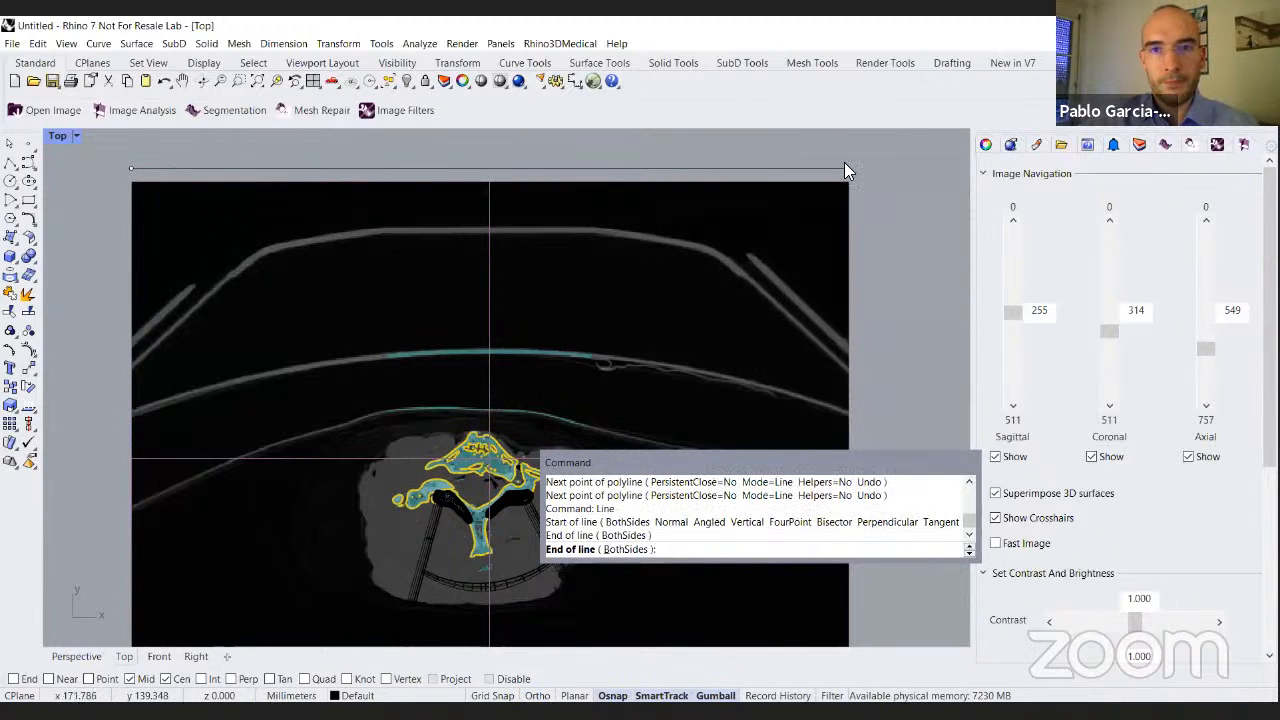
left_click(856, 208)
Measure the length of the horizontal line above the axial slice with the Length command.
type("Length")
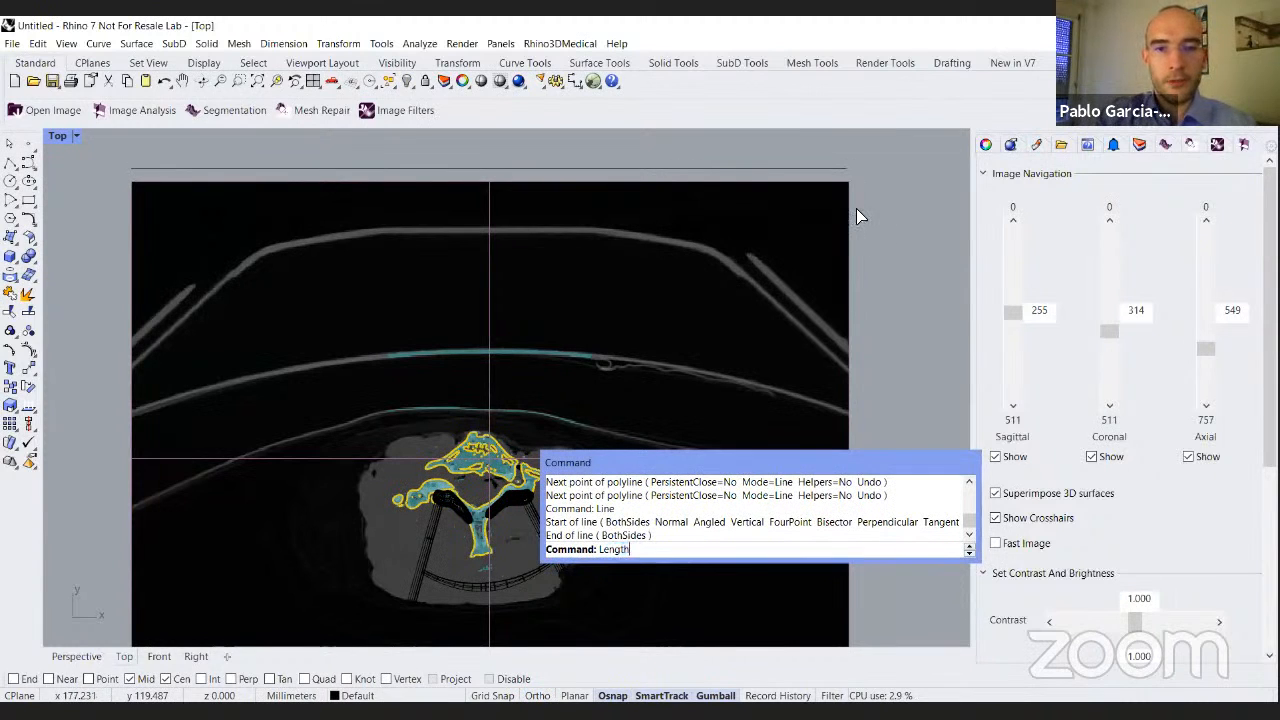
key("Return")
left_click(741, 171)
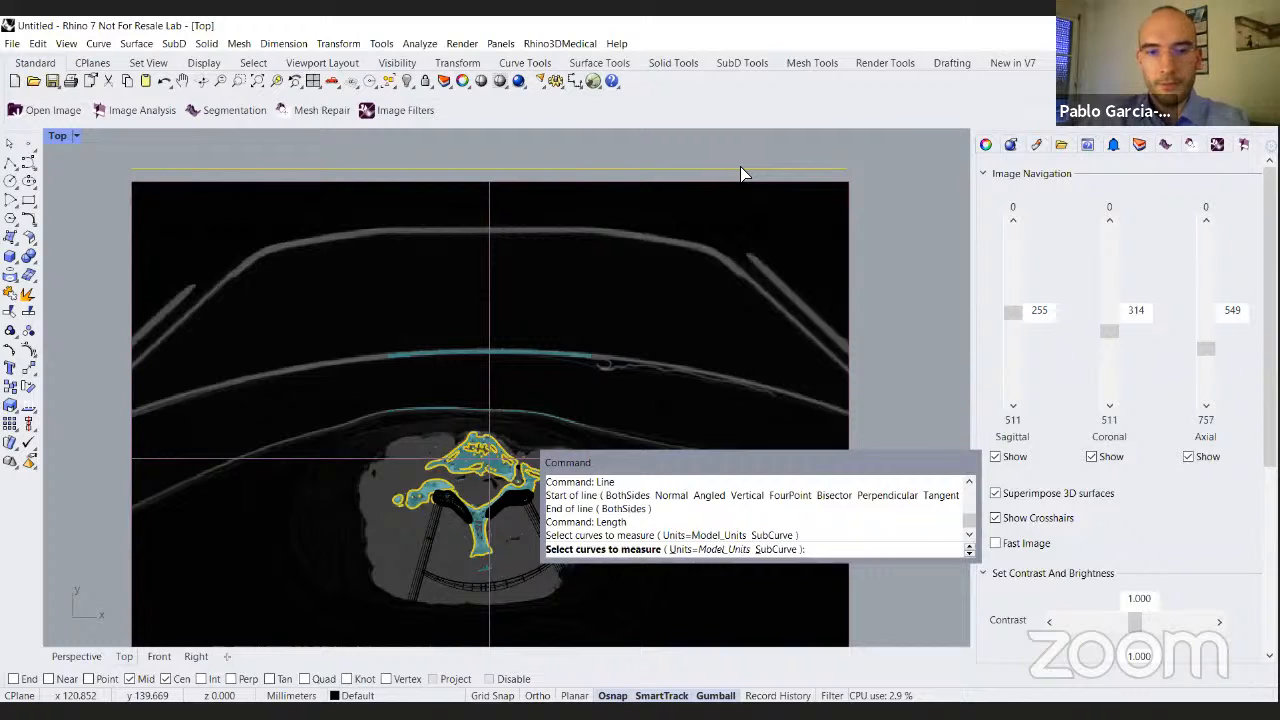
key("Return")
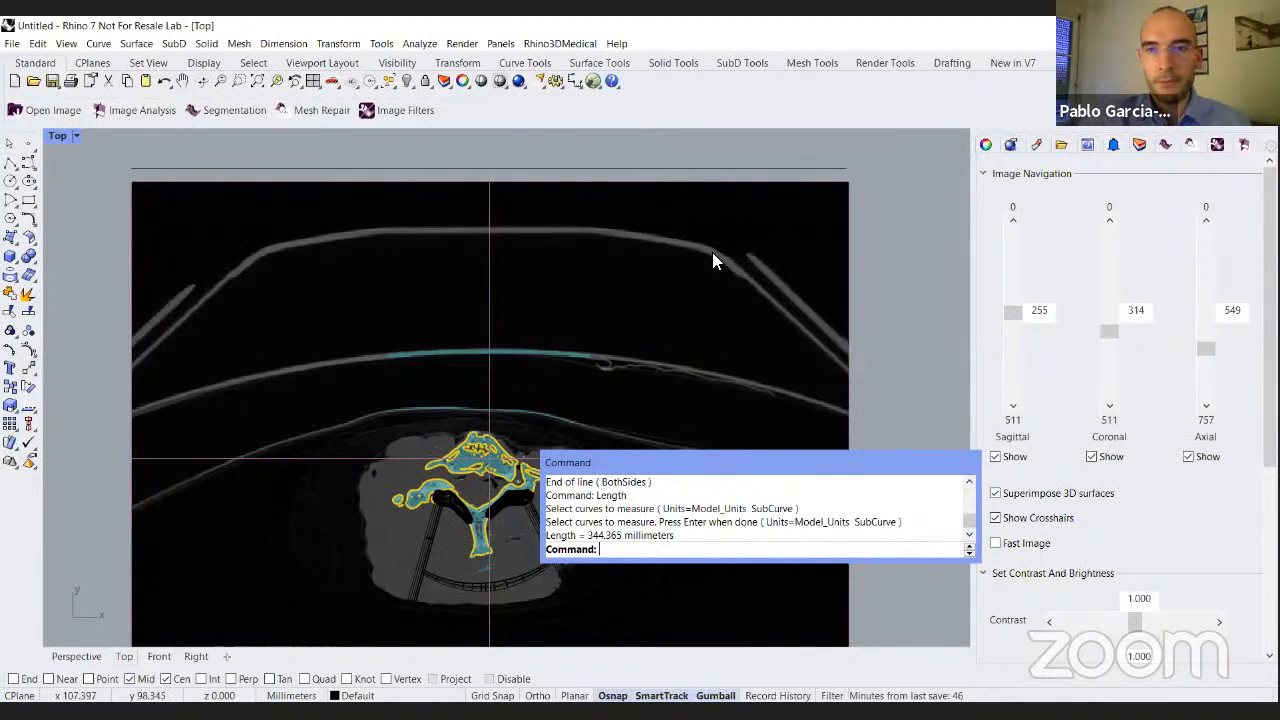
Restore the four-view layout, examine the drill guide on the vertebra from several angles in Perspective, and move the command window aside.
left_click(1208, 350)
scroll(1208, 350, "down", 2)
scroll(1208, 350, "up", 2)
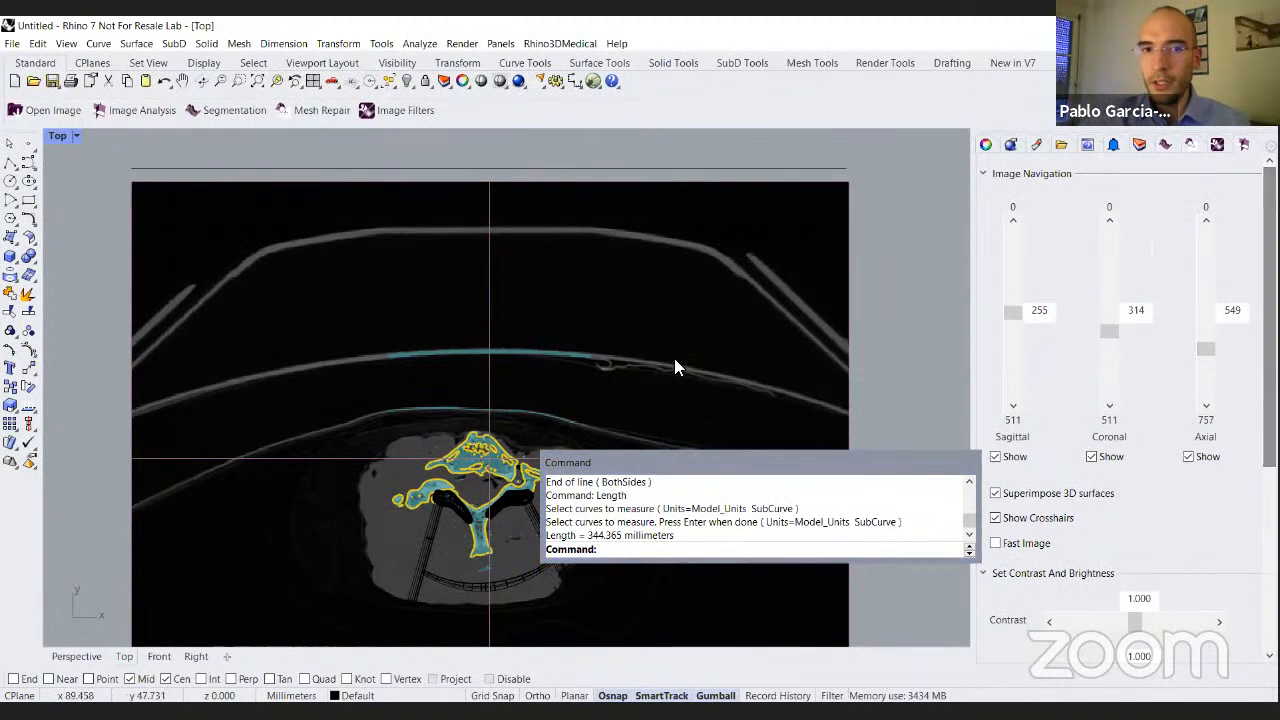
scroll(675, 362, "down", 4)
scroll(683, 413, "up", 4)
scroll(611, 347, "down", 1)
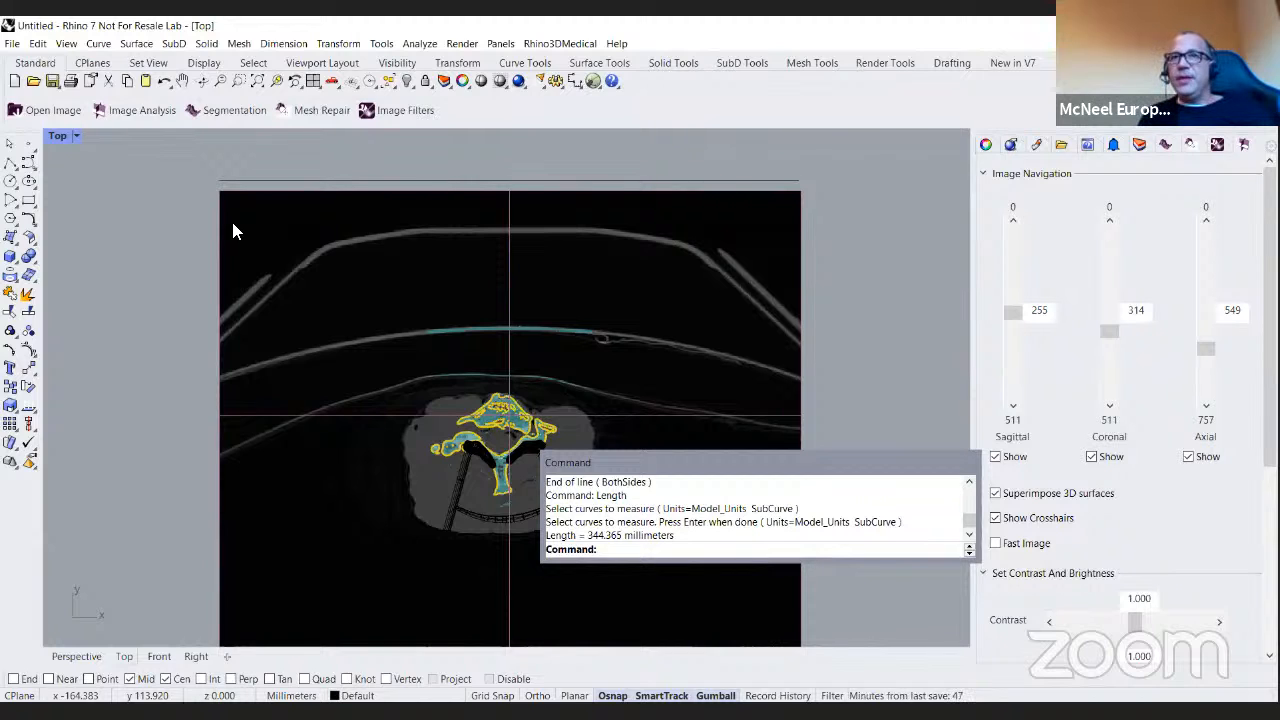
double_click(59, 136)
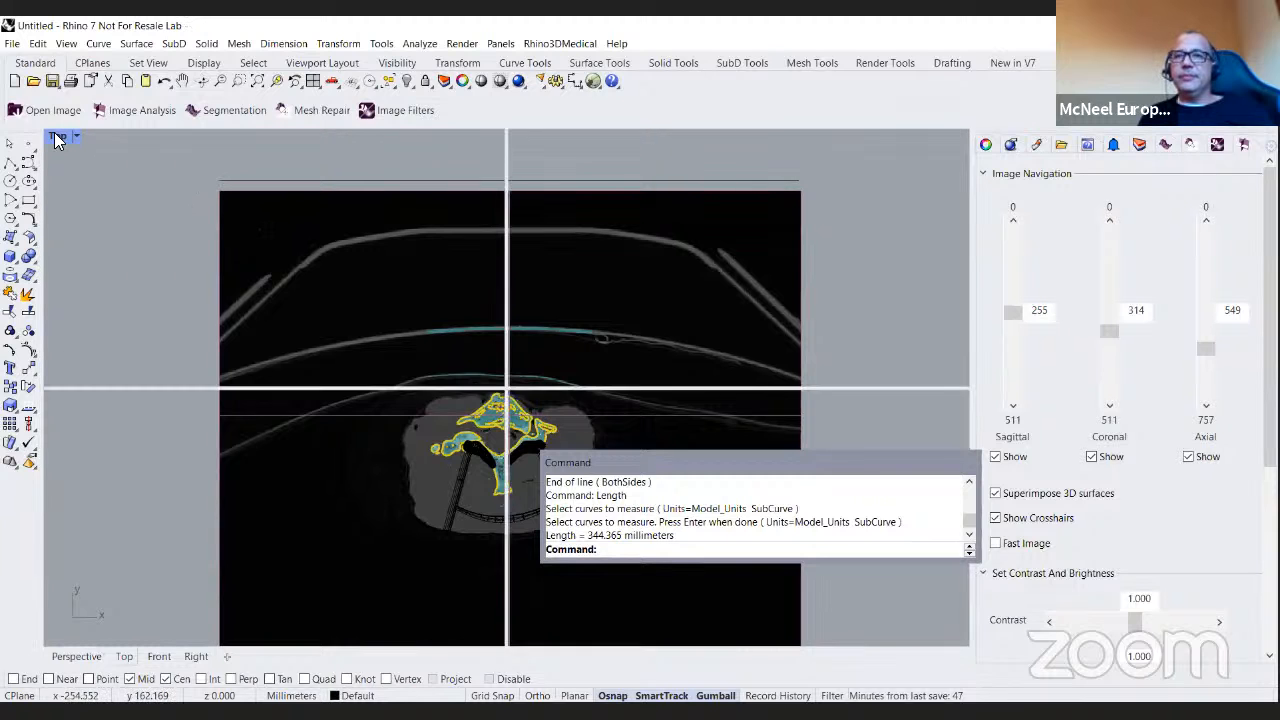
right_click_drag(682, 286, 800, 280)
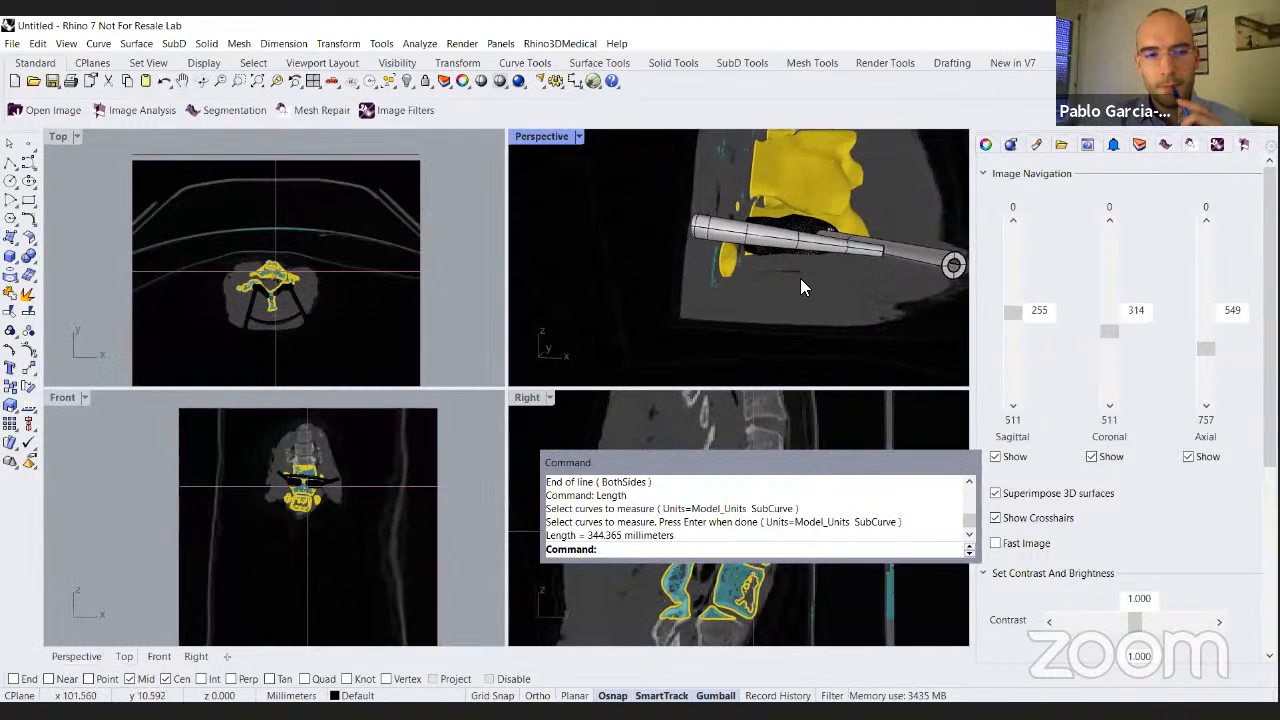
scroll(716, 271, "up", 4)
right_click_drag(665, 261, 758, 256)
left_click_drag(985, 553, 1185, 653)
Start a new document without saving the changes to the current untitled one.
left_click(17, 83)
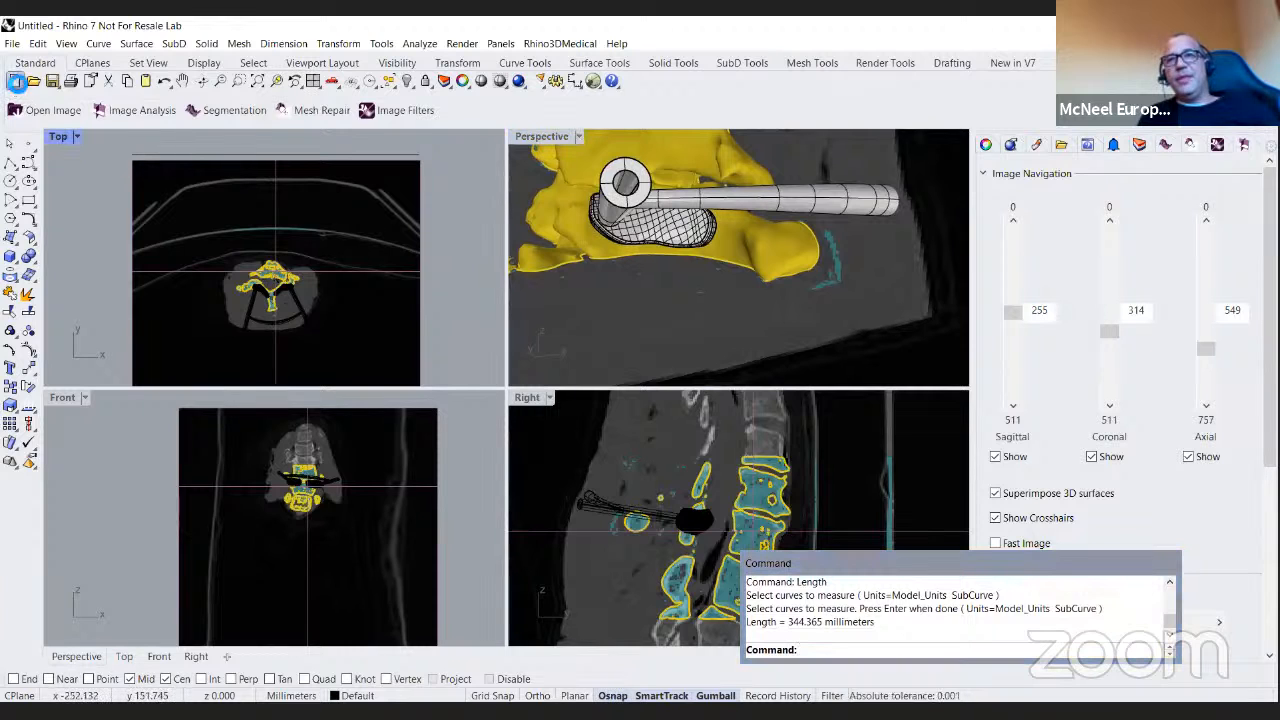
left_click(643, 405)
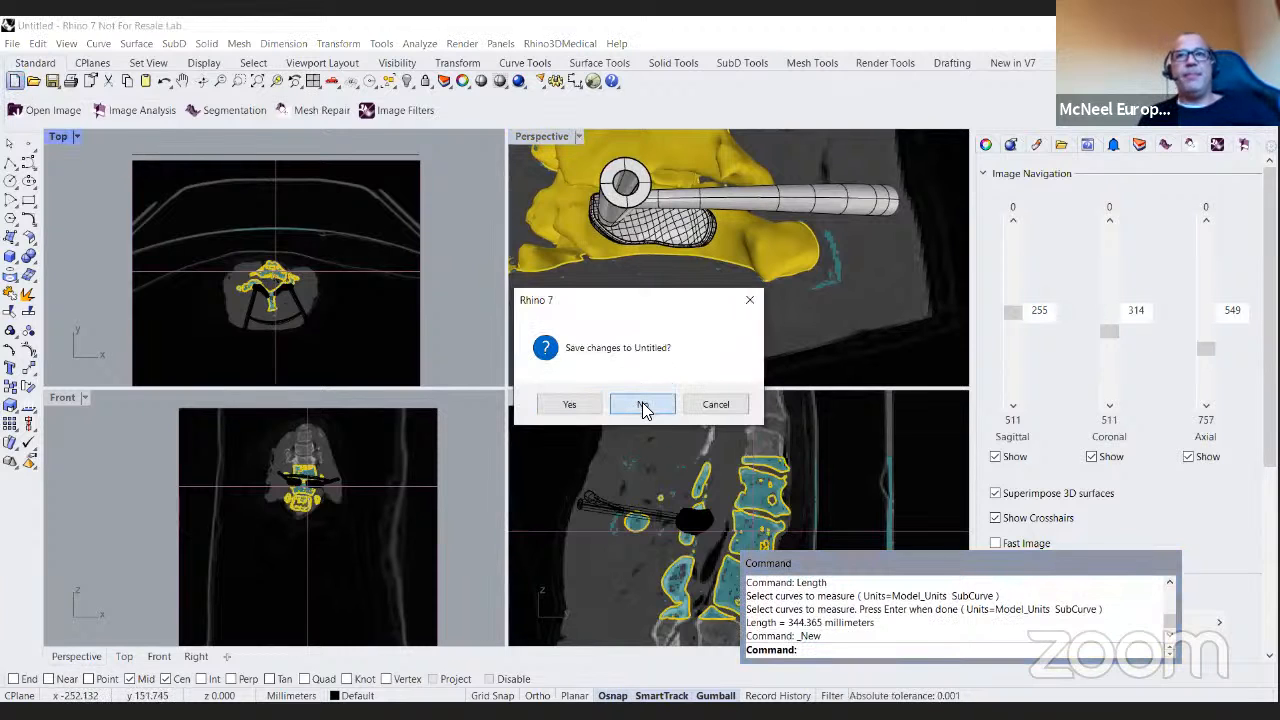
left_click(591, 552)
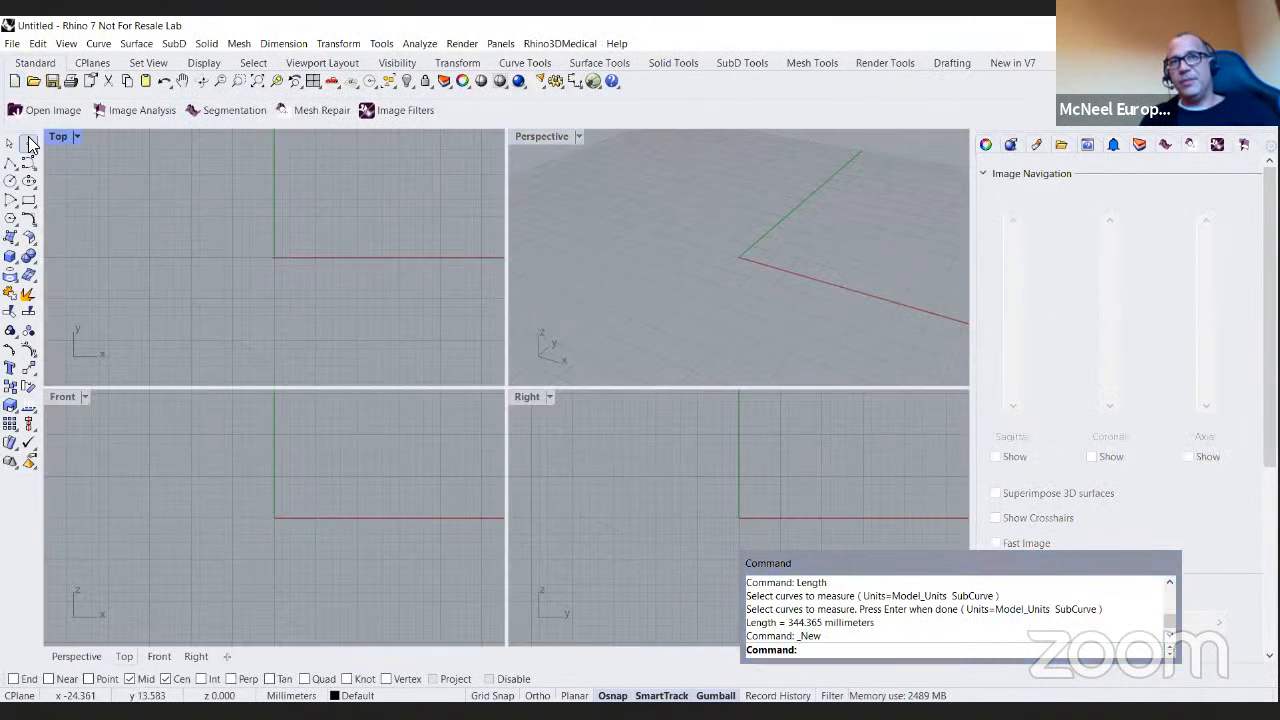
Open the medical image FullHead.mhd from the MedicalData folder.
left_click(45, 110)
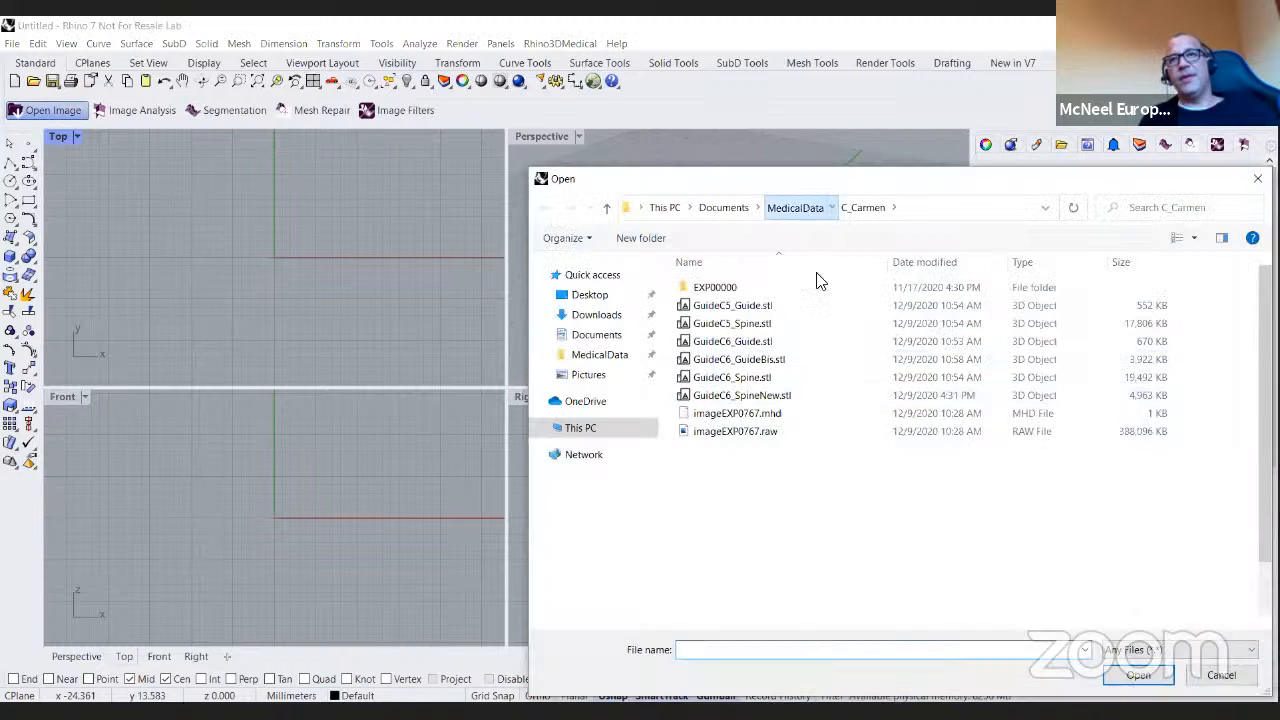
left_click(796, 207)
left_click(741, 588)
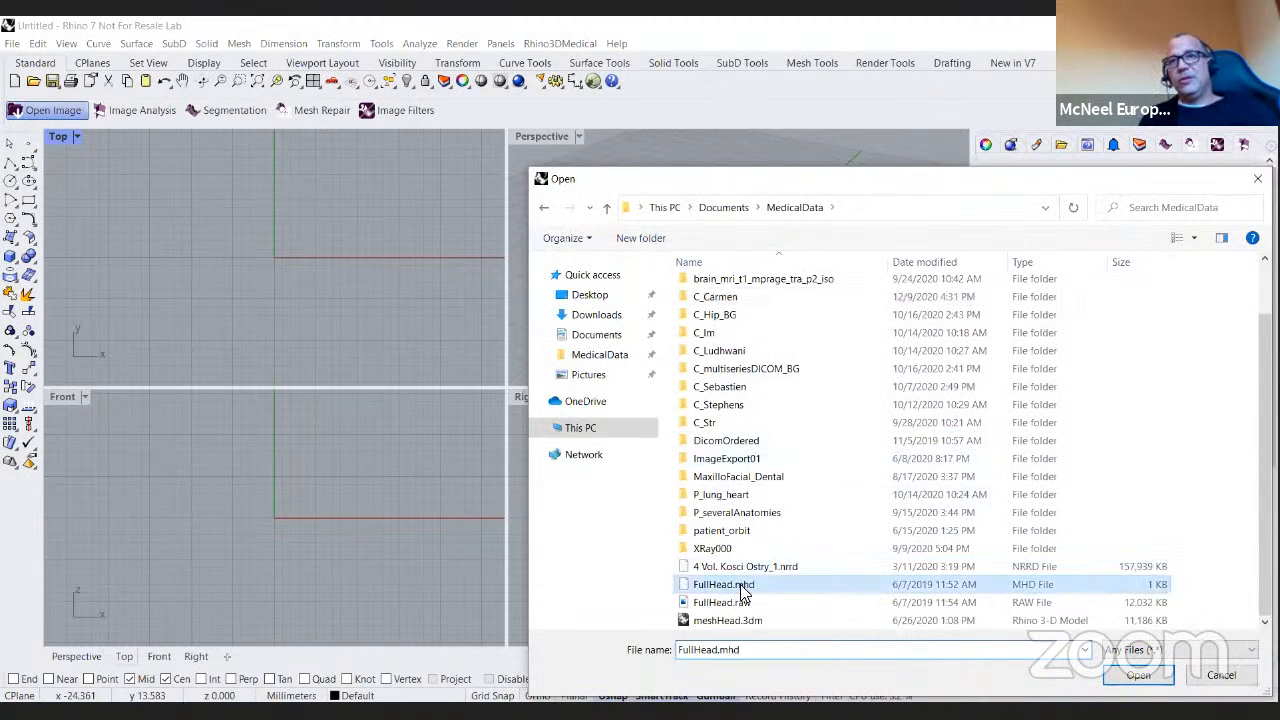
double_click(741, 590)
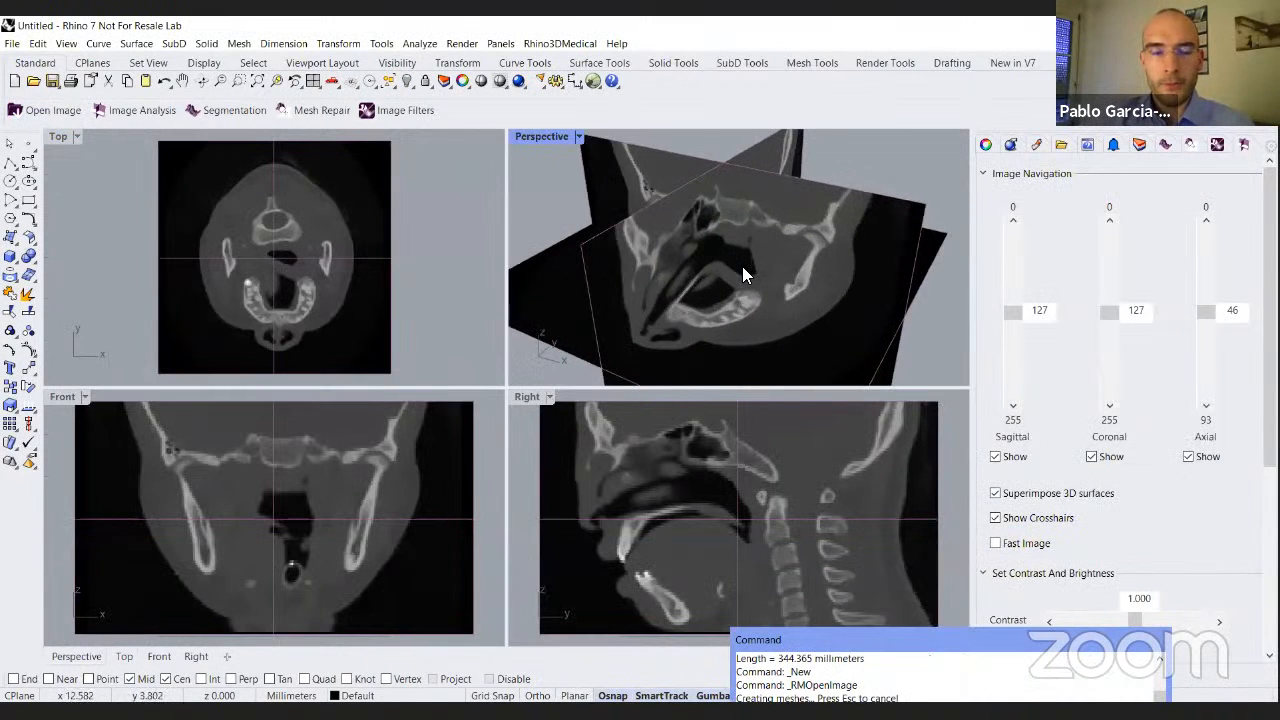
Preview the Smooth image filter with a radius of 3 pixels on the sagittal slice in the maximized Right view.
left_click(384, 114)
left_click(1030, 176)
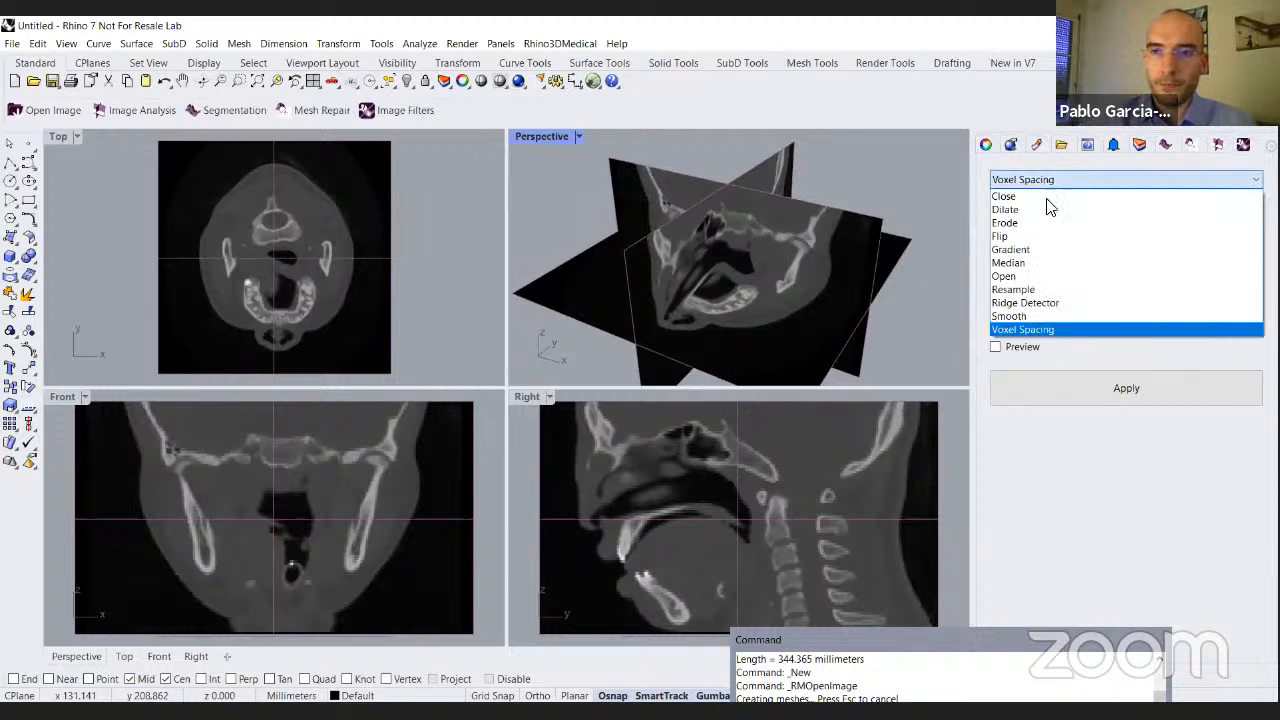
left_click(1044, 316)
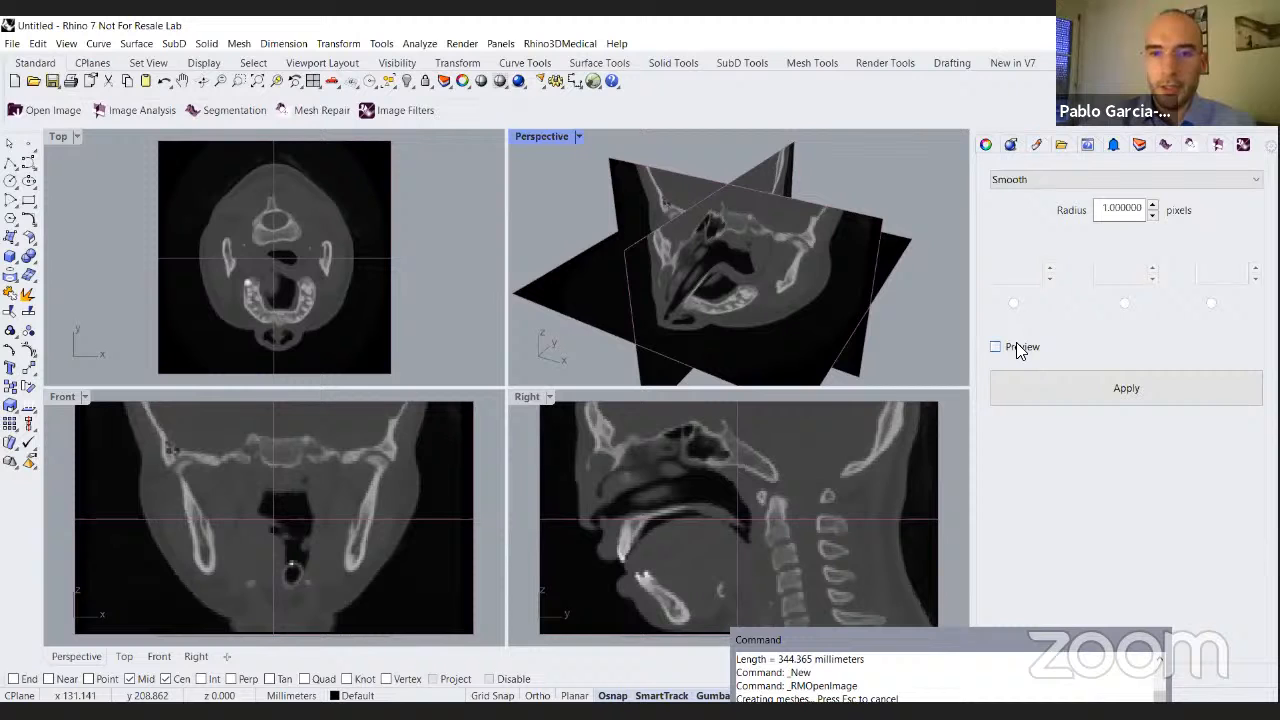
left_click(1016, 346)
scroll(700, 475, "up", 4)
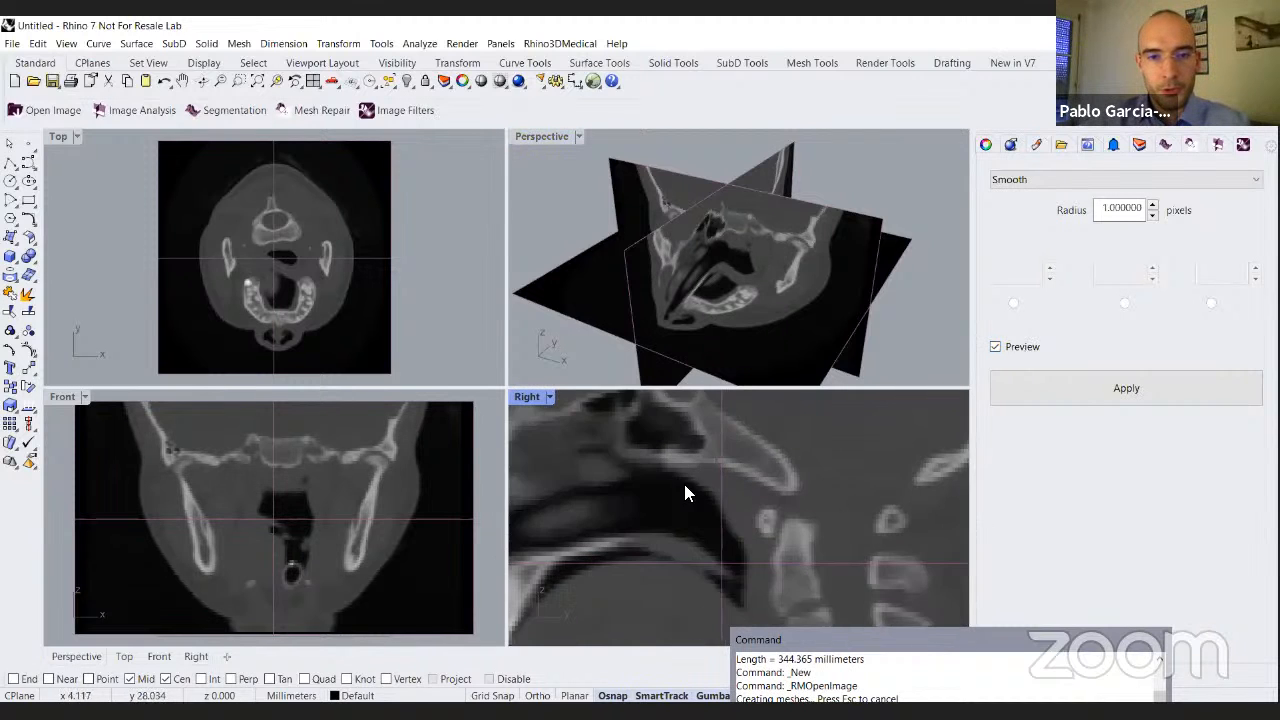
double_click(524, 395)
scroll(468, 268, "down", 3)
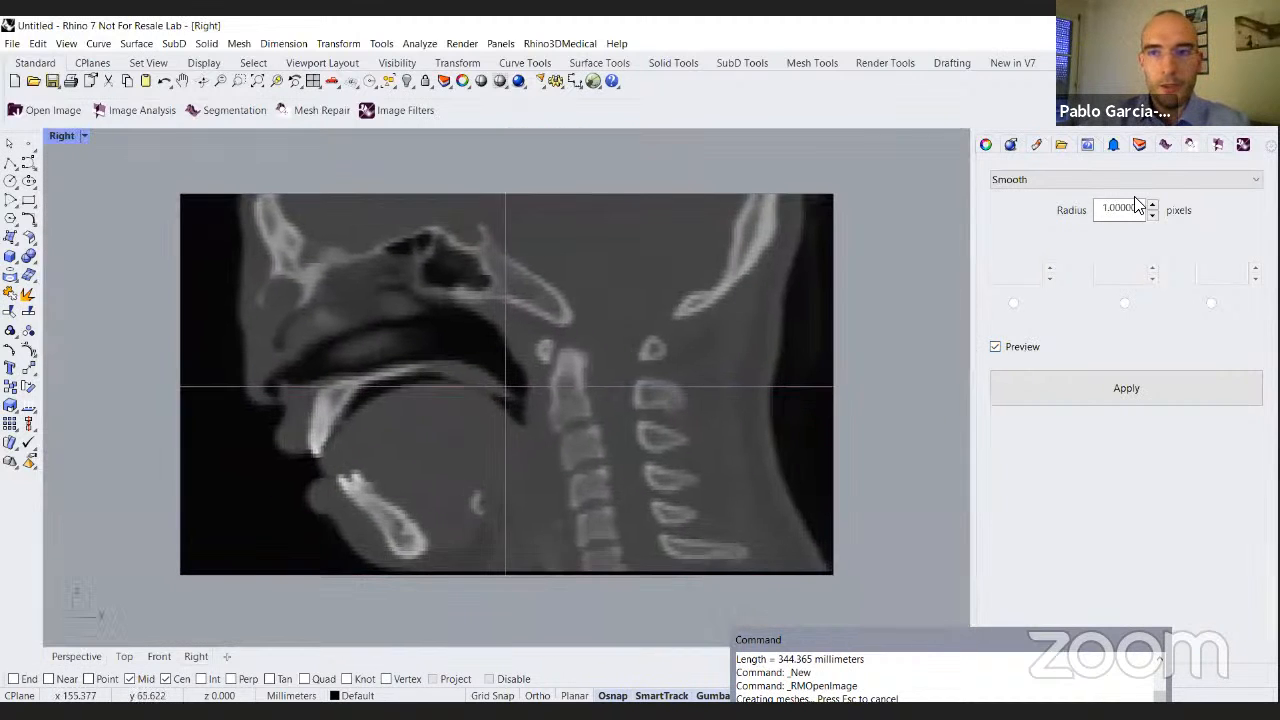
left_click(1152, 205)
left_click(1152, 205)
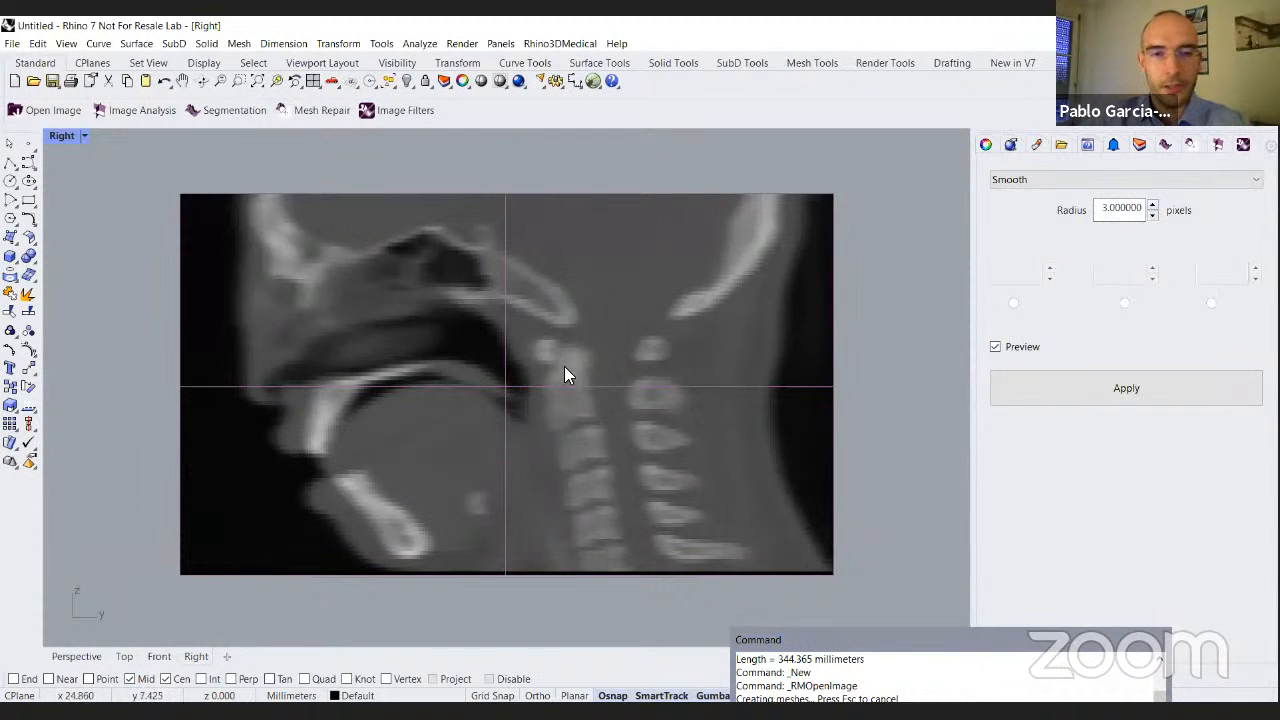
Switch to the Median image filter and preview it with a radius of 2 pixels.
left_click(1092, 177)
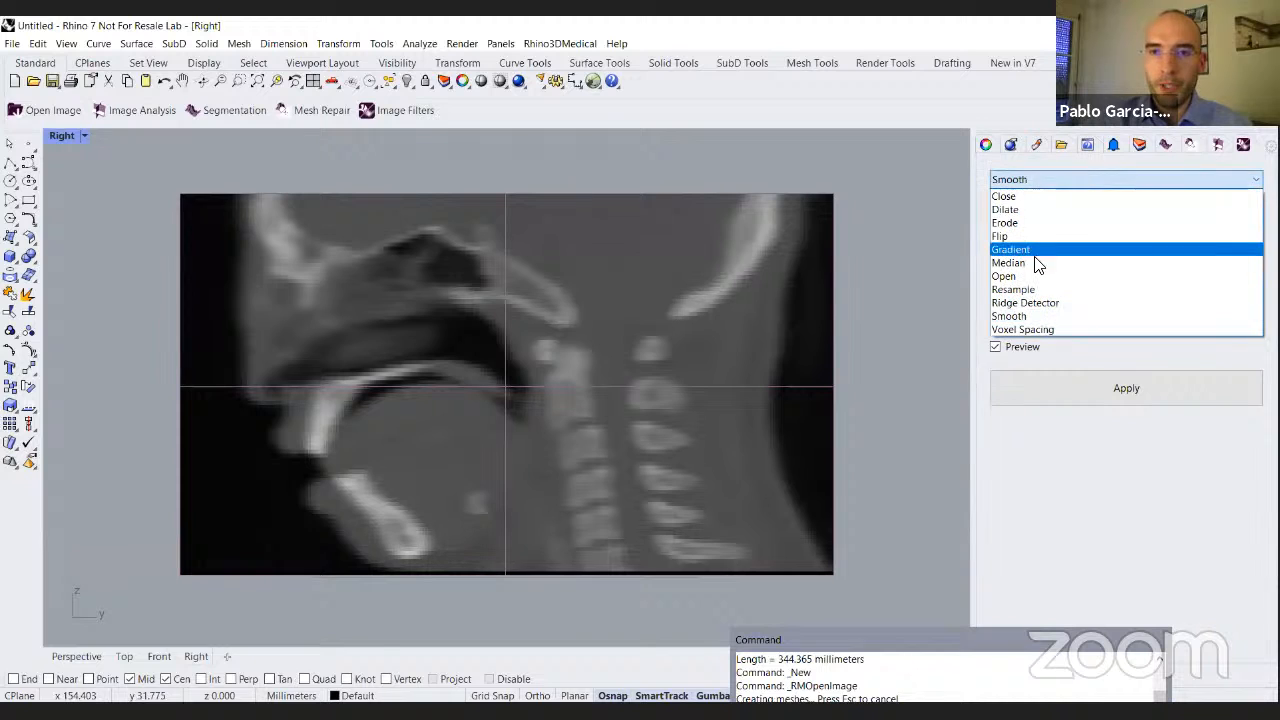
left_click(1034, 263)
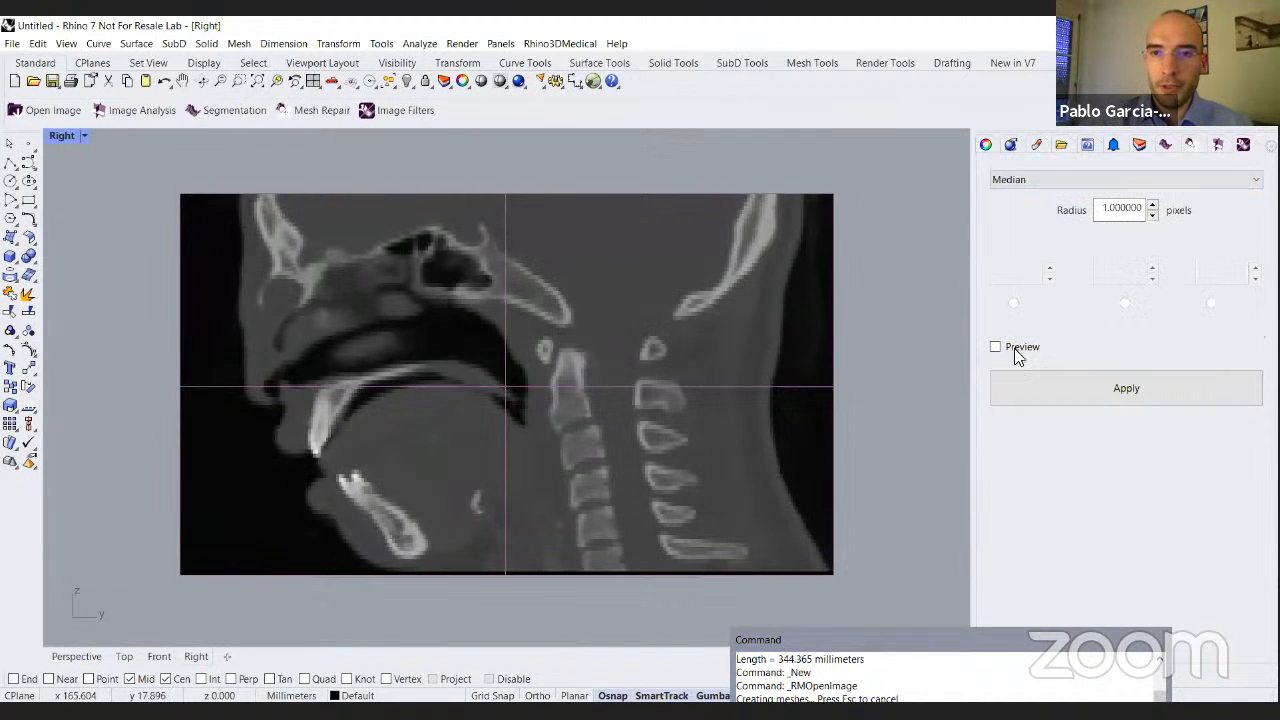
left_click(997, 347)
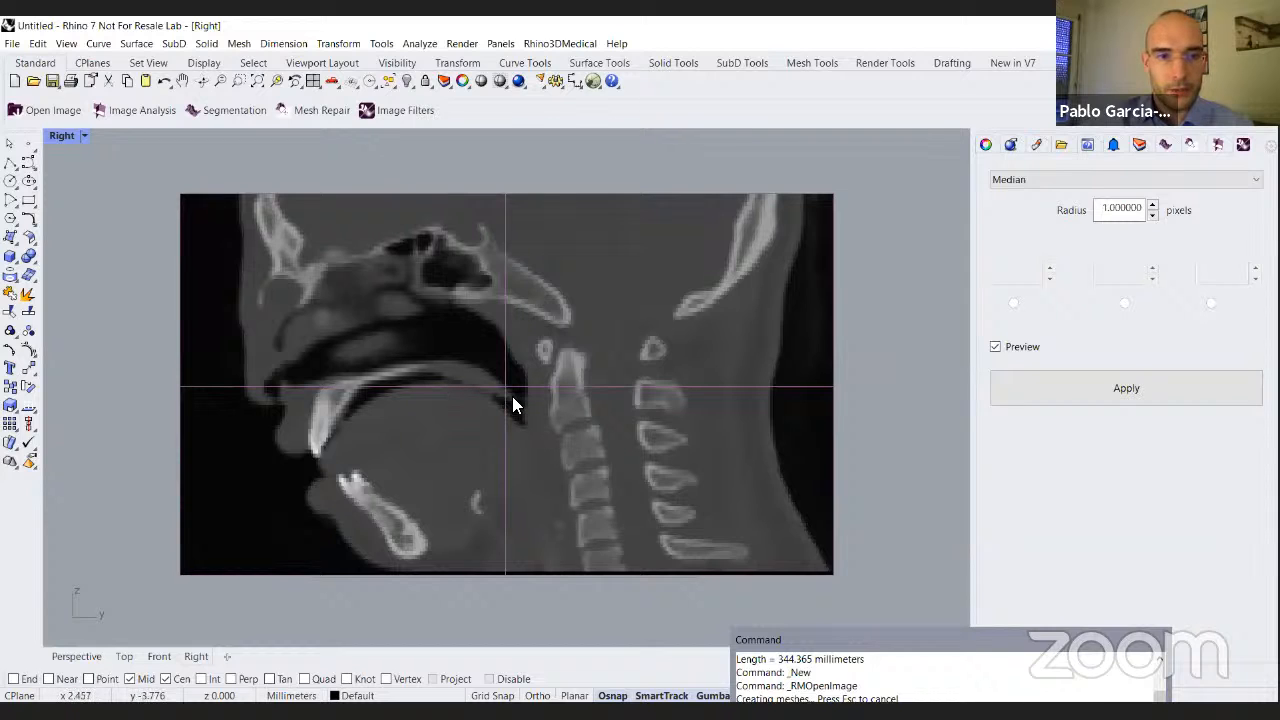
scroll(505, 396, "up", 2)
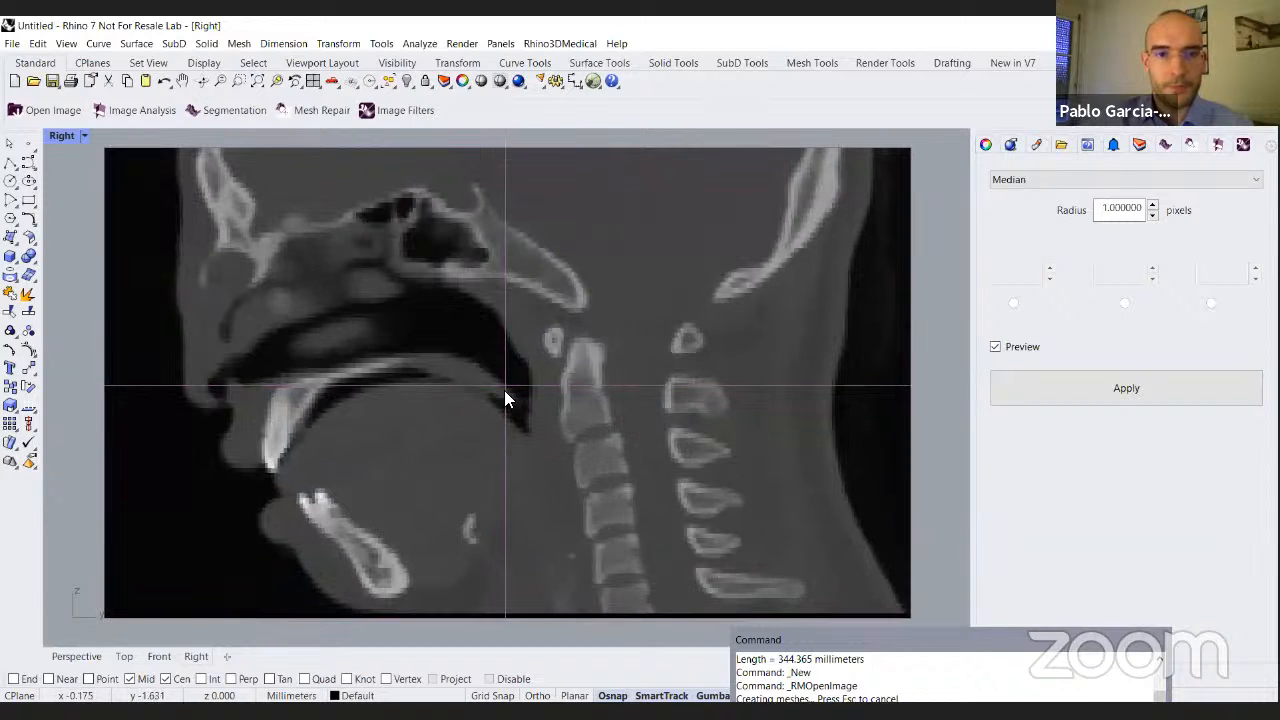
left_click(1151, 204)
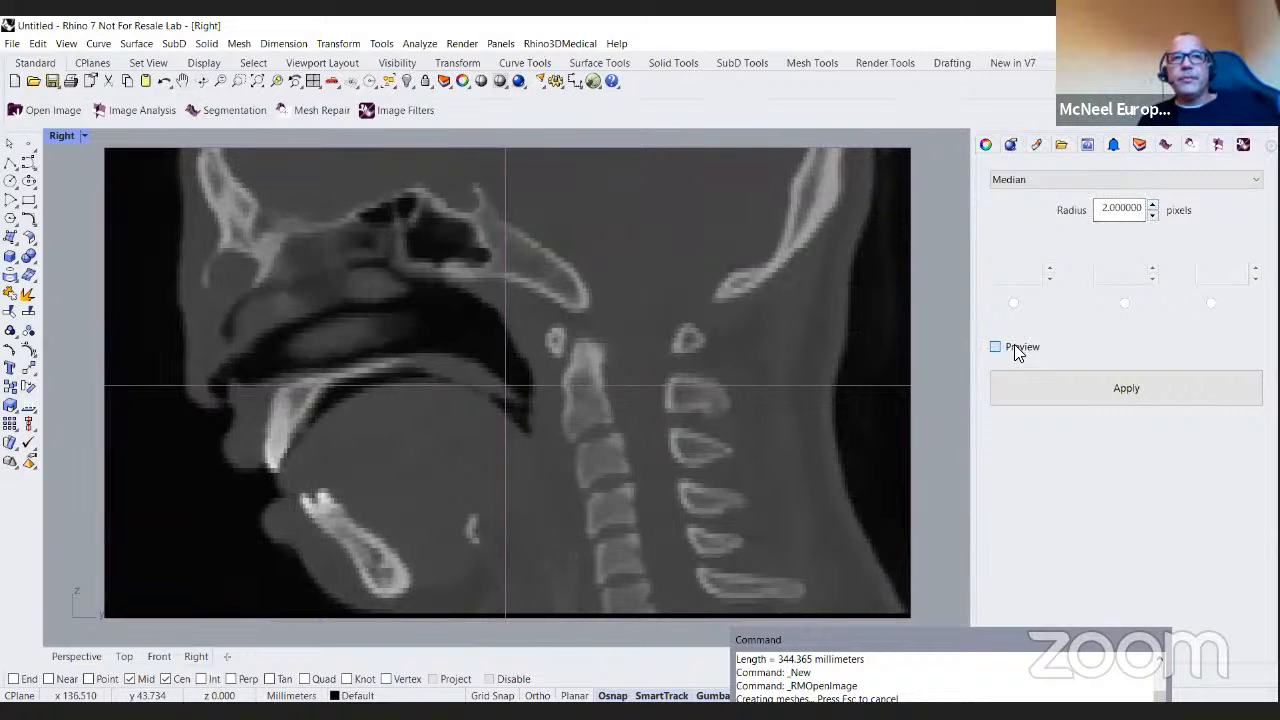
Compare the sagittal slice close up with the Median preview off and on, then restore the four-view layout.
scroll(348, 365, "up", 2)
scroll(348, 365, "up", 2)
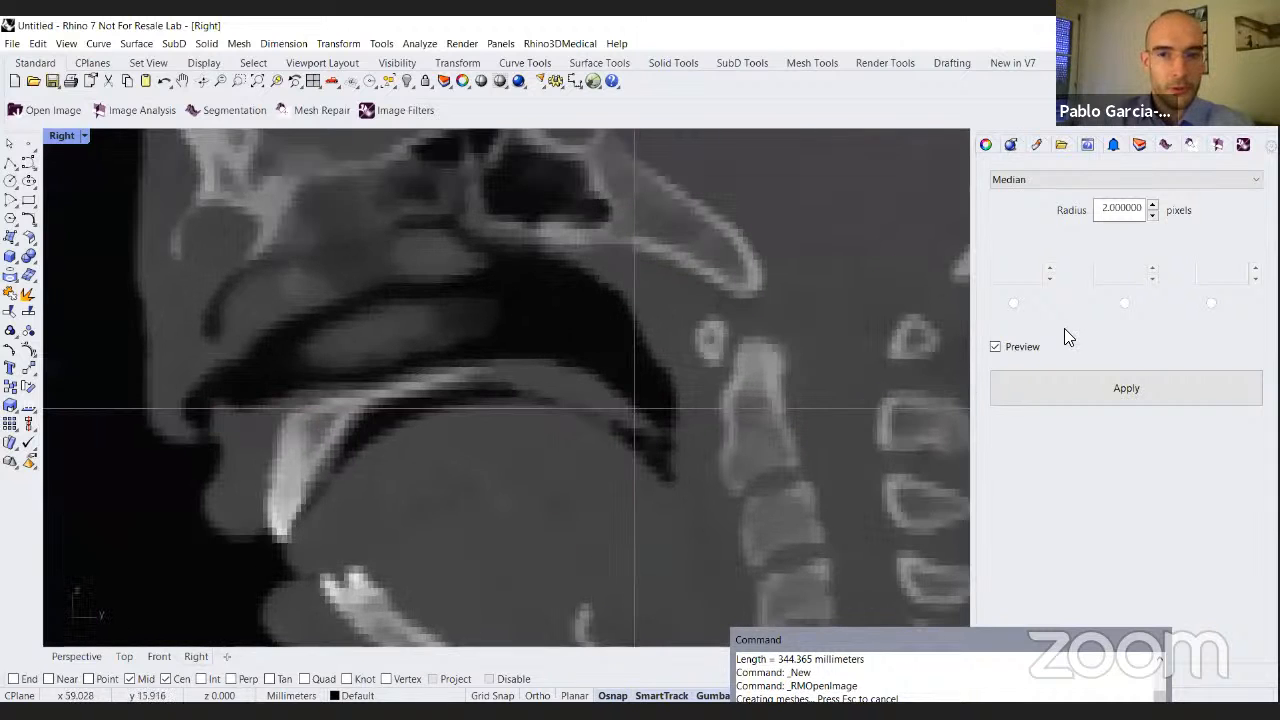
left_click(996, 347)
left_click(996, 347)
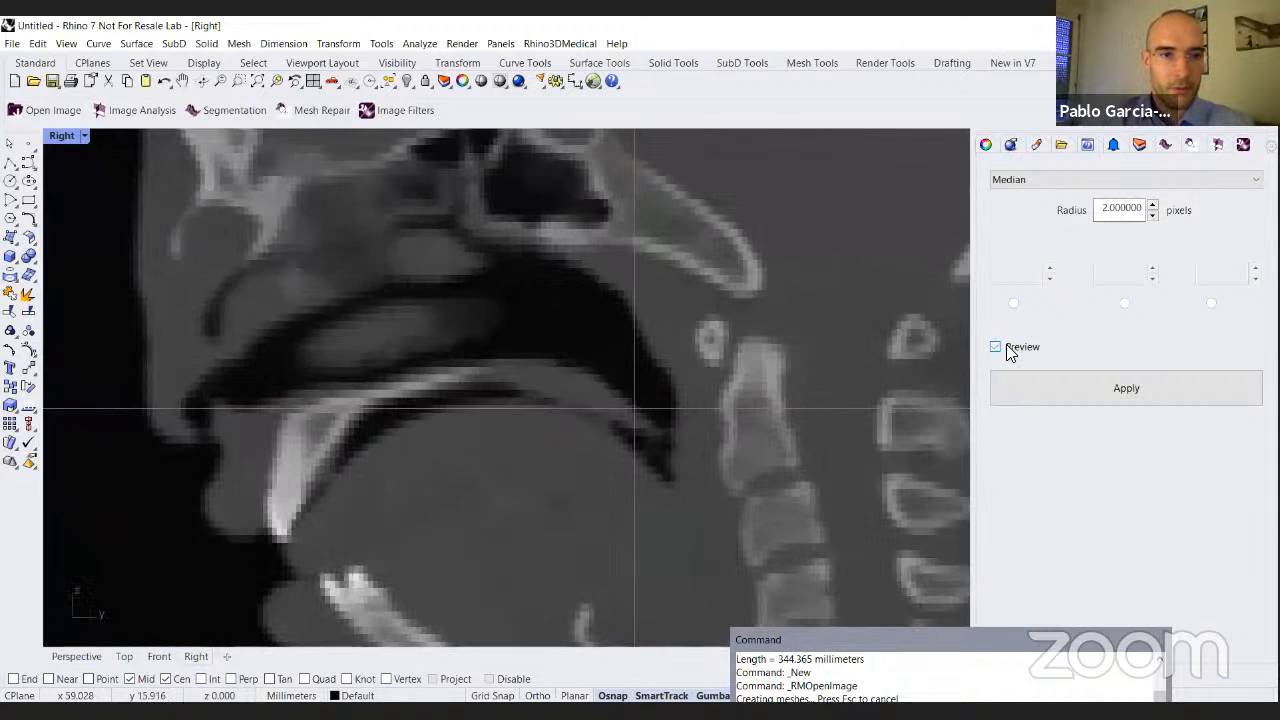
left_click(1007, 347)
left_click(1007, 347)
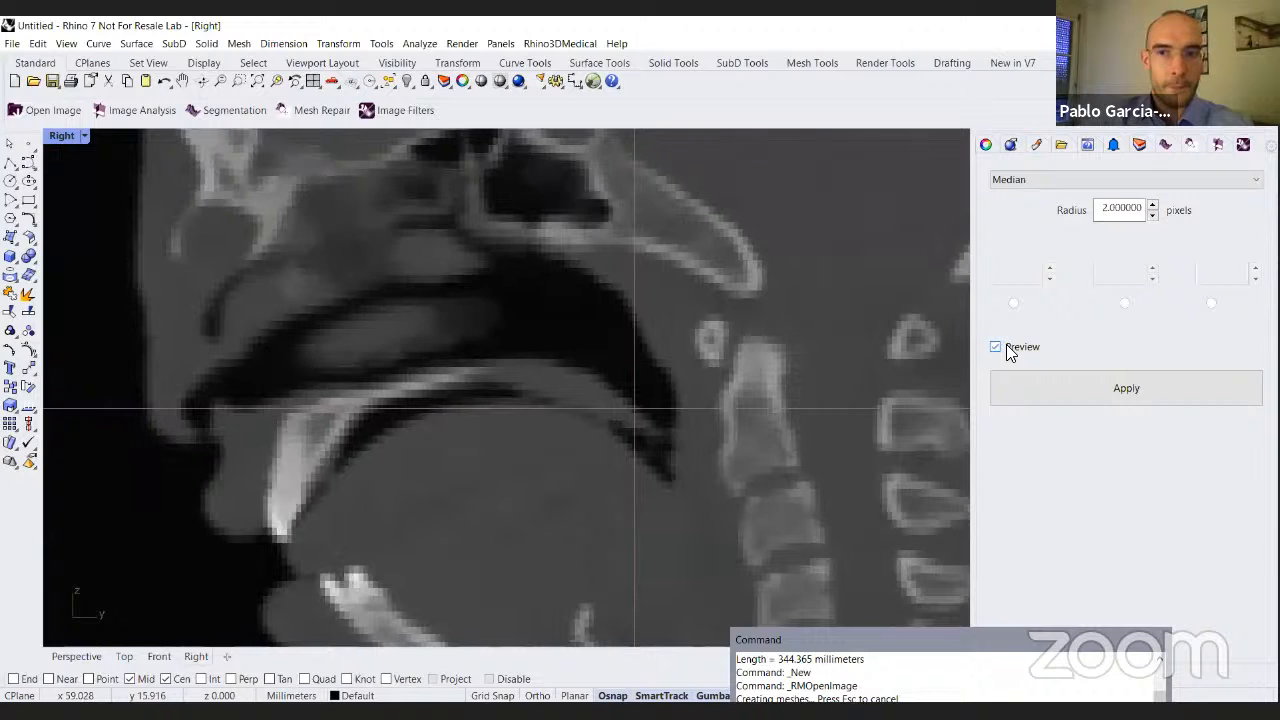
scroll(577, 366, "down", 4)
right_click_drag(647, 380, 553, 380)
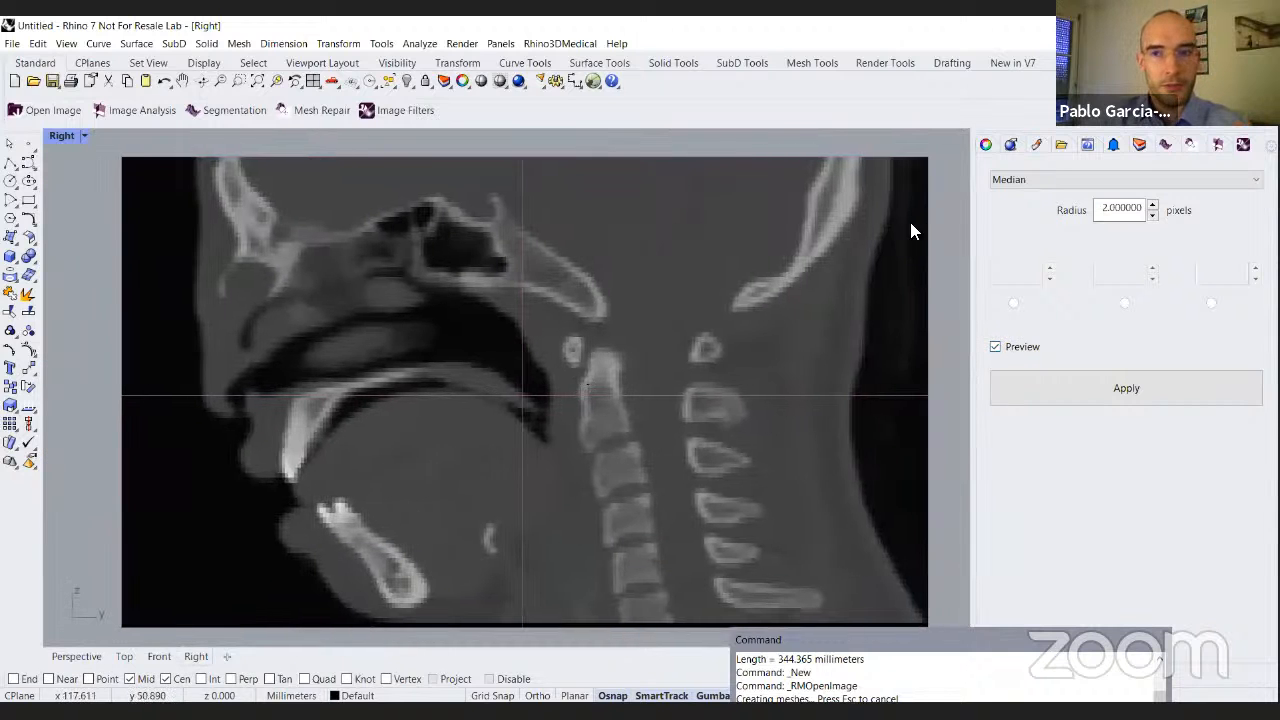
double_click(62, 136)
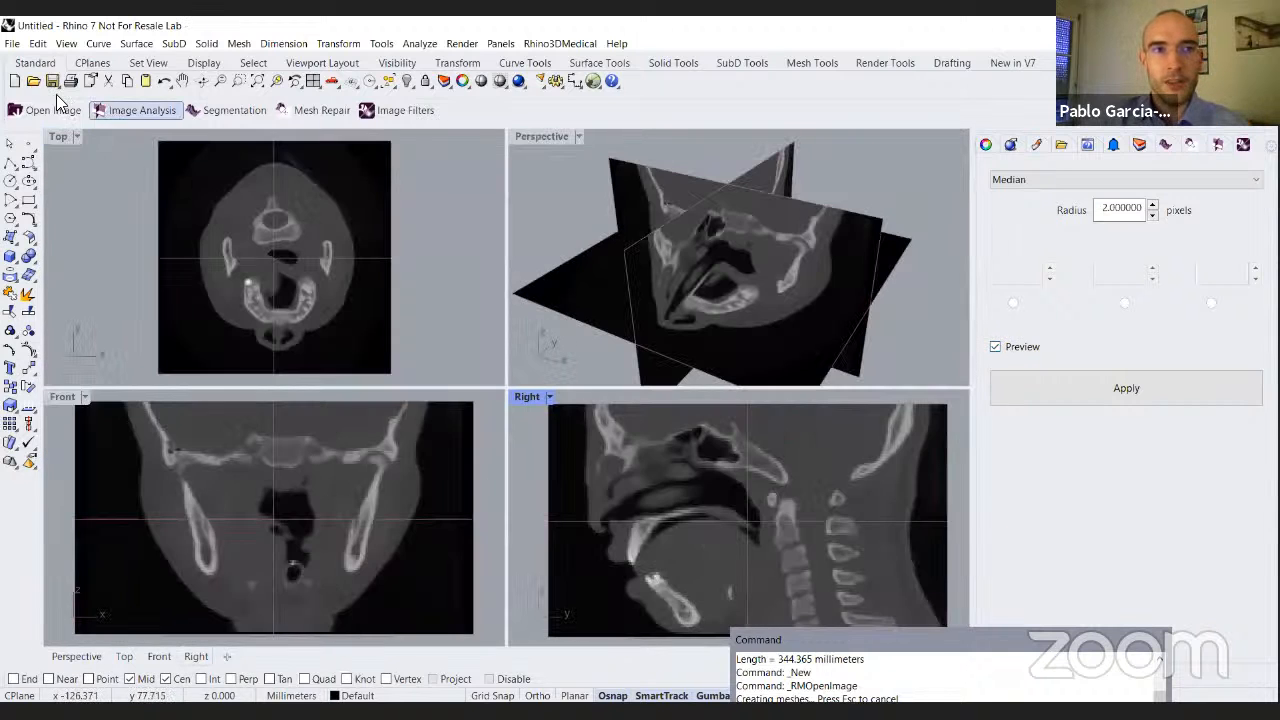
Show the threshold overlay in Image Analysis and set the lower threshold to 1140.
left_click(121, 111)
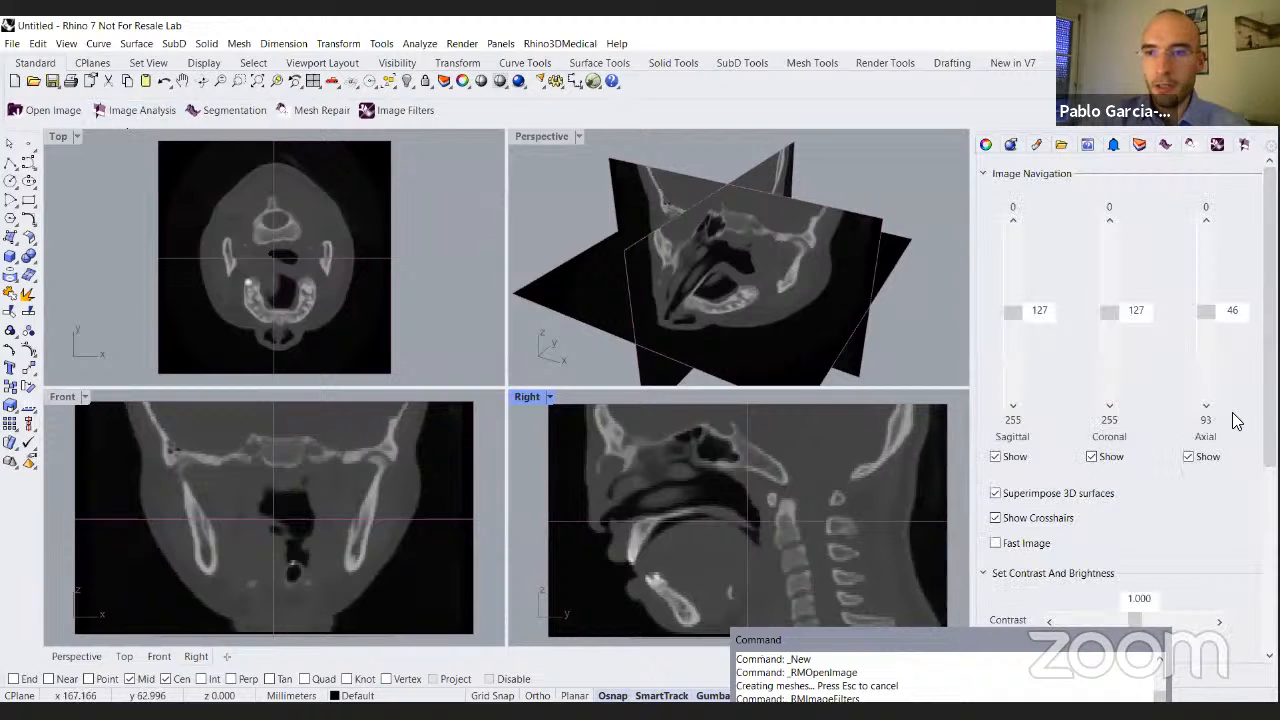
scroll(1124, 614, "down", 3)
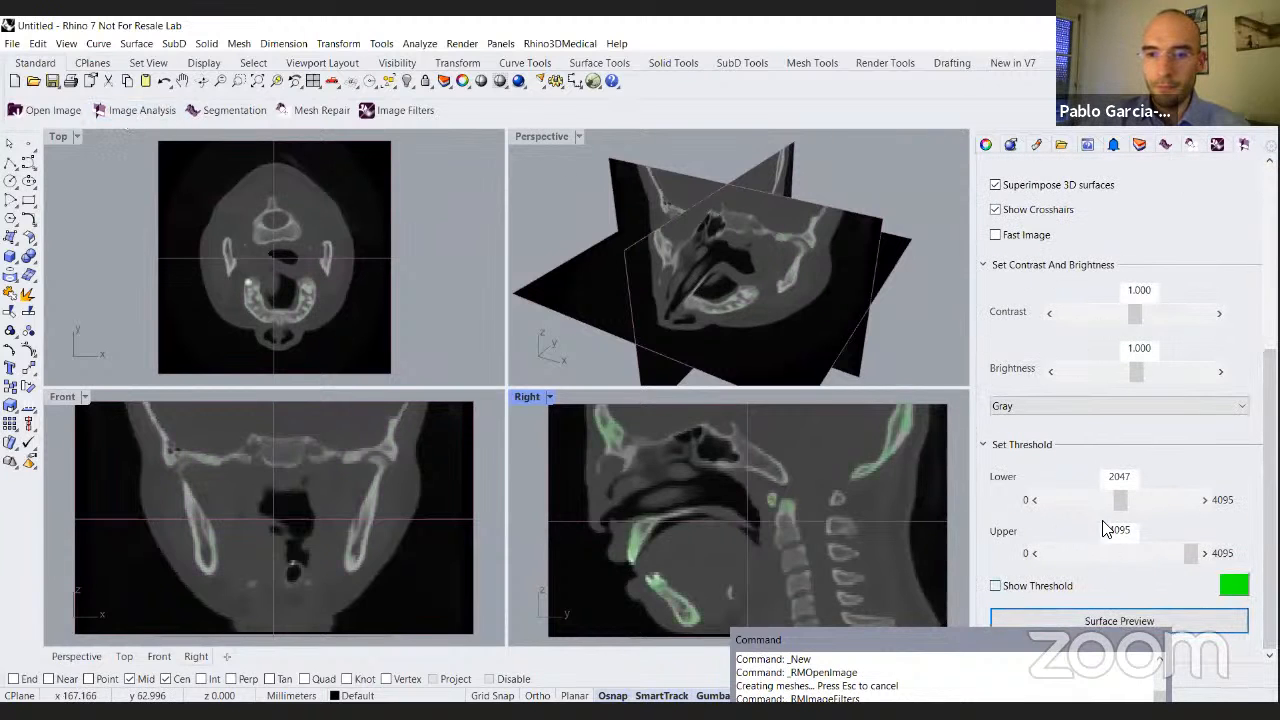
double_click(1117, 480)
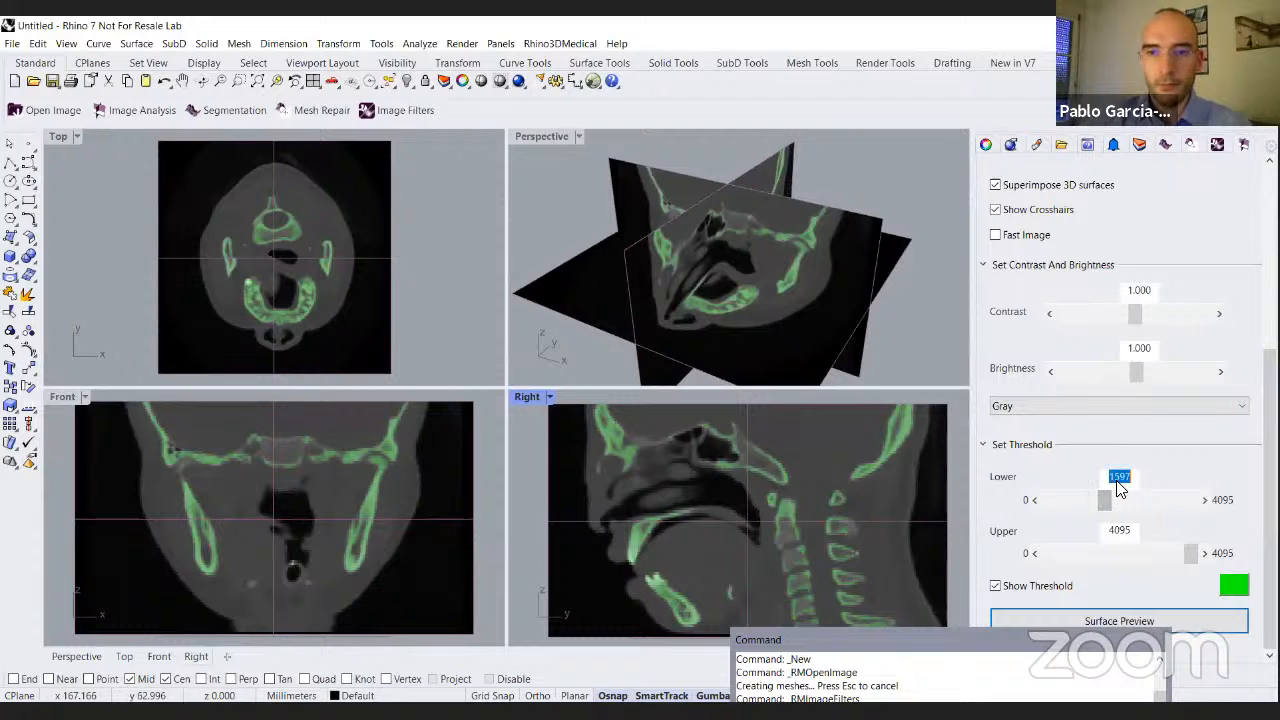
type("1140")
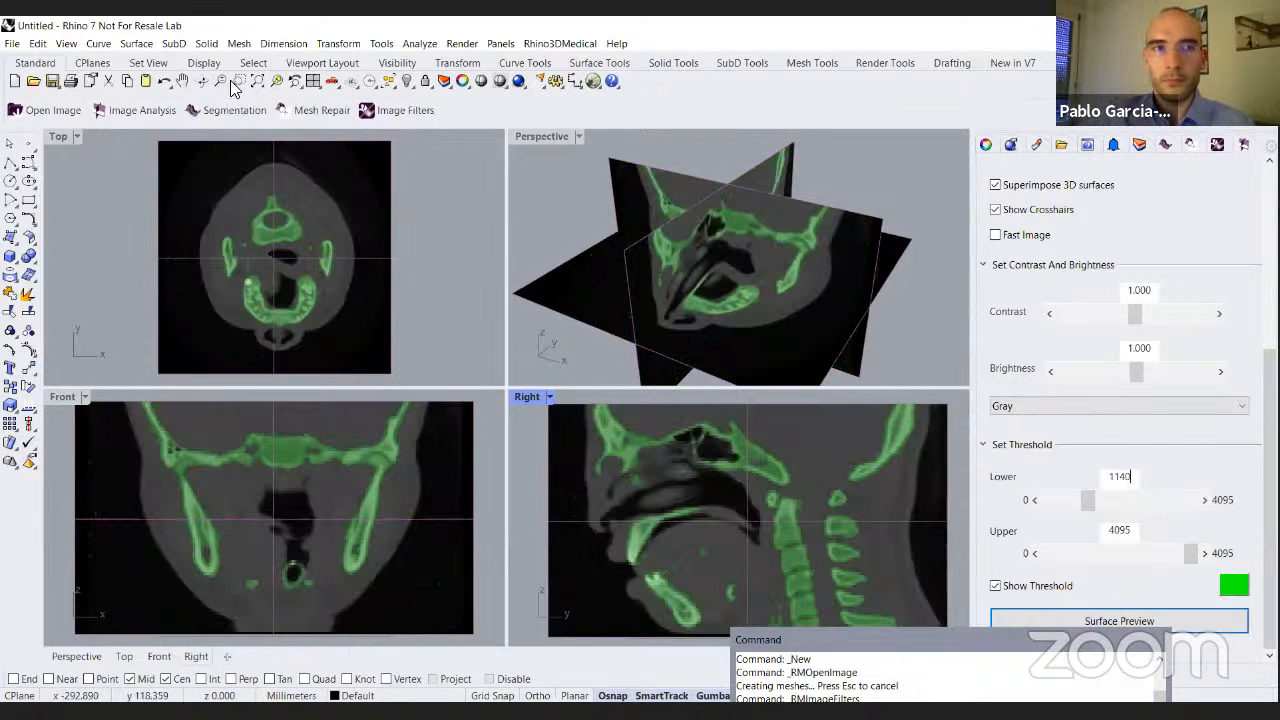
Generate a surface from the threshold with only the largest region extracted, and view the skull from the front in the maximized Perspective view.
left_click(234, 110)
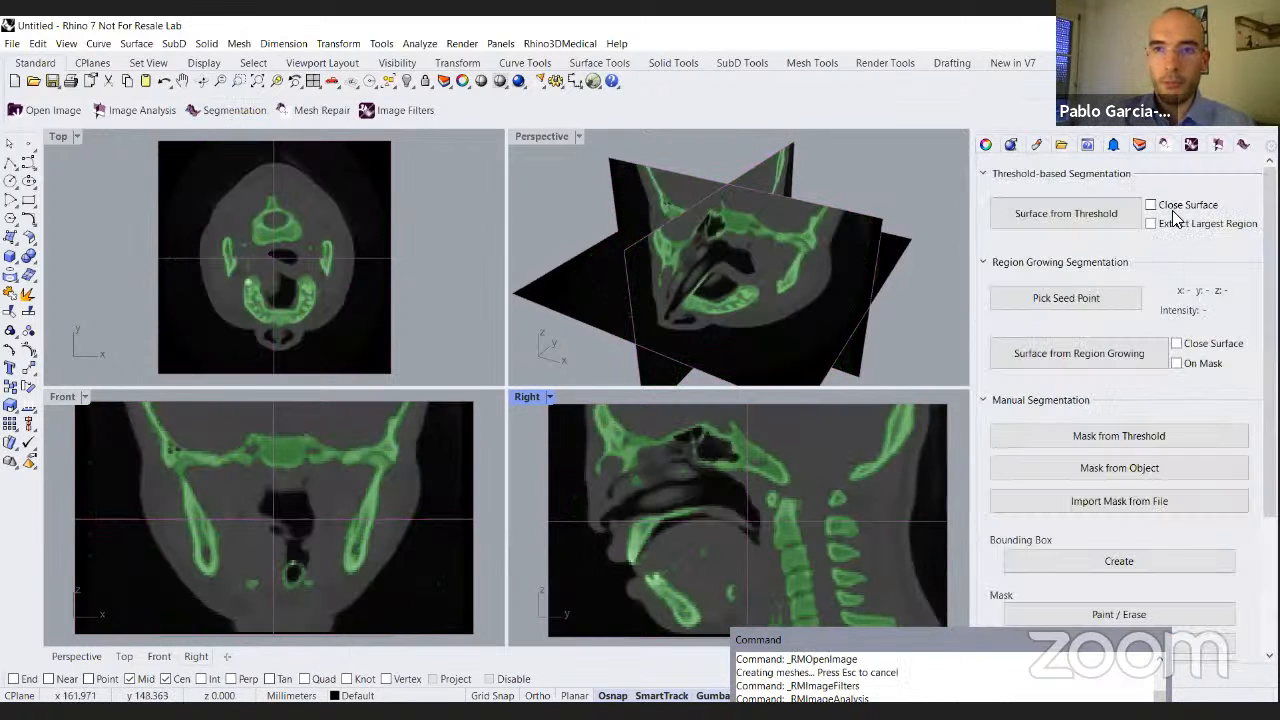
left_click(1104, 216)
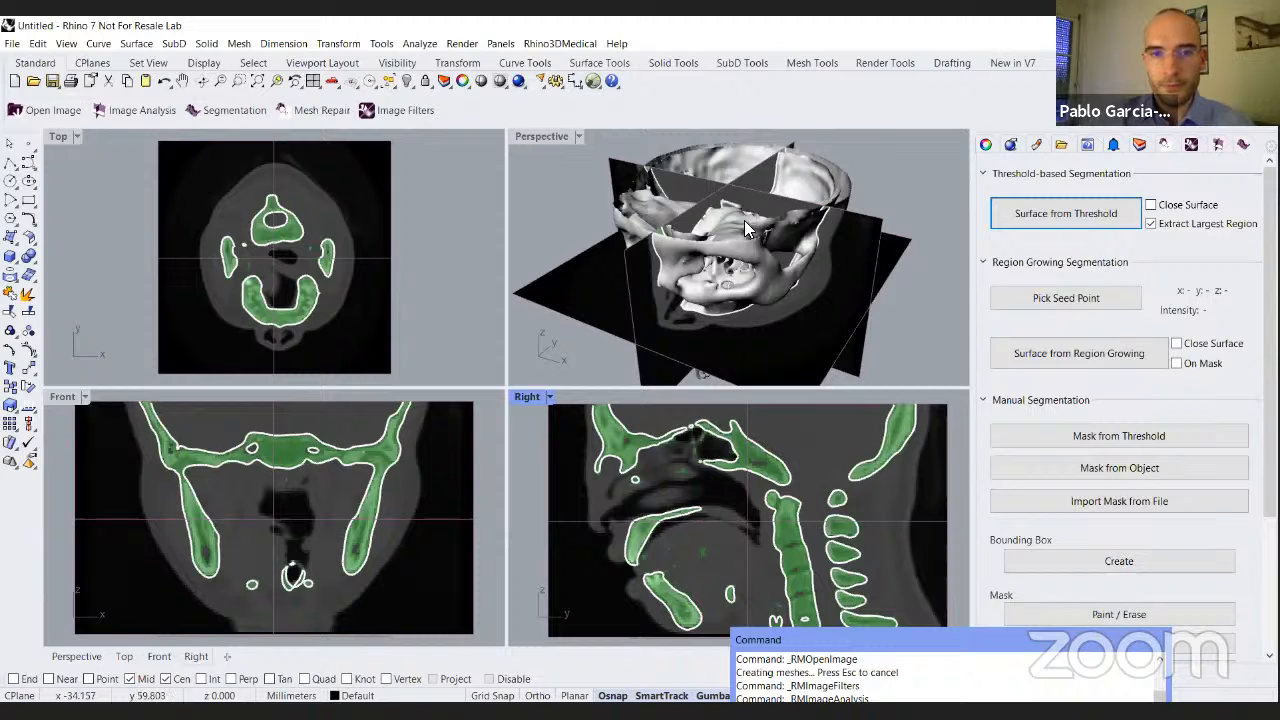
right_click_drag(734, 271, 808, 238)
double_click(552, 136)
scroll(548, 338, "down", 2)
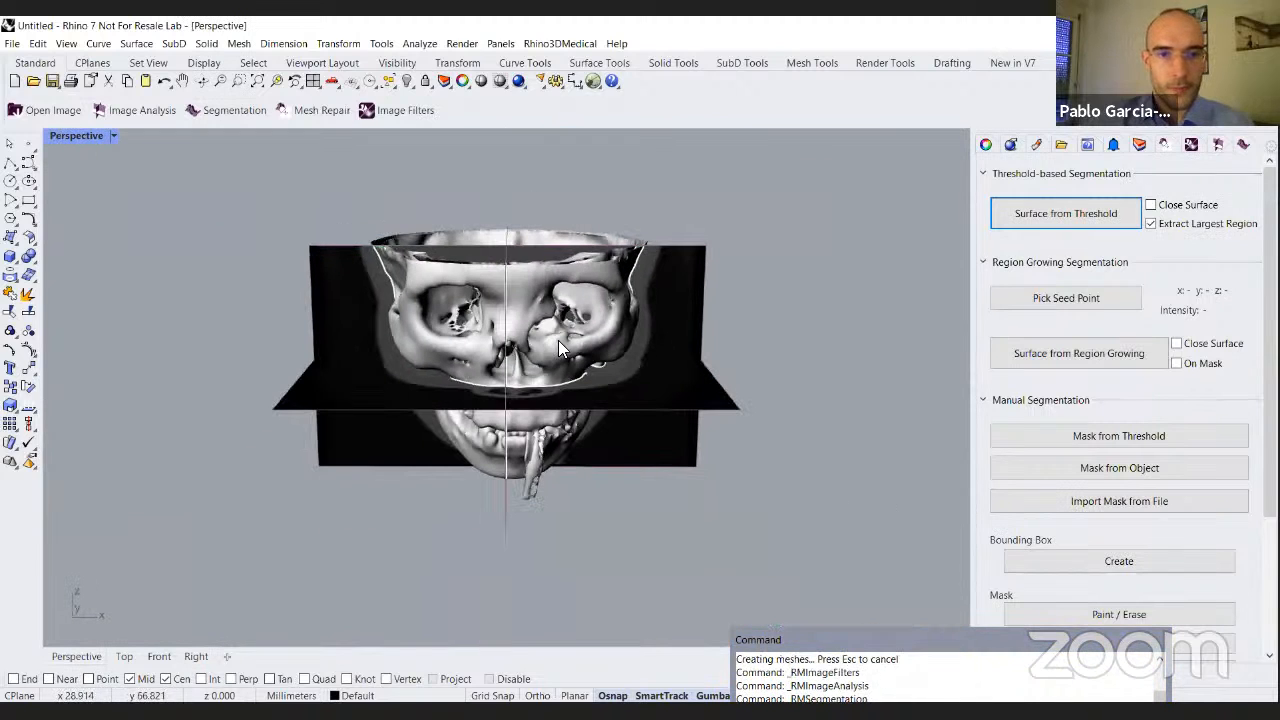
Move the skull mesh along the X axis clear of the CT slices and deselect it.
left_click(510, 330)
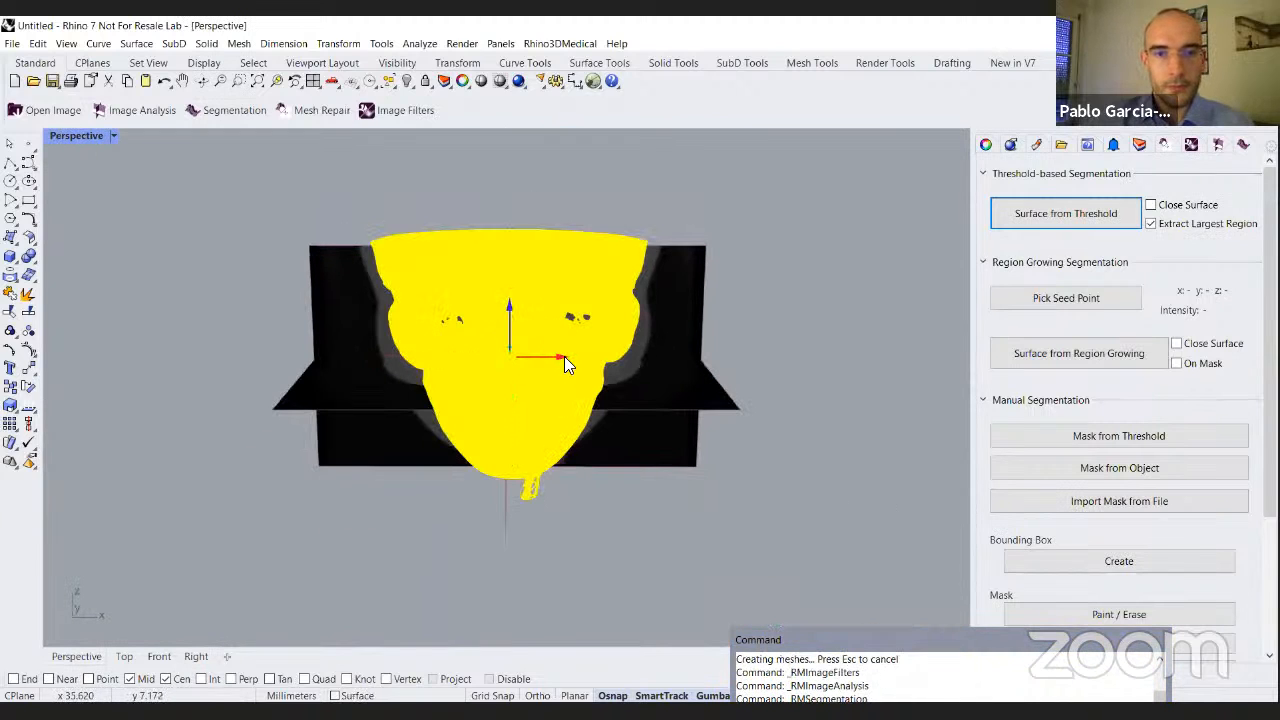
left_click_drag(564, 356, 818, 210)
key("Escape")
scroll(722, 376, "up", 6)
right_click_drag(728, 376, 626, 434)
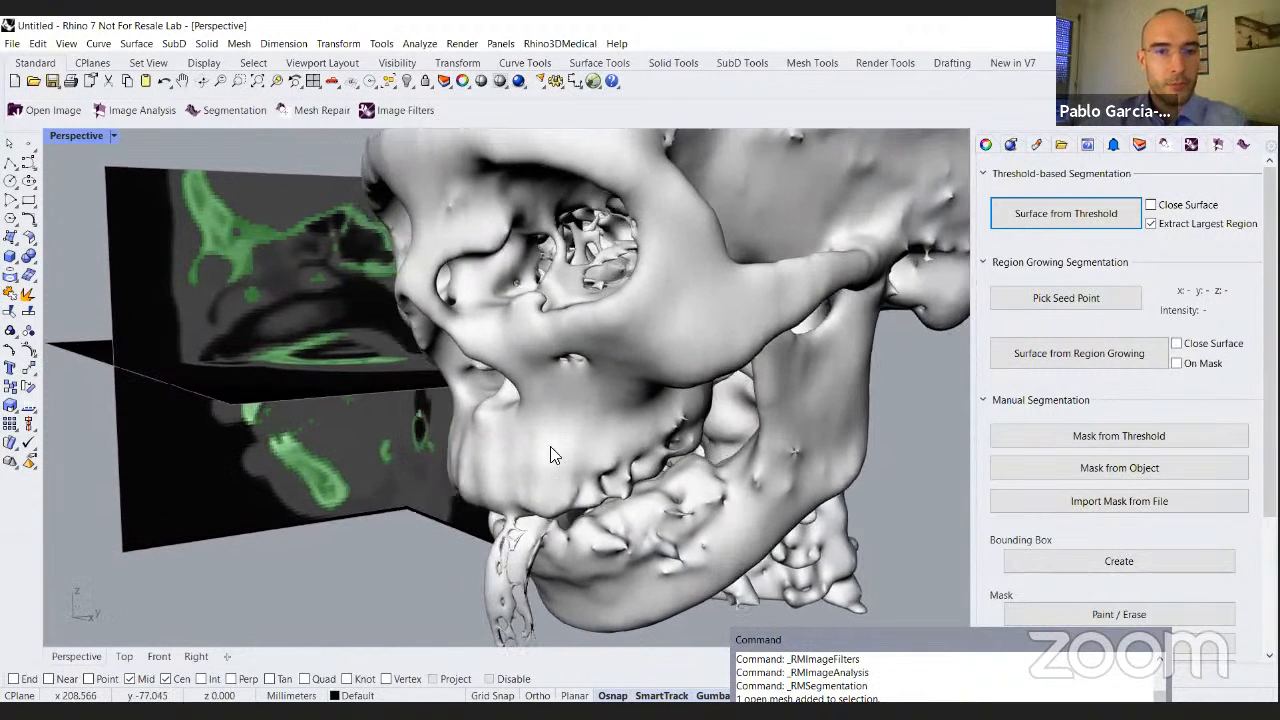
Examine the displaced skull's jaw and face from several angles, then undo its move.
scroll(540, 455, "down", 3)
right_click_drag(674, 380, 592, 444)
scroll(538, 482, "up", 2)
scroll(542, 482, "up", 3)
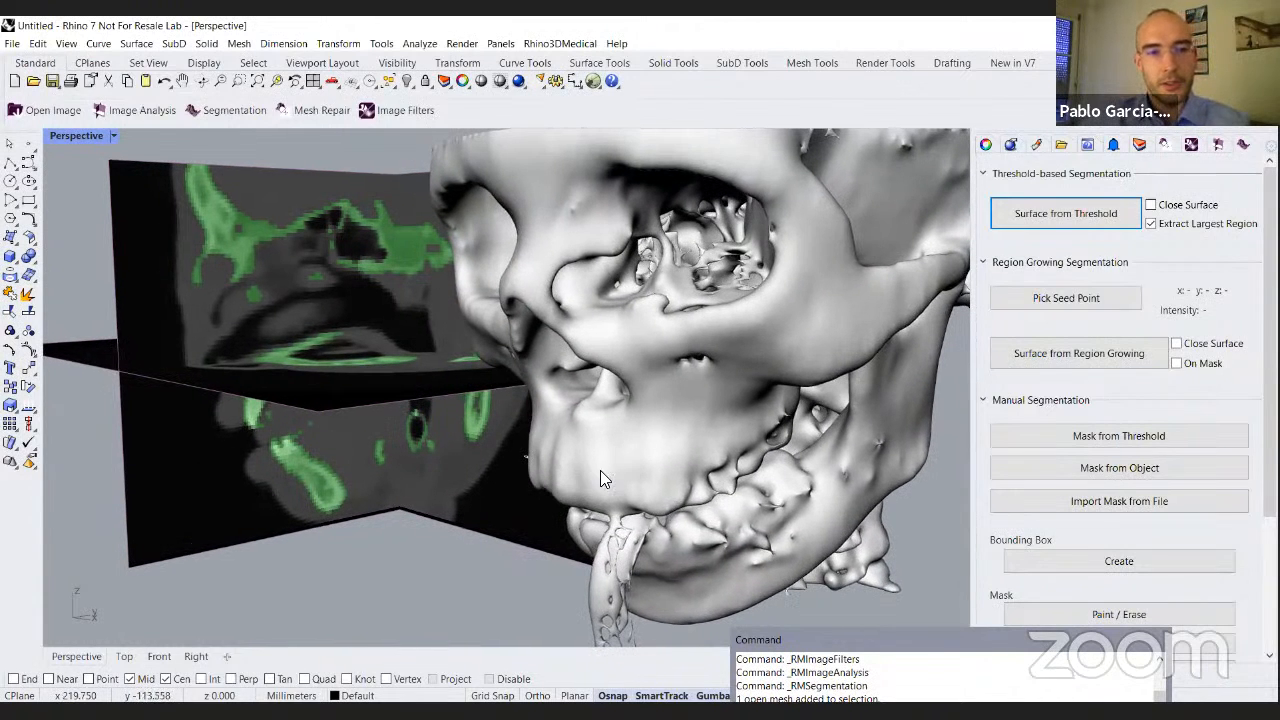
scroll(600, 470, "down", 2)
right_click_drag(648, 424, 560, 180)
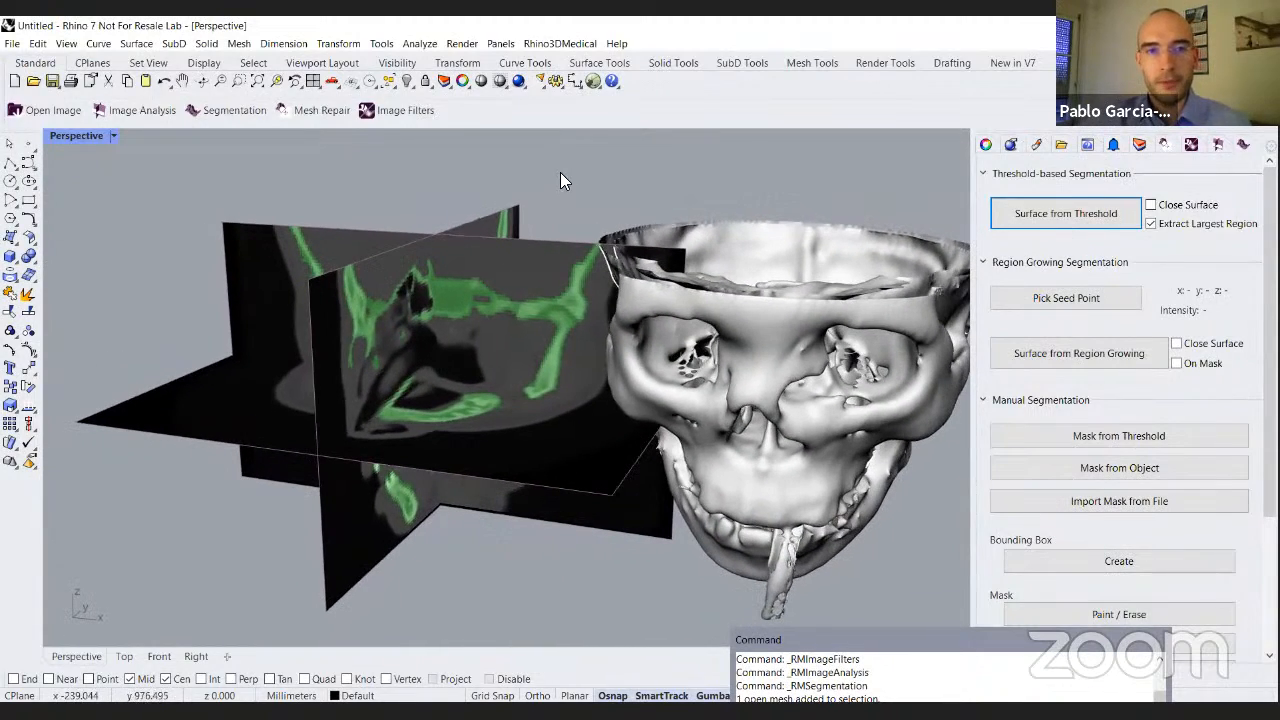
key("ctrl+z")
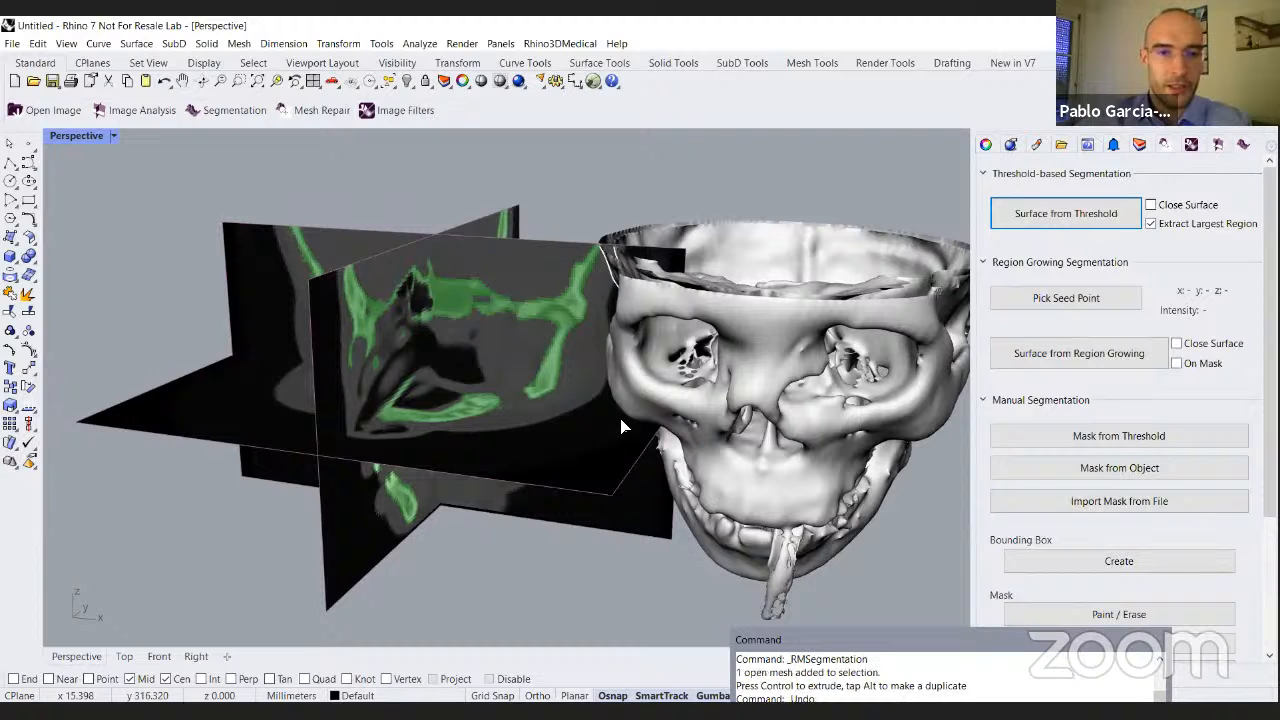
right_click_drag(554, 382, 646, 338)
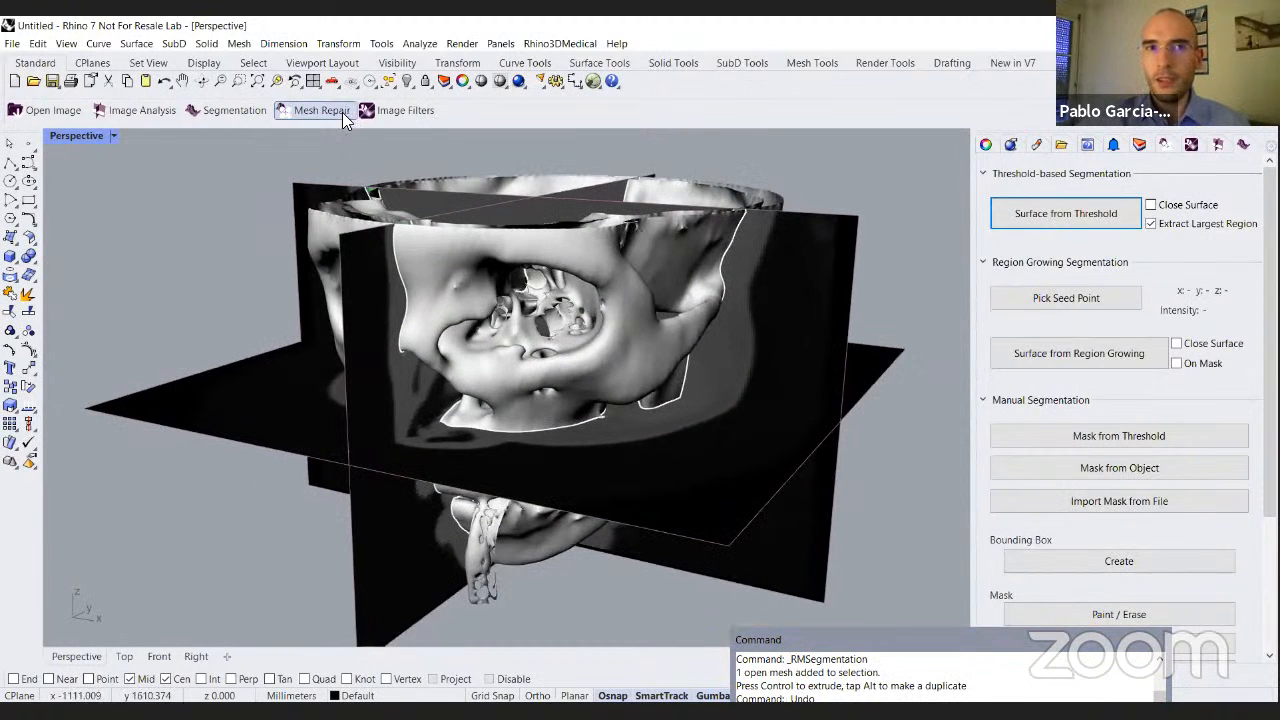
Open the image filters and check the available filters, keeping Median selected.
left_click(392, 112)
left_click(1052, 179)
left_click(857, 270)
right_click_drag(857, 272, 872, 254)
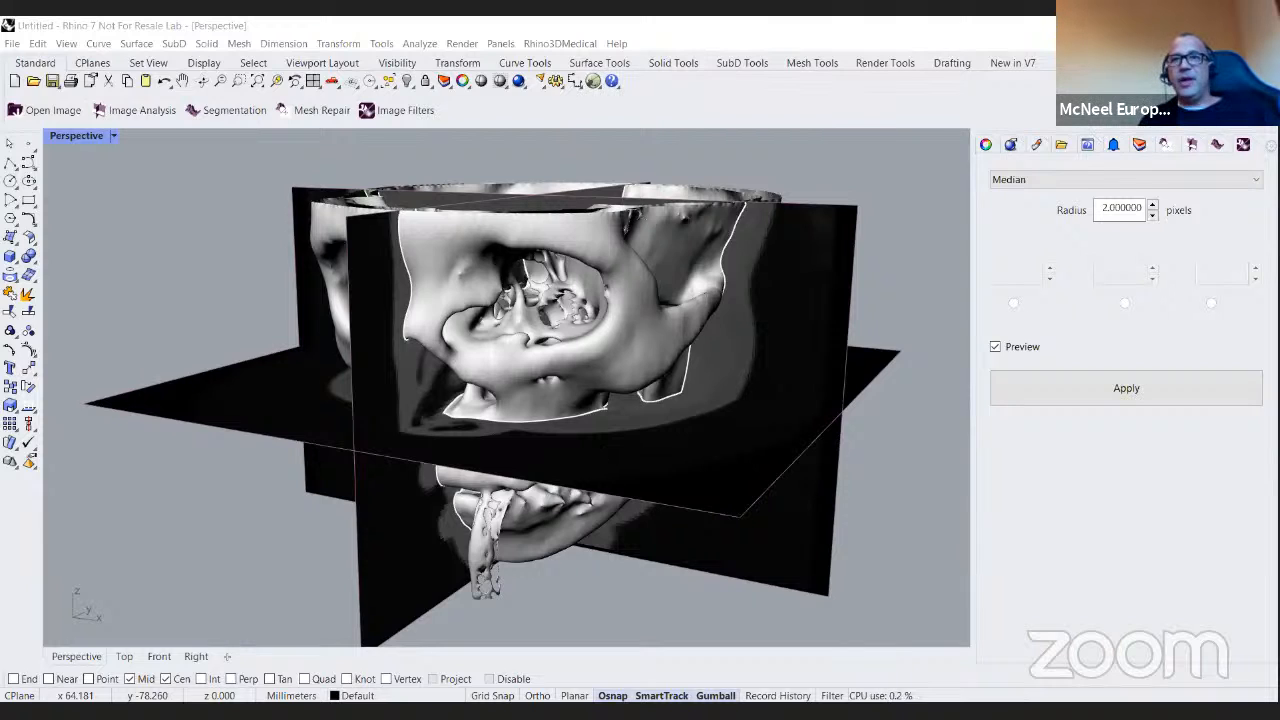
left_click(968, 58)
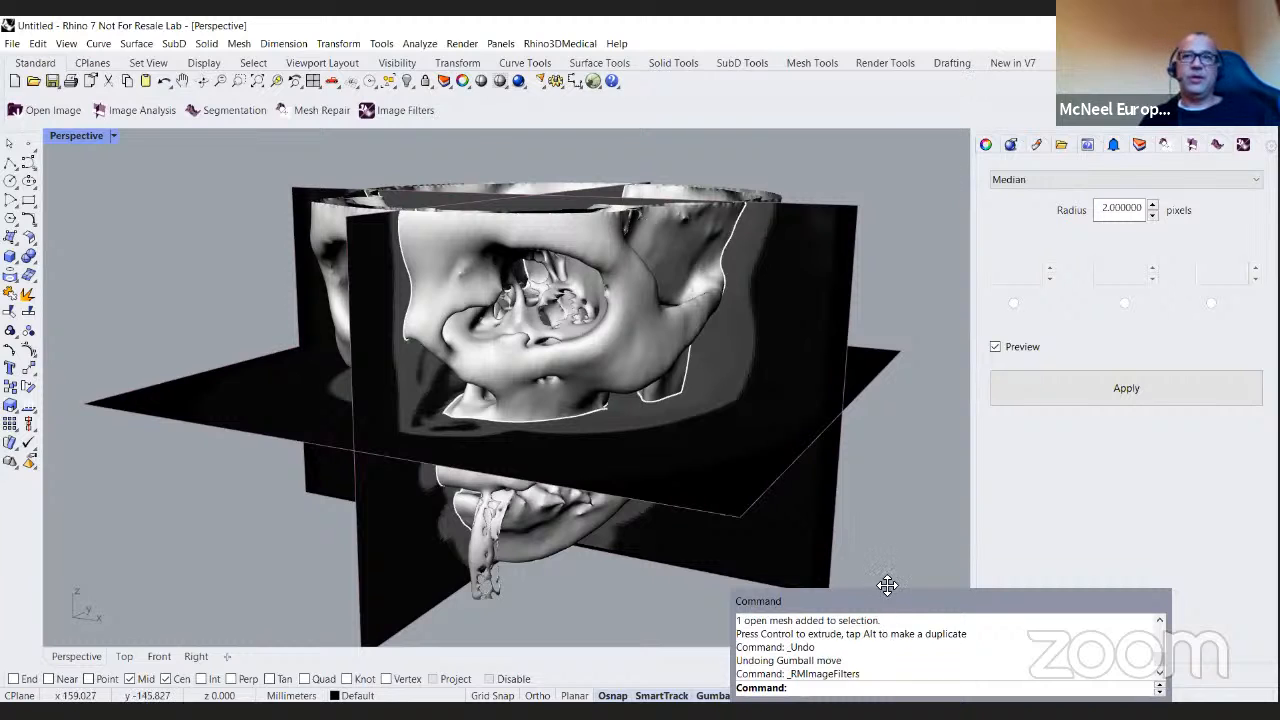
left_click_drag(887, 585, 886, 565)
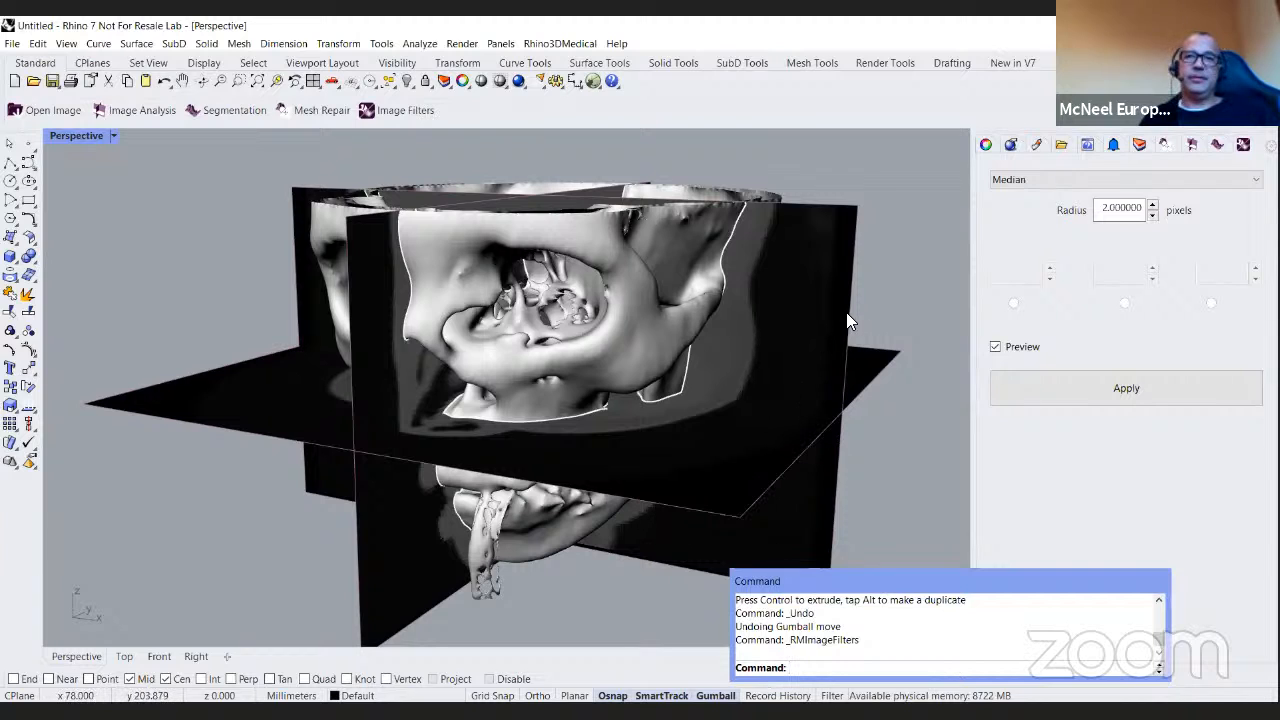
left_click(887, 271)
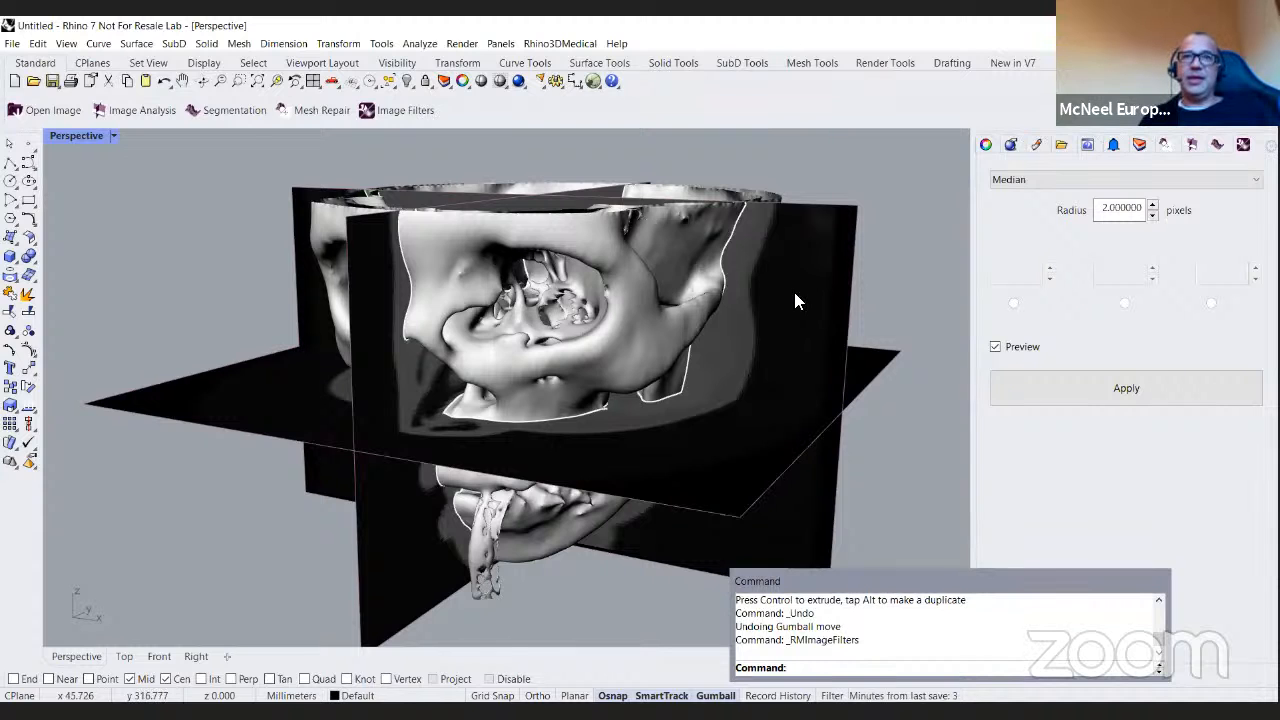
Examine the eye socket and cheekbone of the skull mesh against the CT slices, close up and from a distance.
scroll(448, 280, "up", 2)
scroll(415, 290, "up", 2)
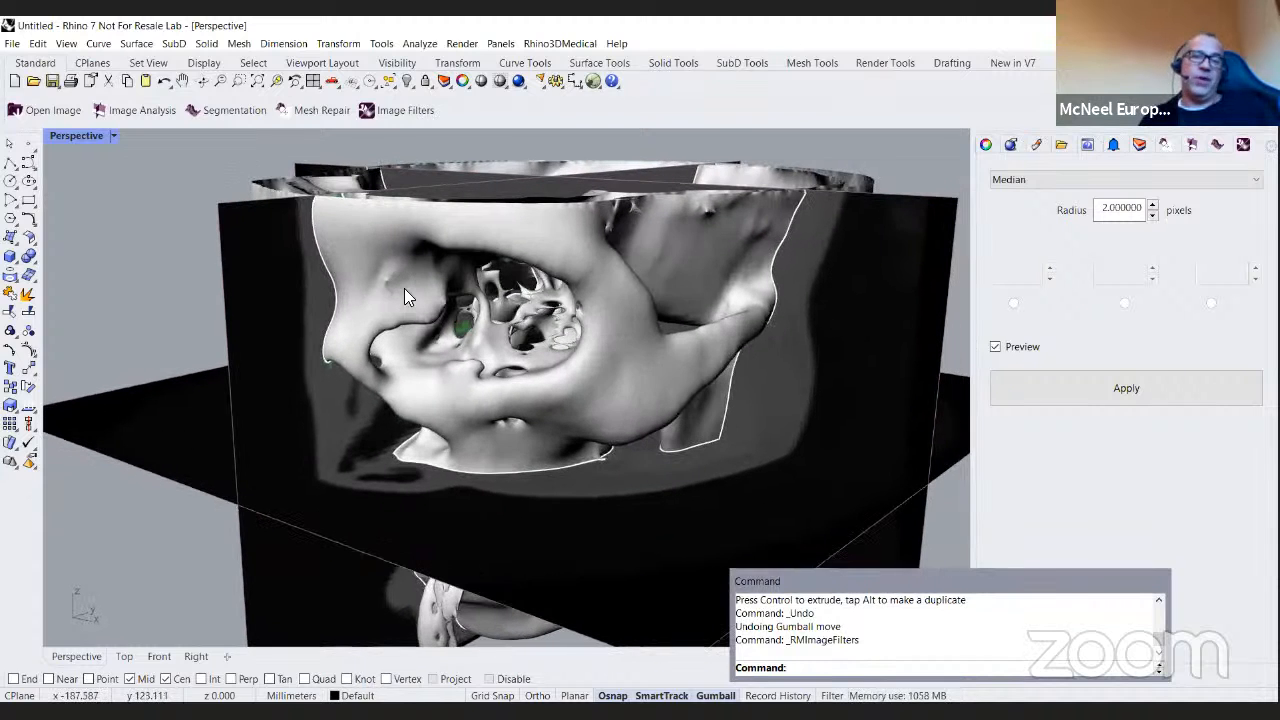
scroll(404, 288, "up", 2)
right_click_drag(404, 288, 490, 318, "shift")
scroll(332, 290, "down", 2)
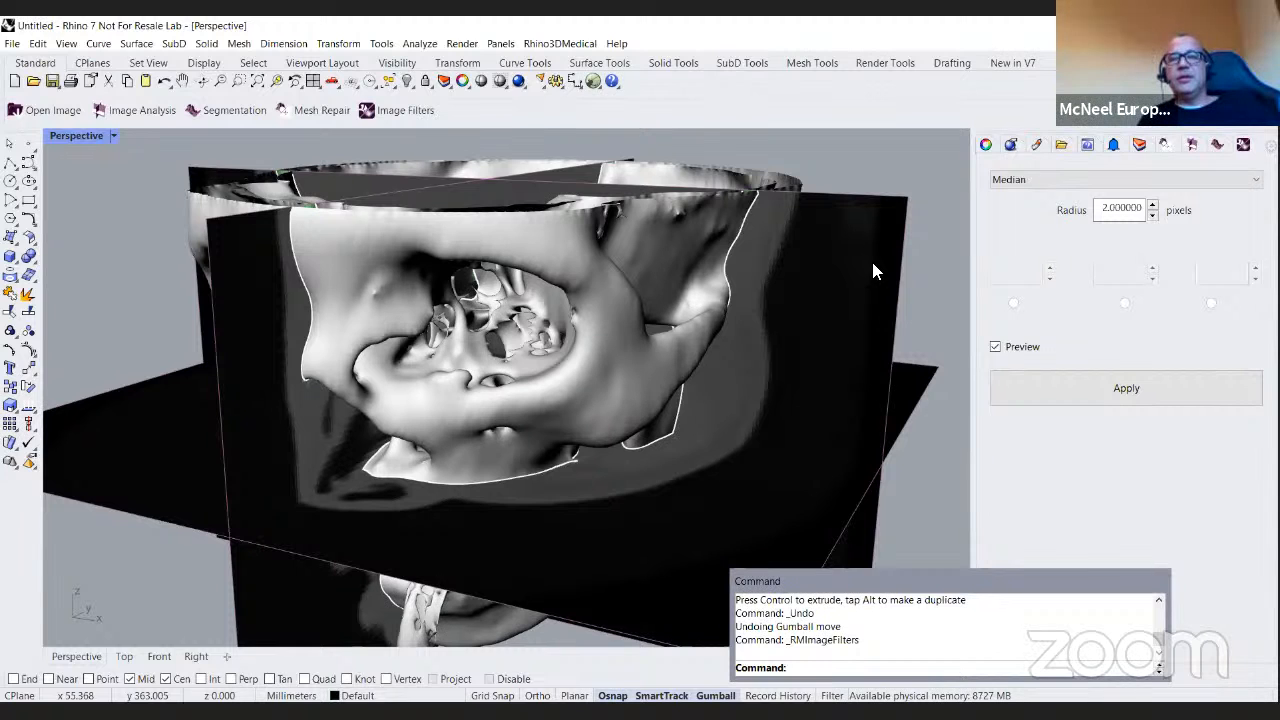
scroll(516, 378, "down", 2)
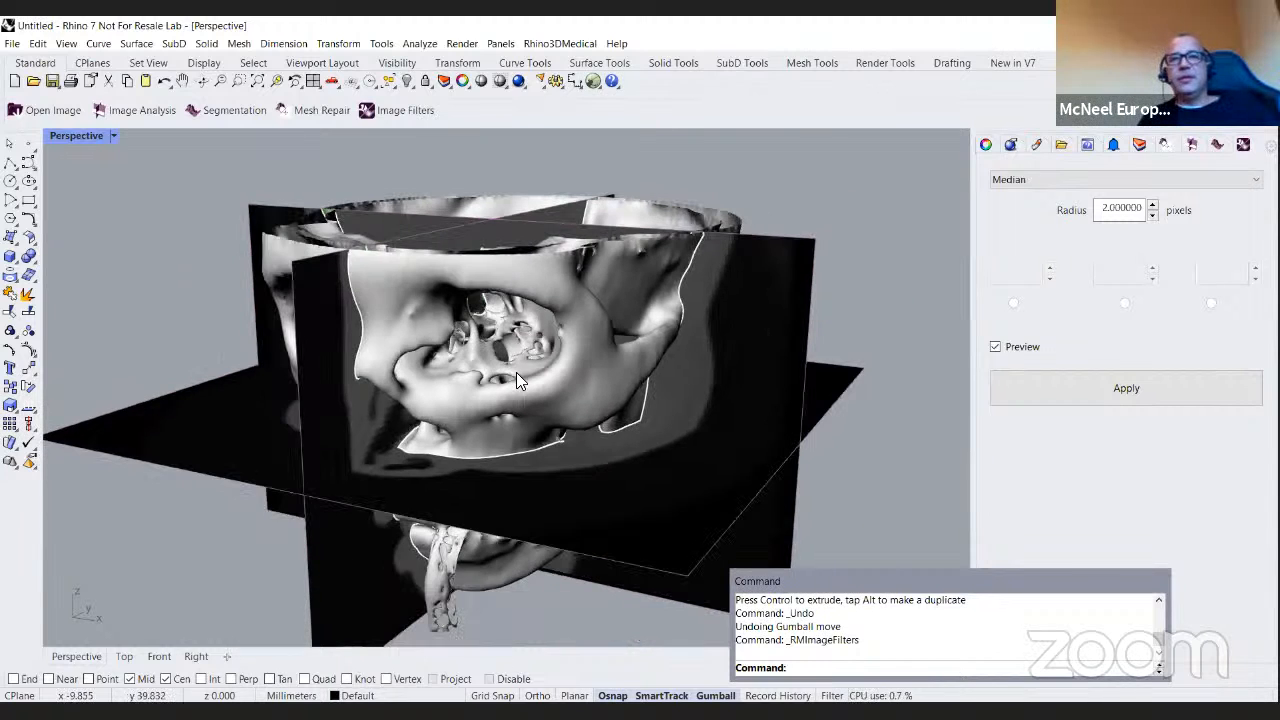
scroll(504, 385, "up", 3)
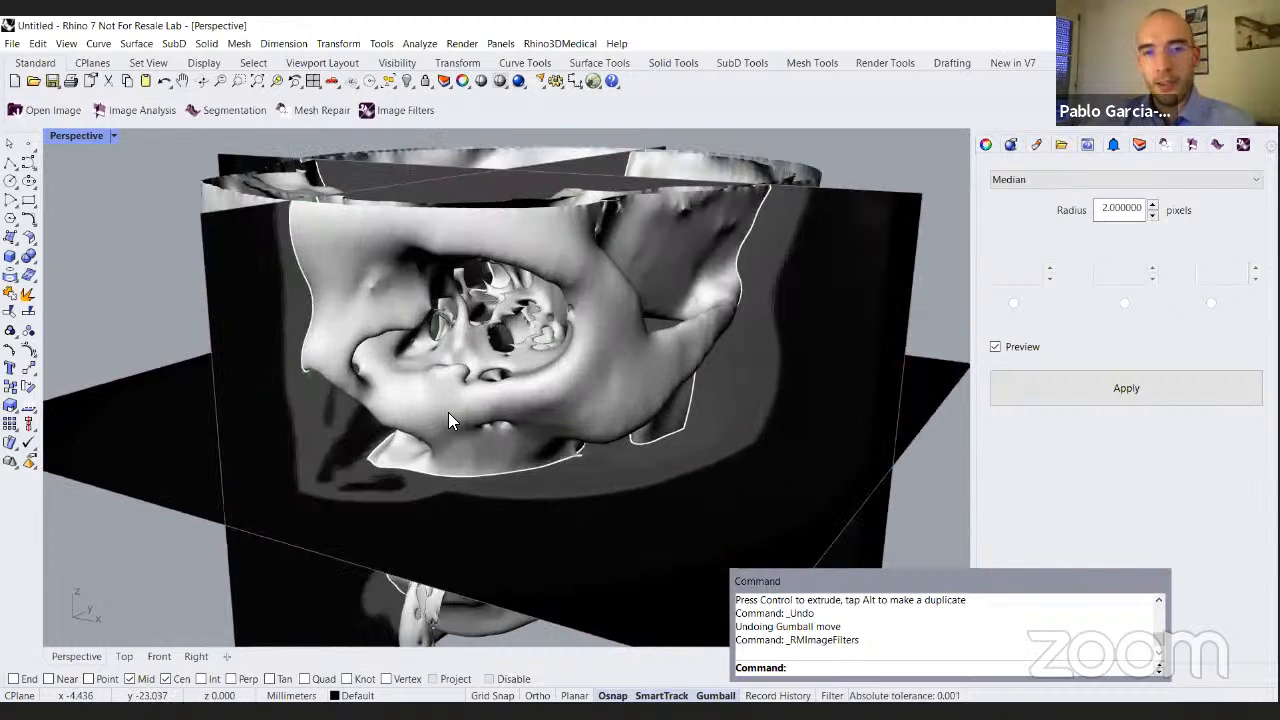
scroll(448, 413, "down", 2)
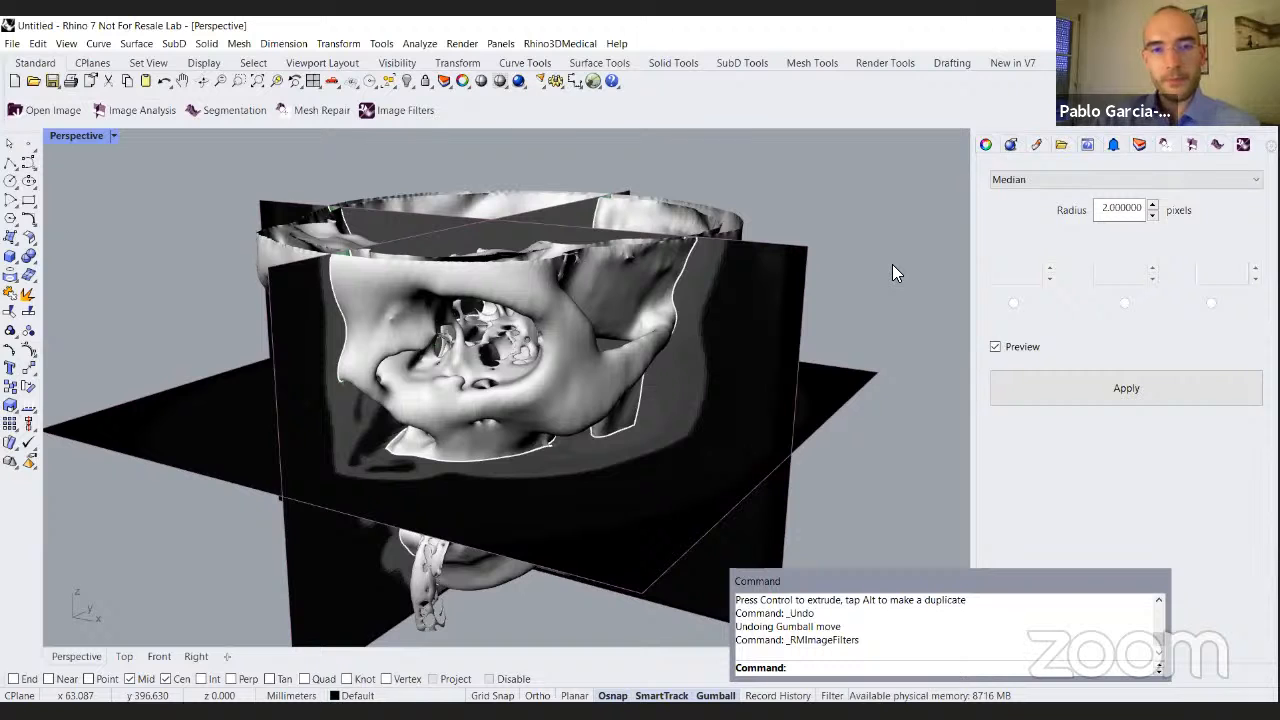
right_click_drag(747, 270, 812, 230)
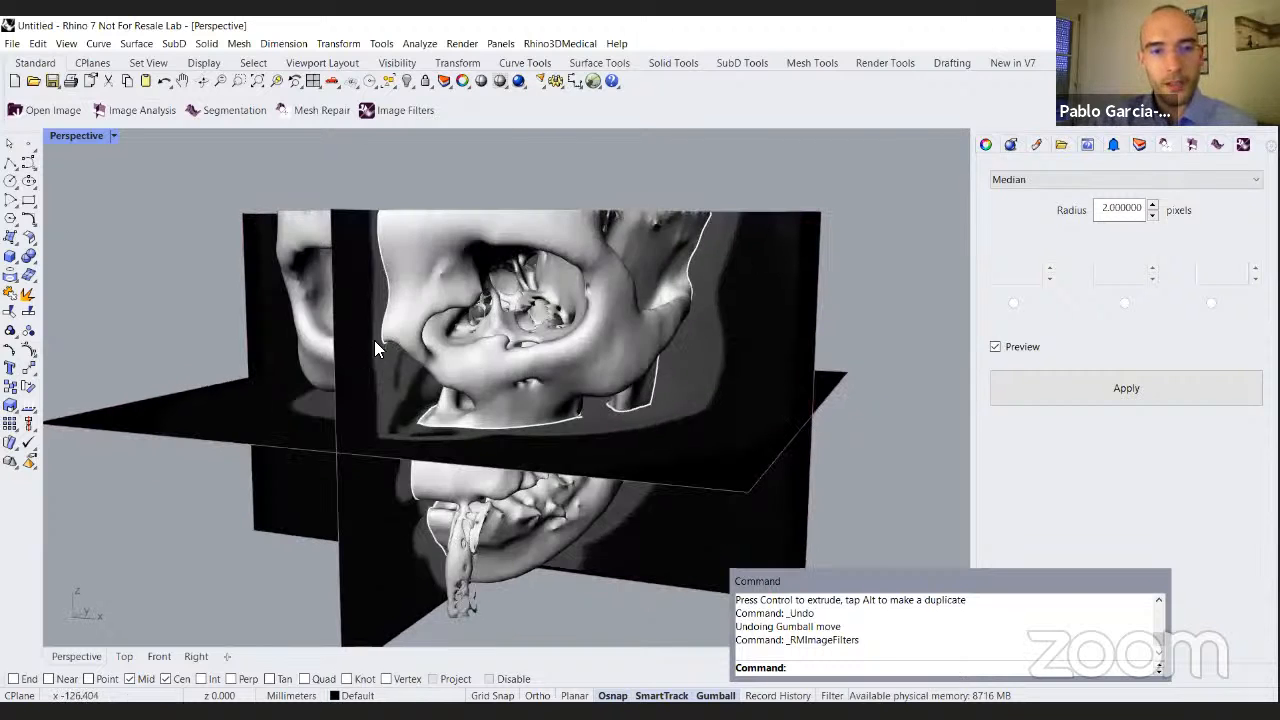
Delete the skull mesh from the scene.
left_click(374, 340)
key("Escape")
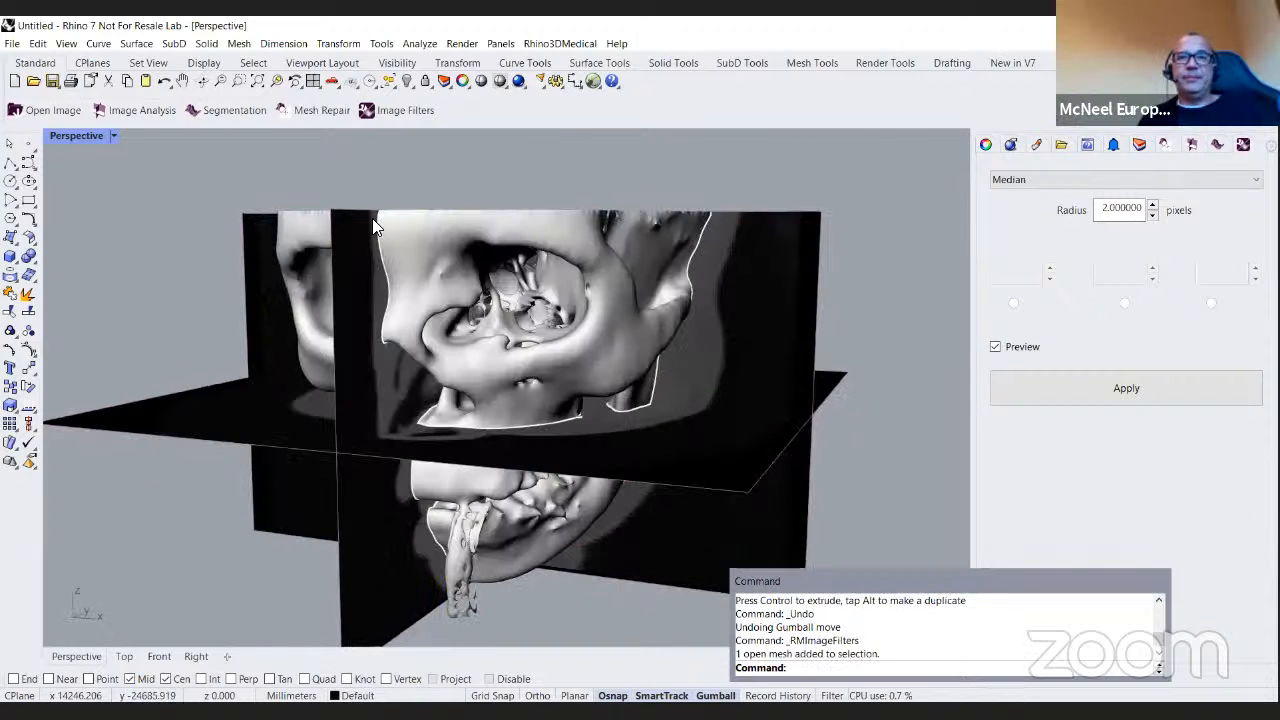
left_click(394, 318)
right_click_drag(394, 318, 363, 283)
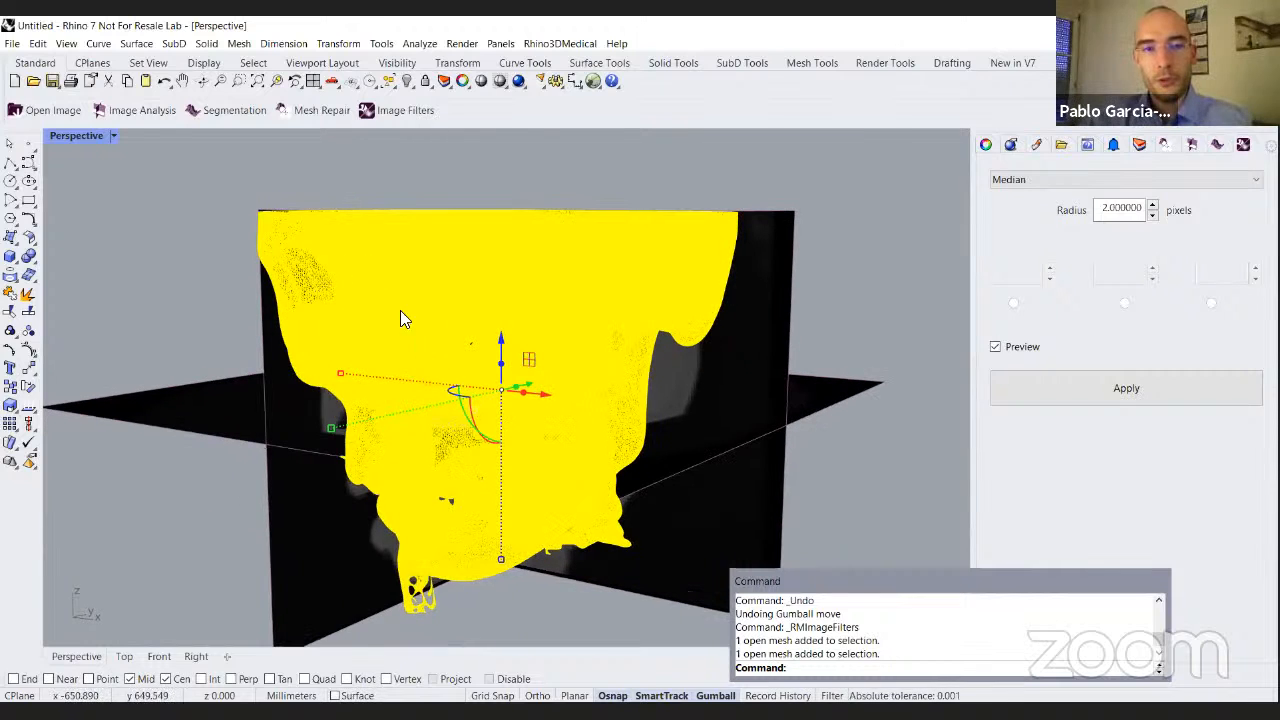
key("Delete")
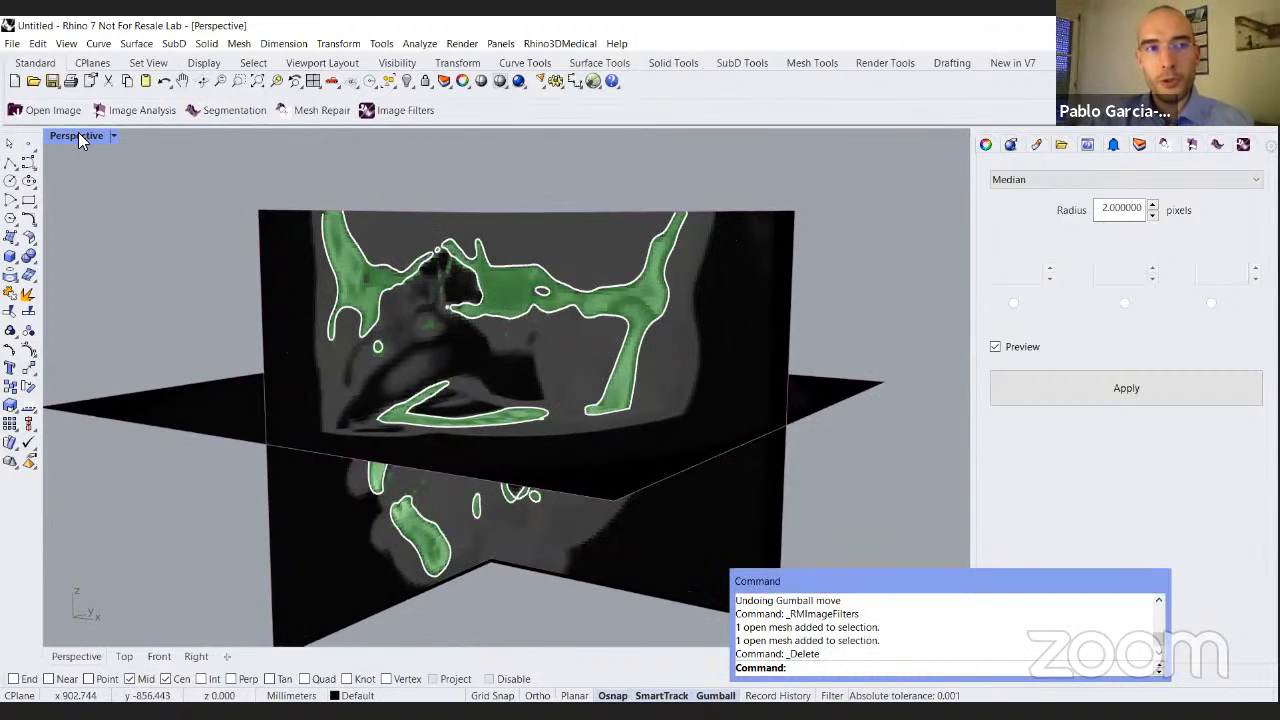
Create a segmentation mask from the current threshold and view it on the sagittal slice.
left_click(1218, 148)
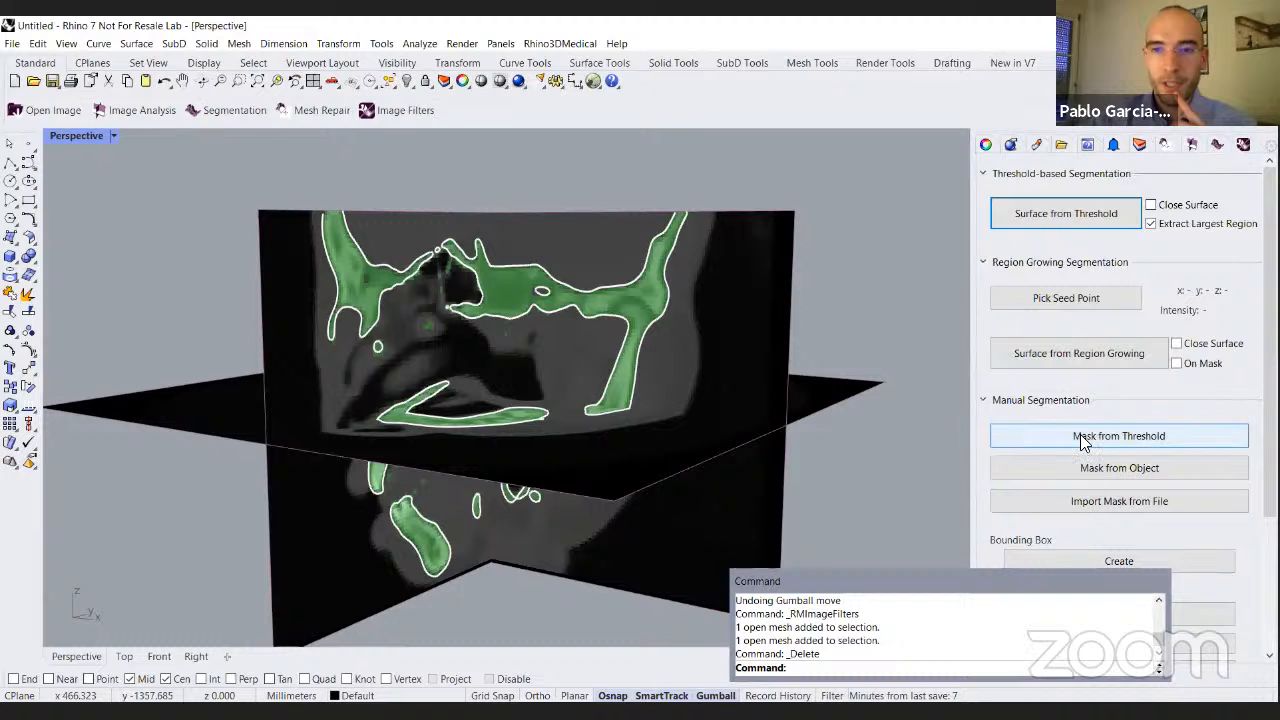
left_click(997, 432)
right_click_drag(789, 434, 603, 443)
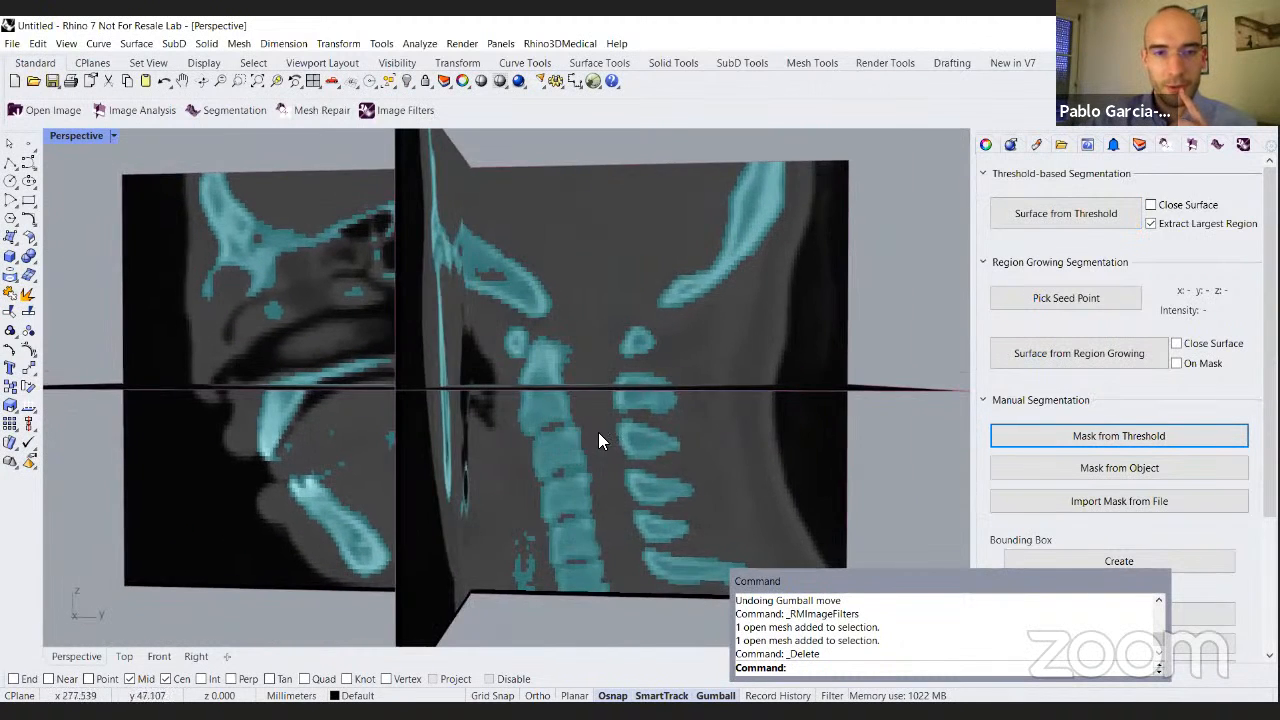
scroll(528, 465, "up", 3)
Create a bounding box around one cervical vertebra to limit the mask, and center the slices on it.
double_click(80, 136)
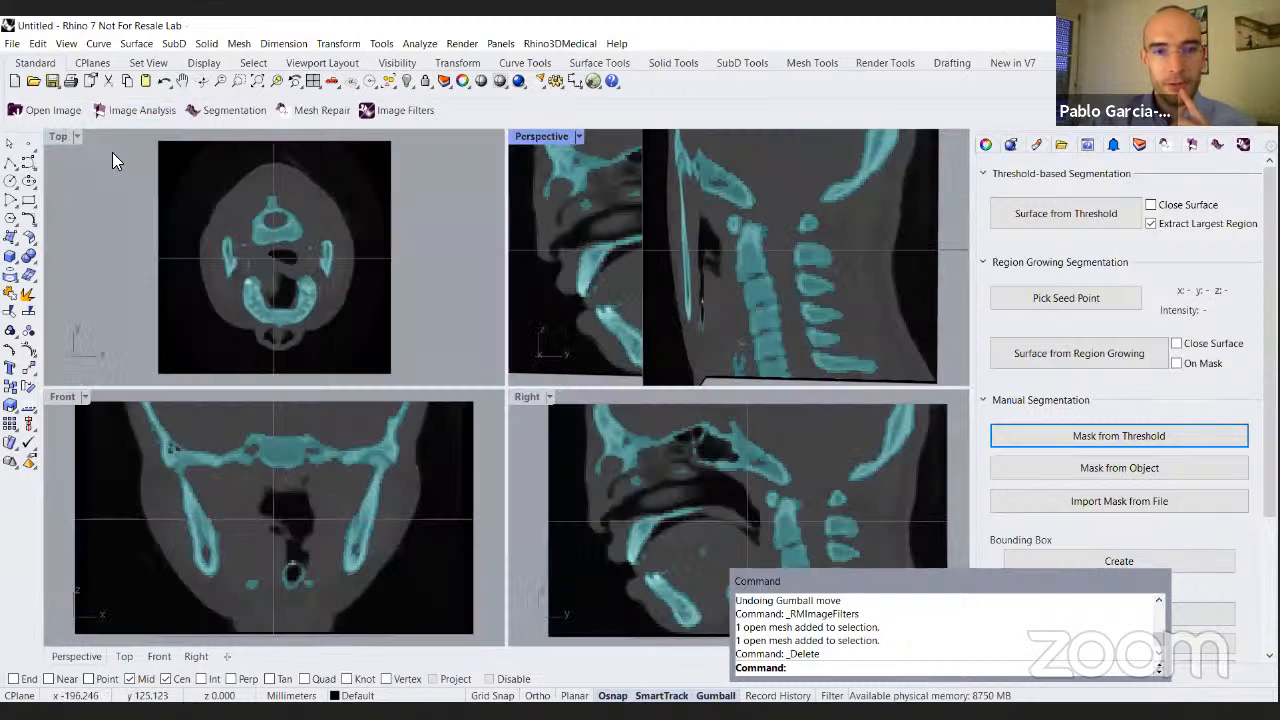
double_click(527, 396)
left_click(1031, 562)
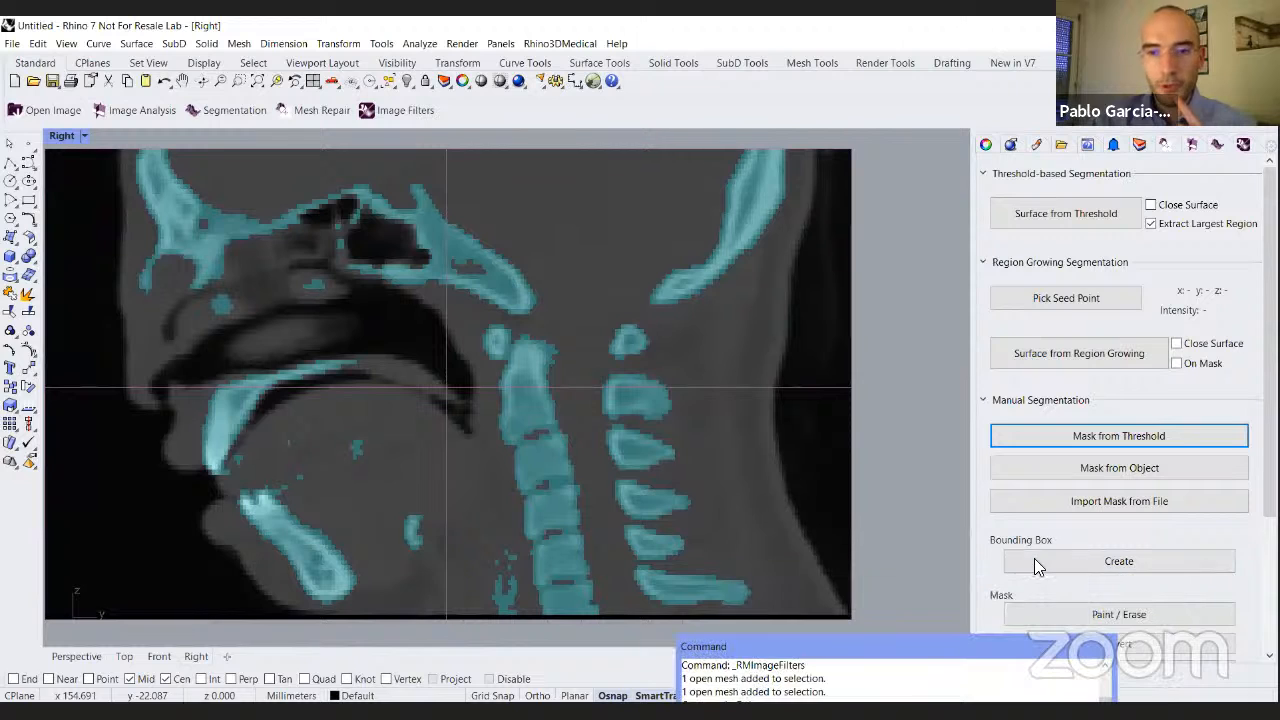
left_click(485, 422)
double_click(66, 134)
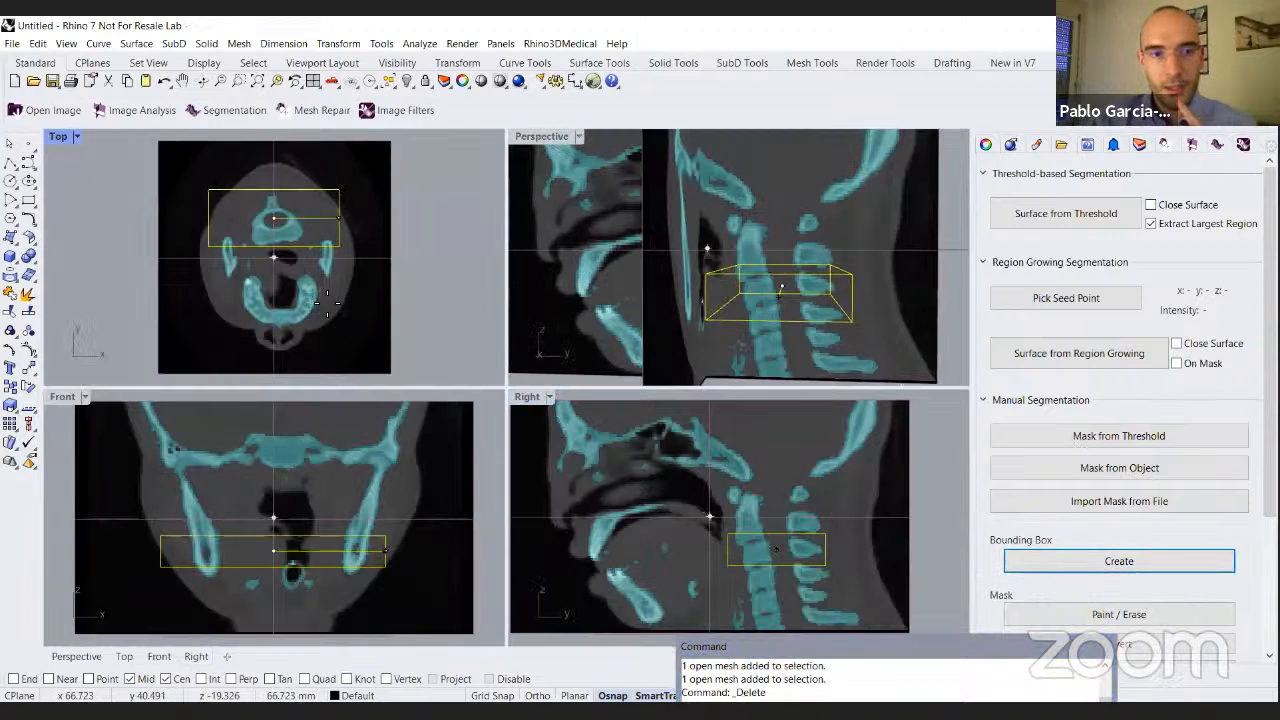
left_click(341, 319)
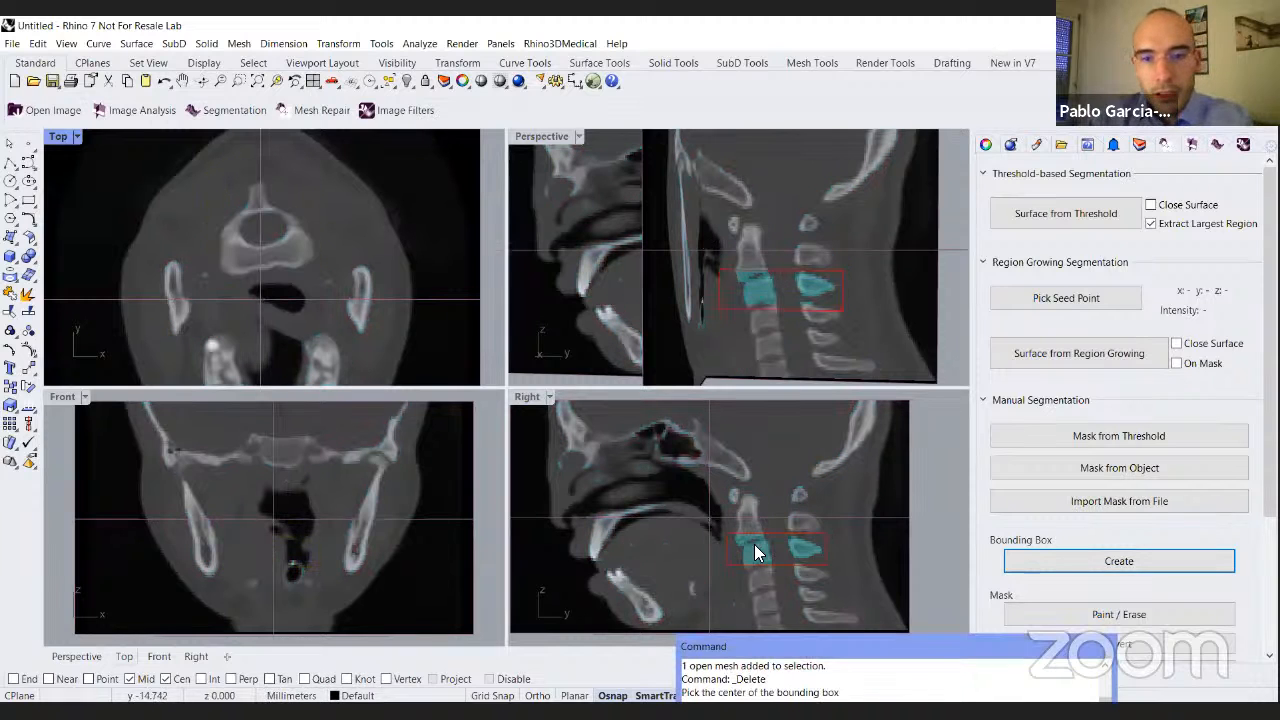
left_click(768, 548)
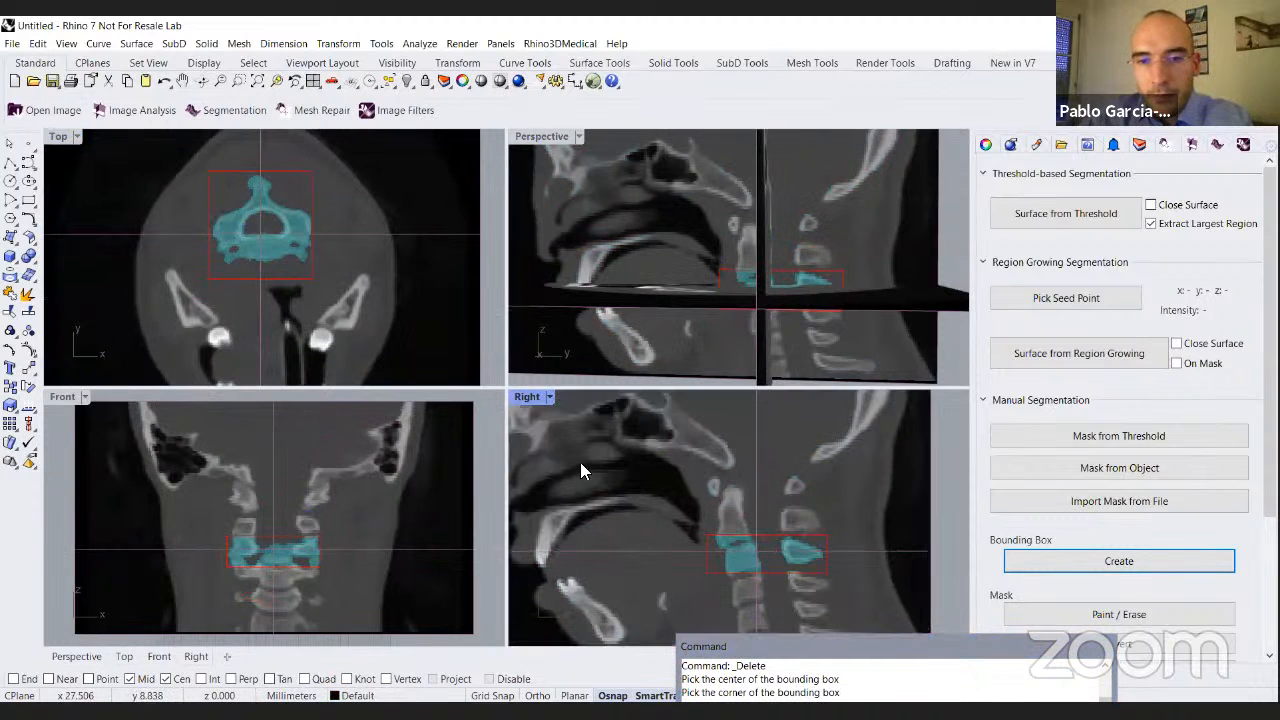
Generate a closed surface from the vertebra mask, with the Right view maximized.
double_click(522, 396)
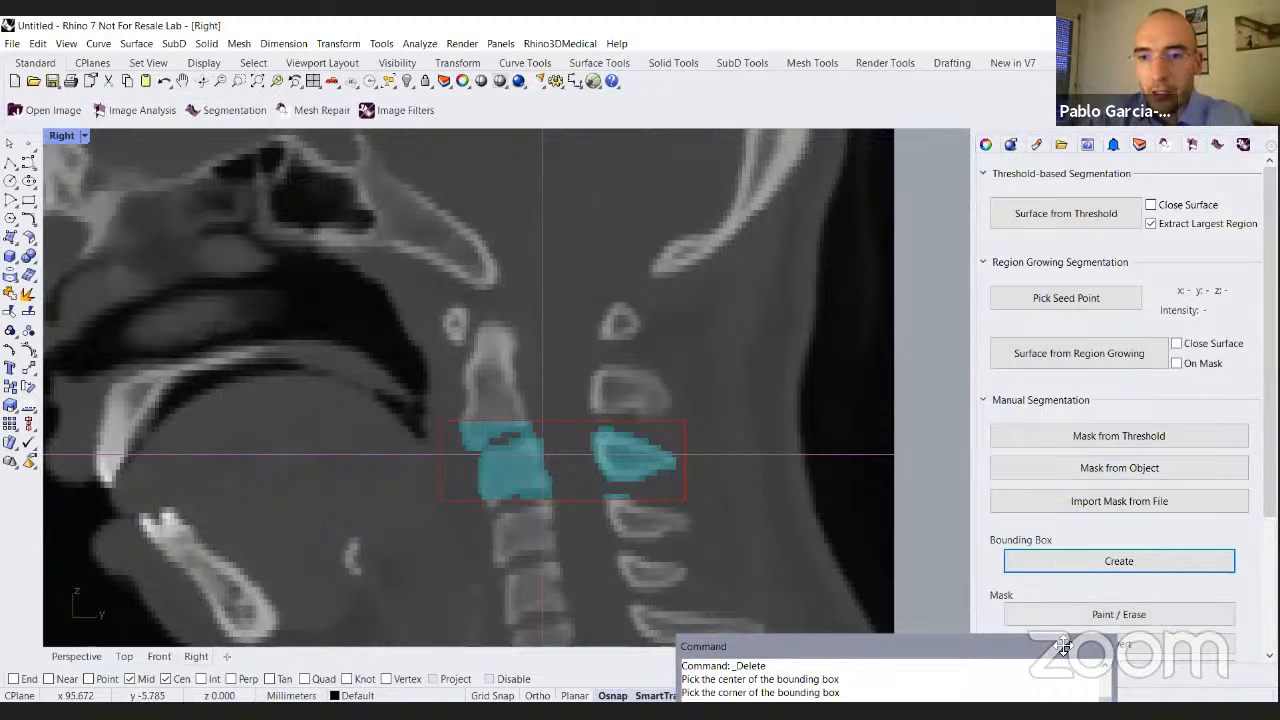
scroll(1203, 630, "down", 3)
left_click(1201, 620)
left_click(1090, 614)
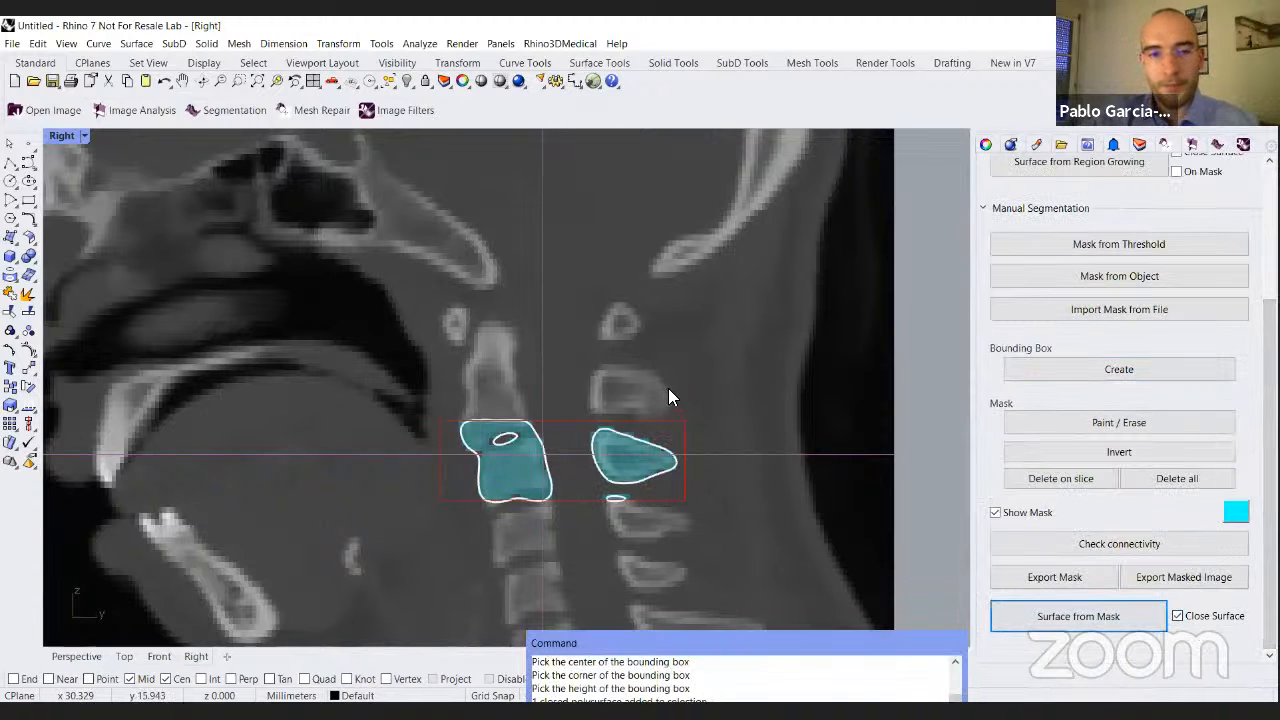
Hide the Images layer to inspect the vertebra surface in Perspective, then show the layer again and restore the four-view layout.
double_click(62, 135)
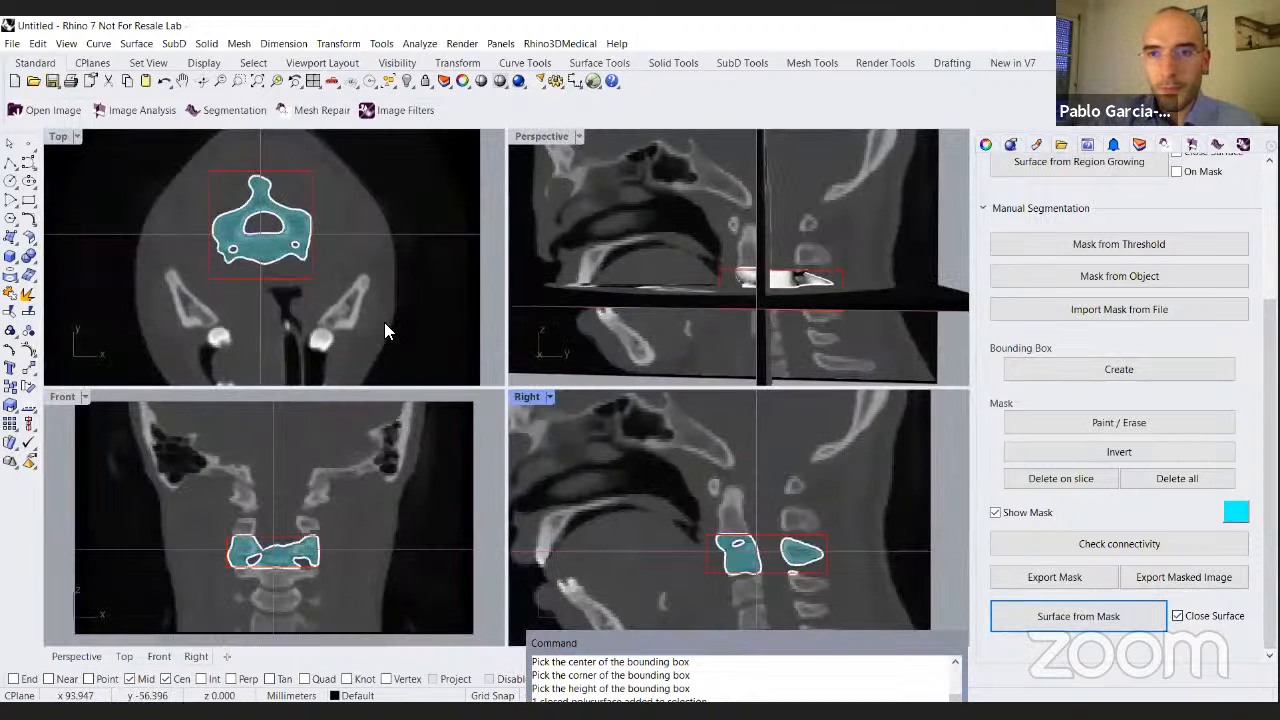
double_click(543, 136)
right_click_drag(780, 404, 676, 393)
left_click(1139, 146)
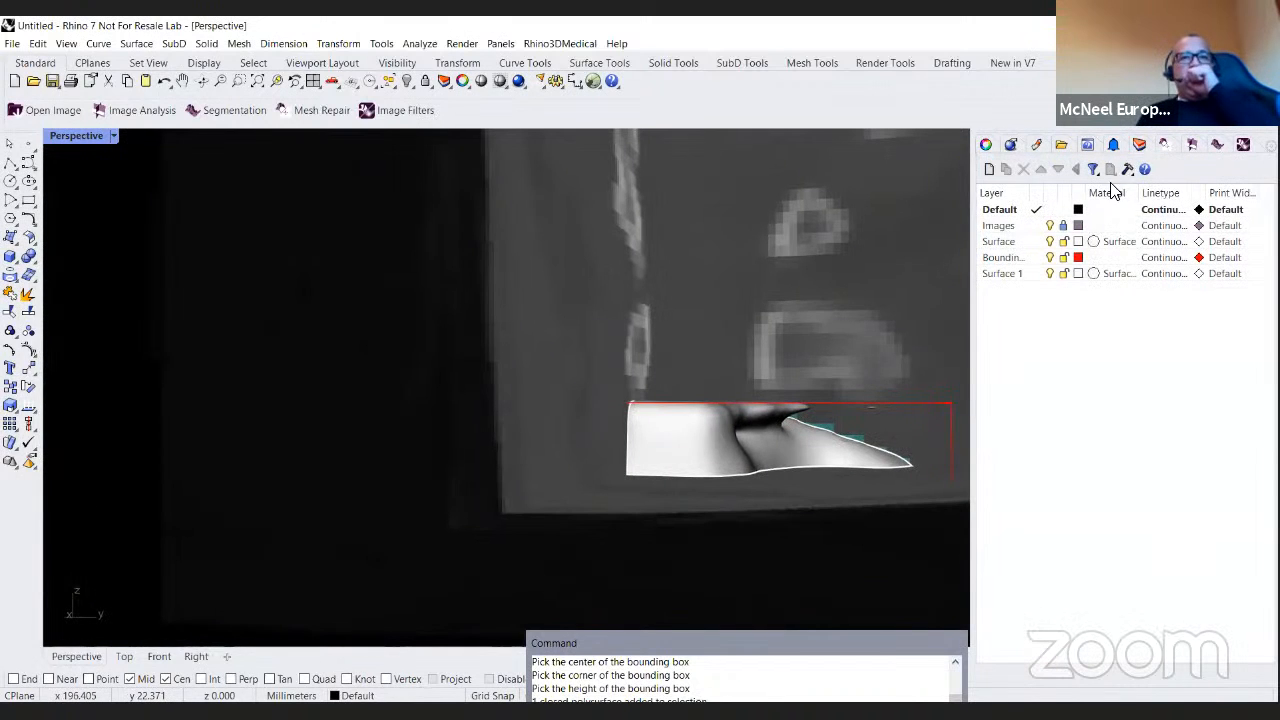
left_click(1050, 226)
right_click_drag(826, 329, 800, 375)
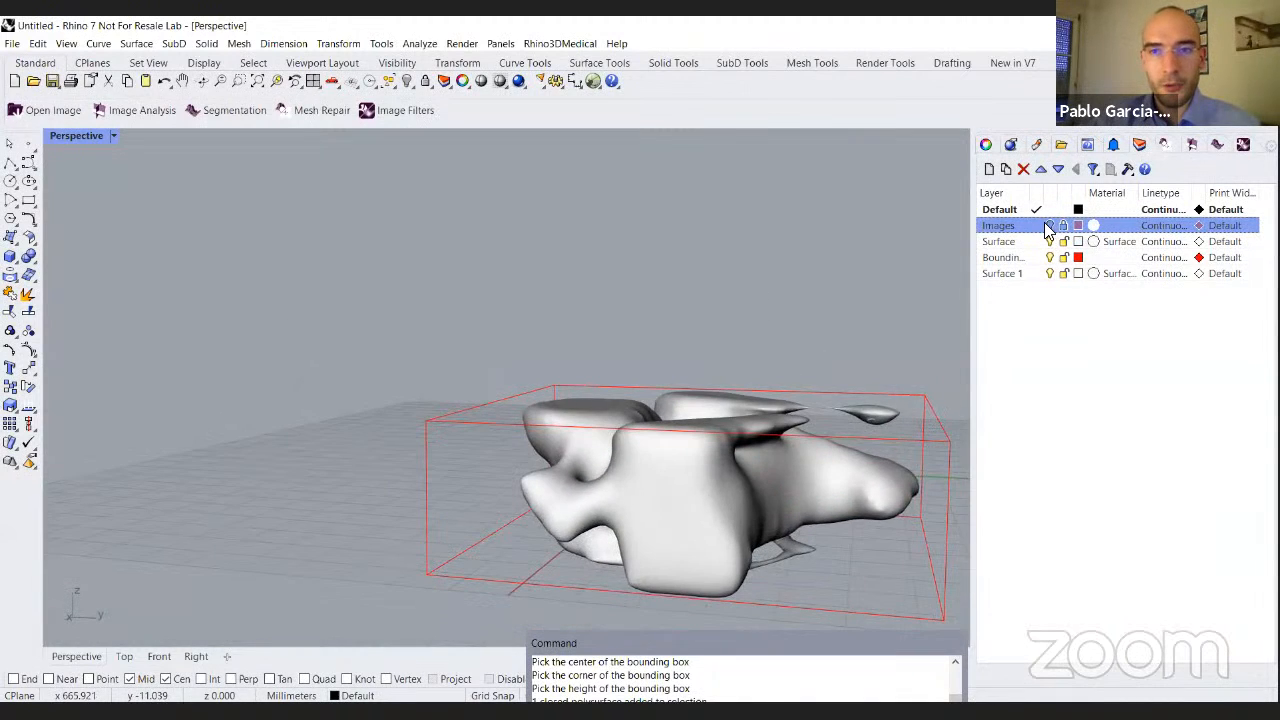
left_click(1049, 226)
double_click(88, 136)
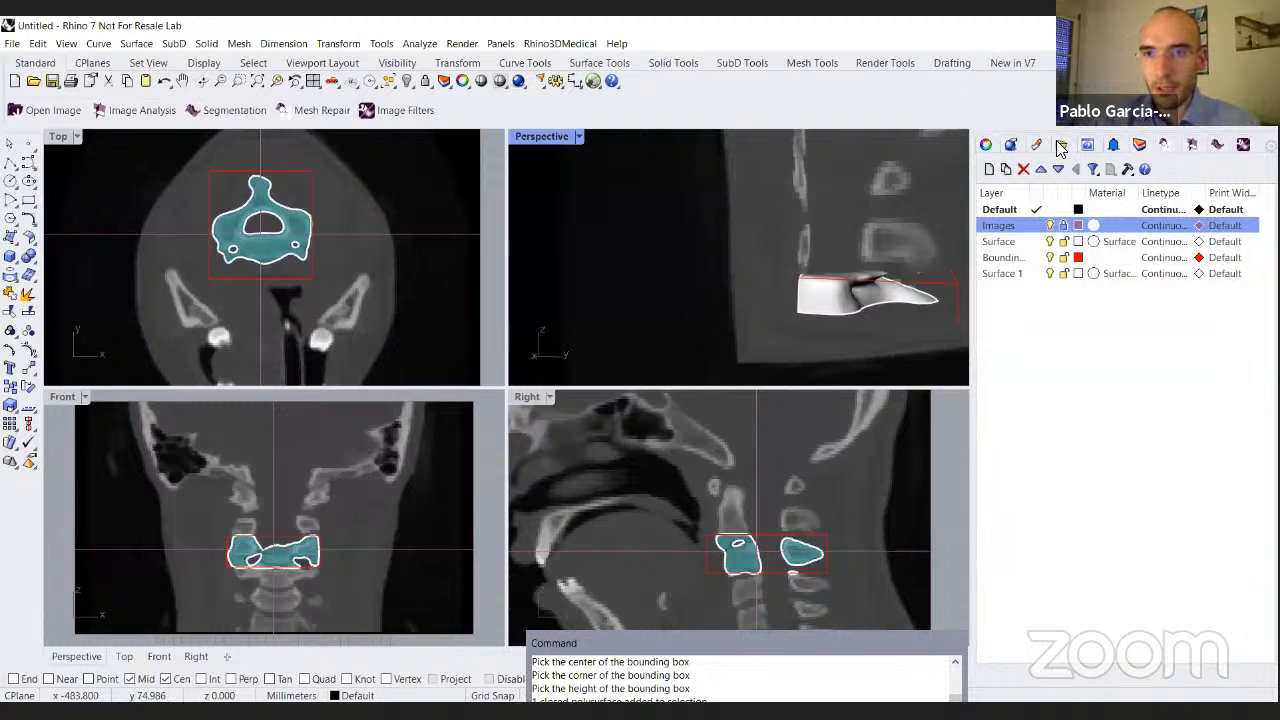
Paint a band across the upper part of the masked vertebra in the maximized Right view, using a 7-pixel circular Paint/Erase brush.
left_click(1166, 148)
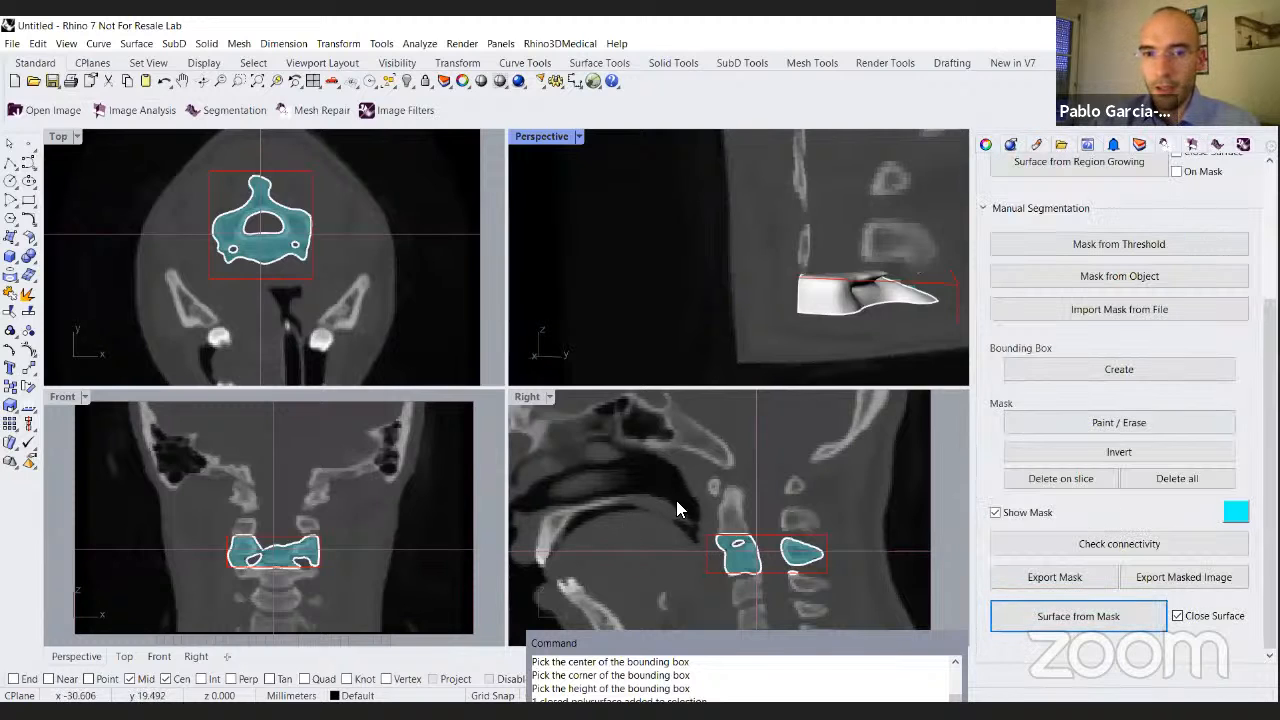
double_click(524, 396)
right_click_drag(490, 446, 620, 498)
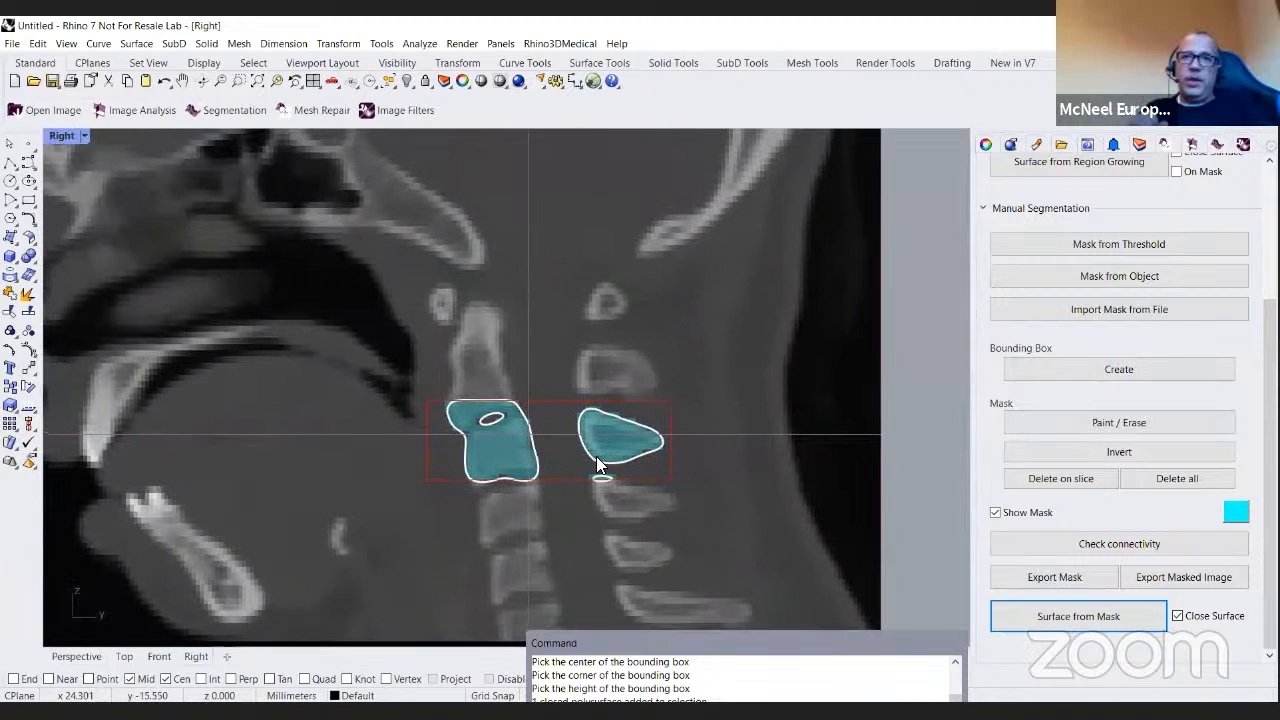
scroll(532, 398, "up", 2)
left_click(1114, 424)
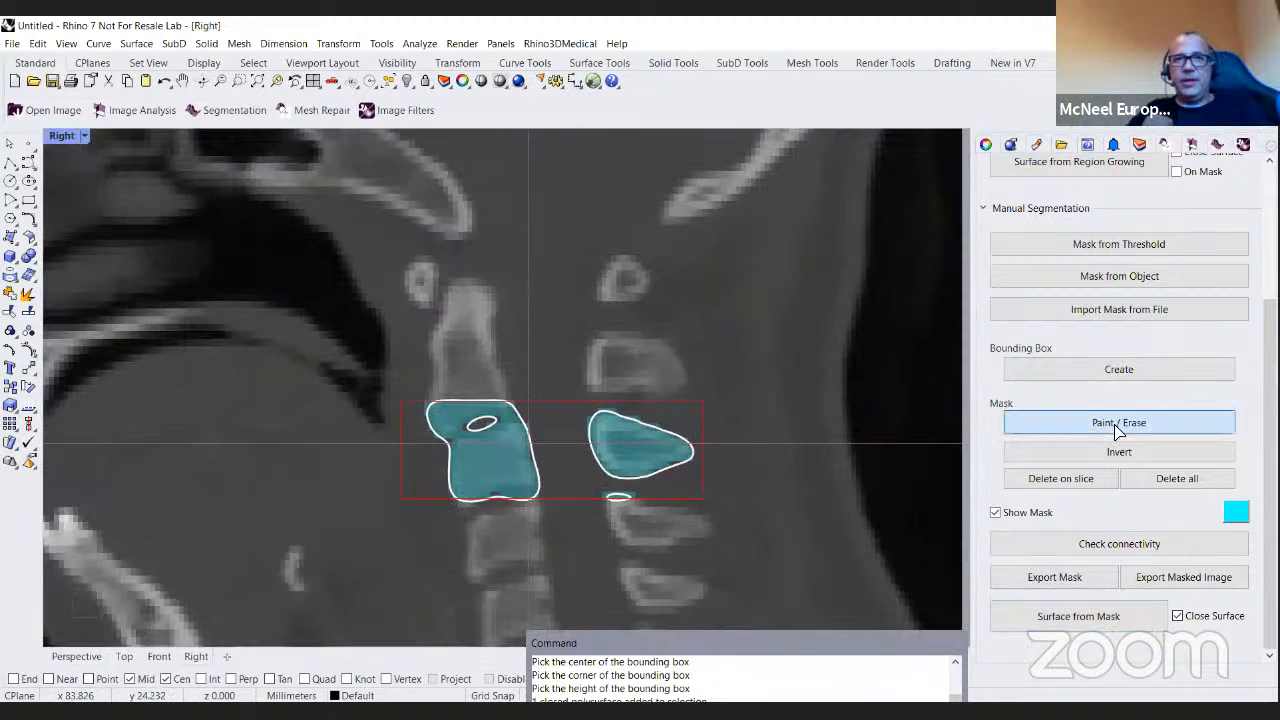
left_click_drag(614, 200, 876, 266)
left_click(844, 296)
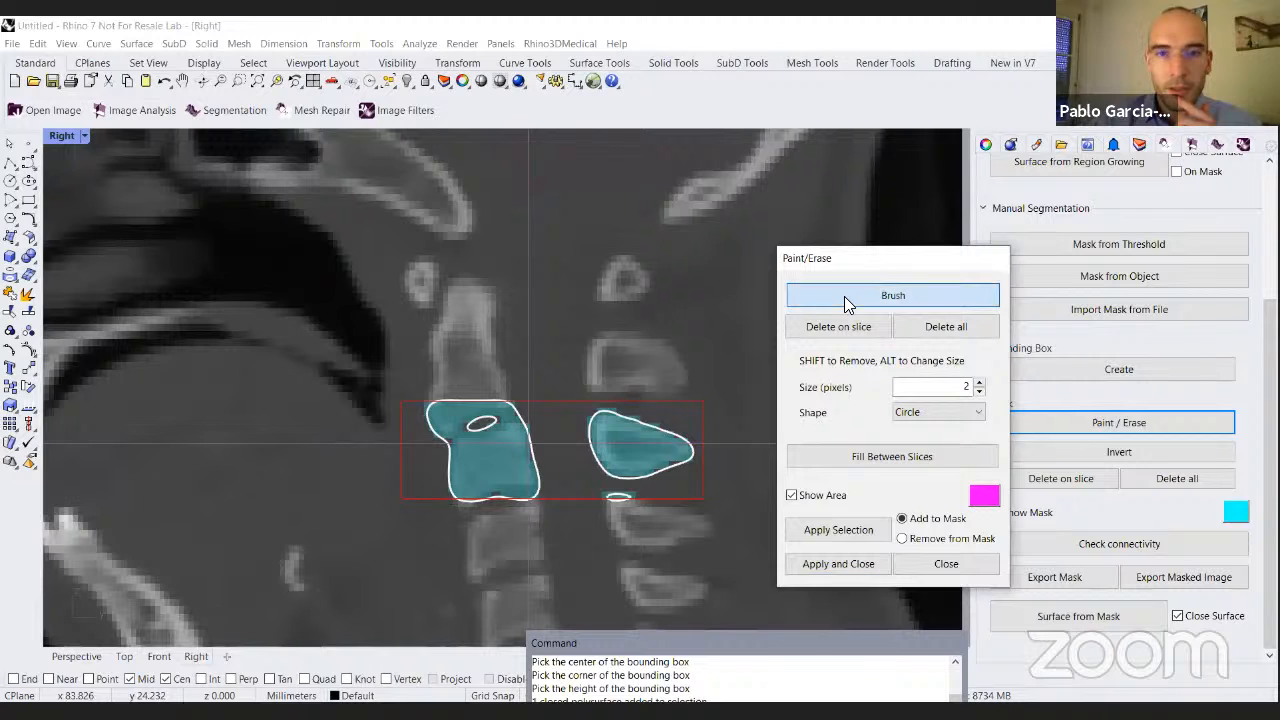
left_click(167, 679)
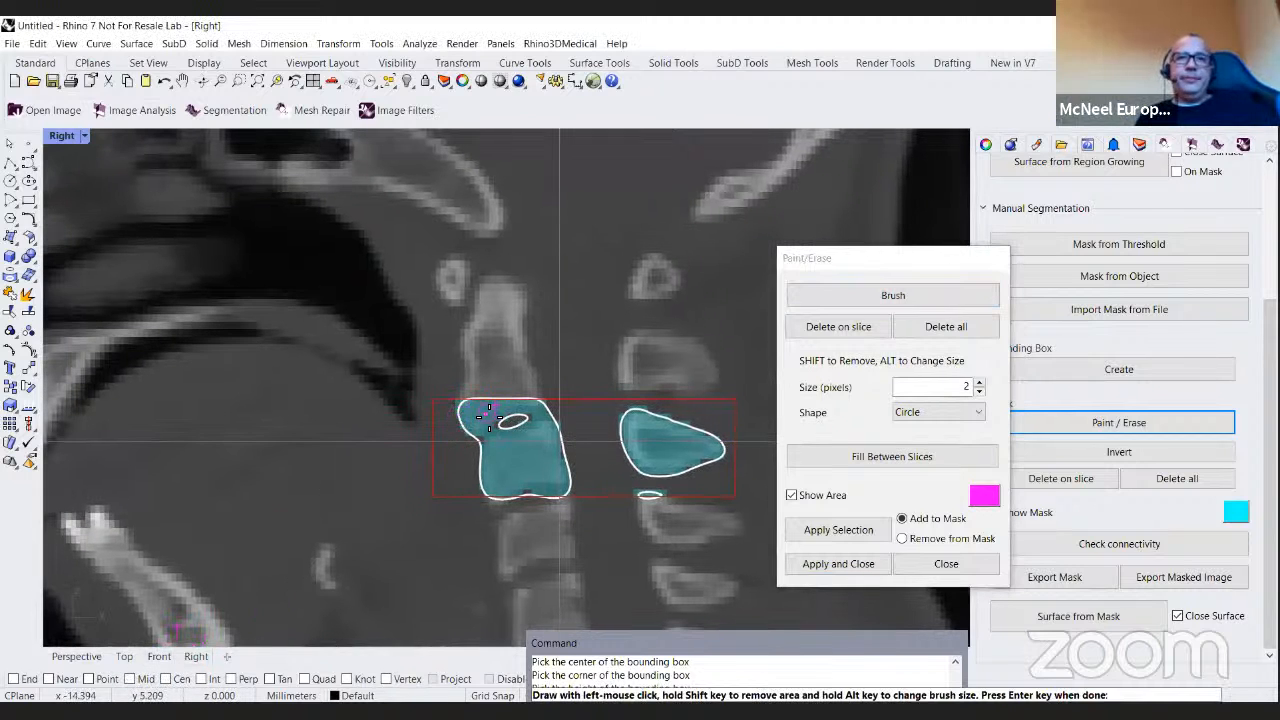
scroll(473, 411, "down", 4)
left_click_drag(452, 411, 675, 404, "alt")
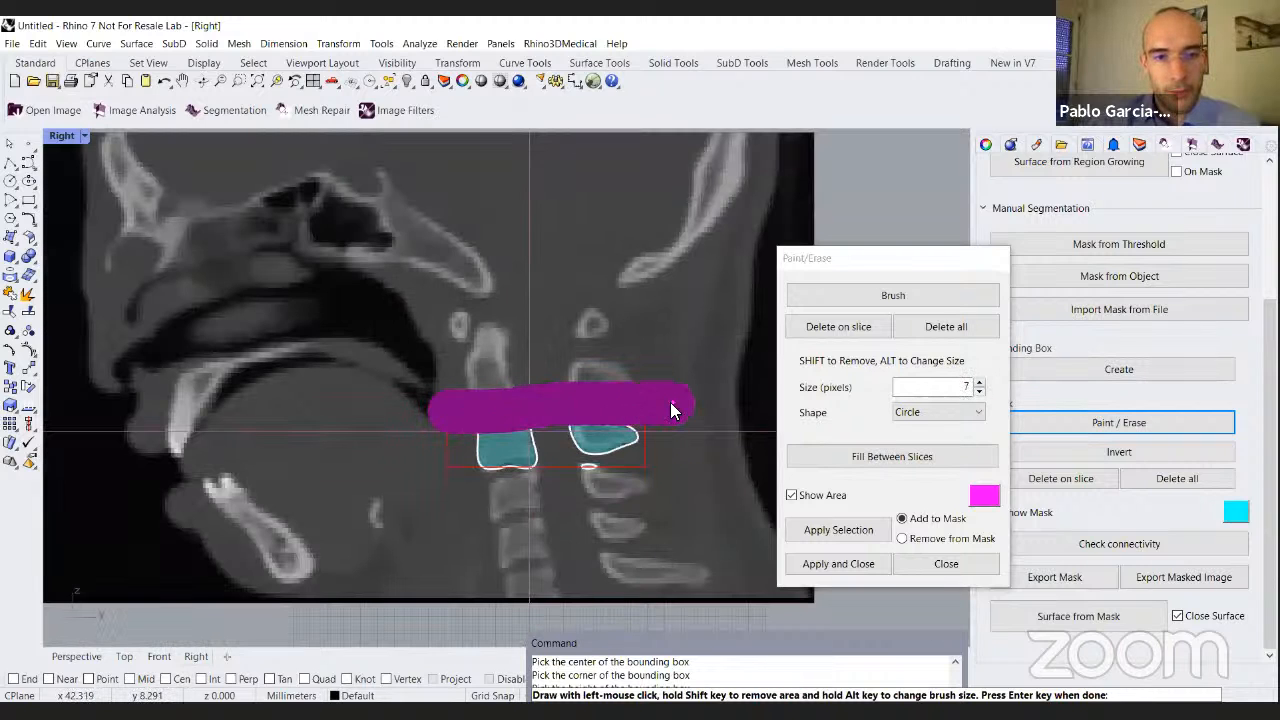
scroll(505, 405, "up", 8)
scroll(558, 400, "down", 8)
right_click_drag(563, 396, 535, 396)
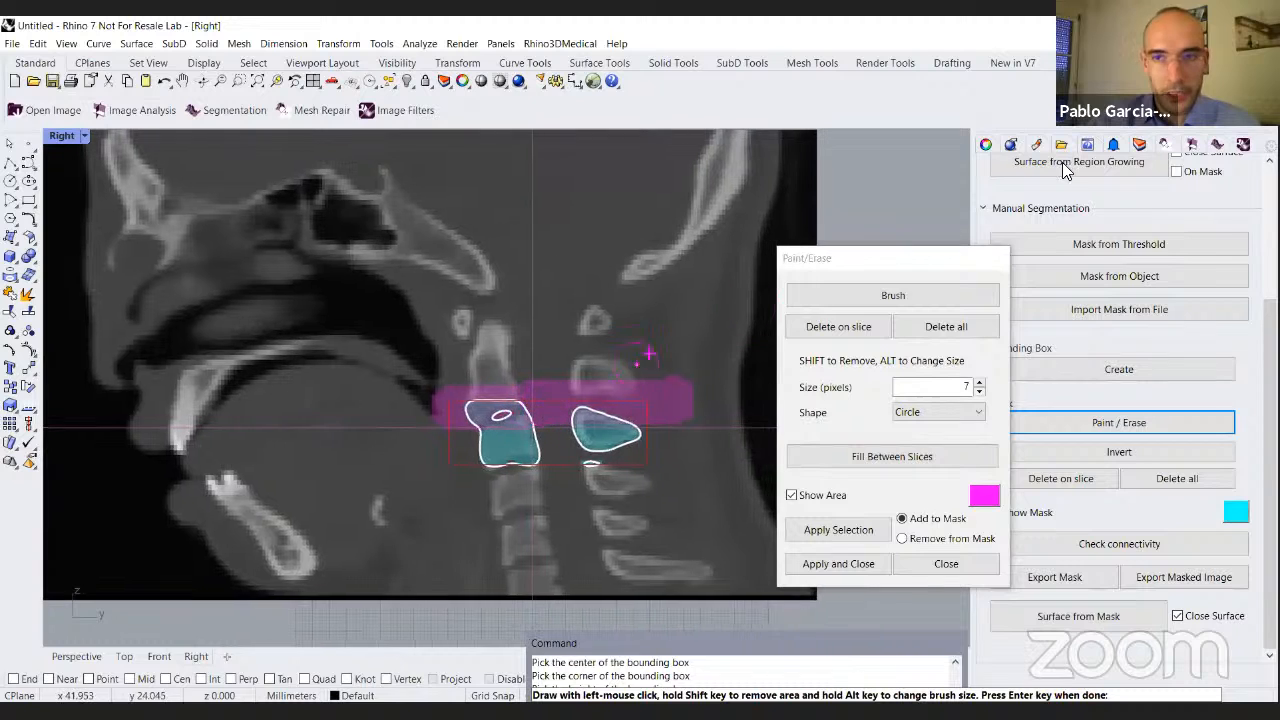
Move to sagittal slice 119 and paint a second brush band across the upper part of the vertebra.
left_click(1168, 146)
left_click(1191, 147)
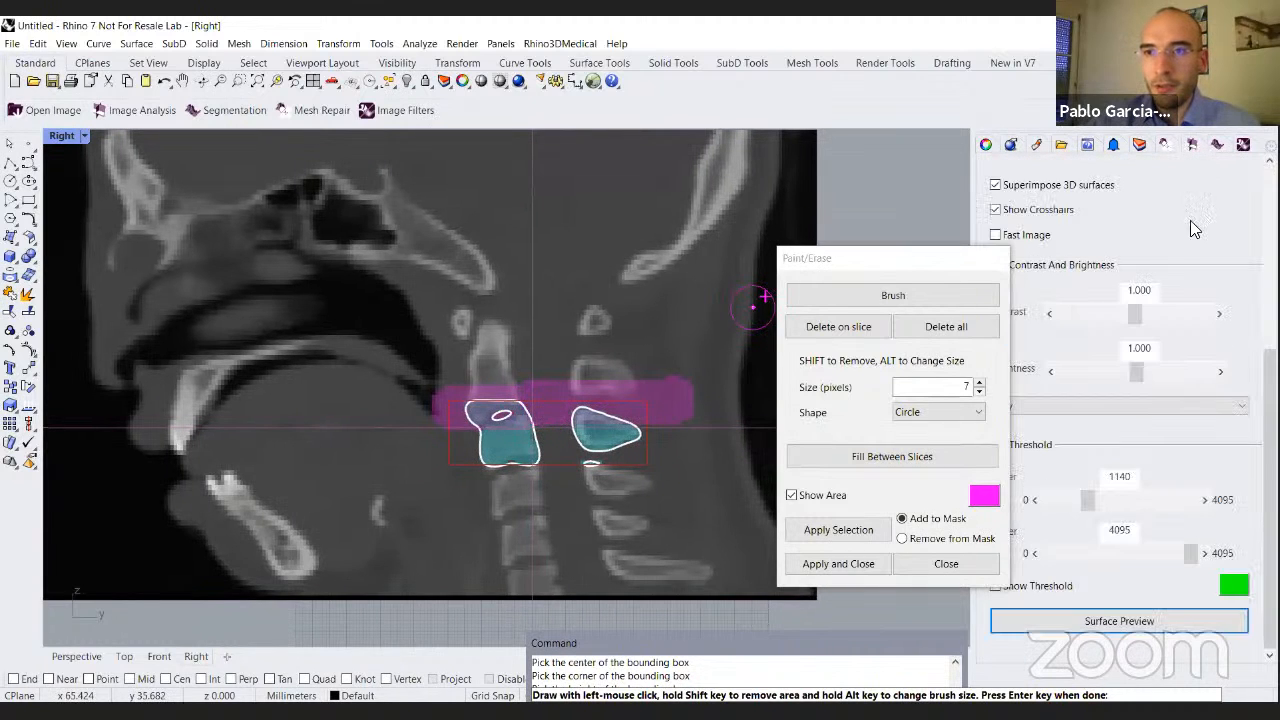
scroll(1191, 229, "up", 5)
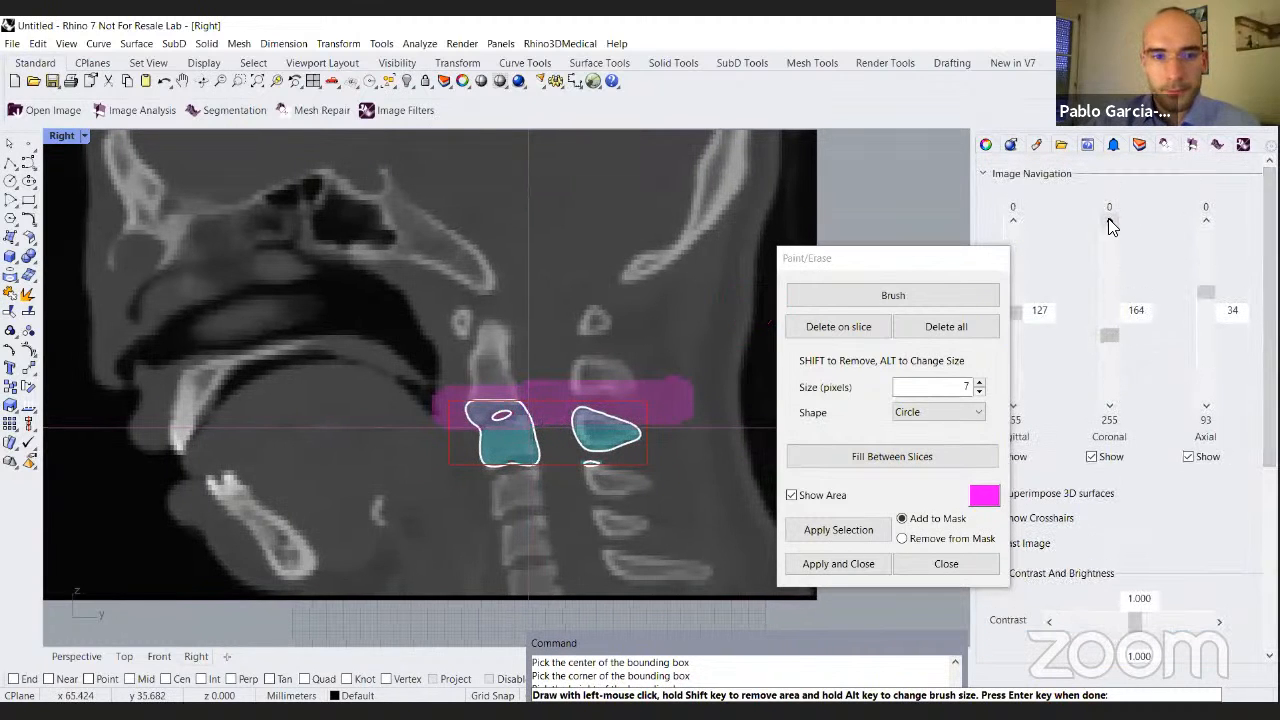
left_click(1018, 219)
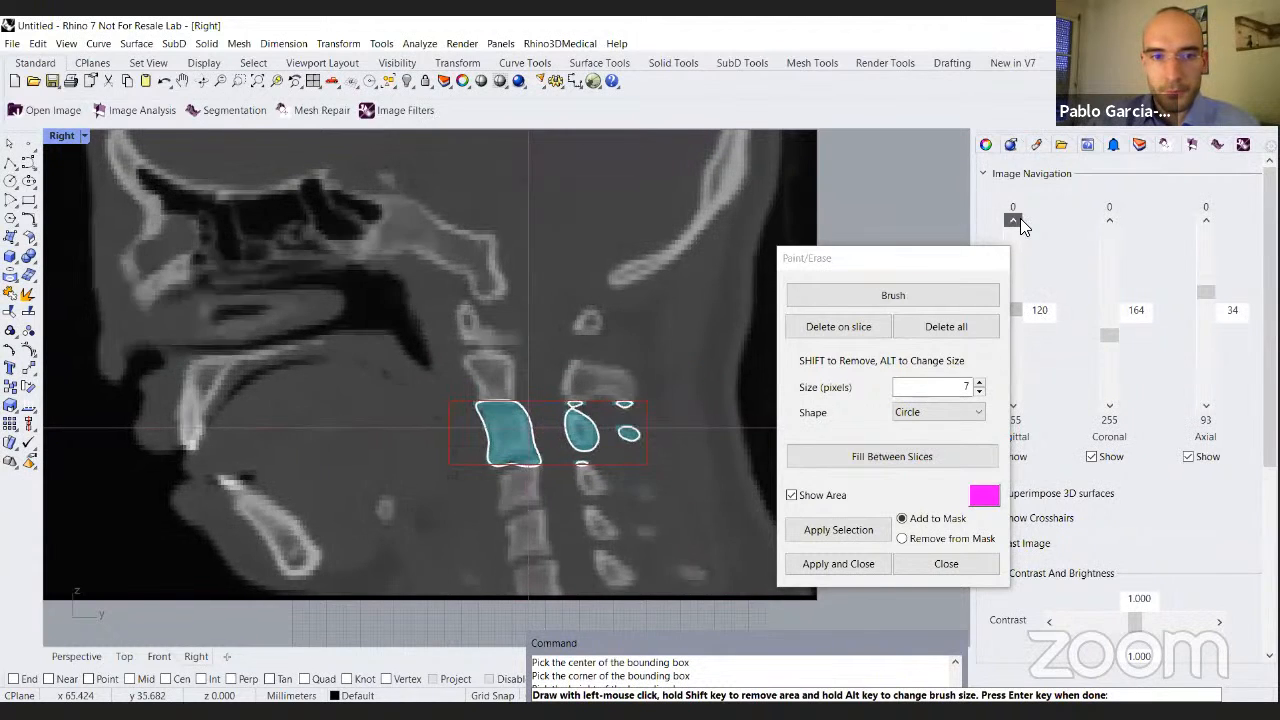
left_click(1013, 219)
left_click_drag(430, 402, 645, 403)
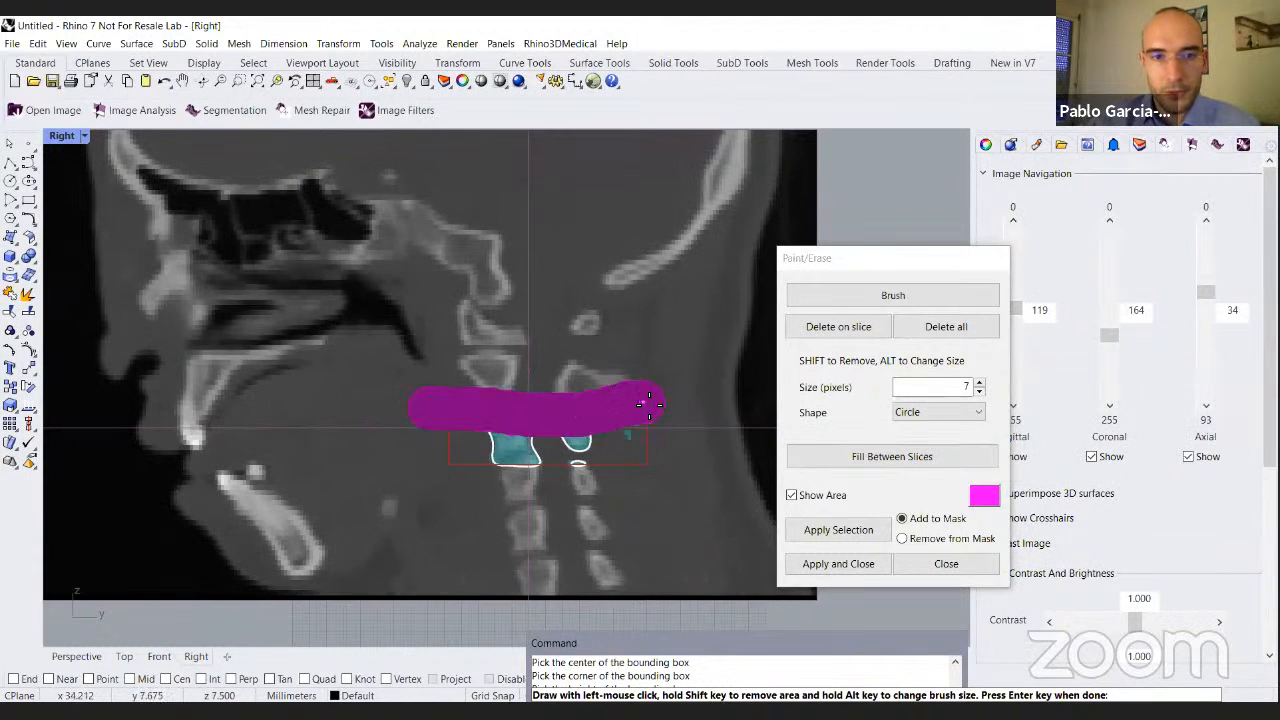
scroll(545, 432, "up", 3)
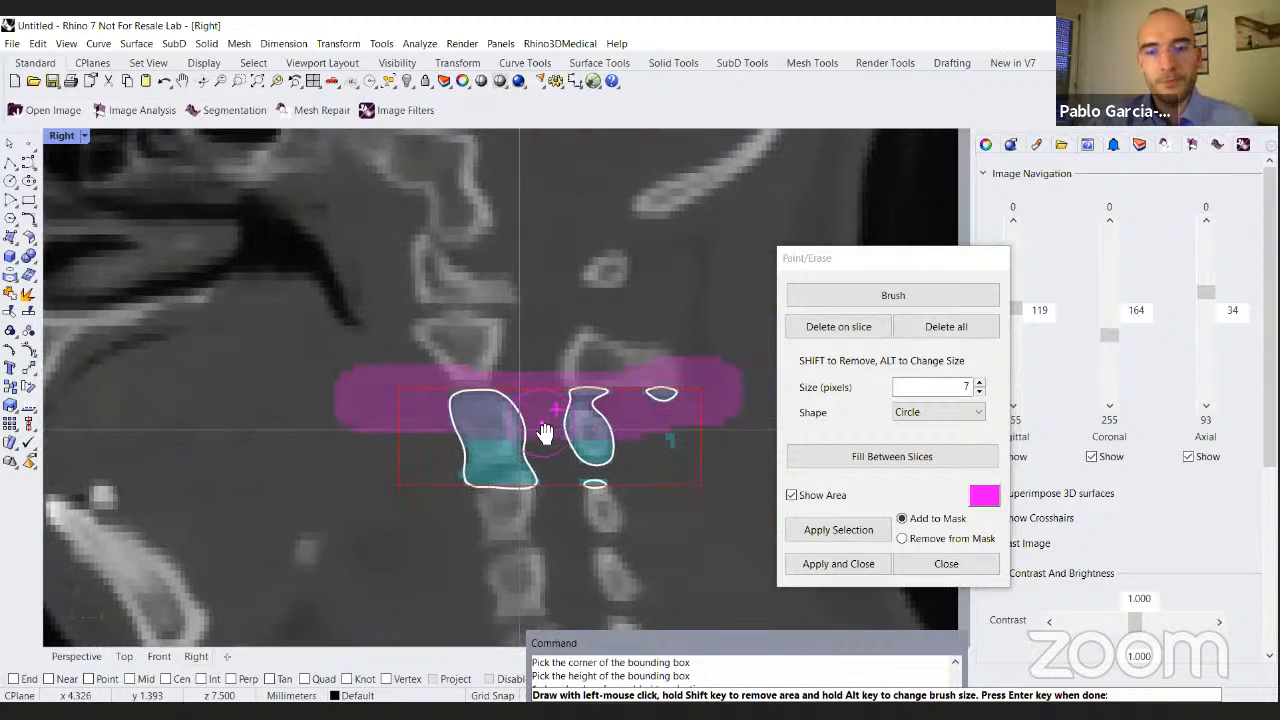
Fill the painted area between the two slices and step through the sagittal slices back to 127.
left_click(862, 458)
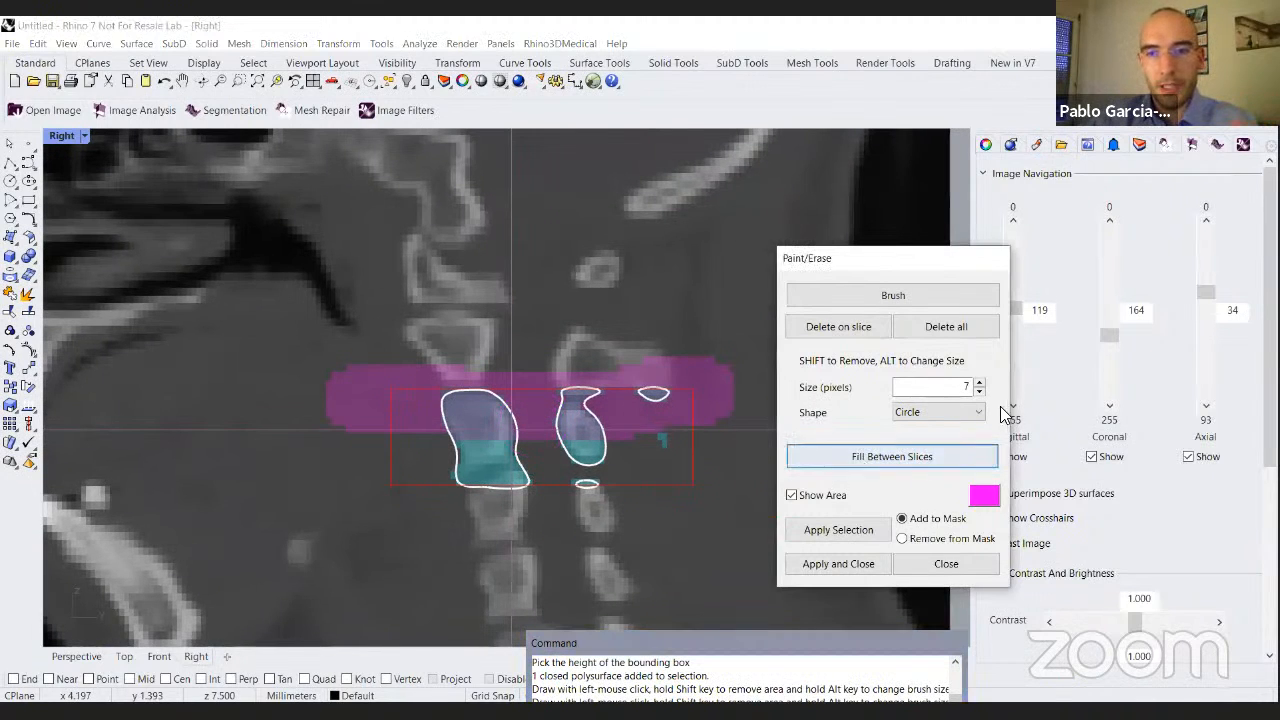
left_click_drag(934, 264, 896, 256)
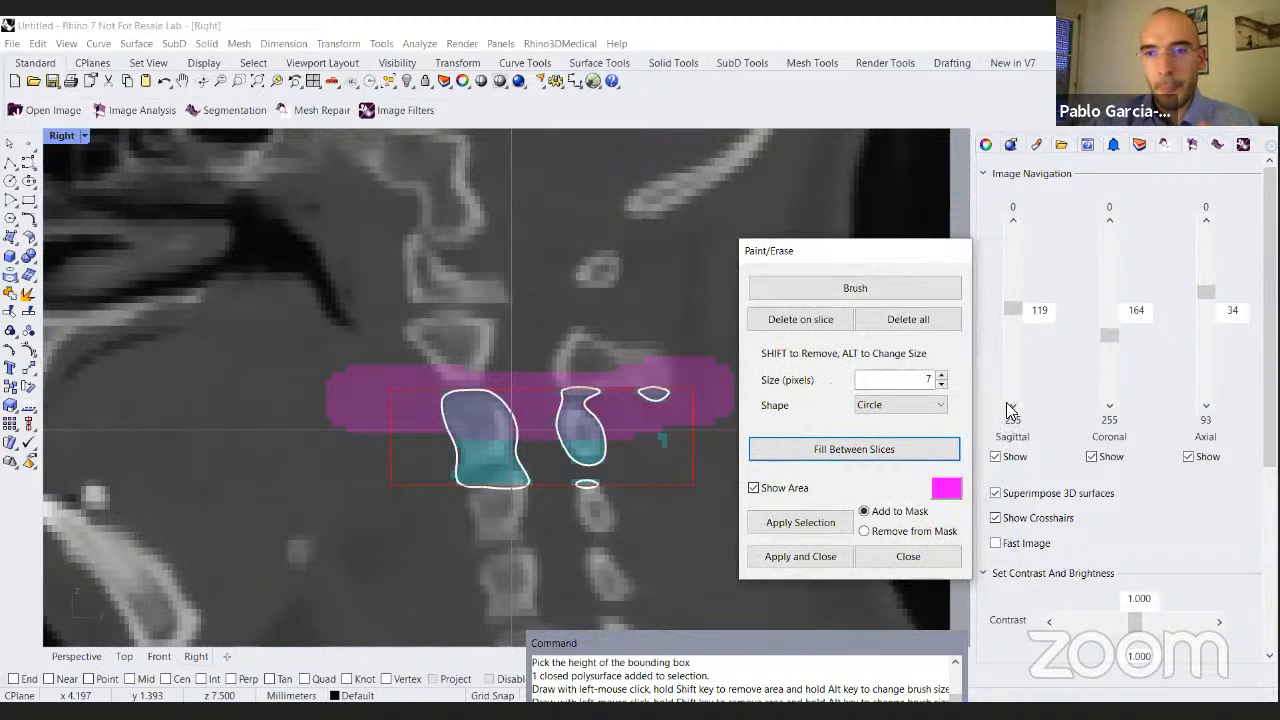
left_click(1013, 408)
left_click(1013, 408)
left_click(1013, 408)
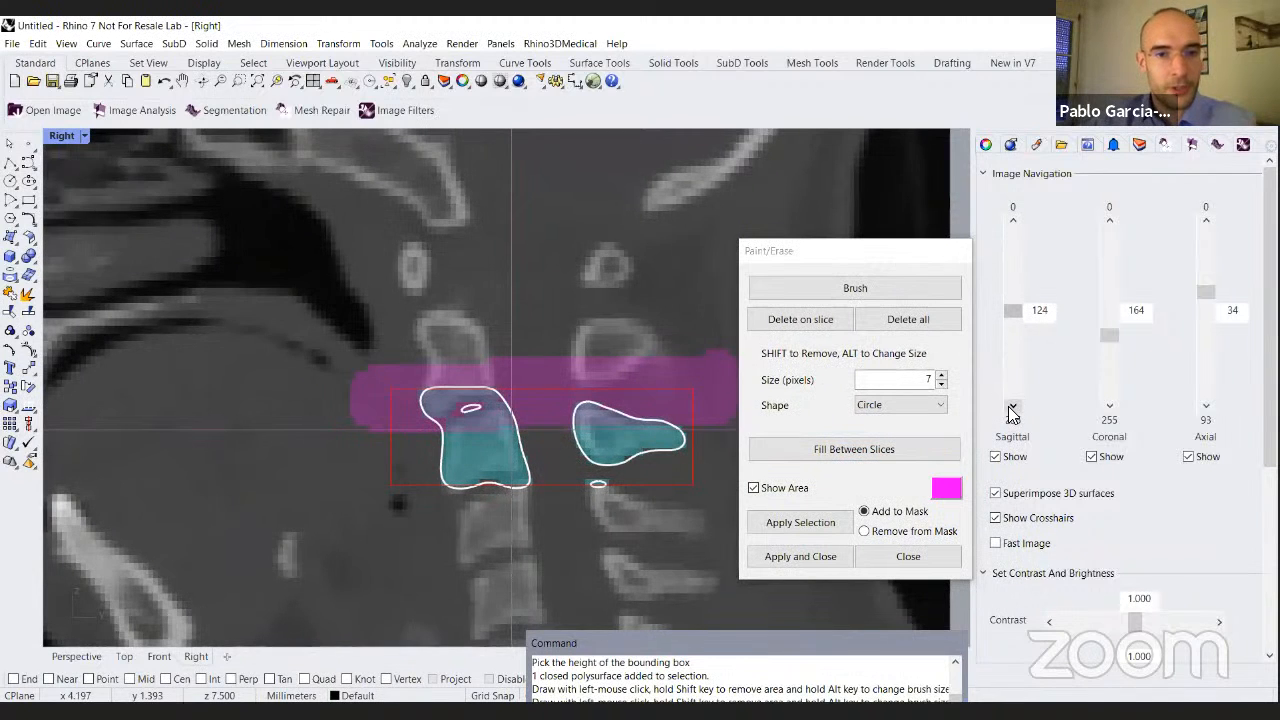
left_click(1013, 408)
left_click(1013, 408)
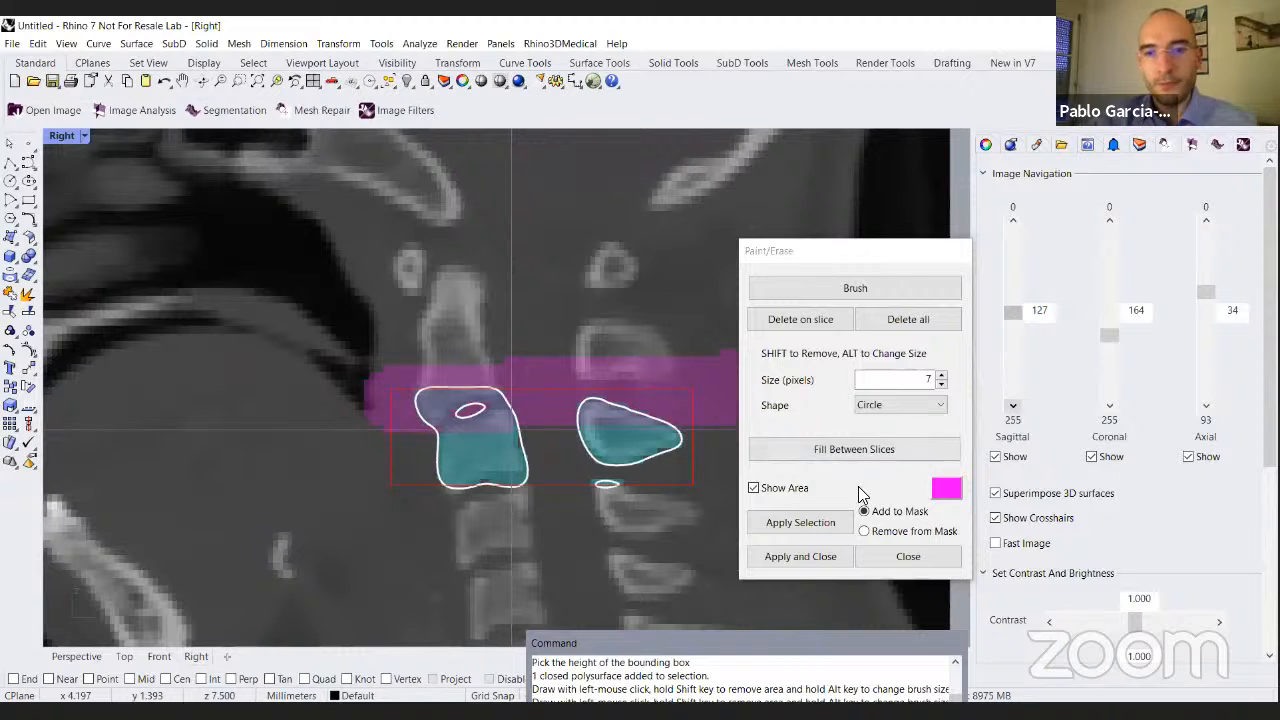
Apply the painted selection with Remove from Mask to erase it from the vertebra mask.
left_click(866, 532)
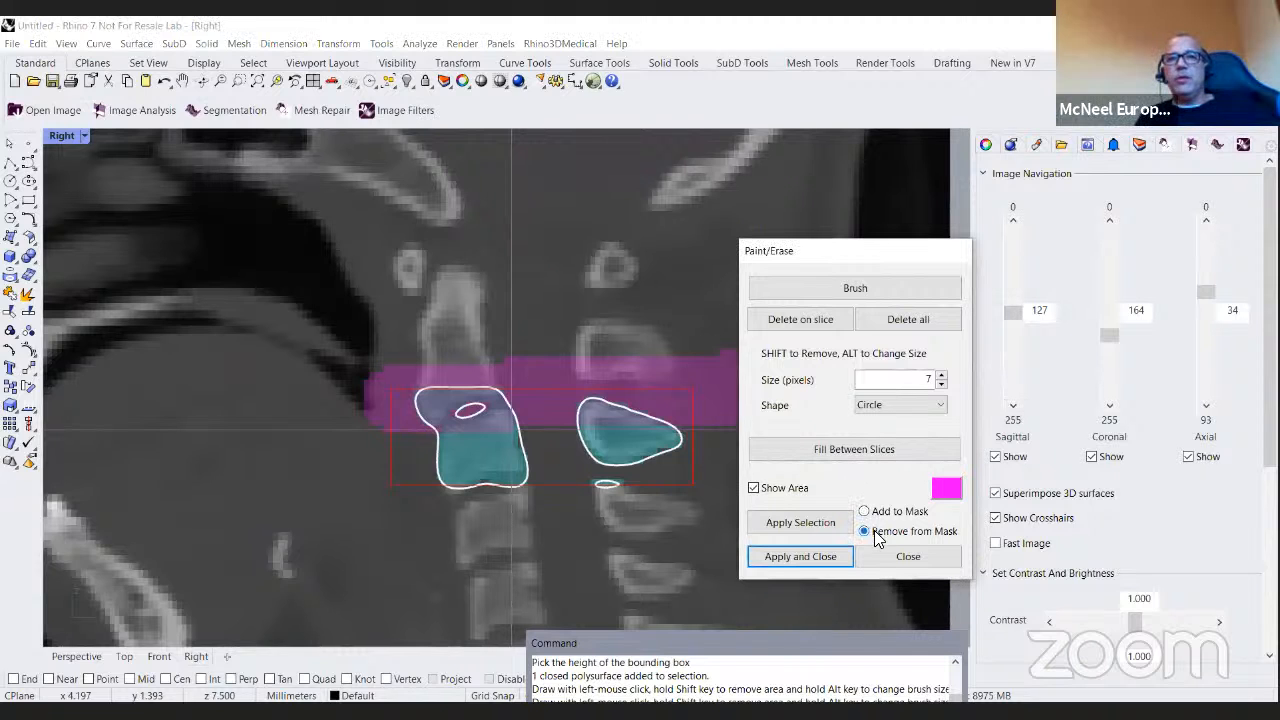
scroll(508, 388, "up", 2)
right_click_drag(562, 401, 512, 393)
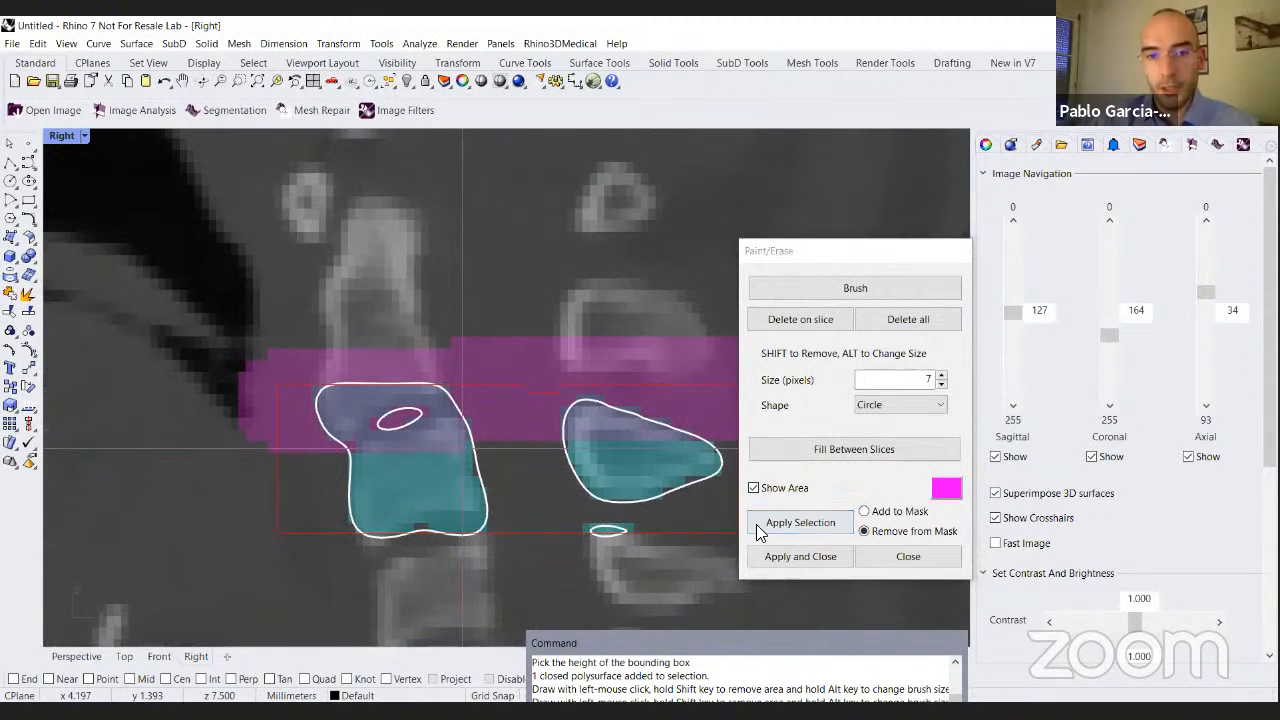
left_click(800, 522)
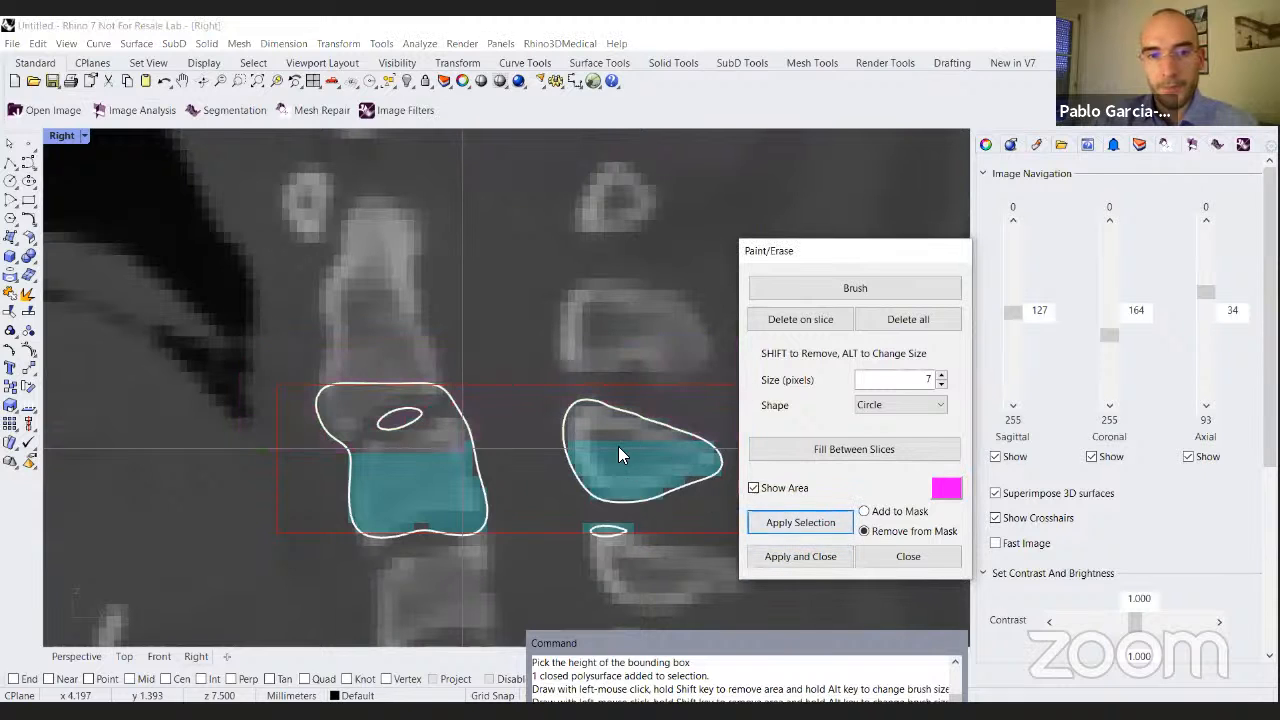
scroll(628, 446, "down", 2)
scroll(634, 440, "up", 4)
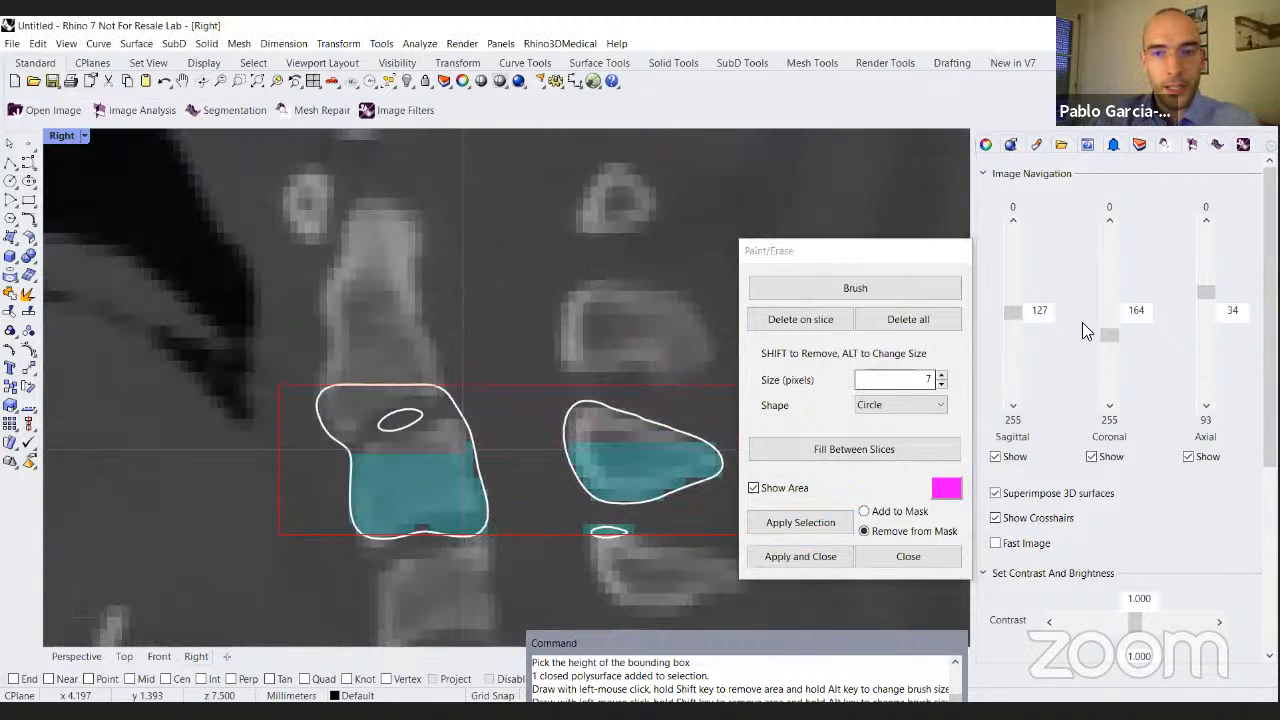
Step through the sagittal slices from 127 to 120 to examine the erased region of the mask.
left_click(1012, 220)
left_click(1012, 220)
left_click(1012, 220)
left_click(1012, 220)
left_click(1012, 220)
left_click(1012, 220)
left_click(1012, 220)
scroll(543, 493, "down", 2)
scroll(543, 492, "up", 2)
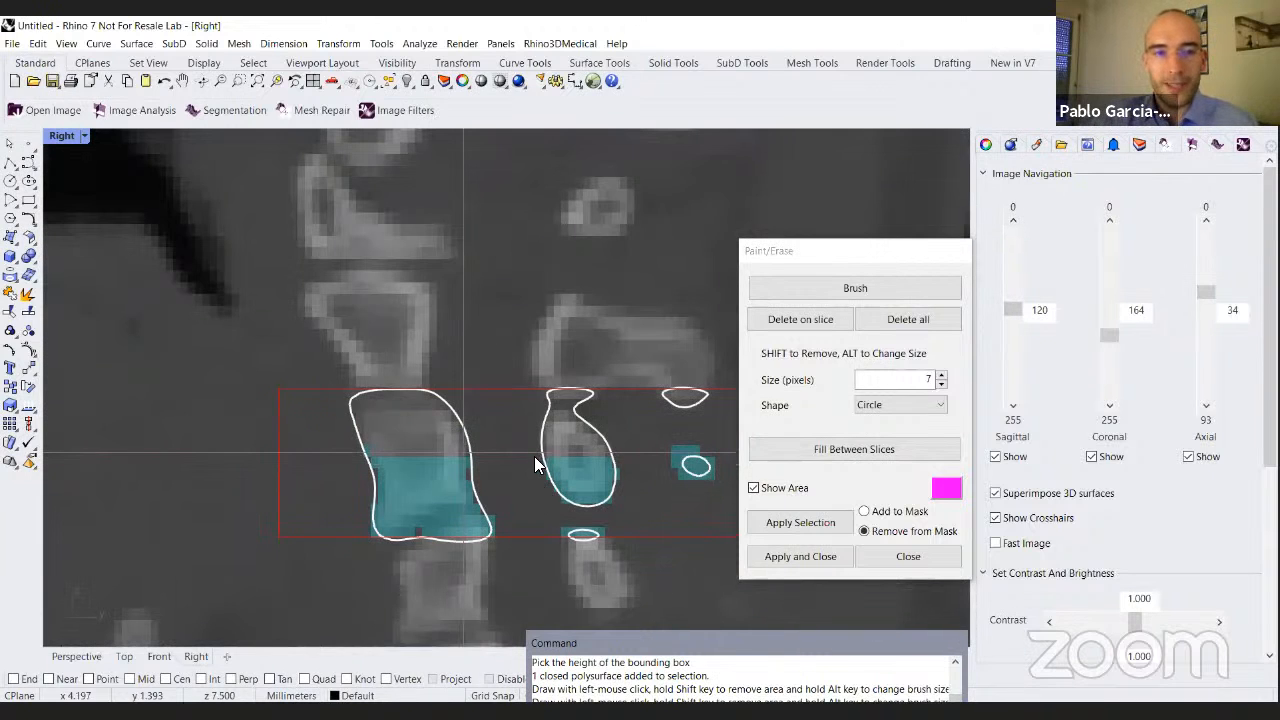
scroll(534, 460, "down", 2)
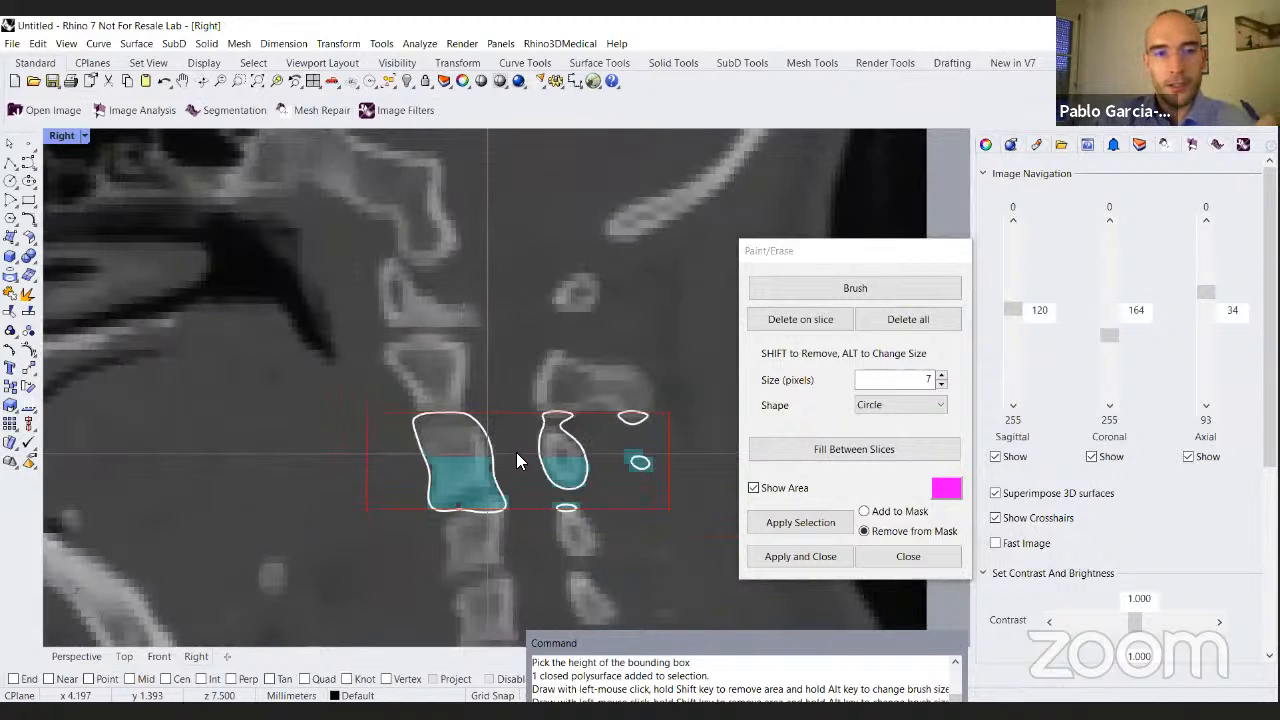
scroll(516, 461, "down", 2)
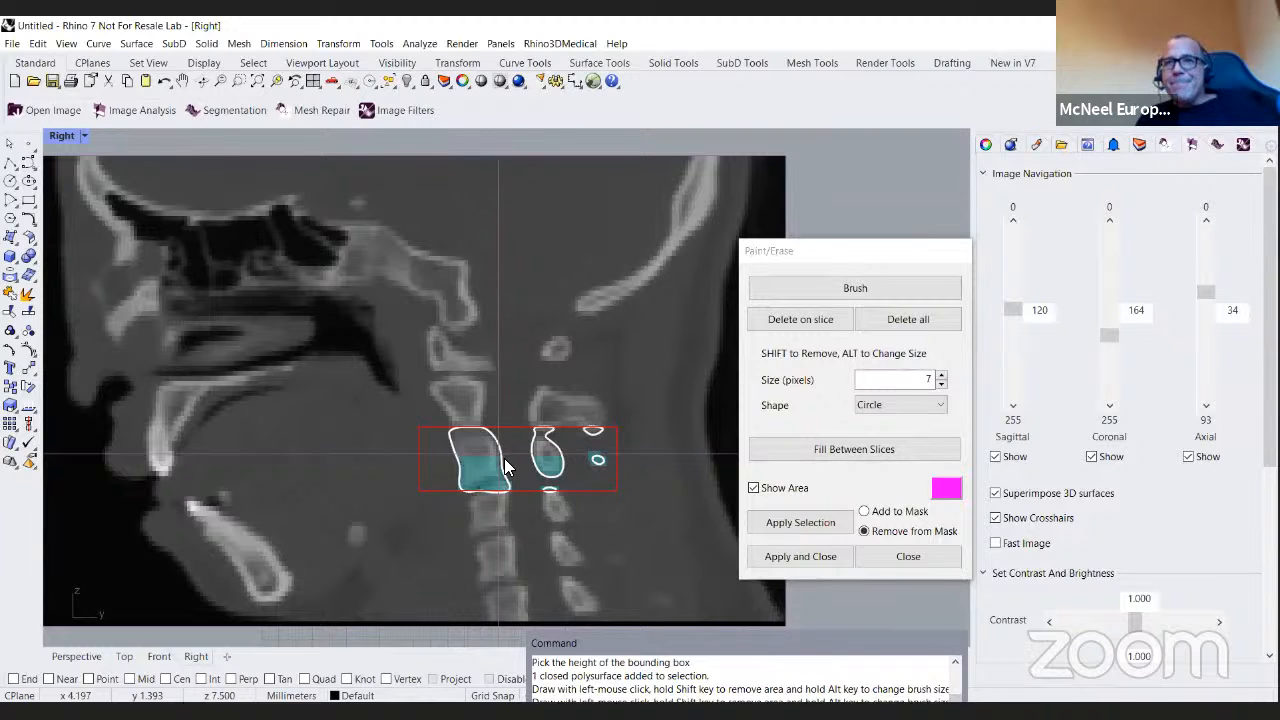
scroll(502, 467, "up", 2)
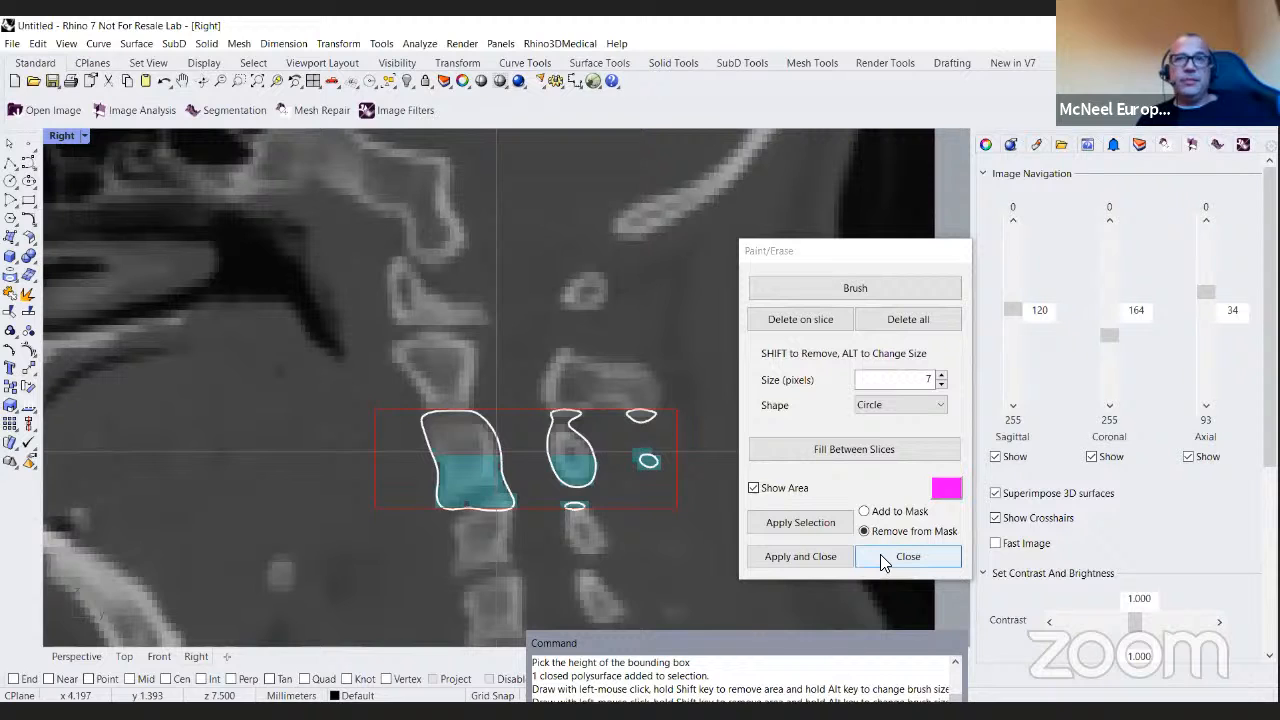
Open the FullHead.mhd image from the MedicalData folder and view it in the Right view.
left_click(46, 108)
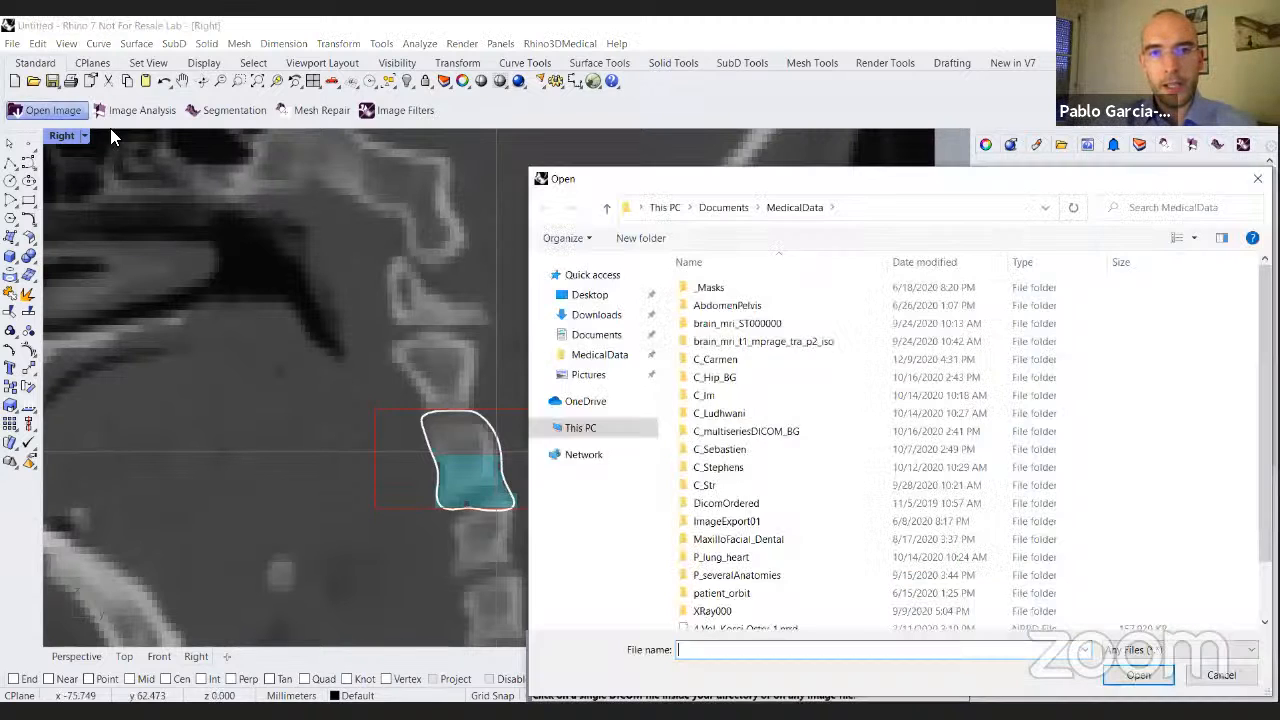
scroll(744, 604, "down", 2)
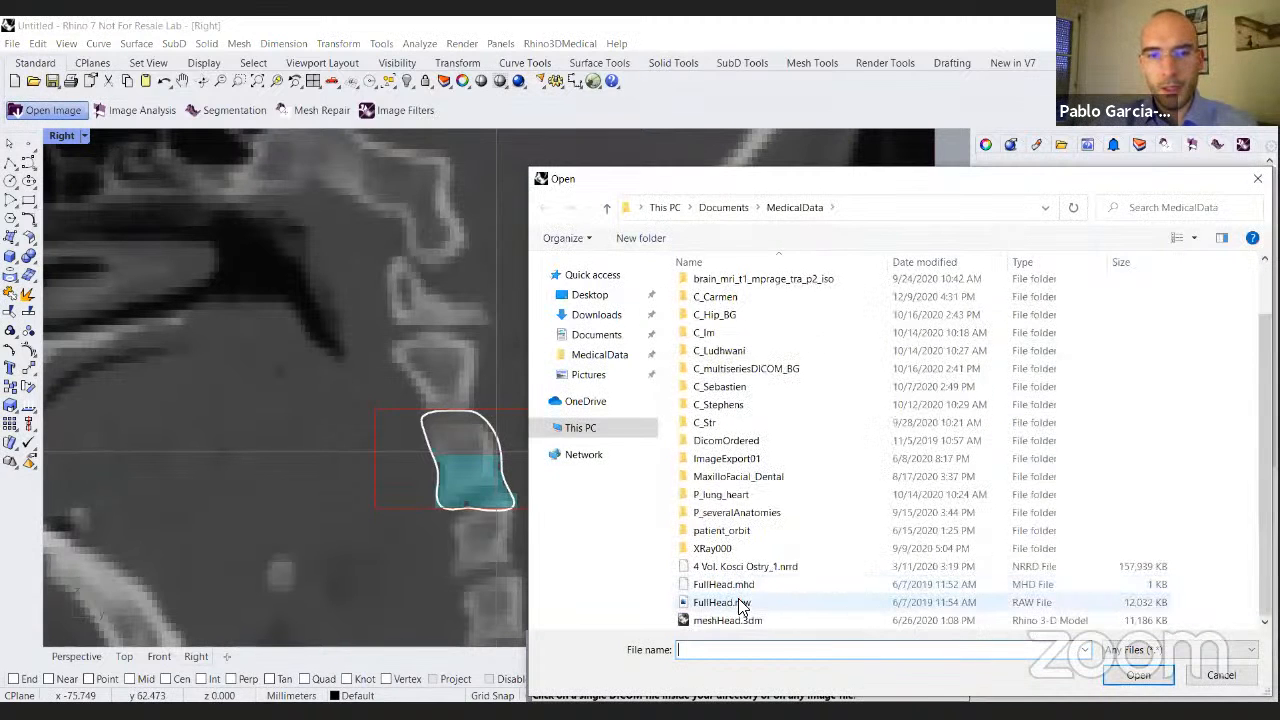
left_click(740, 588)
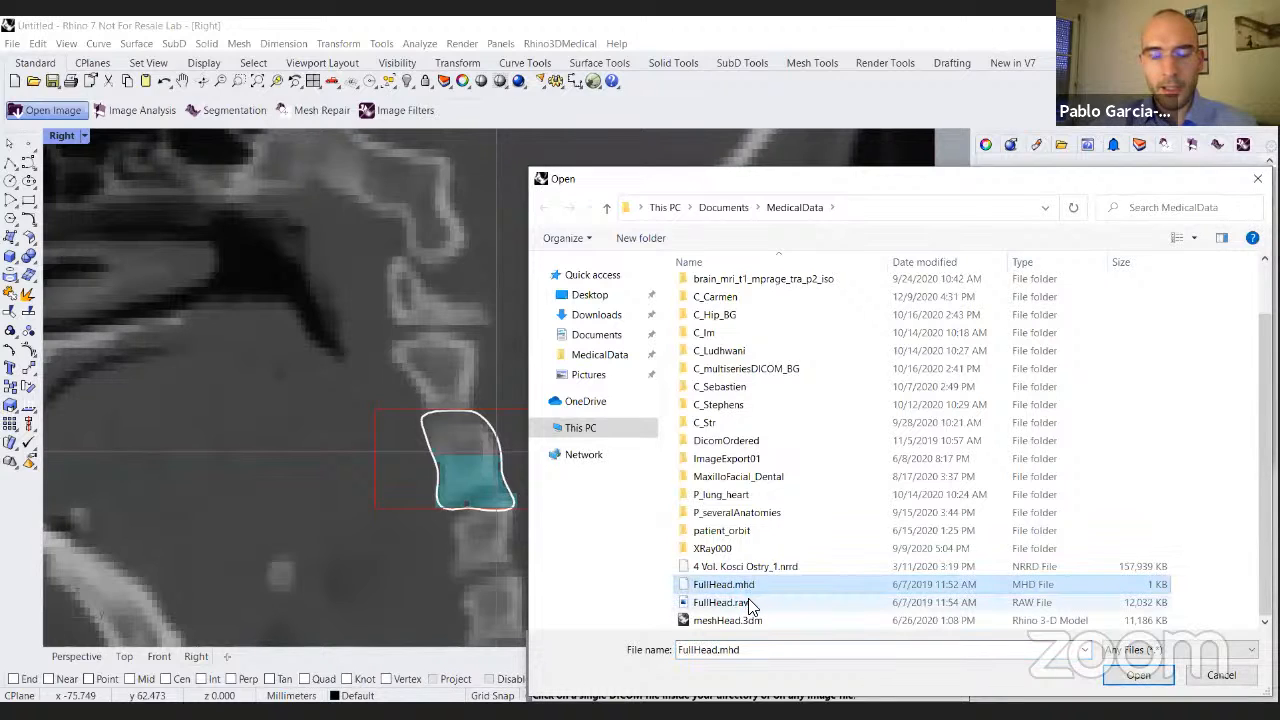
left_click(750, 601)
left_click(745, 590)
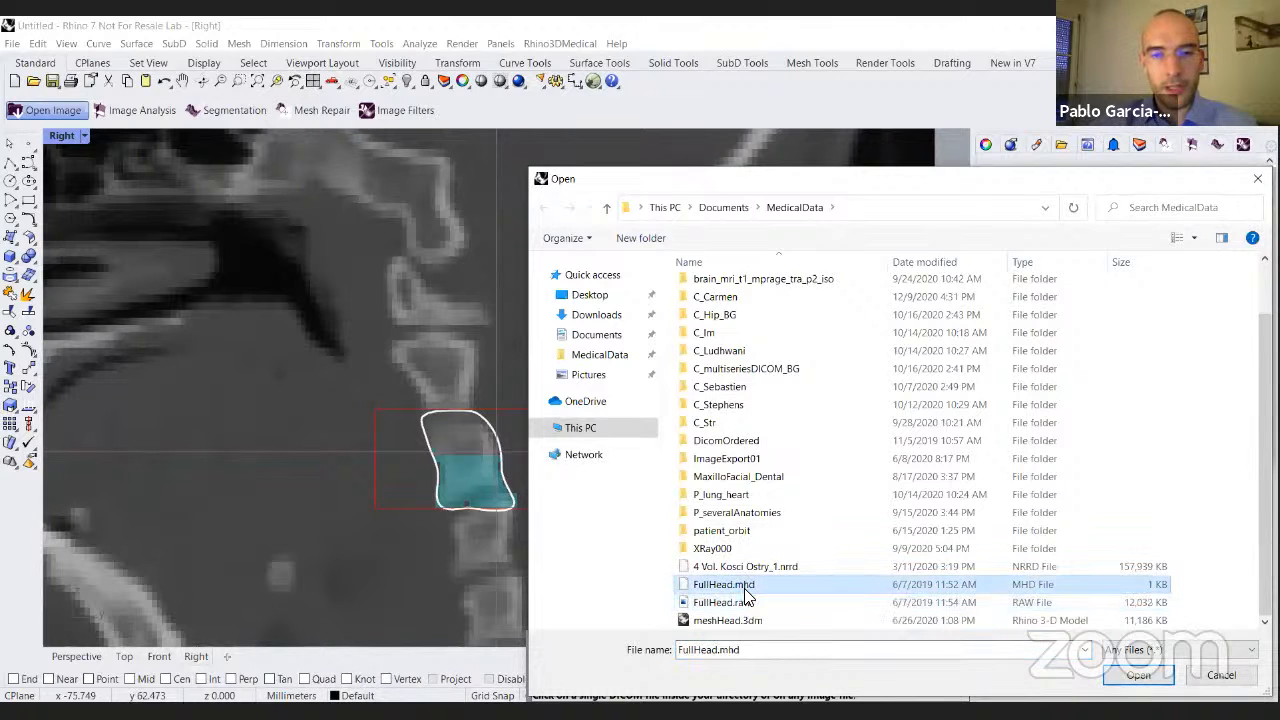
left_click(746, 600)
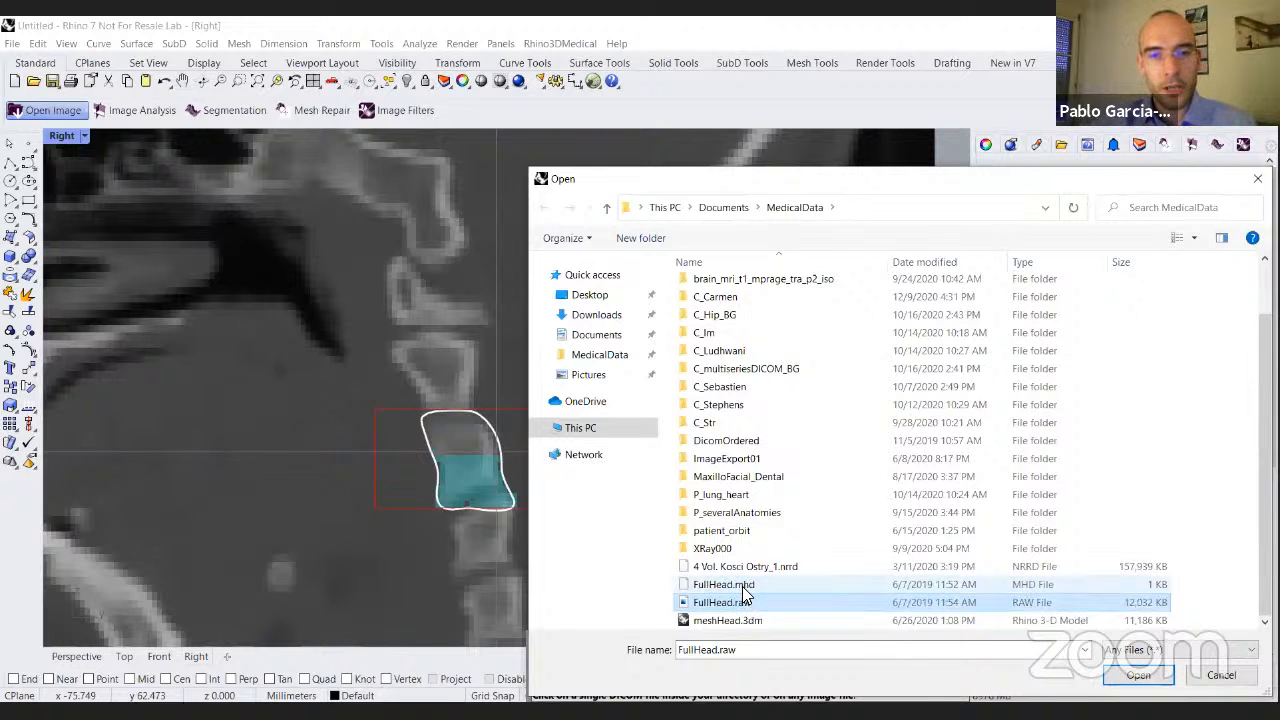
left_click(745, 588)
double_click(745, 588)
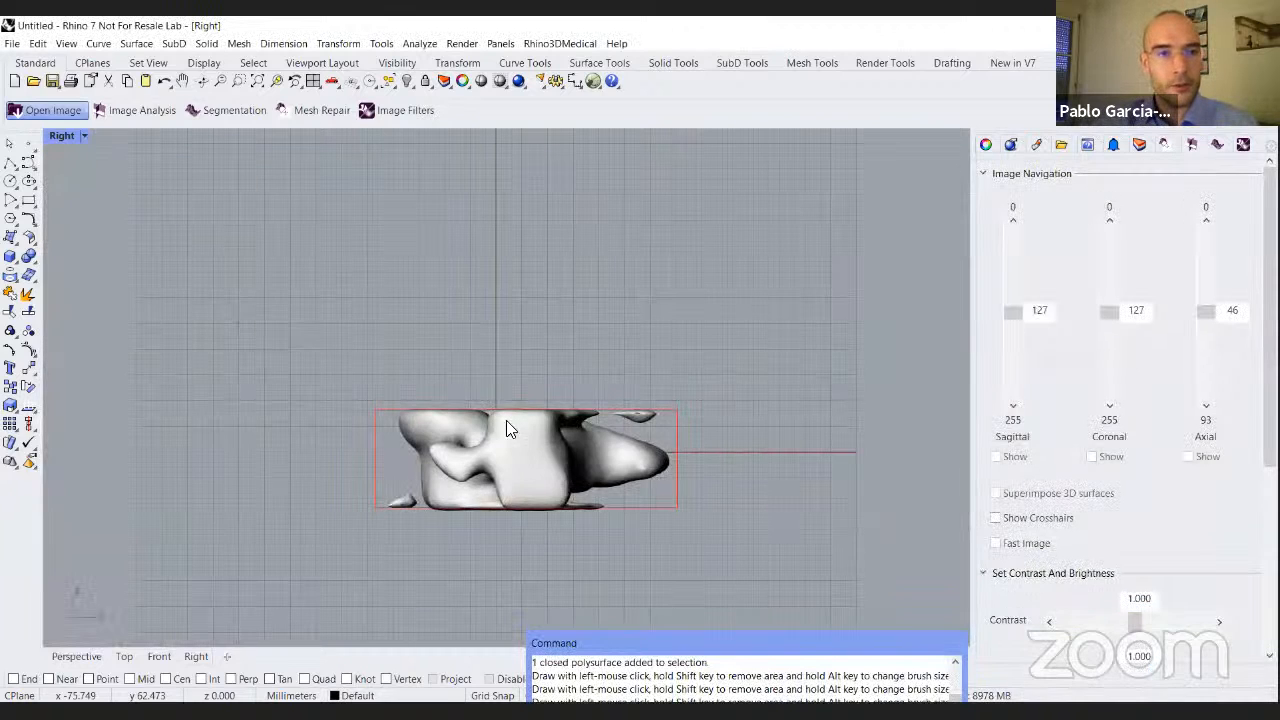
scroll(568, 414, "up", 3)
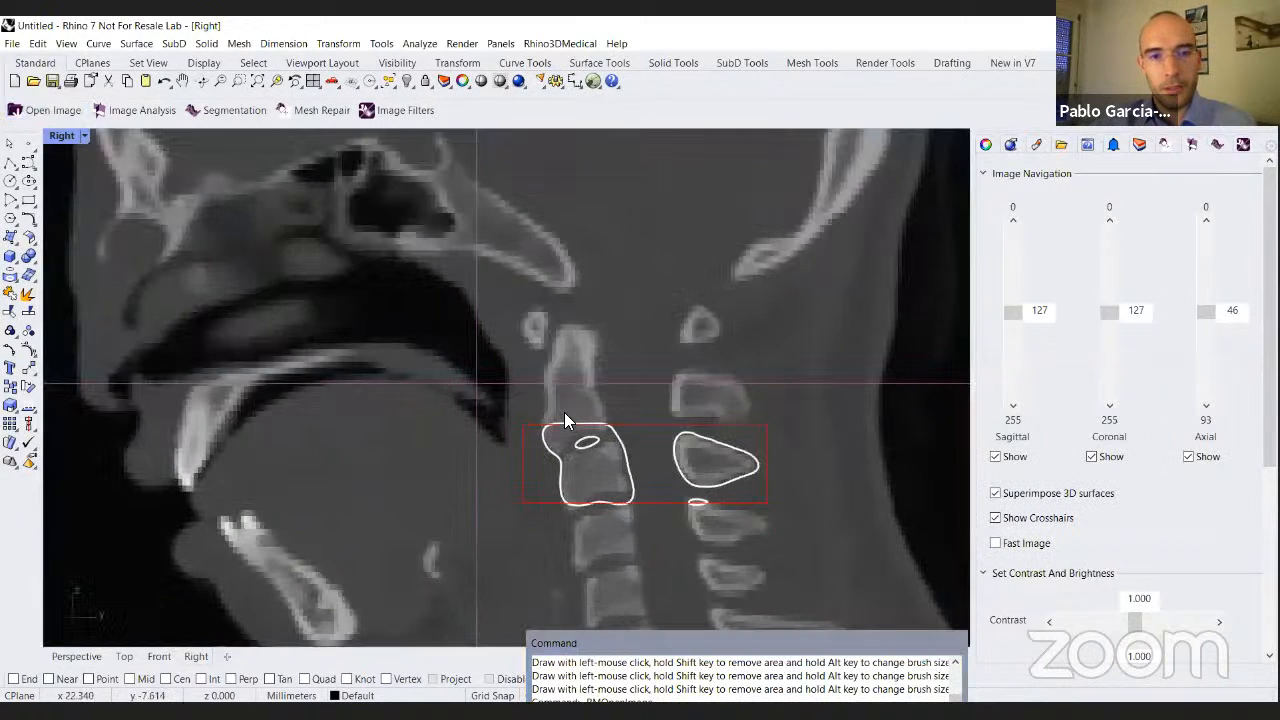
Browse two case subfolders of MedicalData for their image files and leave the file browser without opening any.
left_click(40, 114)
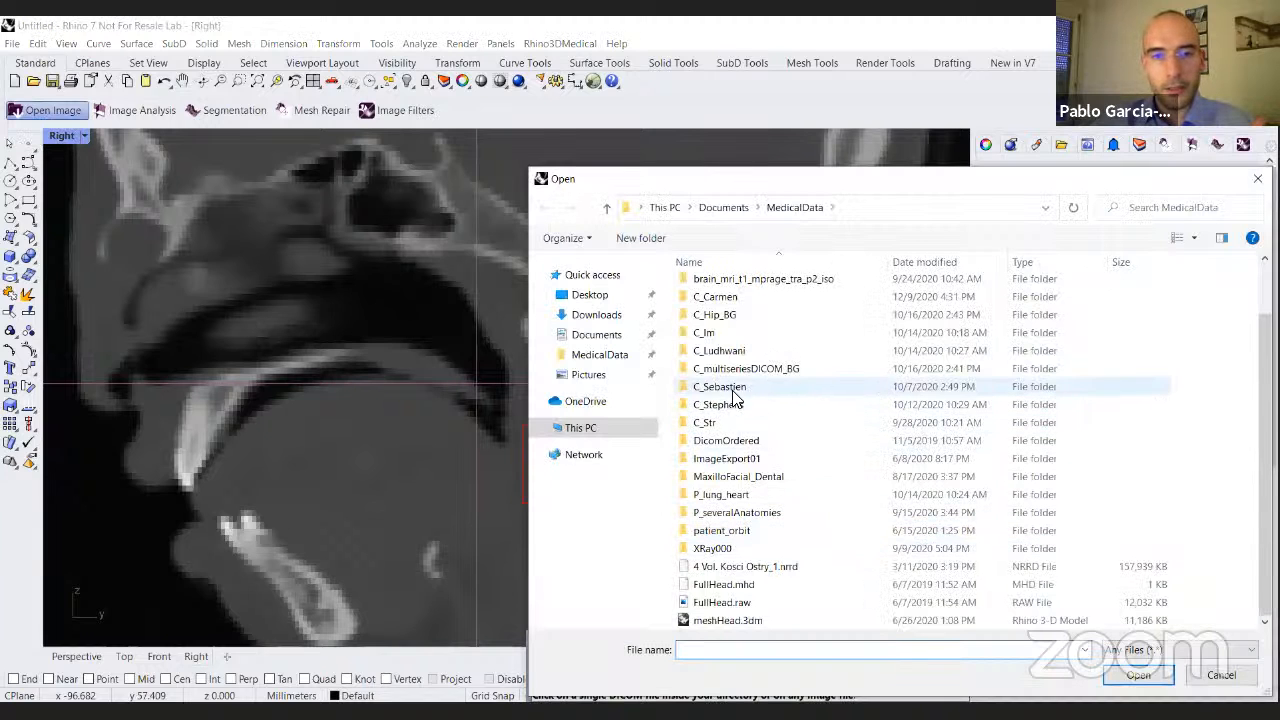
double_click(725, 355)
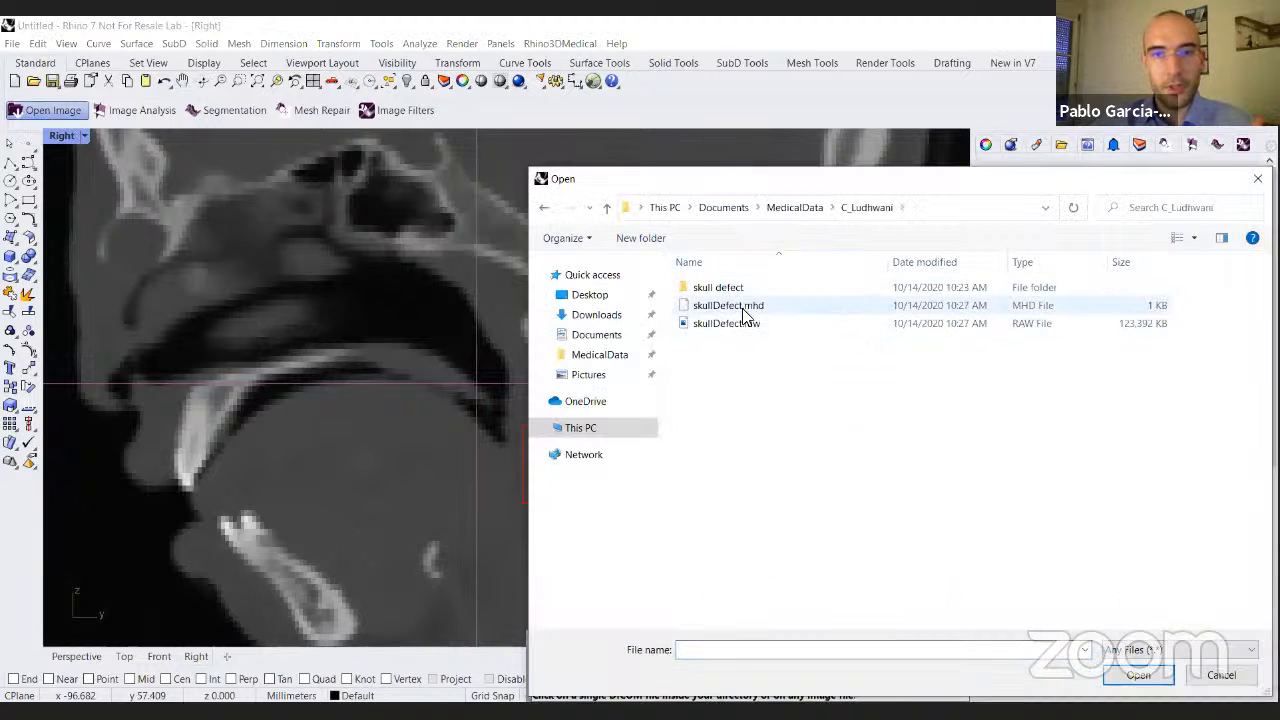
left_click(797, 210)
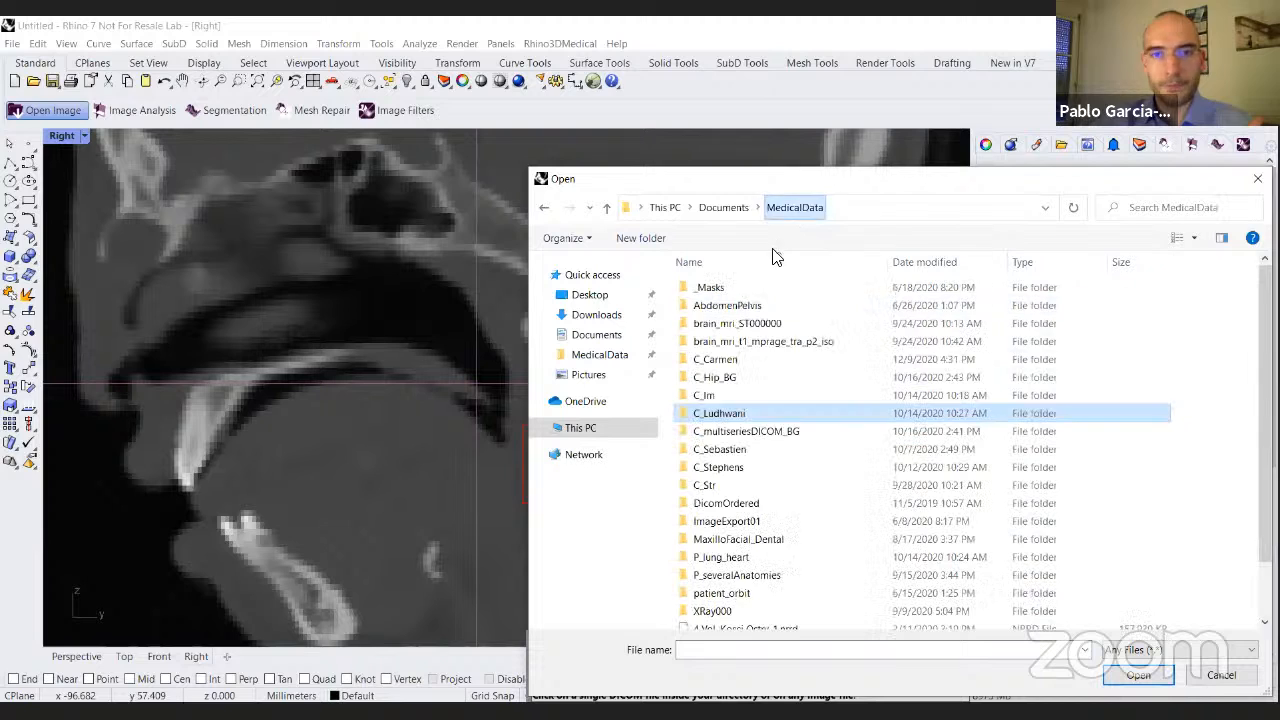
double_click(737, 362)
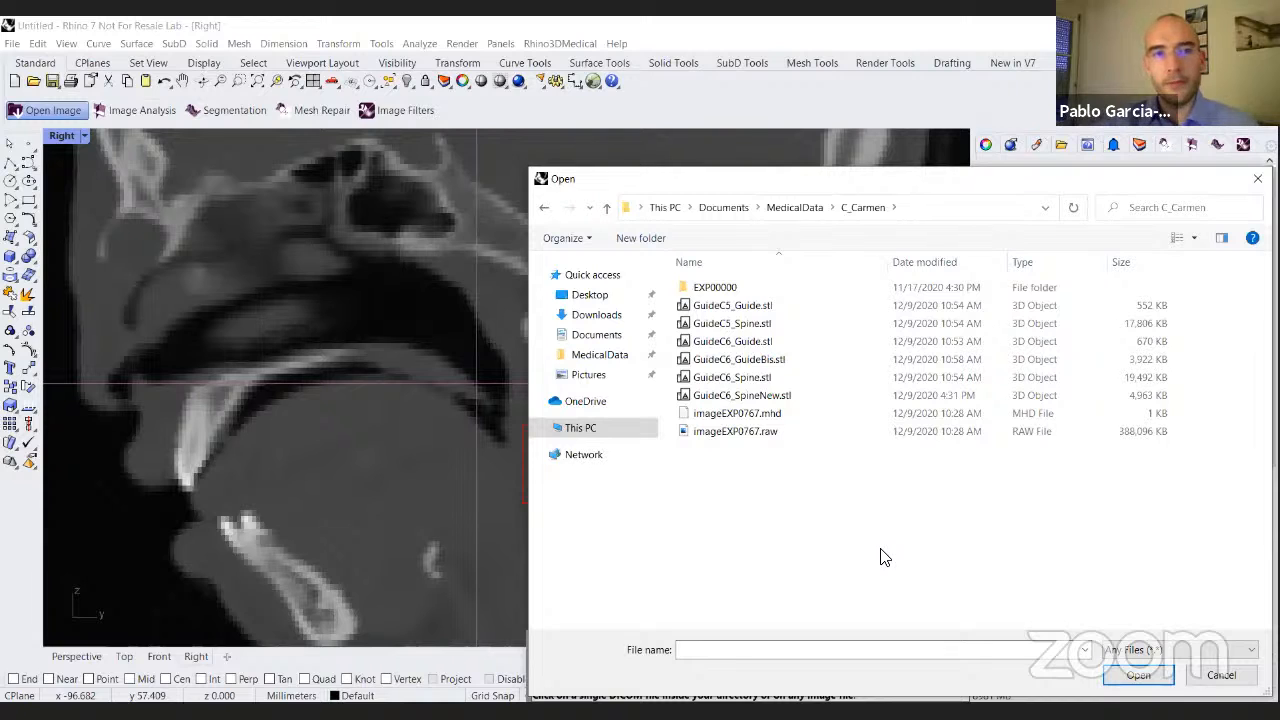
left_click(1219, 676)
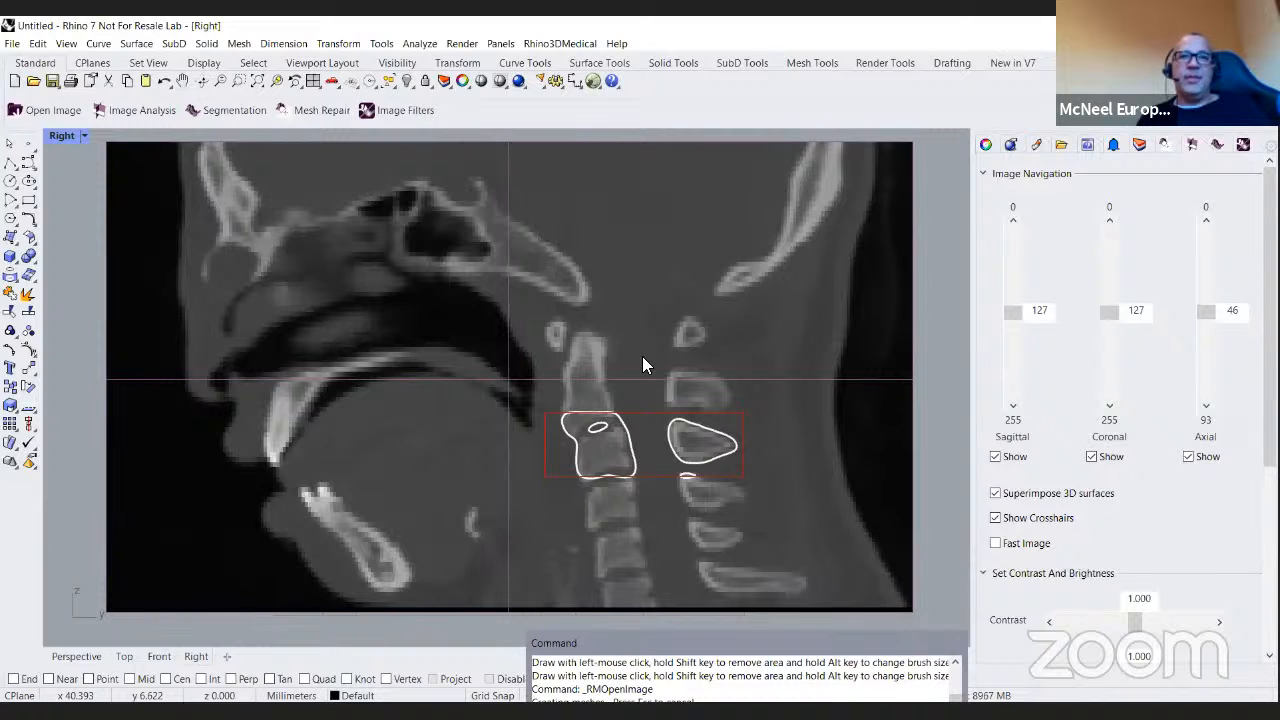
Examine the vertebra mask contours against the image voxels on sagittal slice 127 in the Right view.
mouse_move(660, 346)
right_mouse_down()
mouse_move(666, 364)
mouse_move(662, 354)
right_mouse_up()
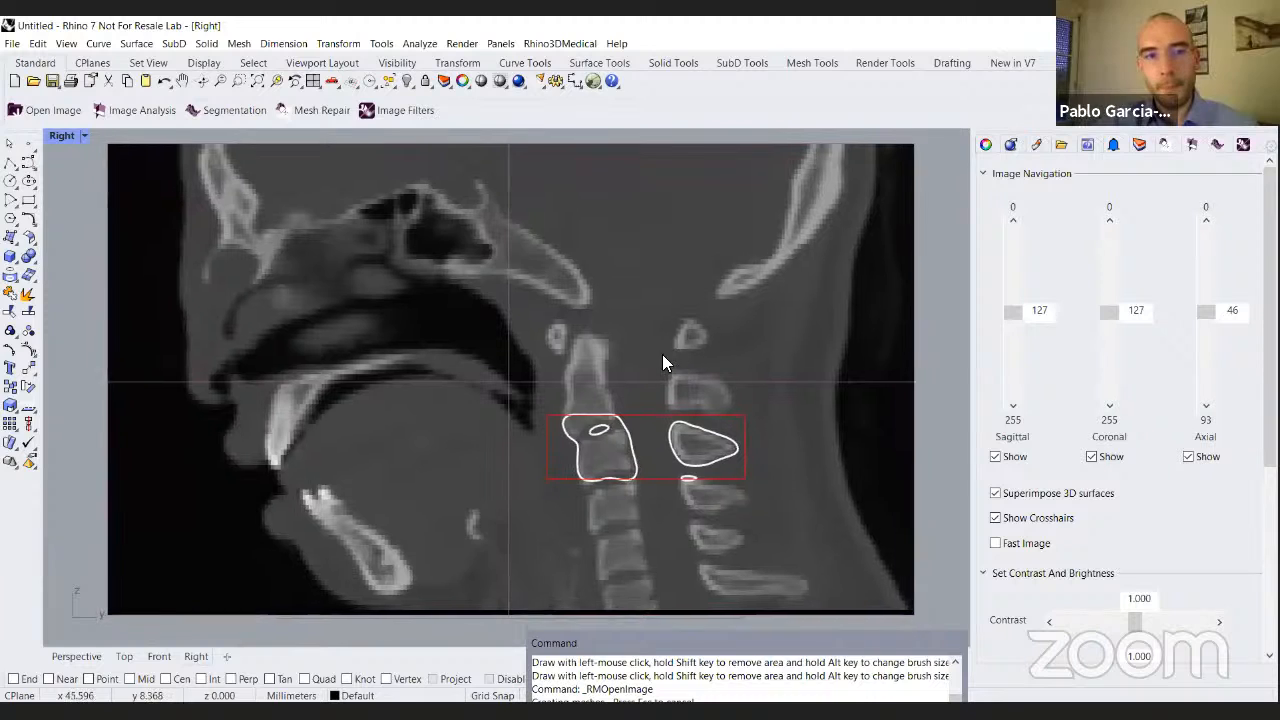
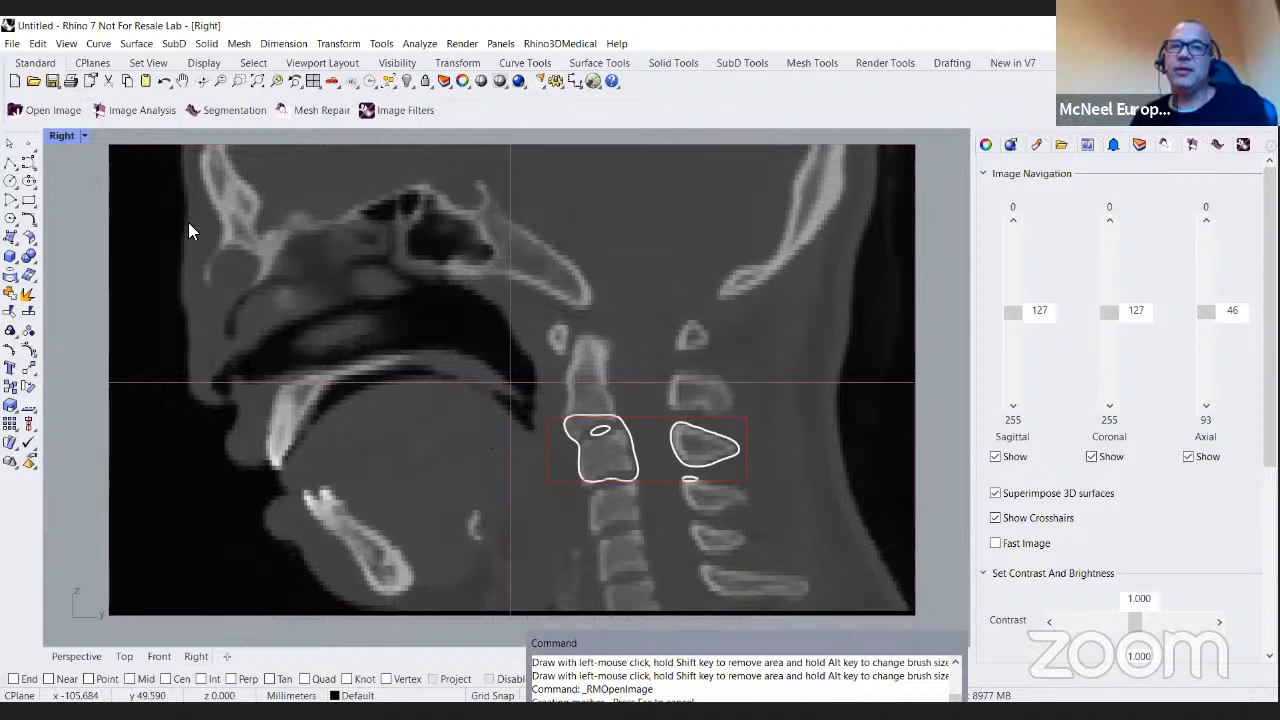
scroll(670, 412, "up", 2)
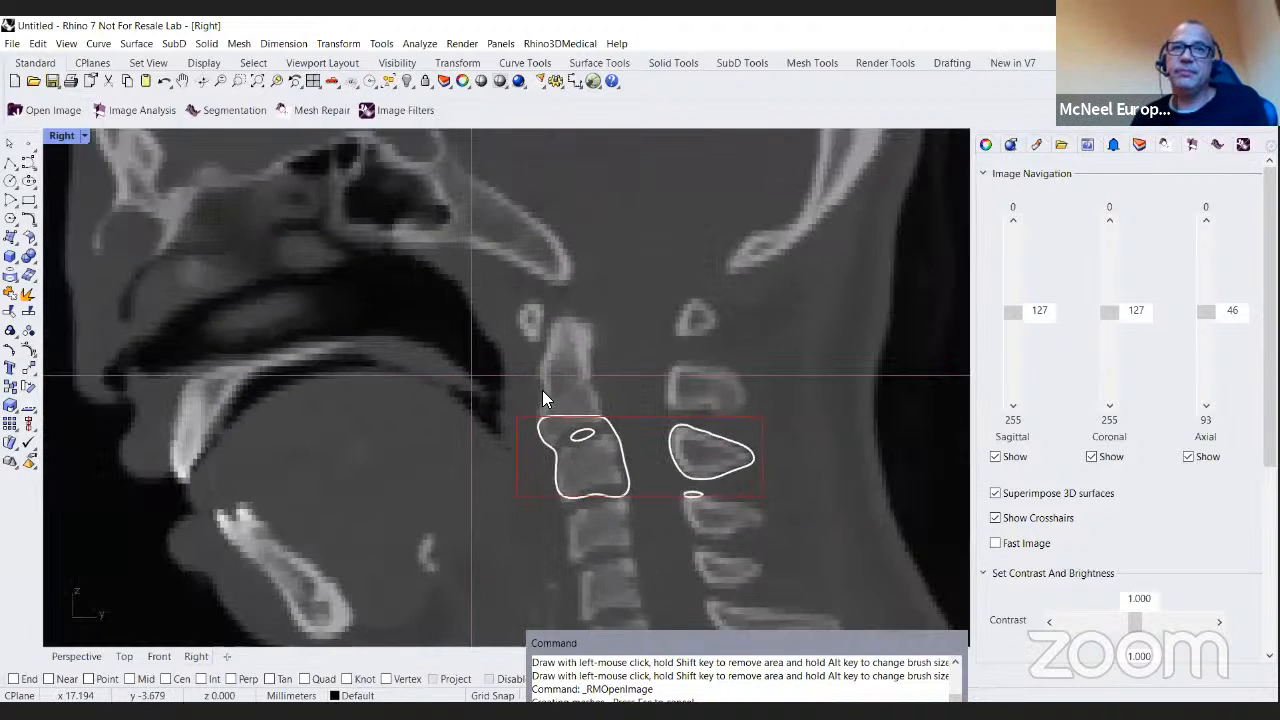
scroll(542, 390, "up", 2)
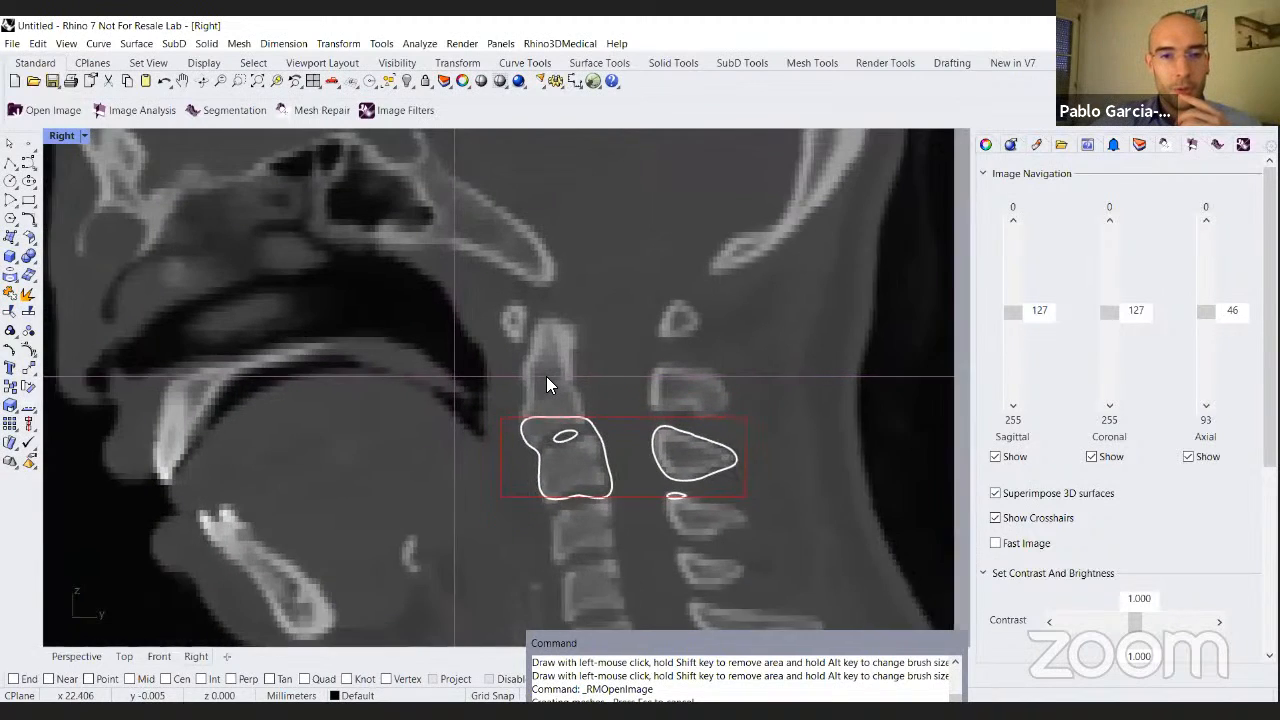
scroll(548, 380, "down", 2)
scroll(531, 331, "up", 4)
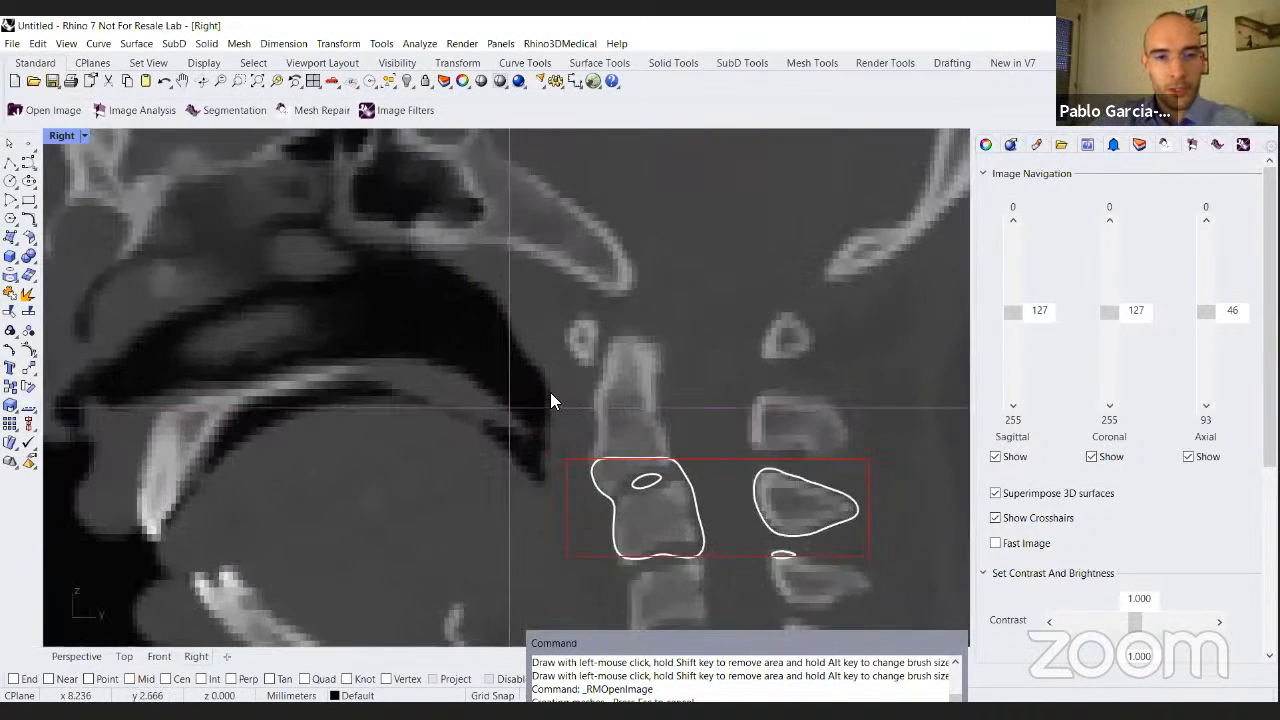
scroll(552, 400, "up", 2)
scroll(540, 404, "up", 1)
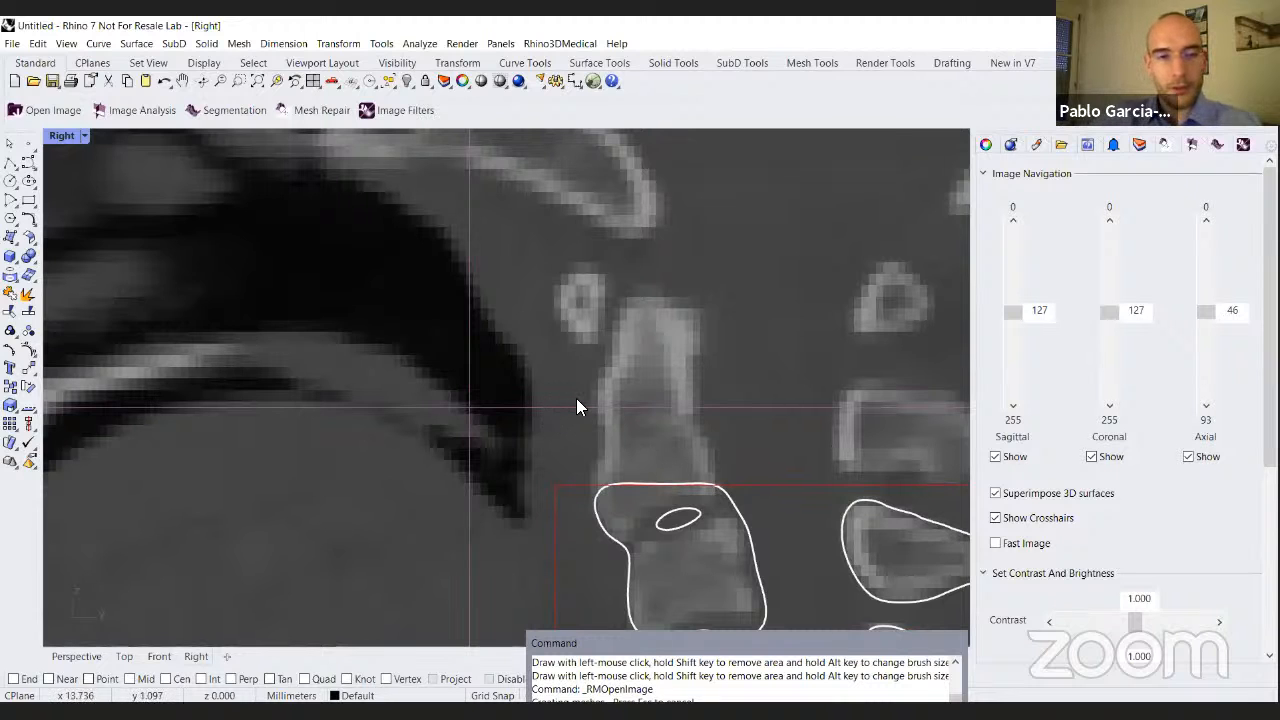
right_click_drag(714, 492, 557, 400)
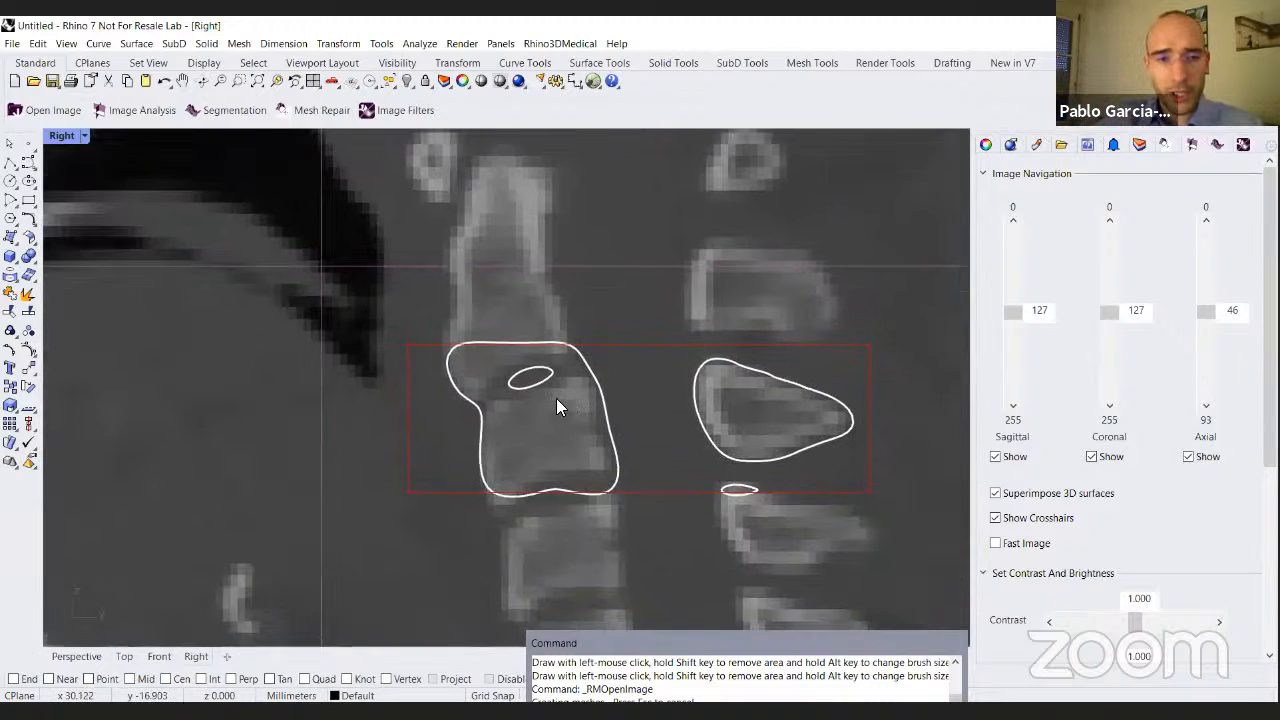
scroll(586, 369, "up", 1)
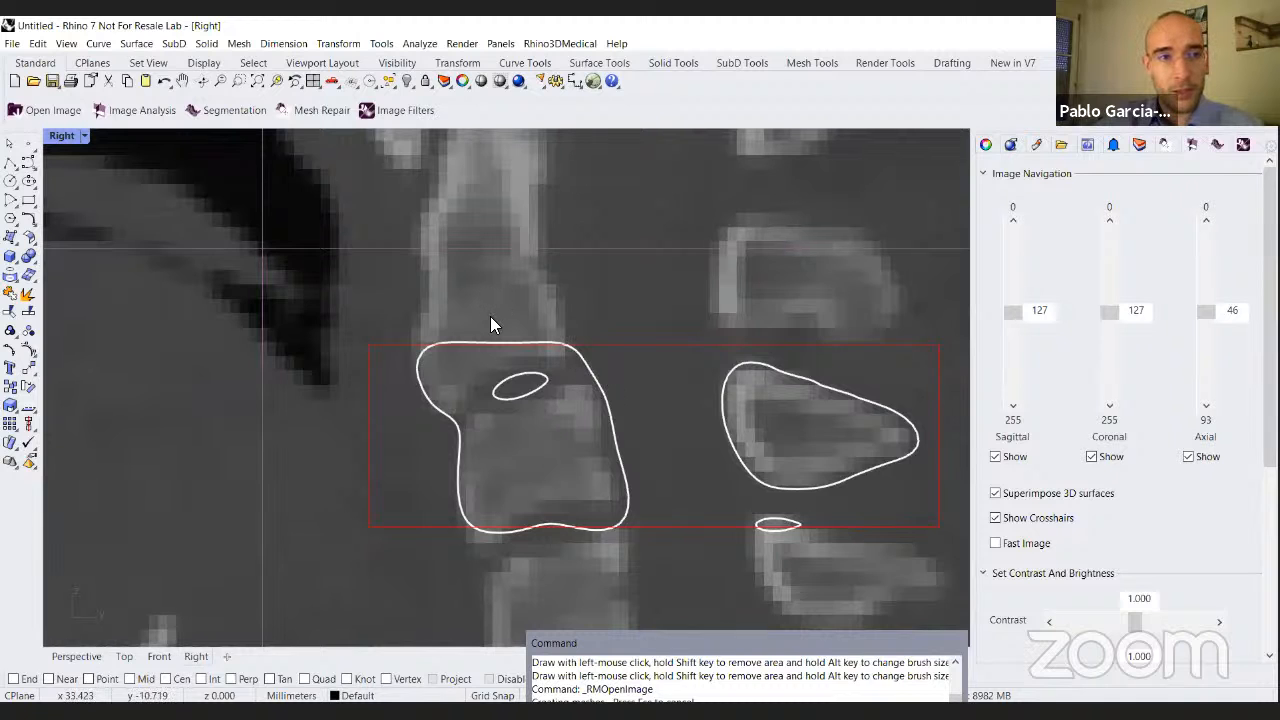
Show the four-viewport layout and maximise the Perspective view to look at the slices with the vertebra mesh.
key("ctrl+m")
scroll(768, 274, "up", 5)
right_click_drag(772, 264, 642, 206)
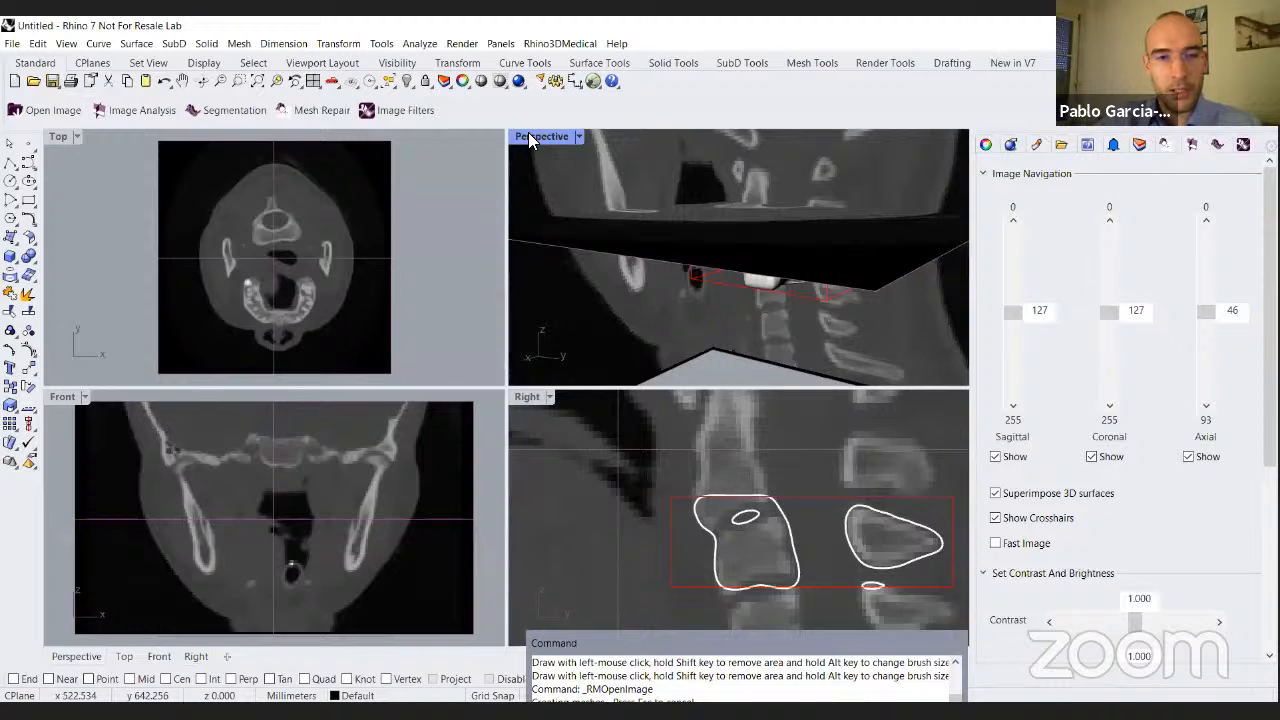
double_click(528, 136)
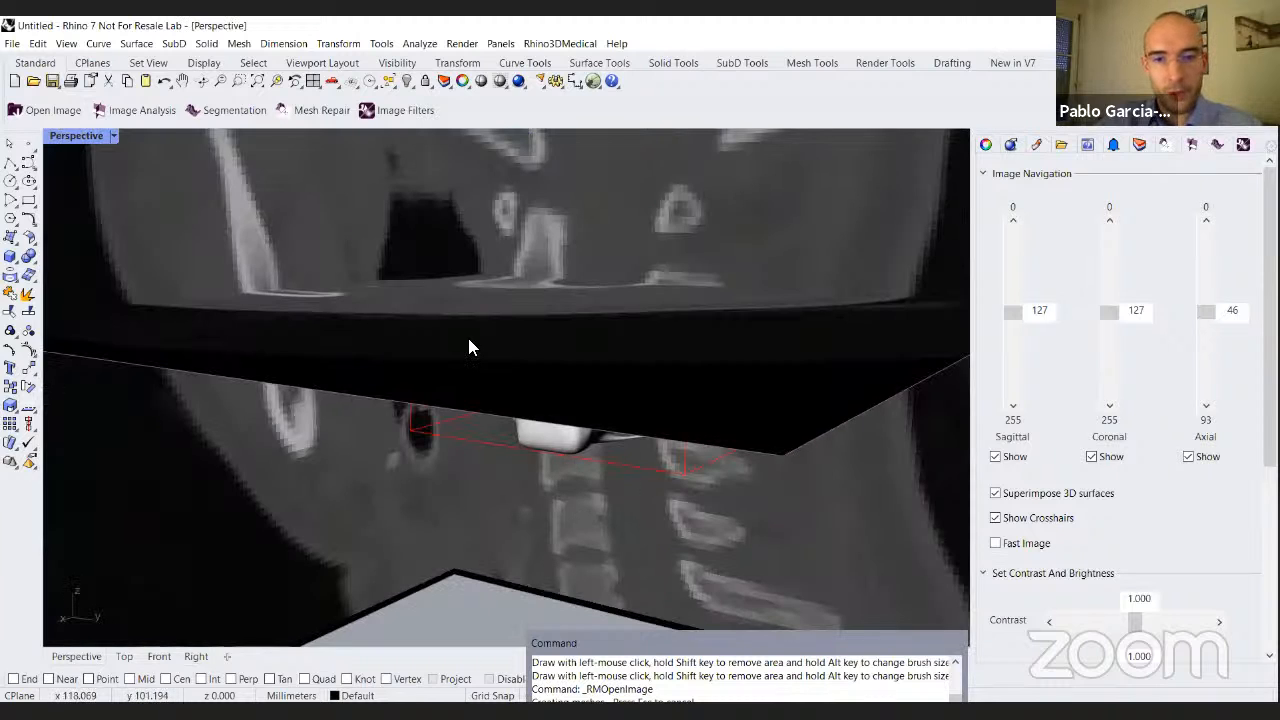
Return to the maximised Right view and inspect the vertebra outline and its small inner contour up close.
key("ctrl+F3")
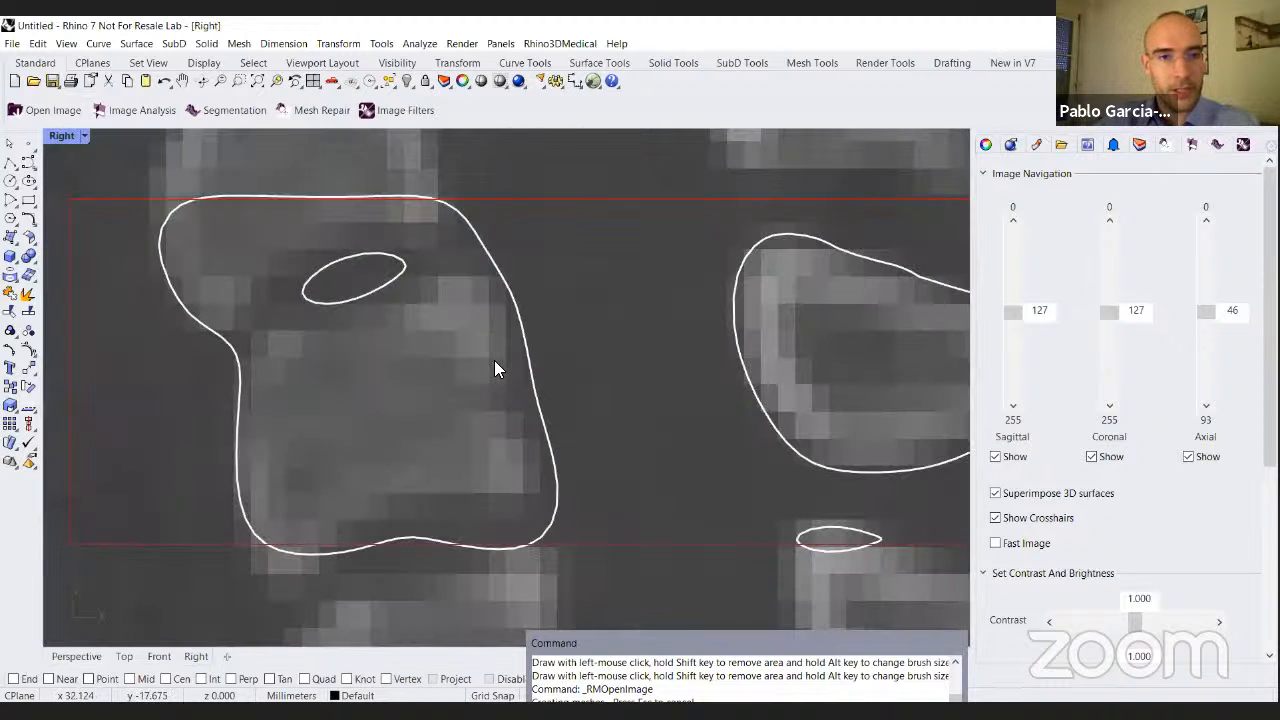
scroll(566, 314, "down", 2)
right_click_drag(571, 323, 623, 323)
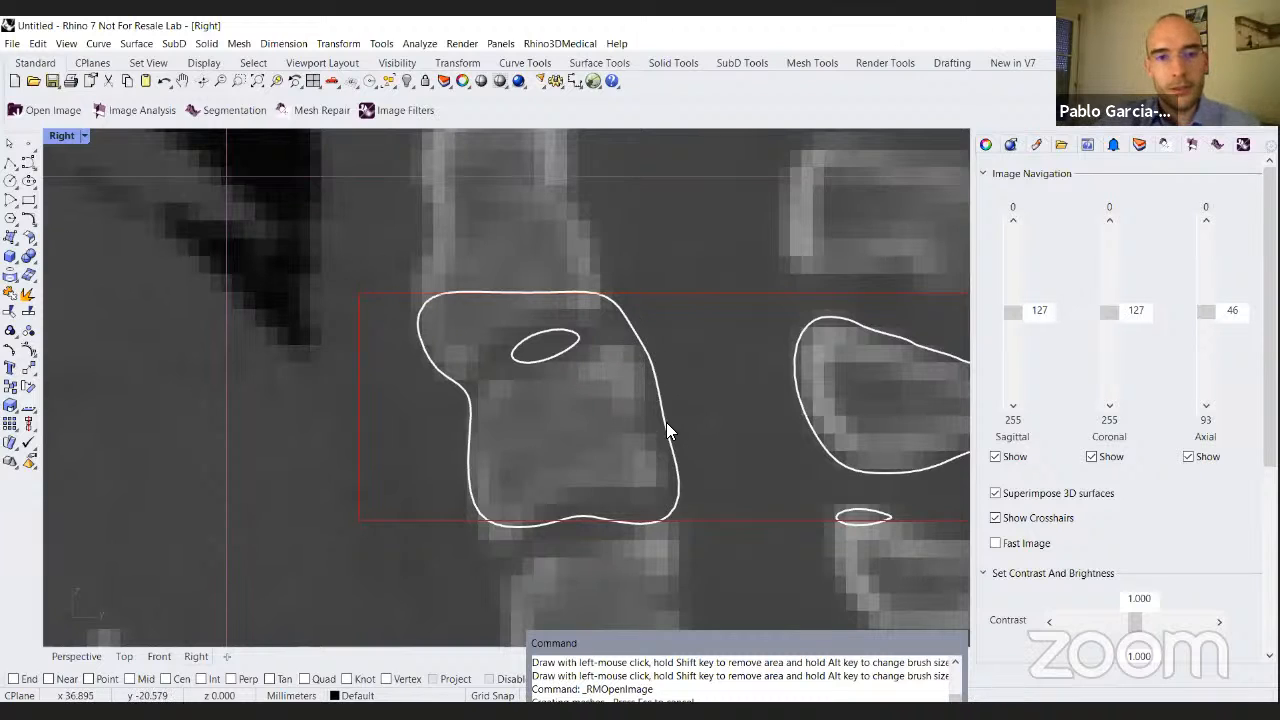
scroll(660, 408, "down", 2)
right_click_drag(646, 404, 602, 440)
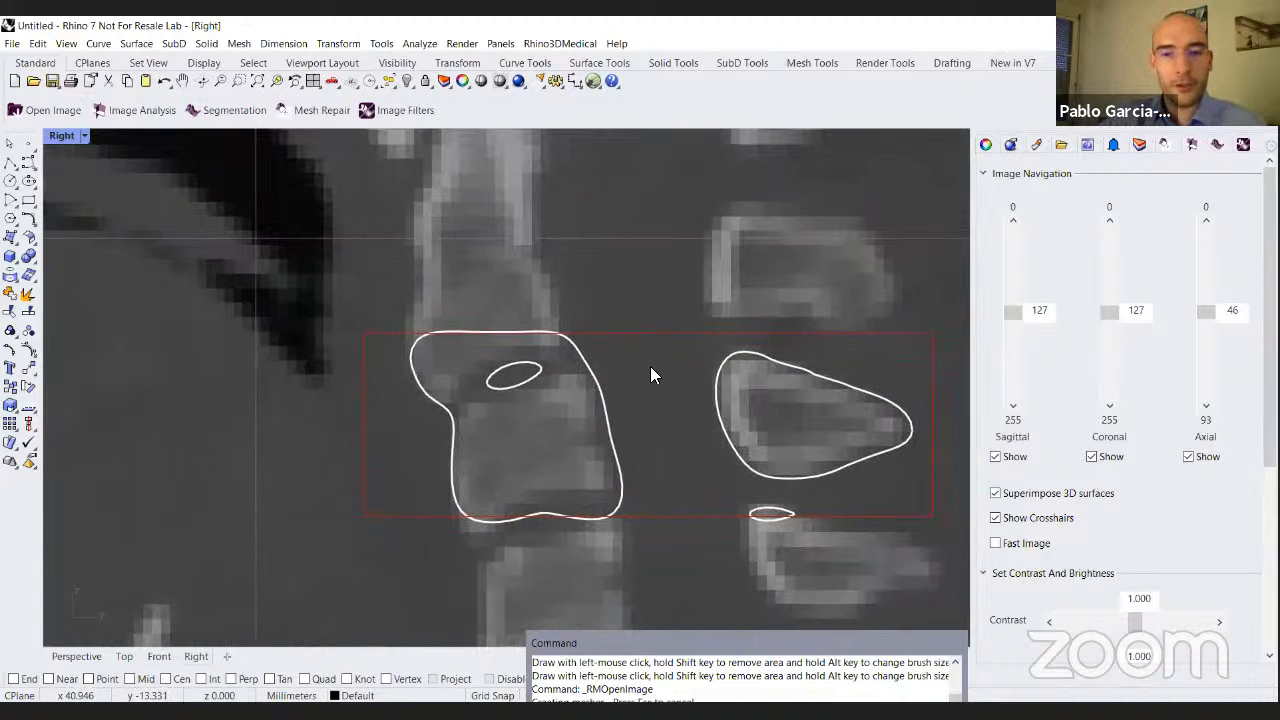